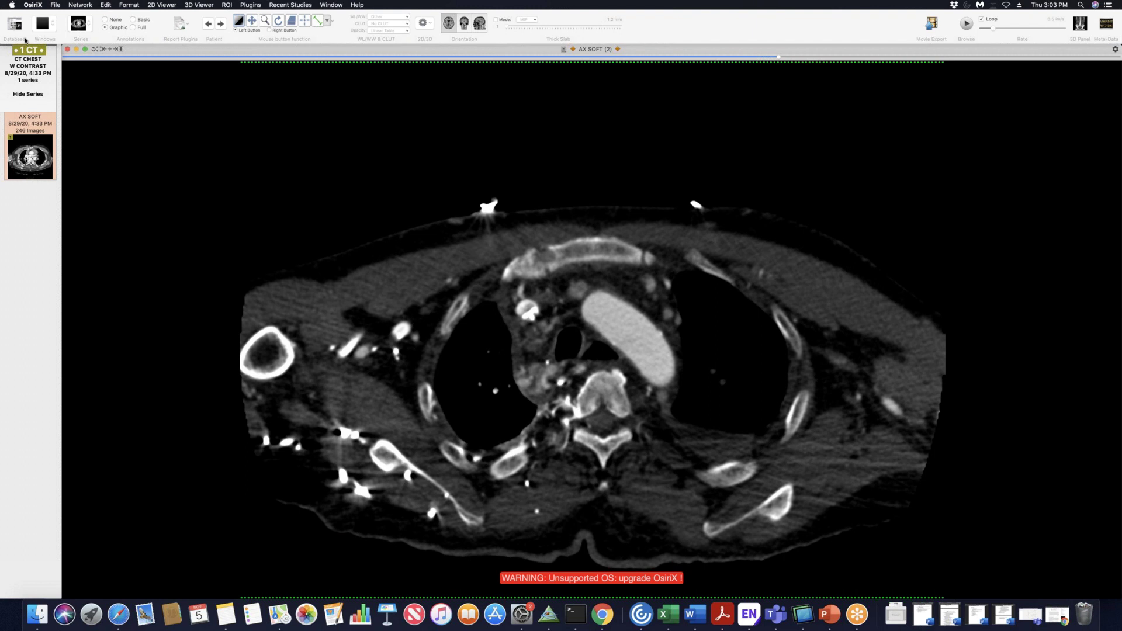
Open the LPNA1 chest CT from the study database and switch its axial images to the lung window
{"action": "left_click", "coordinate": [14, 25]}
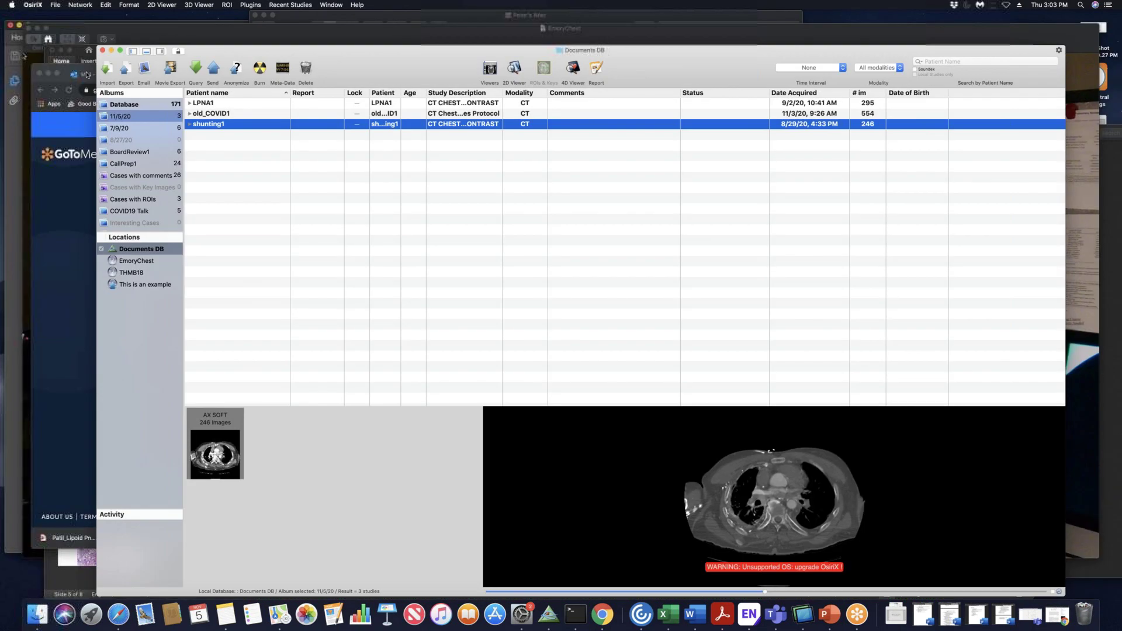
{"action": "double_click", "coordinate": [207, 104]}
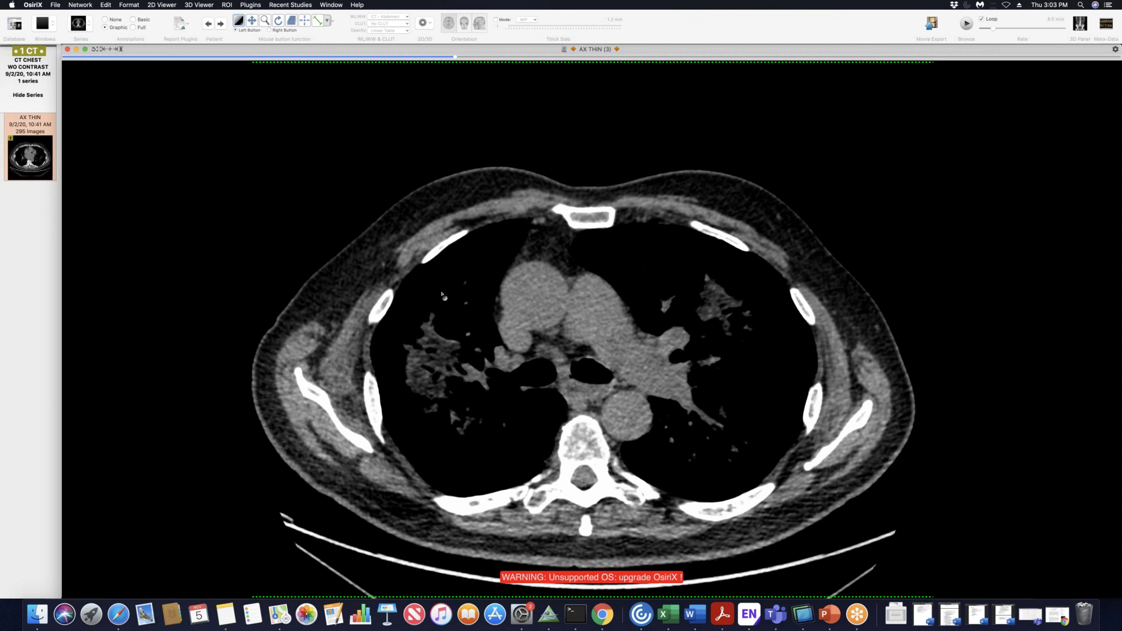
{"action": "scroll", "coordinate": [442, 295], "scroll_direction": "down", "scroll_amount": 3}
{"action": "scroll", "coordinate": [442, 295], "scroll_direction": "down", "scroll_amount": 3}
{"action": "key", "text": "4"}
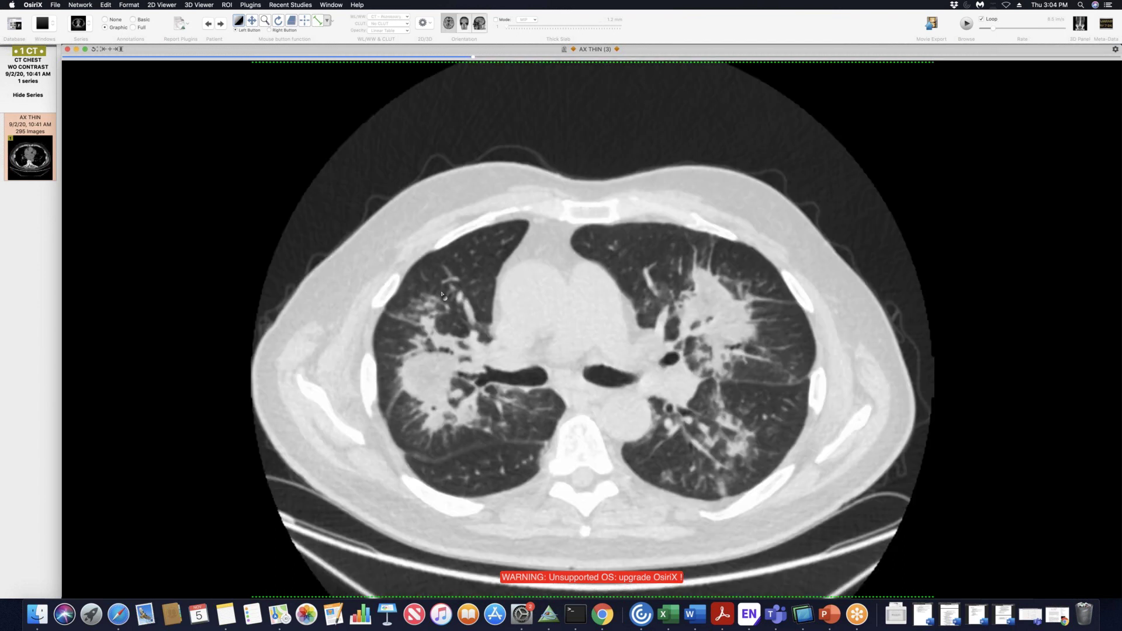
Examine the bilateral lung opacities on the mid-chest slices, comparing the lung window with the soft-tissue window
{"action": "scroll", "coordinate": [443, 295], "scroll_direction": "down", "scroll_amount": 2}
{"action": "key", "text": "3"}
{"action": "key", "text": "4"}
{"action": "key", "text": "3"}
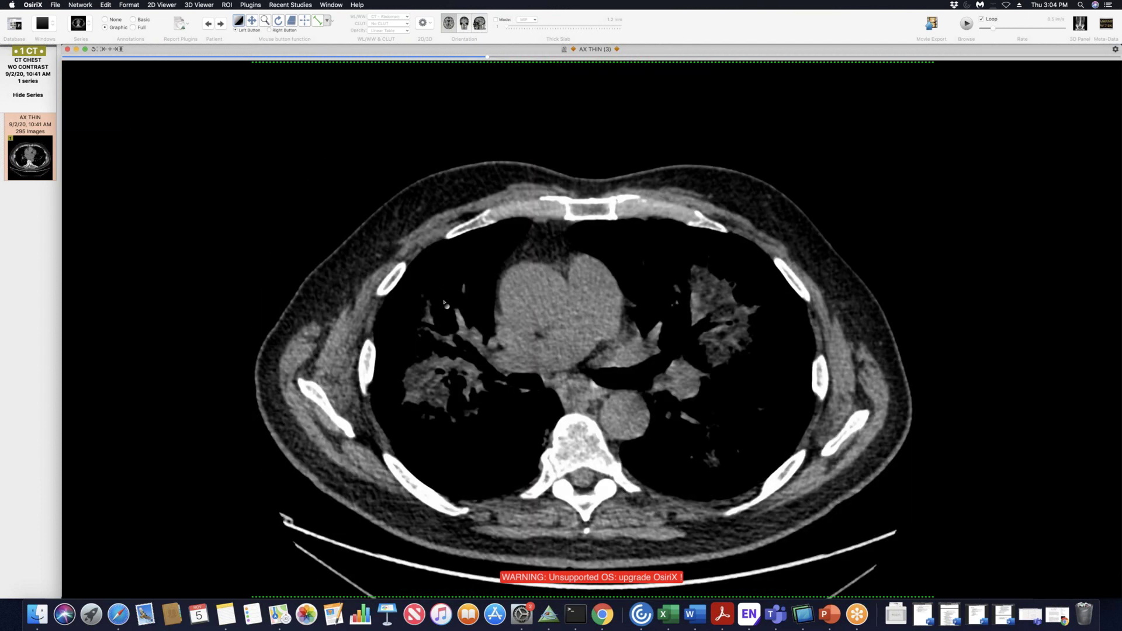
{"action": "scroll", "coordinate": [444, 303], "scroll_direction": "up", "scroll_amount": 5}
{"action": "scroll", "coordinate": [442, 311], "scroll_direction": "up", "scroll_amount": 5}
{"action": "scroll", "coordinate": [442, 312], "scroll_direction": "down", "scroll_amount": 10}
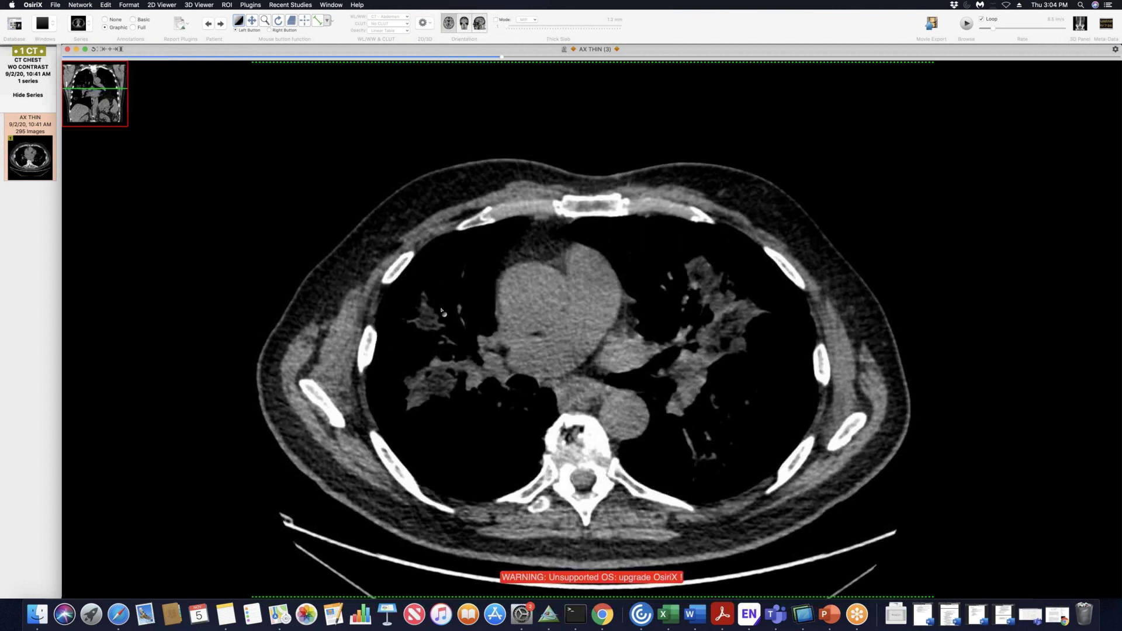
{"action": "scroll", "coordinate": [442, 312], "scroll_direction": "down", "scroll_amount": 5}
{"action": "scroll", "coordinate": [442, 311], "scroll_direction": "up", "scroll_amount": 10}
{"action": "scroll", "coordinate": [442, 315], "scroll_direction": "down", "scroll_amount": 2}
Review the perihilar opacities in the lung window, then return to the soft-tissue window to check their density
{"action": "key", "text": "6"}
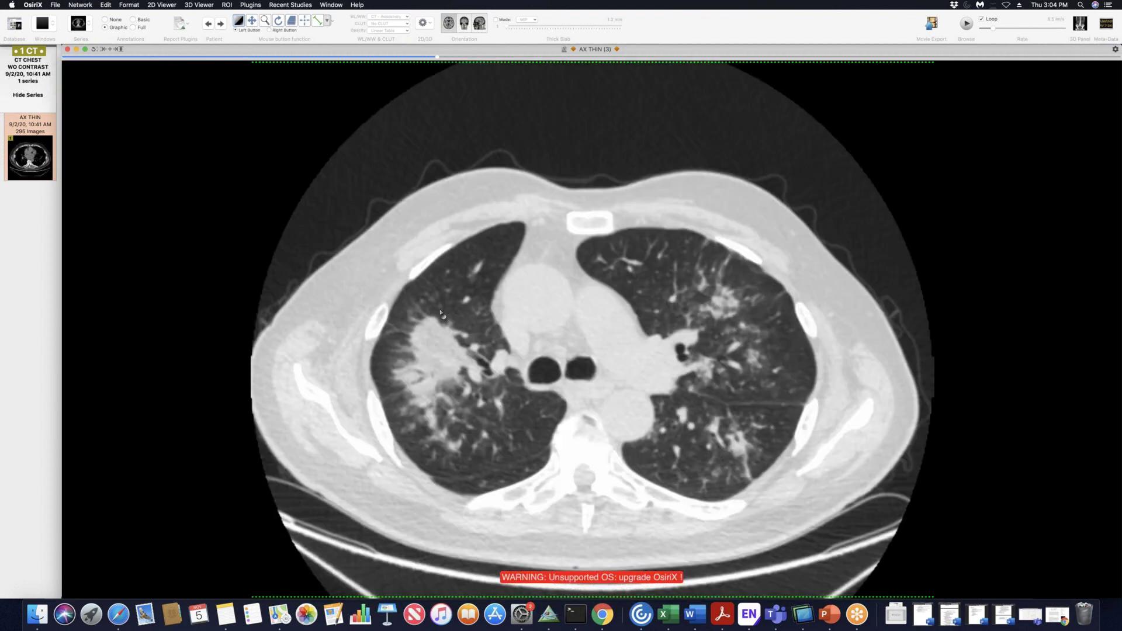
{"action": "scroll", "coordinate": [442, 315], "scroll_direction": "down", "scroll_amount": 10}
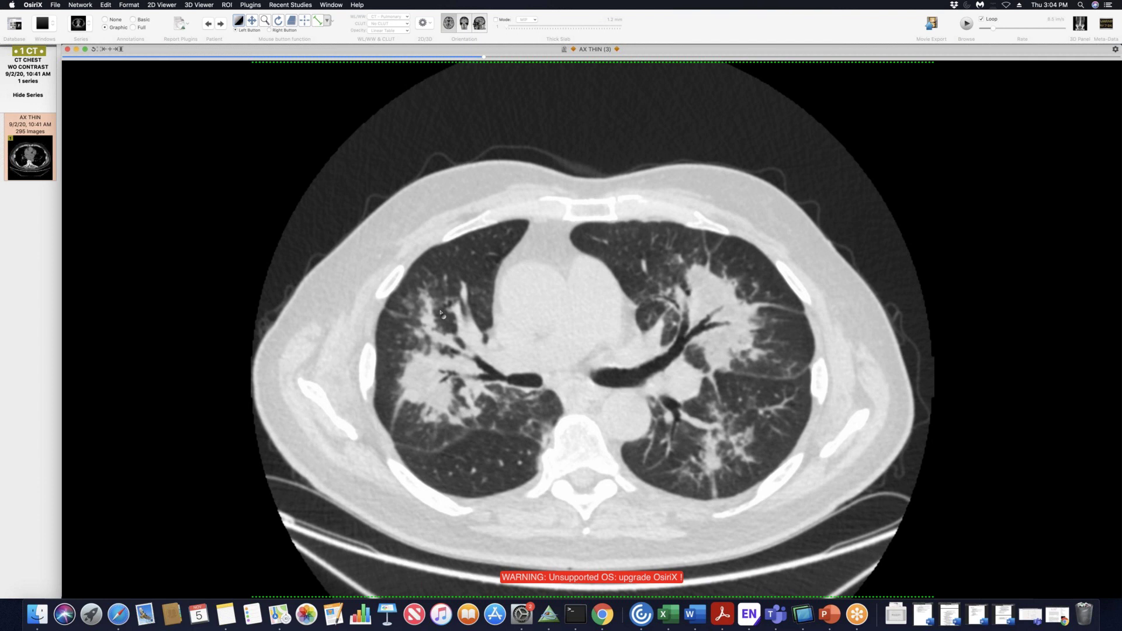
{"action": "key", "text": "2"}
{"action": "scroll", "coordinate": [421, 379], "scroll_direction": "up", "scroll_amount": 3}
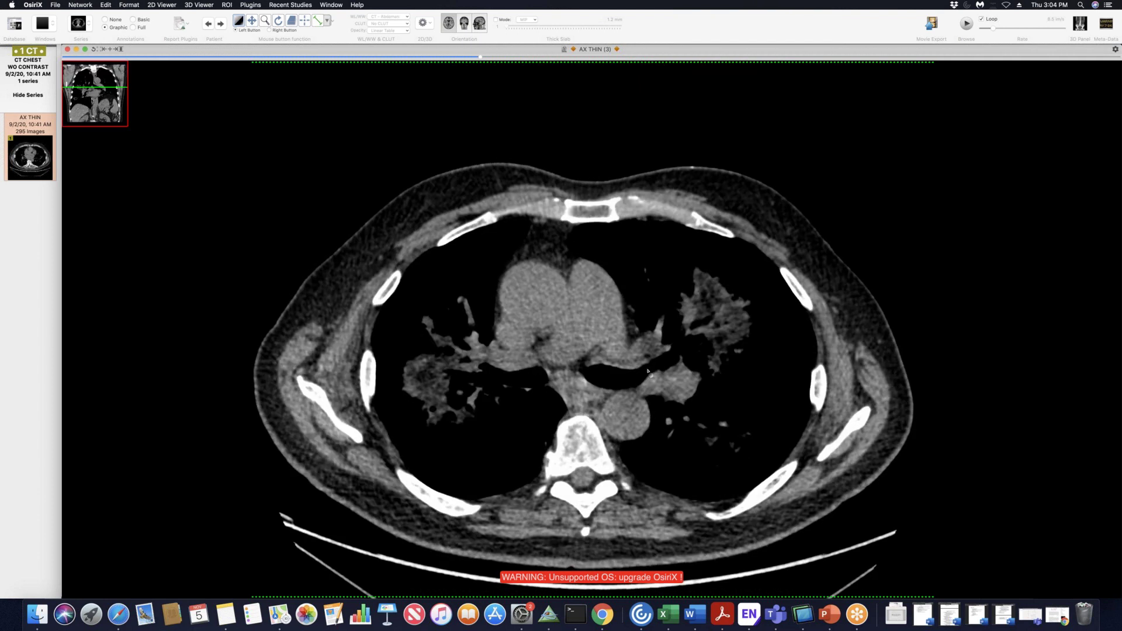
{"action": "scroll", "coordinate": [645, 403], "scroll_direction": "up", "scroll_amount": 5}
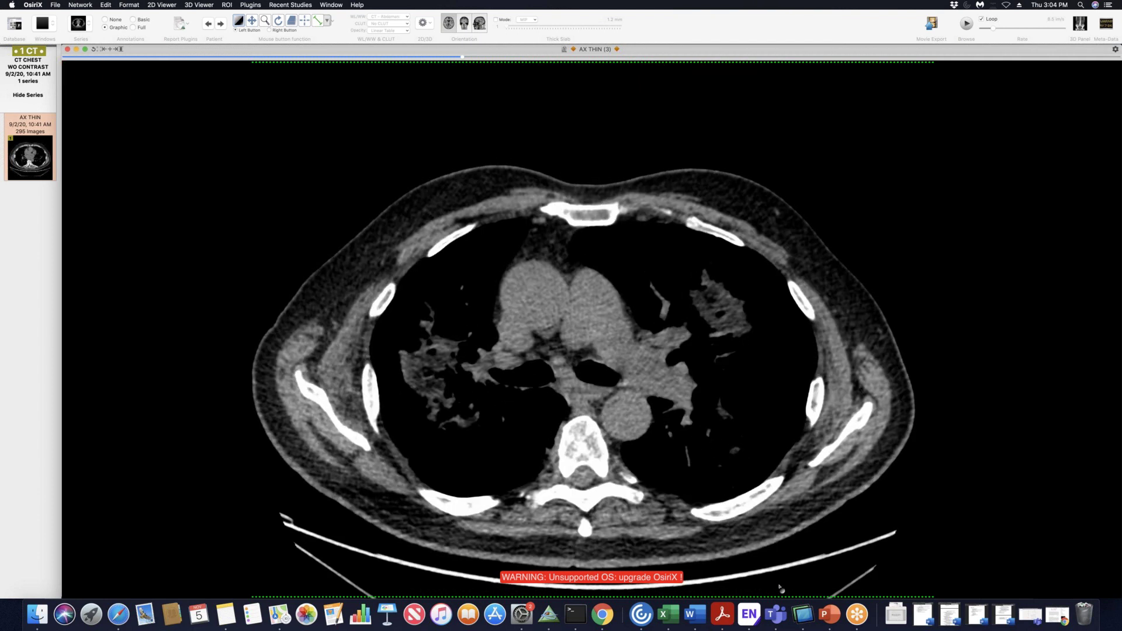
Switch to PowerPoint and review the lipoid pneumonia histology images from slide 1 through slide 8
{"action": "left_click", "coordinate": [831, 615]}
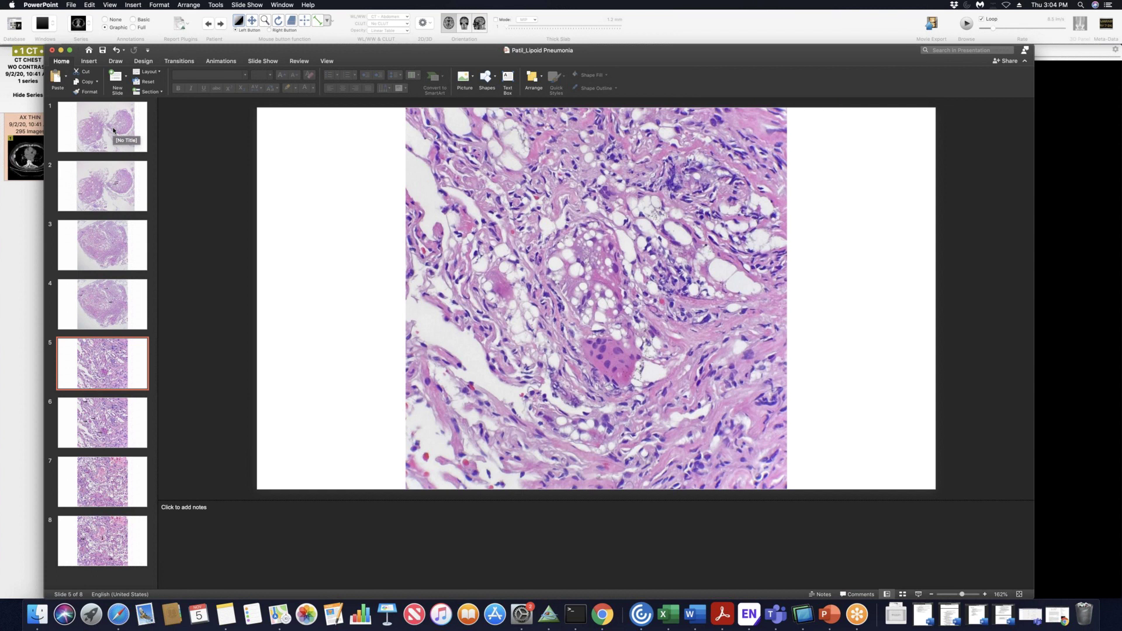
{"action": "left_click", "coordinate": [113, 130]}
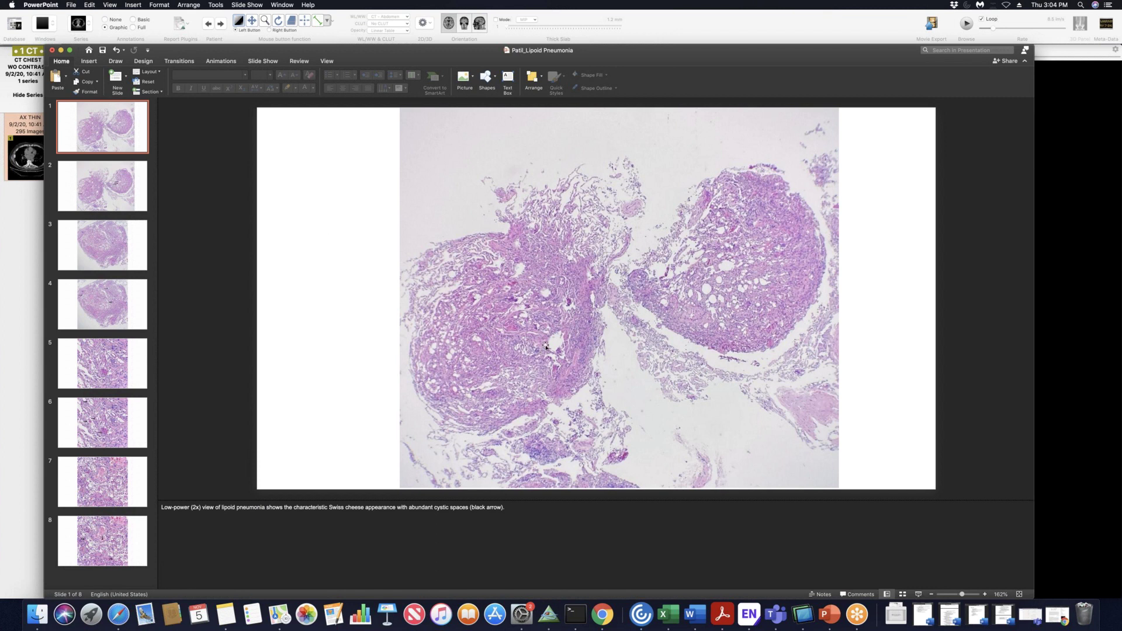
{"action": "key", "text": "Down"}
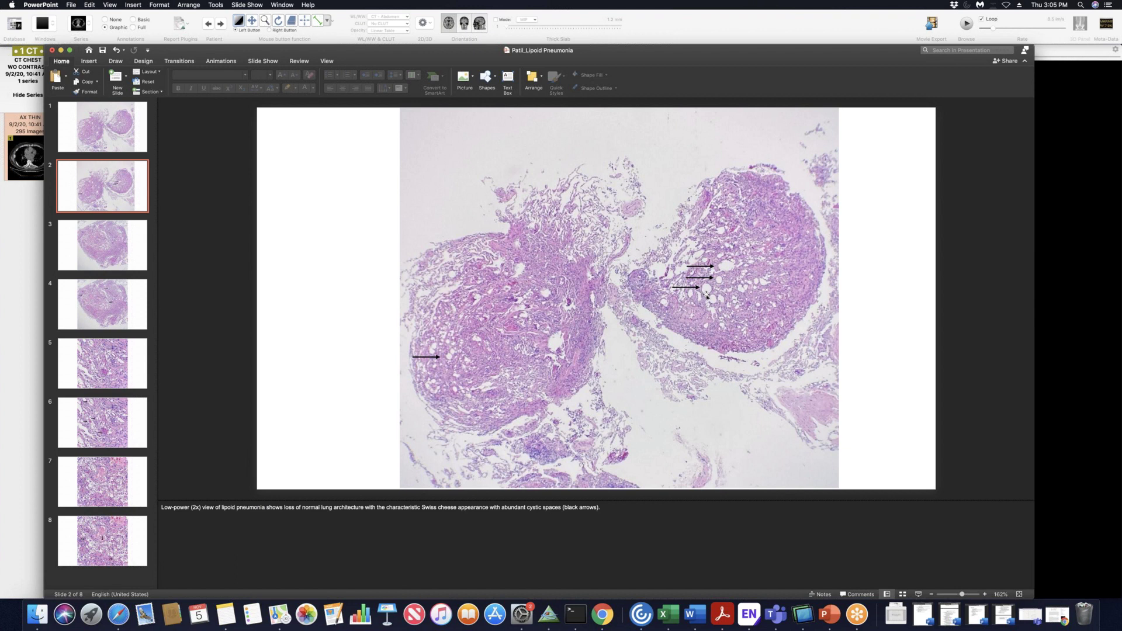
{"action": "key", "text": "Down"}
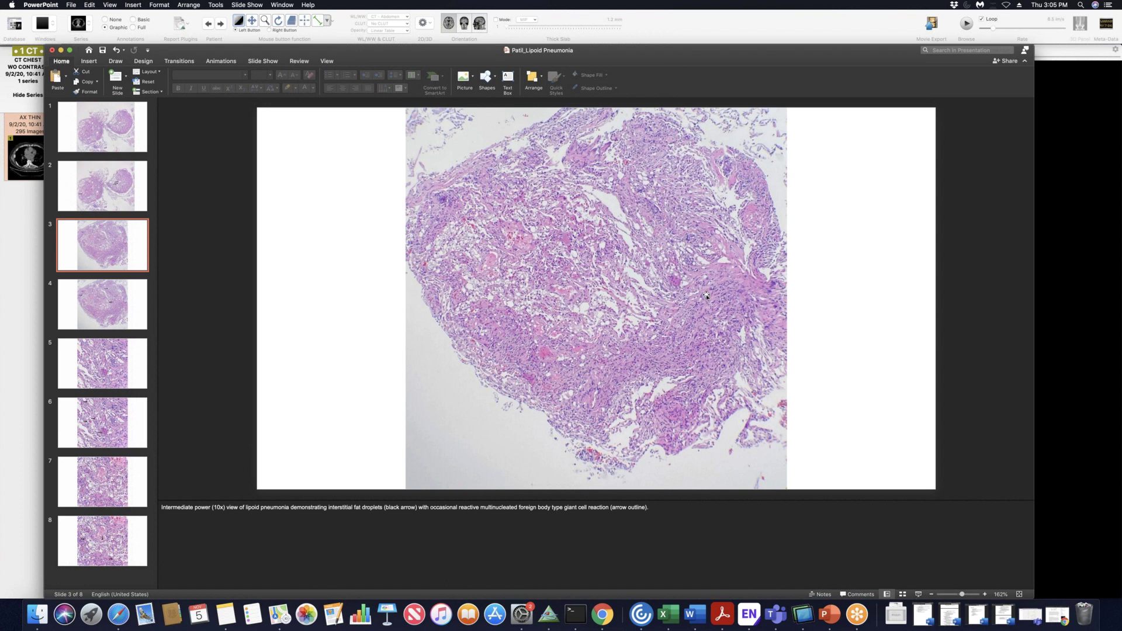
{"action": "key", "text": "Down"}
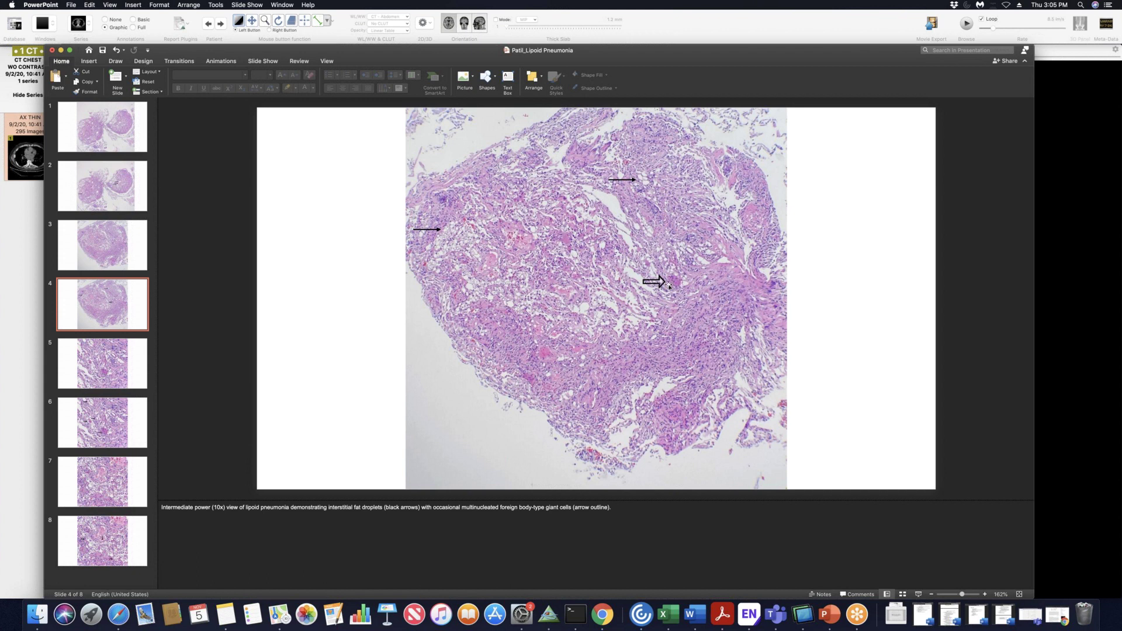
{"action": "key", "text": "Down"}
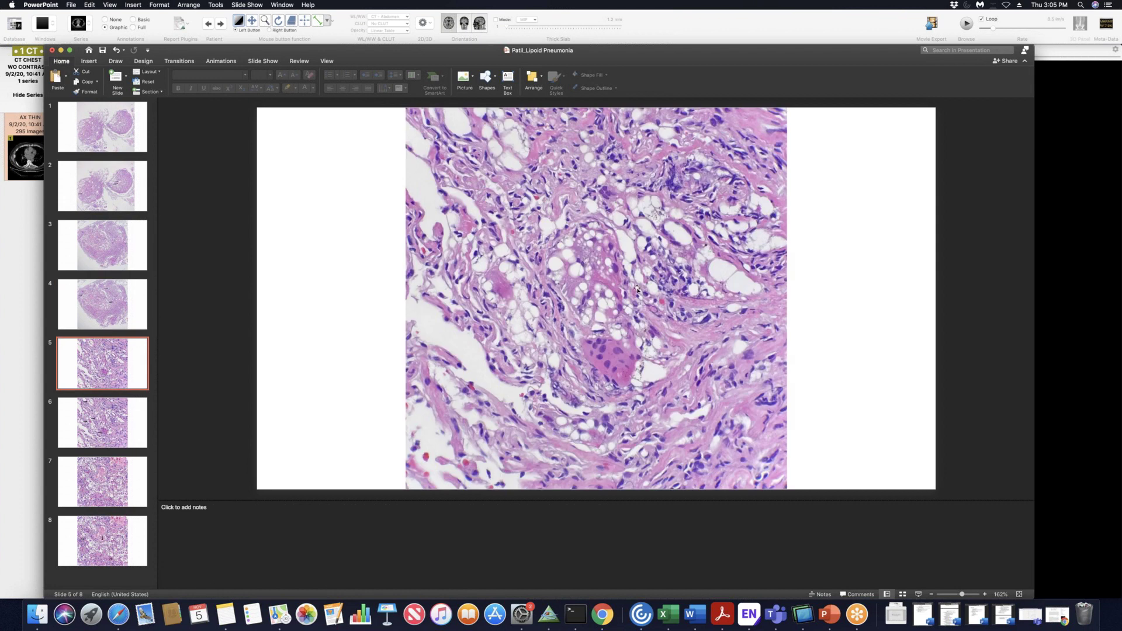
{"action": "key", "text": "Down"}
{"action": "key", "text": "Down"}
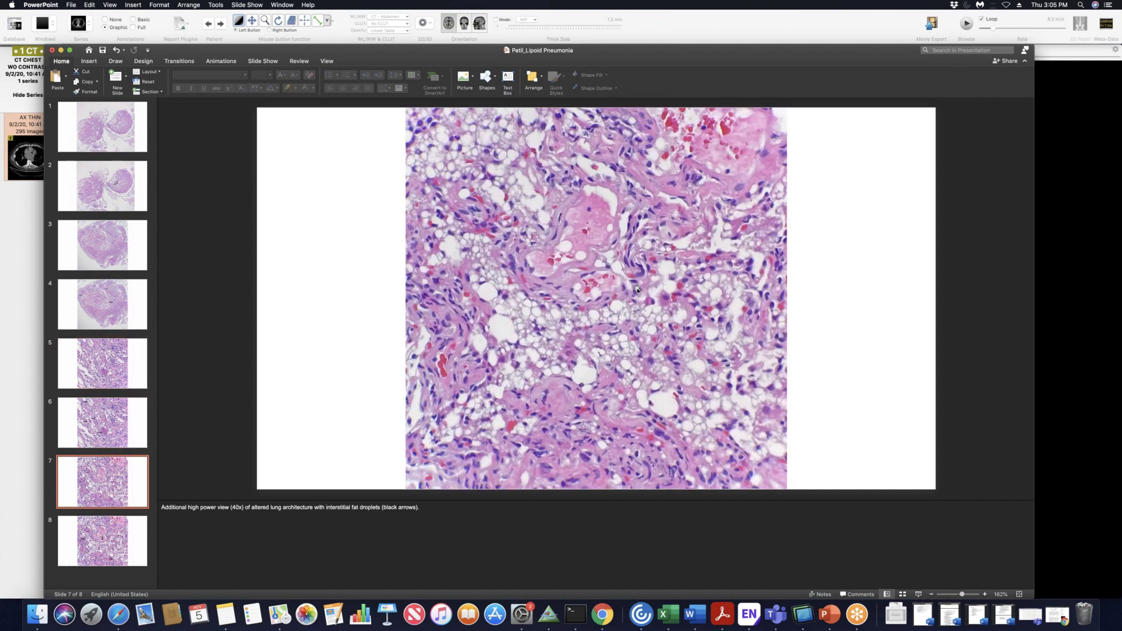
{"action": "key", "text": "Down"}
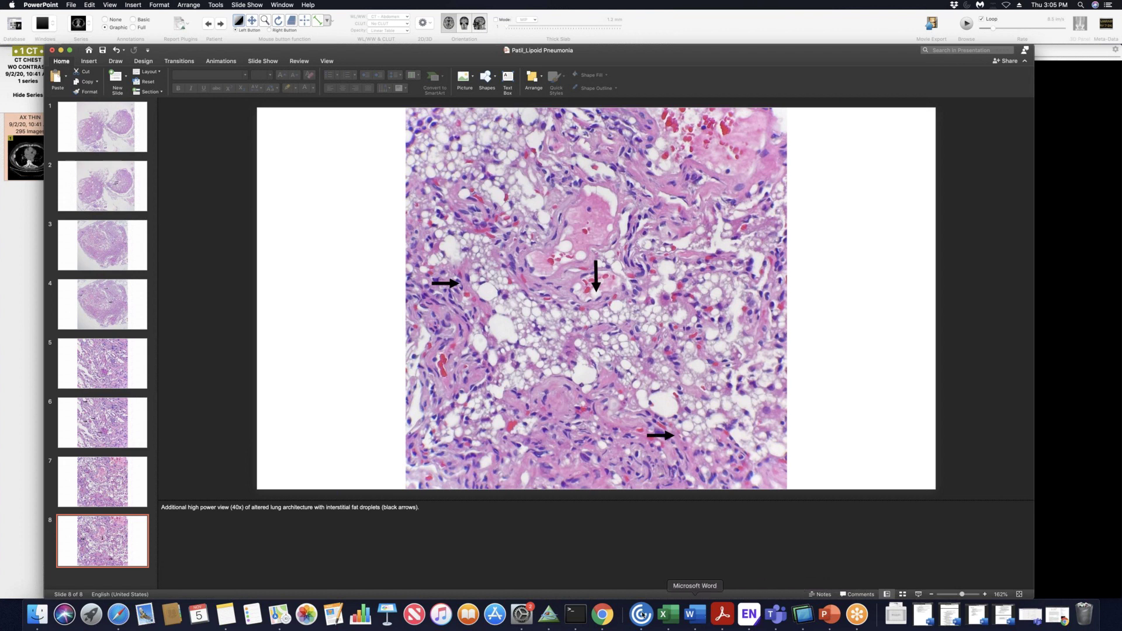
Switch back to OsiriX and examine the lung-window slices of the old_COVID1 study's exported series around the hilar level
{"action": "left_click", "coordinate": [549, 613]}
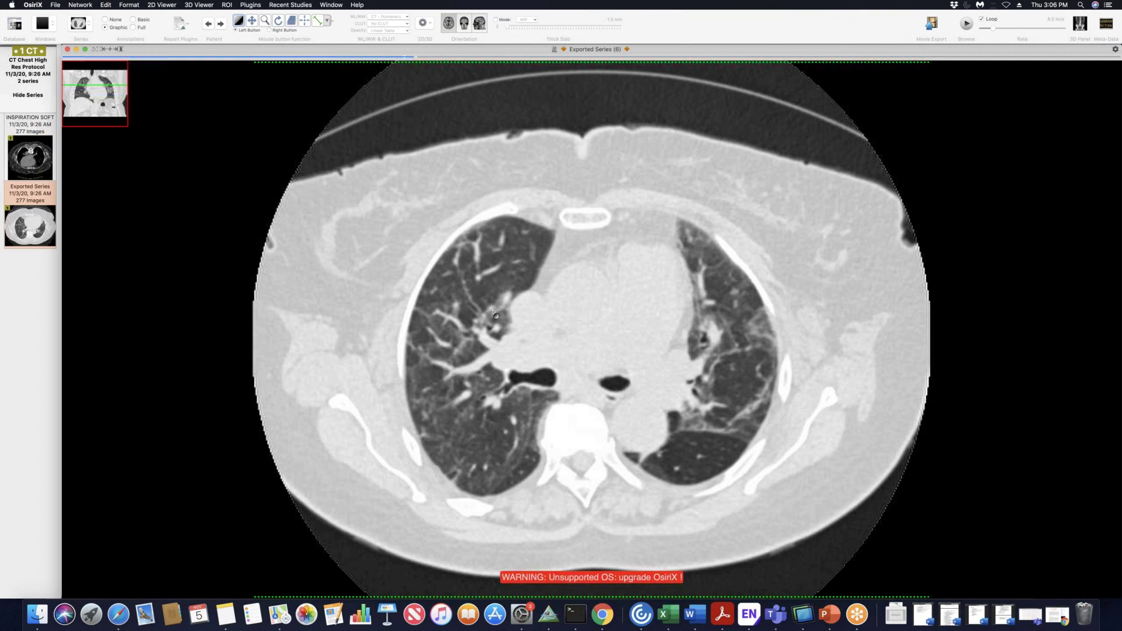
{"action": "scroll", "coordinate": [494, 314], "scroll_direction": "up", "scroll_amount": 5}
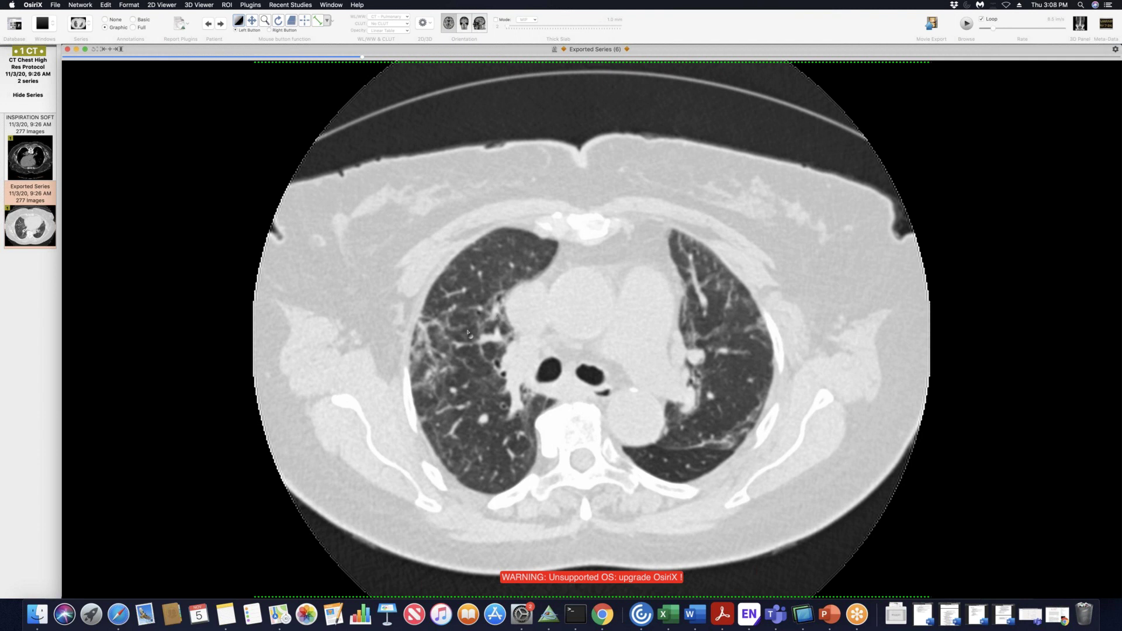
{"action": "scroll", "coordinate": [468, 333], "scroll_direction": "down", "scroll_amount": 5}
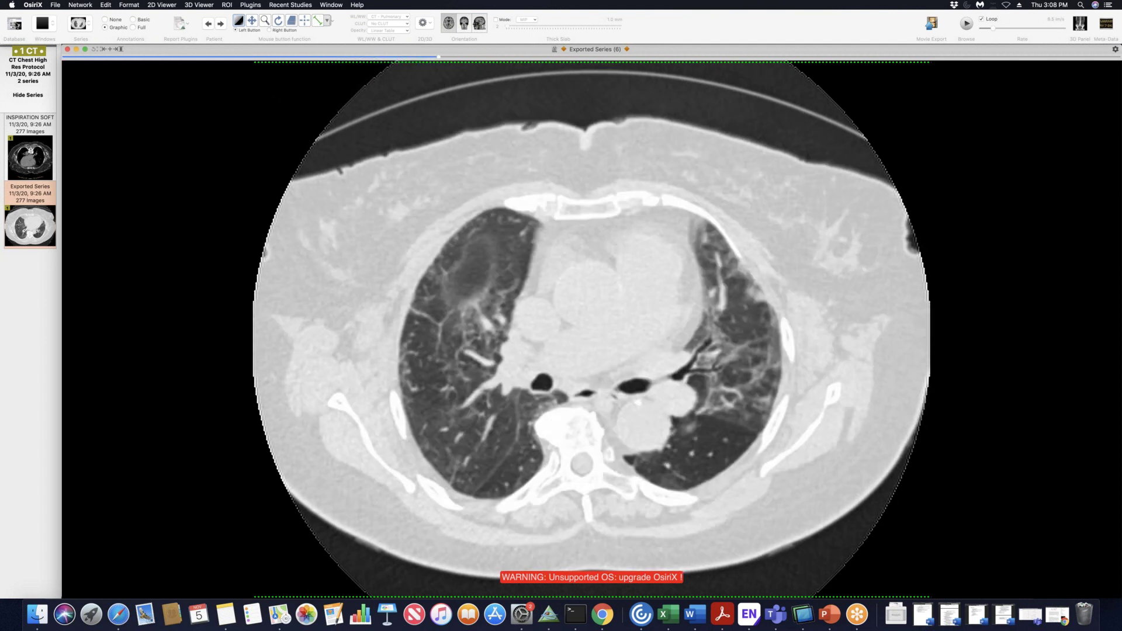
Return to the study database and open the shunting1 contrast-enhanced chest CT
{"action": "left_click", "coordinate": [16, 25]}
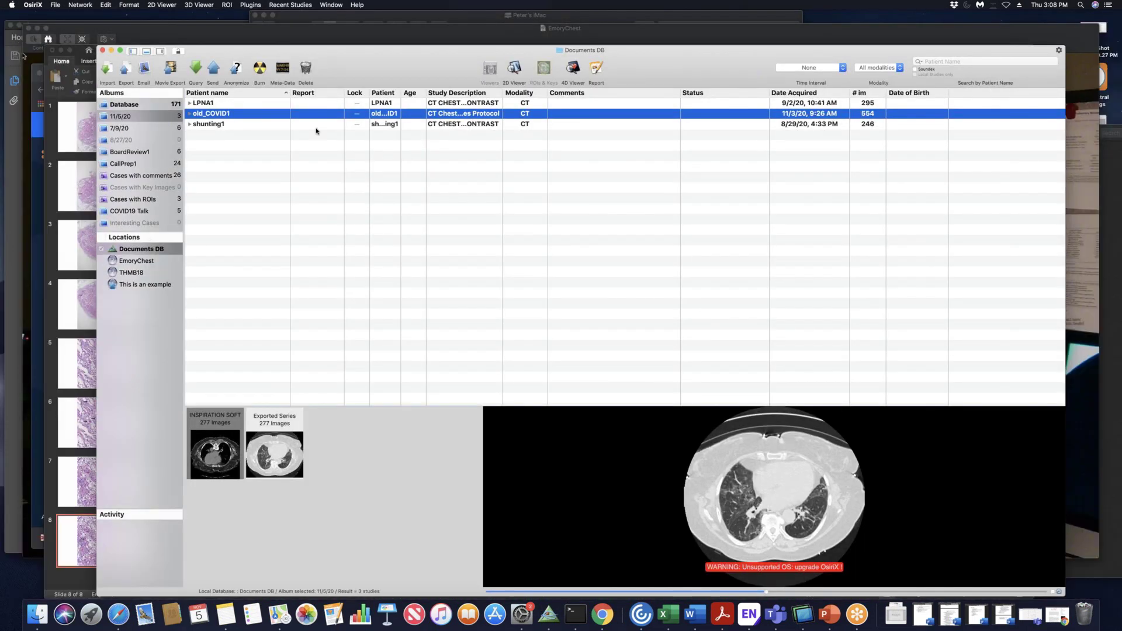
{"action": "left_click", "coordinate": [209, 125]}
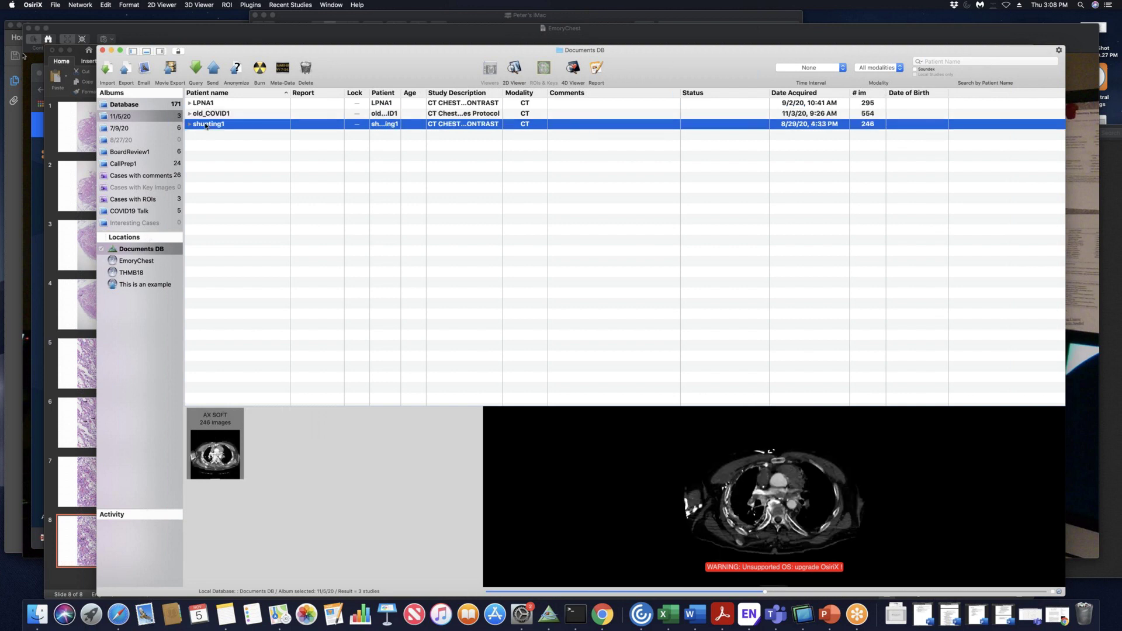
{"action": "double_click", "coordinate": [209, 125]}
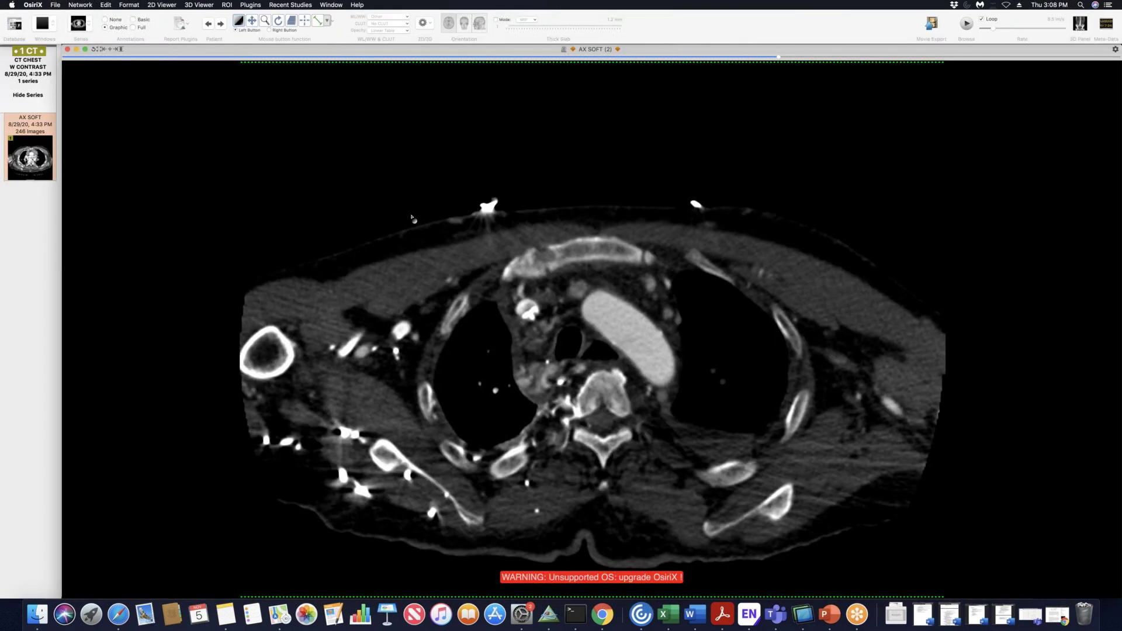
Examine the contrast-filled vessels from the aortic arch down to the pulmonary arteries and back up to the lung apices
{"action": "scroll", "coordinate": [412, 218], "scroll_direction": "up", "scroll_amount": 6}
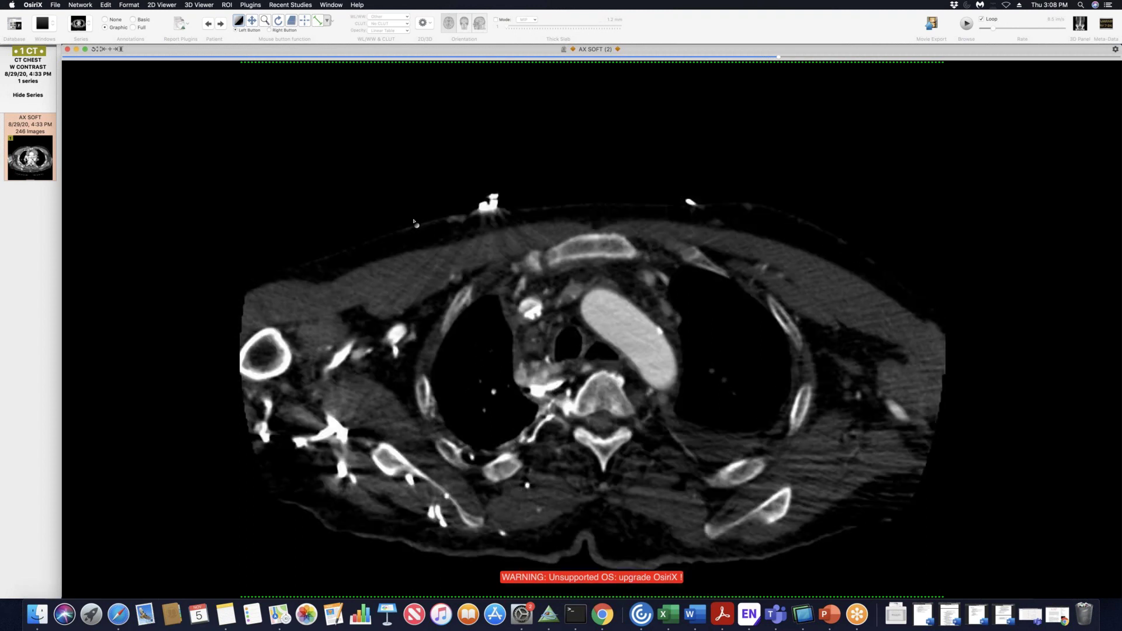
{"action": "scroll", "coordinate": [413, 222], "scroll_direction": "up", "scroll_amount": 5}
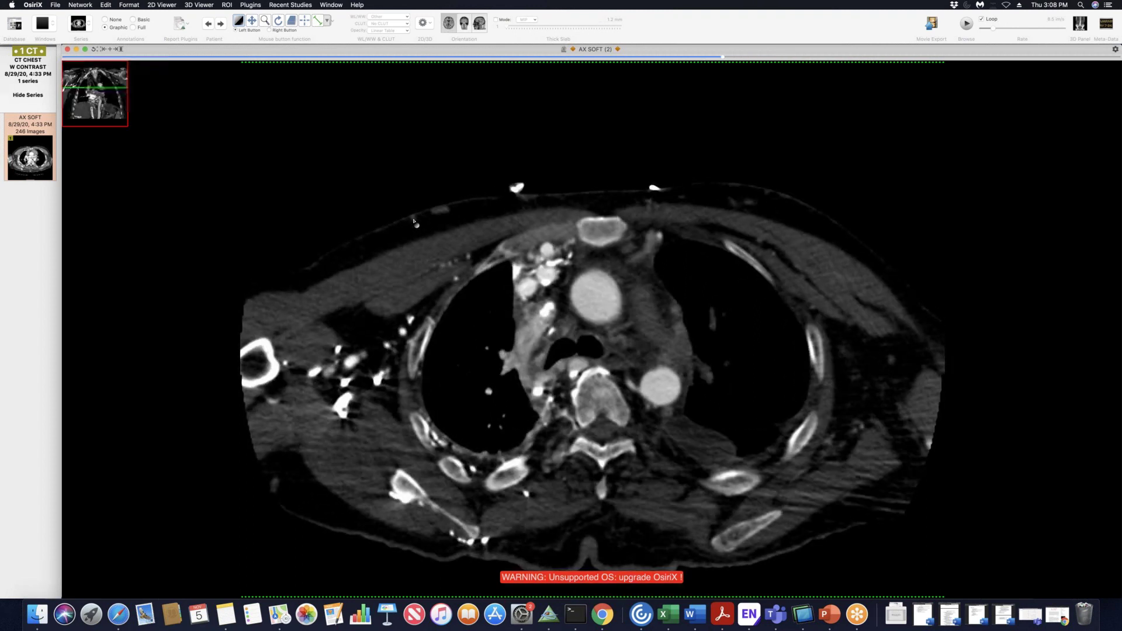
{"action": "scroll", "coordinate": [414, 222], "scroll_direction": "up", "scroll_amount": 6}
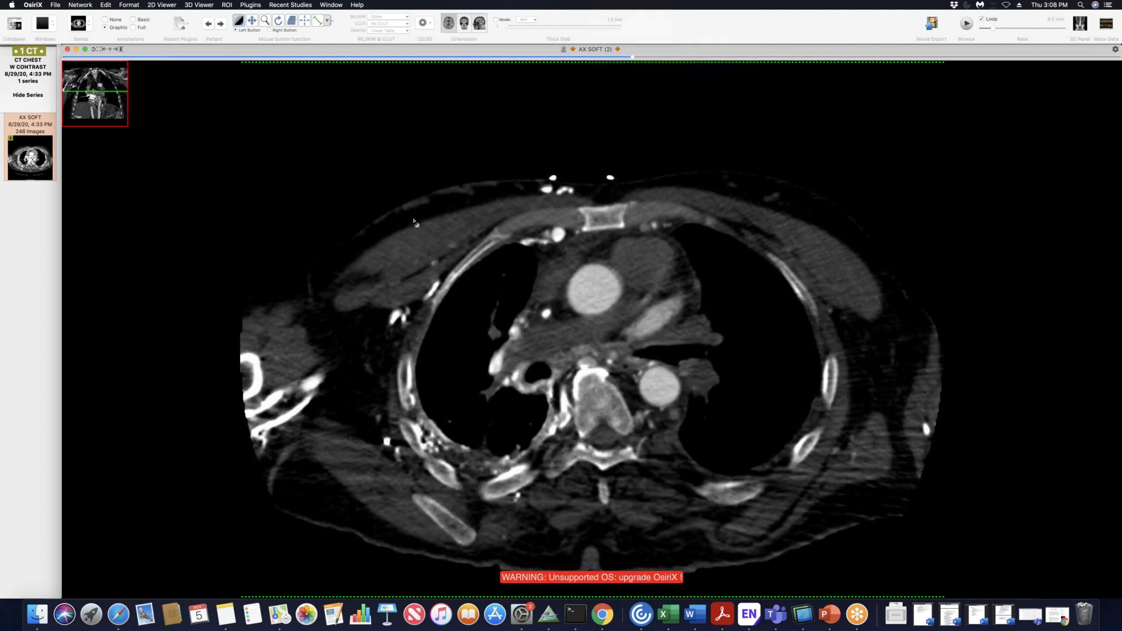
{"action": "scroll", "coordinate": [414, 222], "scroll_direction": "down", "scroll_amount": 3}
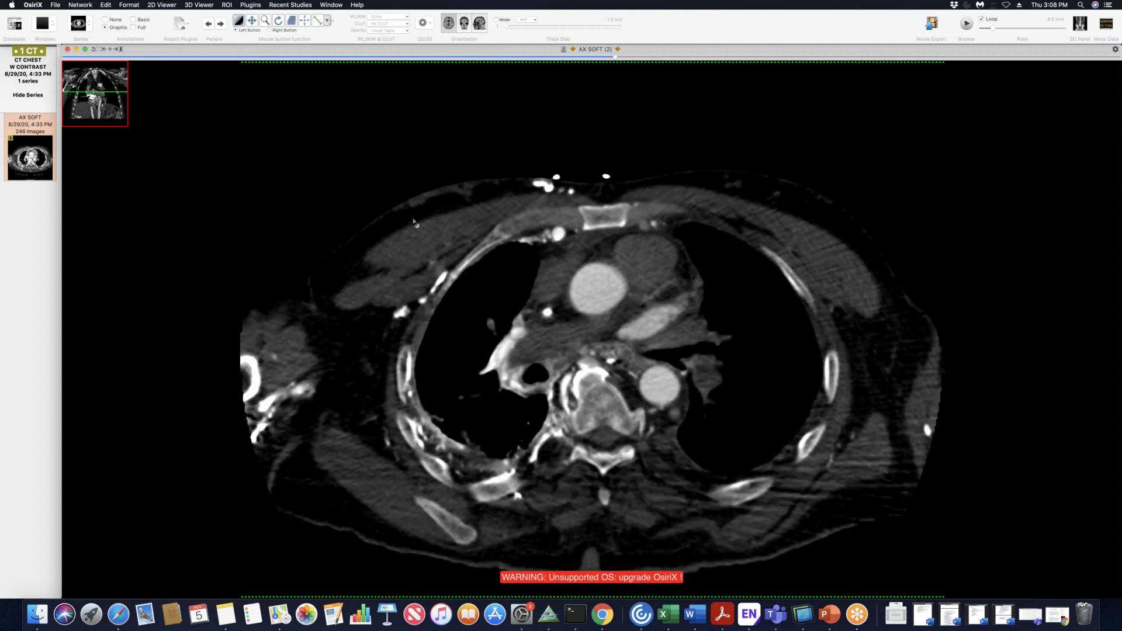
{"action": "scroll", "coordinate": [413, 222], "scroll_direction": "down", "scroll_amount": 2}
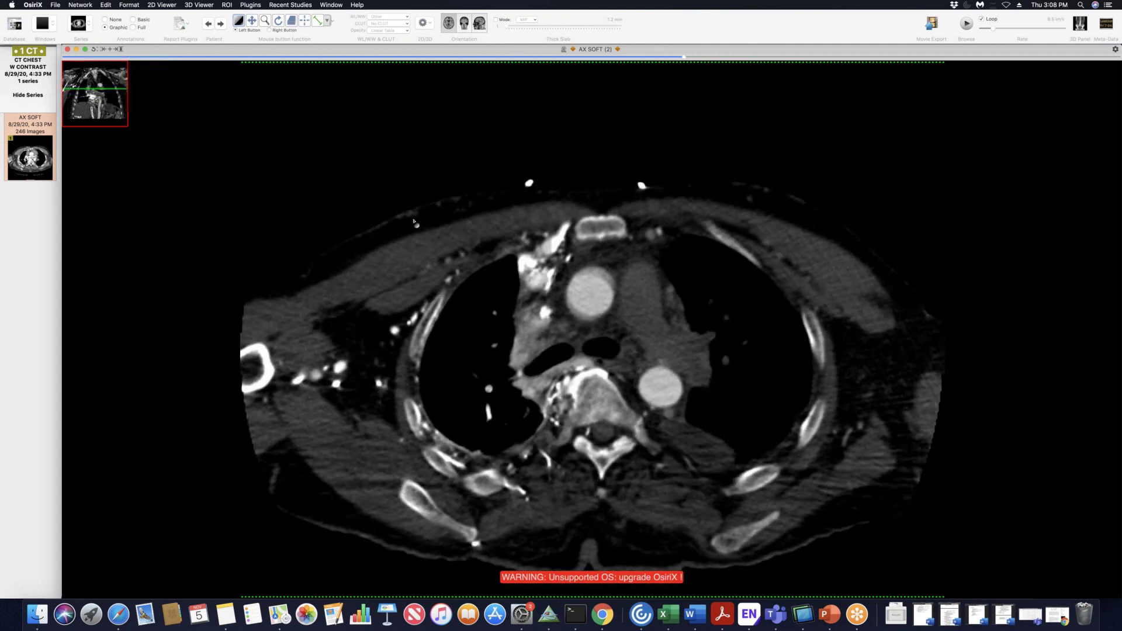
{"action": "scroll", "coordinate": [414, 222], "scroll_direction": "down", "scroll_amount": 2}
{"action": "scroll", "coordinate": [413, 222], "scroll_direction": "down", "scroll_amount": 5}
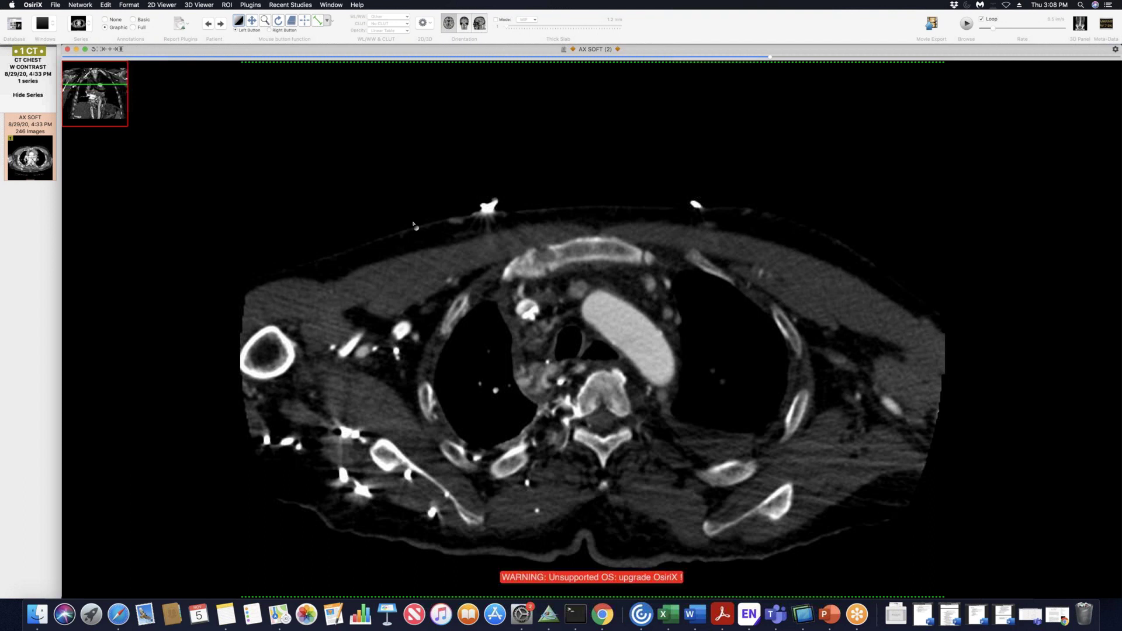
{"action": "scroll", "coordinate": [423, 241], "scroll_direction": "down", "scroll_amount": 4}
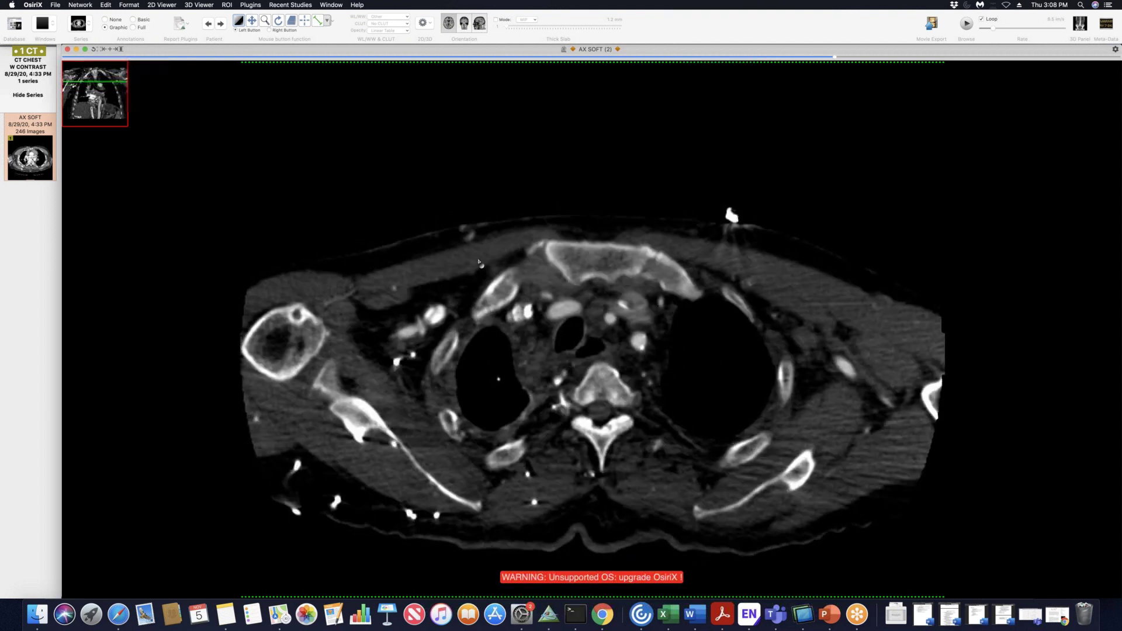
Re-examine the enhancing mediastinal and chest-wall vessels on the slices between the lung apices and the tracheal bifurcation
{"action": "scroll", "coordinate": [478, 263], "scroll_direction": "up", "scroll_amount": 6}
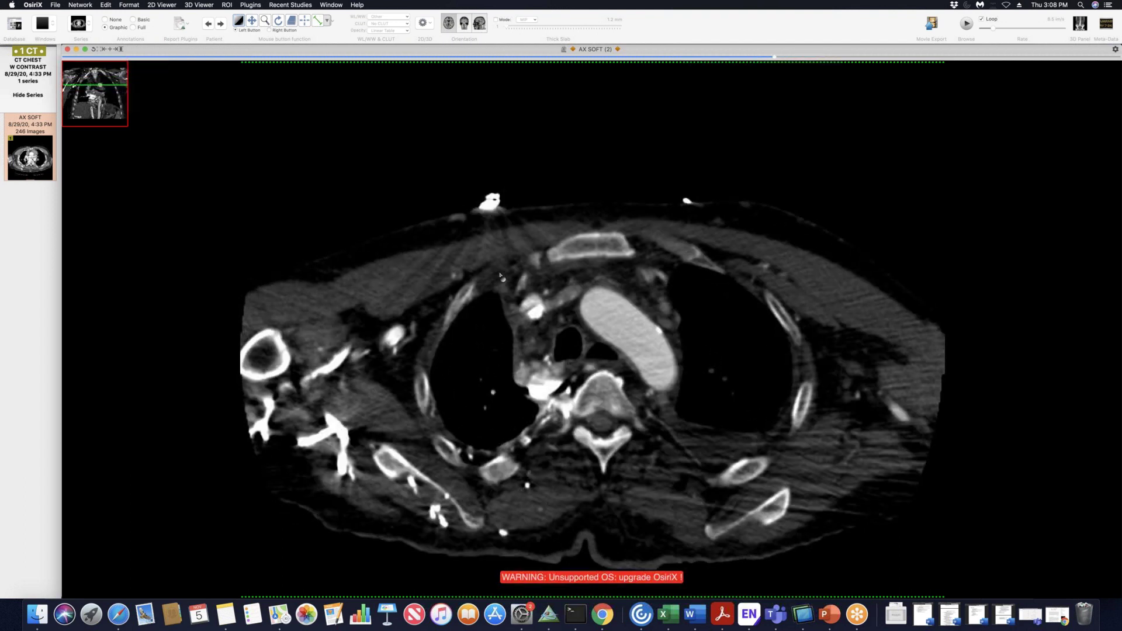
{"action": "scroll", "coordinate": [501, 276], "scroll_direction": "up", "scroll_amount": 5}
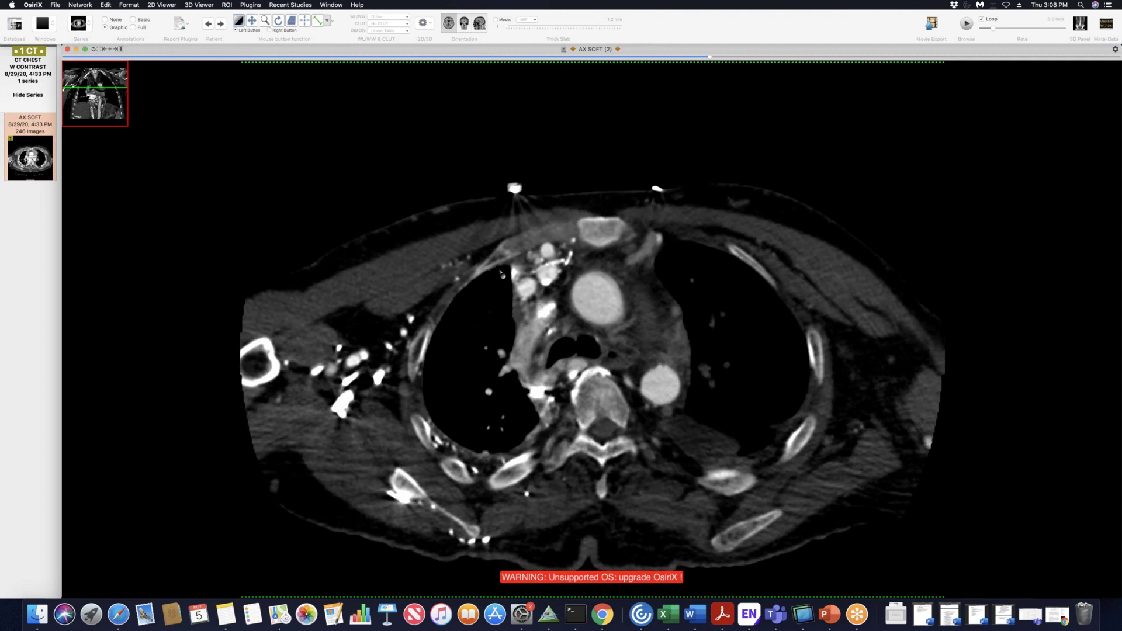
{"action": "scroll", "coordinate": [501, 273], "scroll_direction": "up", "scroll_amount": 6}
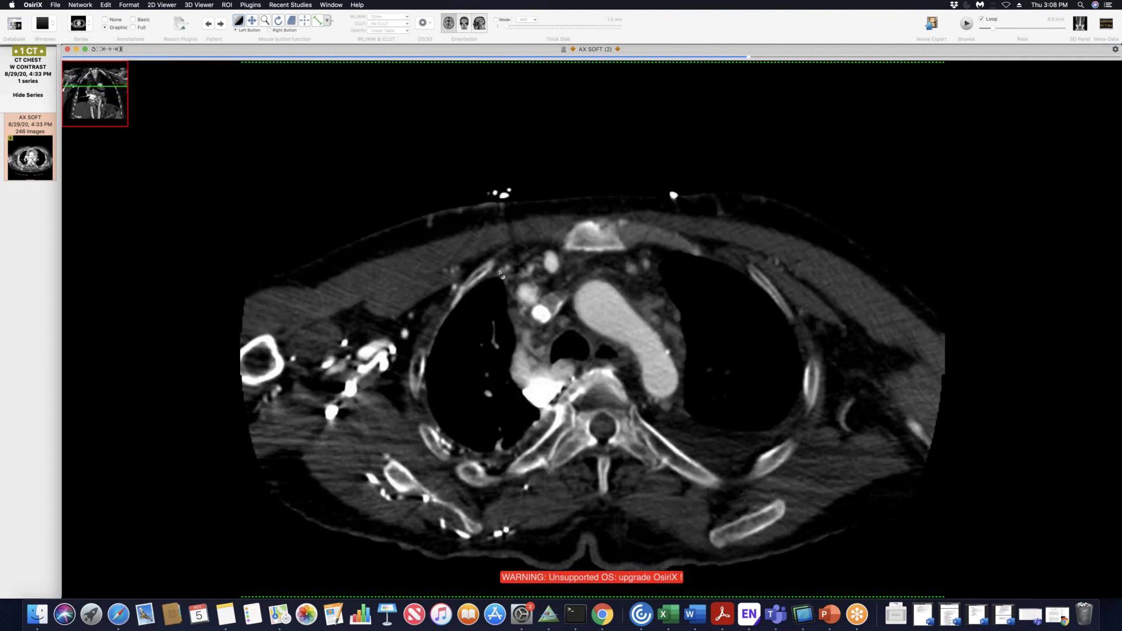
{"action": "scroll", "coordinate": [500, 274], "scroll_direction": "up", "scroll_amount": 2}
{"action": "scroll", "coordinate": [501, 274], "scroll_direction": "down", "scroll_amount": 12}
{"action": "scroll", "coordinate": [501, 273], "scroll_direction": "down", "scroll_amount": 8}
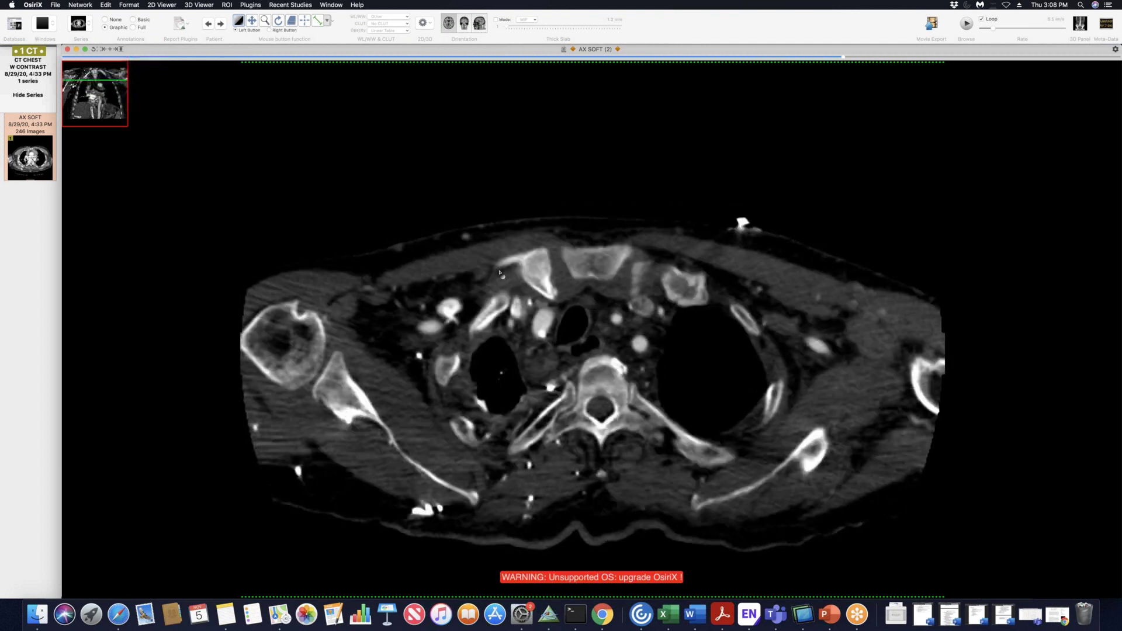
{"action": "scroll", "coordinate": [500, 273], "scroll_direction": "up", "scroll_amount": 10}
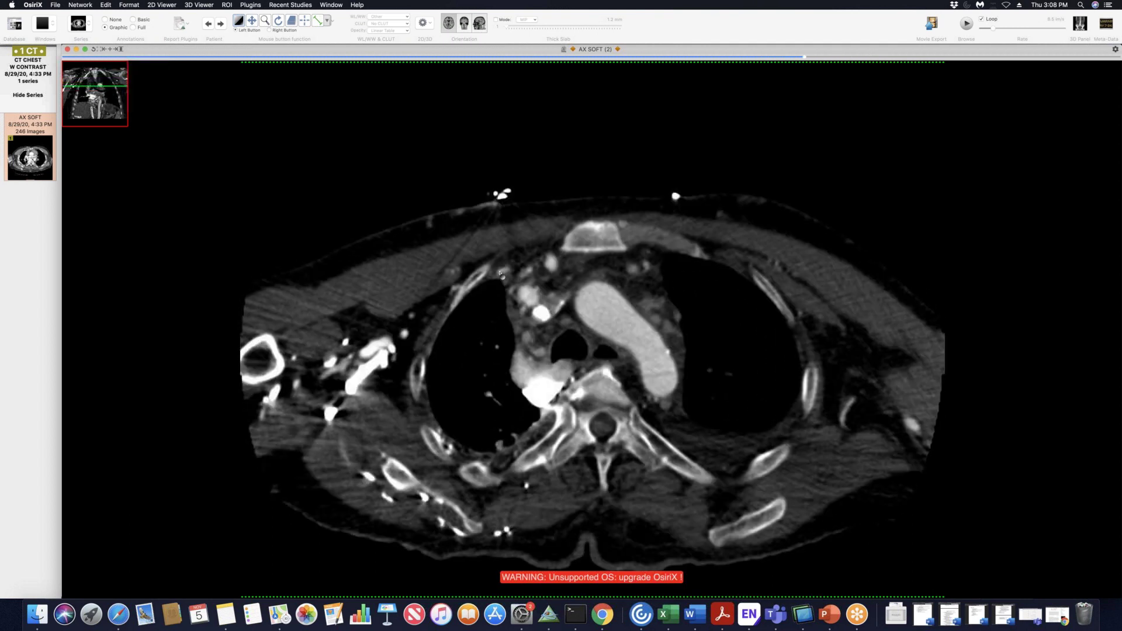
Examine the enhancing mediastinal collaterals and right hilar vessels on the slices between the aortic arch and the left atrium
{"action": "scroll", "coordinate": [500, 272], "scroll_direction": "up", "scroll_amount": 15}
{"action": "scroll", "coordinate": [481, 305], "scroll_direction": "down", "scroll_amount": 12}
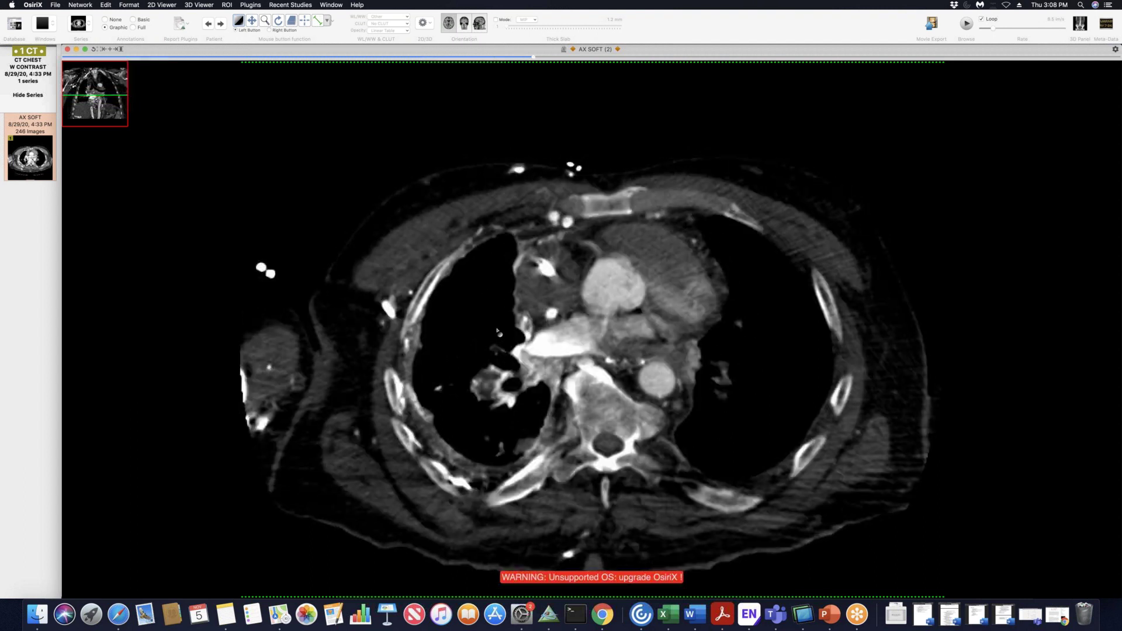
{"action": "scroll", "coordinate": [497, 330], "scroll_direction": "down", "scroll_amount": 10}
{"action": "scroll", "coordinate": [500, 331], "scroll_direction": "down", "scroll_amount": 8}
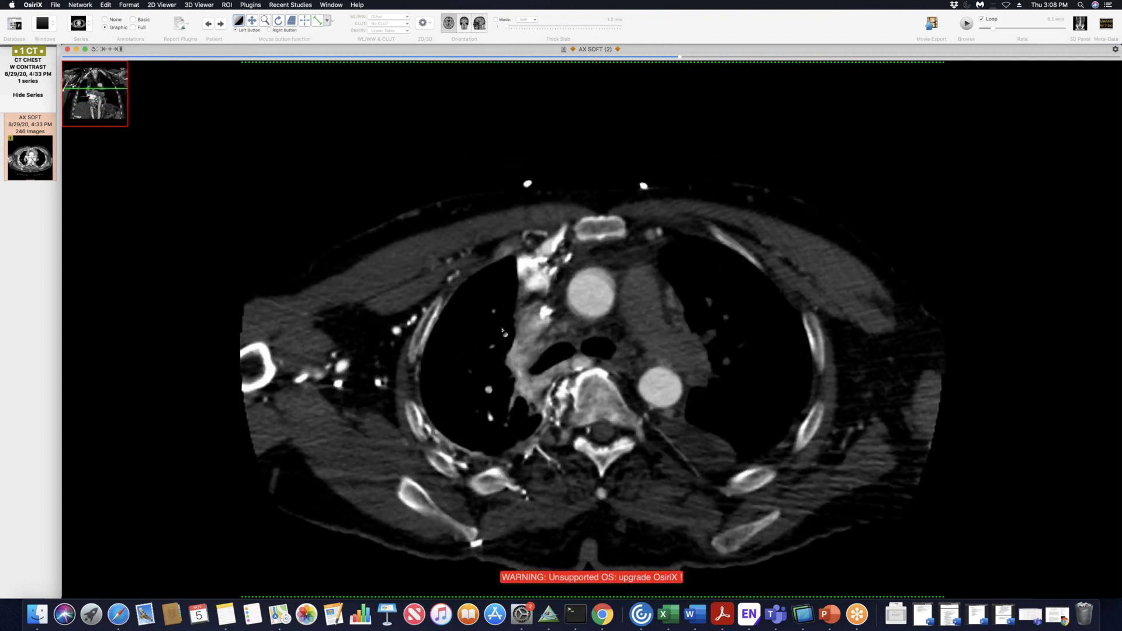
{"action": "scroll", "coordinate": [501, 331], "scroll_direction": "down", "scroll_amount": 15}
{"action": "scroll", "coordinate": [527, 313], "scroll_direction": "down", "scroll_amount": 15}
{"action": "scroll", "coordinate": [528, 312], "scroll_direction": "up", "scroll_amount": 15}
{"action": "scroll", "coordinate": [528, 323], "scroll_direction": "up", "scroll_amount": 10}
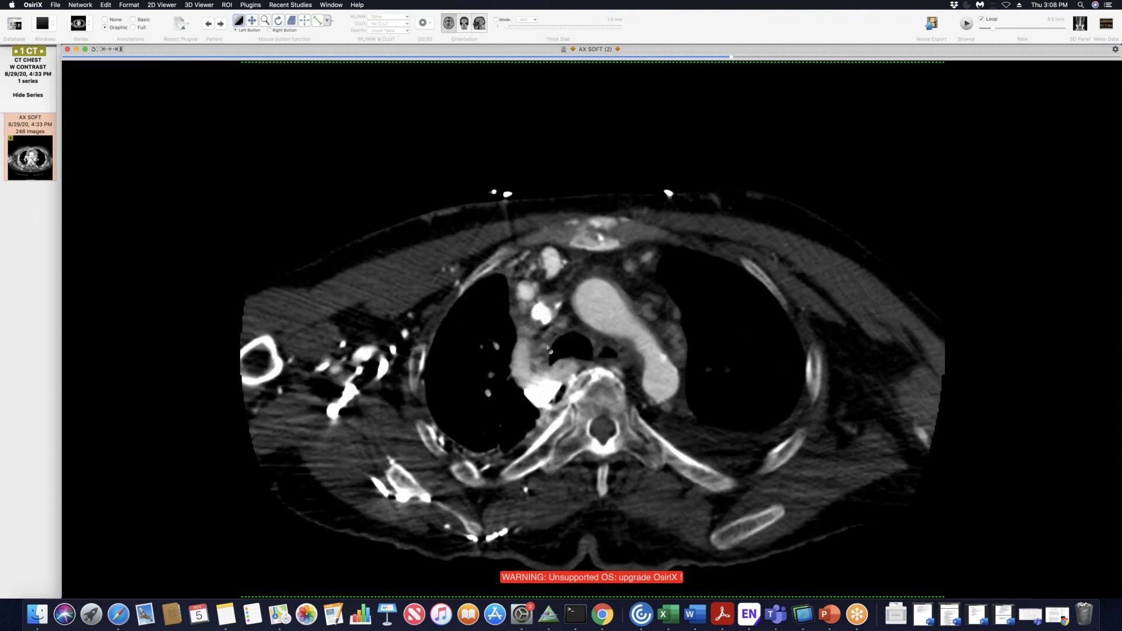
{"action": "scroll", "coordinate": [548, 348], "scroll_direction": "up", "scroll_amount": 3}
{"action": "scroll", "coordinate": [545, 349], "scroll_direction": "up", "scroll_amount": 5}
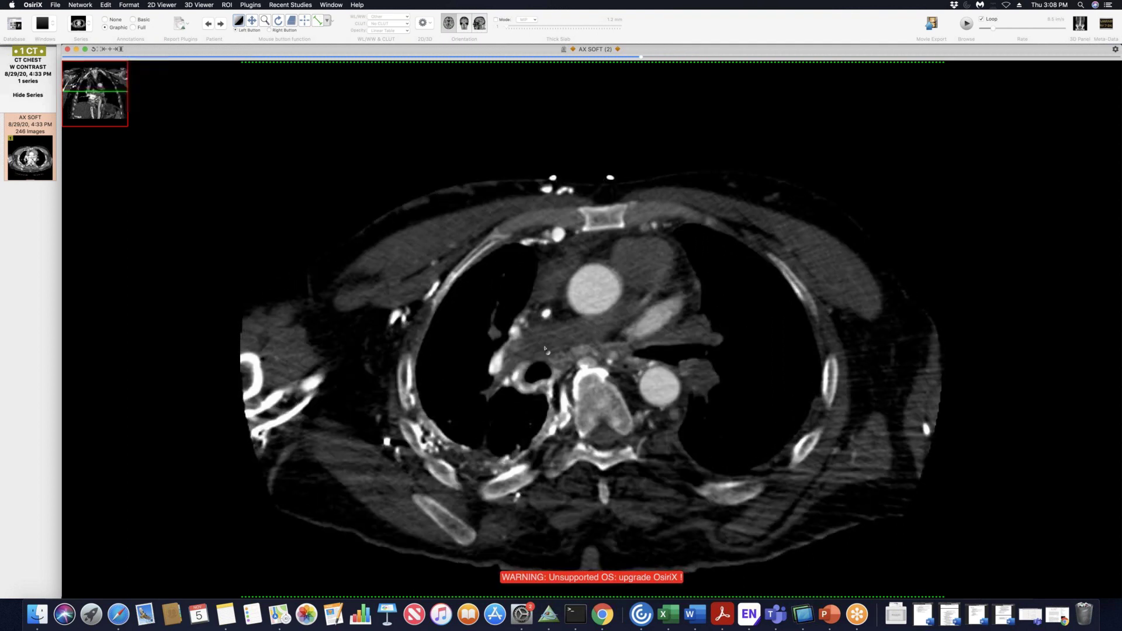
{"action": "scroll", "coordinate": [531, 326], "scroll_direction": "down", "scroll_amount": 4}
{"action": "scroll", "coordinate": [525, 326], "scroll_direction": "down", "scroll_amount": 6}
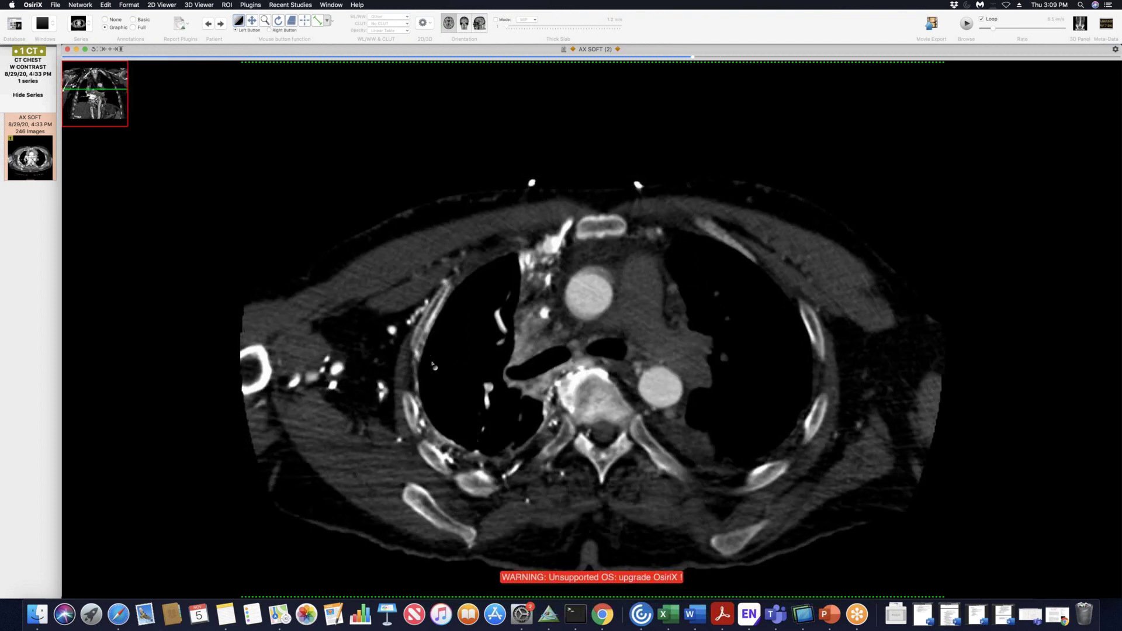
Follow the contrast-filled right pulmonary veins into the left atrium on the slices between the hila and the ventricles
{"action": "scroll", "coordinate": [433, 364], "scroll_direction": "up", "scroll_amount": 10}
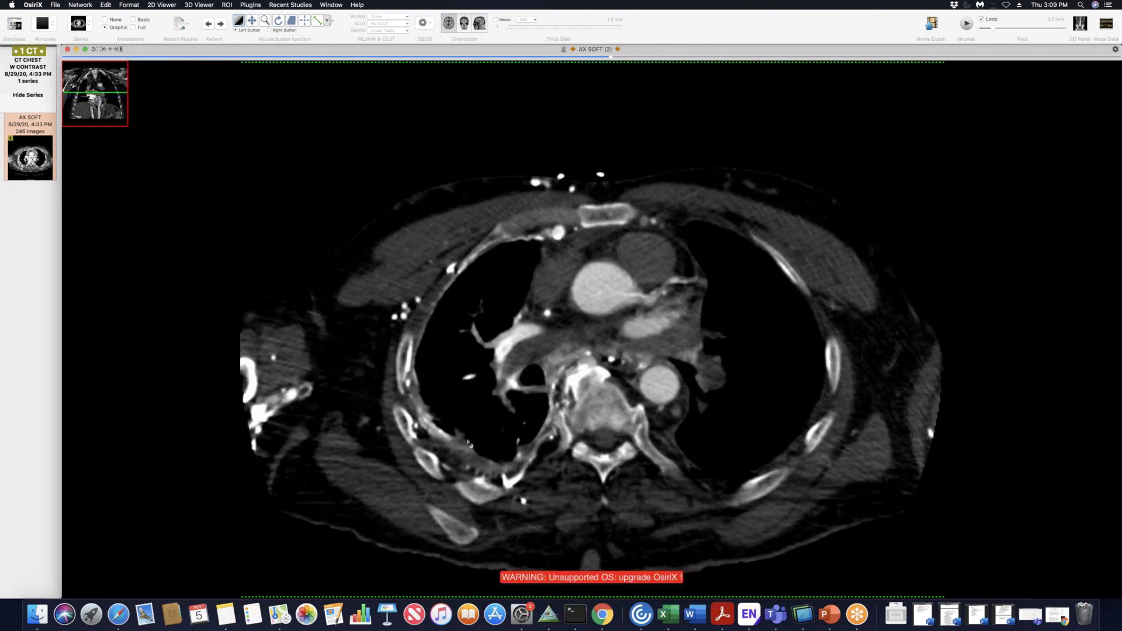
{"action": "scroll", "coordinate": [476, 442], "scroll_direction": "up", "scroll_amount": 13}
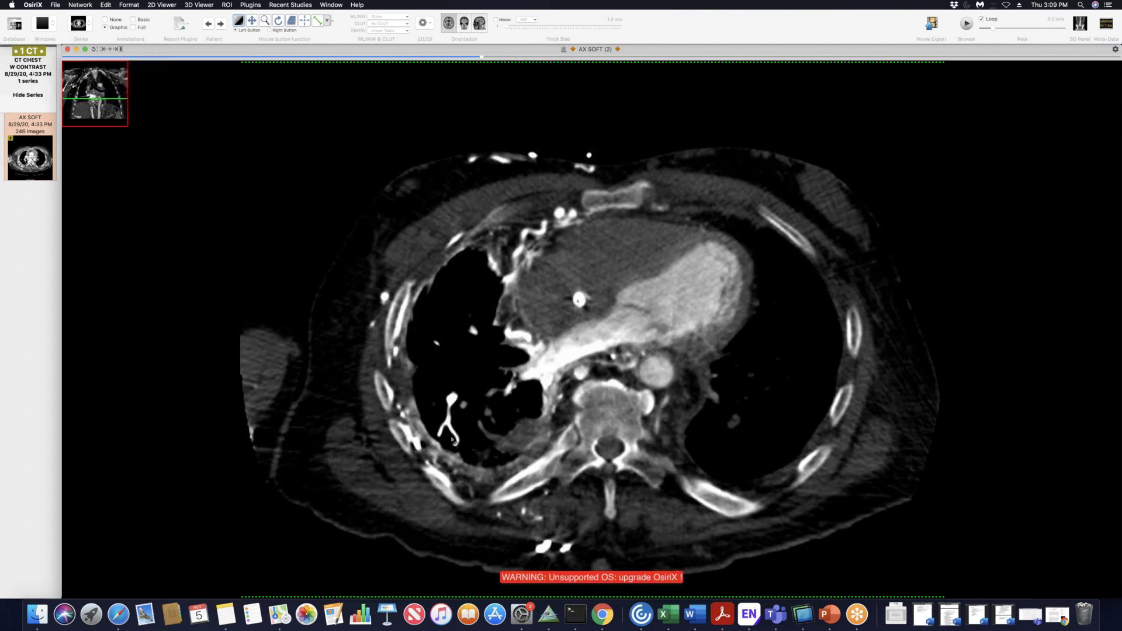
{"action": "scroll", "coordinate": [454, 428], "scroll_direction": "down", "scroll_amount": 3}
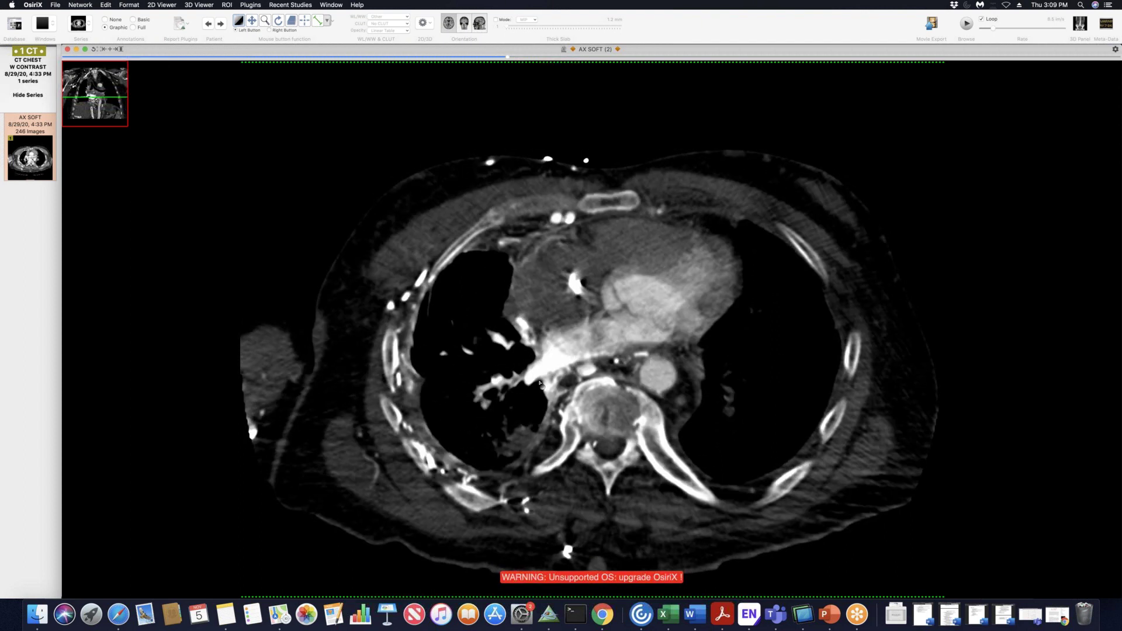
{"action": "scroll", "coordinate": [538, 382], "scroll_direction": "up", "scroll_amount": 3}
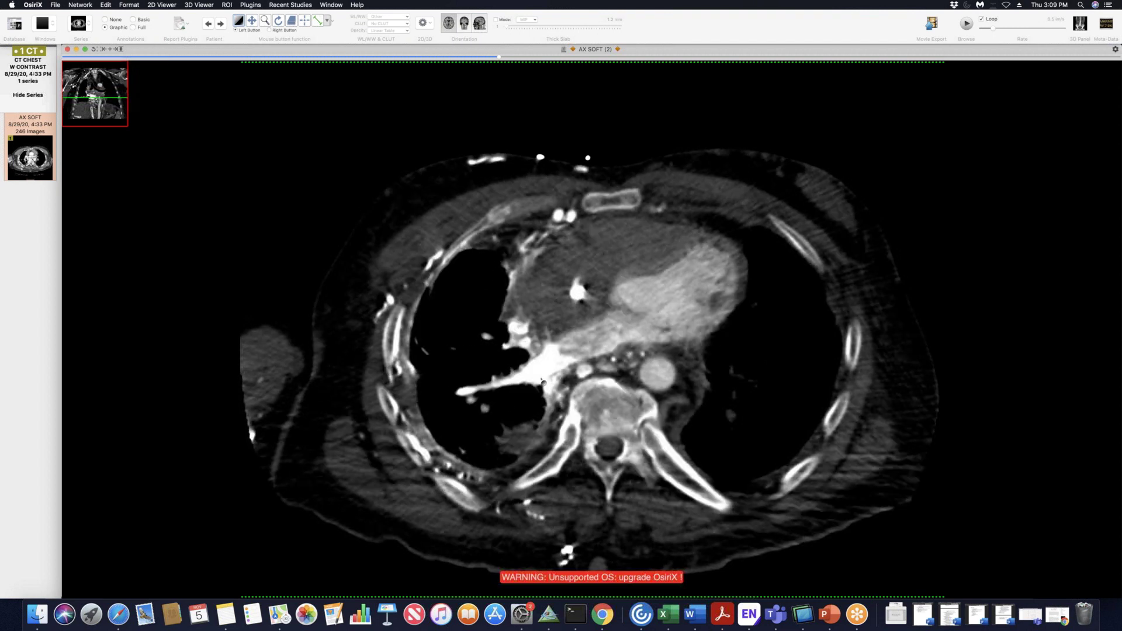
{"action": "scroll", "coordinate": [541, 381], "scroll_direction": "down", "scroll_amount": 9}
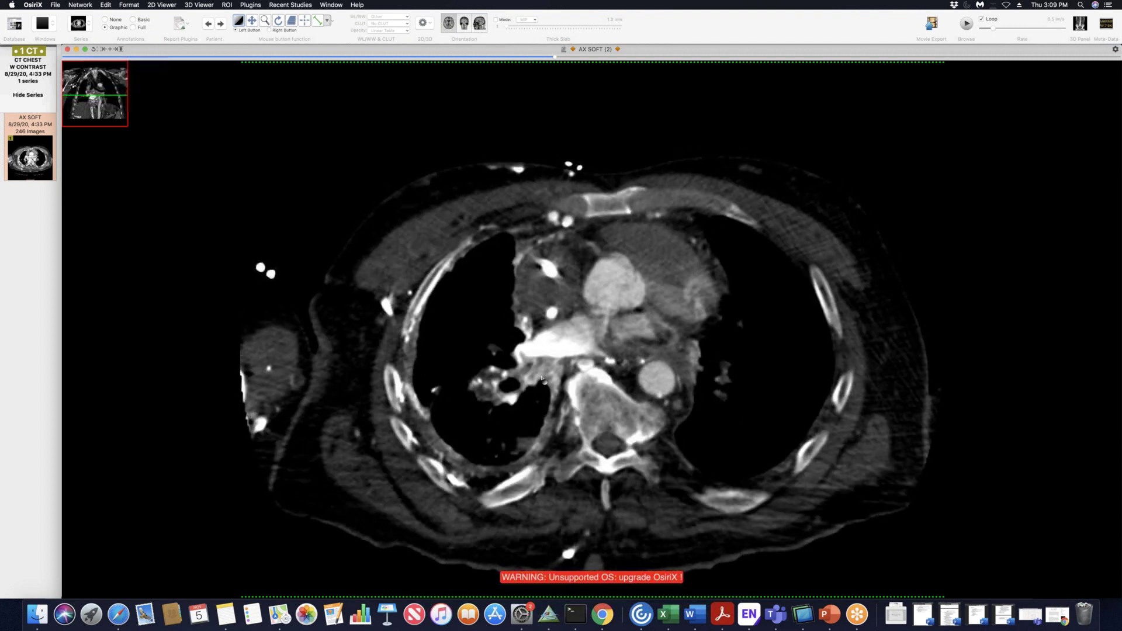
{"action": "scroll", "coordinate": [542, 380], "scroll_direction": "down", "scroll_amount": 2}
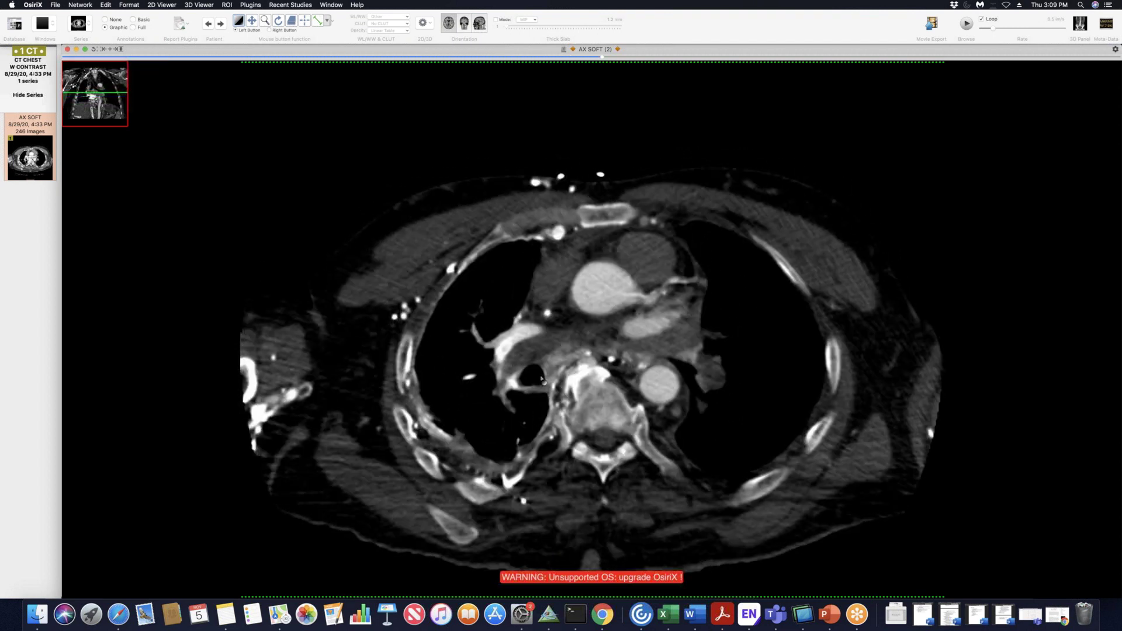
{"action": "scroll", "coordinate": [542, 378], "scroll_direction": "up", "scroll_amount": 3}
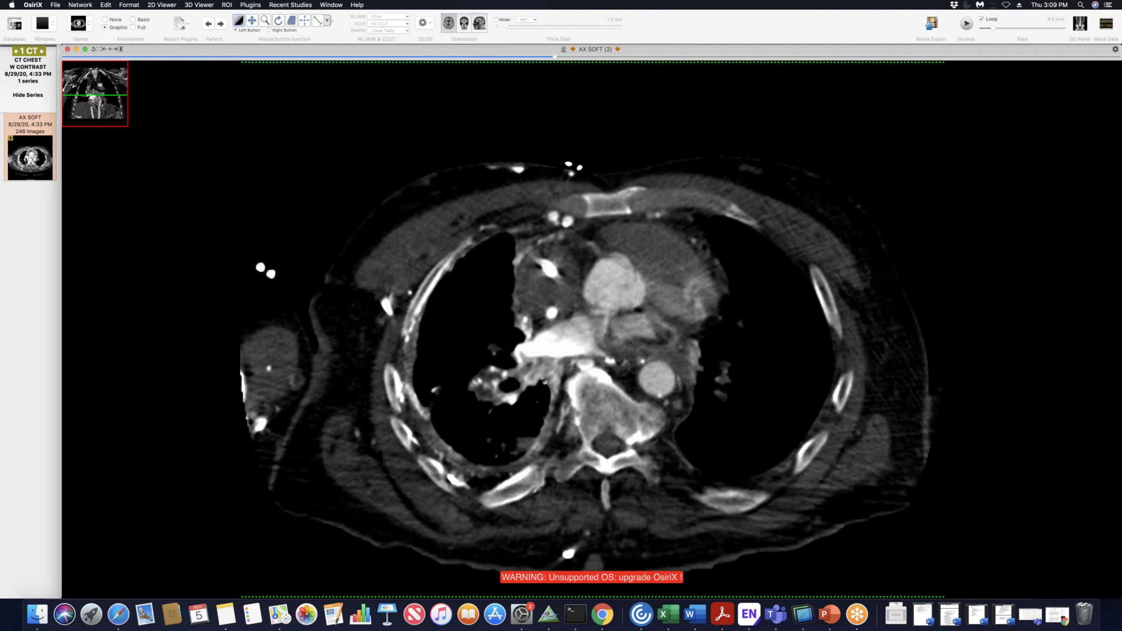
Compare the enhancement of the ascending aorta, pulmonary trunk and left atrium on the slices around the aortic root
{"action": "scroll", "coordinate": [542, 378], "scroll_direction": "up", "scroll_amount": 12}
{"action": "scroll", "coordinate": [561, 378], "scroll_direction": "down", "scroll_amount": 10}
{"action": "scroll", "coordinate": [578, 379], "scroll_direction": "down", "scroll_amount": 10}
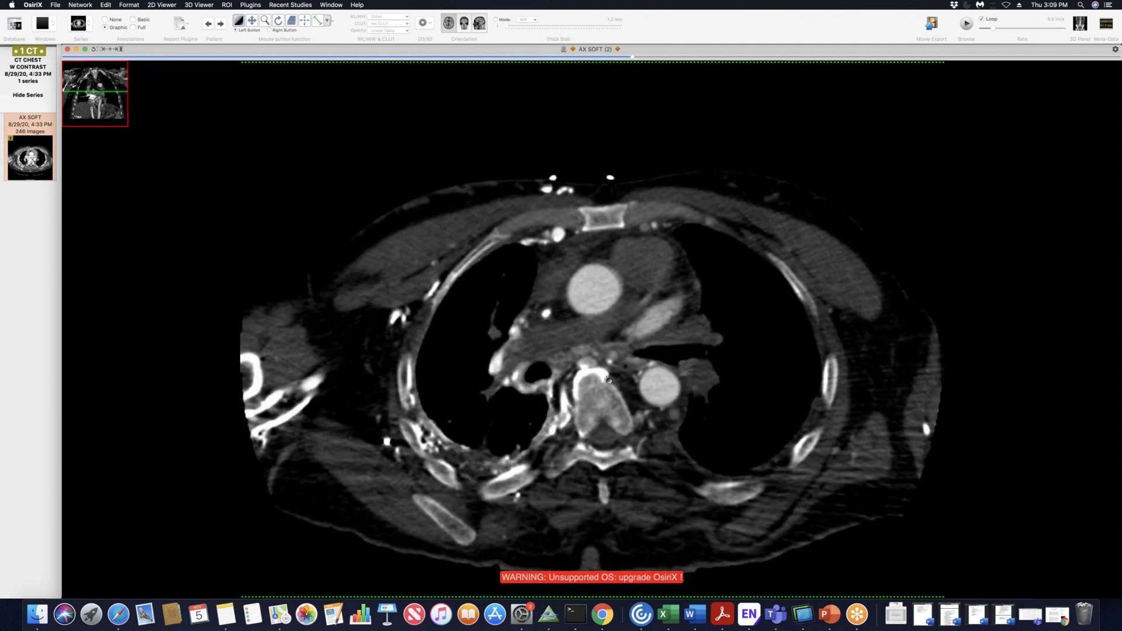
{"action": "scroll", "coordinate": [625, 320], "scroll_direction": "up", "scroll_amount": 2}
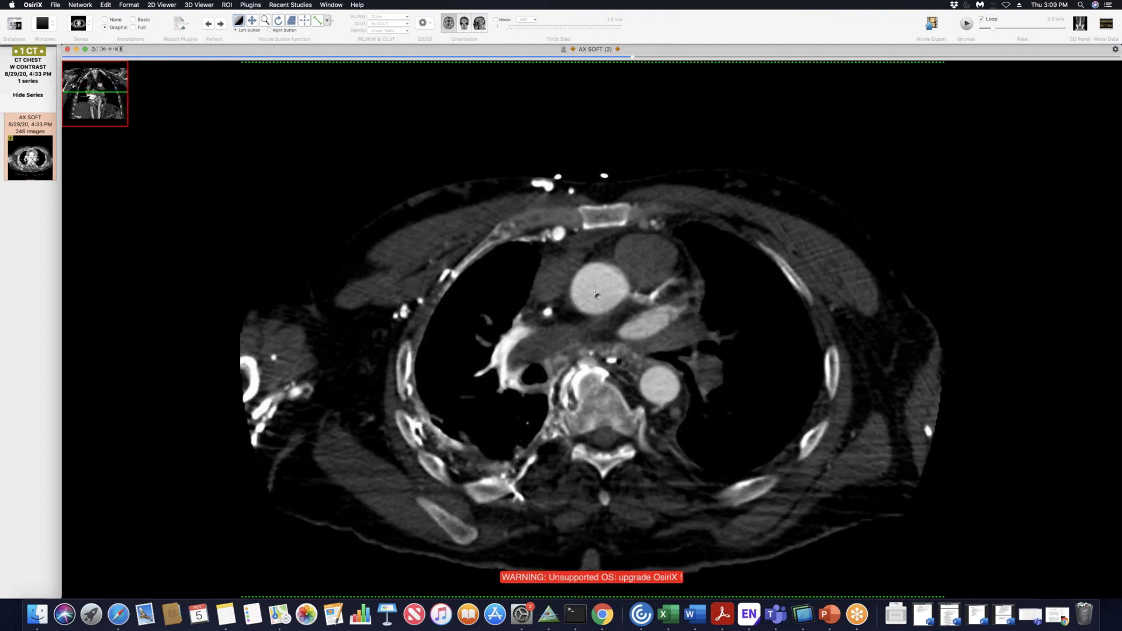
{"action": "scroll", "coordinate": [596, 295], "scroll_direction": "up", "scroll_amount": 20}
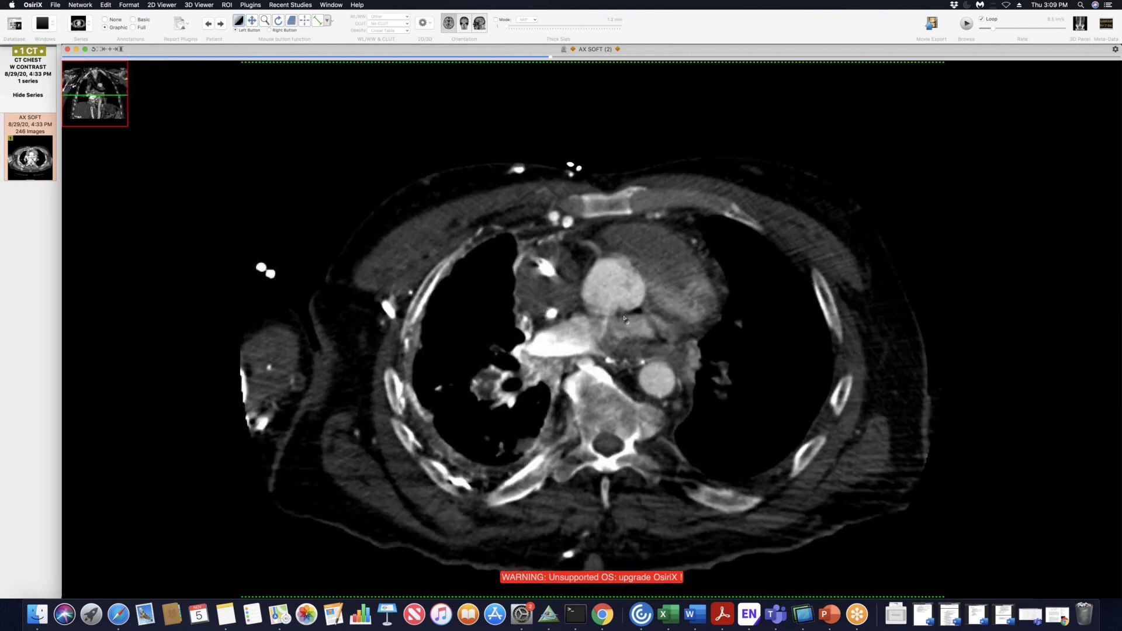
{"action": "scroll", "coordinate": [600, 301], "scroll_direction": "down", "scroll_amount": 15}
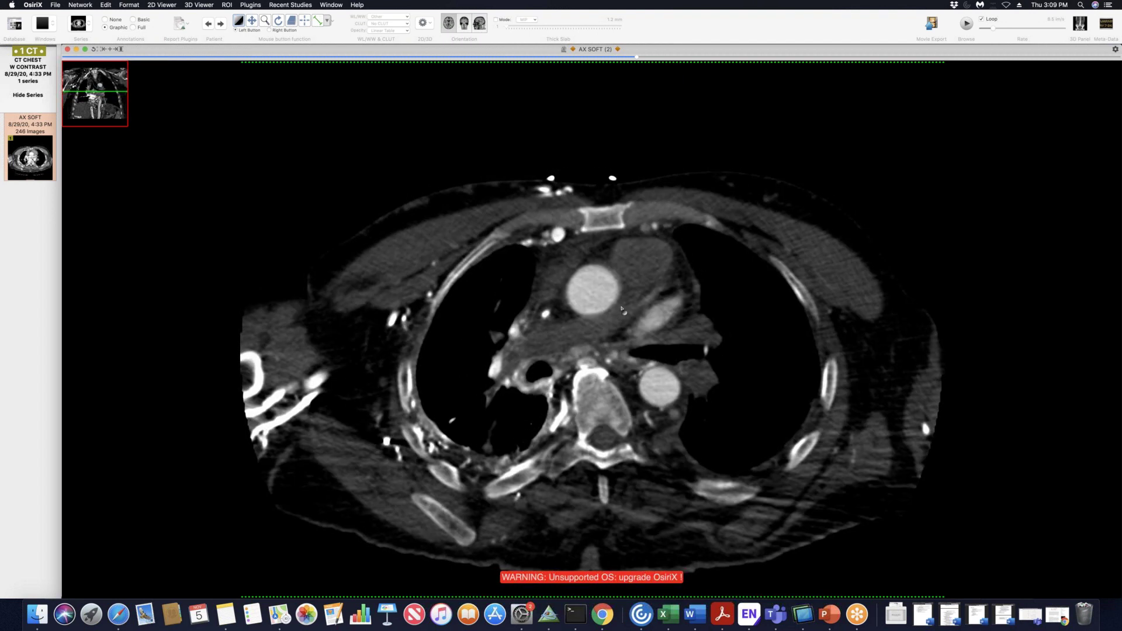
{"action": "scroll", "coordinate": [621, 309], "scroll_direction": "up", "scroll_amount": 20}
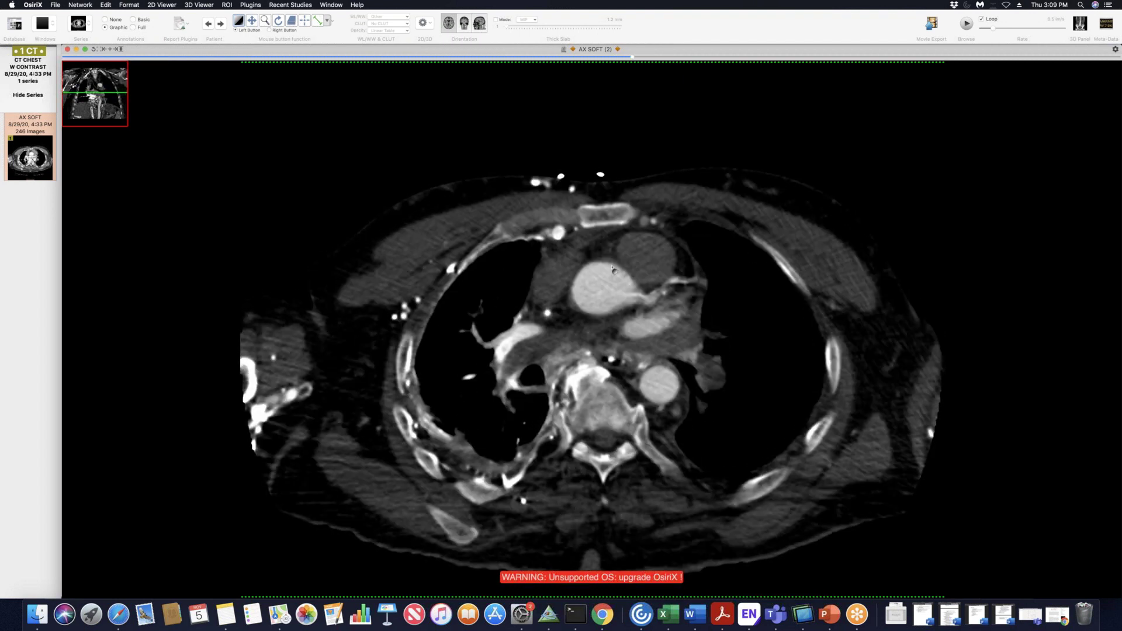
Inspect the right atrium and left atrium from the ventricular level back up to the right hilum
{"action": "scroll", "coordinate": [569, 302], "scroll_direction": "up", "scroll_amount": 8}
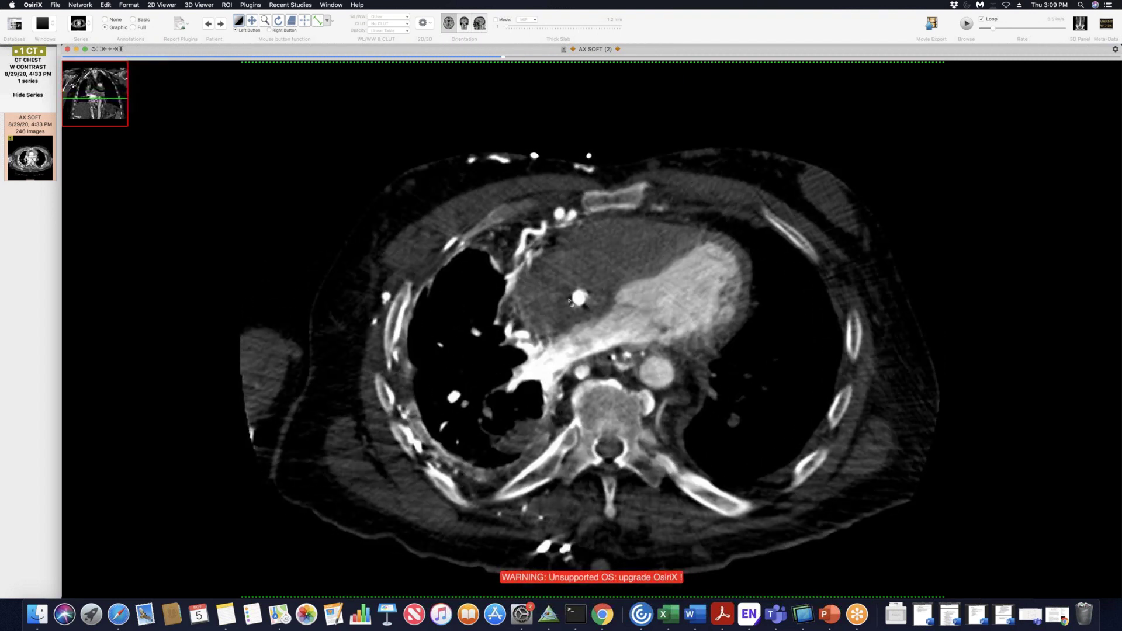
{"action": "scroll", "coordinate": [545, 395], "scroll_direction": "down", "scroll_amount": 4}
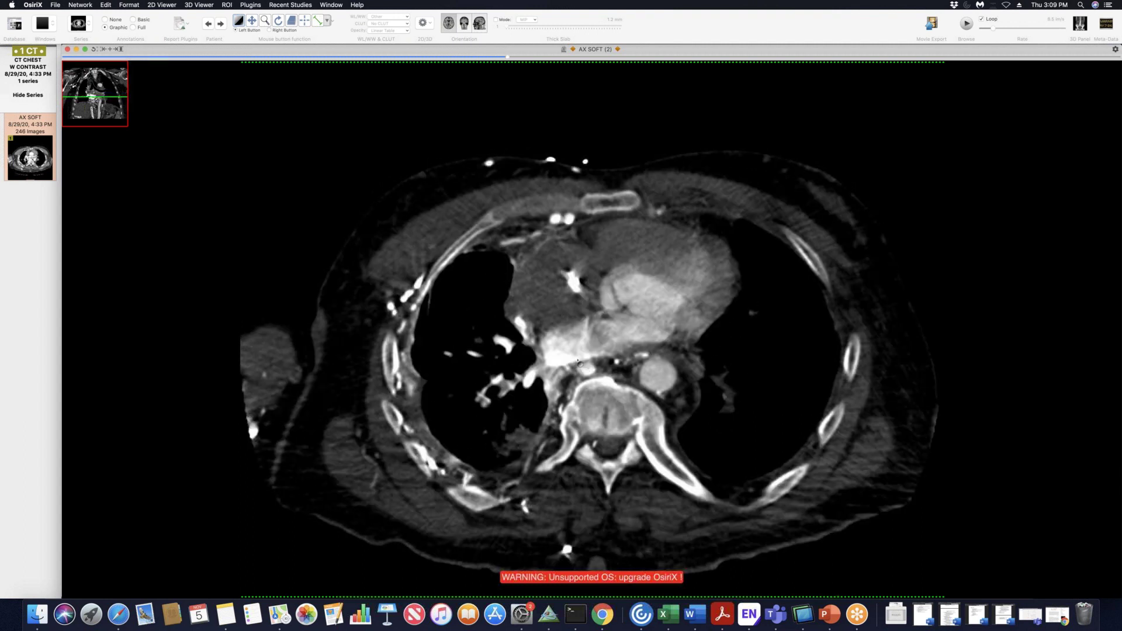
{"action": "scroll", "coordinate": [577, 362], "scroll_direction": "down", "scroll_amount": 4}
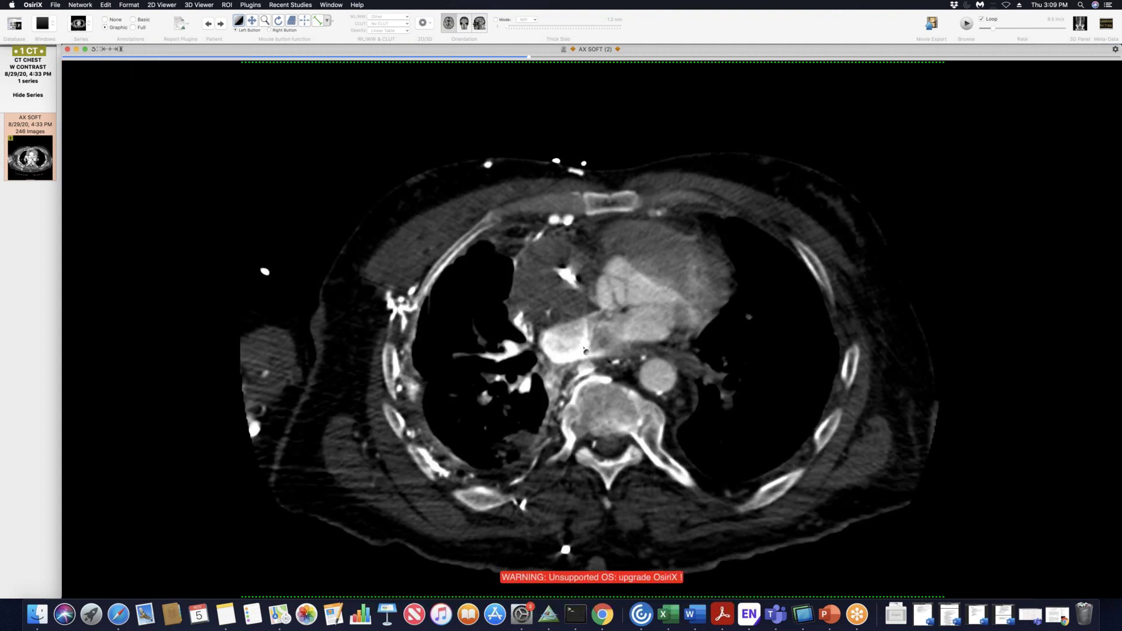
{"action": "scroll", "coordinate": [586, 352], "scroll_direction": "down", "scroll_amount": 2}
{"action": "scroll", "coordinate": [538, 356], "scroll_direction": "down", "scroll_amount": 2}
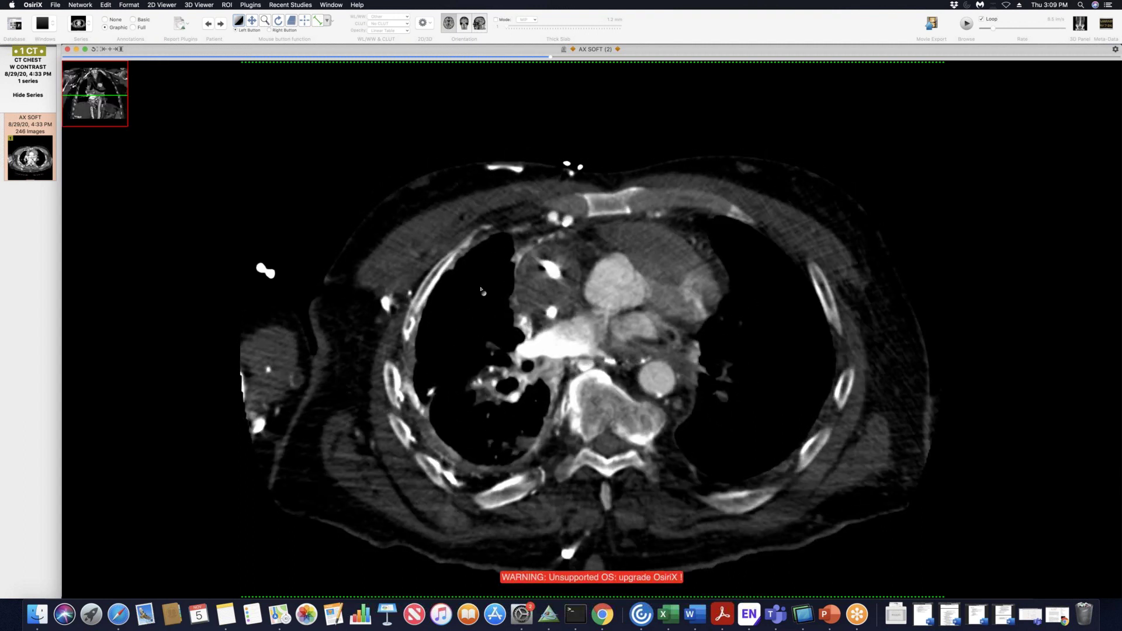
{"action": "scroll", "coordinate": [527, 353], "scroll_direction": "up", "scroll_amount": 3}
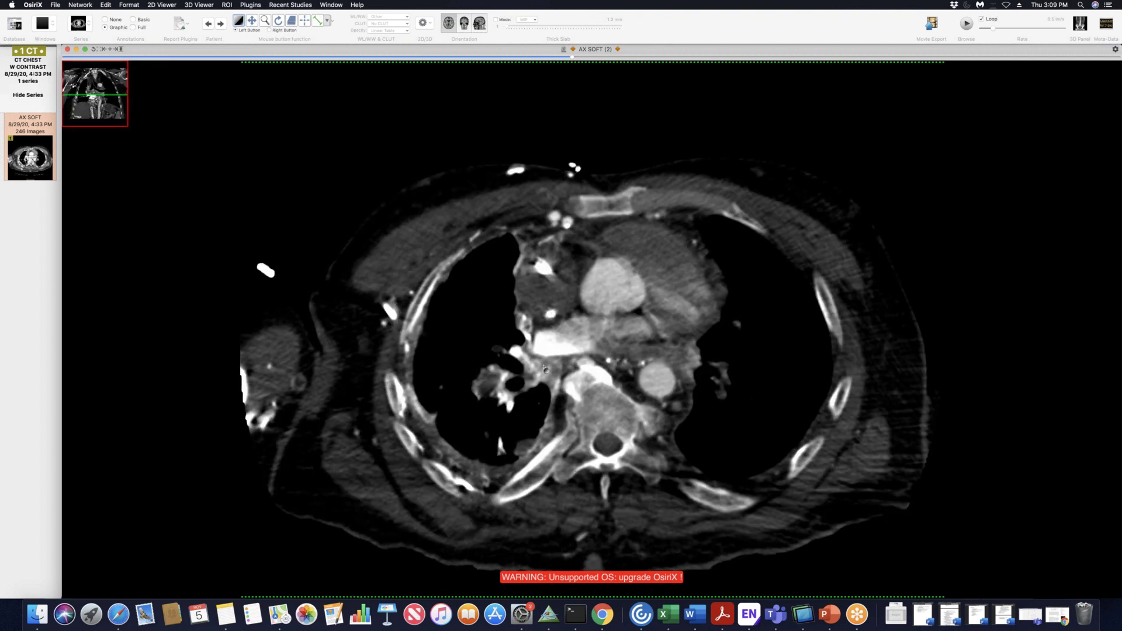
Examine the right hilar pulmonary artery branches and the enhancing tissue around the adjacent bronchus
{"action": "scroll", "coordinate": [546, 365], "scroll_direction": "down", "scroll_amount": 10}
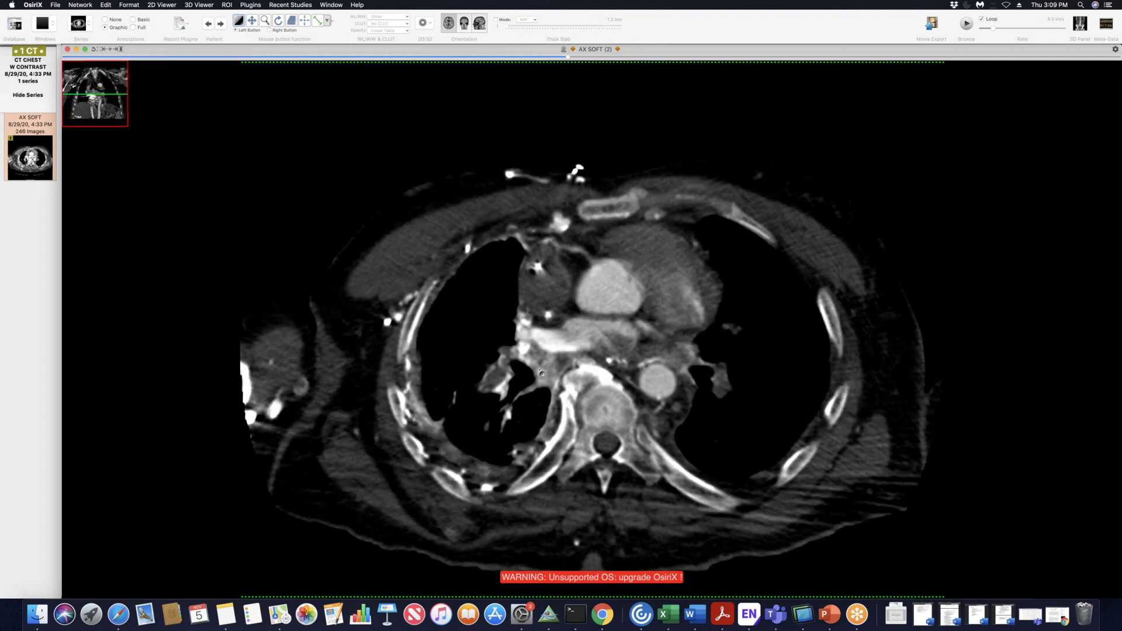
{"action": "scroll", "coordinate": [506, 389], "scroll_direction": "down", "scroll_amount": 2}
{"action": "scroll", "coordinate": [501, 392], "scroll_direction": "down", "scroll_amount": 5}
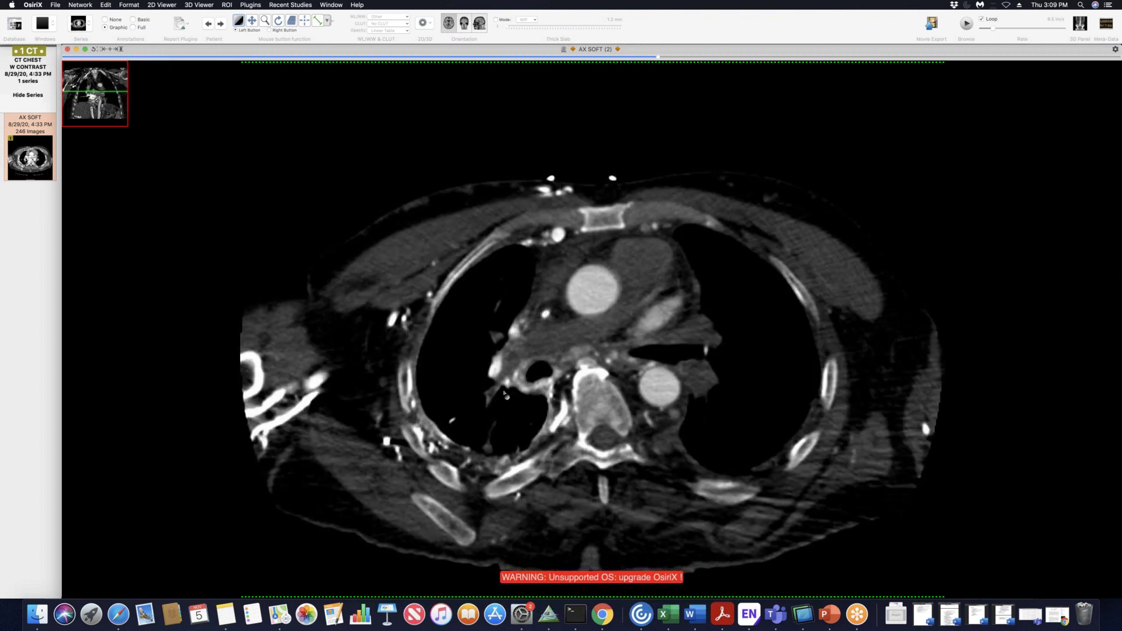
{"action": "scroll", "coordinate": [496, 391], "scroll_direction": "up", "scroll_amount": 14}
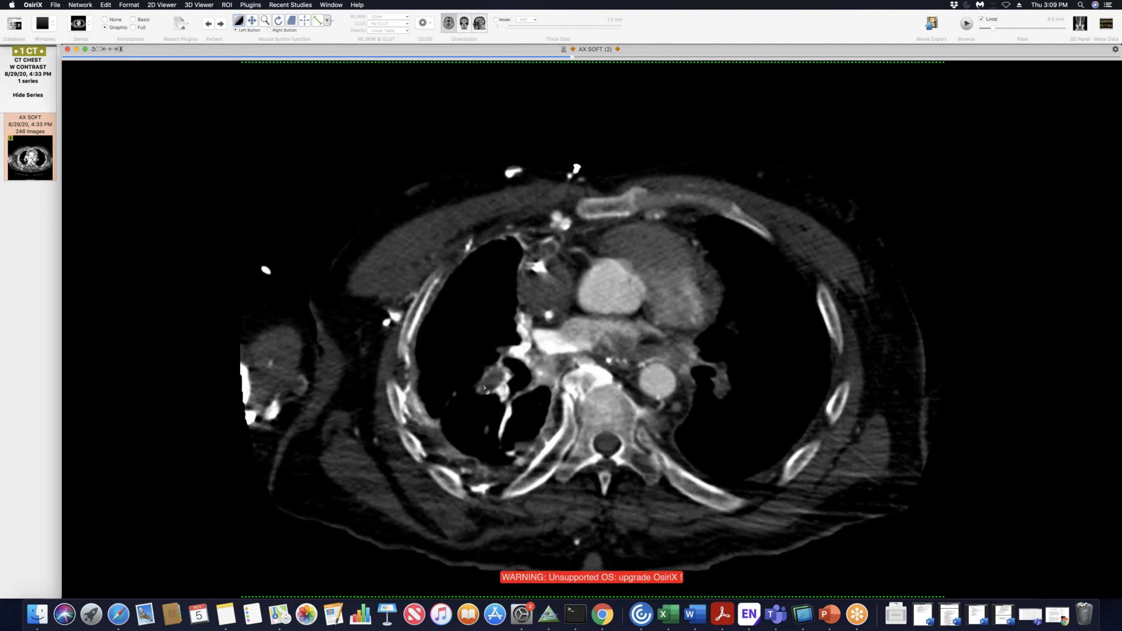
{"action": "scroll", "coordinate": [484, 387], "scroll_direction": "up", "scroll_amount": 3}
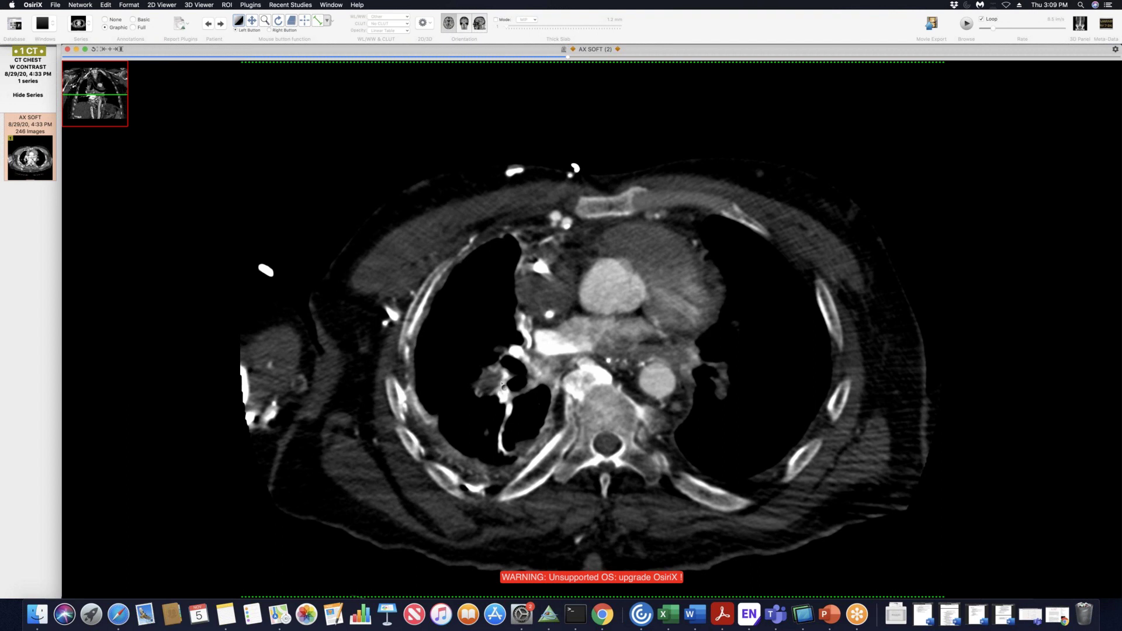
{"action": "scroll", "coordinate": [501, 377], "scroll_direction": "down", "scroll_amount": 2}
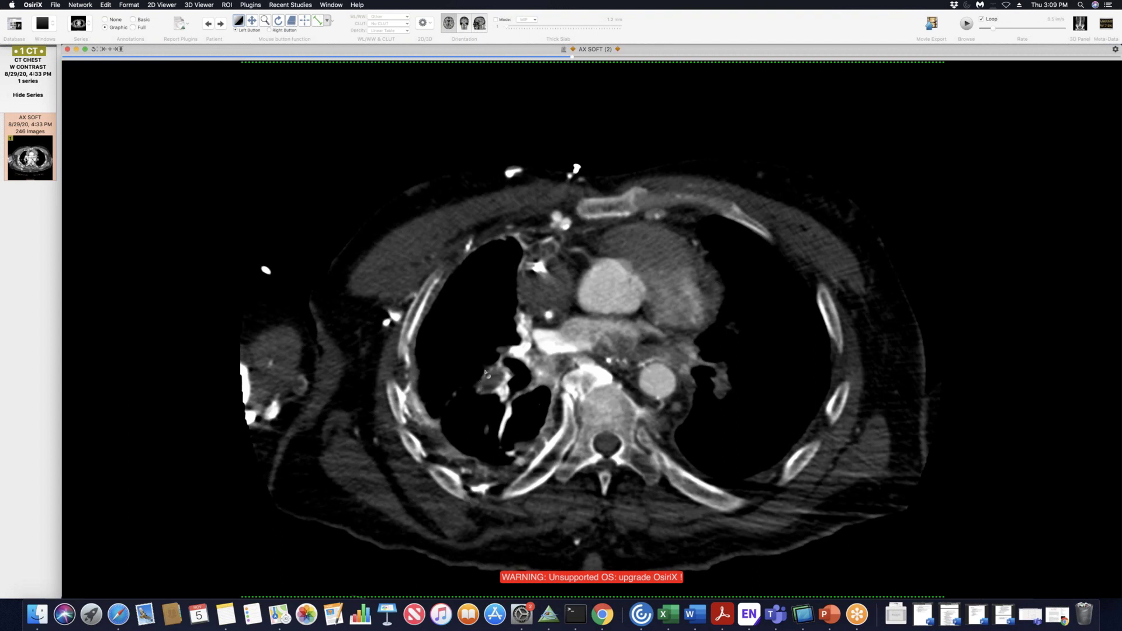
{"action": "scroll", "coordinate": [490, 384], "scroll_direction": "down", "scroll_amount": 2}
{"action": "scroll", "coordinate": [488, 386], "scroll_direction": "up", "scroll_amount": 3}
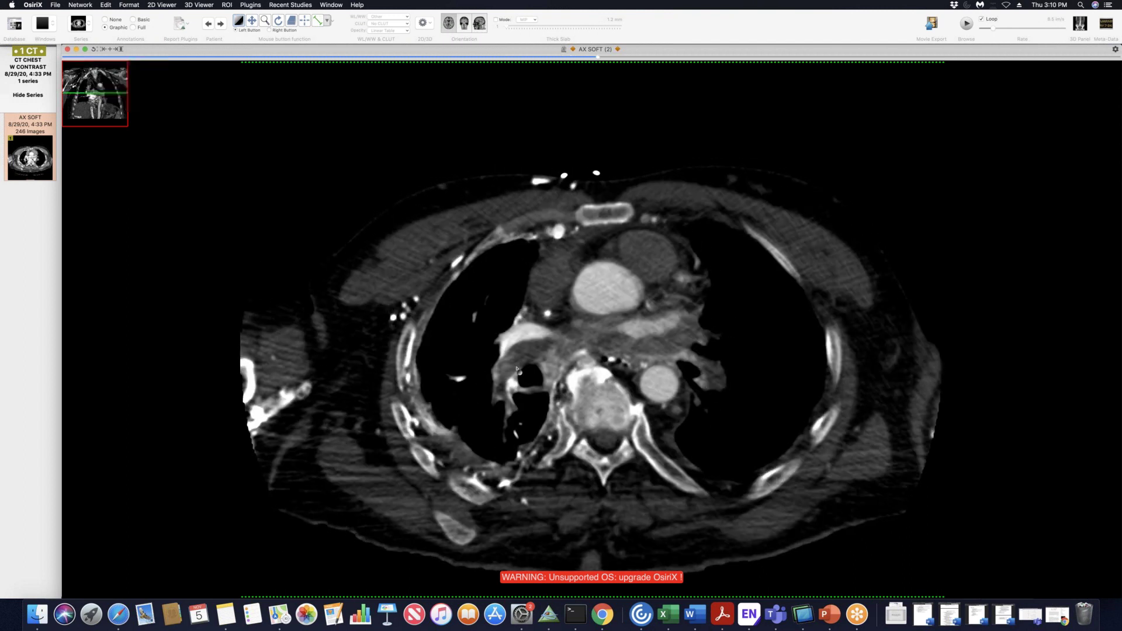
{"action": "scroll", "coordinate": [535, 359], "scroll_direction": "down", "scroll_amount": 6}
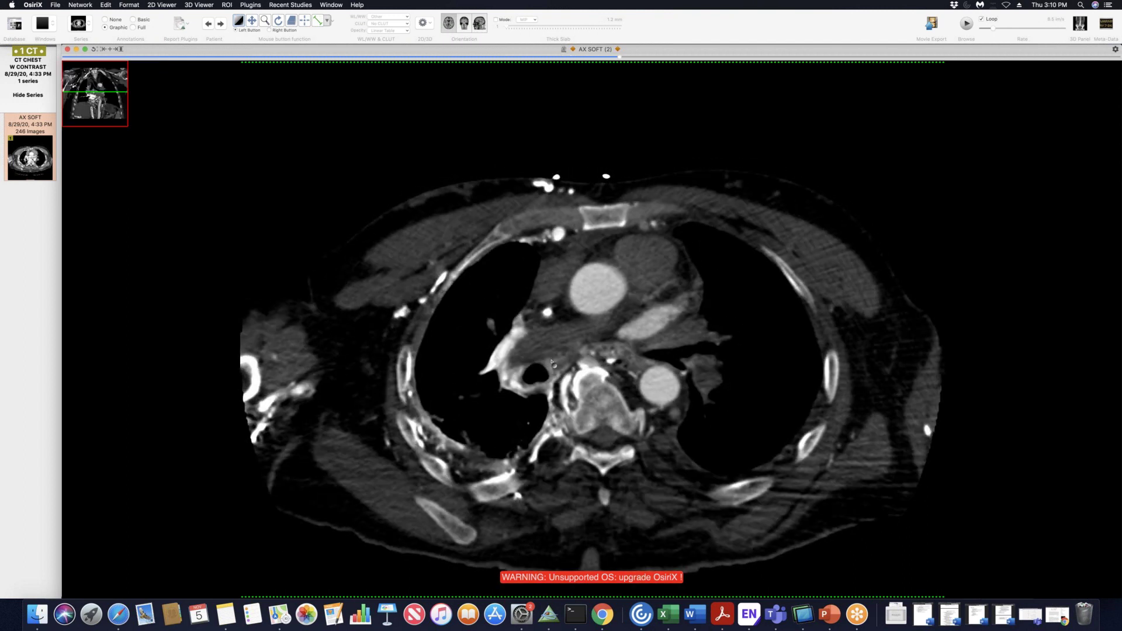
Review the mediastinal vessels up to the thoracic inlet and back down to the left atrium and right hilum
{"action": "scroll", "coordinate": [554, 360], "scroll_direction": "down", "scroll_amount": 15}
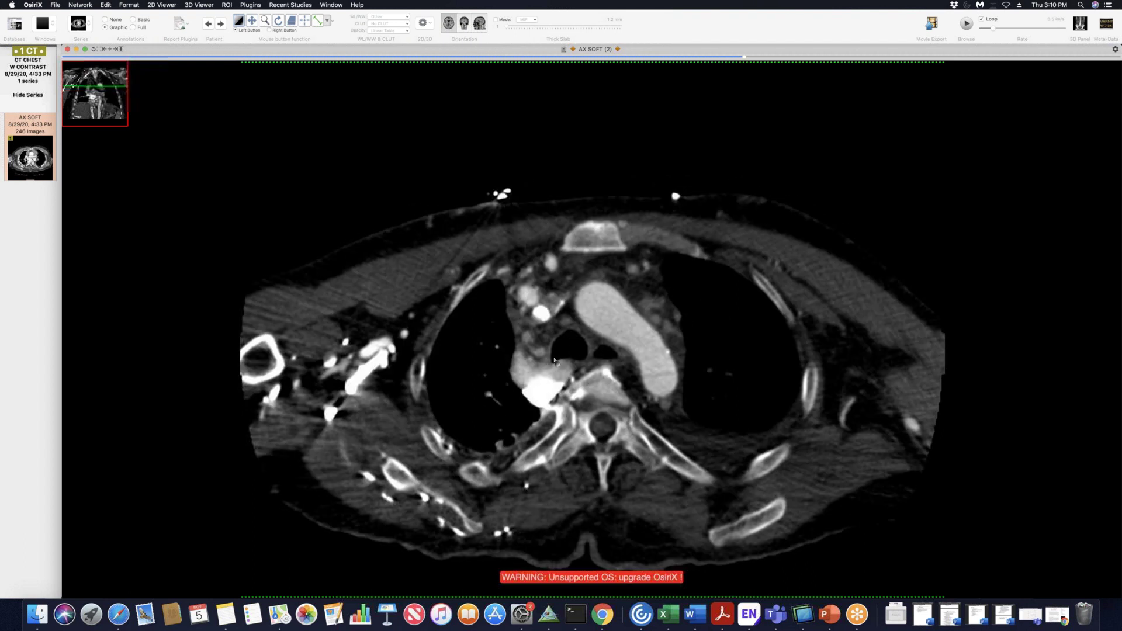
{"action": "scroll", "coordinate": [554, 360], "scroll_direction": "up", "scroll_amount": 5}
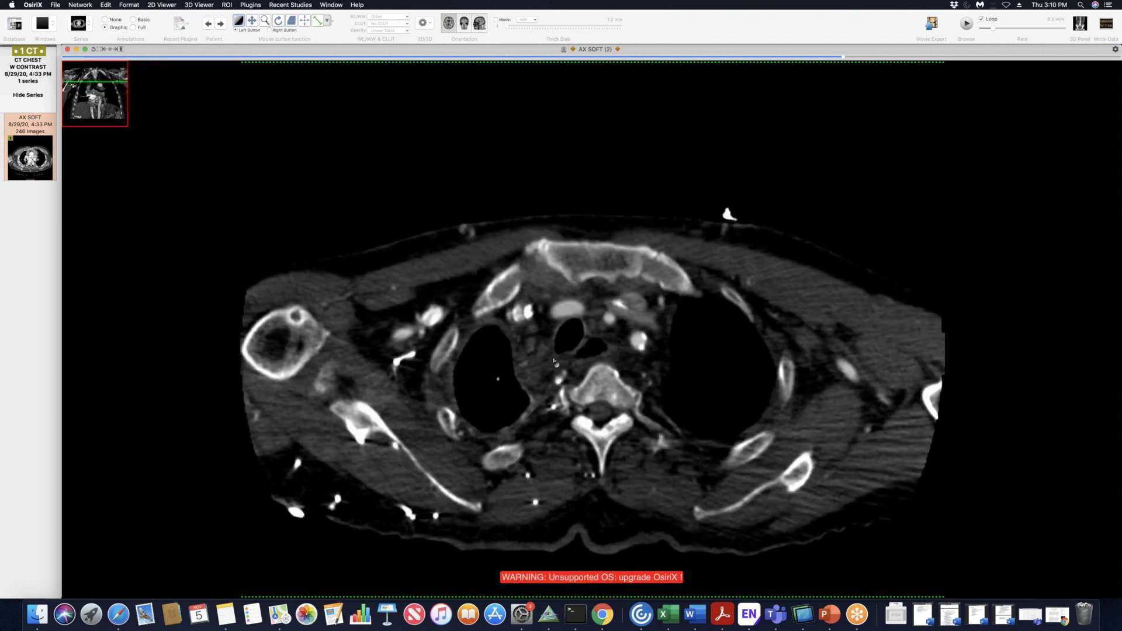
{"action": "scroll", "coordinate": [554, 360], "scroll_direction": "up", "scroll_amount": 16}
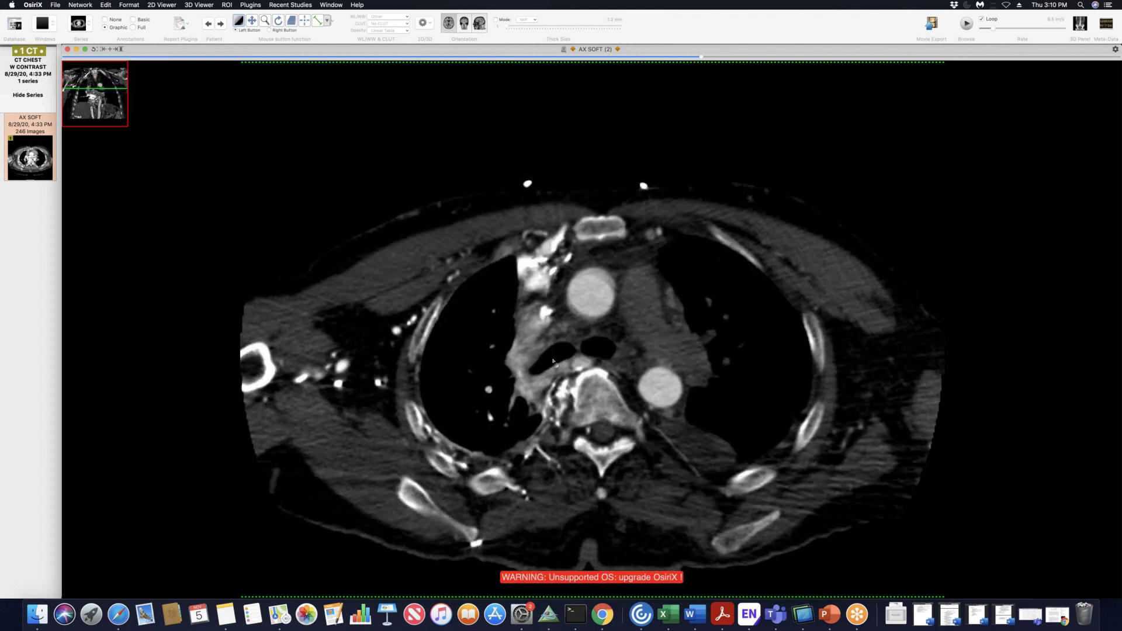
{"action": "scroll", "coordinate": [554, 361], "scroll_direction": "up", "scroll_amount": 10}
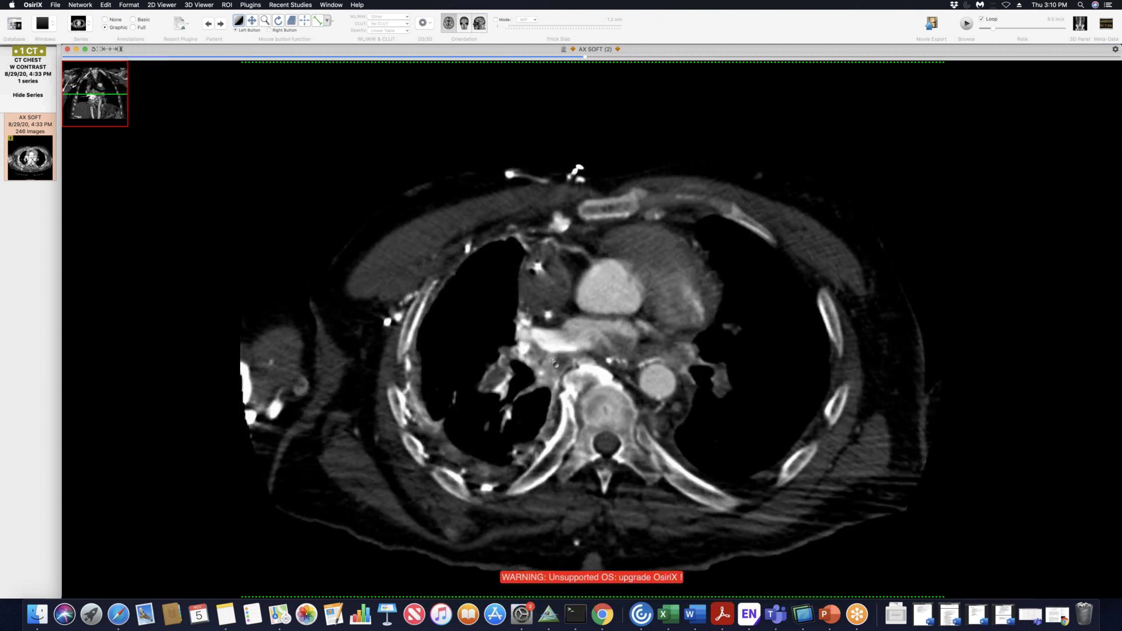
{"action": "scroll", "coordinate": [554, 360], "scroll_direction": "up", "scroll_amount": 3}
{"action": "scroll", "coordinate": [554, 360], "scroll_direction": "down", "scroll_amount": 3}
{"action": "scroll", "coordinate": [554, 361], "scroll_direction": "down", "scroll_amount": 4}
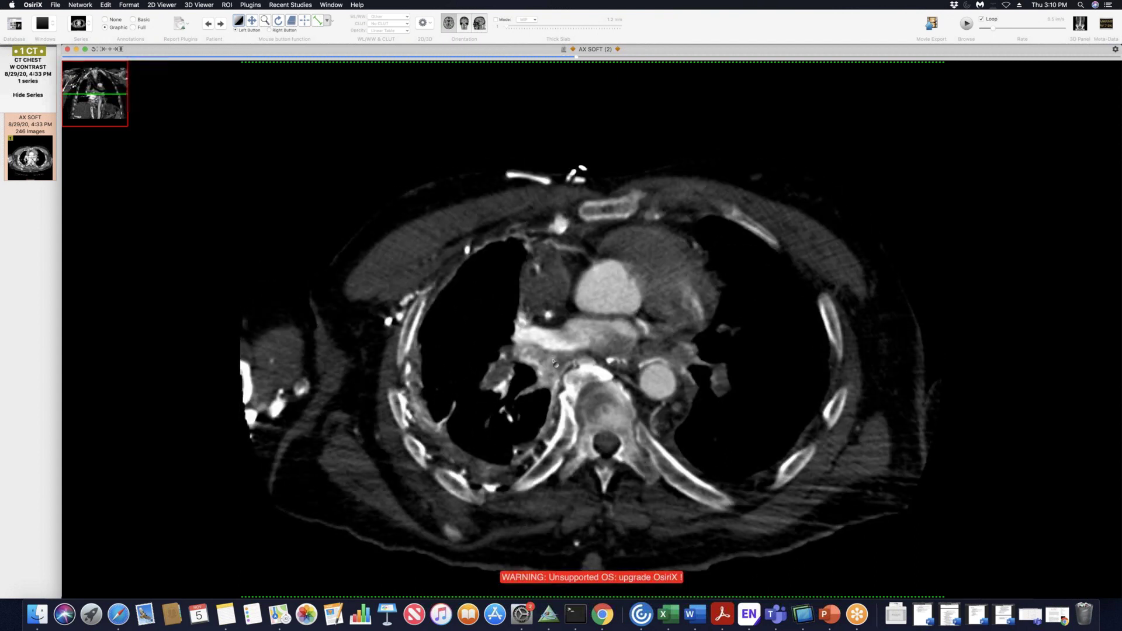
{"action": "scroll", "coordinate": [554, 360], "scroll_direction": "down", "scroll_amount": 2}
{"action": "scroll", "coordinate": [554, 360], "scroll_direction": "up", "scroll_amount": 3}
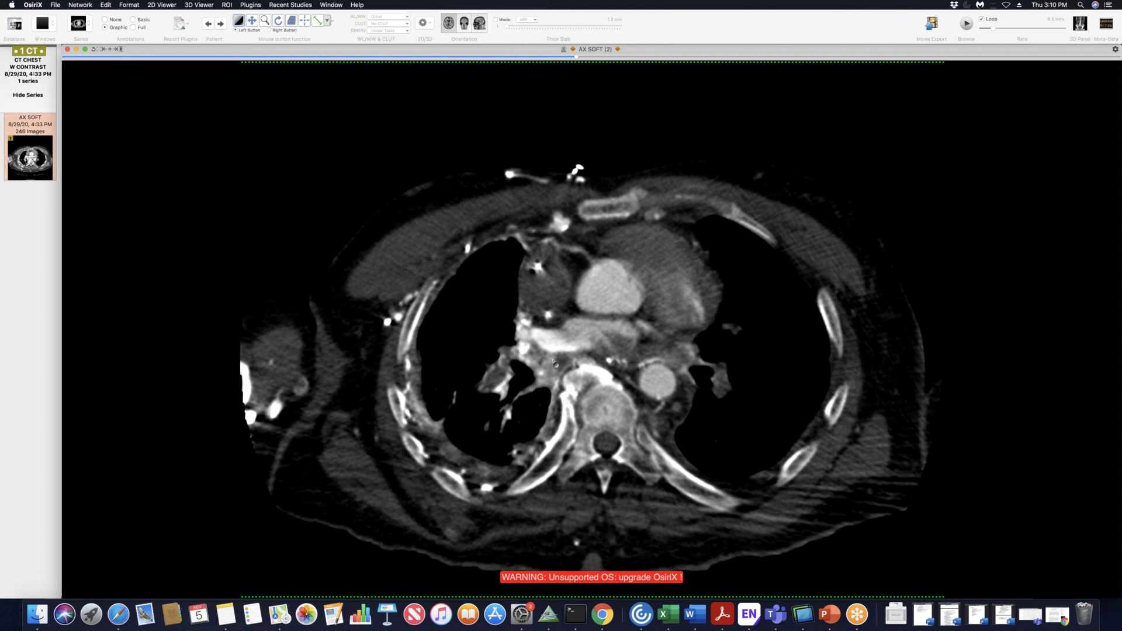
Trace the right pulmonary veins and hilar vessels between the left atrium, the ventricular level and the pulmonary artery bifurcation
{"action": "scroll", "coordinate": [517, 389], "scroll_direction": "up", "scroll_amount": 6}
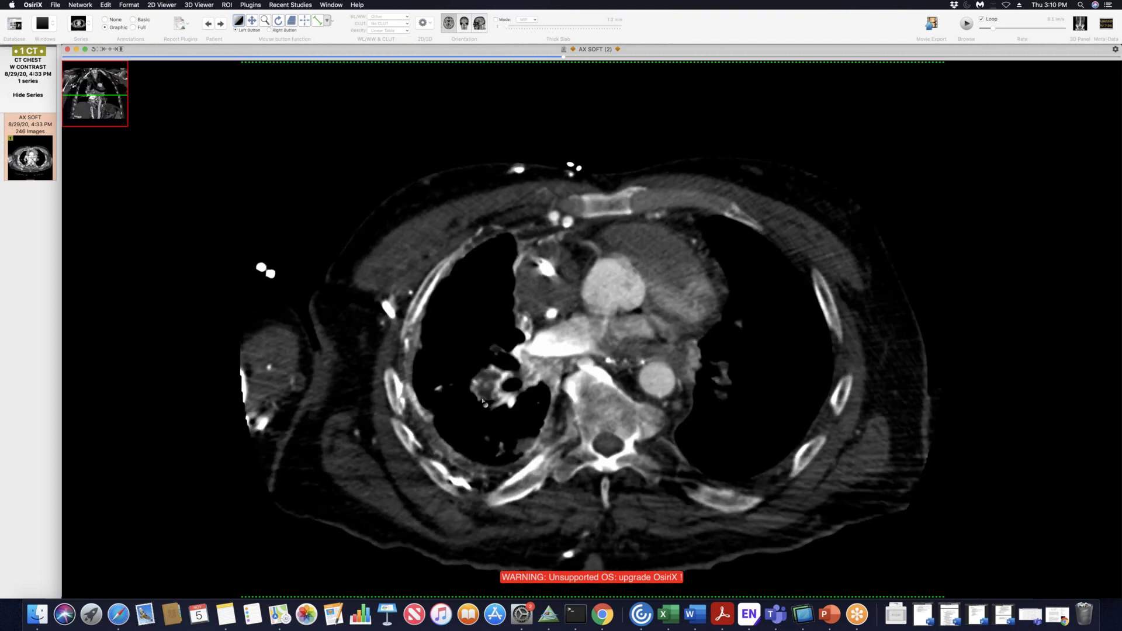
{"action": "scroll", "coordinate": [470, 407], "scroll_direction": "up", "scroll_amount": 8}
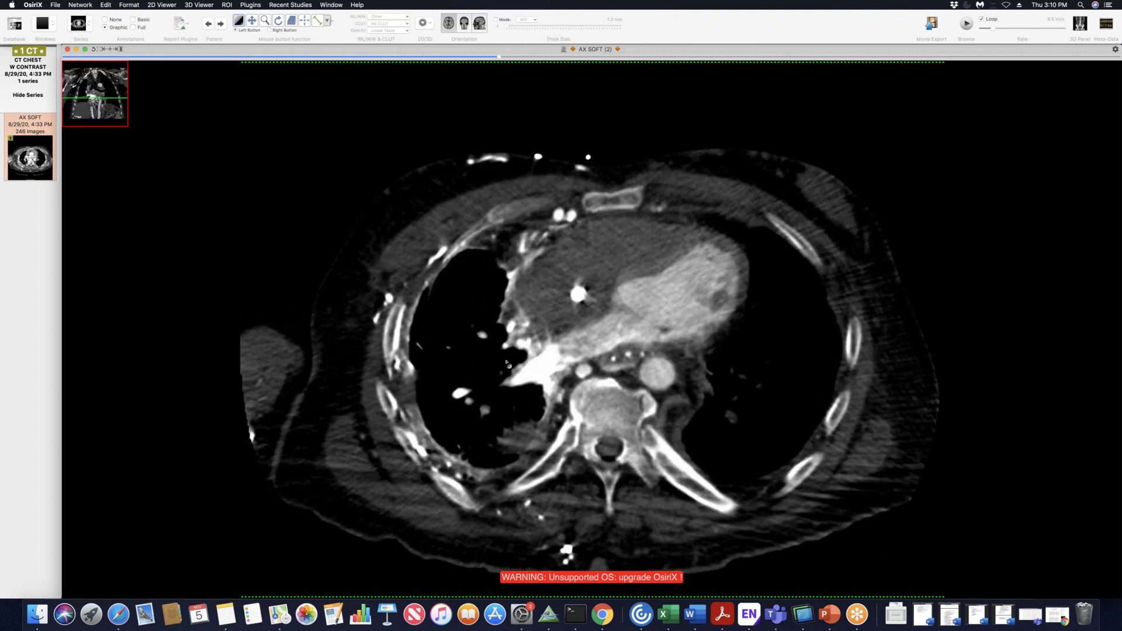
{"action": "scroll", "coordinate": [506, 362], "scroll_direction": "up", "scroll_amount": 4}
{"action": "scroll", "coordinate": [506, 361], "scroll_direction": "down", "scroll_amount": 10}
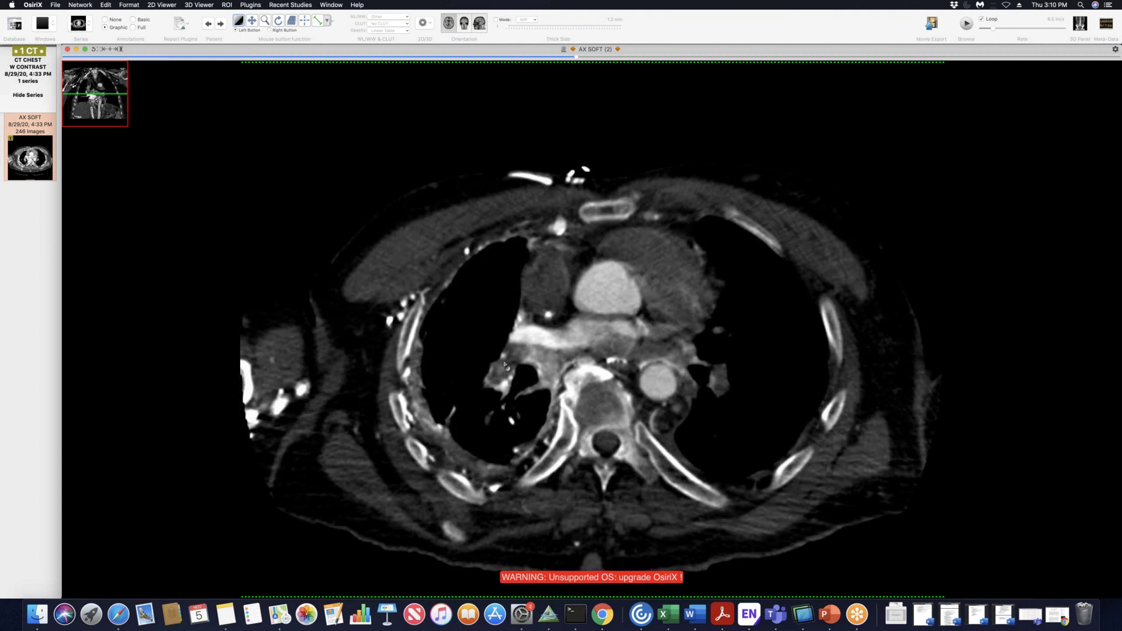
{"action": "scroll", "coordinate": [516, 365], "scroll_direction": "down", "scroll_amount": 1}
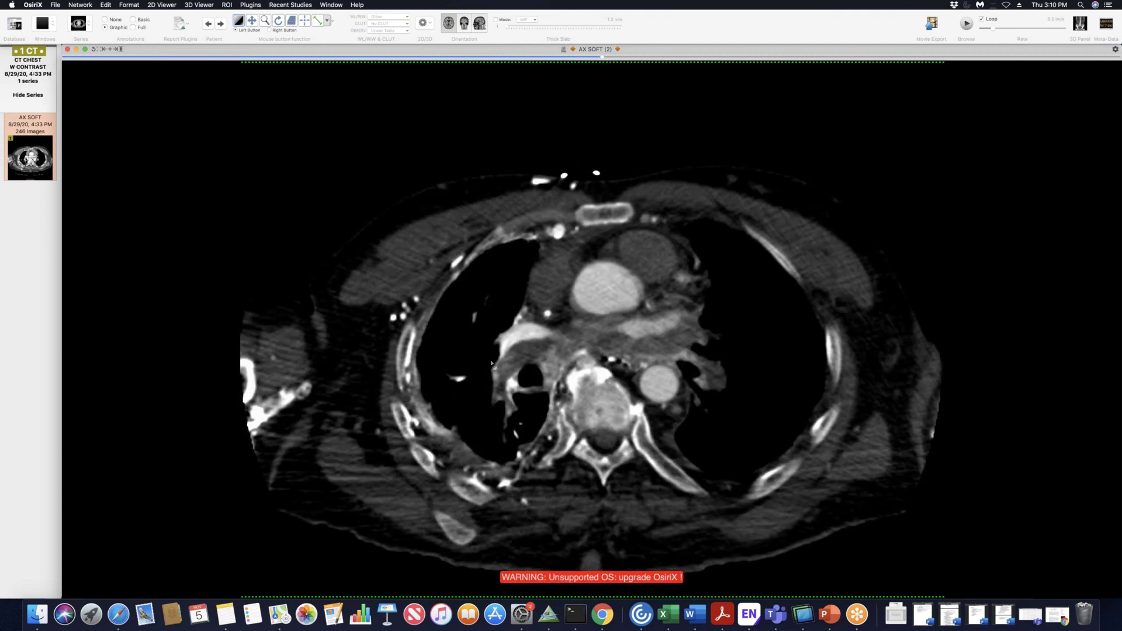
{"action": "scroll", "coordinate": [497, 365], "scroll_direction": "down", "scroll_amount": 10}
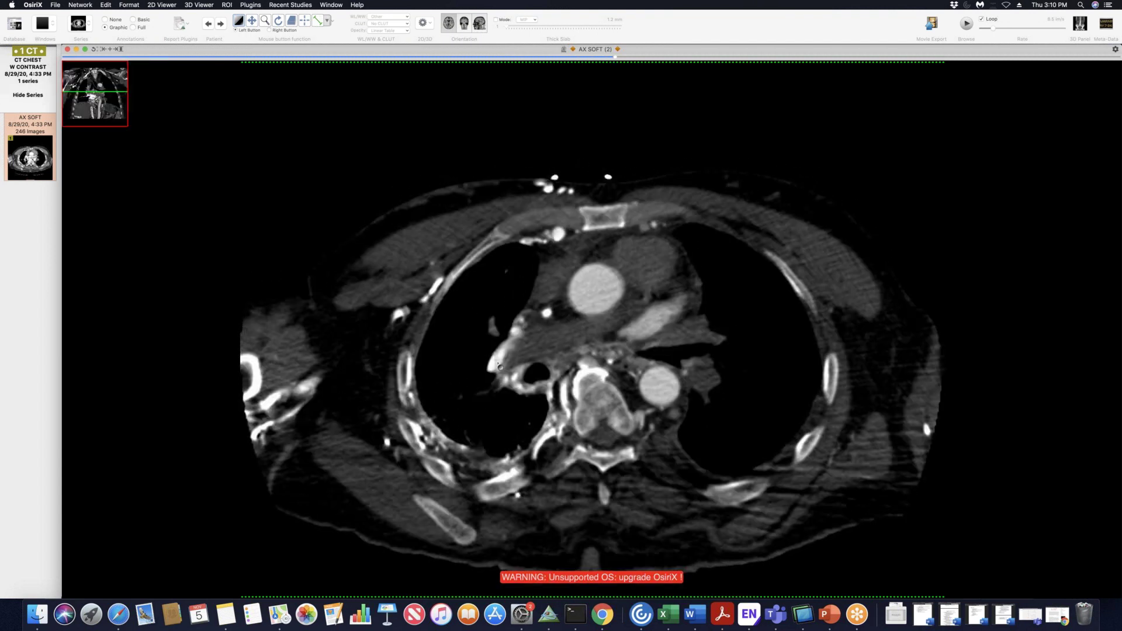
{"action": "scroll", "coordinate": [497, 365], "scroll_direction": "up", "scroll_amount": 5}
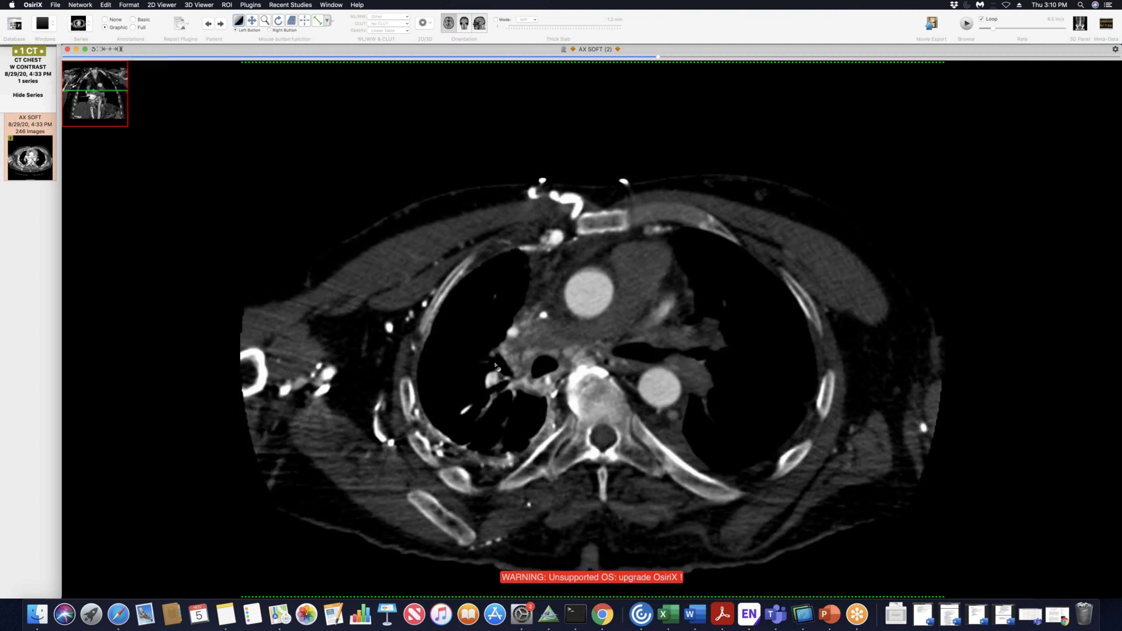
{"action": "scroll", "coordinate": [458, 377], "scroll_direction": "up", "scroll_amount": 8}
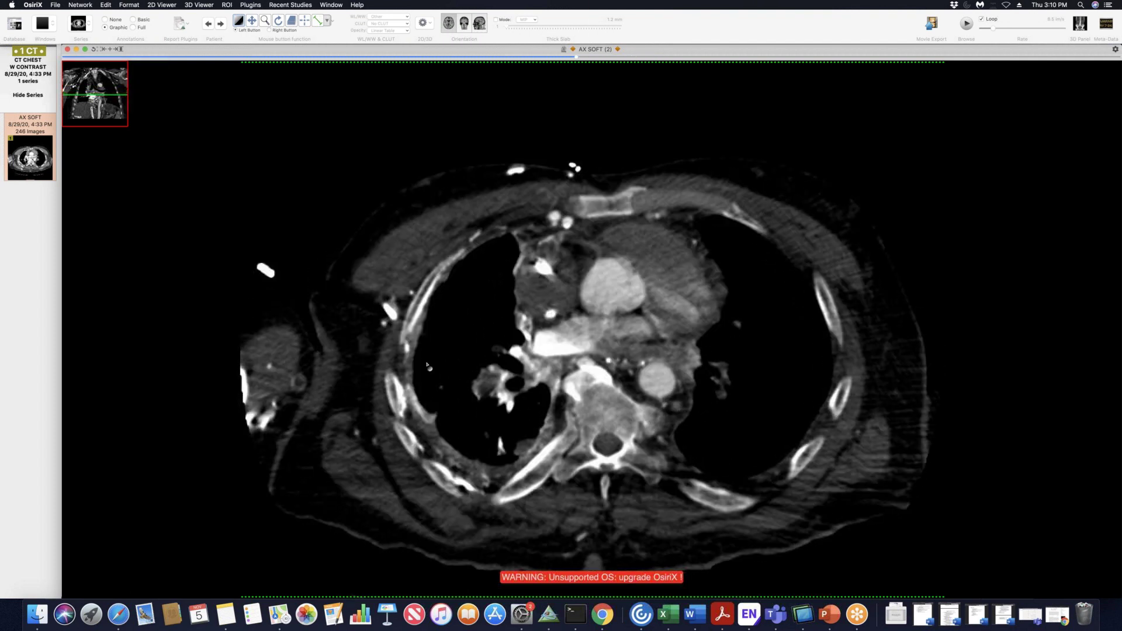
Follow the right lateral and posterior chest wall collaterals from the left atrium down to the upper abdomen at liver and spleen level
{"action": "scroll", "coordinate": [419, 424], "scroll_direction": "up", "scroll_amount": 3}
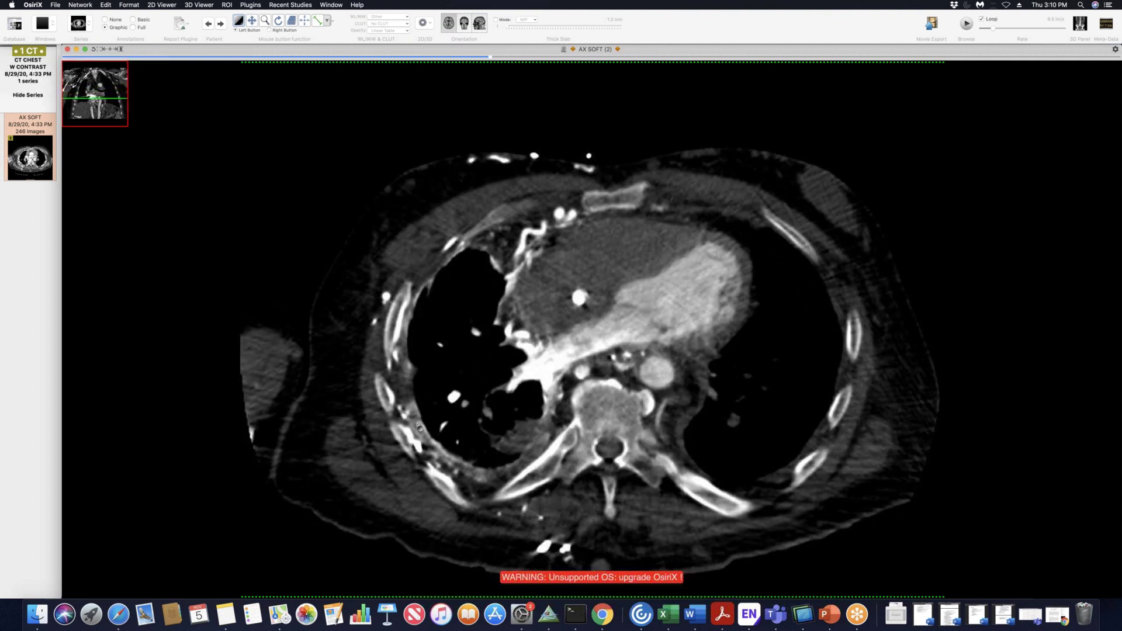
{"action": "scroll", "coordinate": [419, 445], "scroll_direction": "up", "scroll_amount": 8}
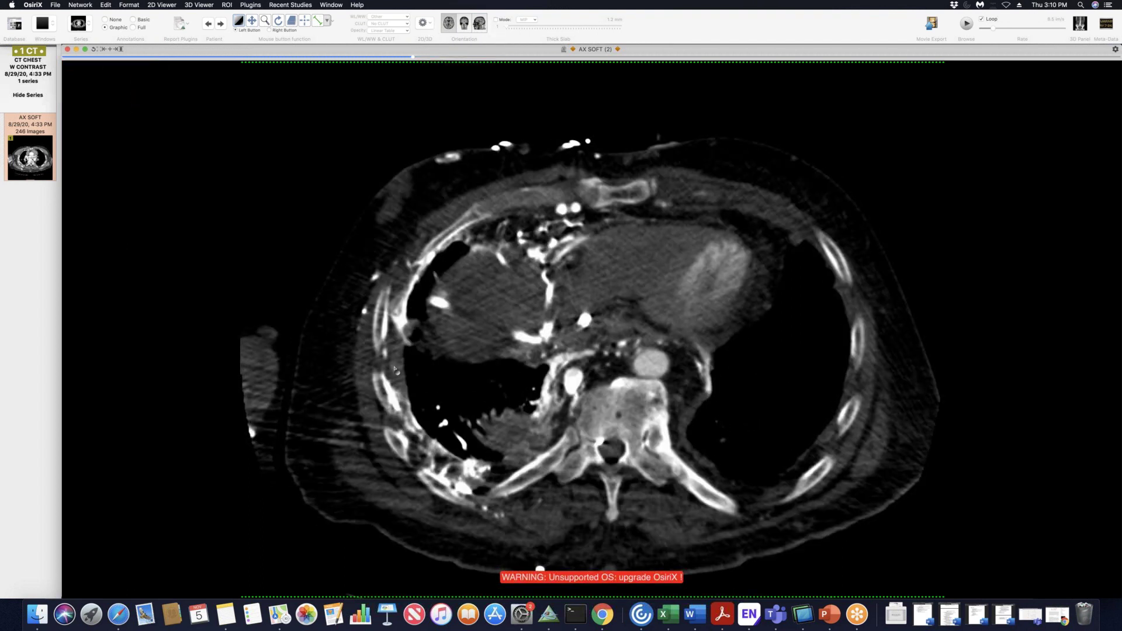
{"action": "scroll", "coordinate": [395, 369], "scroll_direction": "up", "scroll_amount": 5}
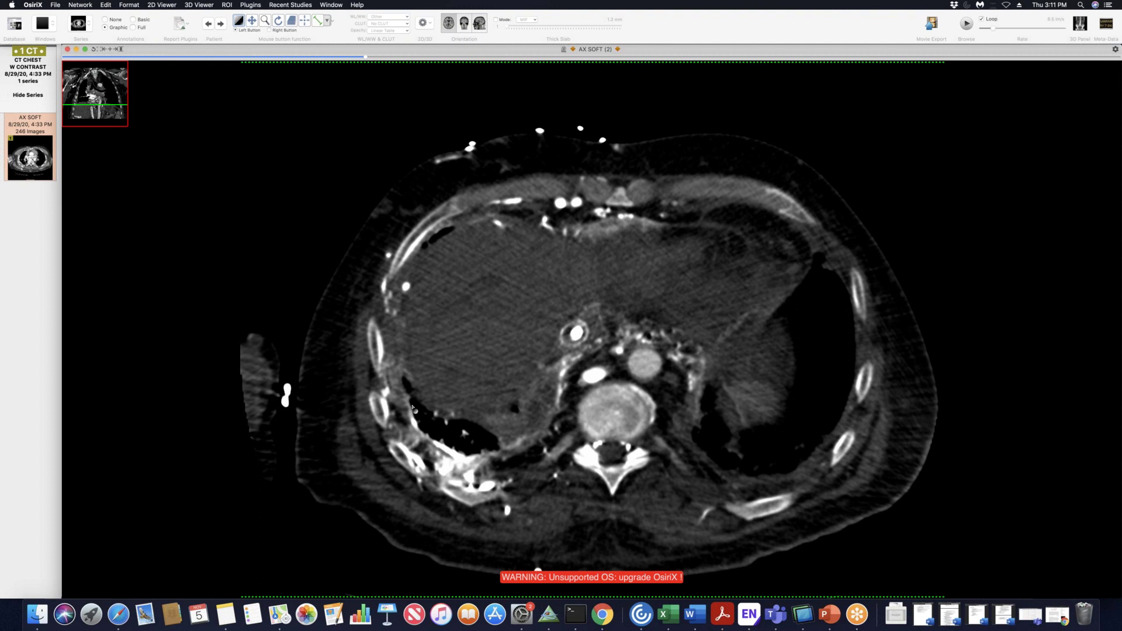
{"action": "scroll", "coordinate": [412, 407], "scroll_direction": "up", "scroll_amount": 2}
{"action": "scroll", "coordinate": [422, 402], "scroll_direction": "up", "scroll_amount": 7}
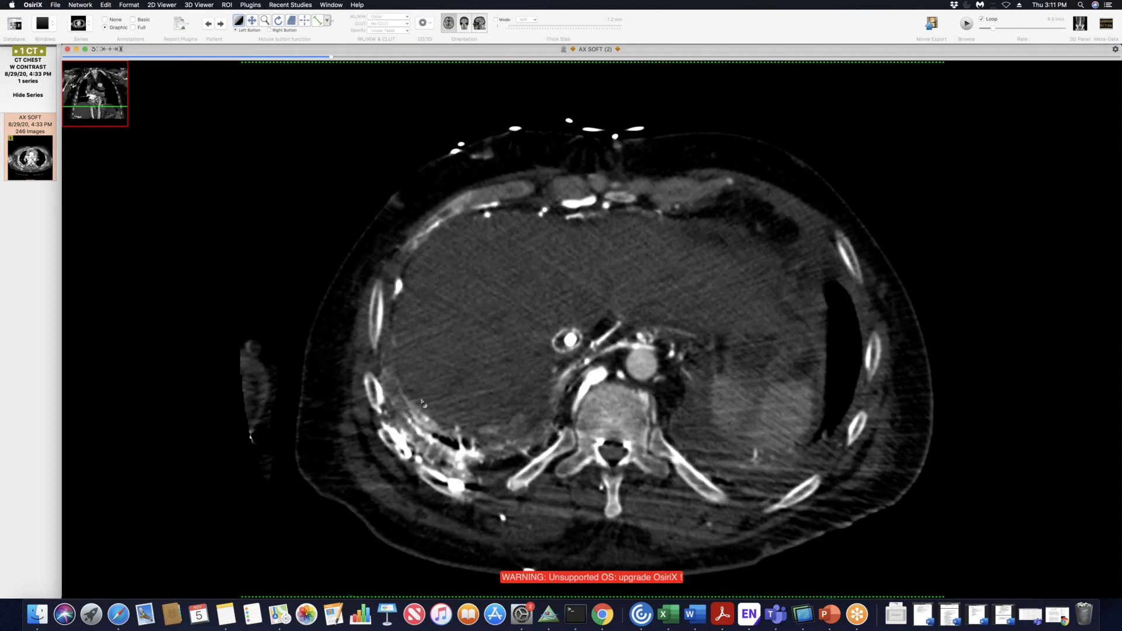
{"action": "scroll", "coordinate": [422, 402], "scroll_direction": "down", "scroll_amount": 3}
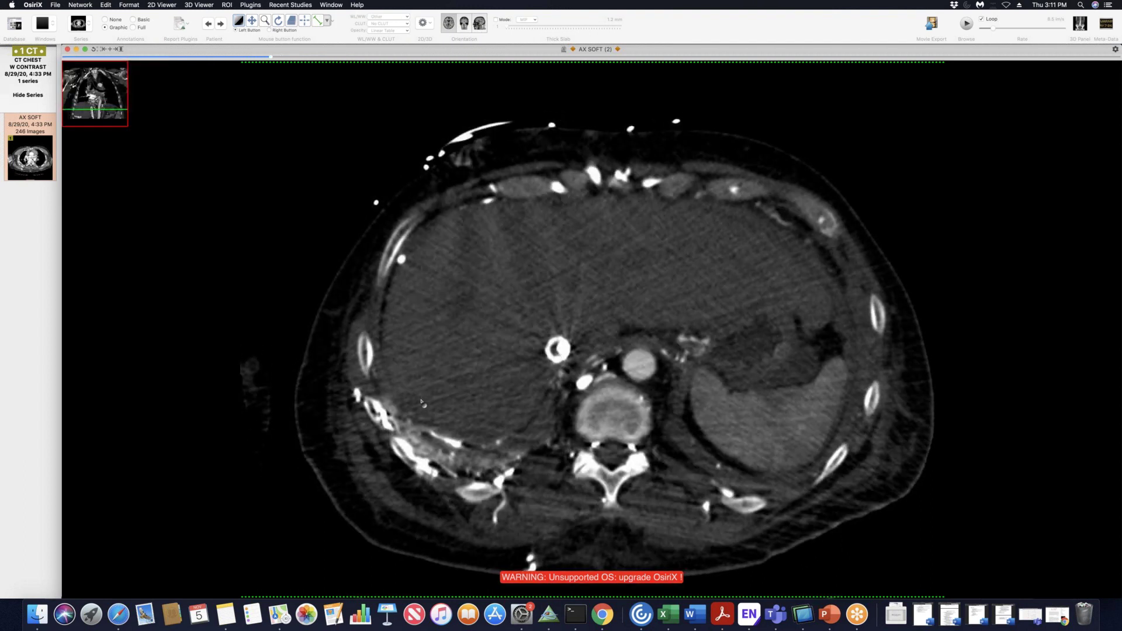
Examine the enhancing vessels along the right posterior ribs and pleura between the lung base and the right hilum
{"action": "scroll", "coordinate": [448, 457], "scroll_direction": "down", "scroll_amount": 8}
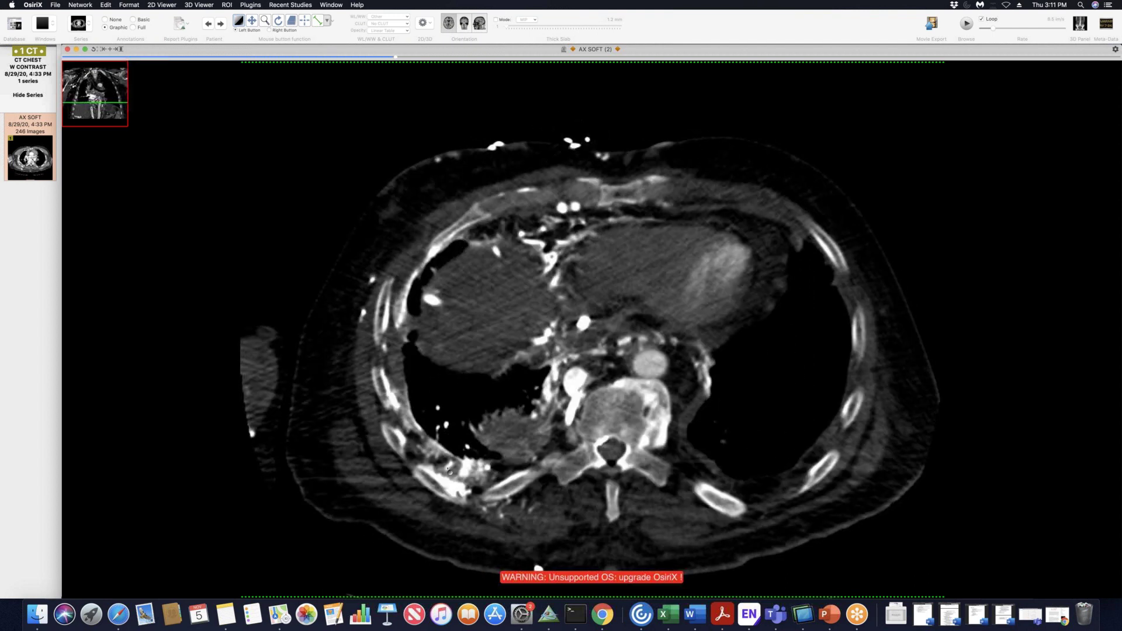
{"action": "scroll", "coordinate": [447, 467], "scroll_direction": "down", "scroll_amount": 15}
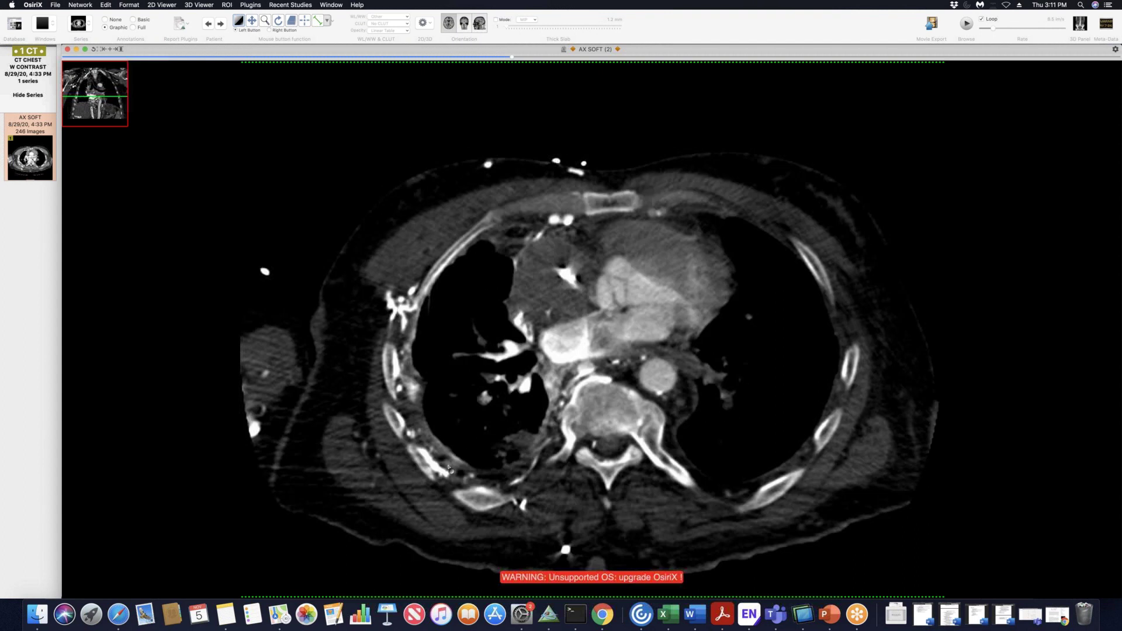
{"action": "scroll", "coordinate": [447, 467], "scroll_direction": "down", "scroll_amount": 11}
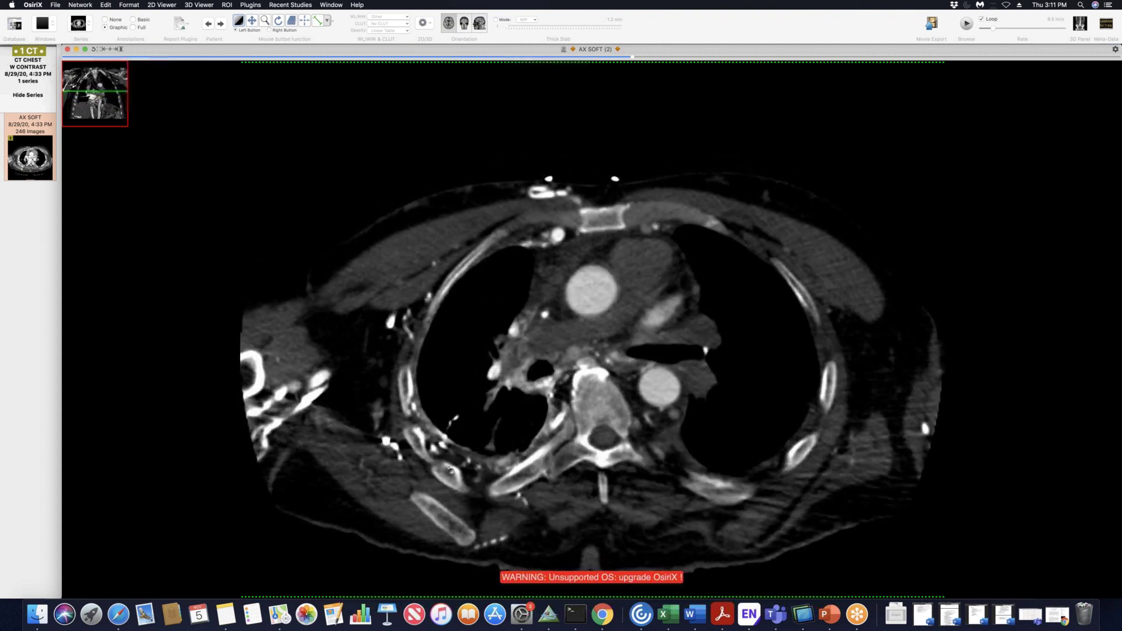
{"action": "scroll", "coordinate": [449, 468], "scroll_direction": "up", "scroll_amount": 3}
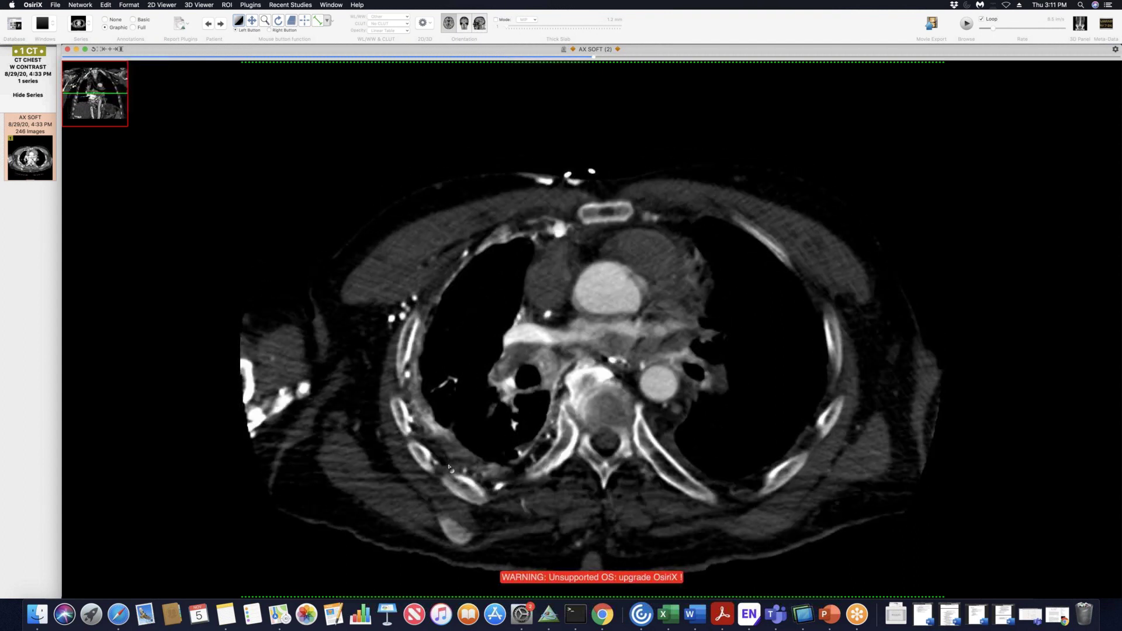
{"action": "scroll", "coordinate": [449, 467], "scroll_direction": "up", "scroll_amount": 8}
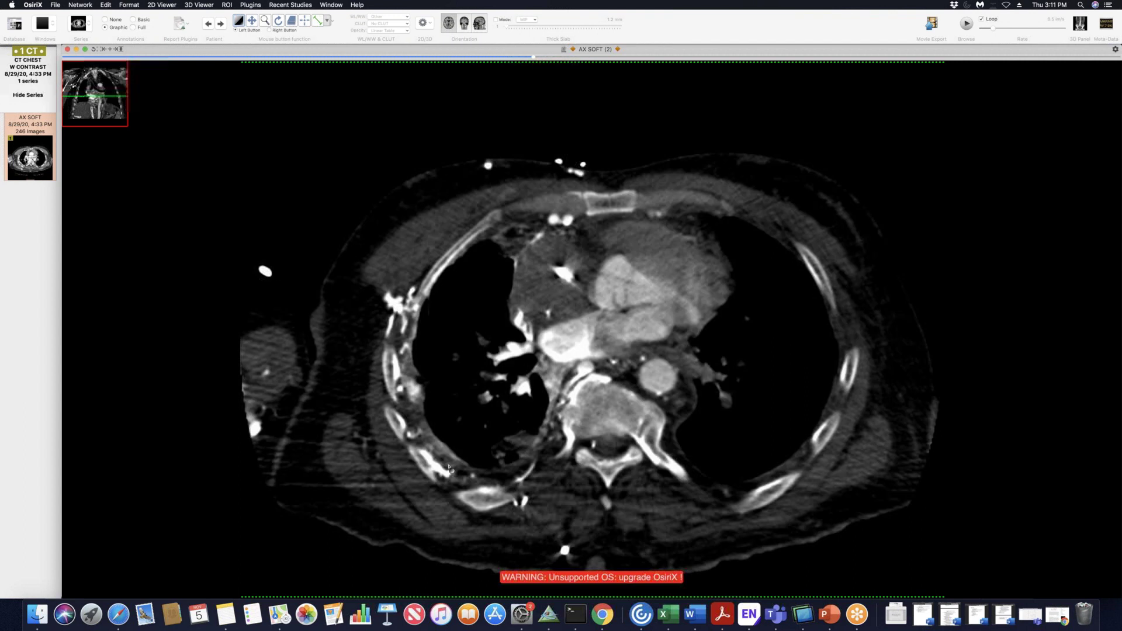
{"action": "scroll", "coordinate": [449, 467], "scroll_direction": "up", "scroll_amount": 2}
{"action": "scroll", "coordinate": [450, 468], "scroll_direction": "up", "scroll_amount": 6}
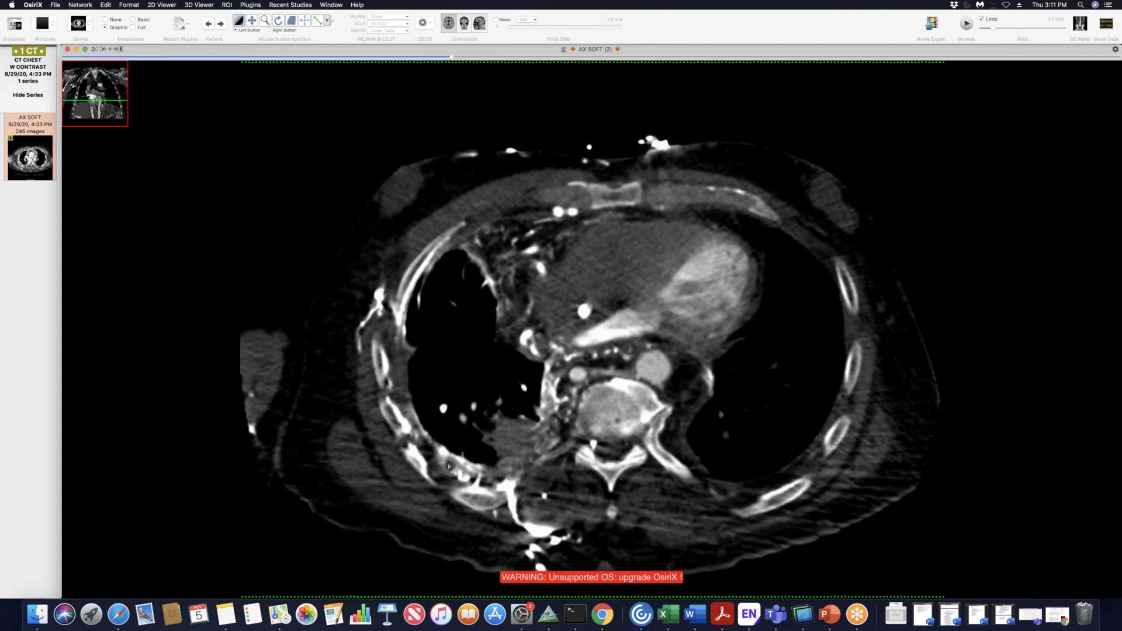
Inspect the vessels around the aortic arch, right axilla and scapula up to the thoracic inlet
{"action": "scroll", "coordinate": [449, 467], "scroll_direction": "down", "scroll_amount": 14}
{"action": "scroll", "coordinate": [450, 466], "scroll_direction": "down", "scroll_amount": 15}
{"action": "scroll", "coordinate": [450, 466], "scroll_direction": "down", "scroll_amount": 15}
{"action": "scroll", "coordinate": [450, 466], "scroll_direction": "up", "scroll_amount": 13}
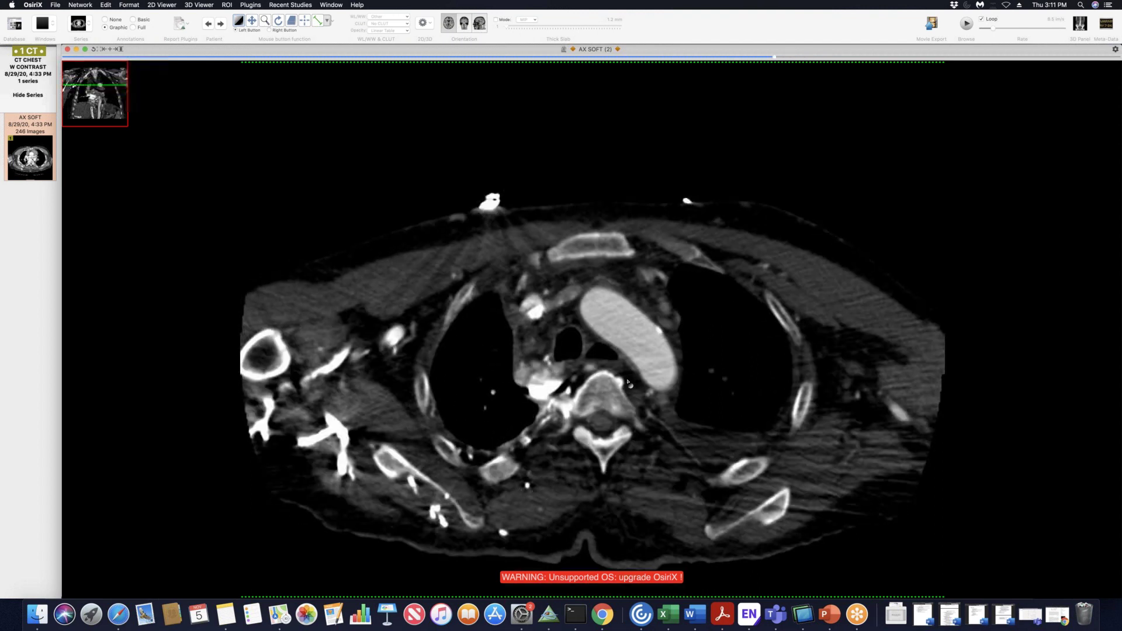
{"action": "scroll", "coordinate": [531, 341], "scroll_direction": "up", "scroll_amount": 3}
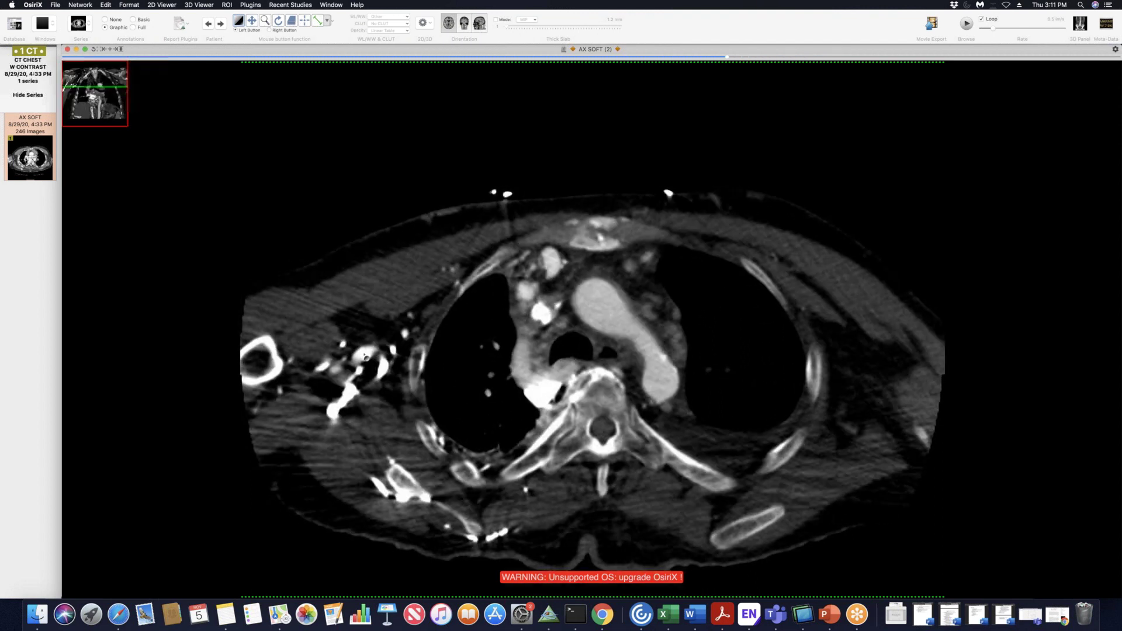
{"action": "scroll", "coordinate": [365, 355], "scroll_direction": "down", "scroll_amount": 20}
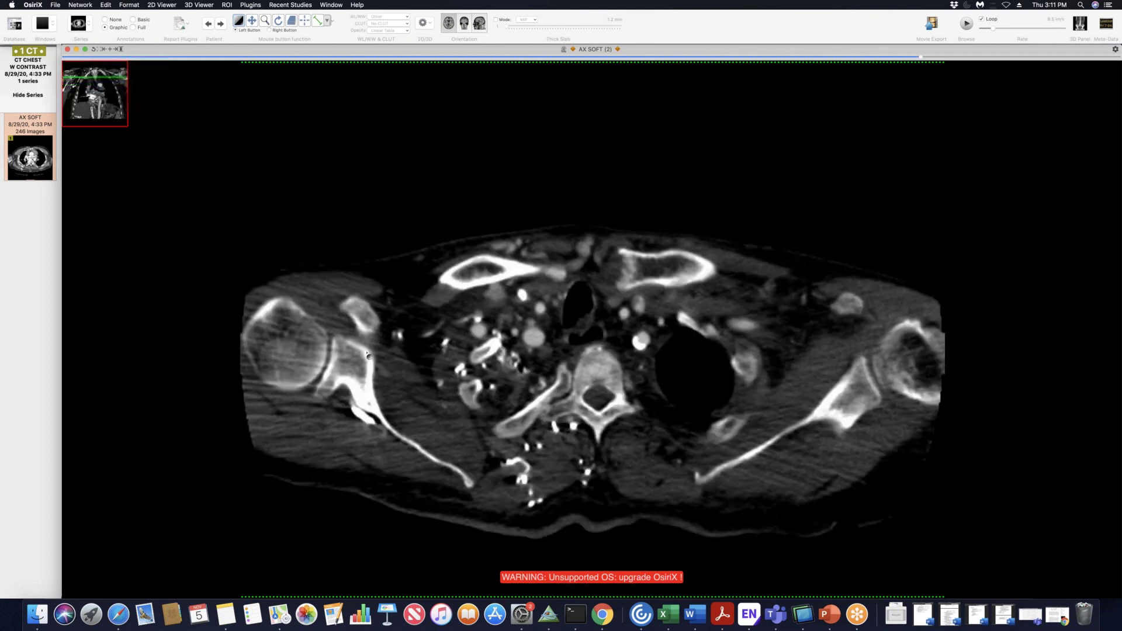
{"action": "scroll", "coordinate": [367, 353], "scroll_direction": "down", "scroll_amount": 4}
Survey the collateral vessels through the whole chest from the thoracic inlet down to the upper abdomen
{"action": "scroll", "coordinate": [367, 353], "scroll_direction": "up", "scroll_amount": 20}
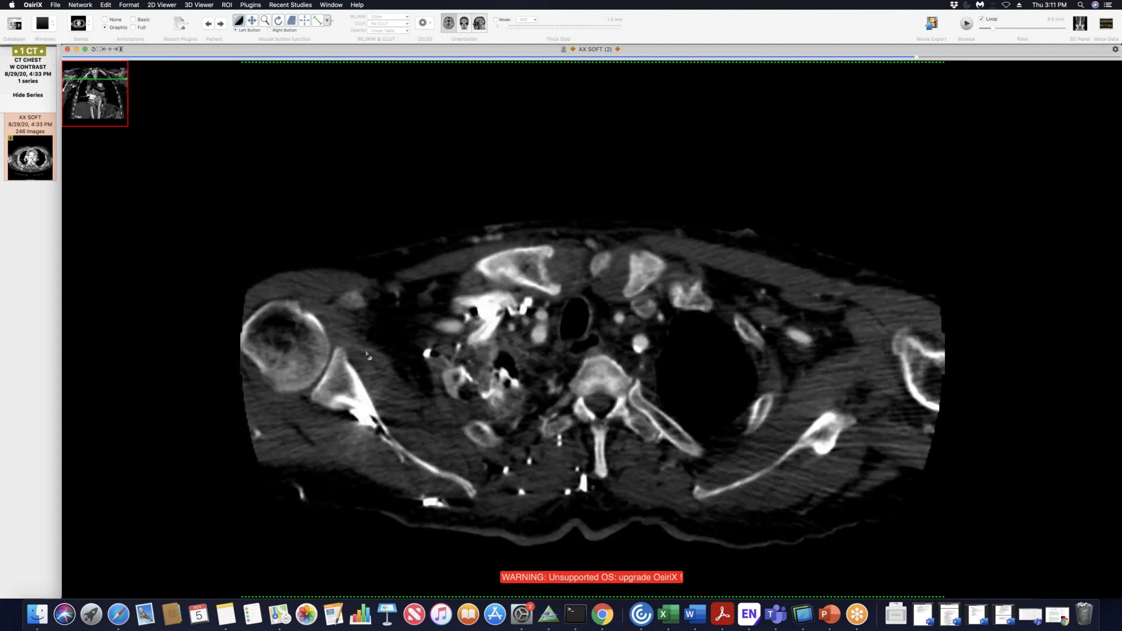
{"action": "scroll", "coordinate": [367, 354], "scroll_direction": "up", "scroll_amount": 20}
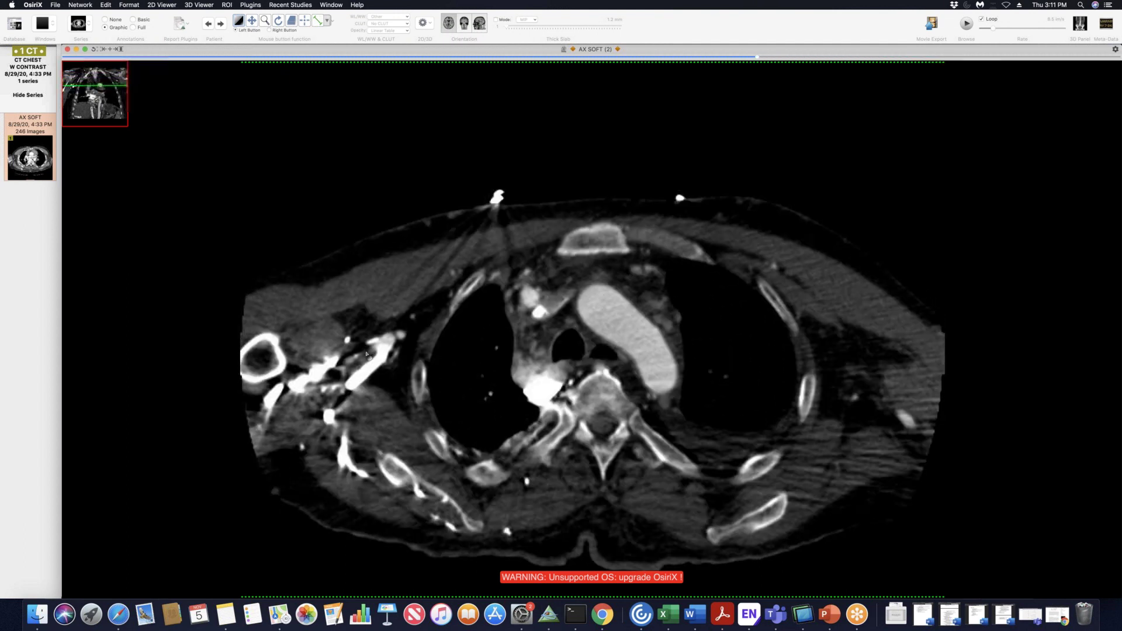
{"action": "scroll", "coordinate": [366, 354], "scroll_direction": "up", "scroll_amount": 20}
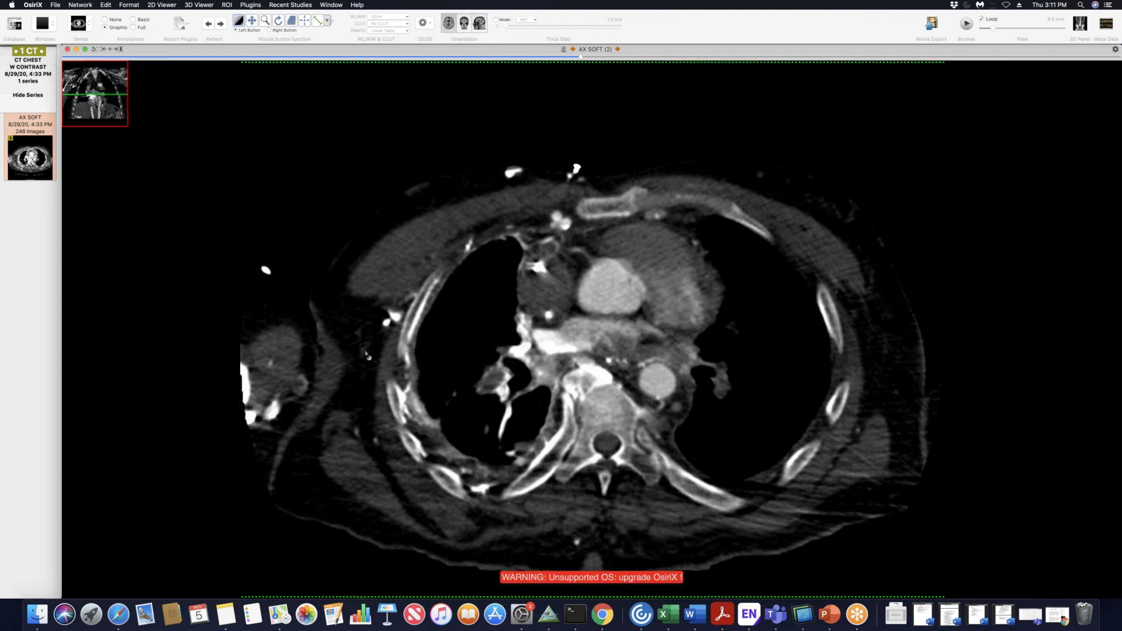
{"action": "scroll", "coordinate": [366, 353], "scroll_direction": "up", "scroll_amount": 20}
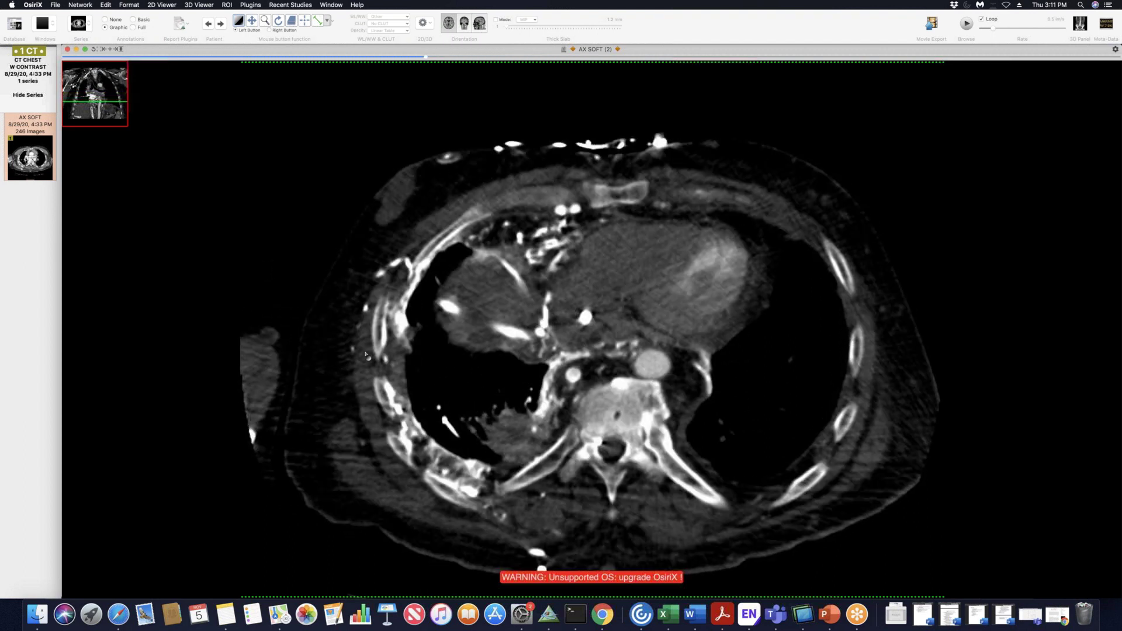
{"action": "scroll", "coordinate": [366, 353], "scroll_direction": "up", "scroll_amount": 5}
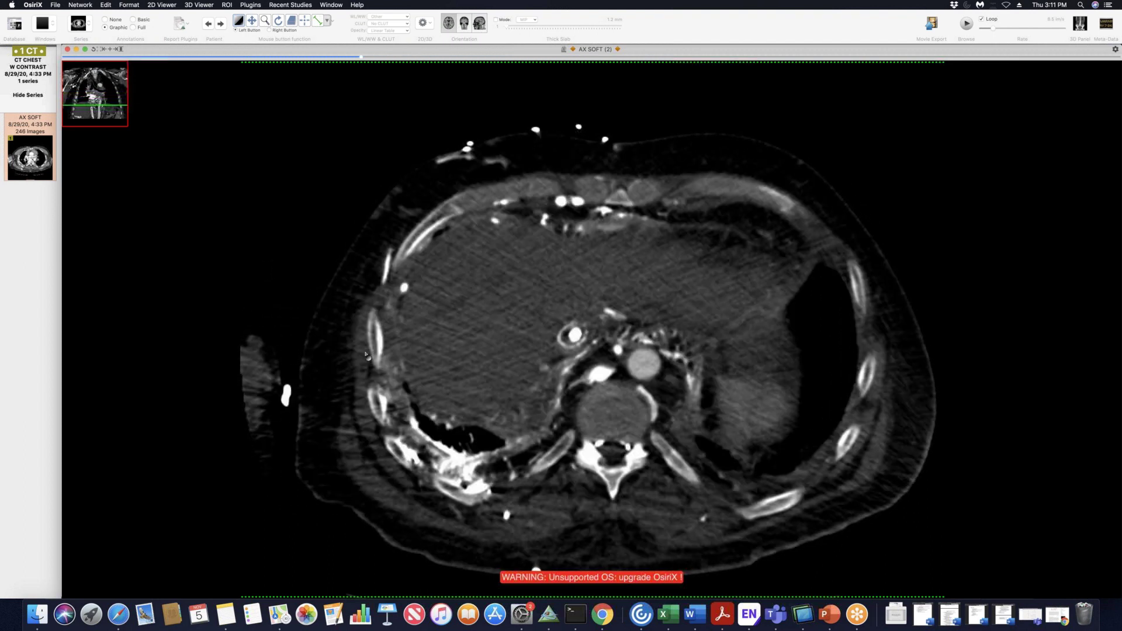
Recheck the paraspinal and chest wall collaterals and the right pulmonary veins between the lung base and the hilum
{"action": "scroll", "coordinate": [366, 354], "scroll_direction": "down", "scroll_amount": 20}
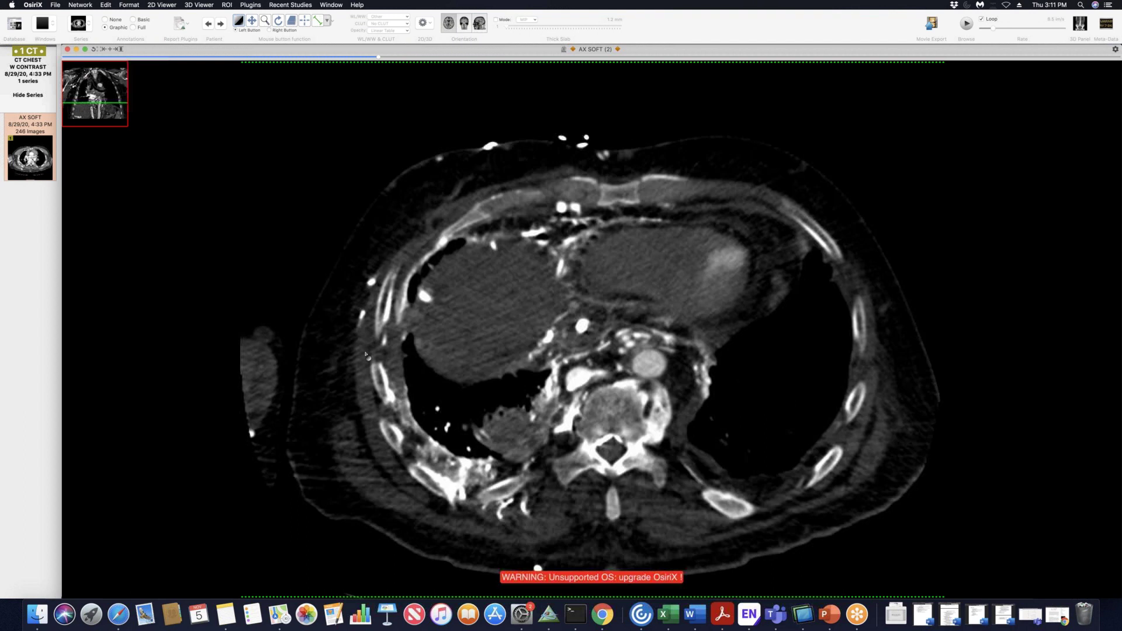
{"action": "scroll", "coordinate": [367, 354], "scroll_direction": "down", "scroll_amount": 5}
{"action": "scroll", "coordinate": [366, 353], "scroll_direction": "down", "scroll_amount": 15}
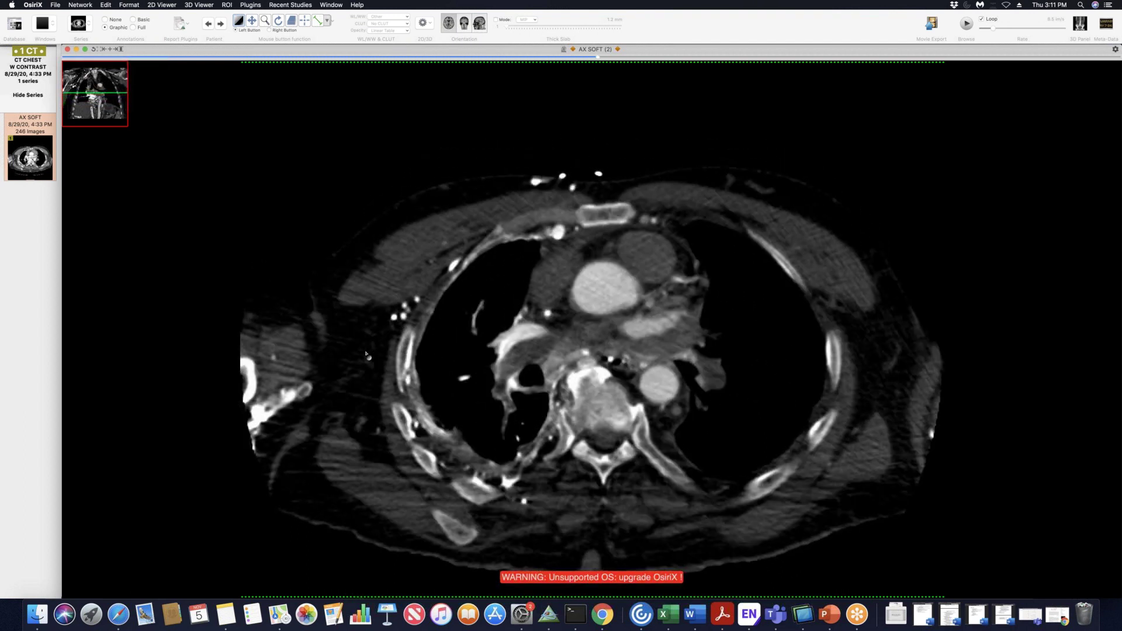
{"action": "scroll", "coordinate": [367, 354], "scroll_direction": "up", "scroll_amount": 10}
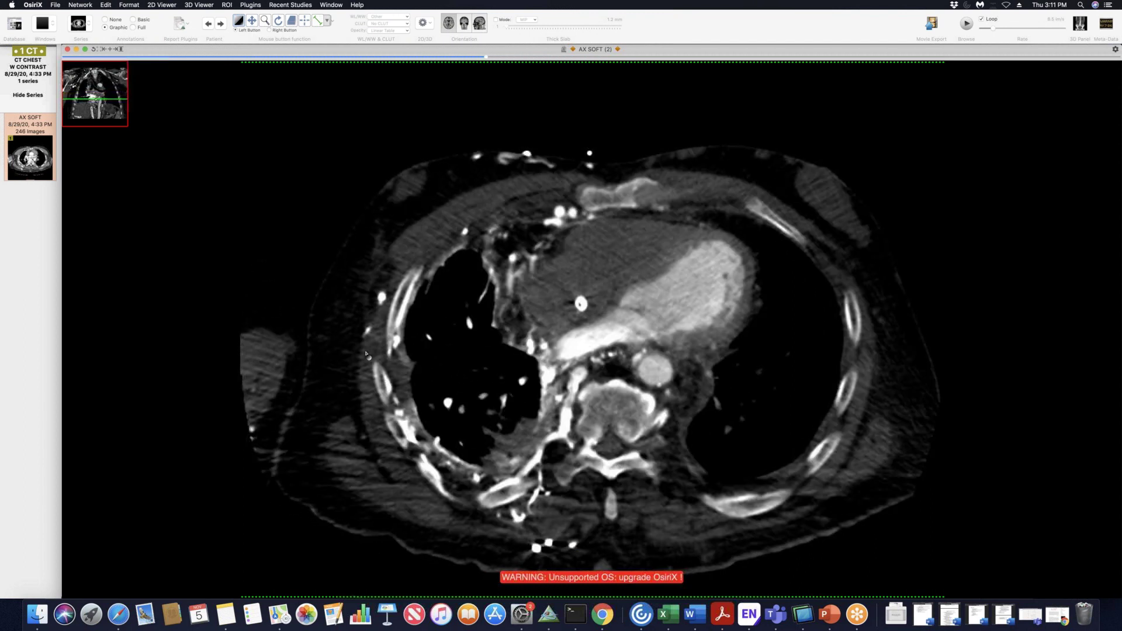
{"action": "scroll", "coordinate": [366, 353], "scroll_direction": "up", "scroll_amount": 5}
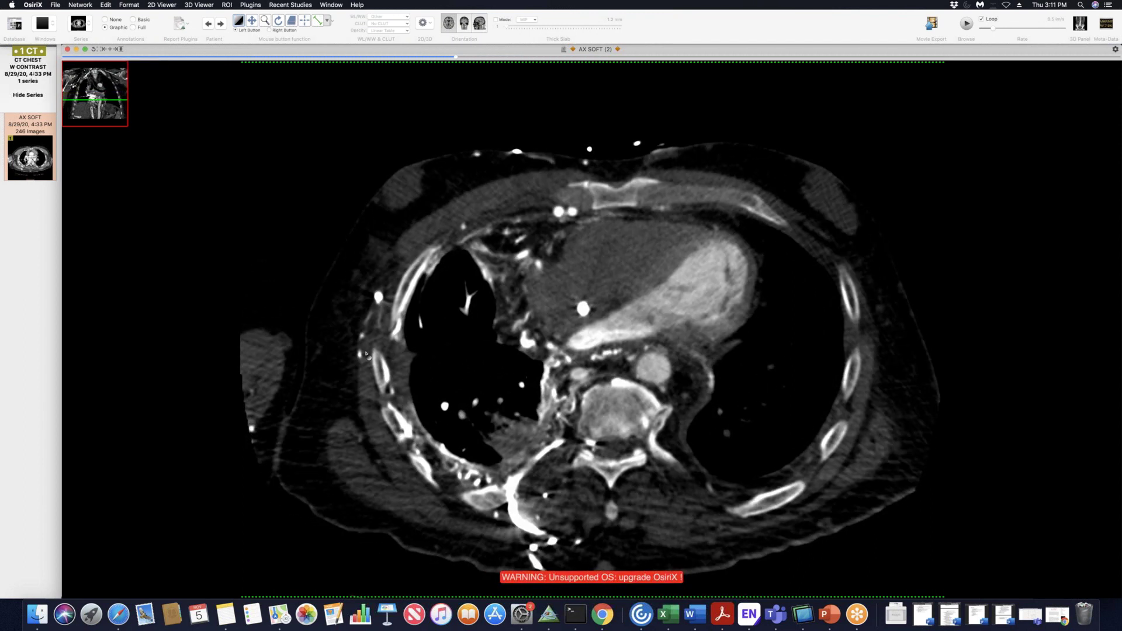
{"action": "scroll", "coordinate": [366, 354], "scroll_direction": "down", "scroll_amount": 15}
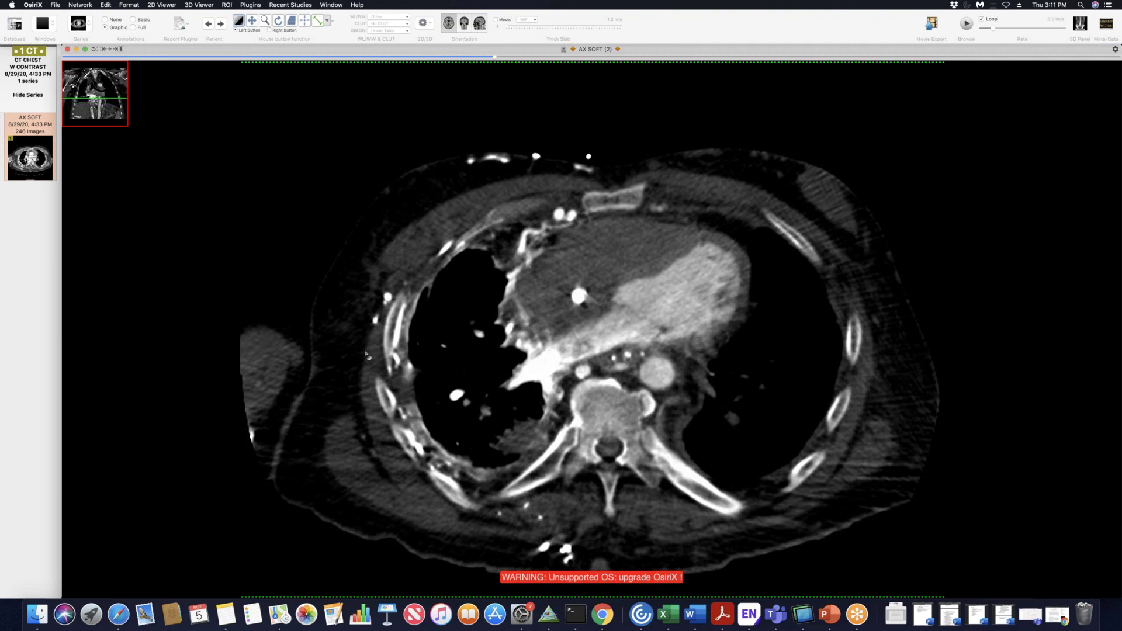
{"action": "scroll", "coordinate": [367, 353], "scroll_direction": "down", "scroll_amount": 20}
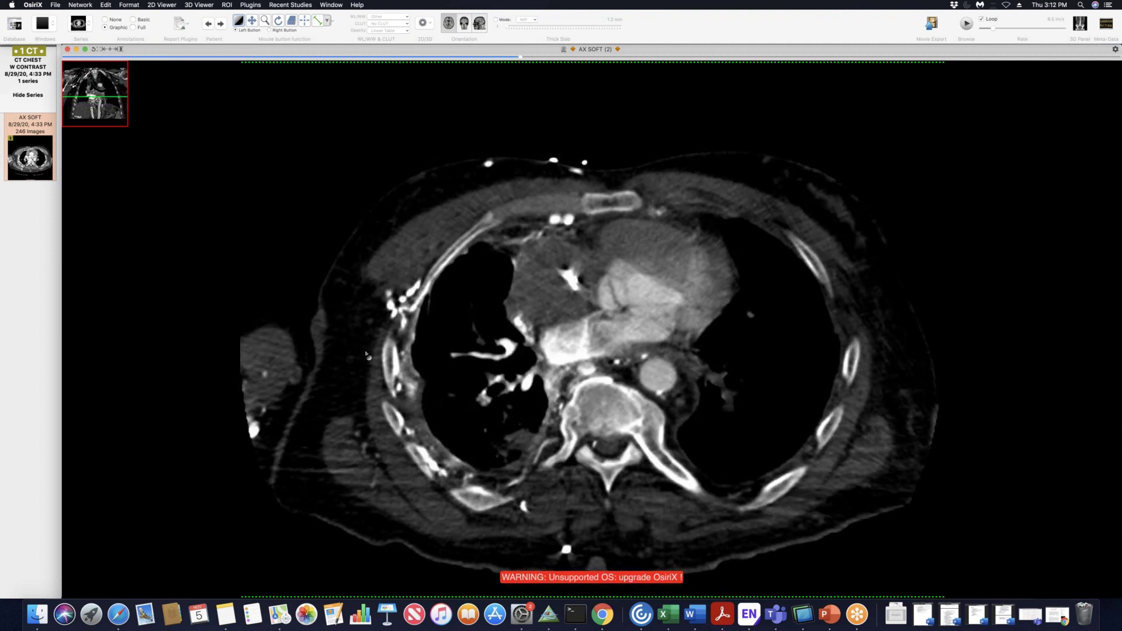
{"action": "scroll", "coordinate": [366, 353], "scroll_direction": "down", "scroll_amount": 12}
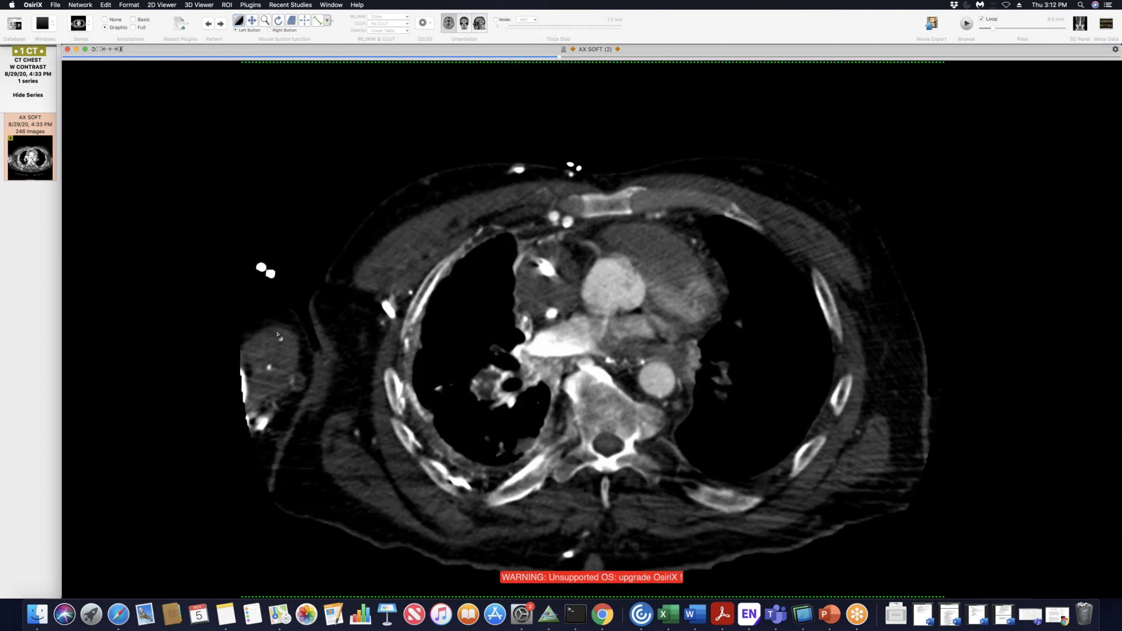
Leave the shunting case and return to the Documents DB study list
{"action": "left_click", "coordinate": [15, 25]}
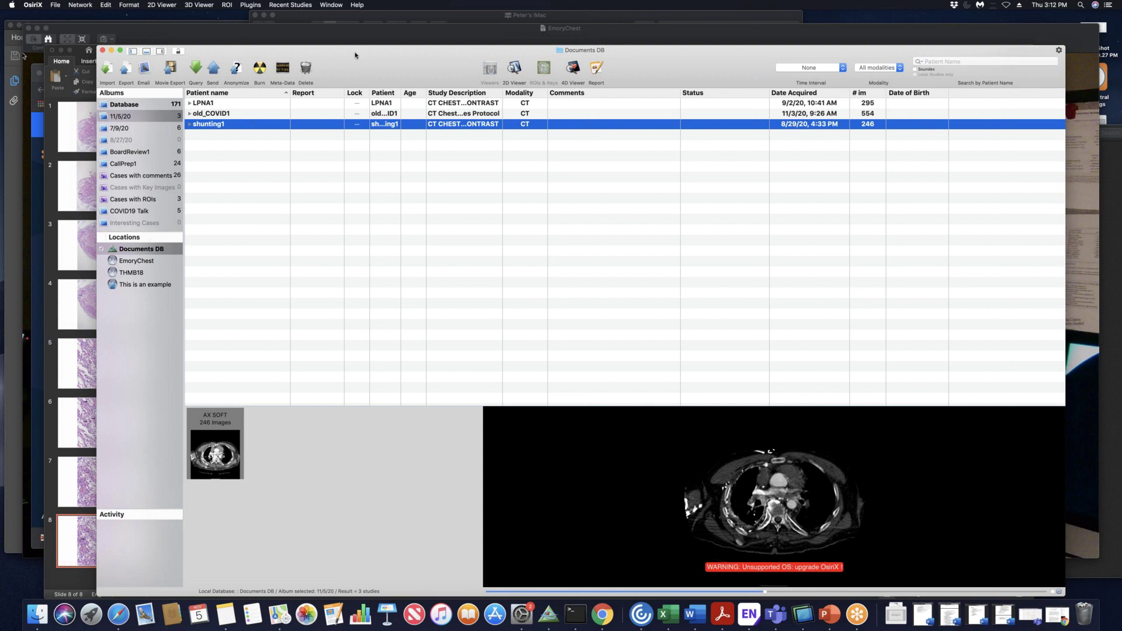
{"action": "left_click_drag", "start_coordinate": [354, 55], "coordinate": [328, 46]}
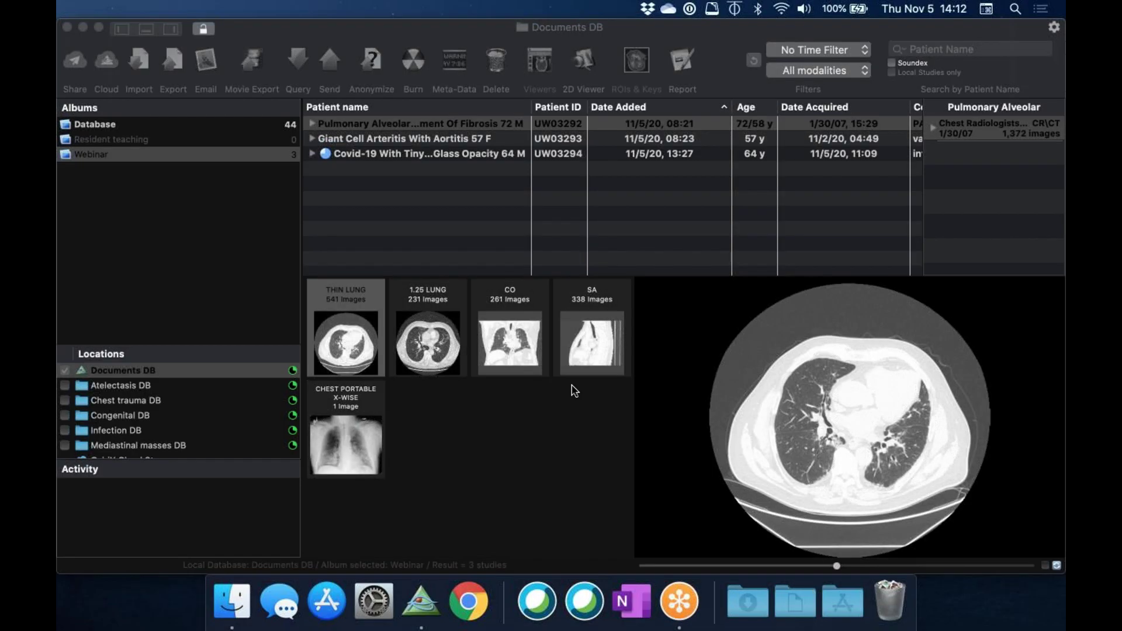
Open the Pulmonary Alveolar fibrosis study and show its 1.25 LUNG series full screen with the Lung window preset
{"action": "left_click", "coordinate": [412, 132]}
{"action": "double_click", "coordinate": [412, 131]}
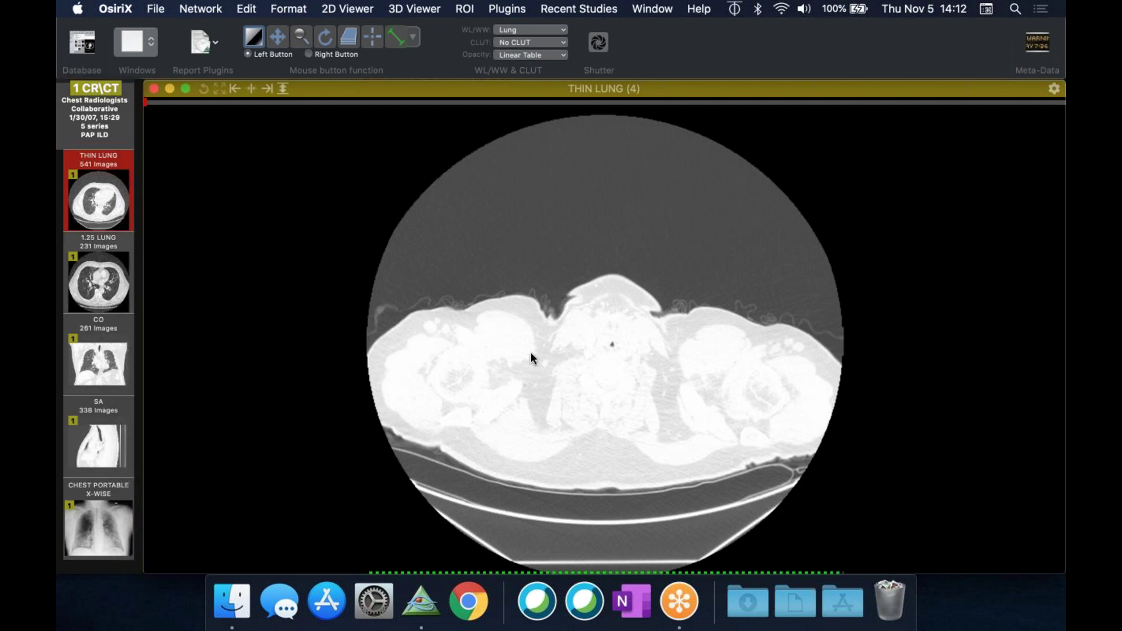
{"action": "left_click", "coordinate": [118, 283]}
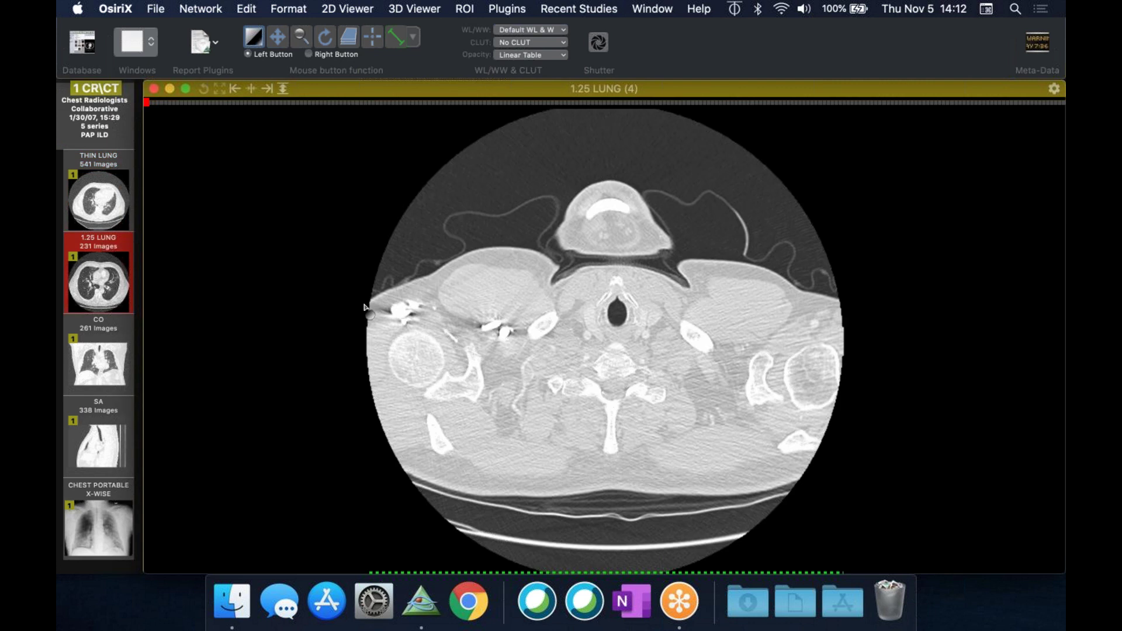
{"action": "key", "text": "4"}
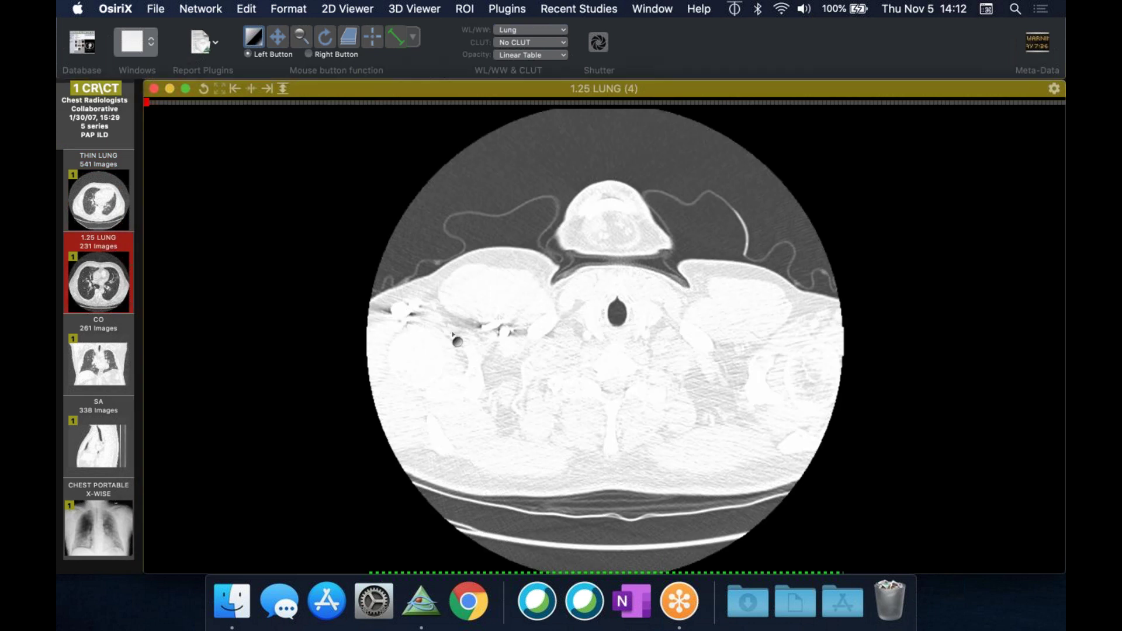
{"action": "key", "text": "ctrl+super+f"}
Survey the lung parenchyma in the 1.25 LUNG series from the thoracic inlet down to the lung bases for ground-glass opacities and septal thickening
{"action": "scroll", "coordinate": [453, 335], "scroll_direction": "down", "scroll_amount": 20}
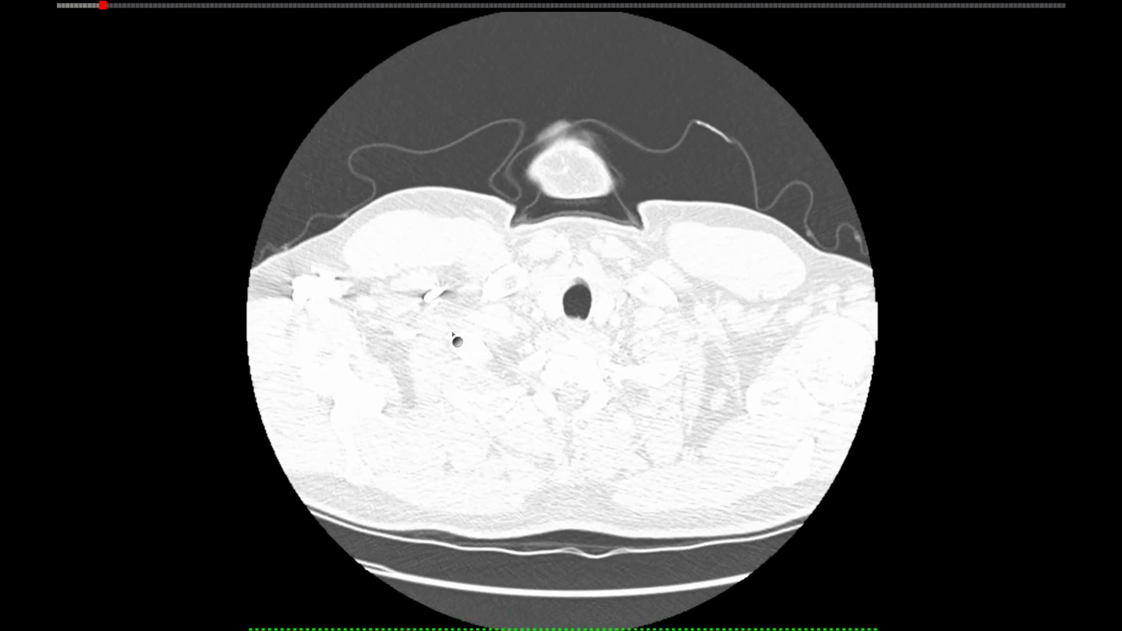
{"action": "scroll", "coordinate": [453, 334], "scroll_direction": "down", "scroll_amount": 20}
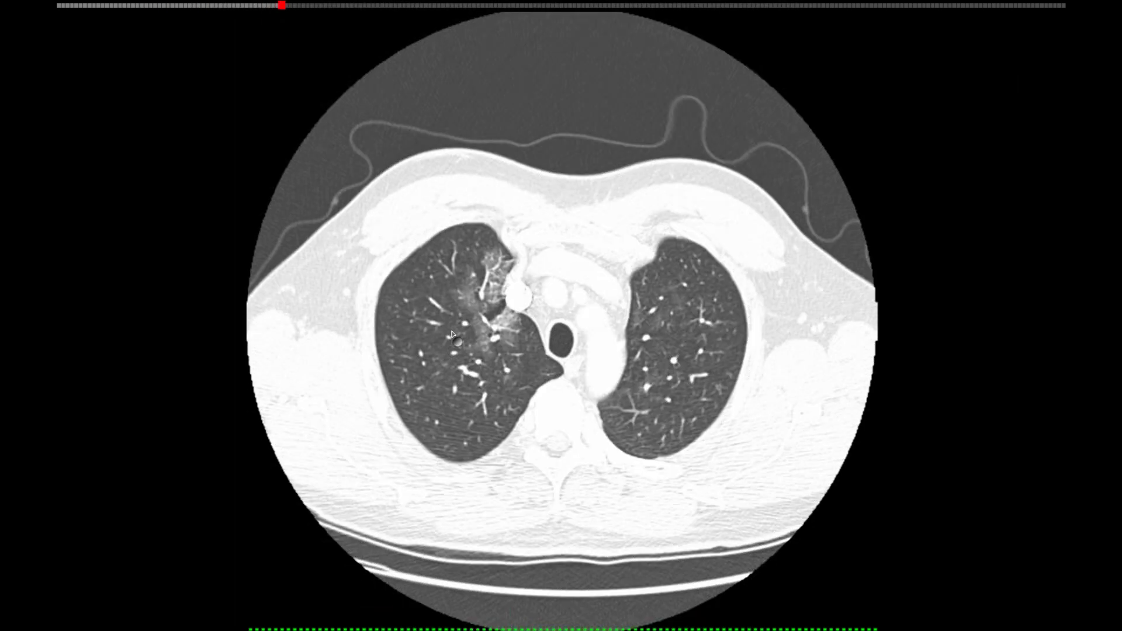
{"action": "scroll", "coordinate": [453, 334], "scroll_direction": "down", "scroll_amount": 13}
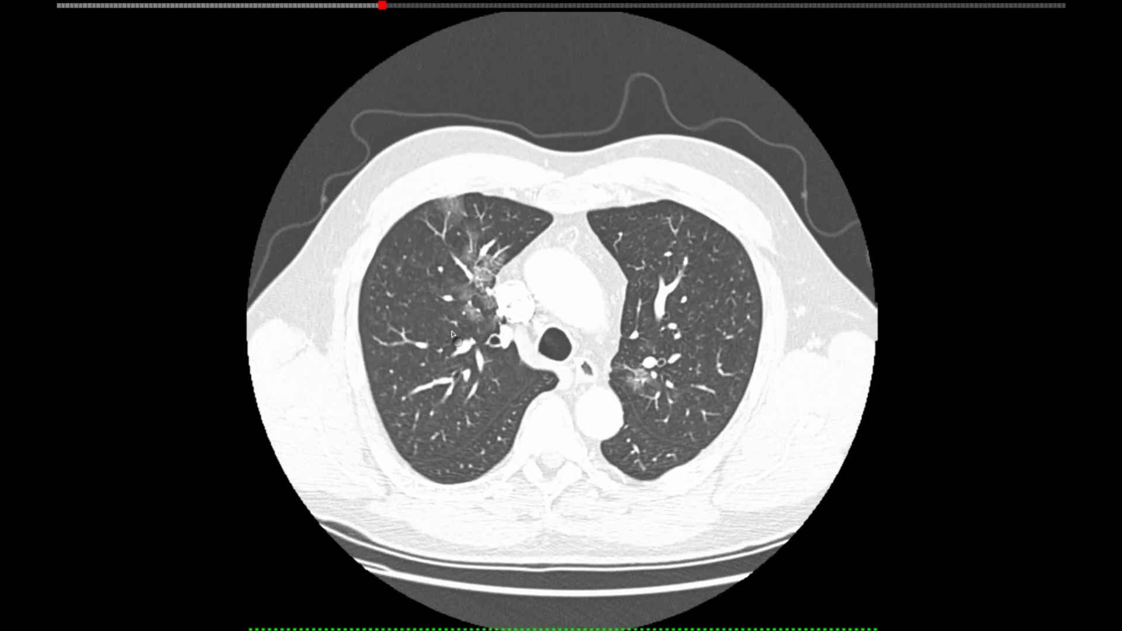
{"action": "scroll", "coordinate": [453, 334], "scroll_direction": "down", "scroll_amount": 19}
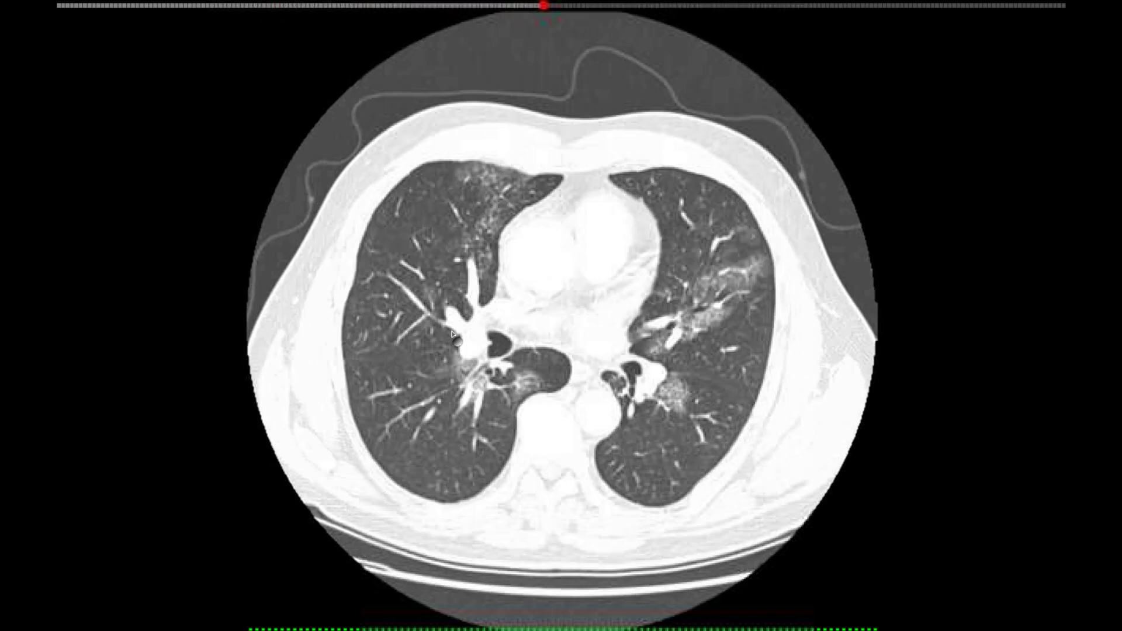
{"action": "scroll", "coordinate": [452, 334], "scroll_direction": "down", "scroll_amount": 1}
{"action": "scroll", "coordinate": [453, 334], "scroll_direction": "down", "scroll_amount": 10}
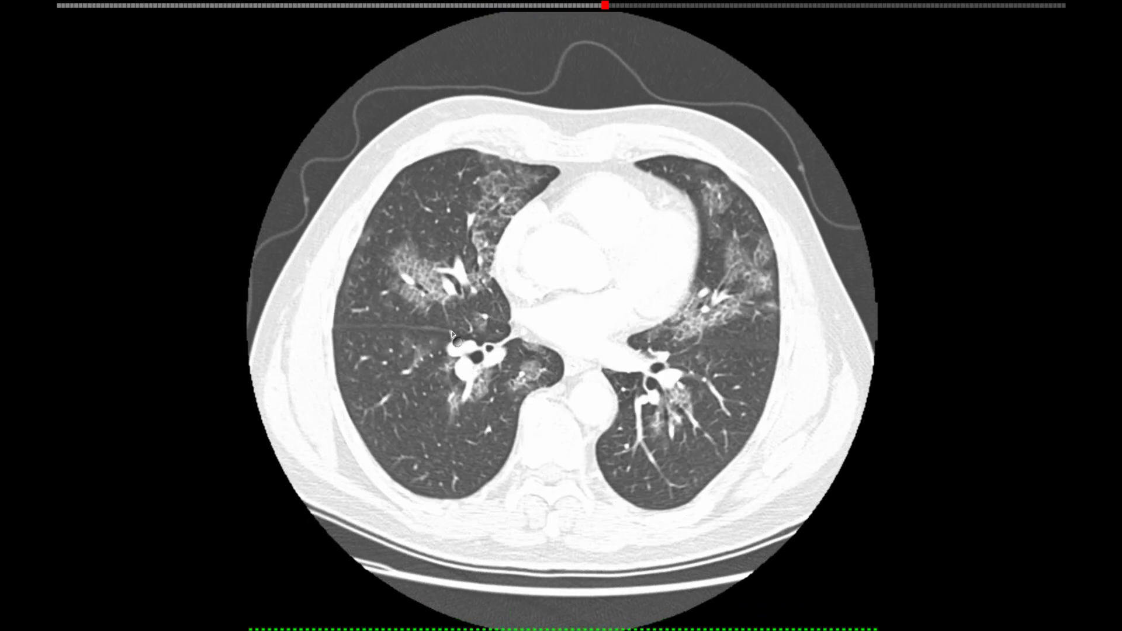
{"action": "scroll", "coordinate": [452, 334], "scroll_direction": "down", "scroll_amount": 7}
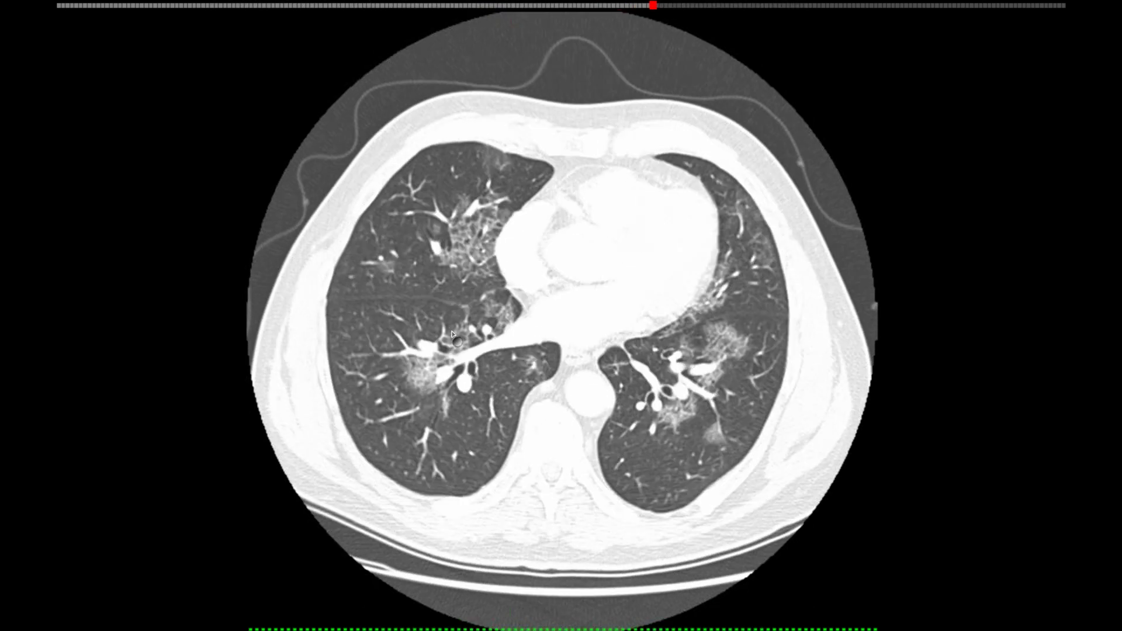
{"action": "scroll", "coordinate": [453, 335], "scroll_direction": "down", "scroll_amount": 1}
{"action": "scroll", "coordinate": [453, 334], "scroll_direction": "down", "scroll_amount": 12}
{"action": "scroll", "coordinate": [450, 350], "scroll_direction": "down", "scroll_amount": 8}
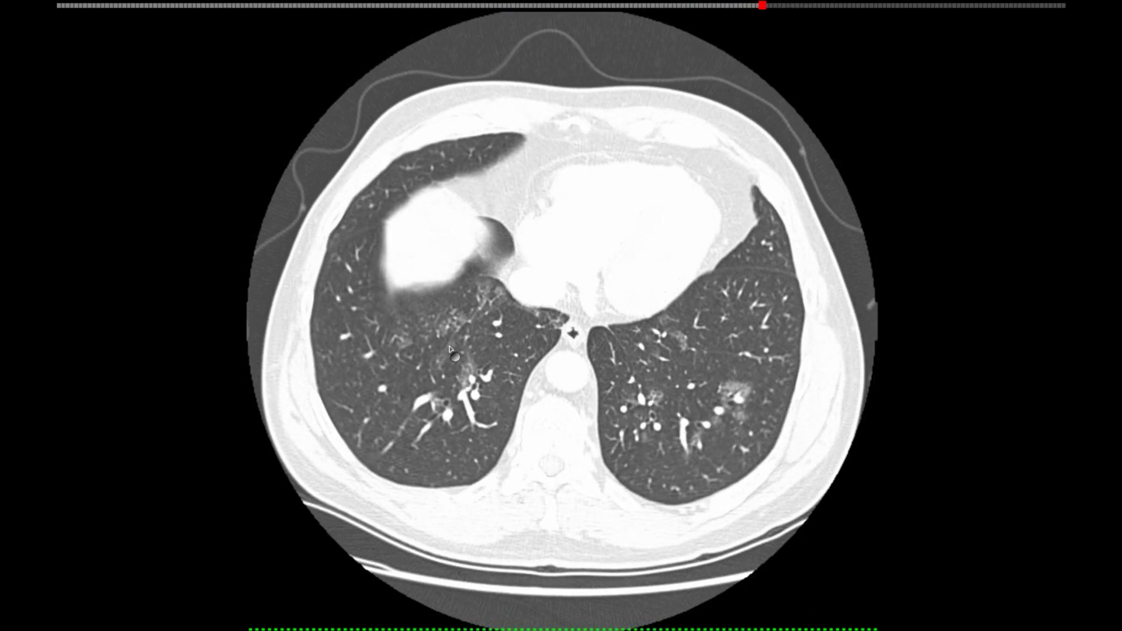
{"action": "scroll", "coordinate": [451, 350], "scroll_direction": "down", "scroll_amount": 5}
{"action": "scroll", "coordinate": [451, 350], "scroll_direction": "down", "scroll_amount": 12}
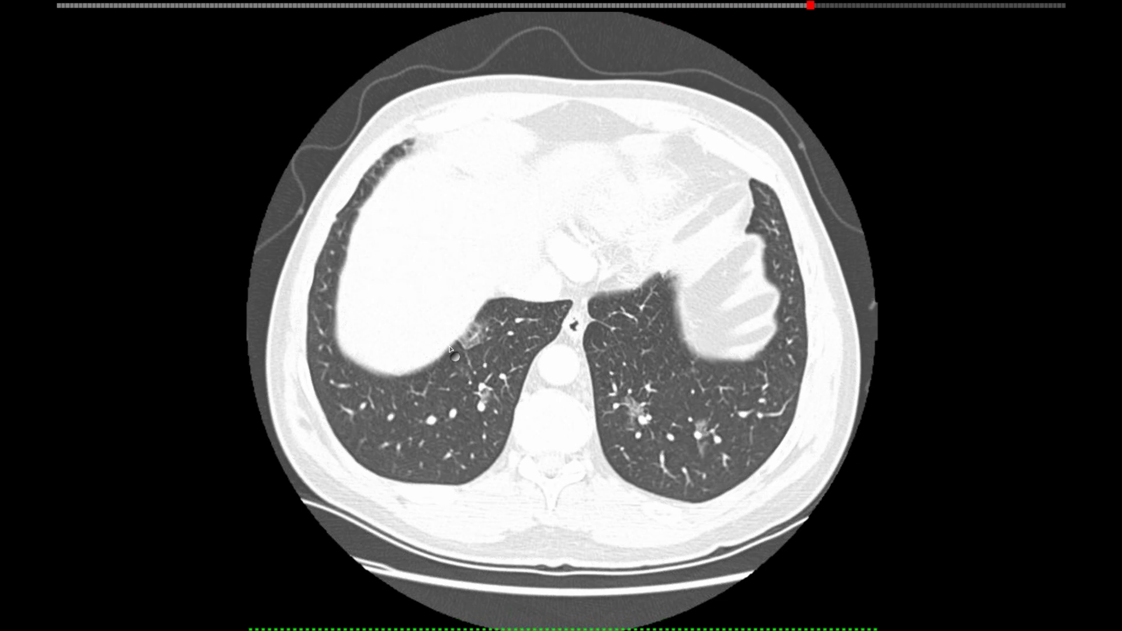
Recheck the perihilar and right upper lobe opacities from the lung bases back up to above the aortic arch
{"action": "scroll", "coordinate": [451, 350], "scroll_direction": "up", "scroll_amount": 20}
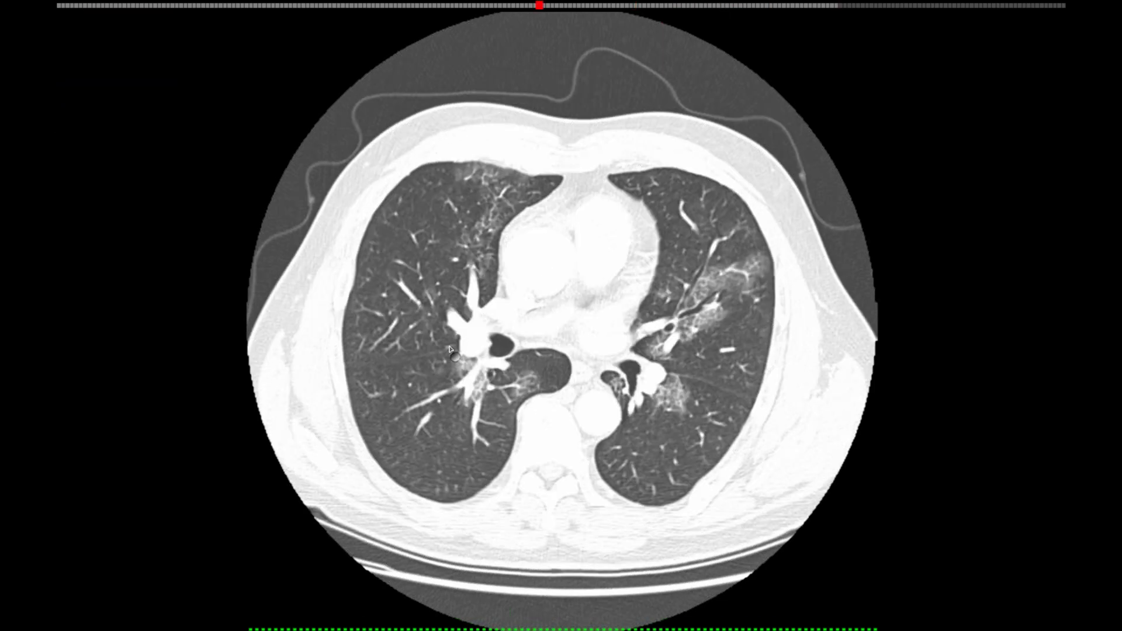
{"action": "scroll", "coordinate": [451, 350], "scroll_direction": "up", "scroll_amount": 18}
{"action": "scroll", "coordinate": [450, 350], "scroll_direction": "up", "scroll_amount": 6}
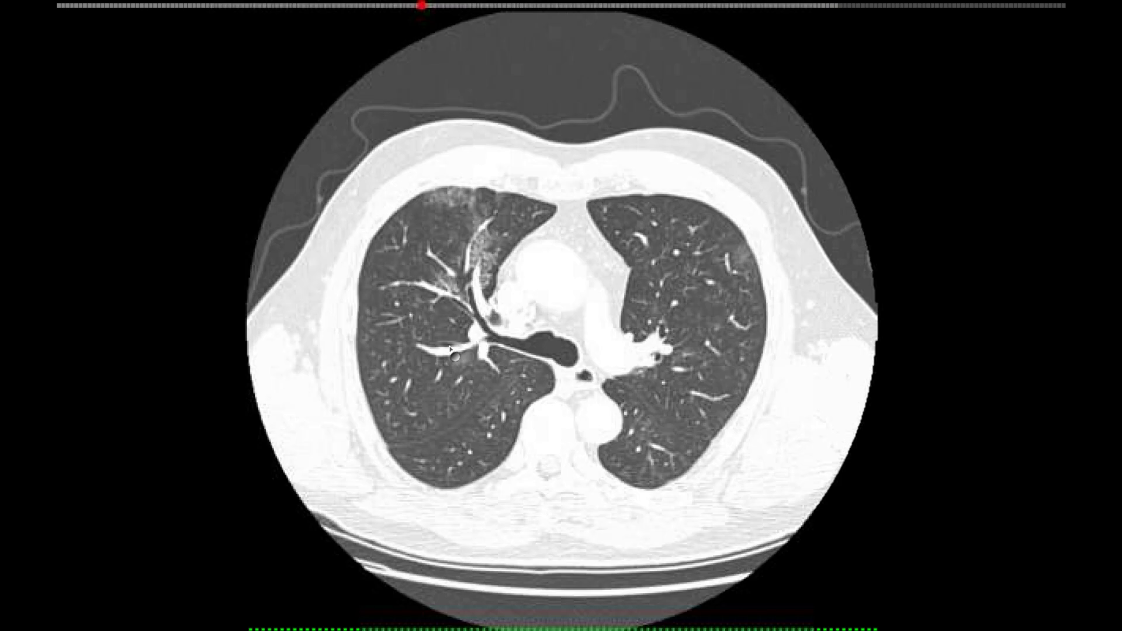
{"action": "scroll", "coordinate": [451, 350], "scroll_direction": "up", "scroll_amount": 4}
{"action": "scroll", "coordinate": [451, 350], "scroll_direction": "up", "scroll_amount": 14}
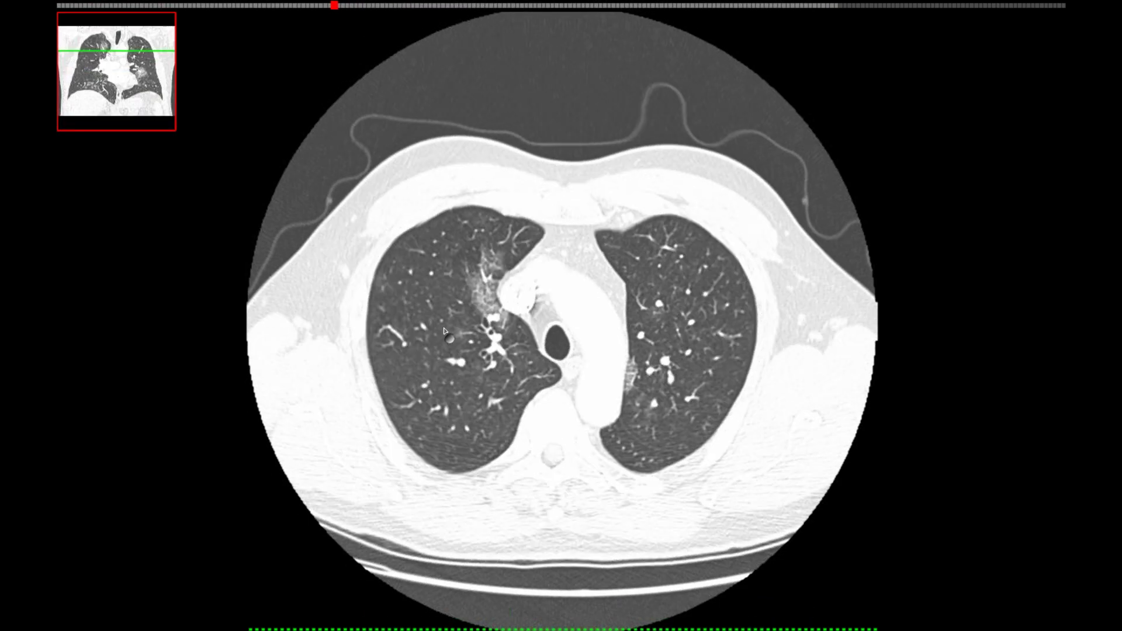
{"action": "scroll", "coordinate": [463, 323], "scroll_direction": "up", "scroll_amount": 11}
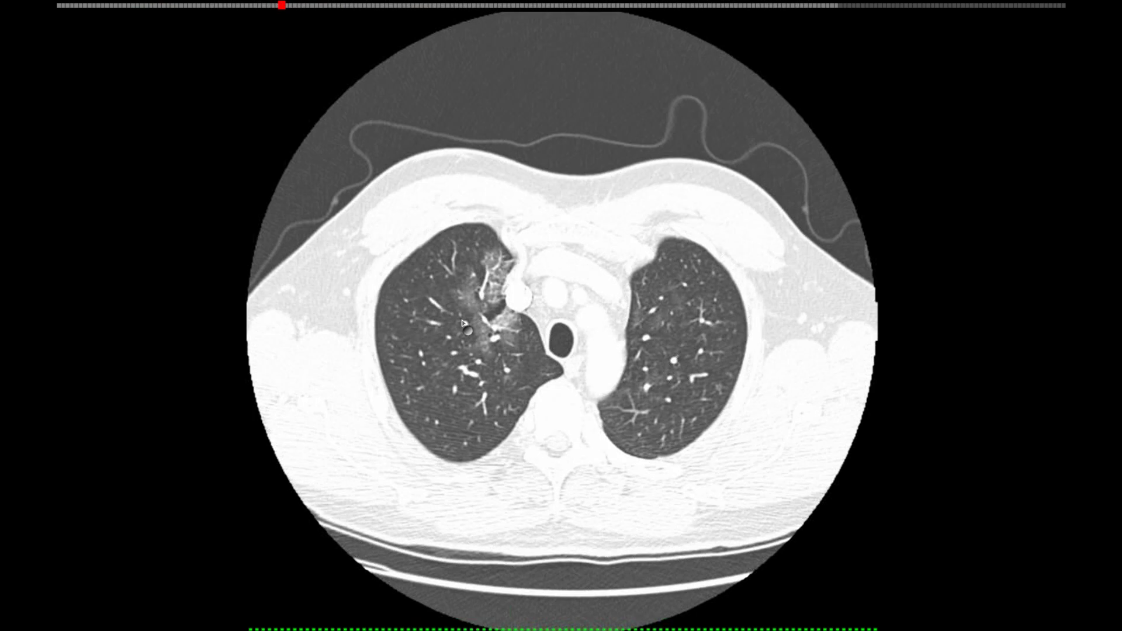
Switch to the THIN LUNG series of the same study and show it full screen
{"action": "key", "text": "Escape"}
{"action": "scroll", "coordinate": [275, 246], "scroll_direction": "up", "scroll_amount": 4}
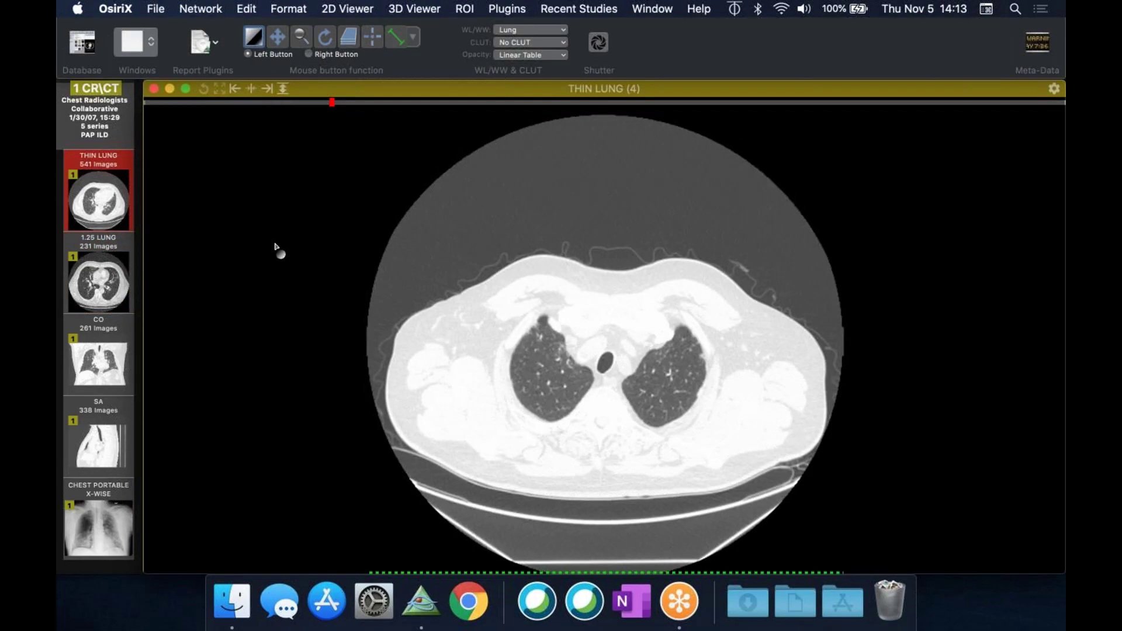
{"action": "key", "text": "super+ctrl+f"}
Examine the anterior upper lobes for reticulation and fibrosis in the THIN LUNG series, from the apices down to the lower hila
{"action": "scroll", "coordinate": [274, 245], "scroll_direction": "down", "scroll_amount": 10}
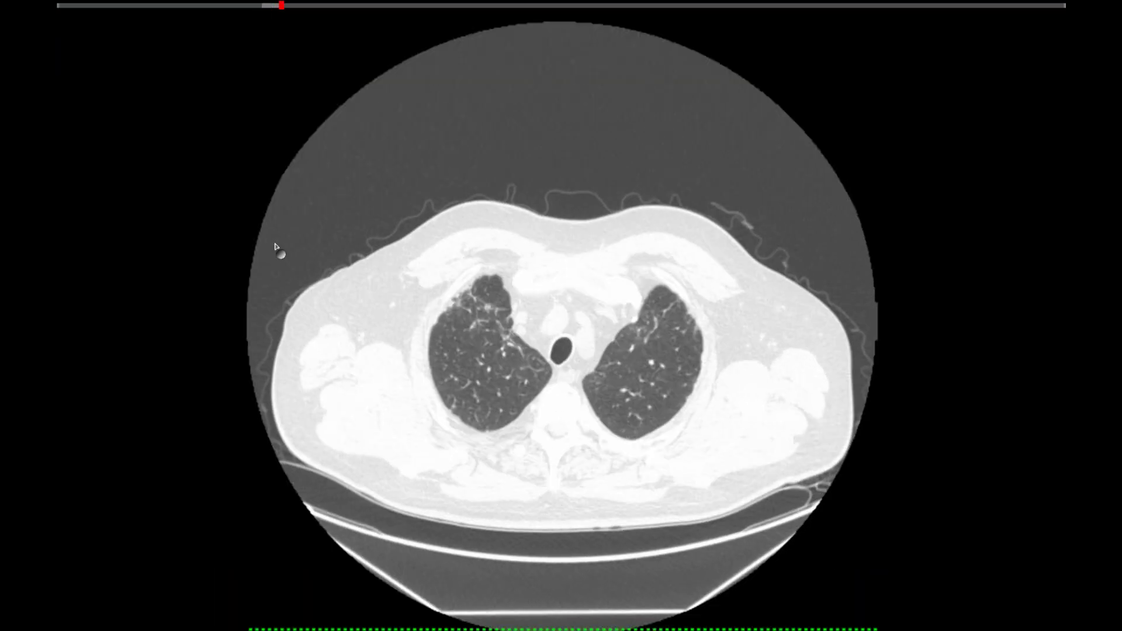
{"action": "scroll", "coordinate": [277, 246], "scroll_direction": "down", "scroll_amount": 7}
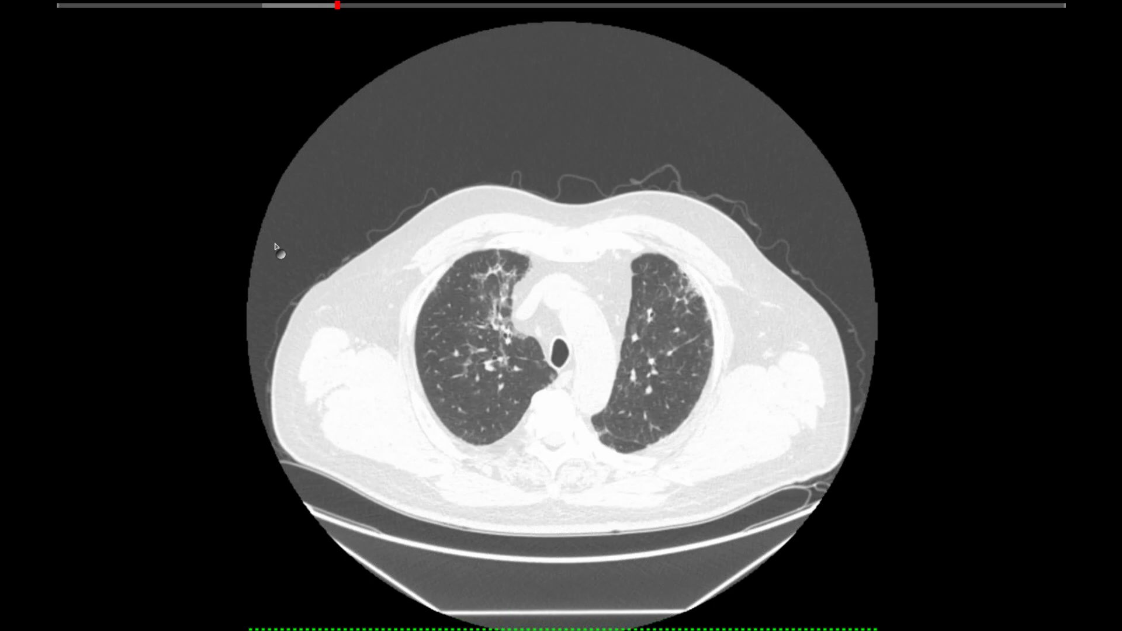
{"action": "scroll", "coordinate": [277, 247], "scroll_direction": "down", "scroll_amount": 10}
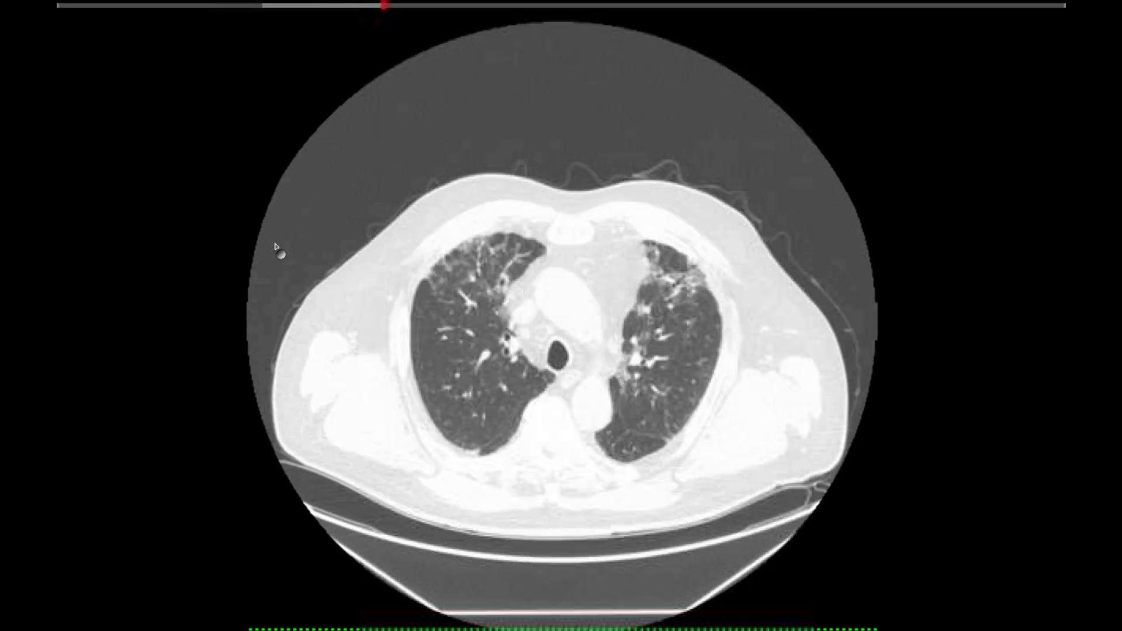
{"action": "scroll", "coordinate": [277, 247], "scroll_direction": "down", "scroll_amount": 13}
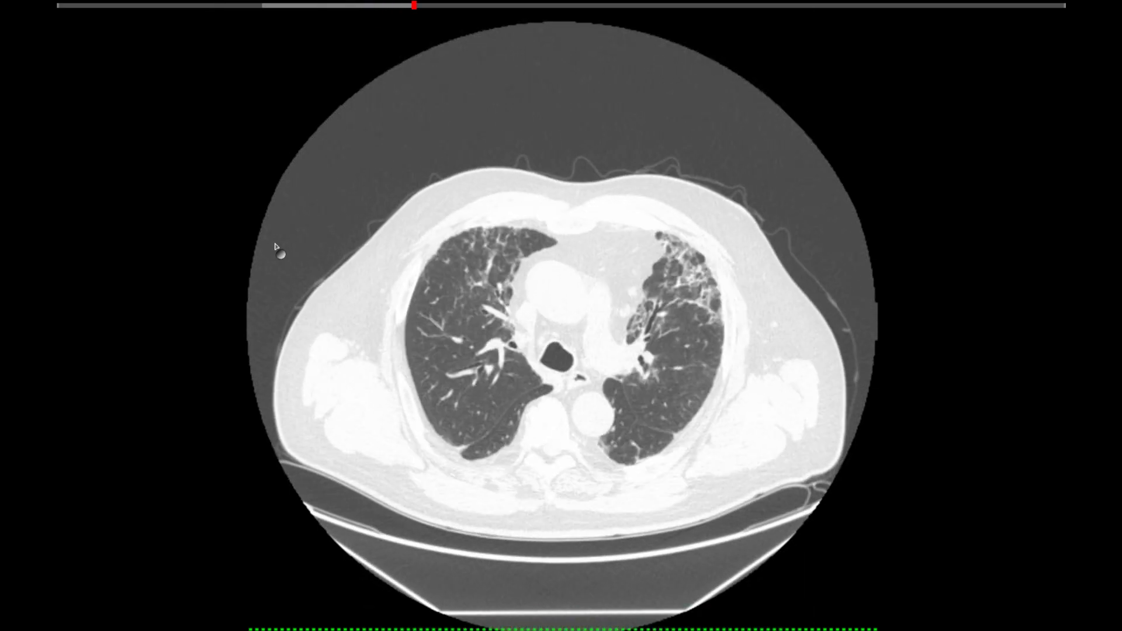
{"action": "scroll", "coordinate": [277, 246], "scroll_direction": "down", "scroll_amount": 6}
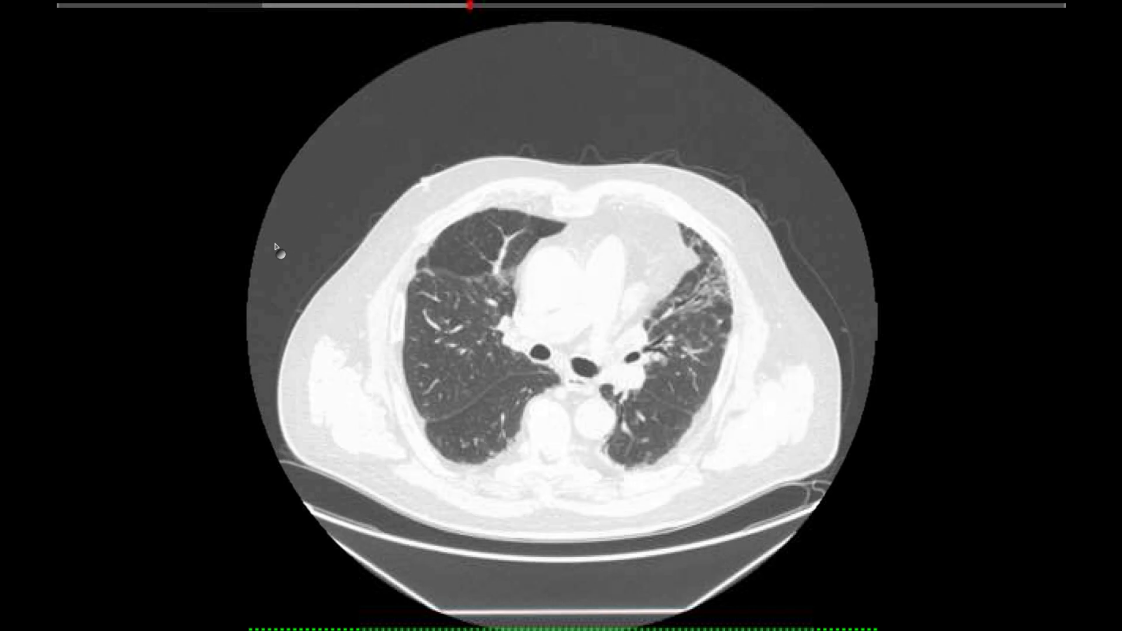
{"action": "scroll", "coordinate": [277, 247], "scroll_direction": "down", "scroll_amount": 14}
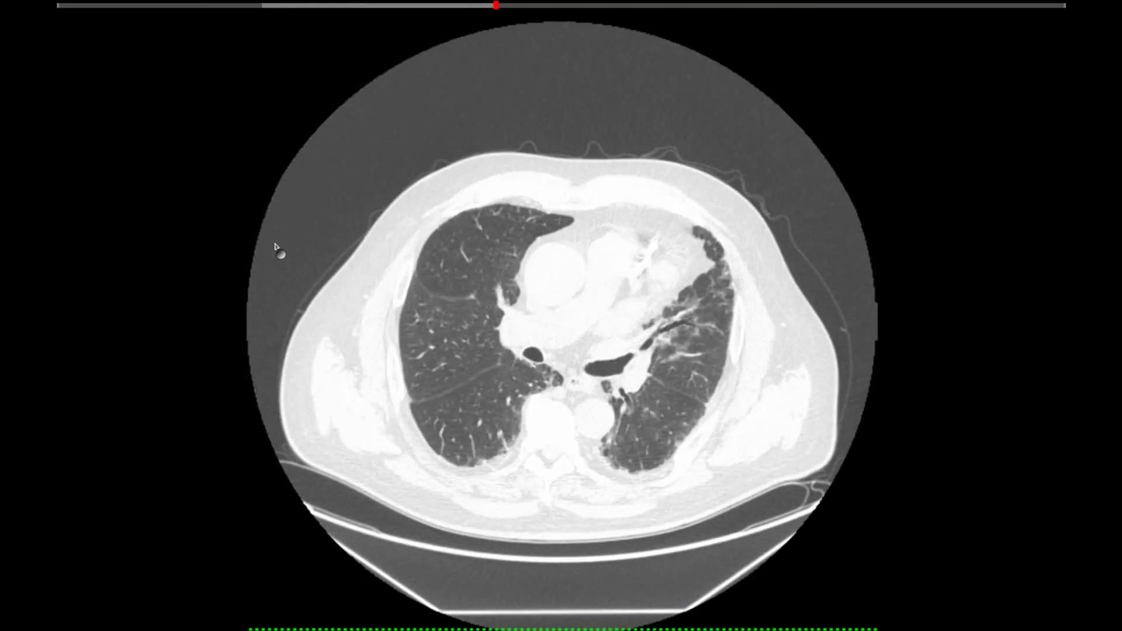
{"action": "scroll", "coordinate": [277, 247], "scroll_direction": "down", "scroll_amount": 5}
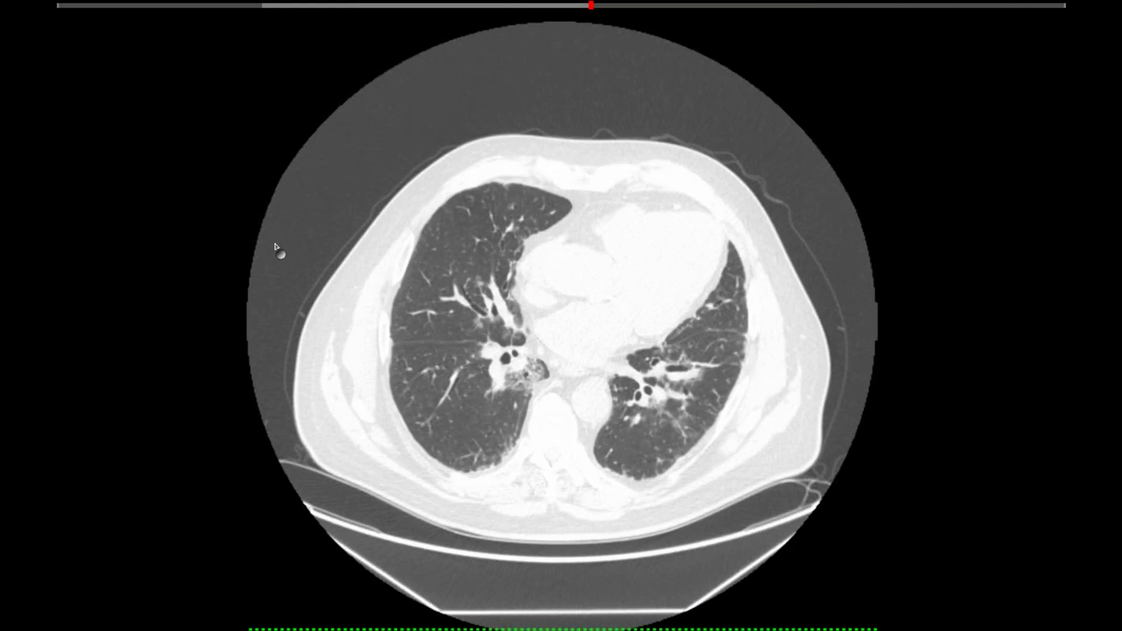
Examine the lower lungs for reticulation and septal thickening, from the inferior pulmonary veins down to the posterior lung bases
{"action": "scroll", "coordinate": [277, 246], "scroll_direction": "down", "scroll_amount": 6}
{"action": "scroll", "coordinate": [277, 247], "scroll_direction": "down", "scroll_amount": 4}
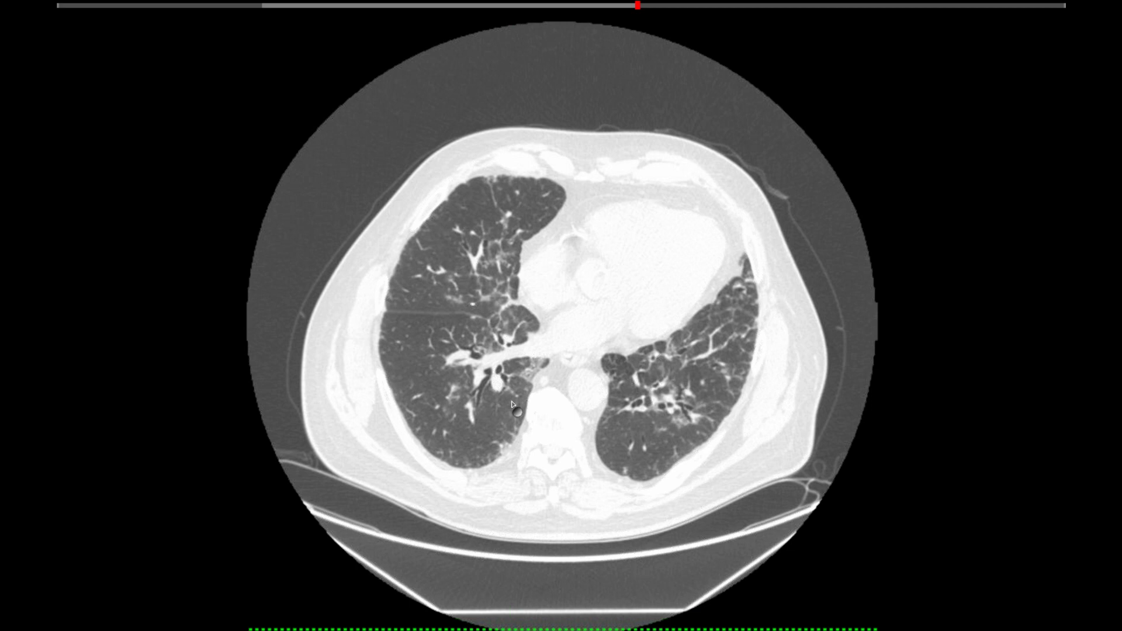
{"action": "scroll", "coordinate": [511, 401], "scroll_direction": "down", "scroll_amount": 7}
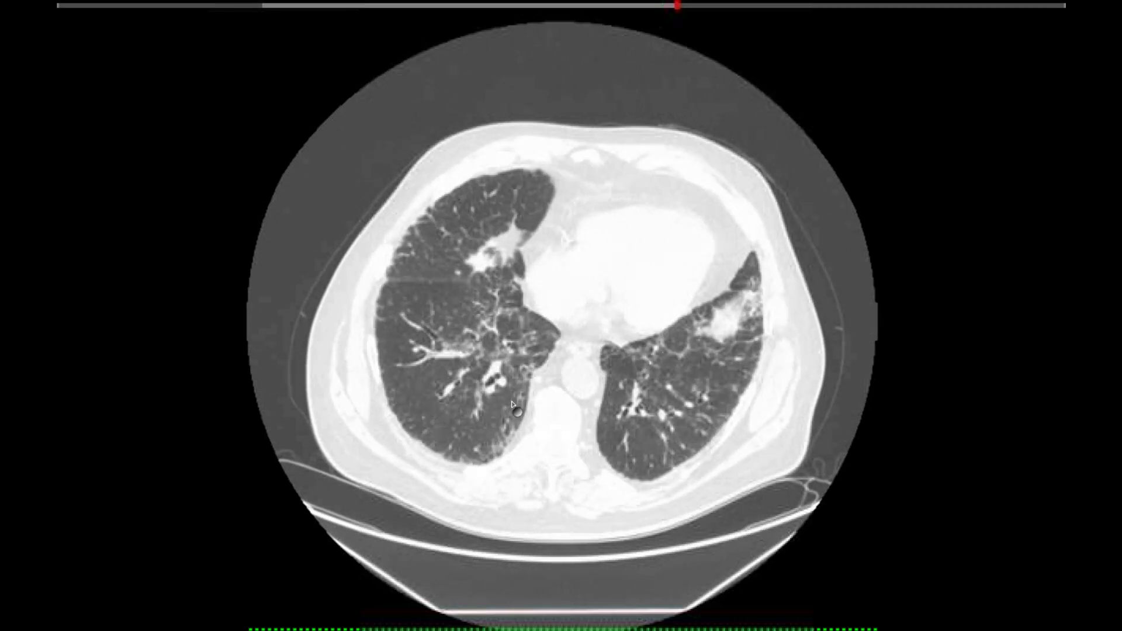
{"action": "scroll", "coordinate": [512, 399], "scroll_direction": "down", "scroll_amount": 3}
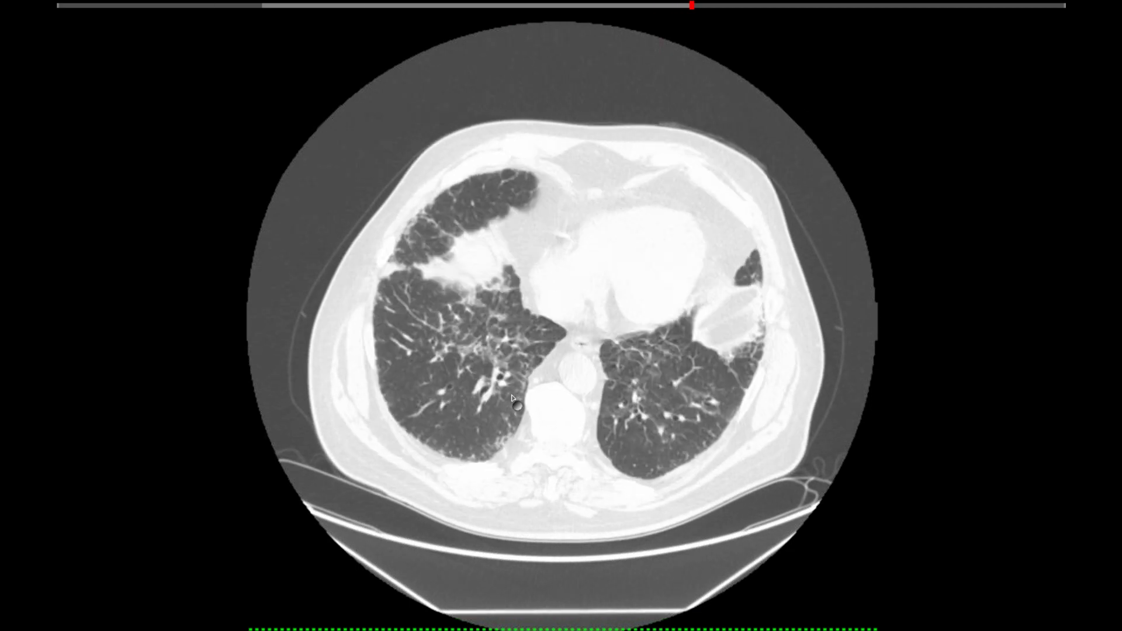
{"action": "scroll", "coordinate": [461, 365], "scroll_direction": "down", "scroll_amount": 1}
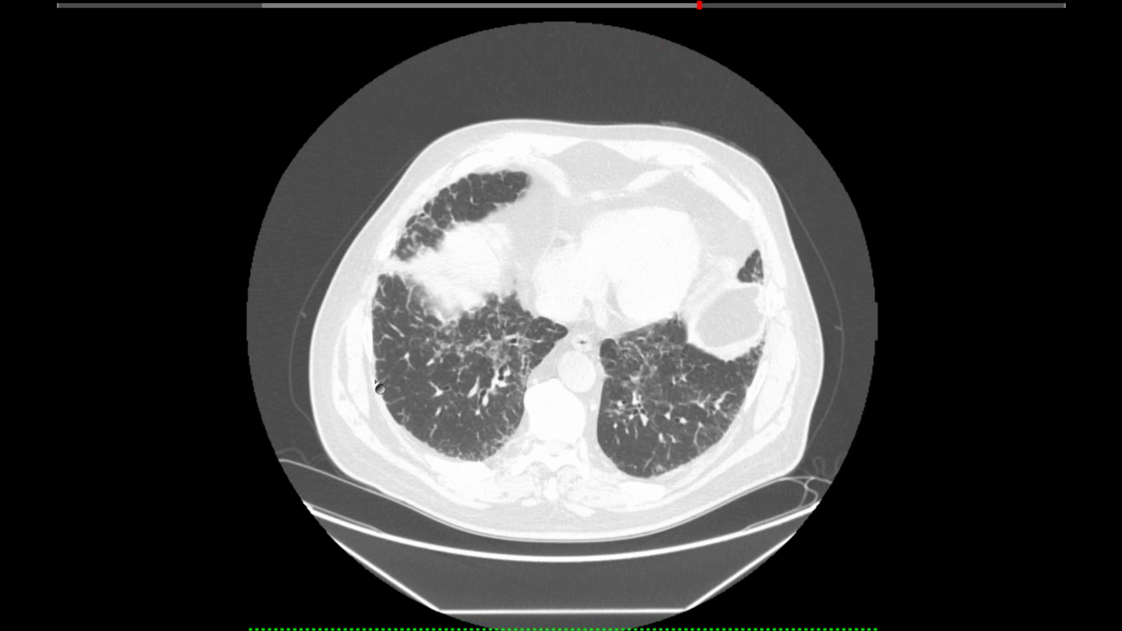
{"action": "scroll", "coordinate": [378, 386], "scroll_direction": "down", "scroll_amount": 7}
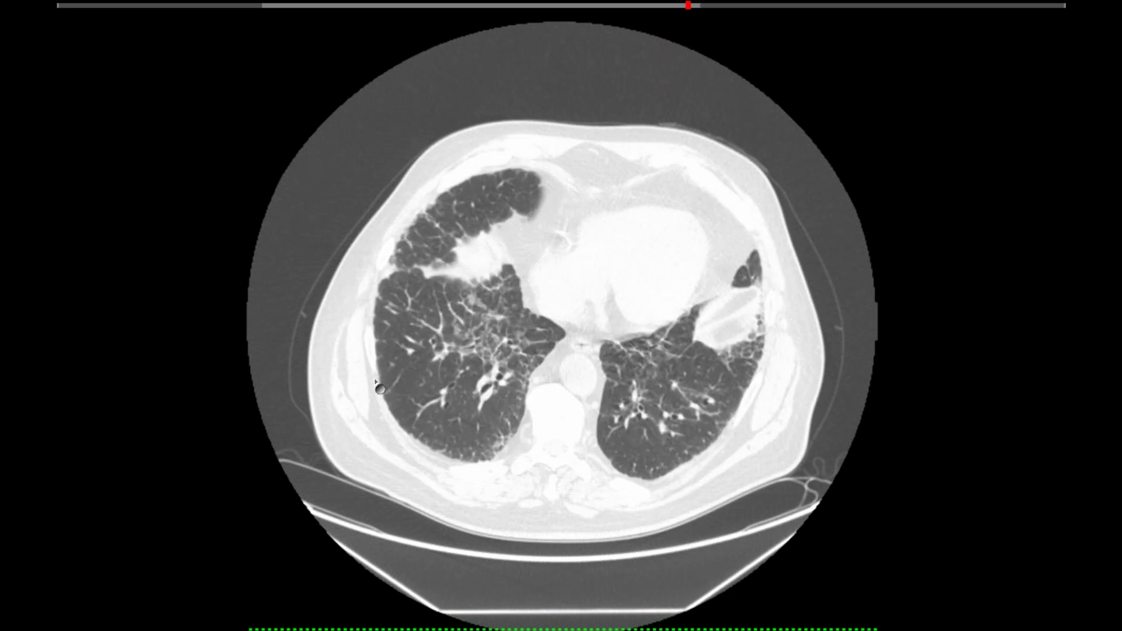
{"action": "scroll", "coordinate": [377, 386], "scroll_direction": "down", "scroll_amount": 9}
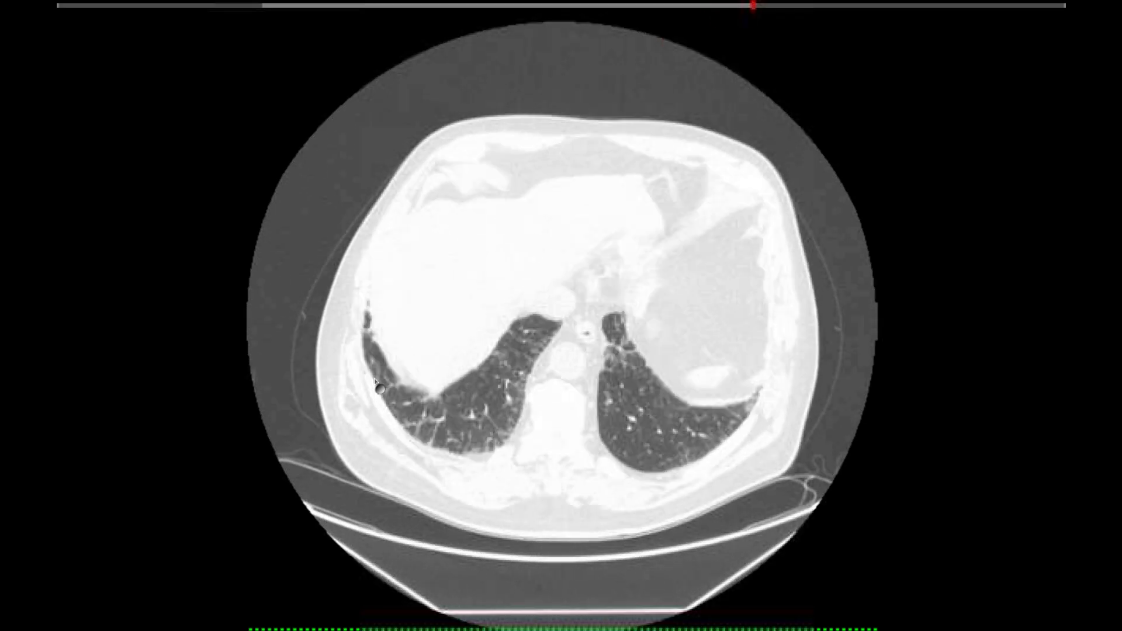
{"action": "scroll", "coordinate": [377, 386], "scroll_direction": "down", "scroll_amount": 1}
Recheck the fibrotic changes from the lung bases back up to the hila in the THIN LUNG series
{"action": "scroll", "coordinate": [377, 385], "scroll_direction": "up", "scroll_amount": 4}
{"action": "scroll", "coordinate": [377, 385], "scroll_direction": "up", "scroll_amount": 7}
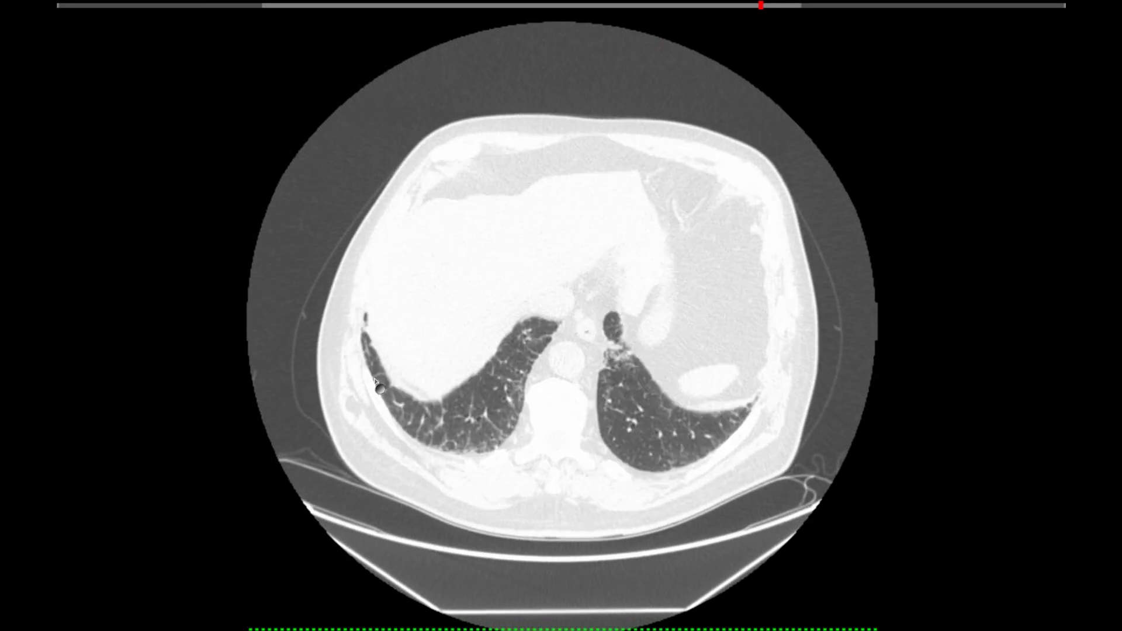
{"action": "scroll", "coordinate": [377, 386], "scroll_direction": "up", "scroll_amount": 4}
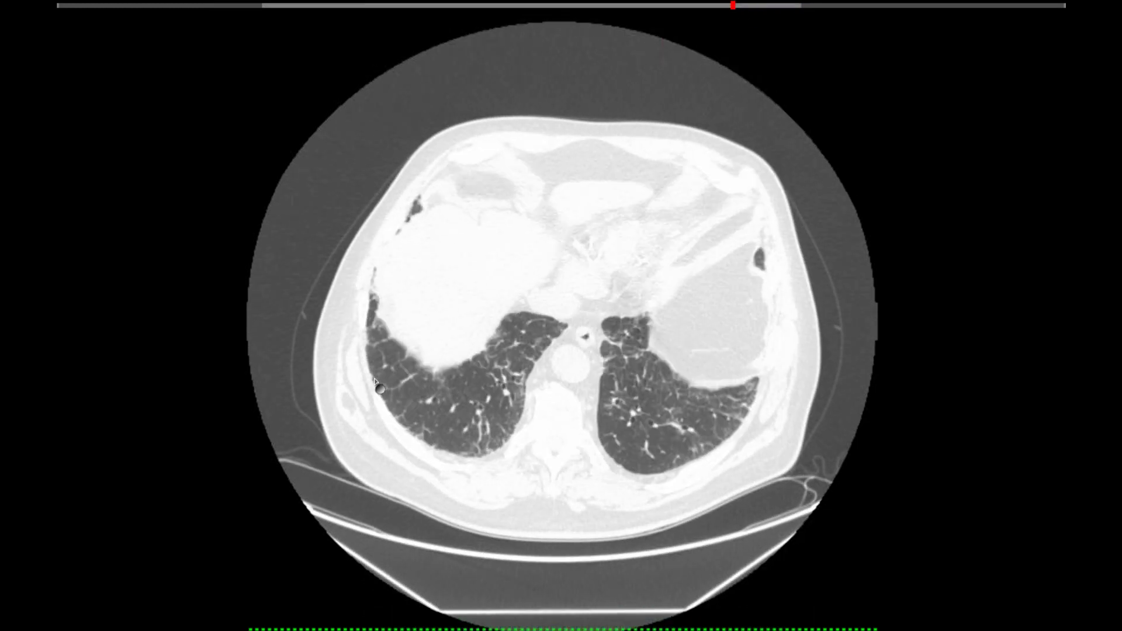
{"action": "scroll", "coordinate": [377, 385], "scroll_direction": "up", "scroll_amount": 2}
{"action": "scroll", "coordinate": [377, 385], "scroll_direction": "up", "scroll_amount": 5}
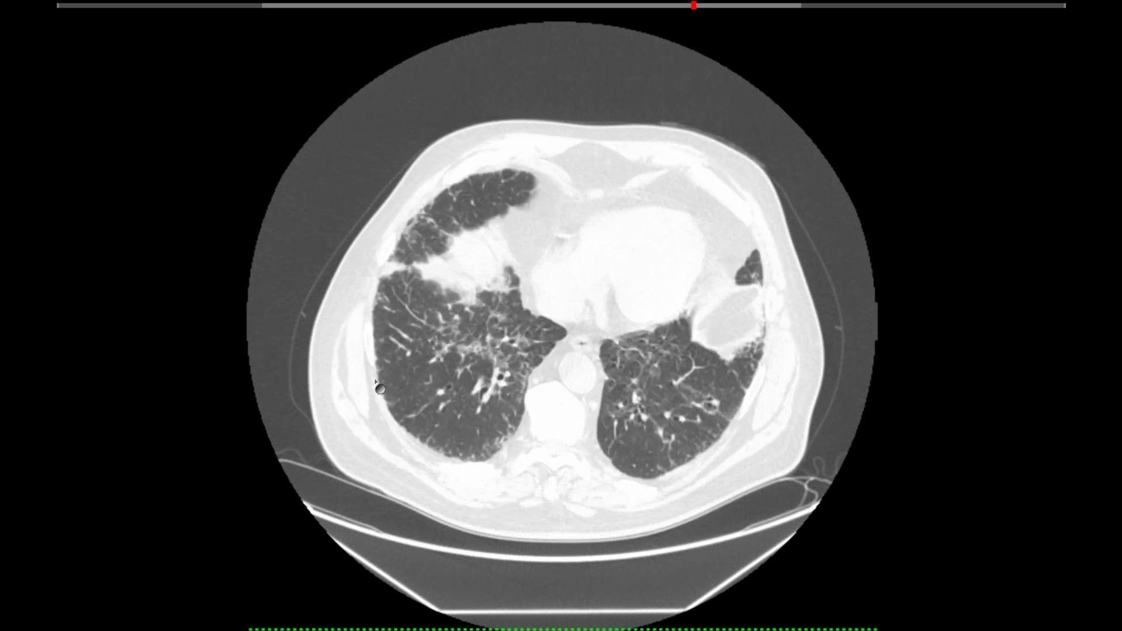
{"action": "scroll", "coordinate": [377, 385], "scroll_direction": "up", "scroll_amount": 4}
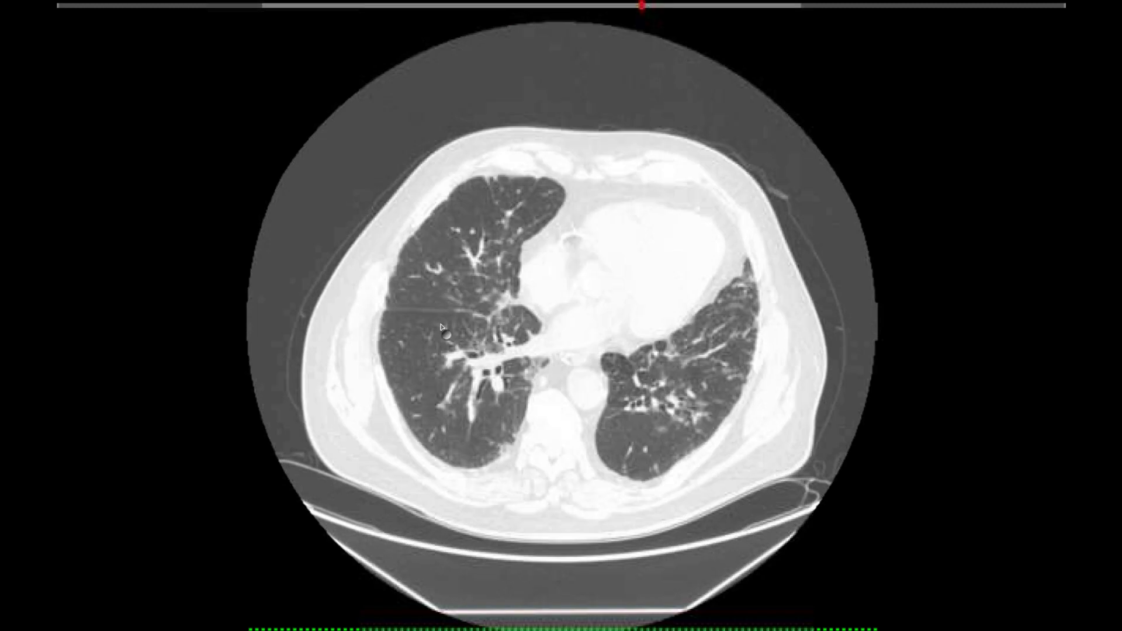
{"action": "scroll", "coordinate": [441, 328], "scroll_direction": "up", "scroll_amount": 6}
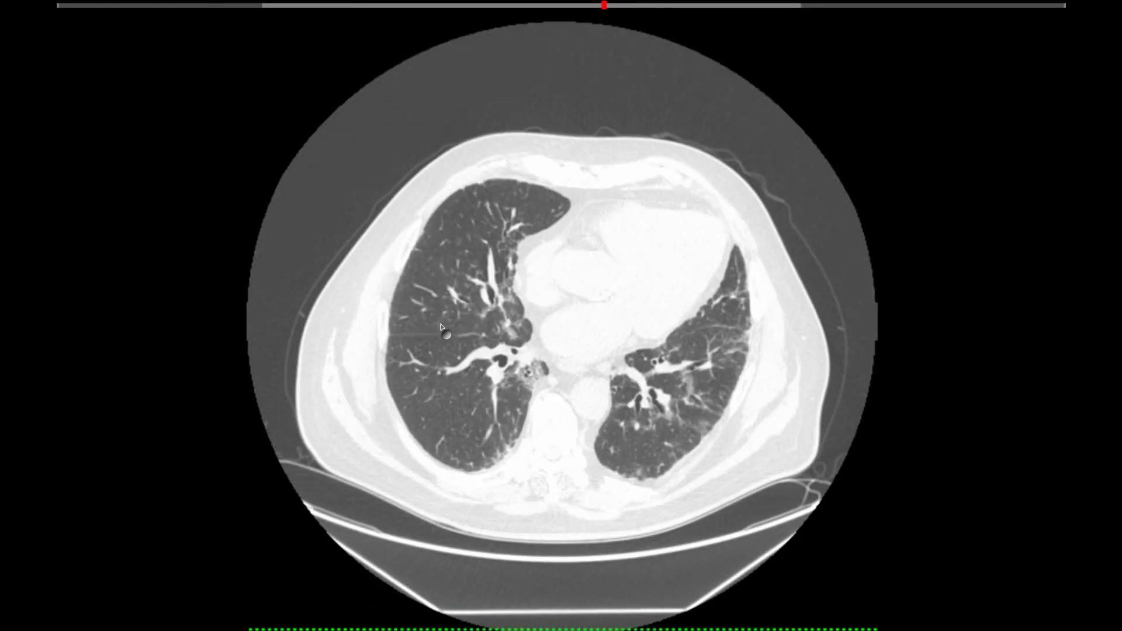
{"action": "scroll", "coordinate": [442, 328], "scroll_direction": "up", "scroll_amount": 10}
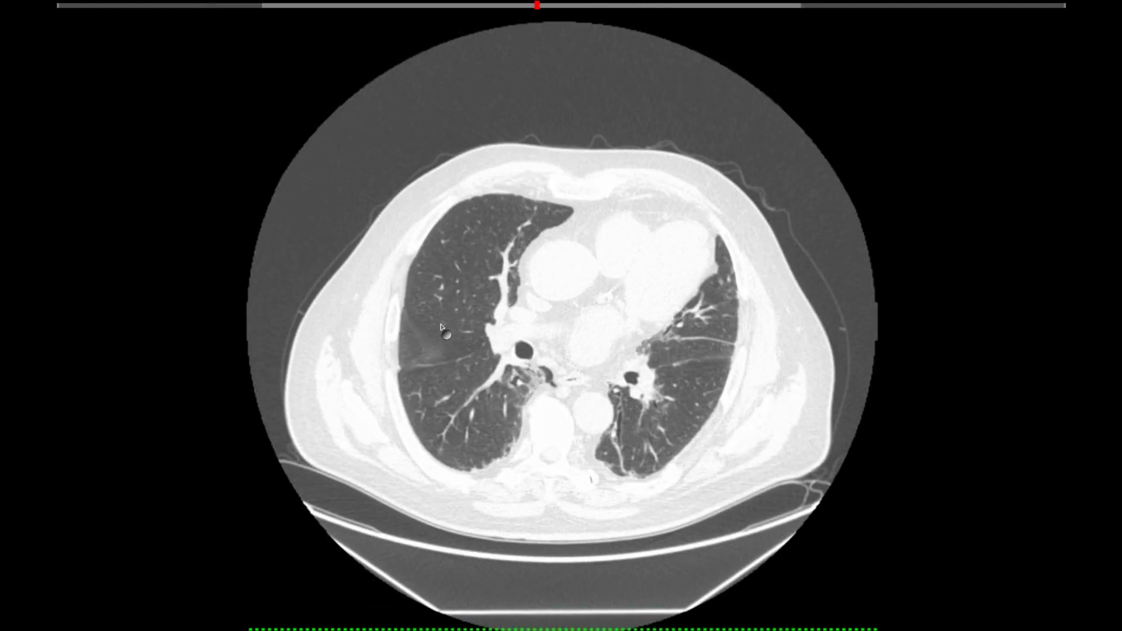
Examine the lungs for fibrosis in the THIN LUNG series, from the lower hila up to the anterior upper lobes
{"action": "scroll", "coordinate": [442, 328], "scroll_direction": "up", "scroll_amount": 3}
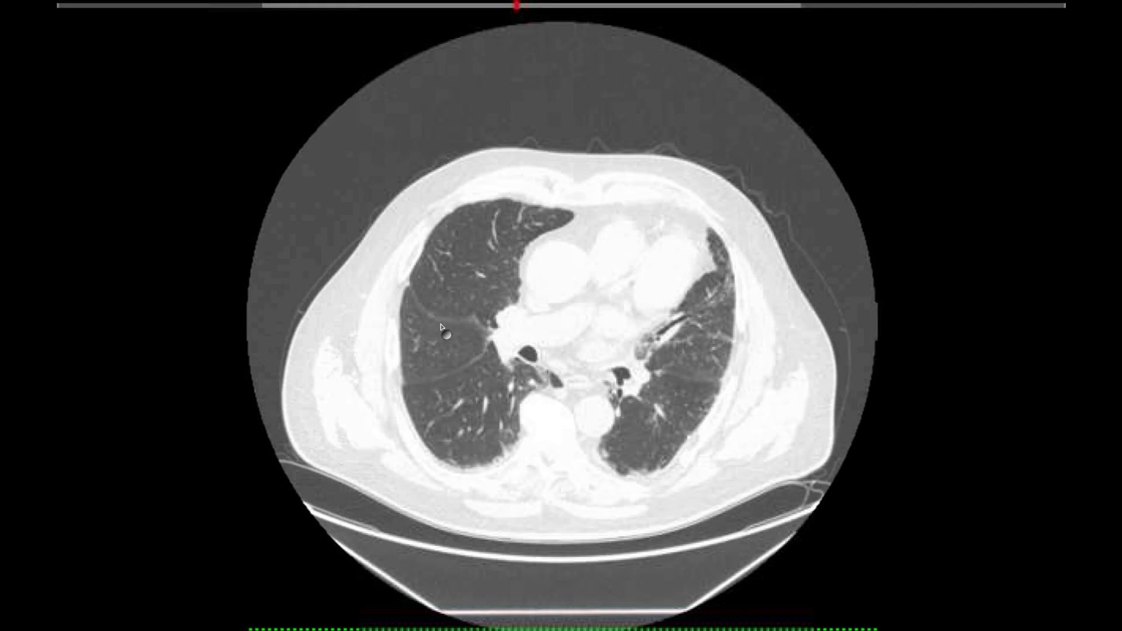
{"action": "scroll", "coordinate": [442, 329], "scroll_direction": "up", "scroll_amount": 4}
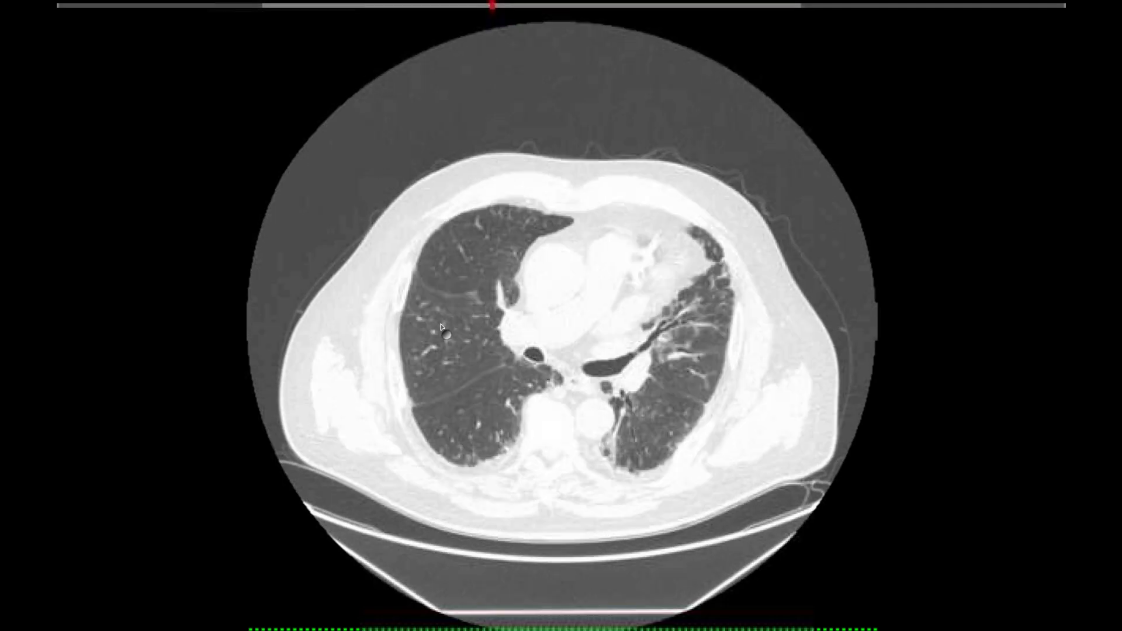
{"action": "scroll", "coordinate": [442, 328], "scroll_direction": "up", "scroll_amount": 3}
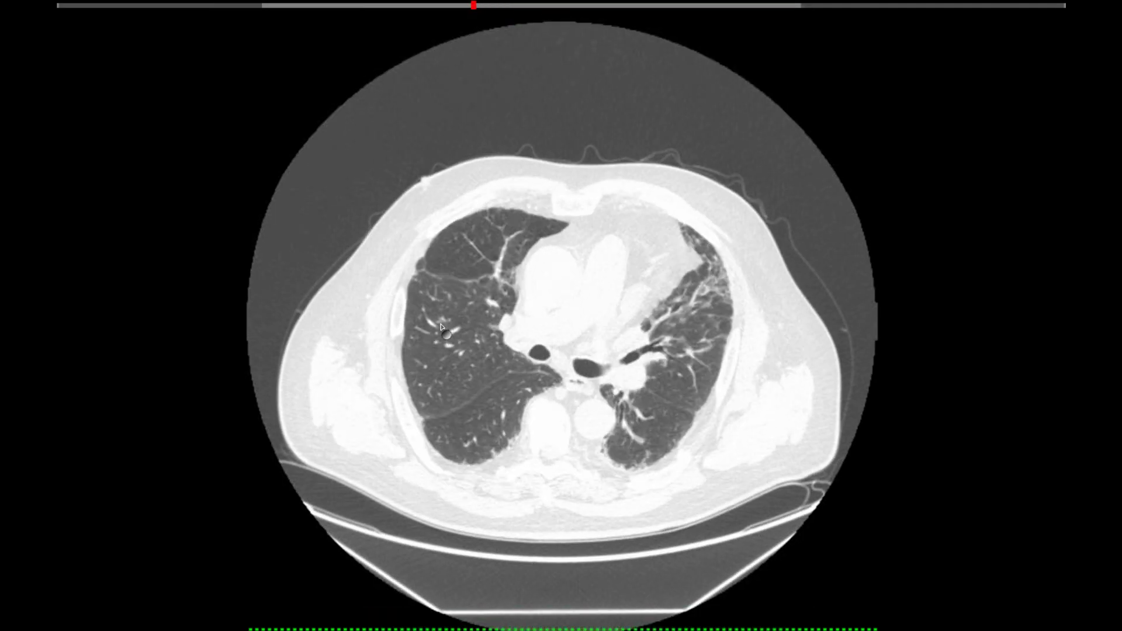
{"action": "scroll", "coordinate": [442, 329], "scroll_direction": "up", "scroll_amount": 5}
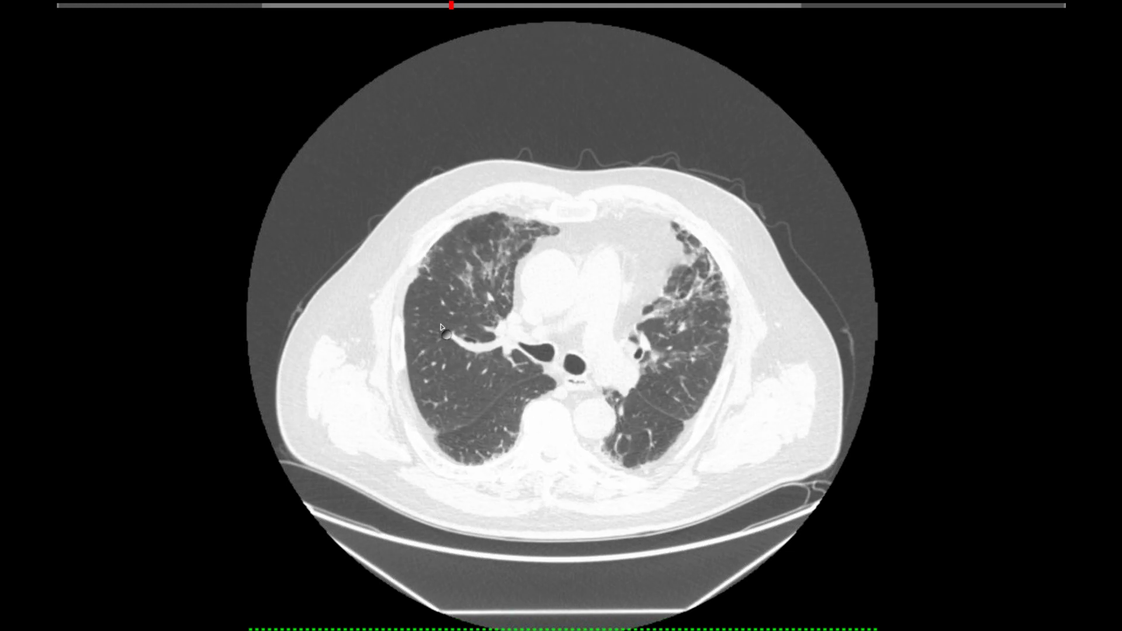
{"action": "scroll", "coordinate": [441, 328], "scroll_direction": "up", "scroll_amount": 4}
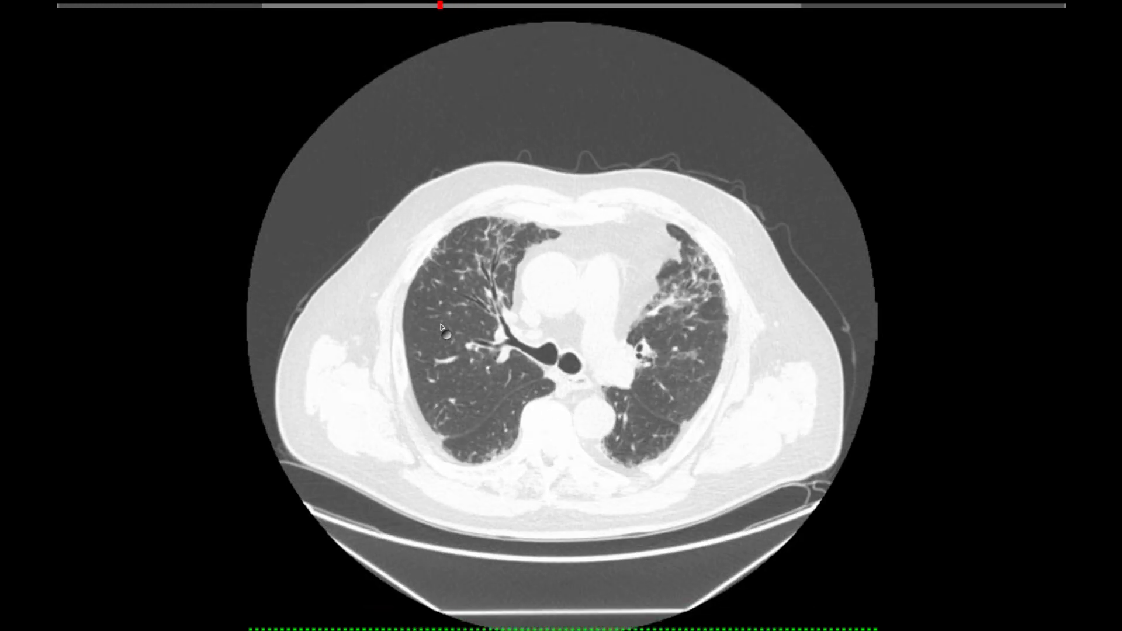
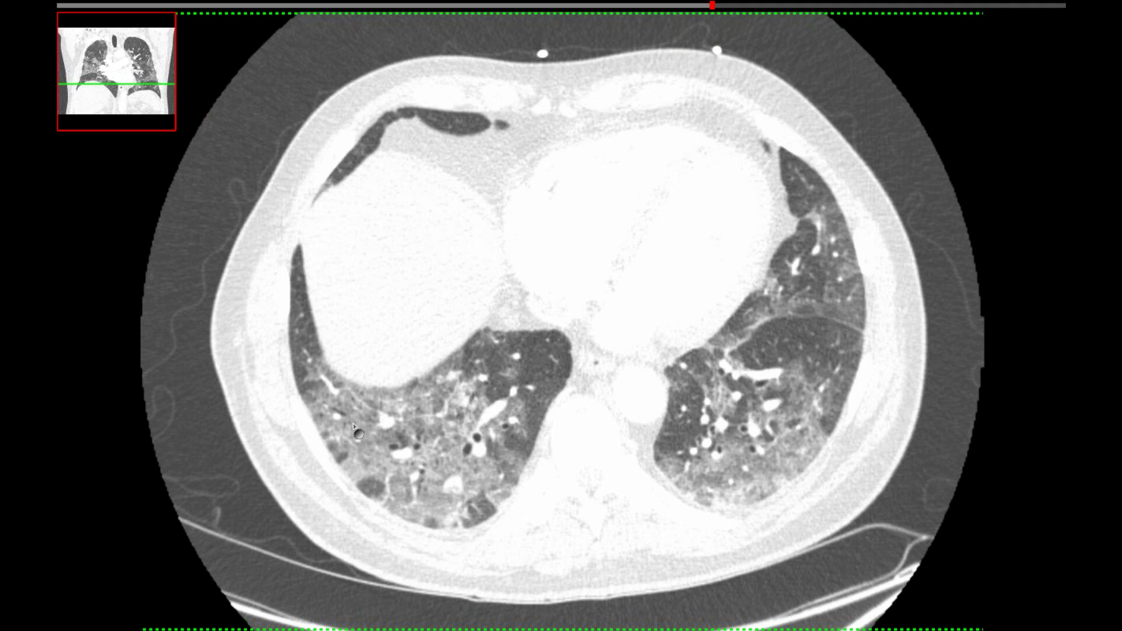
Examine the ground-glass opacities for tiny cysts in the Covid-19 case's THIN LUNG CTA series, from the lung bases up to the inferior pulmonary veins
{"action": "scroll", "coordinate": [354, 427], "scroll_direction": "up", "scroll_amount": 5}
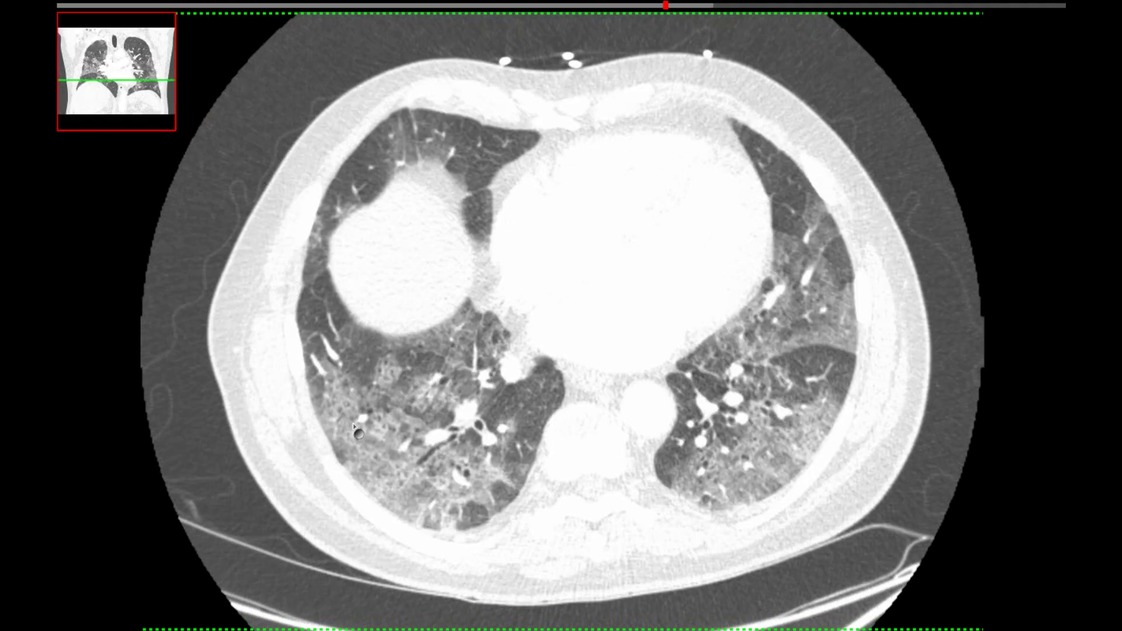
{"action": "scroll", "coordinate": [354, 427], "scroll_direction": "up", "scroll_amount": 2}
{"action": "scroll", "coordinate": [354, 427], "scroll_direction": "up", "scroll_amount": 3}
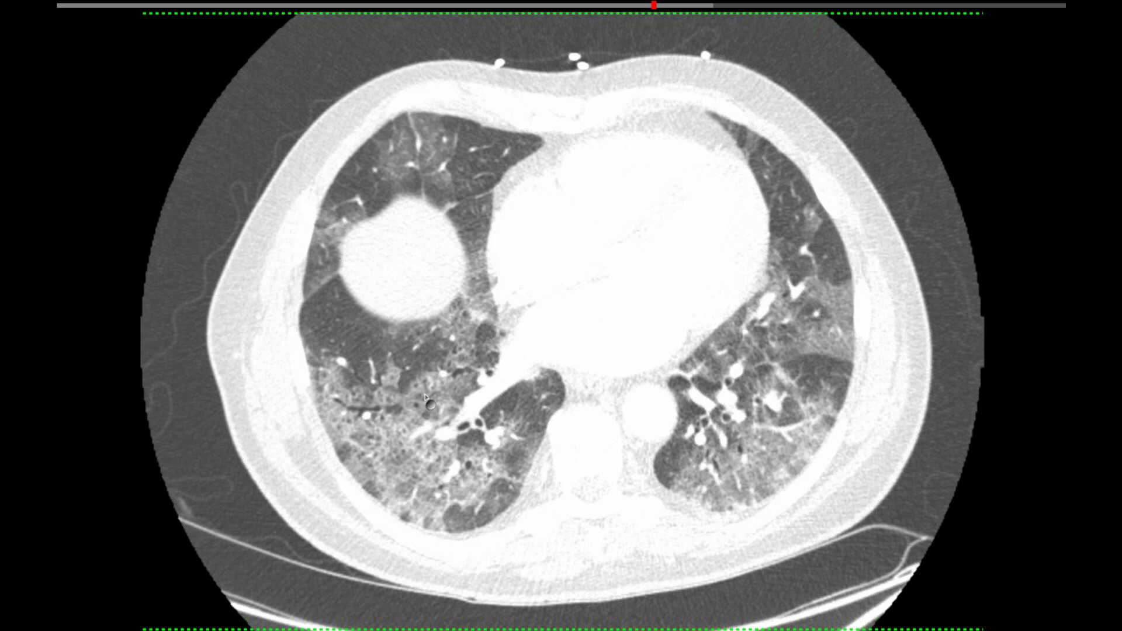
{"action": "scroll", "coordinate": [386, 447], "scroll_direction": "up", "scroll_amount": 3}
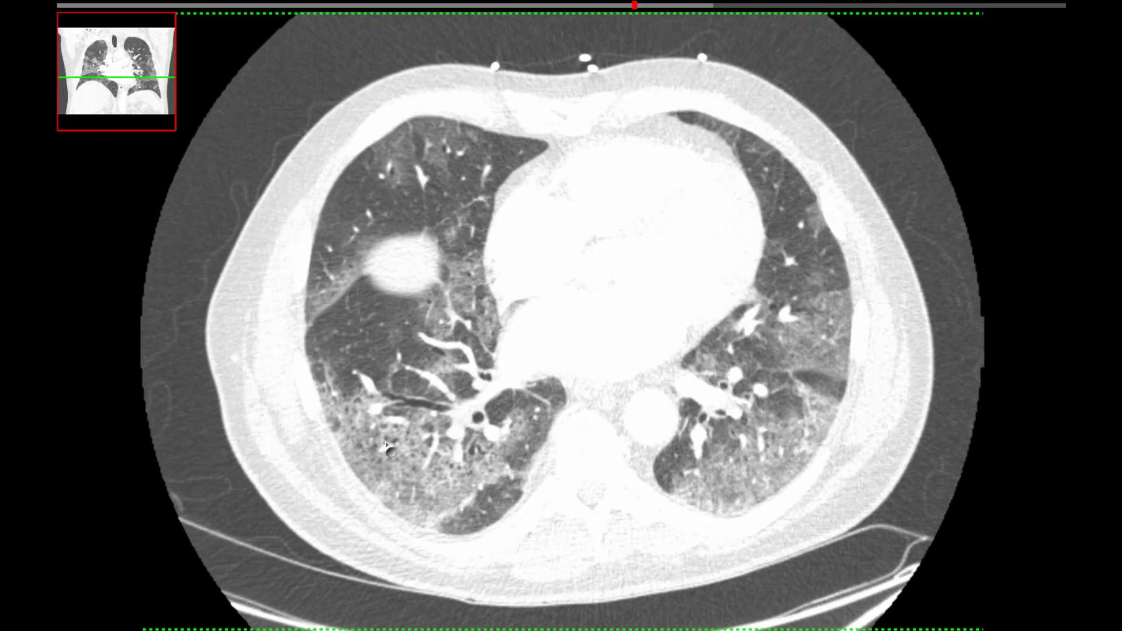
{"action": "scroll", "coordinate": [387, 446], "scroll_direction": "up", "scroll_amount": 1}
{"action": "scroll", "coordinate": [387, 446], "scroll_direction": "up", "scroll_amount": 3}
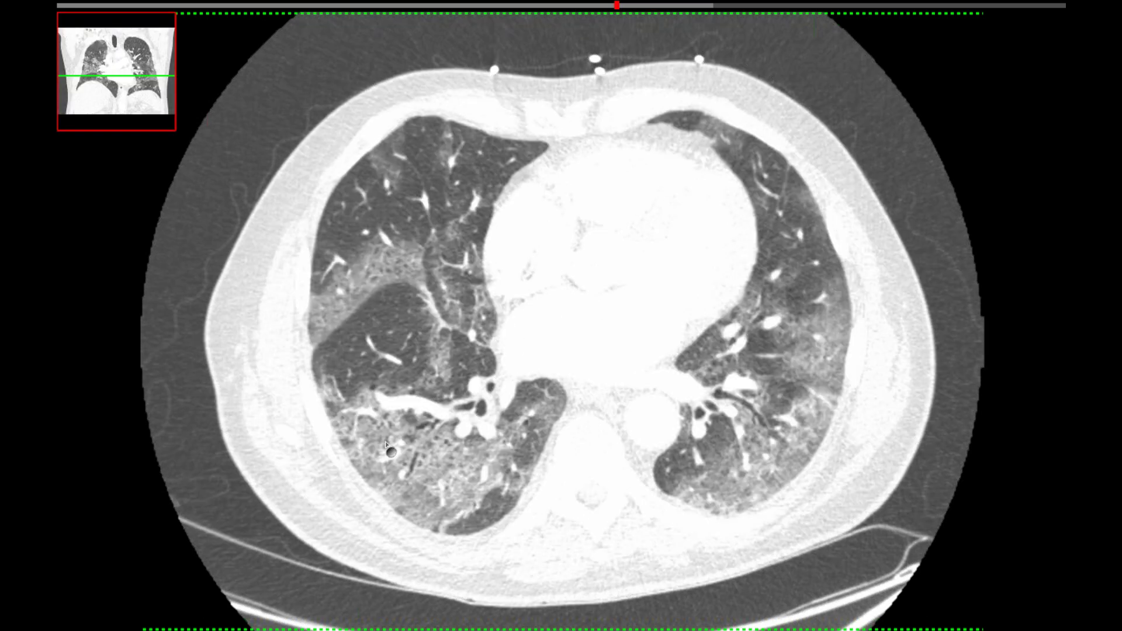
{"action": "scroll", "coordinate": [387, 446], "scroll_direction": "up", "scroll_amount": 2}
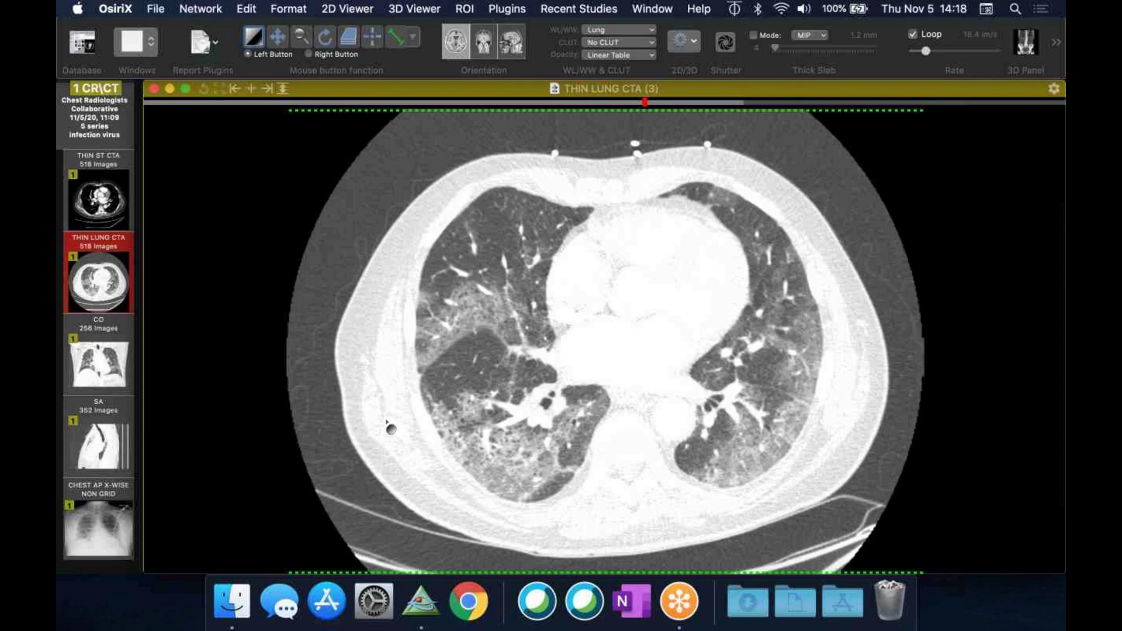
Close the Covid-19 study and open the THIN ST CTA series of the Giant Cell Arteritis With Aortitis case
{"action": "left_click", "coordinate": [155, 88]}
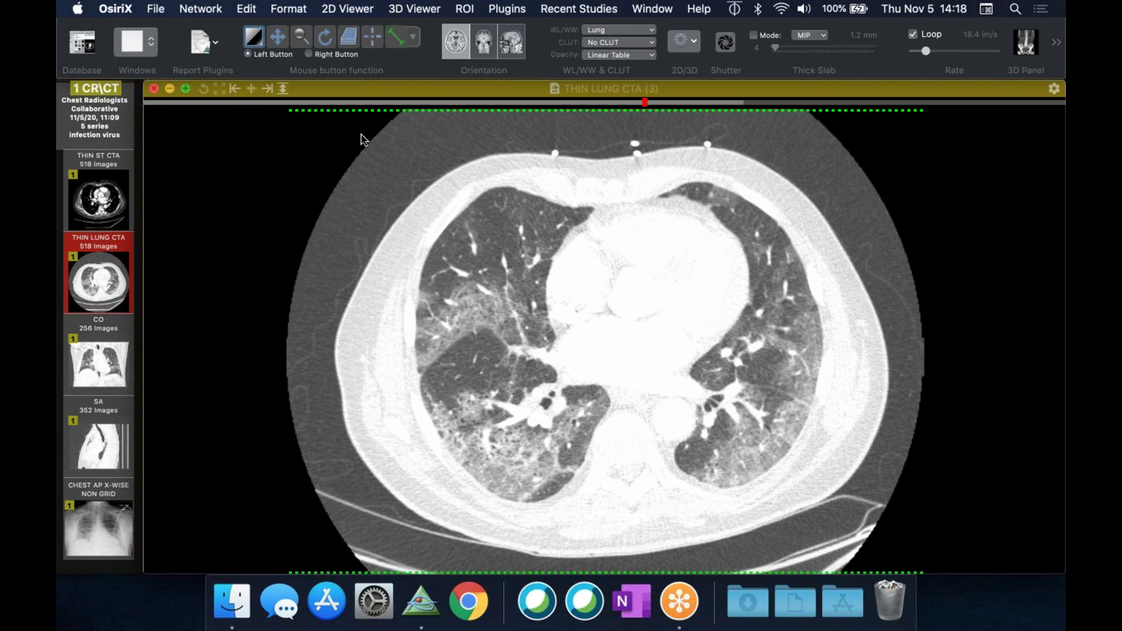
{"action": "left_click", "coordinate": [382, 143]}
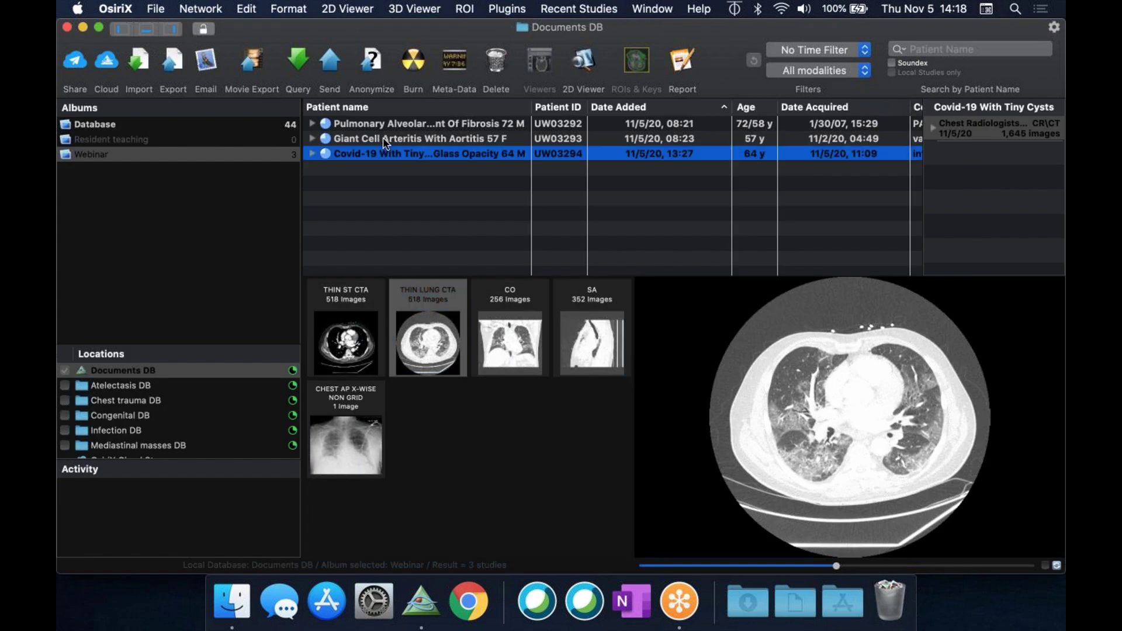
{"action": "left_click", "coordinate": [373, 320]}
{"action": "double_click", "coordinate": [373, 320]}
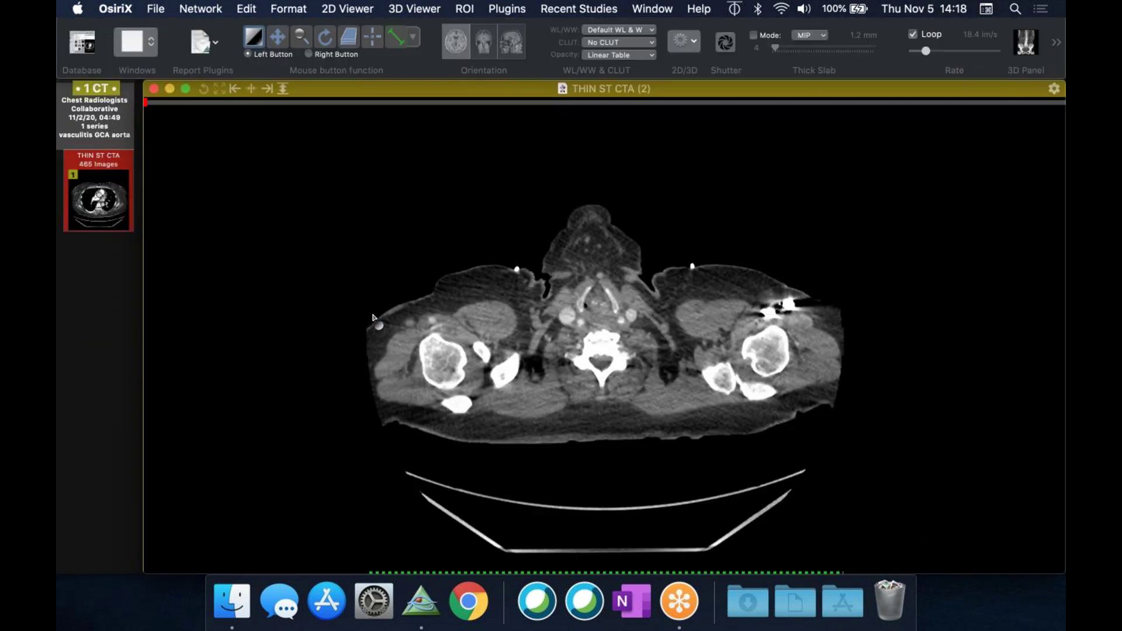
Examine the walls of the supra-aortic branch vessels on an enlarged image, from the lower neck down to the left brachiocephalic vein
{"action": "scroll", "coordinate": [469, 327], "scroll_direction": "down", "scroll_amount": 10}
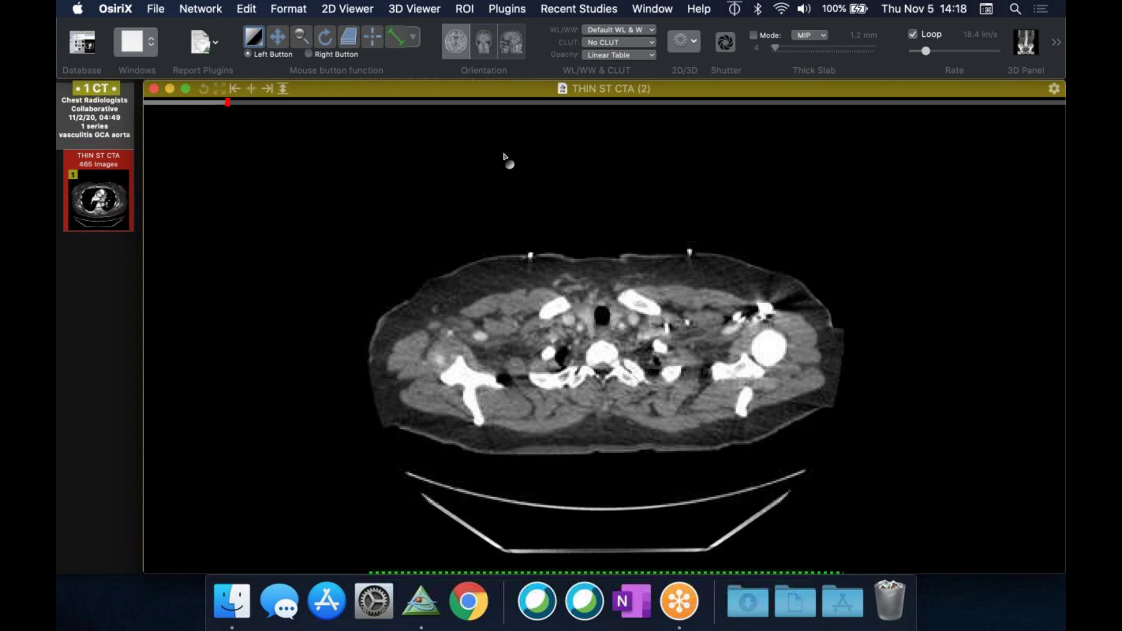
{"action": "left_click", "coordinate": [300, 37]}
{"action": "left_click_drag", "start_coordinate": [559, 285], "coordinate": [557, 272]}
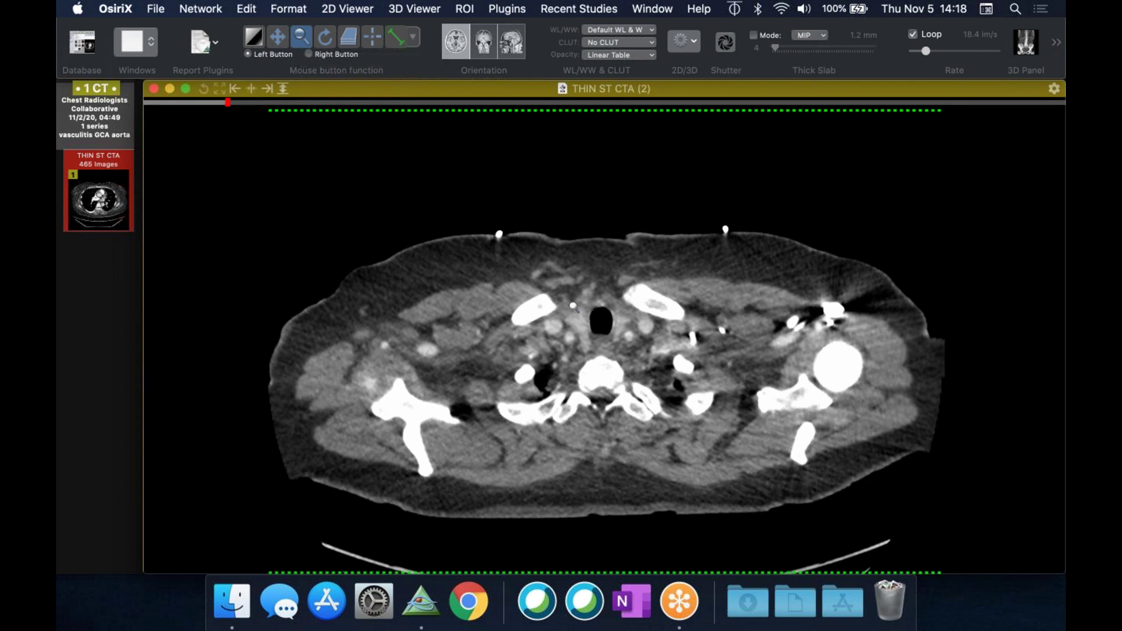
{"action": "scroll", "coordinate": [574, 305], "scroll_direction": "down", "scroll_amount": 4}
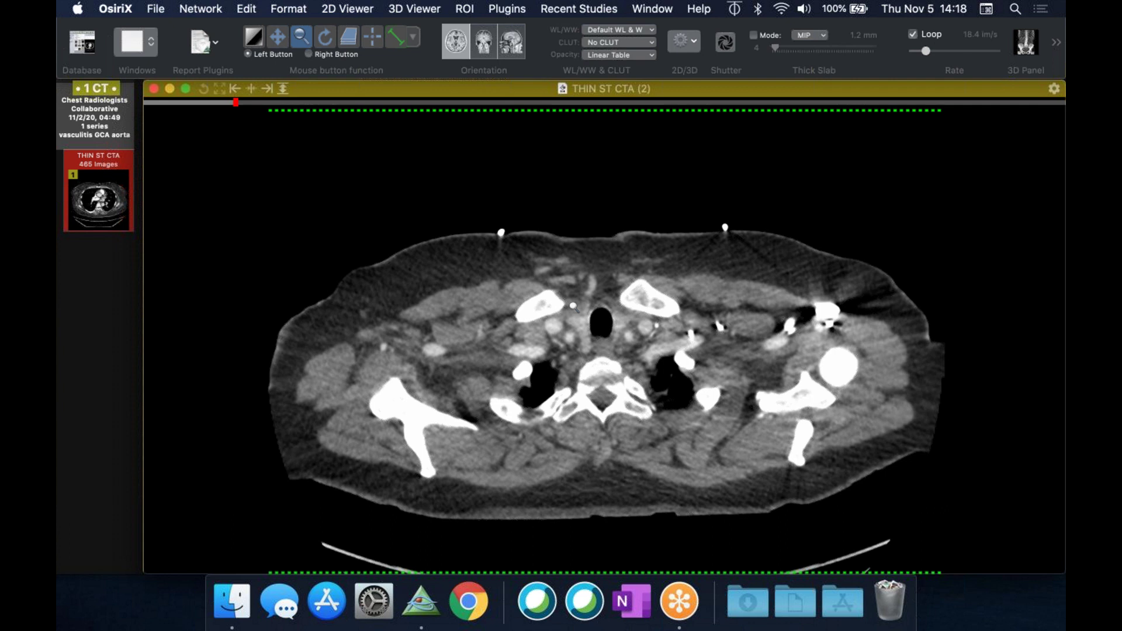
{"action": "scroll", "coordinate": [573, 306], "scroll_direction": "down", "scroll_amount": 6}
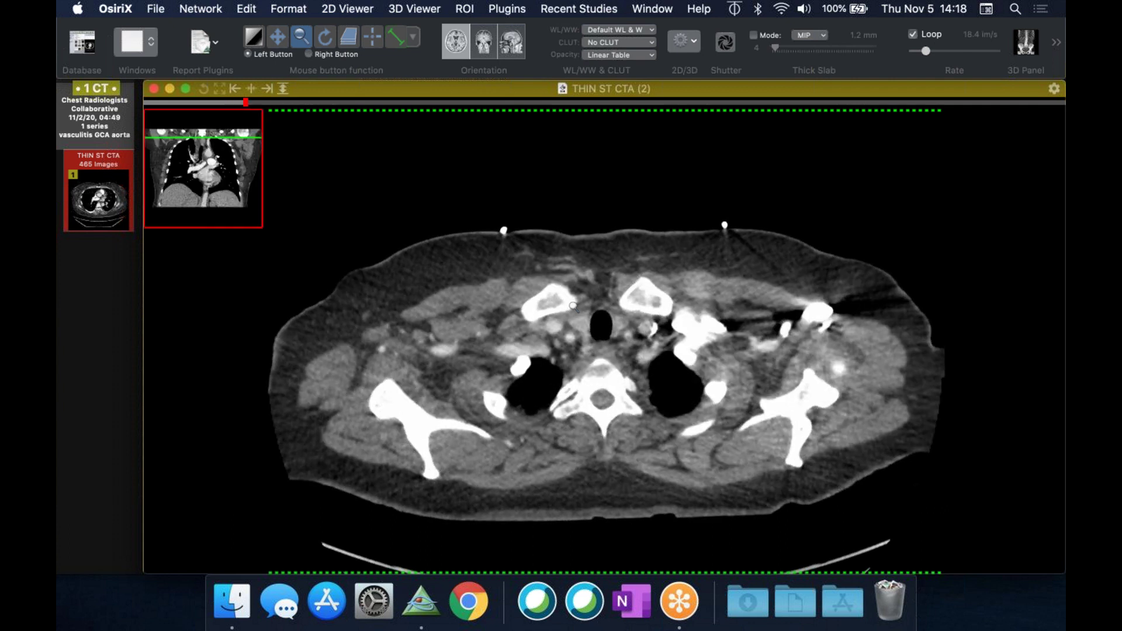
{"action": "scroll", "coordinate": [573, 306], "scroll_direction": "down", "scroll_amount": 1}
{"action": "scroll", "coordinate": [573, 306], "scroll_direction": "down", "scroll_amount": 2}
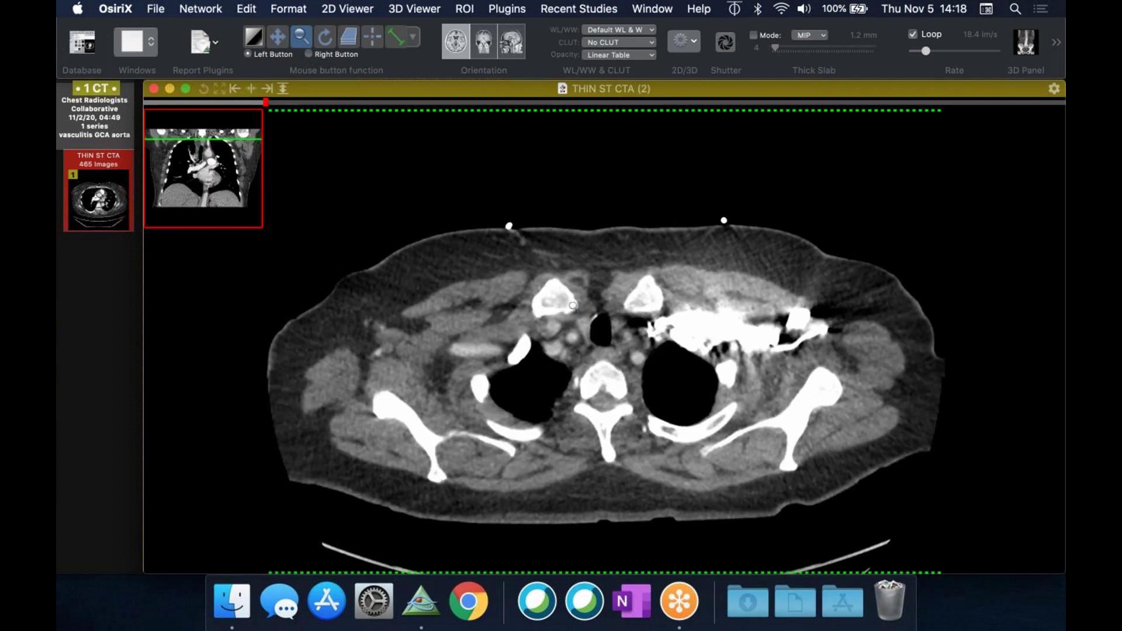
{"action": "scroll", "coordinate": [574, 305], "scroll_direction": "down", "scroll_amount": 2}
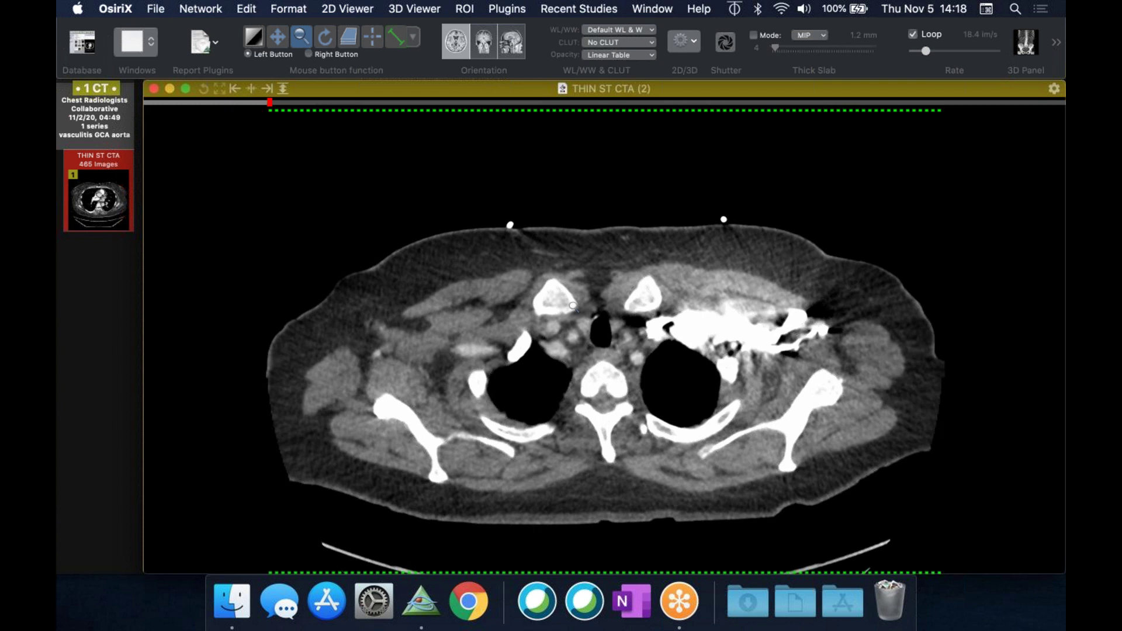
{"action": "scroll", "coordinate": [573, 306], "scroll_direction": "down", "scroll_amount": 15}
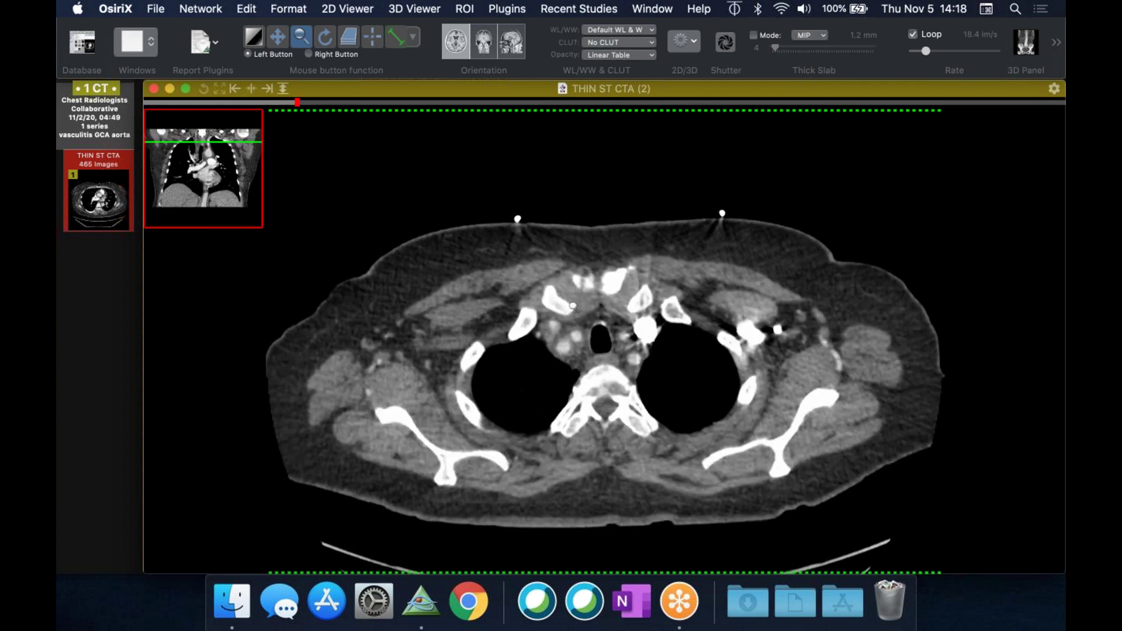
{"action": "scroll", "coordinate": [574, 306], "scroll_direction": "down", "scroll_amount": 9}
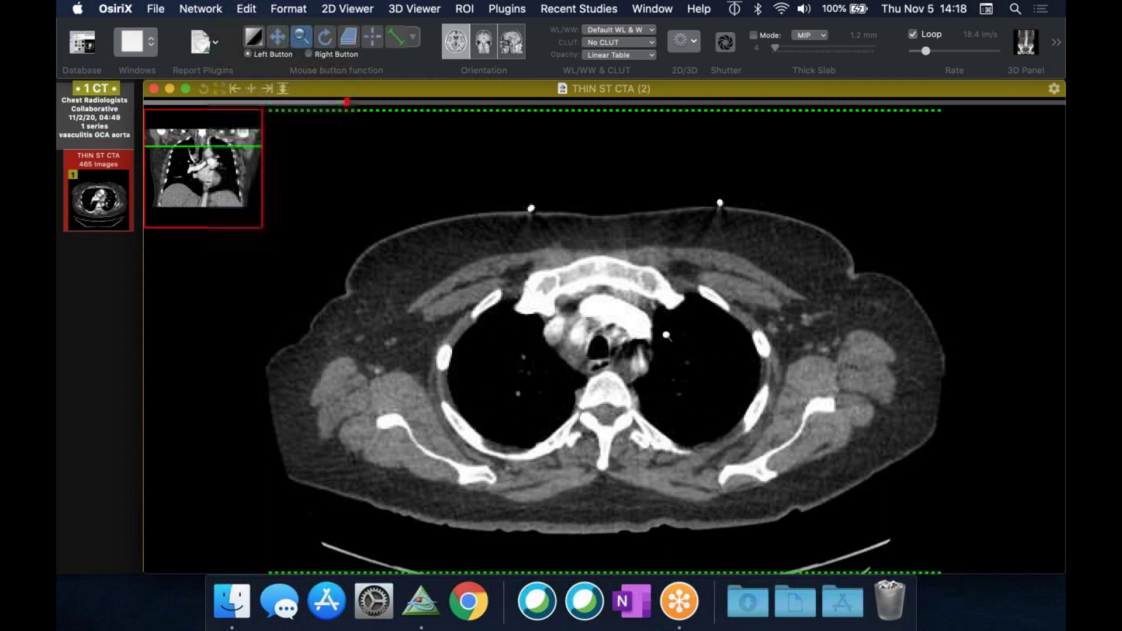
Examine the aortic arch wall and the branch vessel origins, continuing down to just below the arch
{"action": "scroll", "coordinate": [656, 356], "scroll_direction": "down", "scroll_amount": 12}
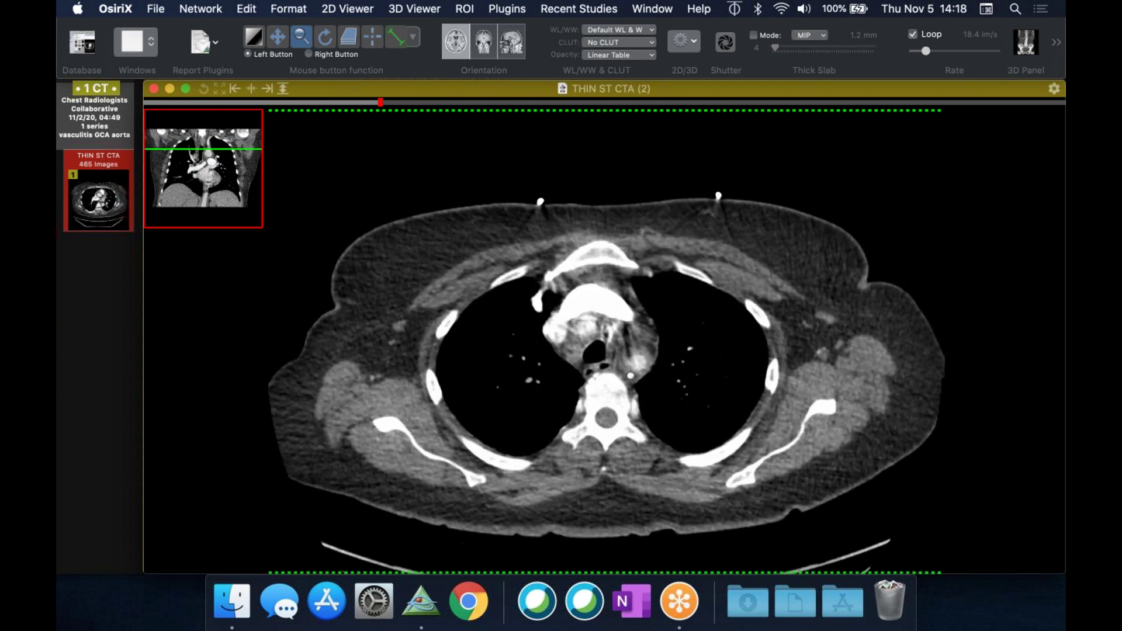
{"action": "scroll", "coordinate": [631, 376], "scroll_direction": "down", "scroll_amount": 5}
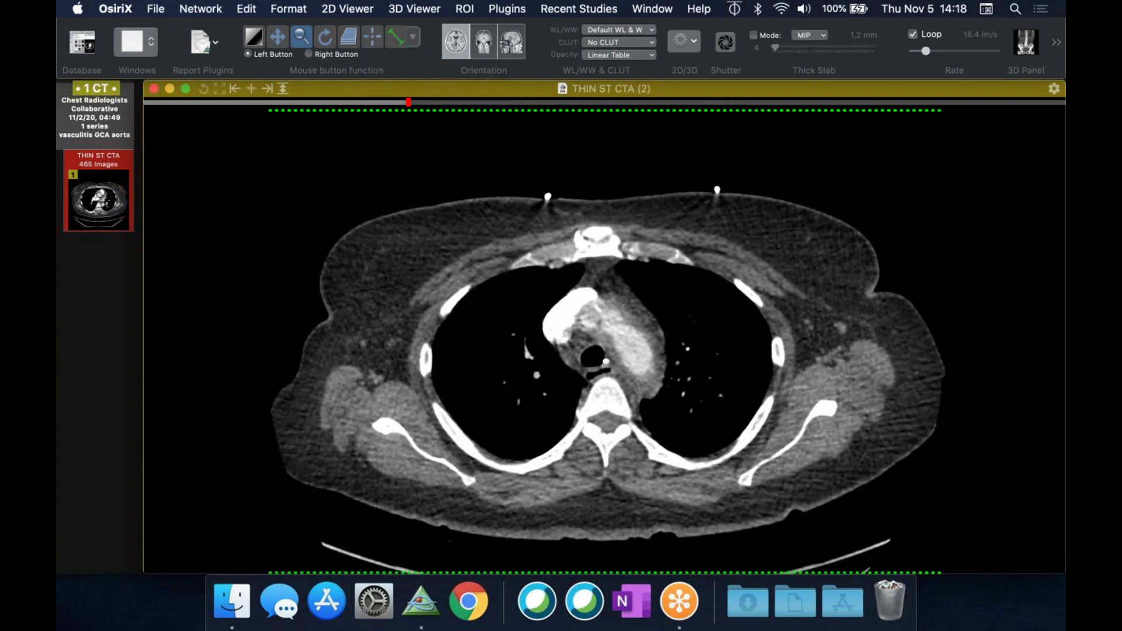
{"action": "scroll", "coordinate": [619, 371], "scroll_direction": "down", "scroll_amount": 6}
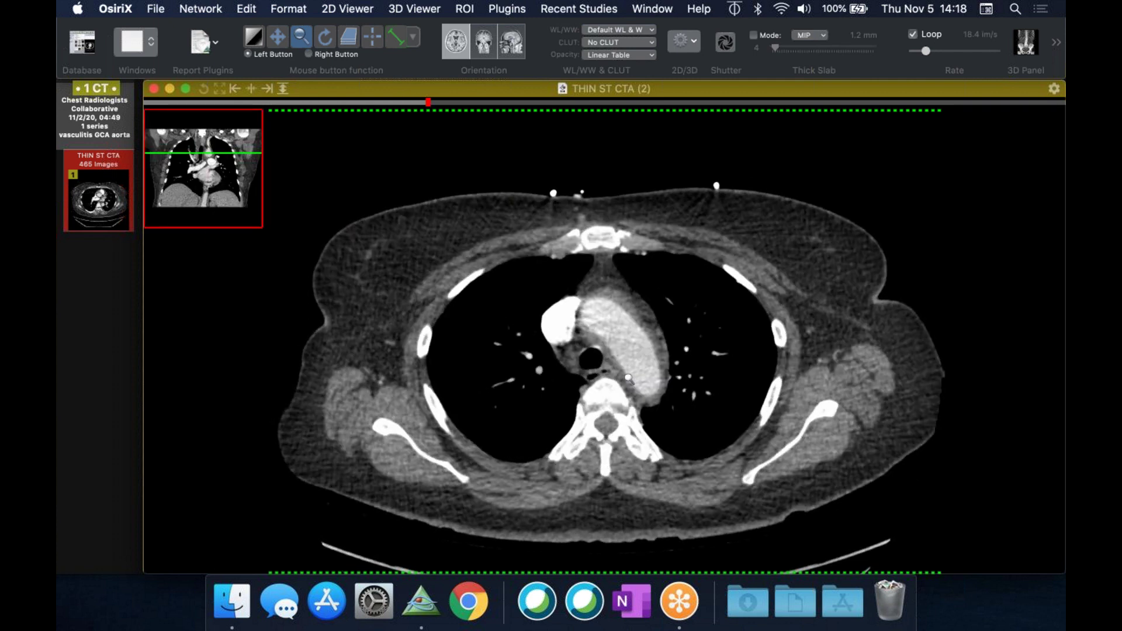
{"action": "scroll", "coordinate": [628, 378], "scroll_direction": "down", "scroll_amount": 5}
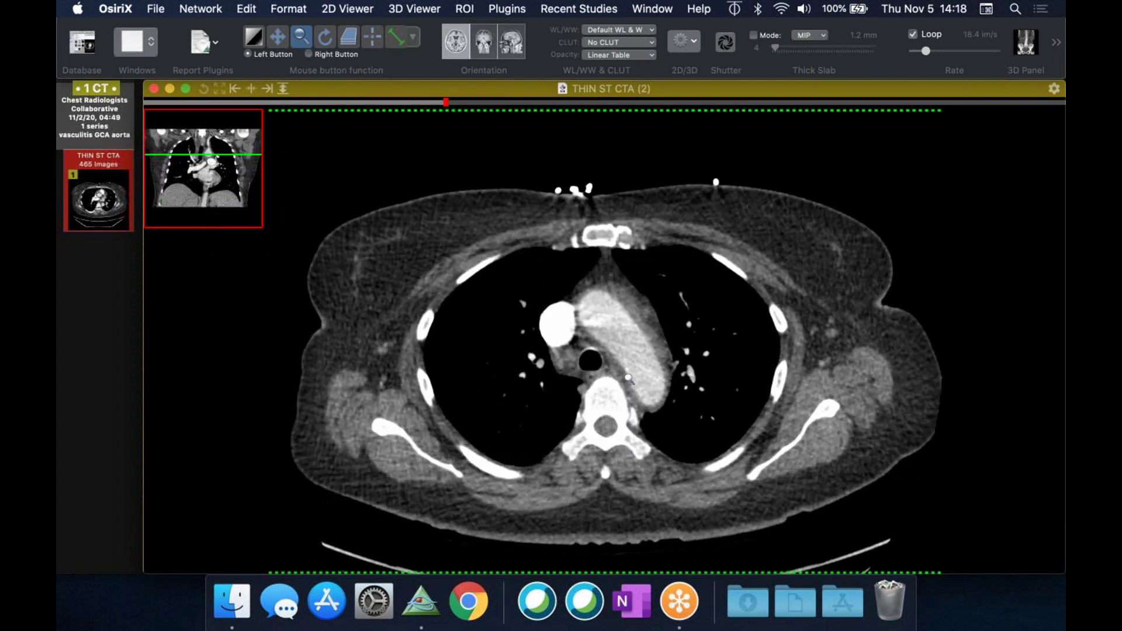
{"action": "scroll", "coordinate": [629, 339], "scroll_direction": "down", "scroll_amount": 1}
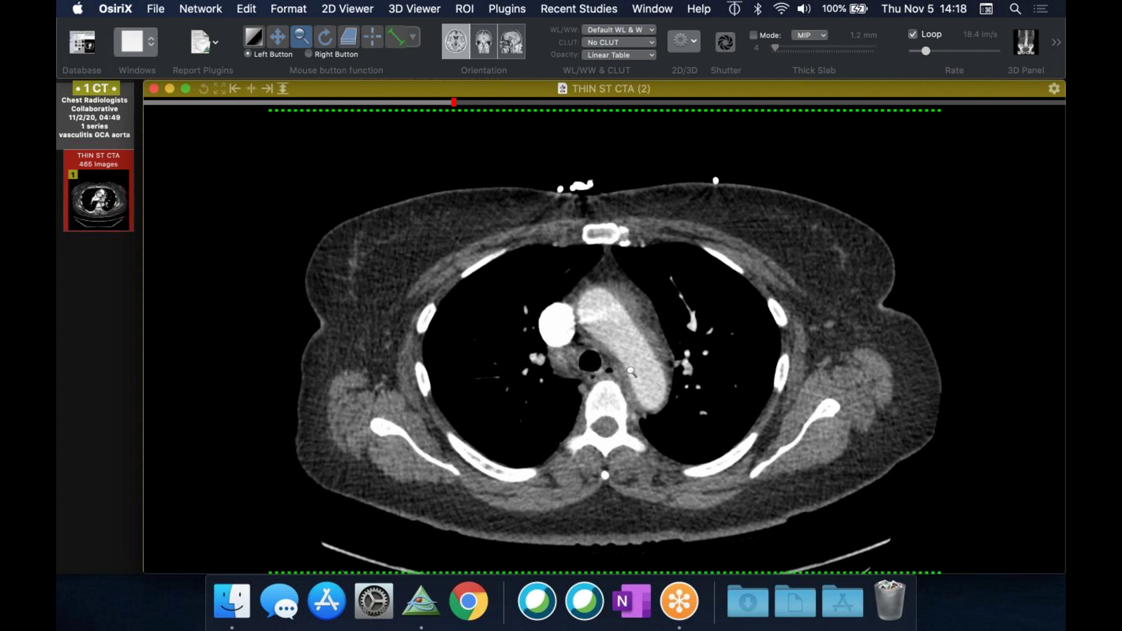
{"action": "scroll", "coordinate": [666, 355], "scroll_direction": "down", "scroll_amount": 20}
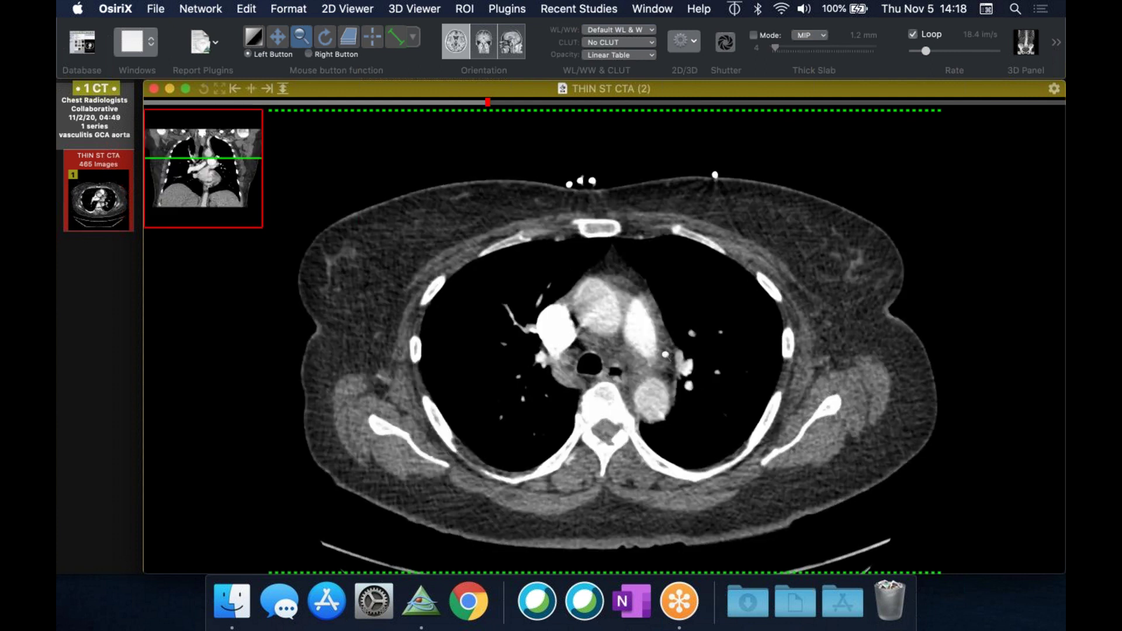
Examine the aortic root and descending aorta, rechecking the level of the pulmonary arteries and continuing down to the upper abdomen
{"action": "scroll", "coordinate": [666, 355], "scroll_direction": "down", "scroll_amount": 8}
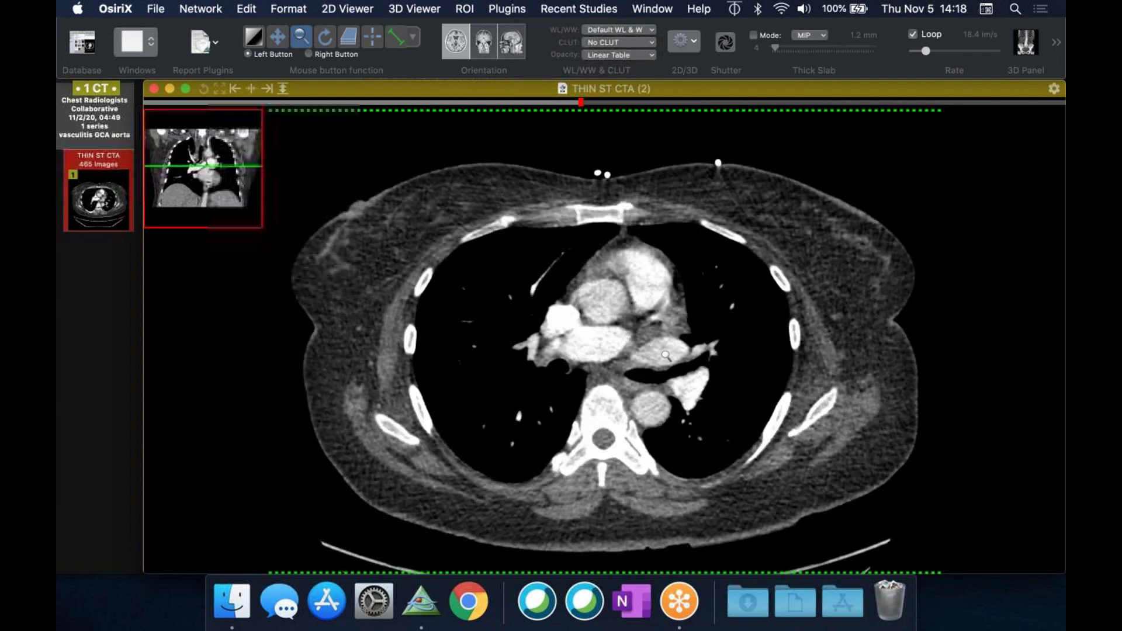
{"action": "scroll", "coordinate": [666, 355], "scroll_direction": "down", "scroll_amount": 9}
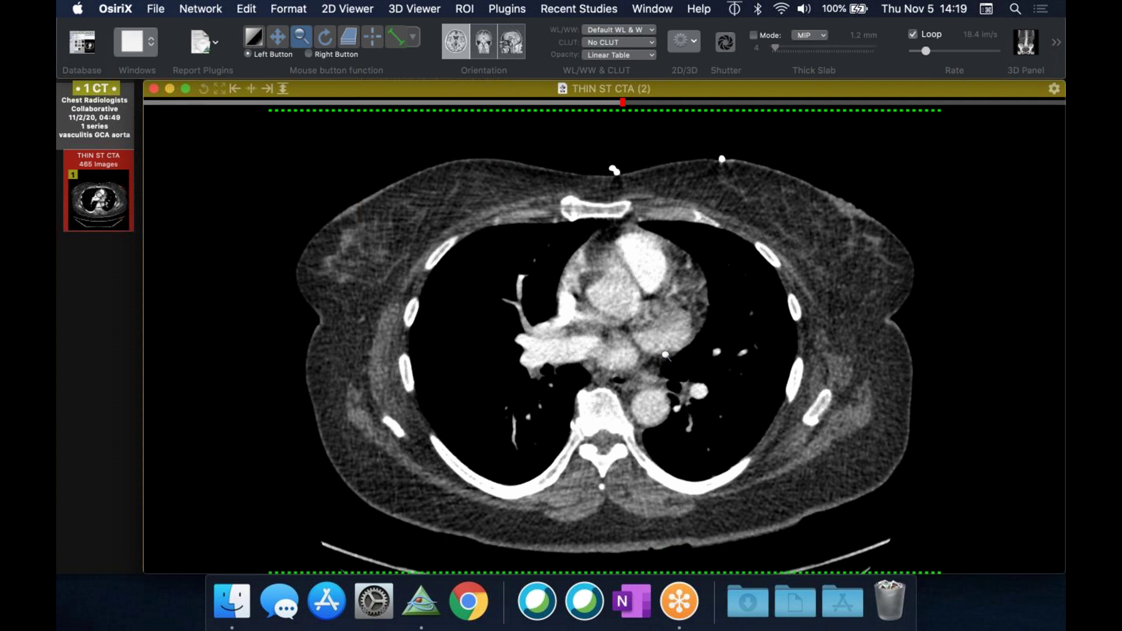
{"action": "scroll", "coordinate": [665, 355], "scroll_direction": "up", "scroll_amount": 13}
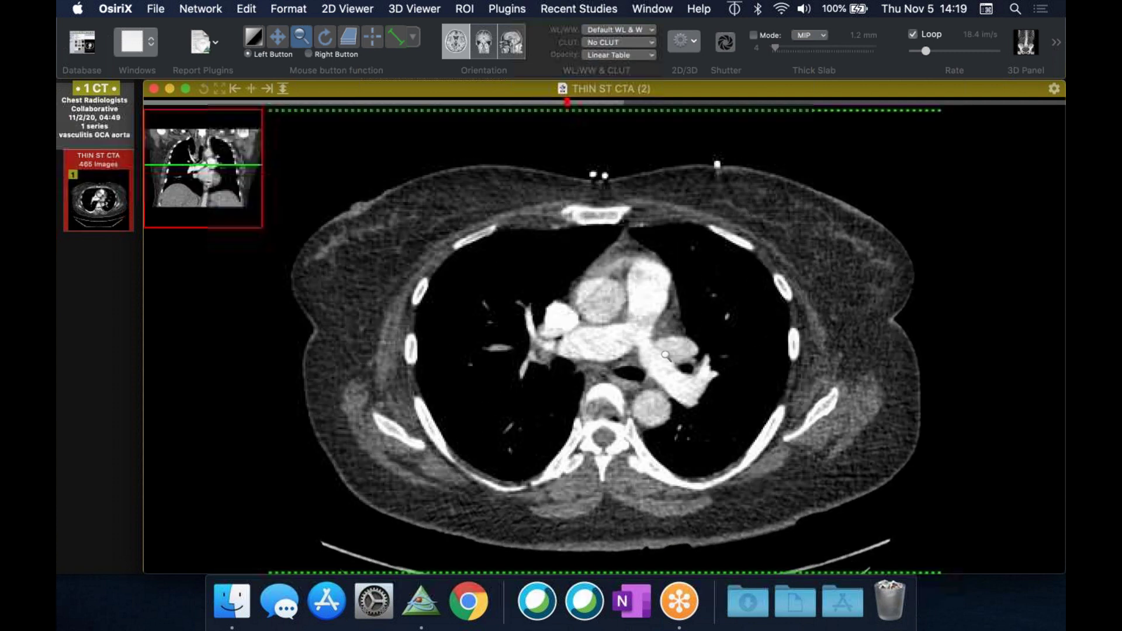
{"action": "scroll", "coordinate": [665, 355], "scroll_direction": "down", "scroll_amount": 20}
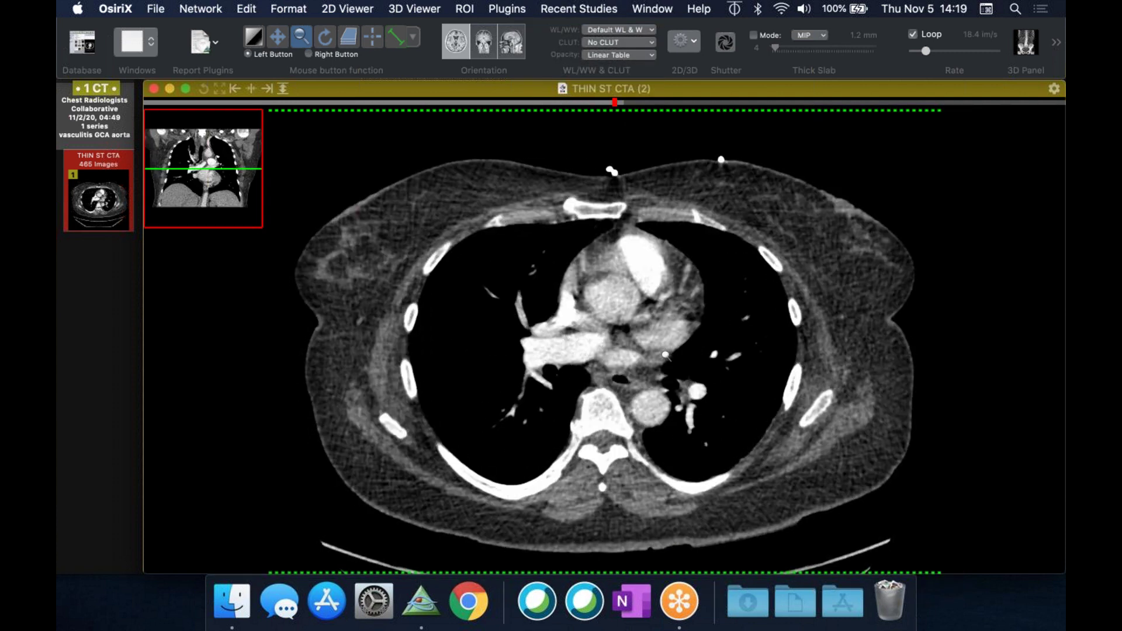
{"action": "scroll", "coordinate": [665, 355], "scroll_direction": "down", "scroll_amount": 20}
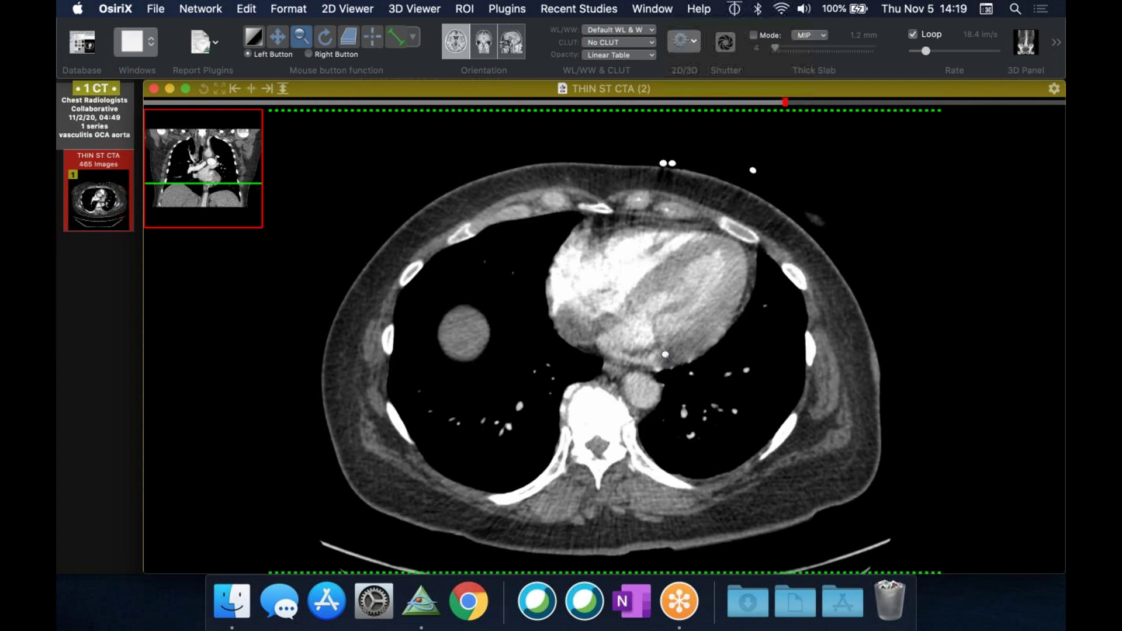
{"action": "scroll", "coordinate": [665, 355], "scroll_direction": "down", "scroll_amount": 20}
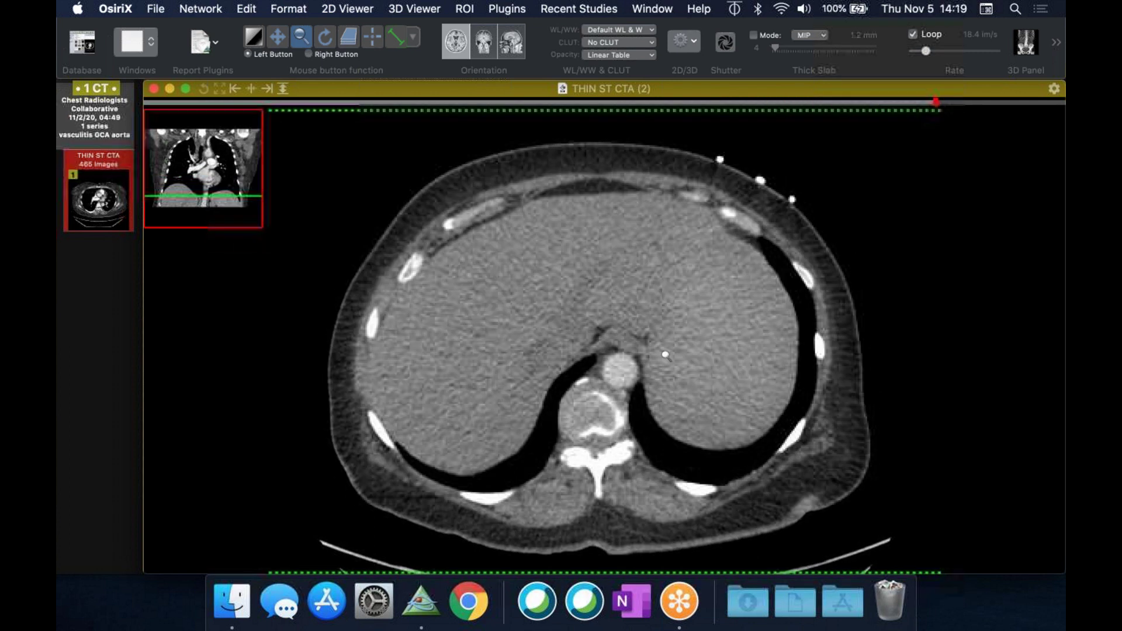
{"action": "scroll", "coordinate": [665, 355], "scroll_direction": "down", "scroll_amount": 7}
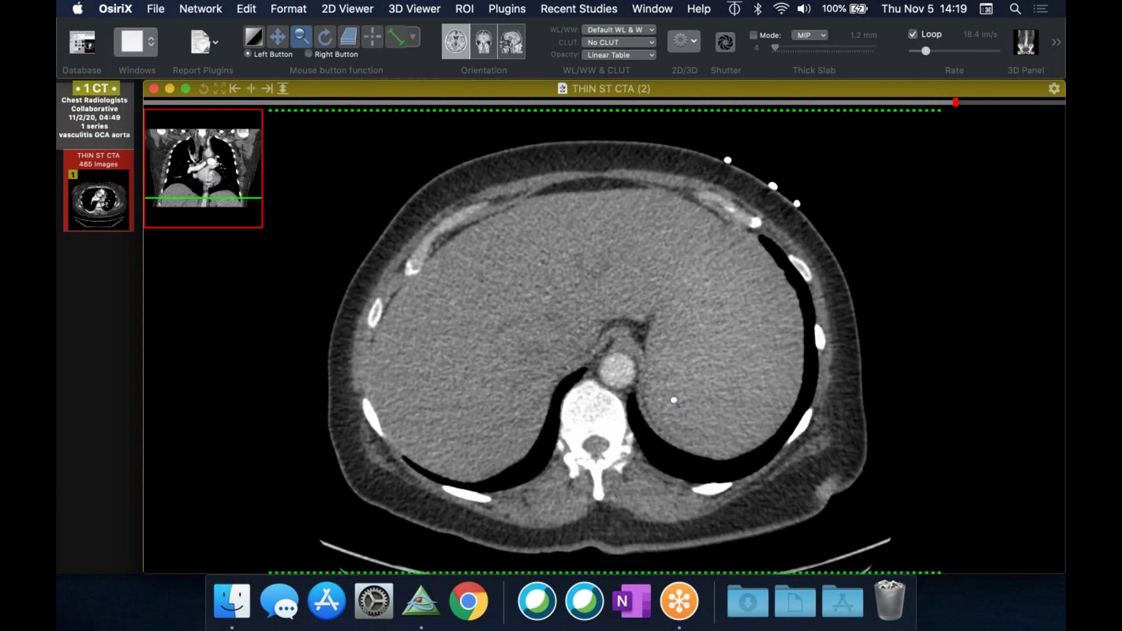
Review the aorta and great vessels from the upper abdomen up through the heart and arch to the thoracic inlet
{"action": "scroll", "coordinate": [647, 361], "scroll_direction": "up", "scroll_amount": 20}
{"action": "scroll", "coordinate": [646, 360], "scroll_direction": "up", "scroll_amount": 20}
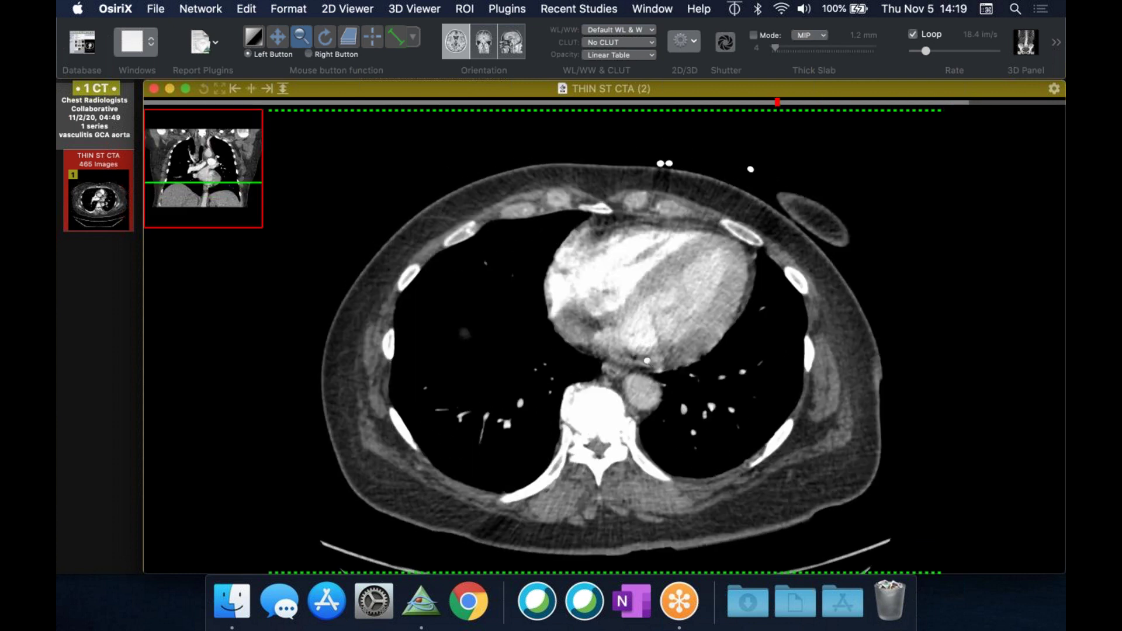
{"action": "scroll", "coordinate": [648, 361], "scroll_direction": "up", "scroll_amount": 20}
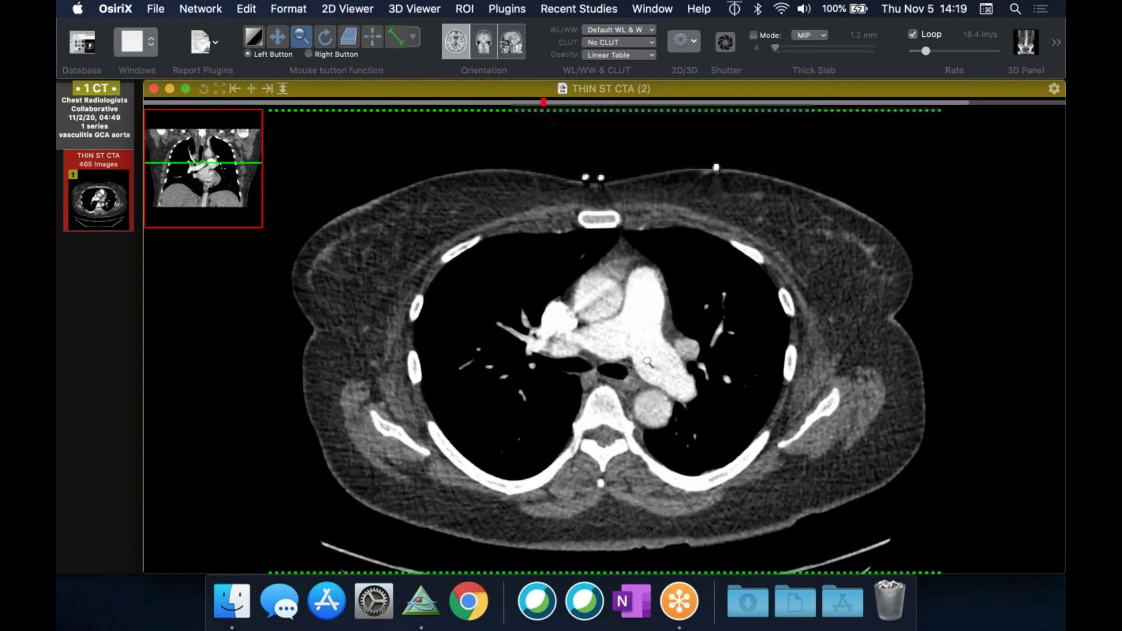
{"action": "scroll", "coordinate": [648, 362], "scroll_direction": "up", "scroll_amount": 20}
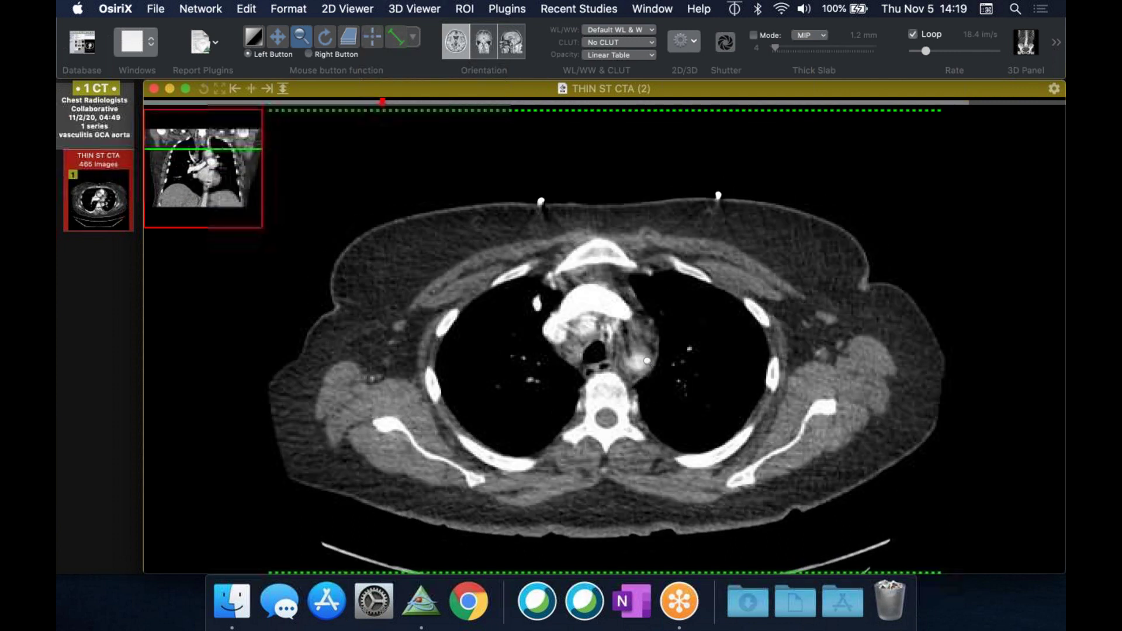
{"action": "scroll", "coordinate": [648, 360], "scroll_direction": "up", "scroll_amount": 19}
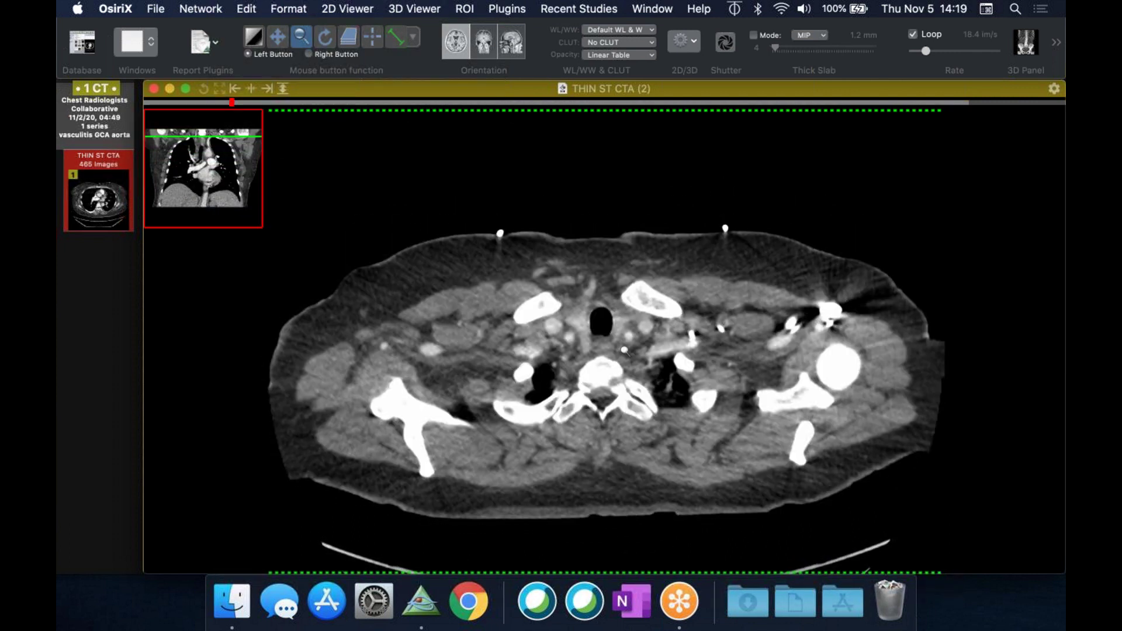
Examine the supra-aortic branch vessels from the thoracic inlet down to the left brachiocephalic vein
{"action": "scroll", "coordinate": [567, 350], "scroll_direction": "down", "scroll_amount": 14}
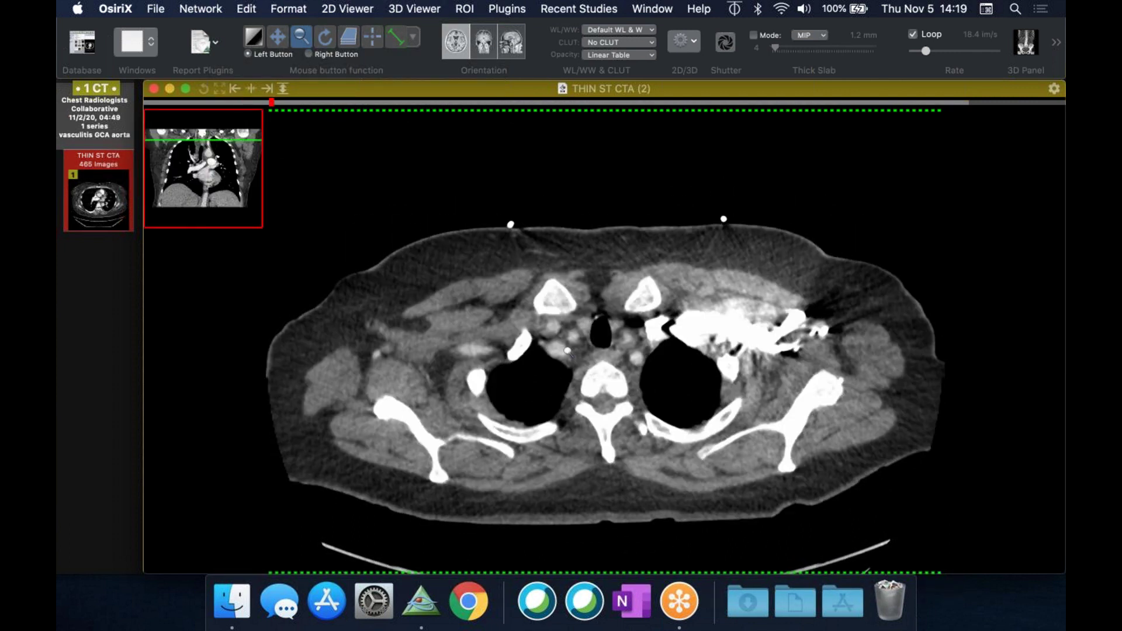
{"action": "scroll", "coordinate": [567, 351], "scroll_direction": "down", "scroll_amount": 17}
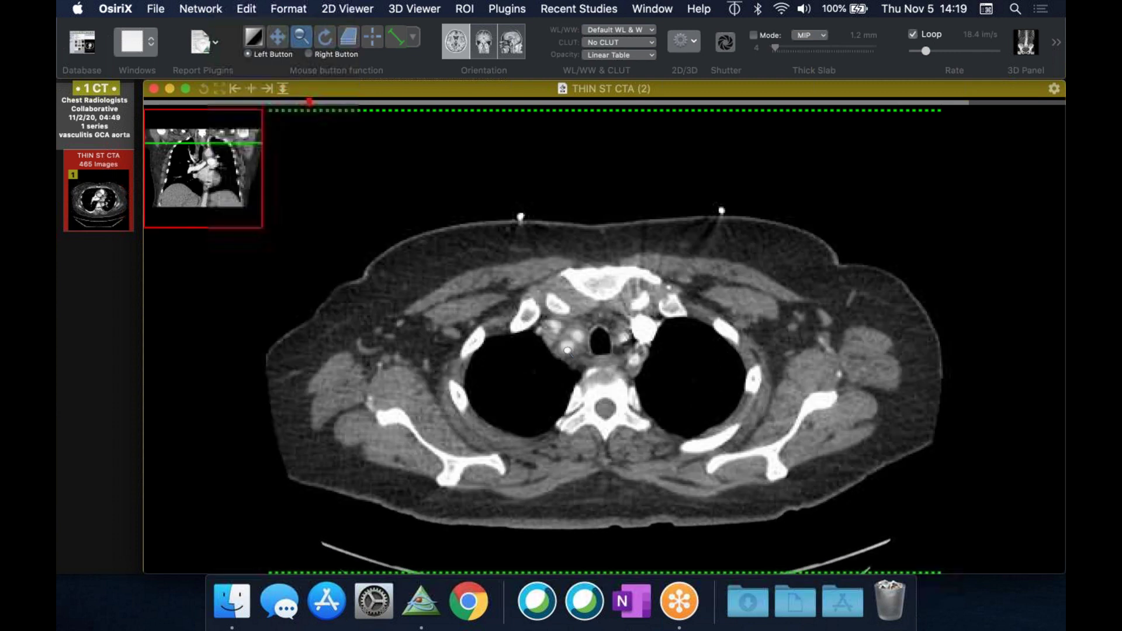
{"action": "scroll", "coordinate": [607, 362], "scroll_direction": "down", "scroll_amount": 9}
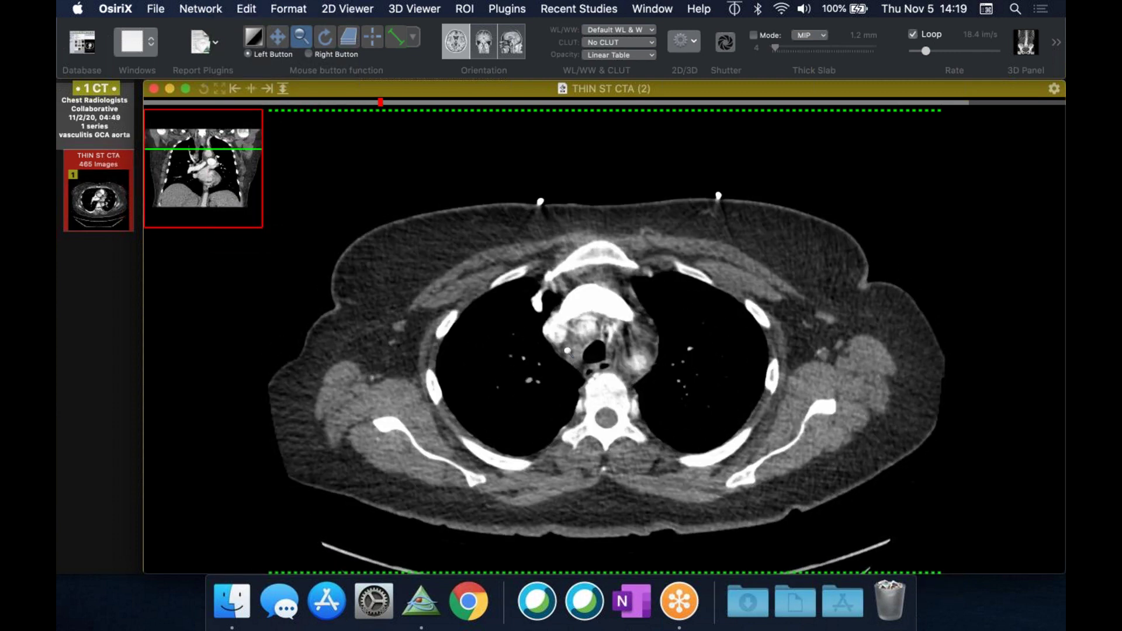
Examine the thickened wall of the aortic arch, going back and forth over neighbouring slices
{"action": "scroll", "coordinate": [607, 362], "scroll_direction": "down", "scroll_amount": 2}
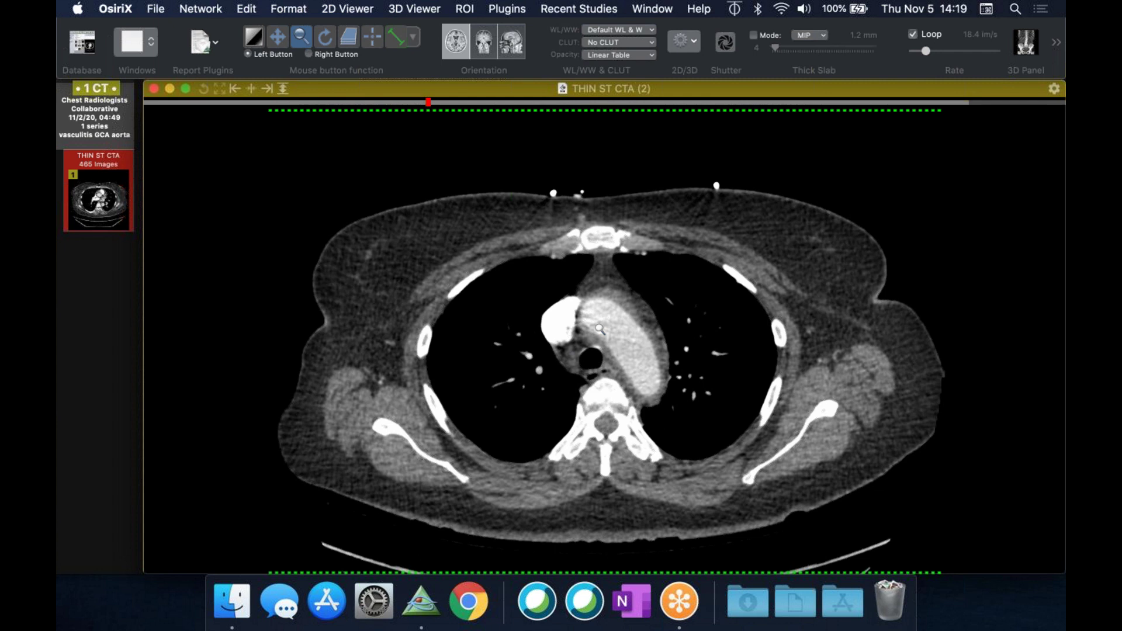
{"action": "scroll", "coordinate": [599, 328], "scroll_direction": "up", "scroll_amount": 2}
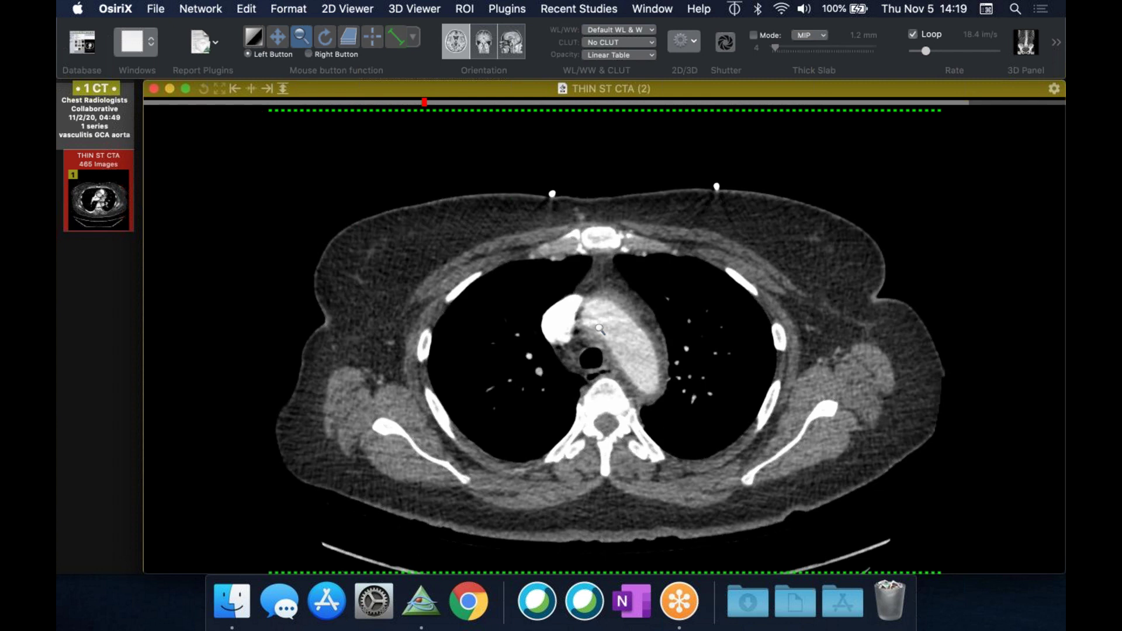
{"action": "scroll", "coordinate": [599, 329], "scroll_direction": "down", "scroll_amount": 3}
{"action": "scroll", "coordinate": [599, 328], "scroll_direction": "up", "scroll_amount": 3}
{"action": "scroll", "coordinate": [600, 329], "scroll_direction": "up", "scroll_amount": 5}
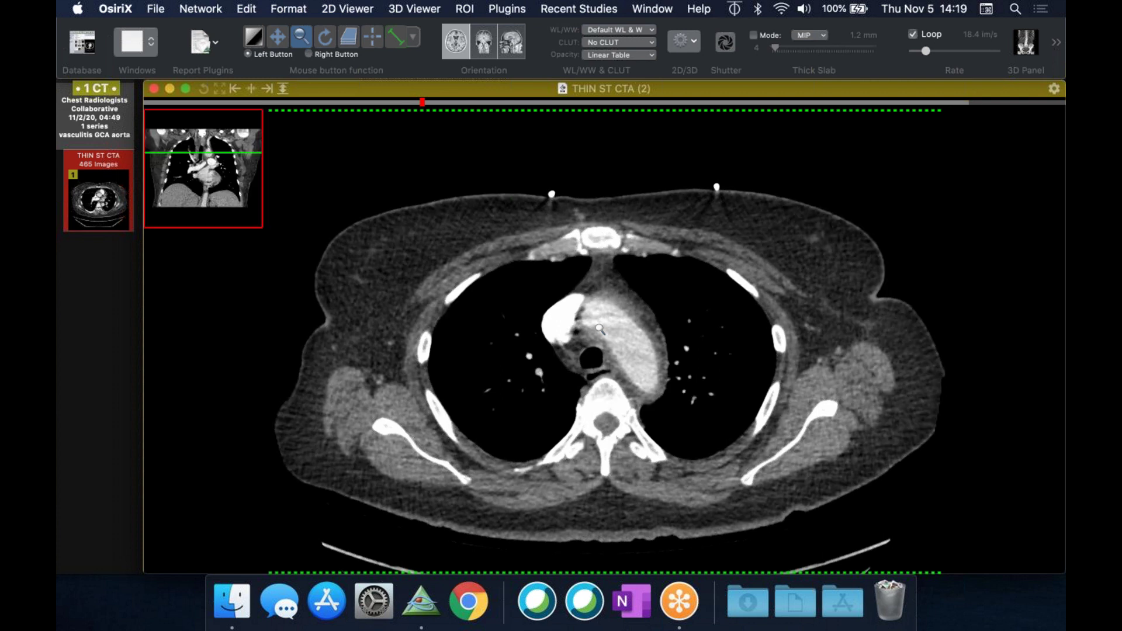
{"action": "scroll", "coordinate": [599, 327], "scroll_direction": "up", "scroll_amount": 3}
{"action": "scroll", "coordinate": [598, 327], "scroll_direction": "down", "scroll_amount": 3}
{"action": "scroll", "coordinate": [599, 327], "scroll_direction": "down", "scroll_amount": 5}
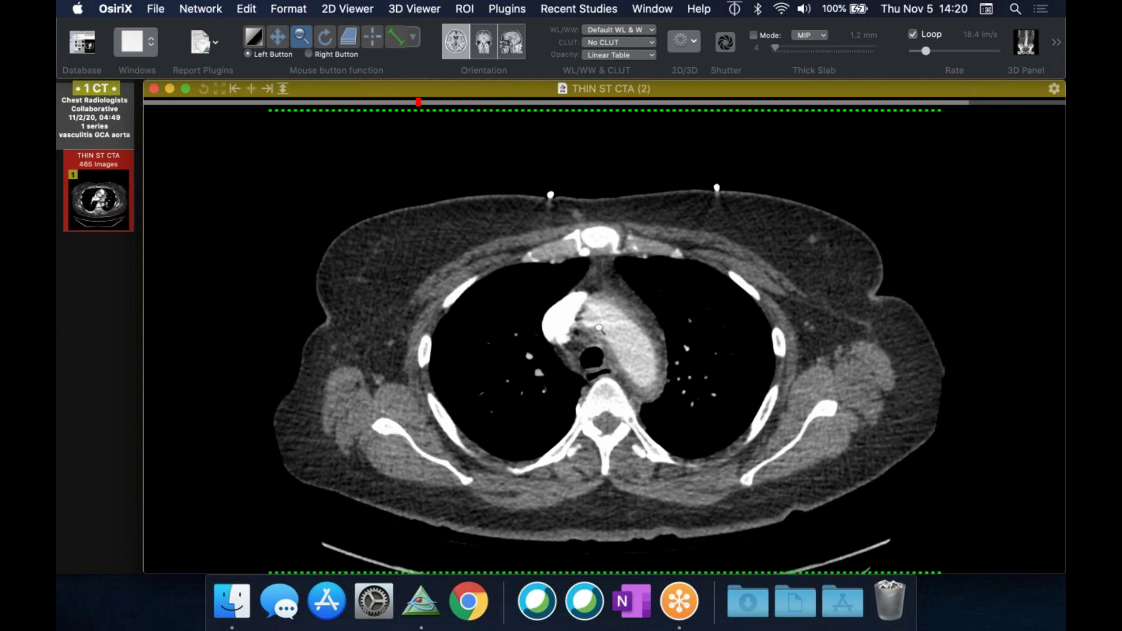
Examine the aortic wall from the lower arch down to the pulmonary artery level, rechecking the underside of the arch
{"action": "scroll", "coordinate": [600, 329], "scroll_direction": "down", "scroll_amount": 3}
{"action": "scroll", "coordinate": [599, 329], "scroll_direction": "down", "scroll_amount": 8}
{"action": "scroll", "coordinate": [599, 329], "scroll_direction": "down", "scroll_amount": 8}
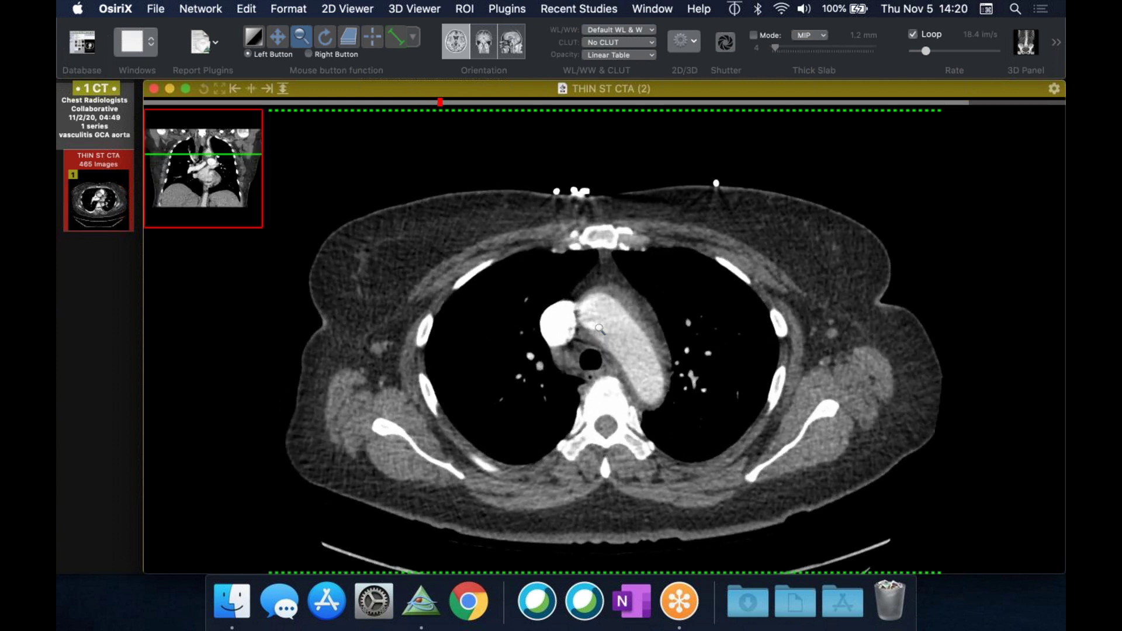
{"action": "scroll", "coordinate": [600, 329], "scroll_direction": "down", "scroll_amount": 4}
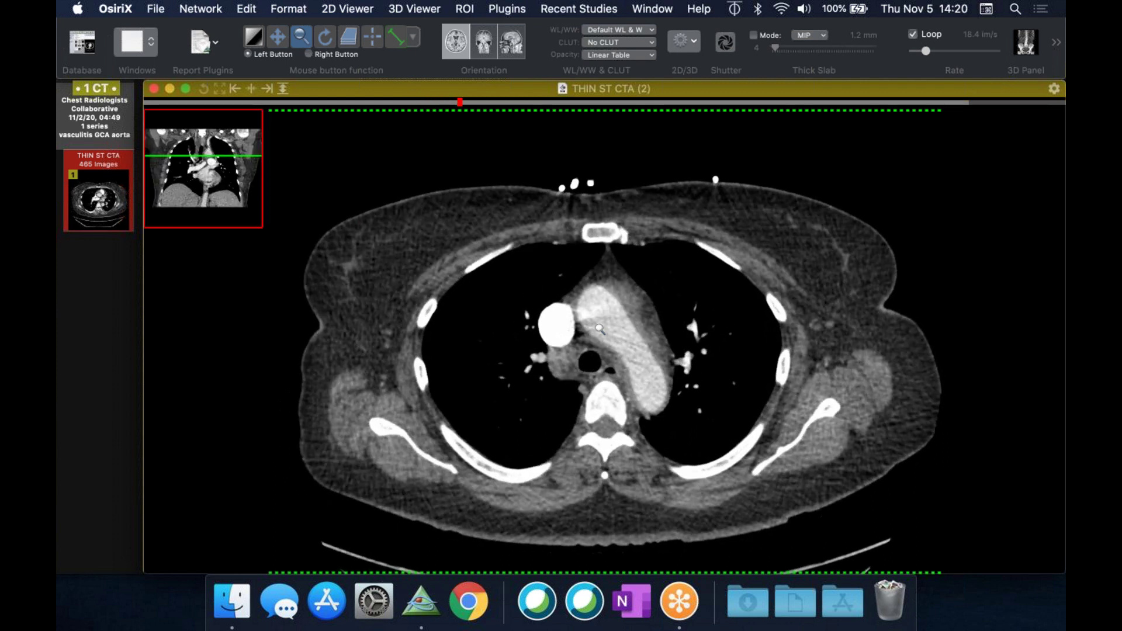
{"action": "scroll", "coordinate": [599, 329], "scroll_direction": "down", "scroll_amount": 12}
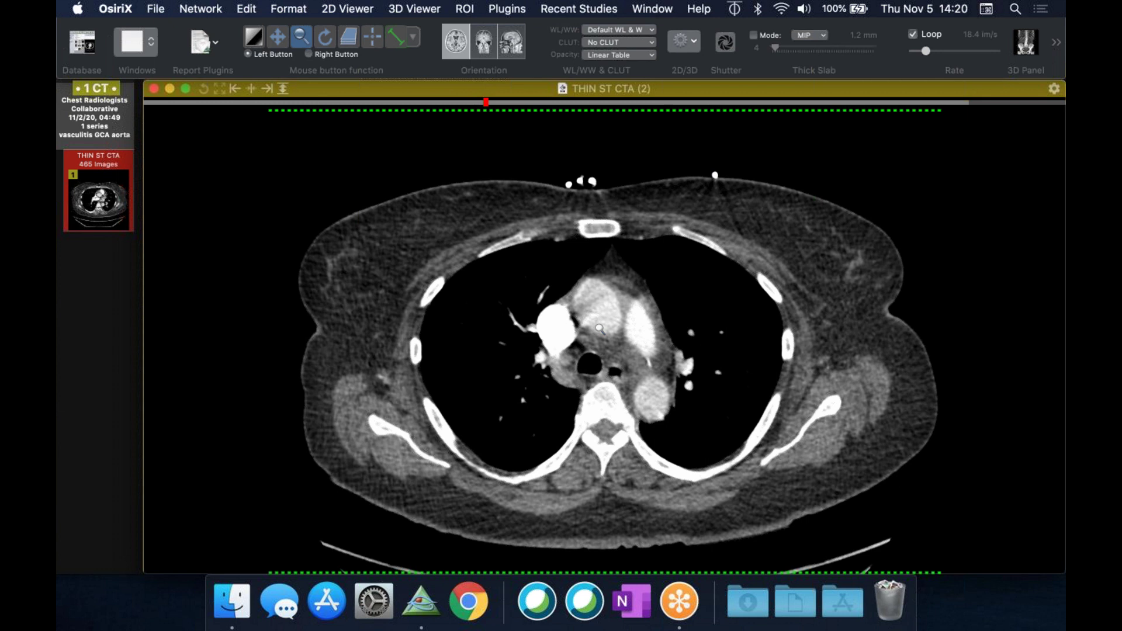
{"action": "scroll", "coordinate": [599, 328], "scroll_direction": "up", "scroll_amount": 13}
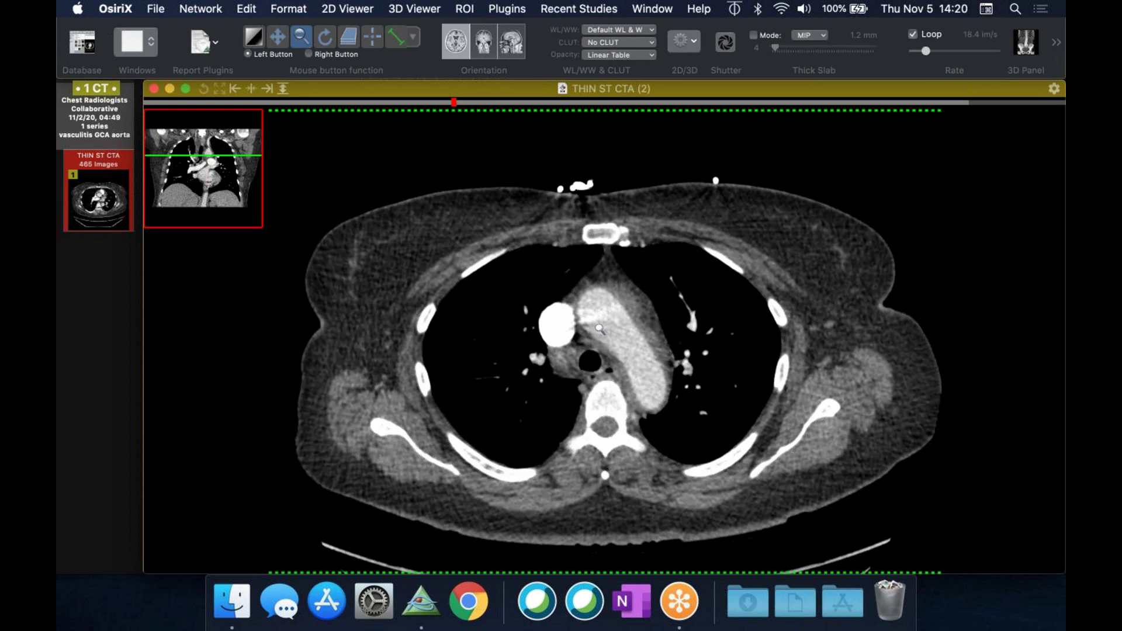
{"action": "scroll", "coordinate": [599, 328], "scroll_direction": "down", "scroll_amount": 11}
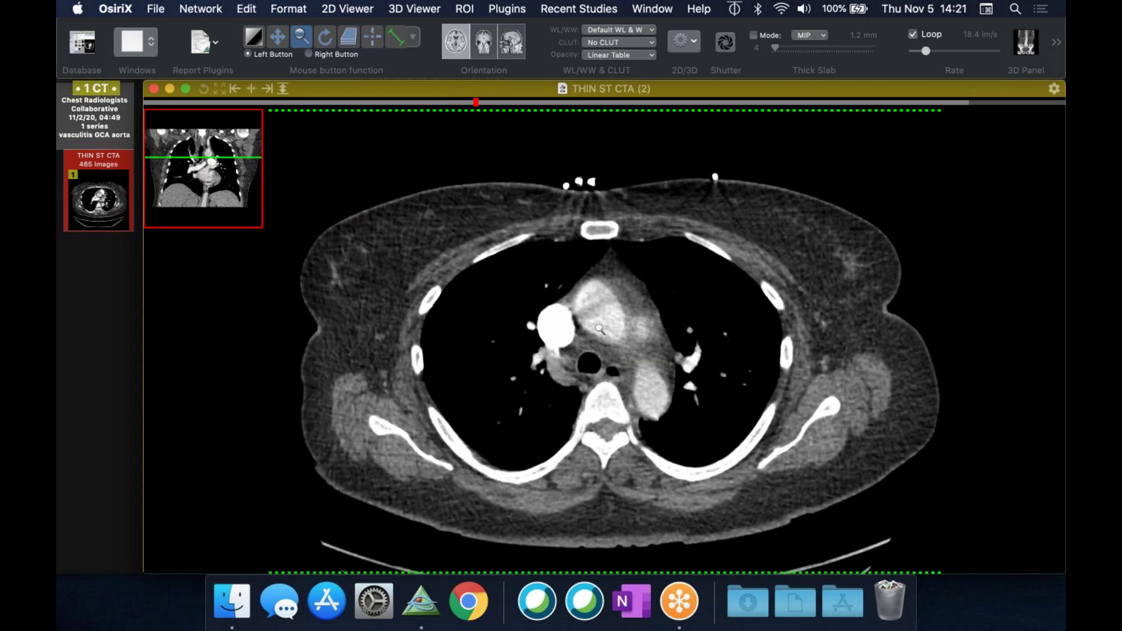
{"action": "scroll", "coordinate": [599, 329], "scroll_direction": "down", "scroll_amount": 8}
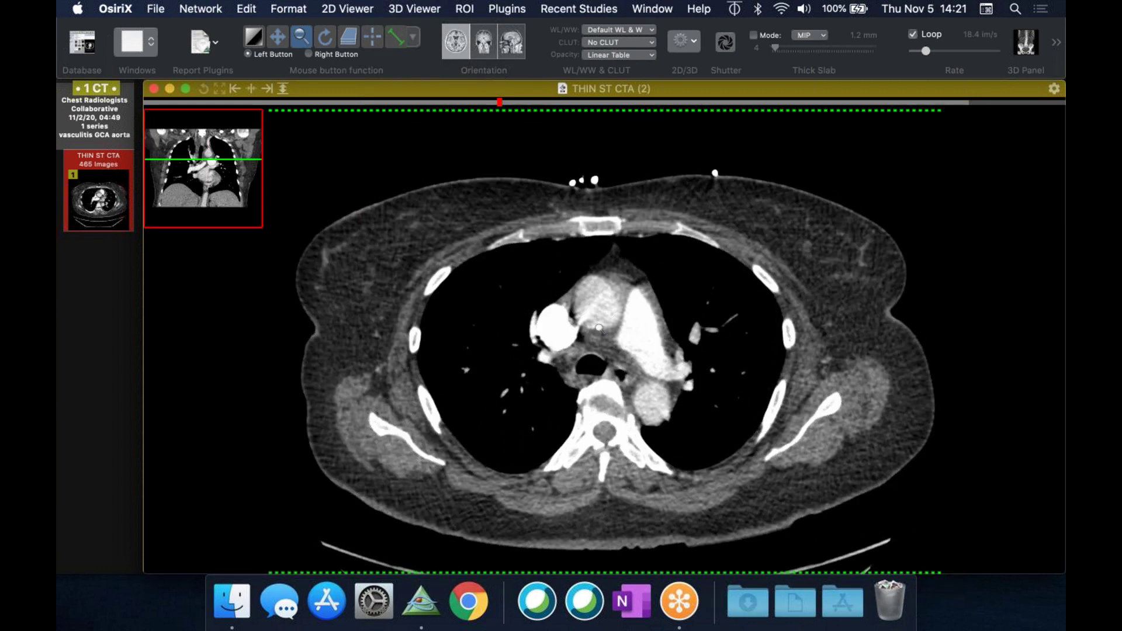
{"action": "scroll", "coordinate": [599, 328], "scroll_direction": "down", "scroll_amount": 4}
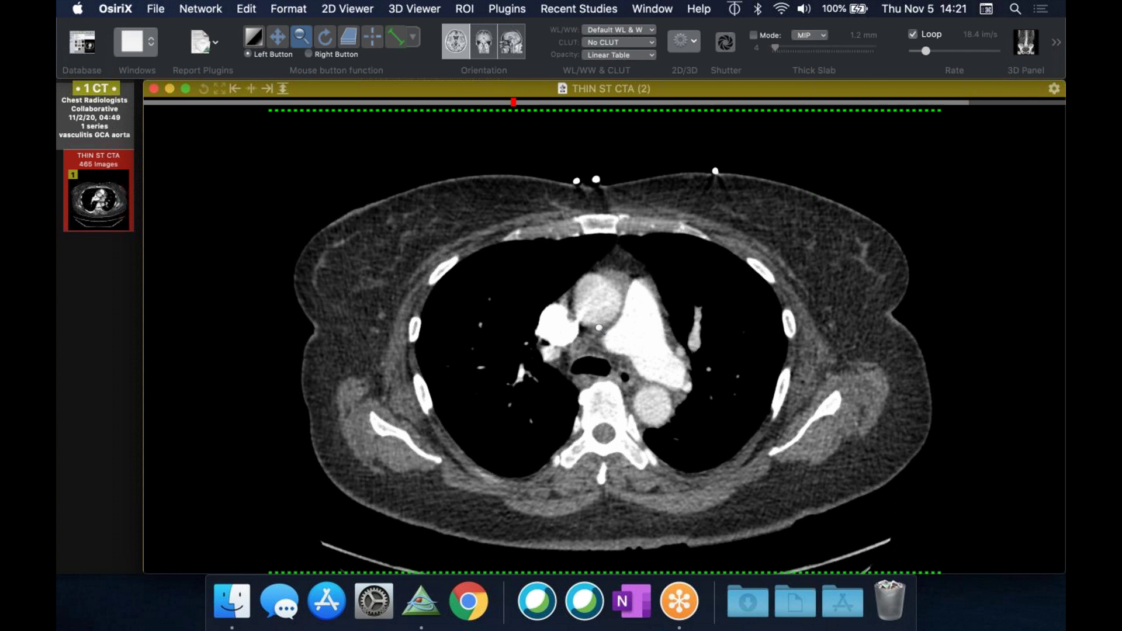
{"action": "scroll", "coordinate": [802, 117], "scroll_direction": "up", "scroll_amount": 10}
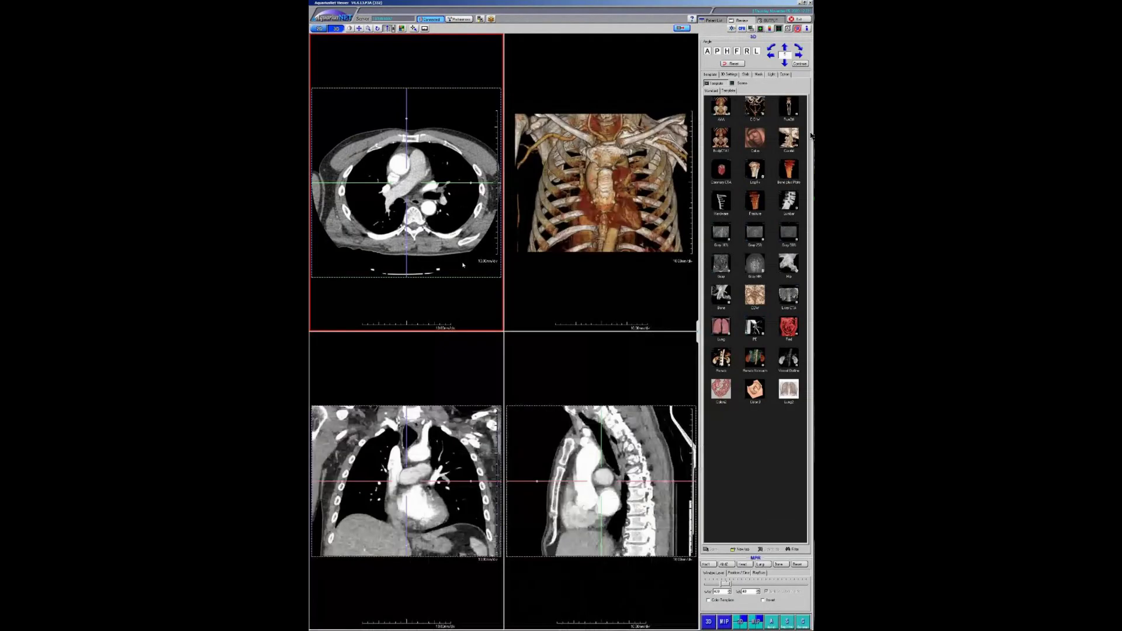
In AquariusNET Viewer, enlarge the axial chest image with the side panel hidden, apply a lung window and examine the airways
{"action": "left_click_drag", "start_coordinate": [509, 299], "coordinate": [546, 296]}
{"action": "left_click", "coordinate": [695, 333]}
{"action": "key", "text": "2"}
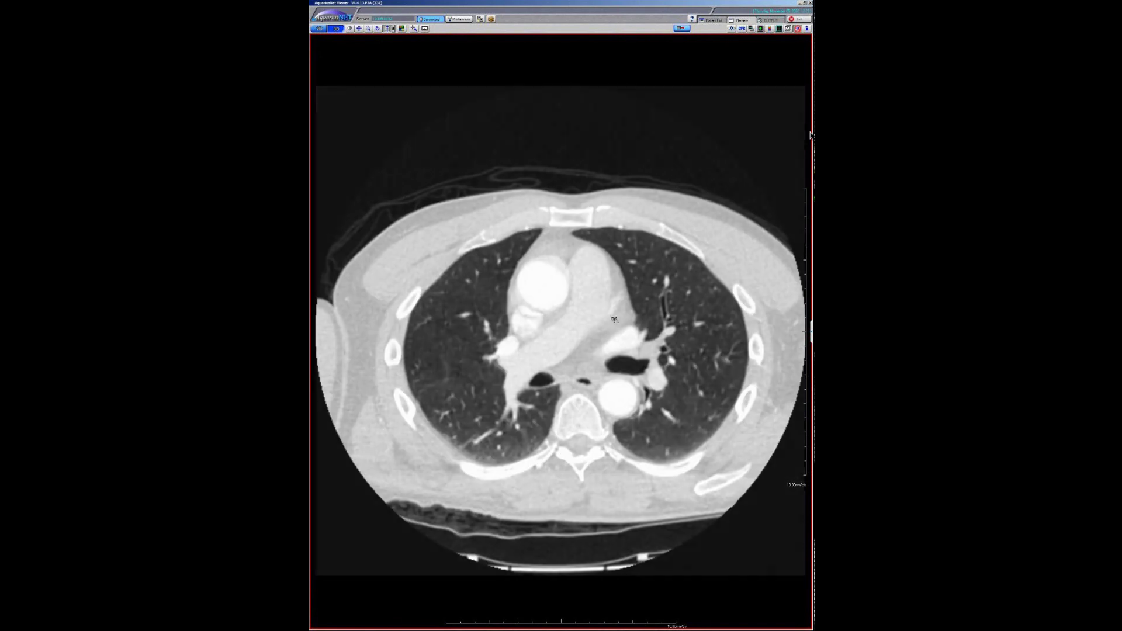
{"action": "left_click_drag", "start_coordinate": [571, 288], "coordinate": [580, 345]}
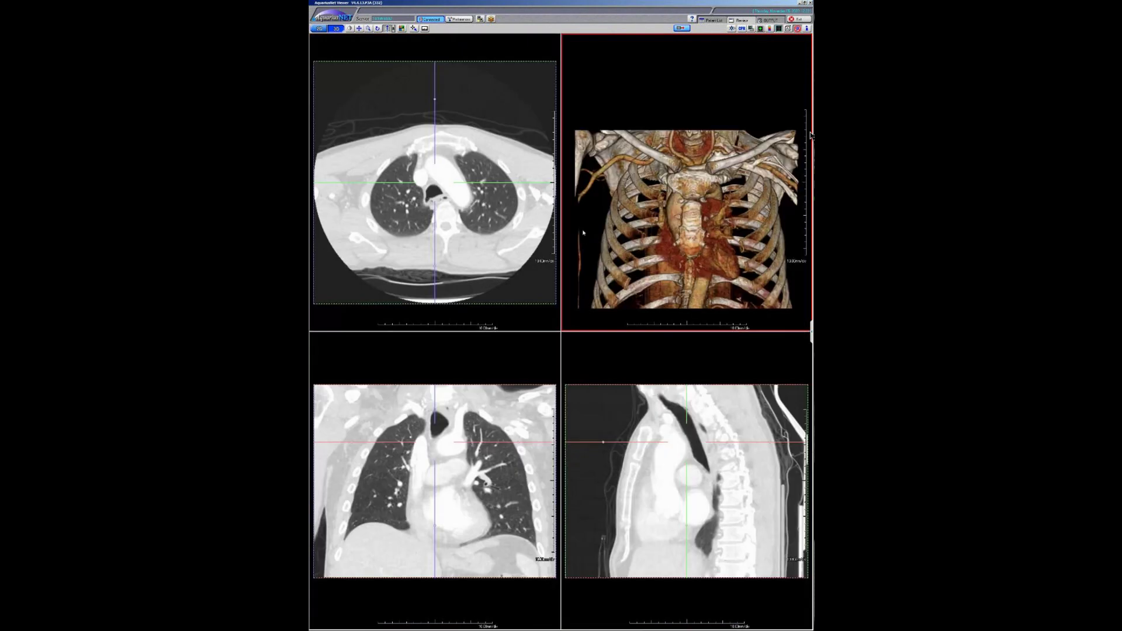
Centre the crosshair on the trachea's wall at the aortic arch level and rotate the coronal and sagittal reformats to oblique planes
{"action": "double_click", "coordinate": [583, 230]}
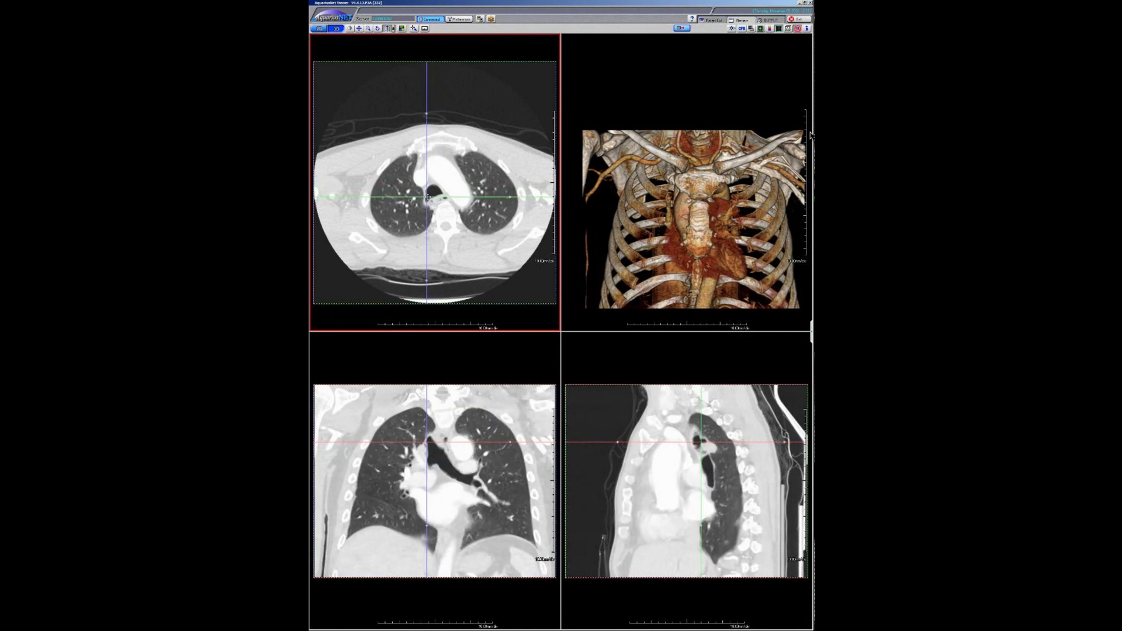
{"action": "left_click_drag", "start_coordinate": [509, 200], "coordinate": [499, 132]}
{"action": "left_click", "coordinate": [594, 419]}
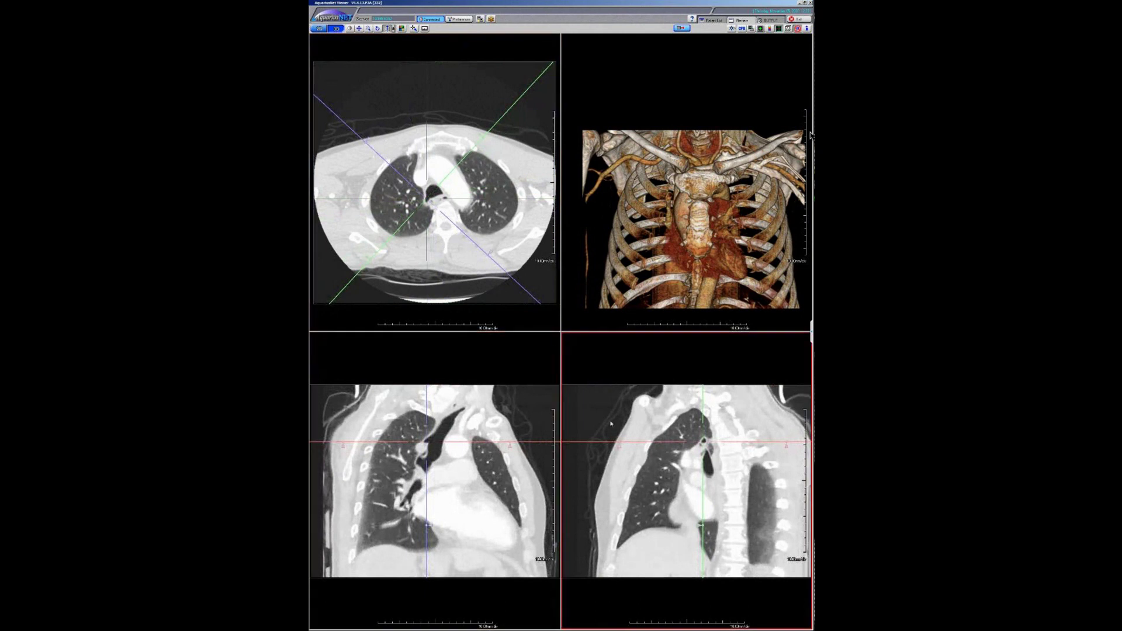
Enlarge the oblique sagittal reformat and examine the airway around the trachea below the lung apex
{"action": "left_click_drag", "start_coordinate": [624, 446], "coordinate": [637, 498]}
{"action": "double_click", "coordinate": [637, 498]}
{"action": "scroll", "coordinate": [609, 272], "scroll_direction": "down", "scroll_amount": 5}
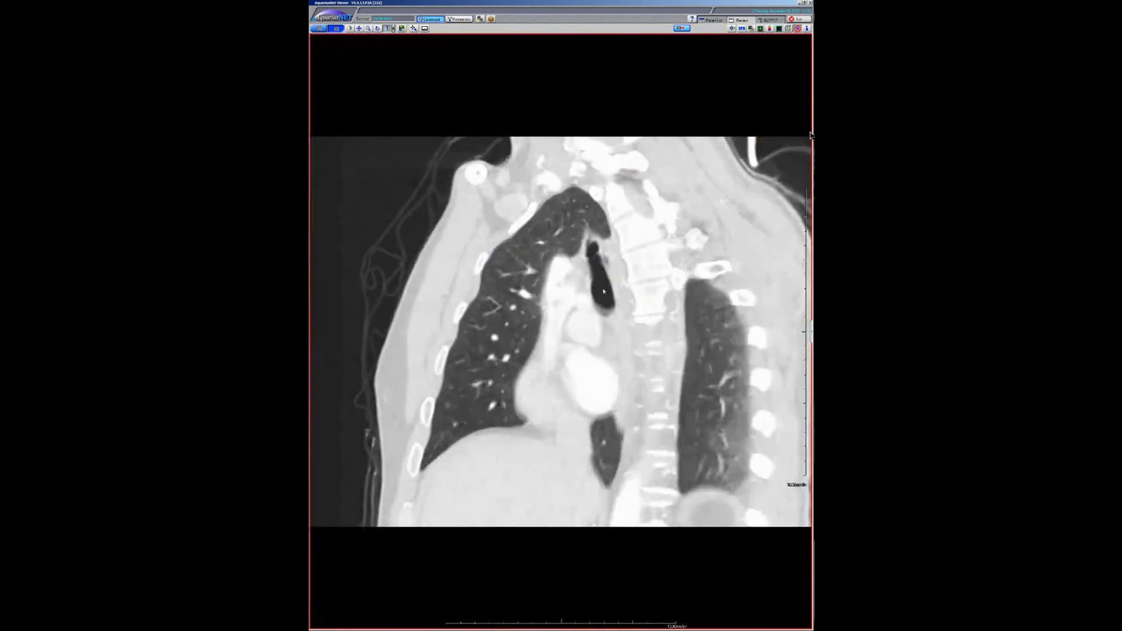
{"action": "scroll", "coordinate": [609, 272], "scroll_direction": "down", "scroll_amount": 8}
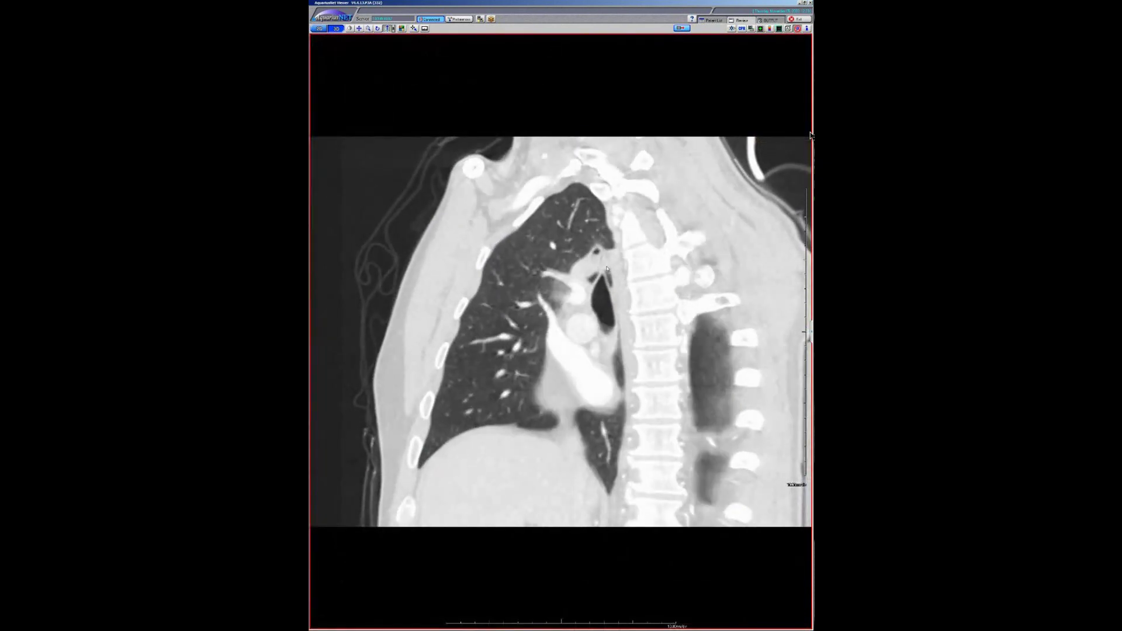
{"action": "scroll", "coordinate": [609, 271], "scroll_direction": "down", "scroll_amount": 2}
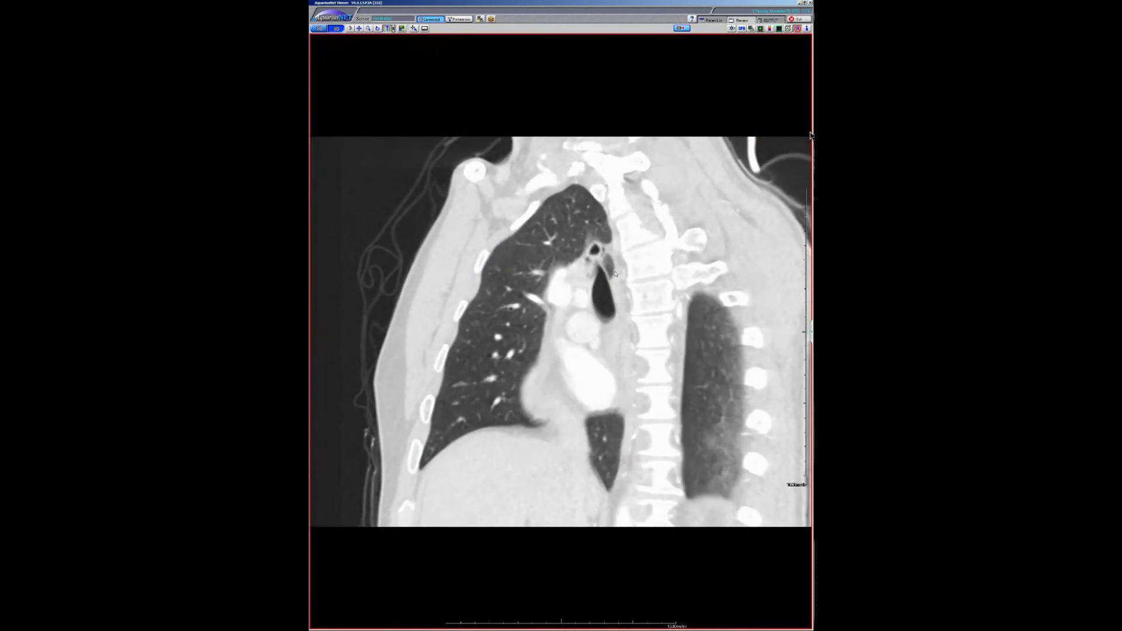
Return to the patient list, preview the case 2 and case 3 studies, and open the CTA CARDIAC CONGENITAL study of case 3
{"action": "left_click", "coordinate": [708, 21]}
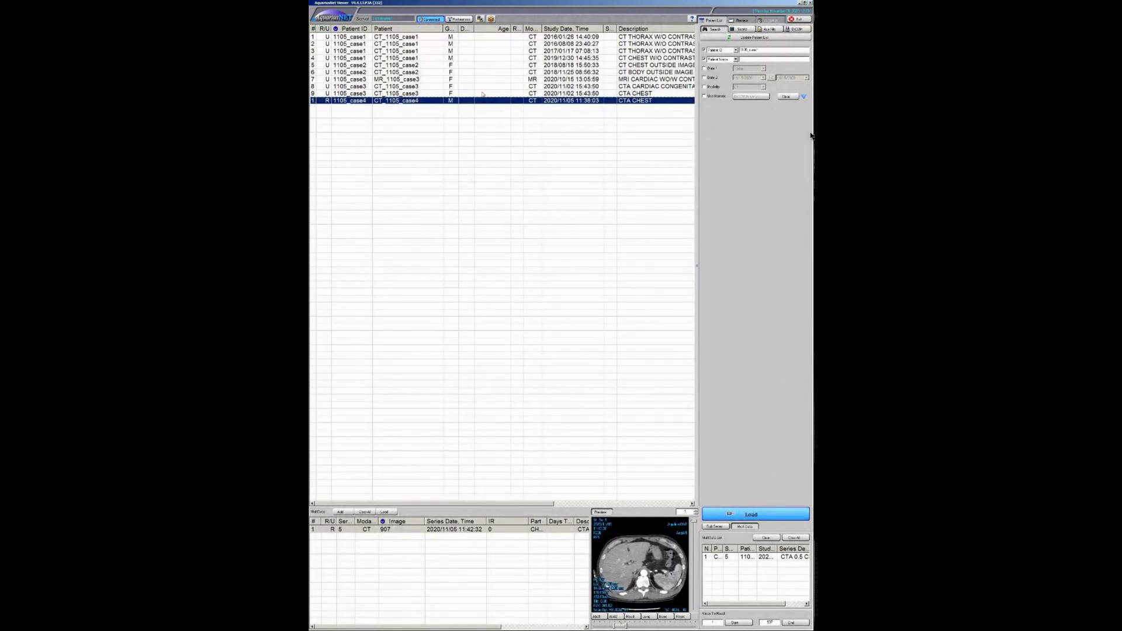
{"action": "left_click", "coordinate": [472, 65]}
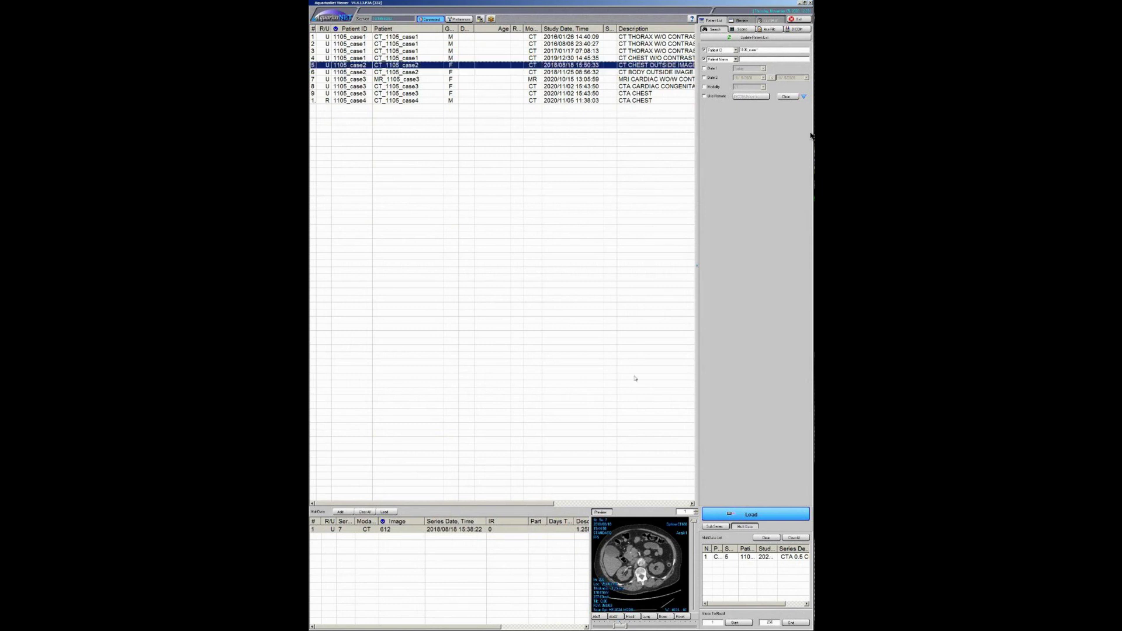
{"action": "left_click", "coordinate": [454, 72]}
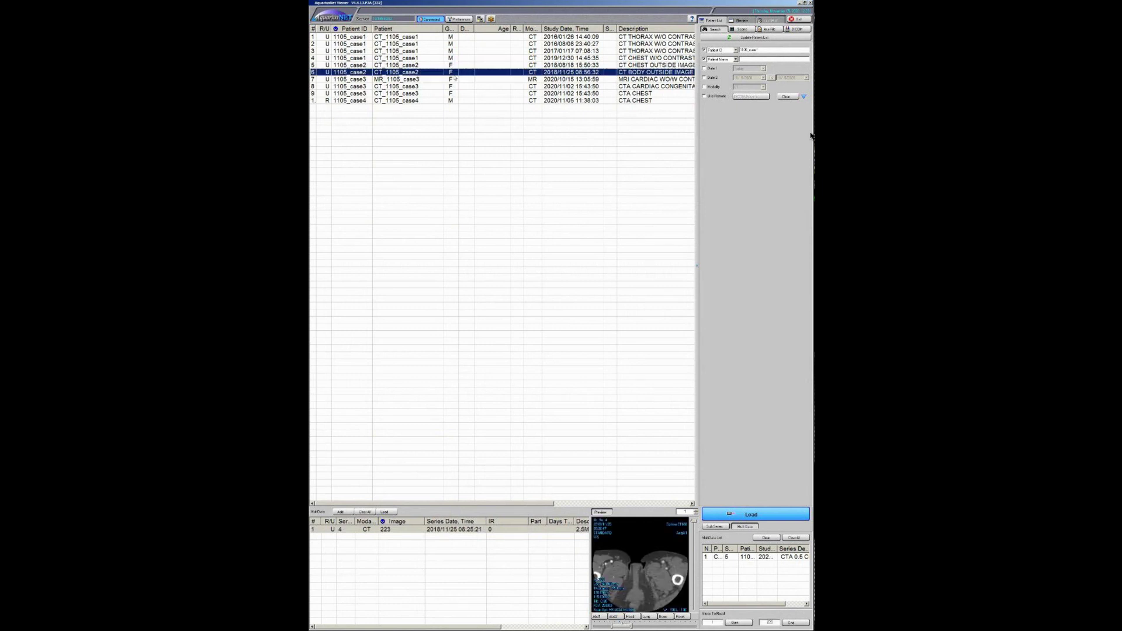
{"action": "left_click", "coordinate": [455, 67]}
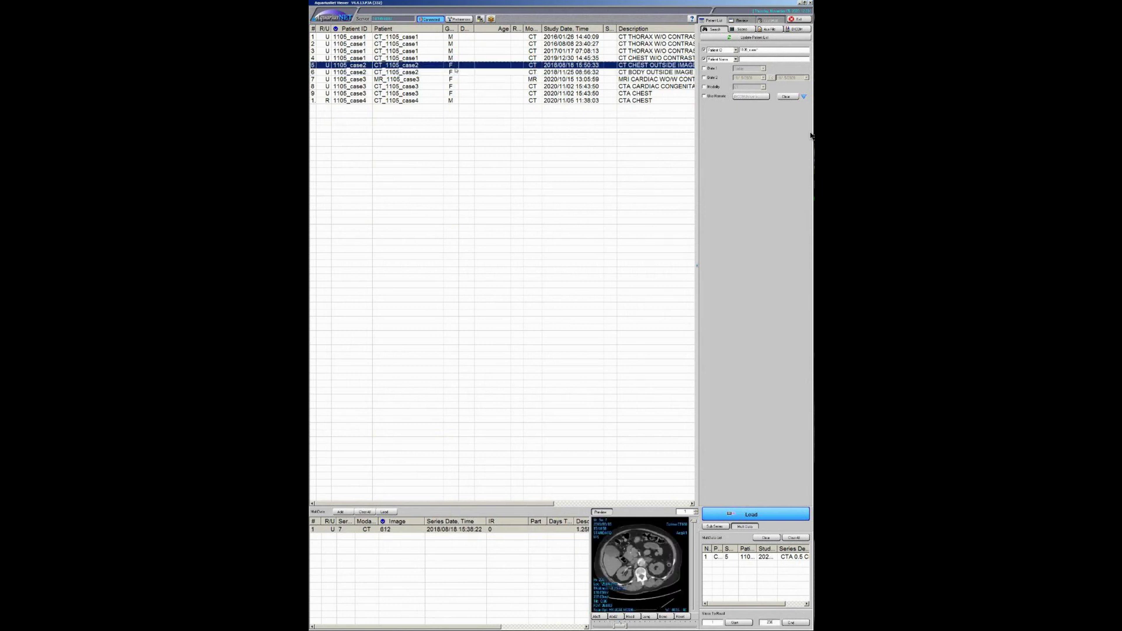
{"action": "left_click", "coordinate": [457, 73]}
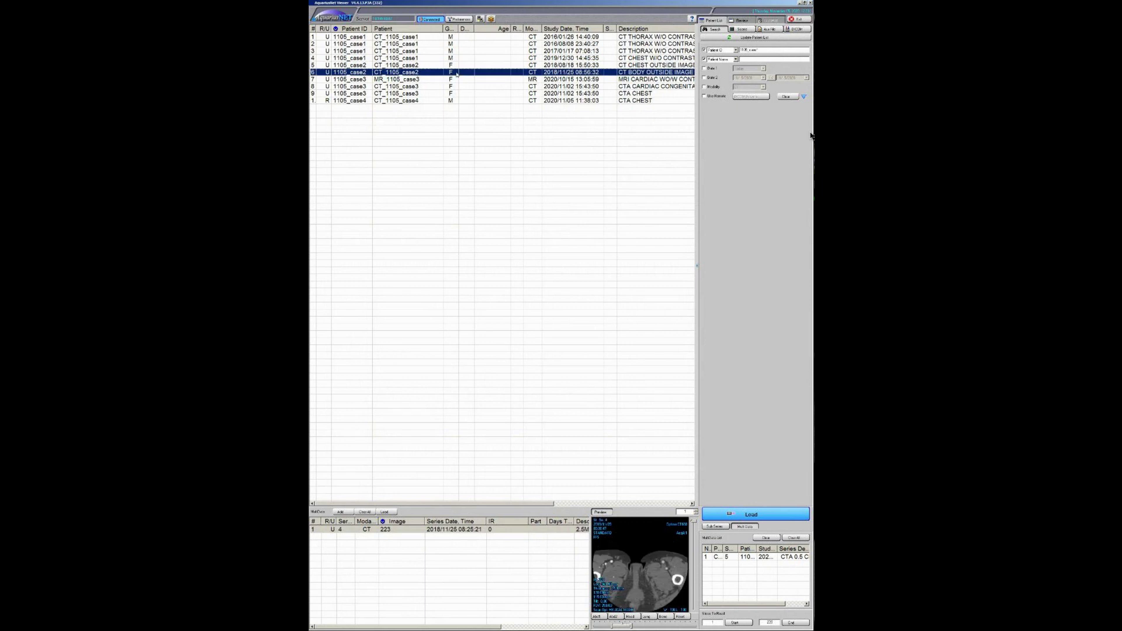
{"action": "left_click", "coordinate": [464, 79]}
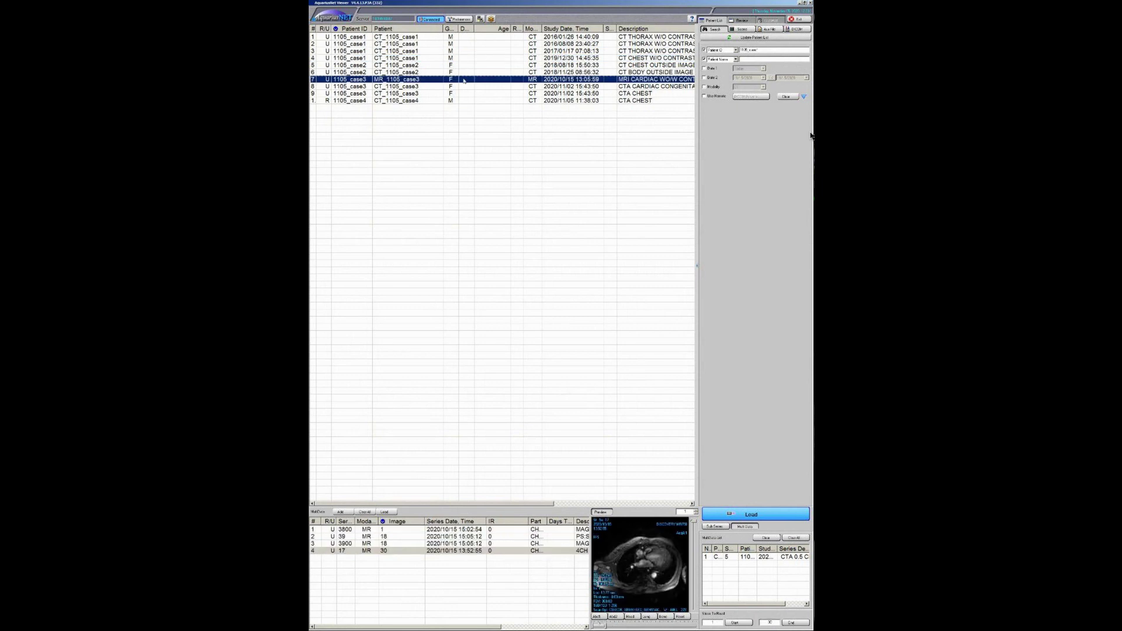
{"action": "left_click", "coordinate": [473, 86]}
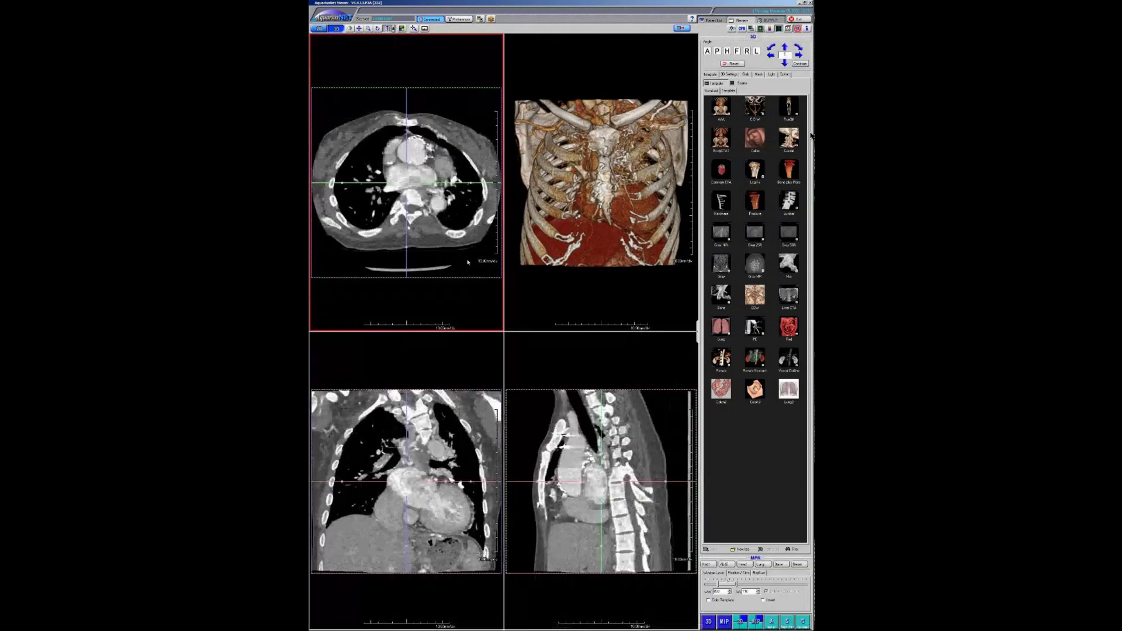
Enlarge the axial image of the cardiac CTA and examine the heart between the ascending aorta and the dome of the liver
{"action": "double_click", "coordinate": [461, 248]}
{"action": "scroll", "coordinate": [505, 269], "scroll_direction": "down", "scroll_amount": 10}
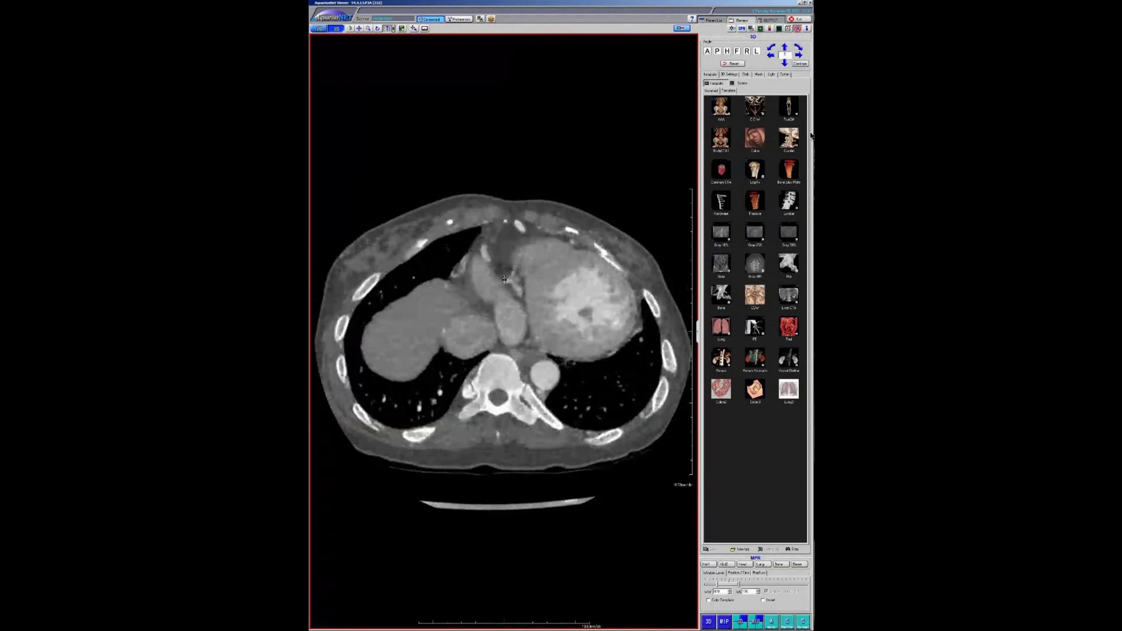
{"action": "scroll", "coordinate": [505, 269], "scroll_direction": "up", "scroll_amount": 12}
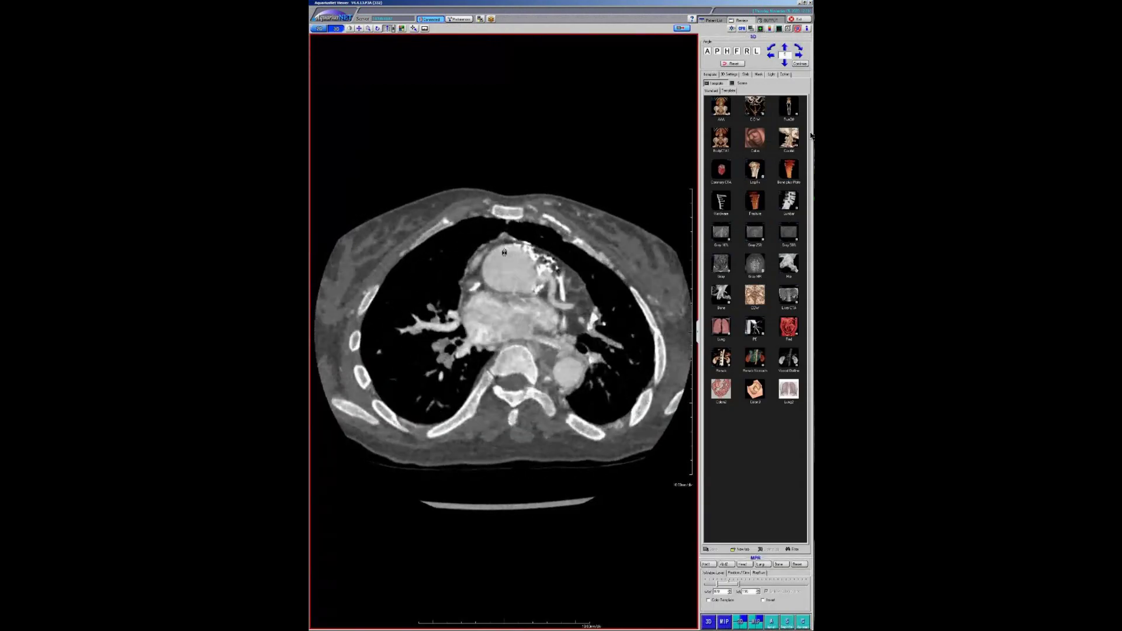
{"action": "scroll", "coordinate": [502, 260], "scroll_direction": "down", "scroll_amount": 8}
{"action": "scroll", "coordinate": [507, 264], "scroll_direction": "down", "scroll_amount": 4}
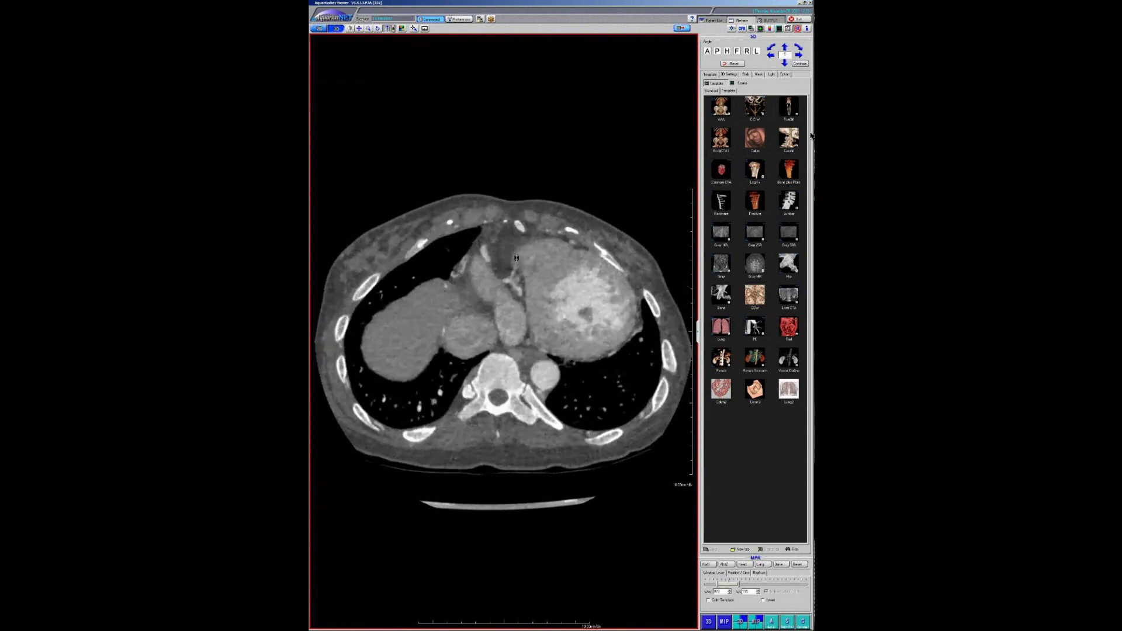
{"action": "scroll", "coordinate": [515, 253], "scroll_direction": "up", "scroll_amount": 5}
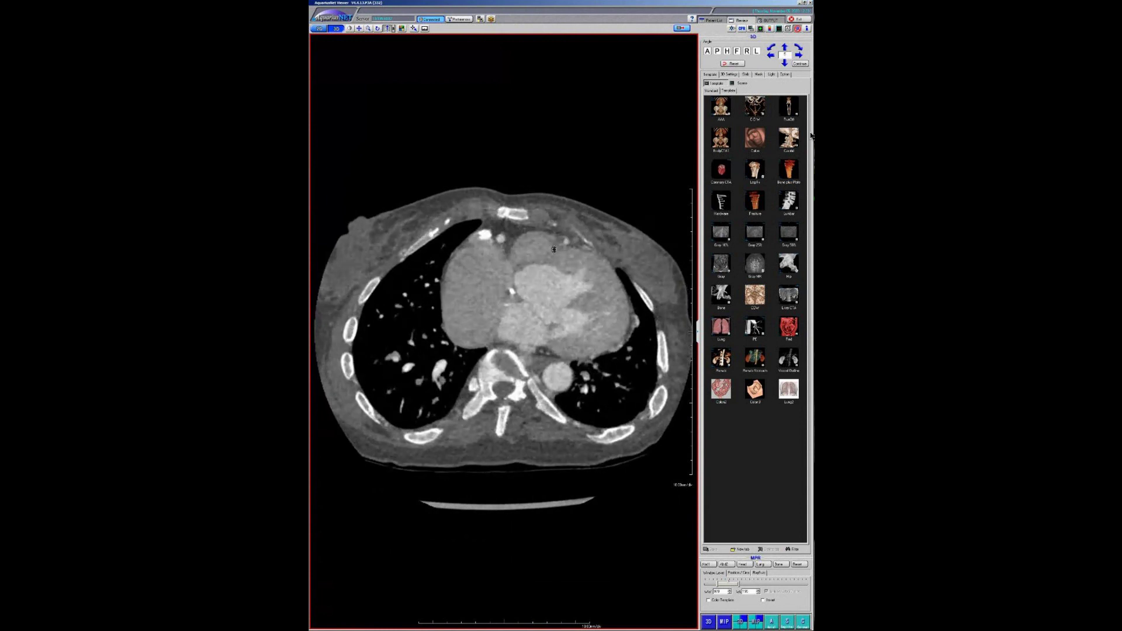
{"action": "scroll", "coordinate": [554, 250], "scroll_direction": "down", "scroll_amount": 5}
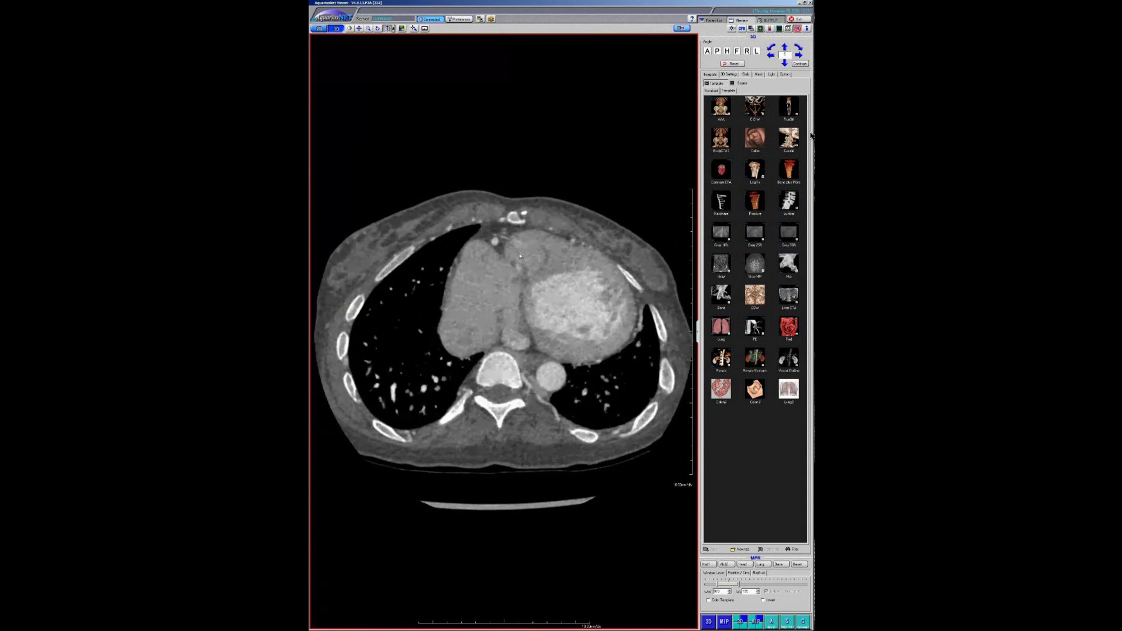
{"action": "scroll", "coordinate": [532, 250], "scroll_direction": "down", "scroll_amount": 5}
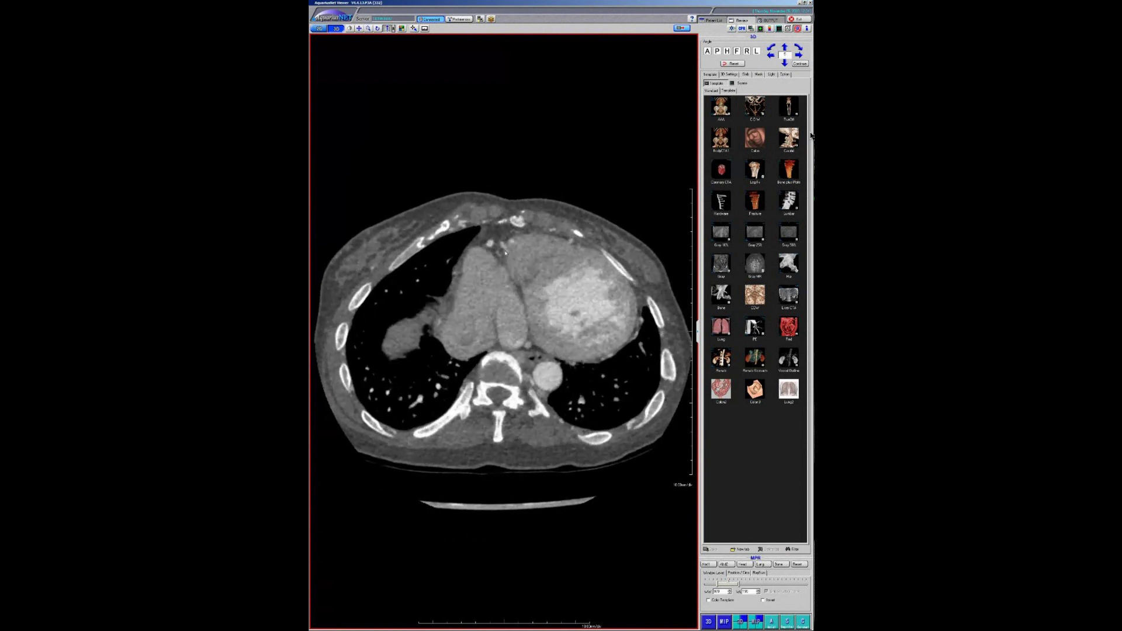
{"action": "scroll", "coordinate": [504, 254], "scroll_direction": "down", "scroll_amount": 3}
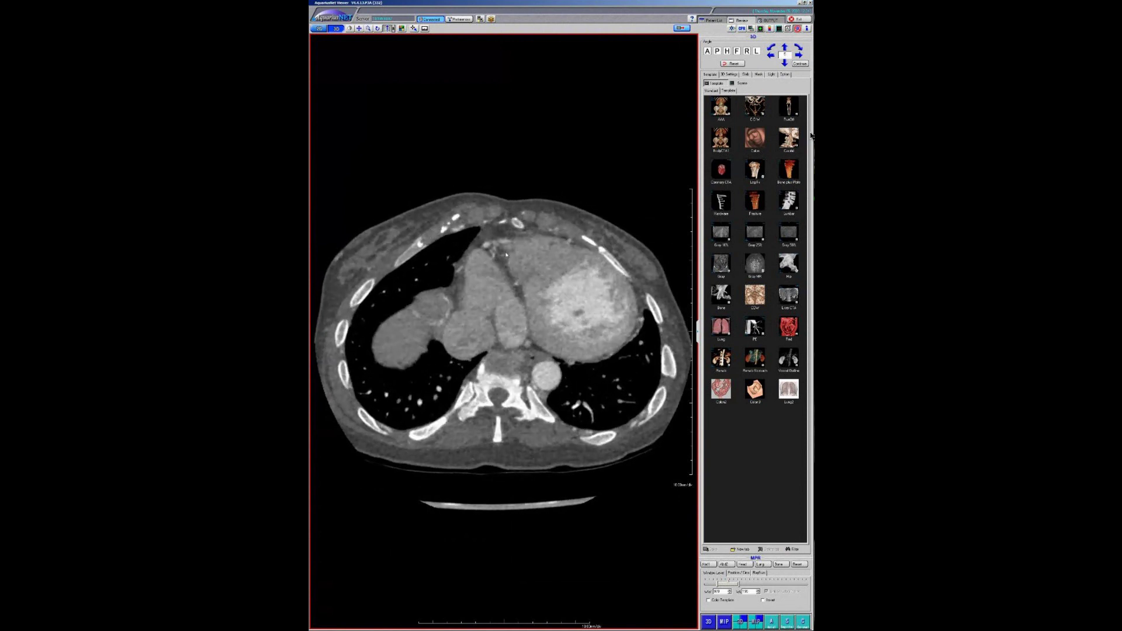
Follow the heart chambers and anterior heart border on axial slices from the aortic root down to the liver
{"action": "scroll", "coordinate": [511, 255], "scroll_direction": "up", "scroll_amount": 6}
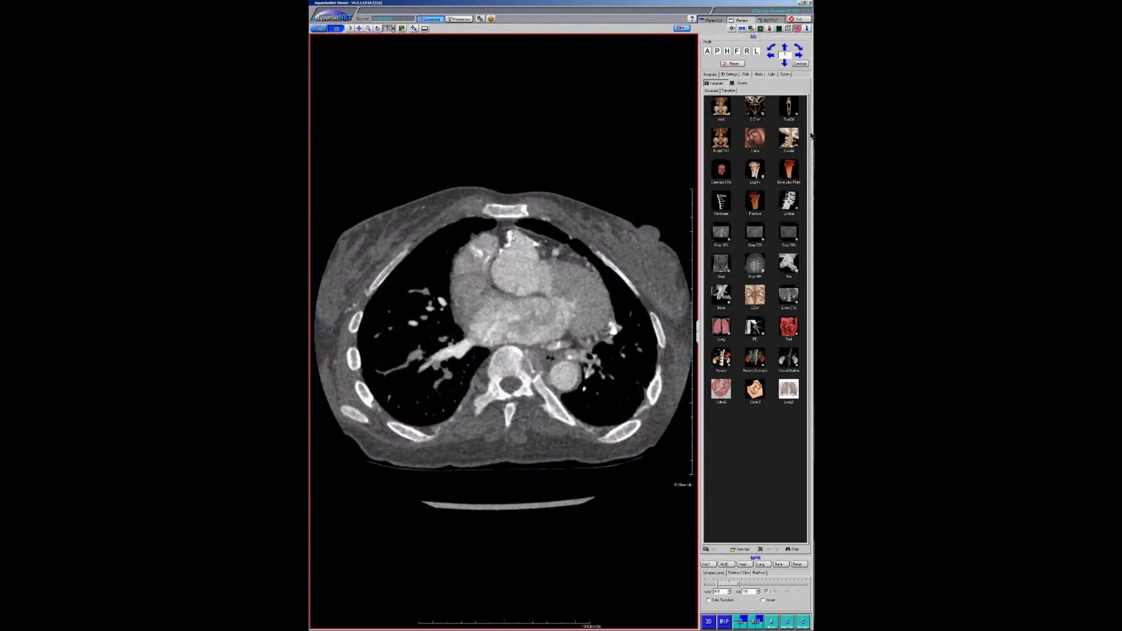
{"action": "scroll", "coordinate": [512, 238], "scroll_direction": "down", "scroll_amount": 2}
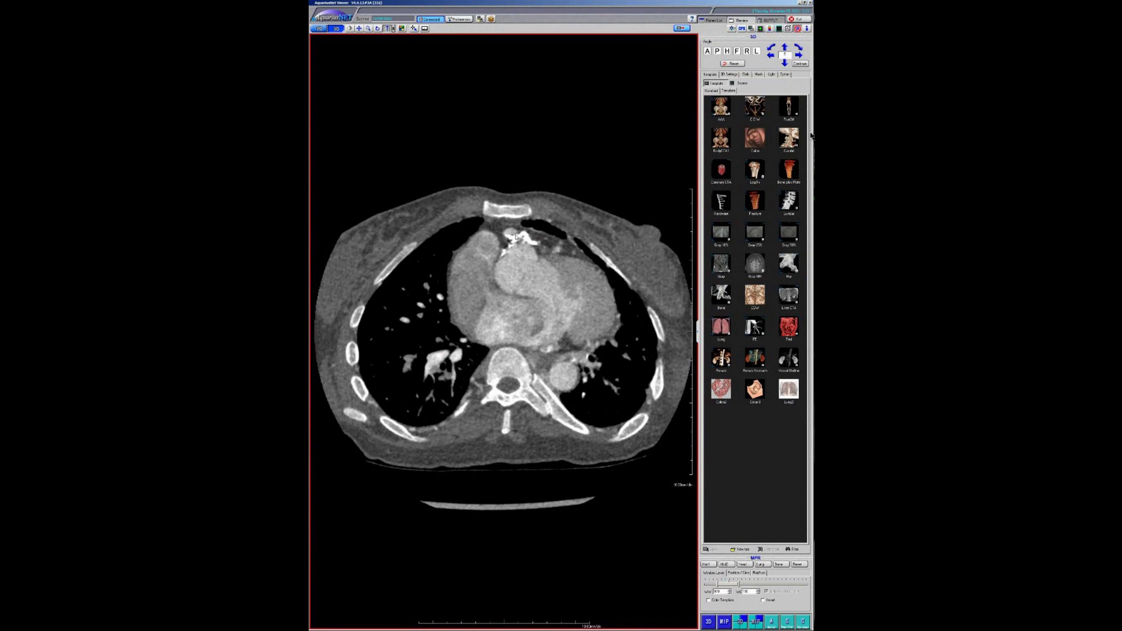
{"action": "scroll", "coordinate": [520, 239], "scroll_direction": "down", "scroll_amount": 5}
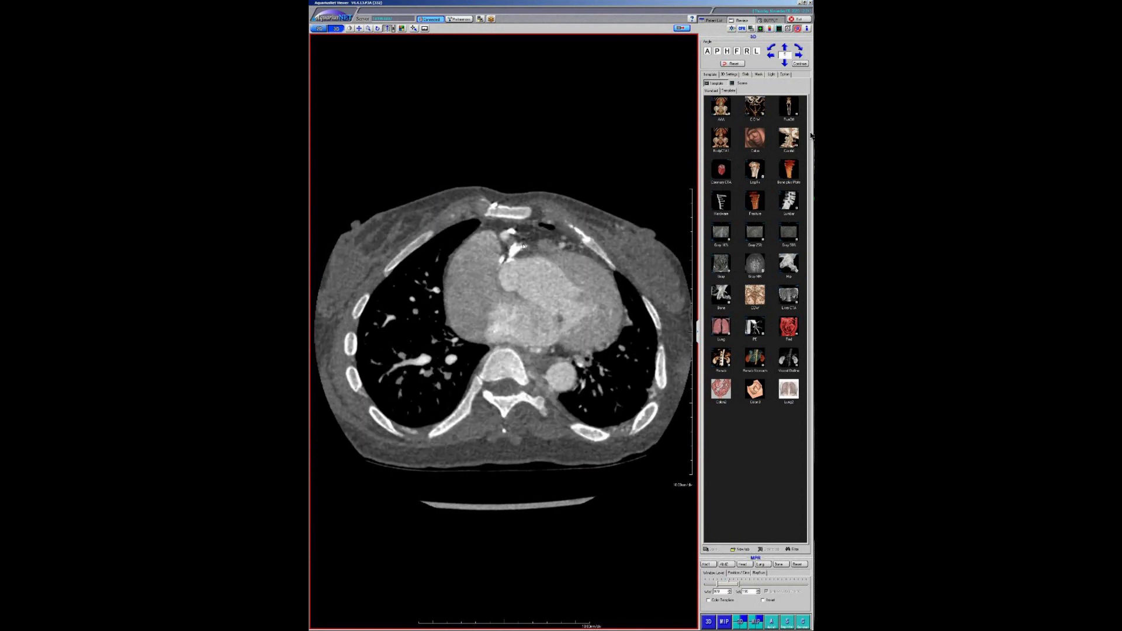
{"action": "scroll", "coordinate": [526, 244], "scroll_direction": "down", "scroll_amount": 5}
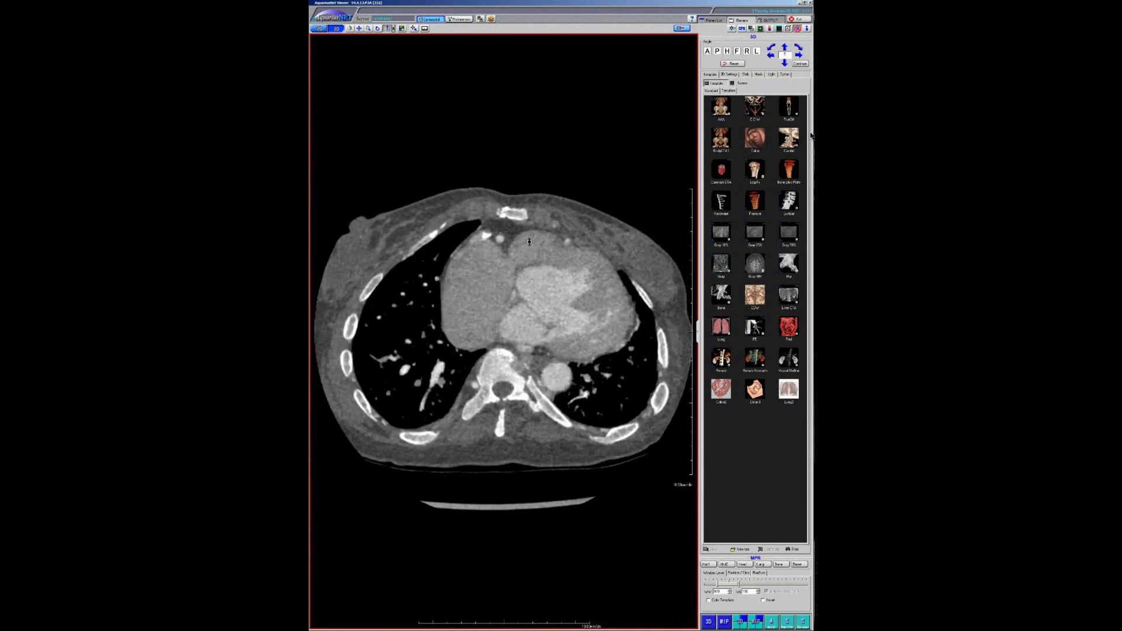
{"action": "scroll", "coordinate": [529, 248], "scroll_direction": "down", "scroll_amount": 3}
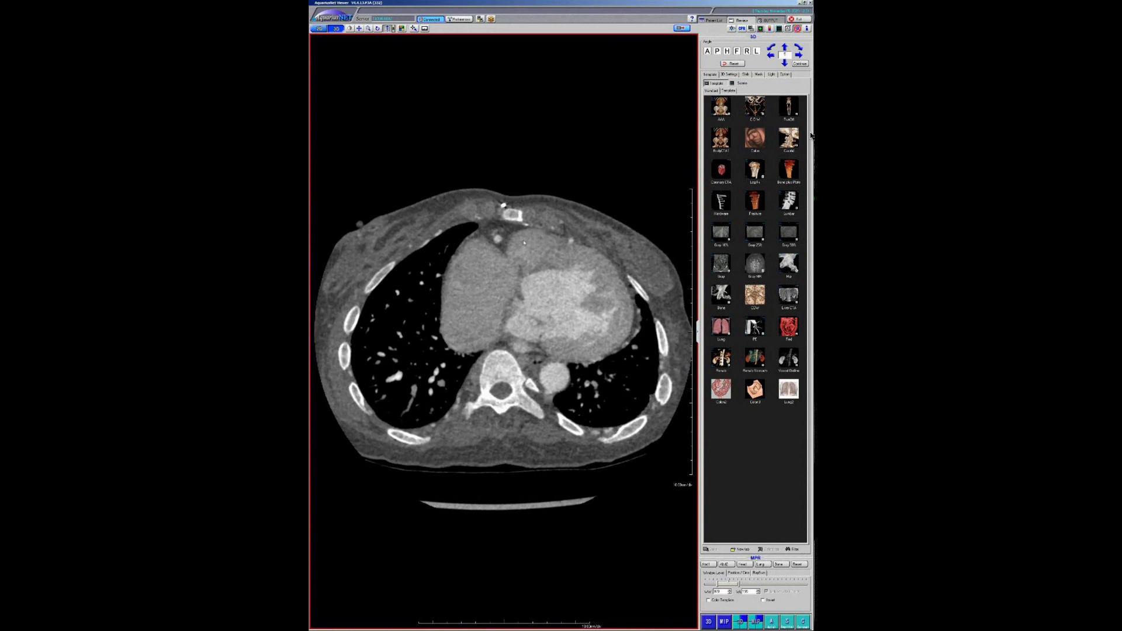
{"action": "scroll", "coordinate": [523, 241], "scroll_direction": "down", "scroll_amount": 2}
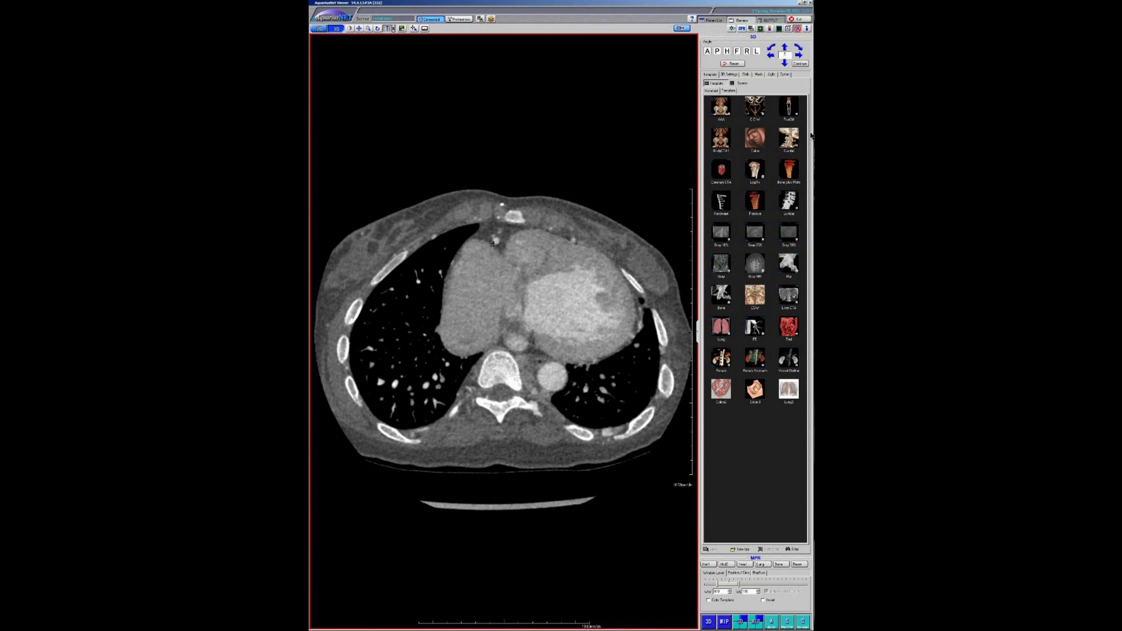
{"action": "scroll", "coordinate": [492, 243], "scroll_direction": "down", "scroll_amount": 3}
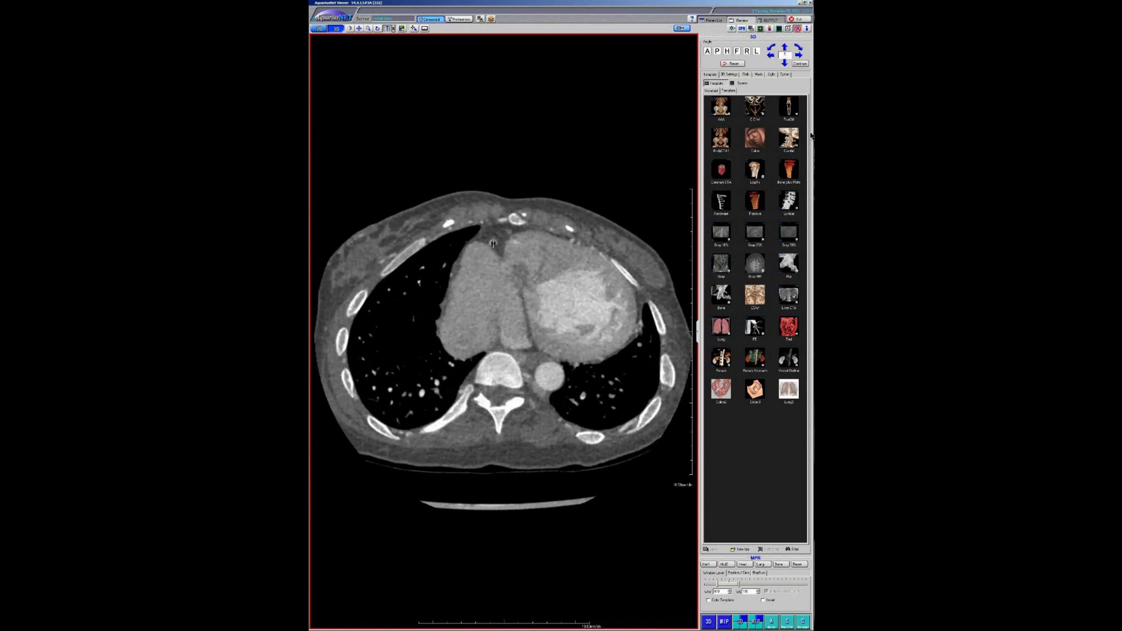
{"action": "scroll", "coordinate": [493, 243], "scroll_direction": "down", "scroll_amount": 5}
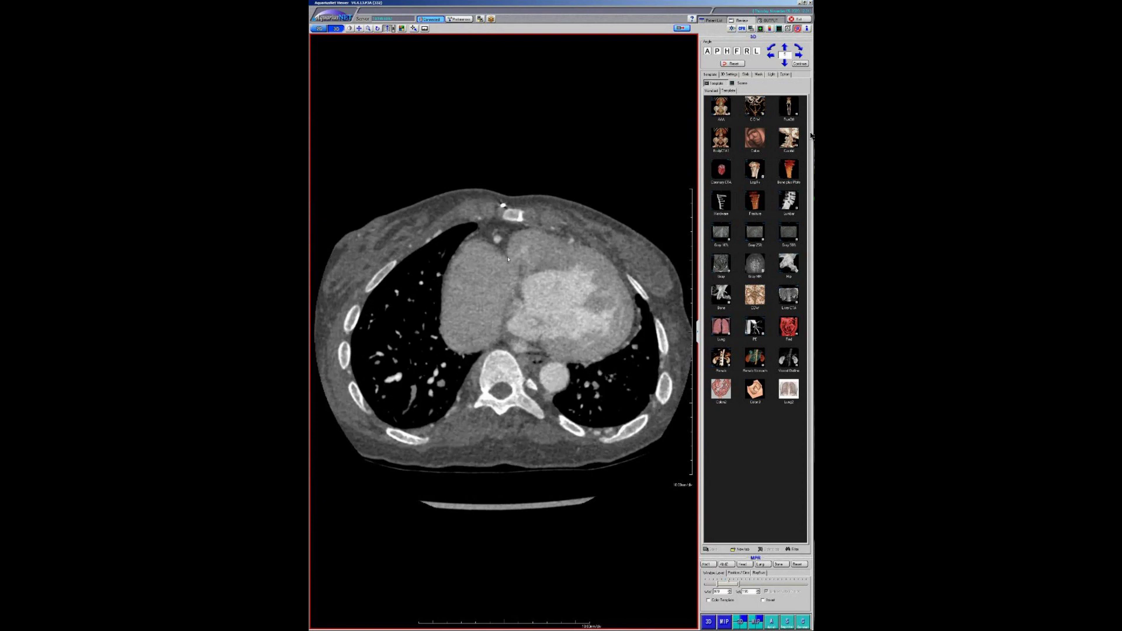
{"action": "scroll", "coordinate": [508, 258], "scroll_direction": "down", "scroll_amount": 5}
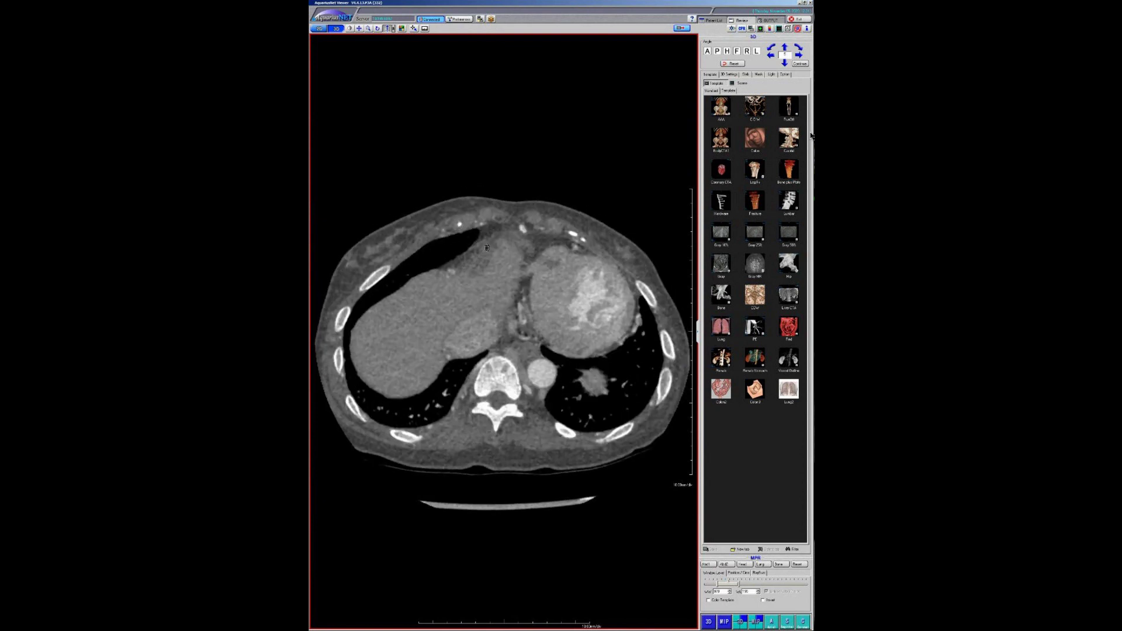
Re-examine the right heart and the tissue behind the sternum on slices between the aortic root and the lower ventricles
{"action": "scroll", "coordinate": [487, 246], "scroll_direction": "up", "scroll_amount": 5}
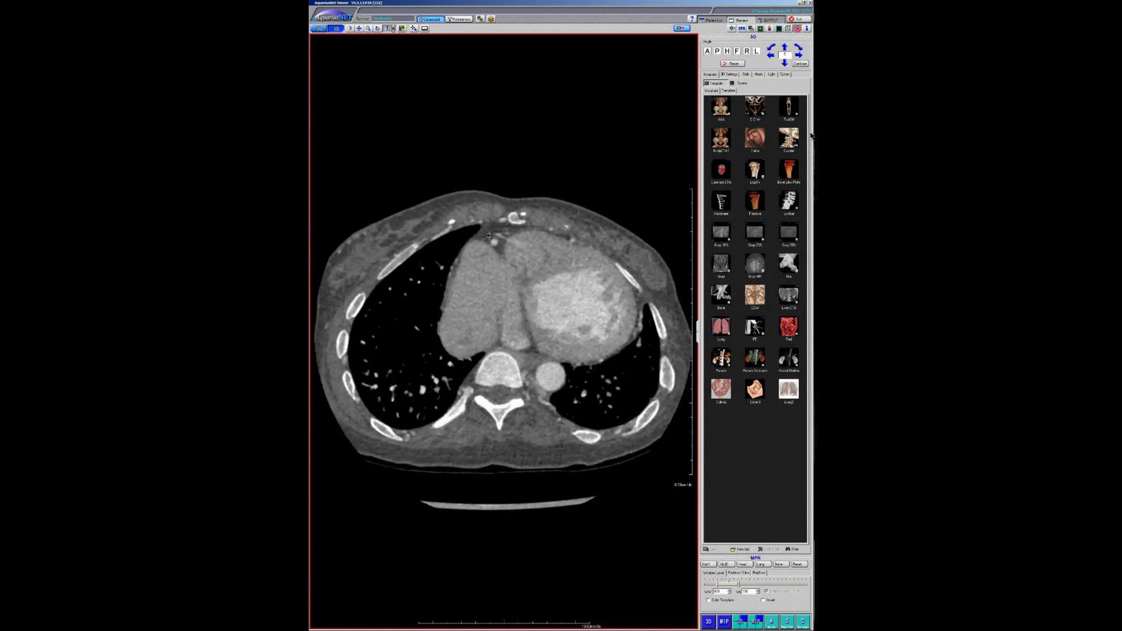
{"action": "scroll", "coordinate": [489, 235], "scroll_direction": "up", "scroll_amount": 4}
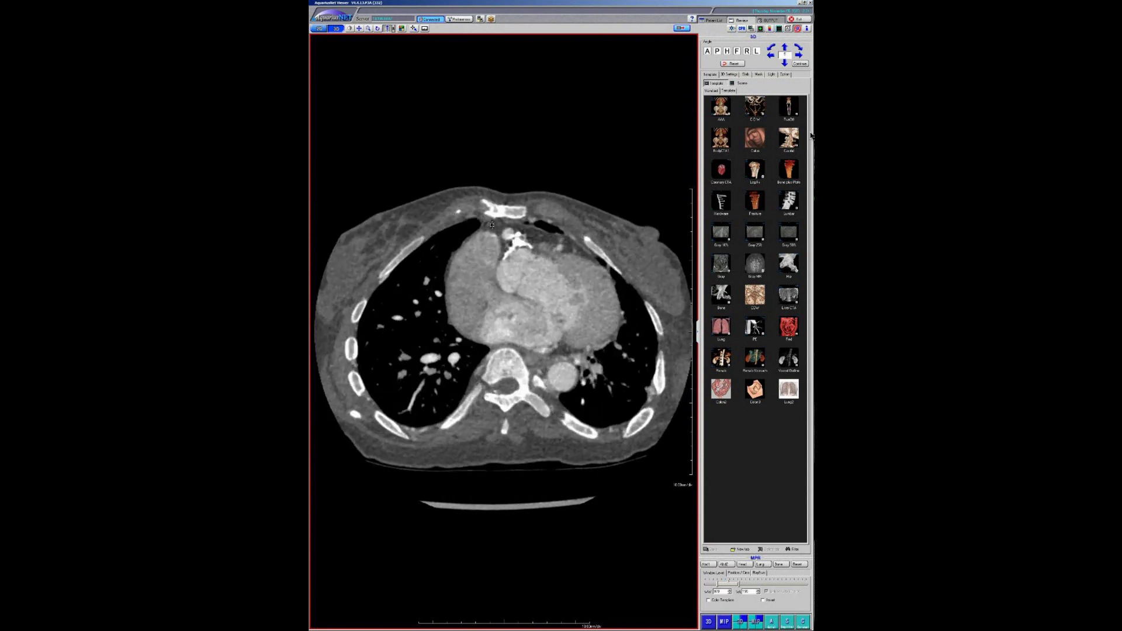
{"action": "scroll", "coordinate": [527, 247], "scroll_direction": "down", "scroll_amount": 2}
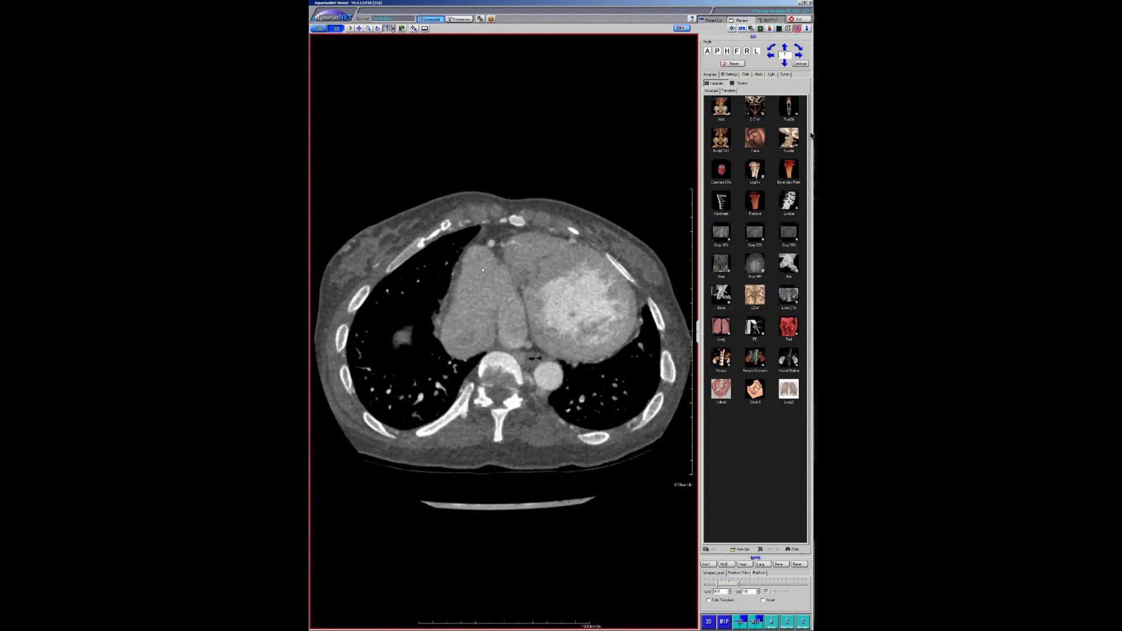
{"action": "scroll", "coordinate": [534, 253], "scroll_direction": "down", "scroll_amount": 5}
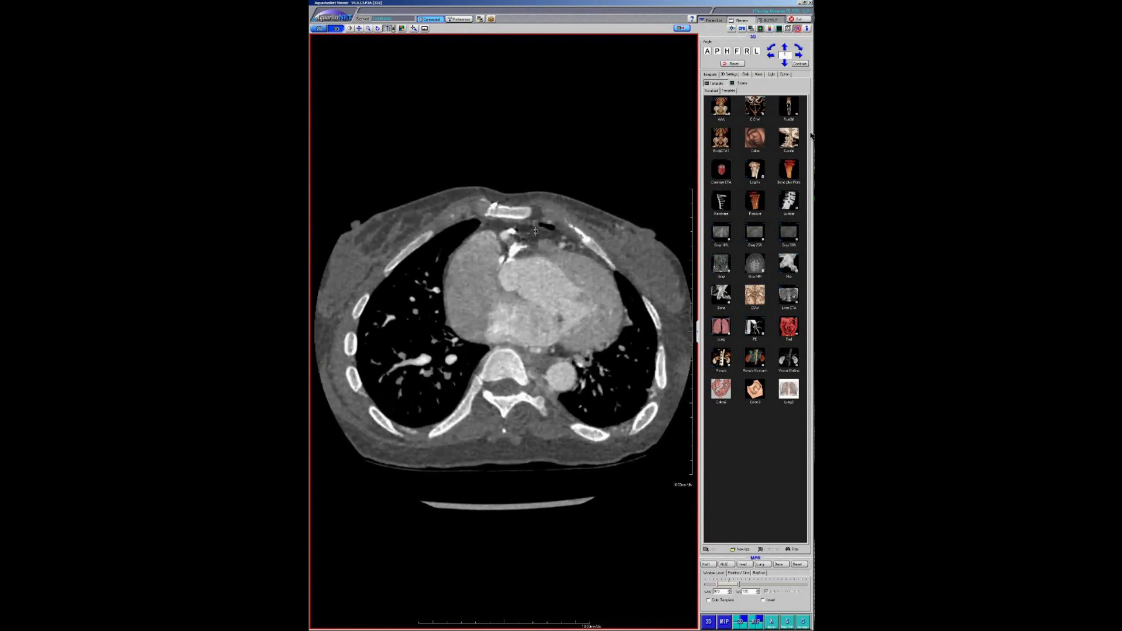
{"action": "scroll", "coordinate": [533, 269], "scroll_direction": "down", "scroll_amount": 5}
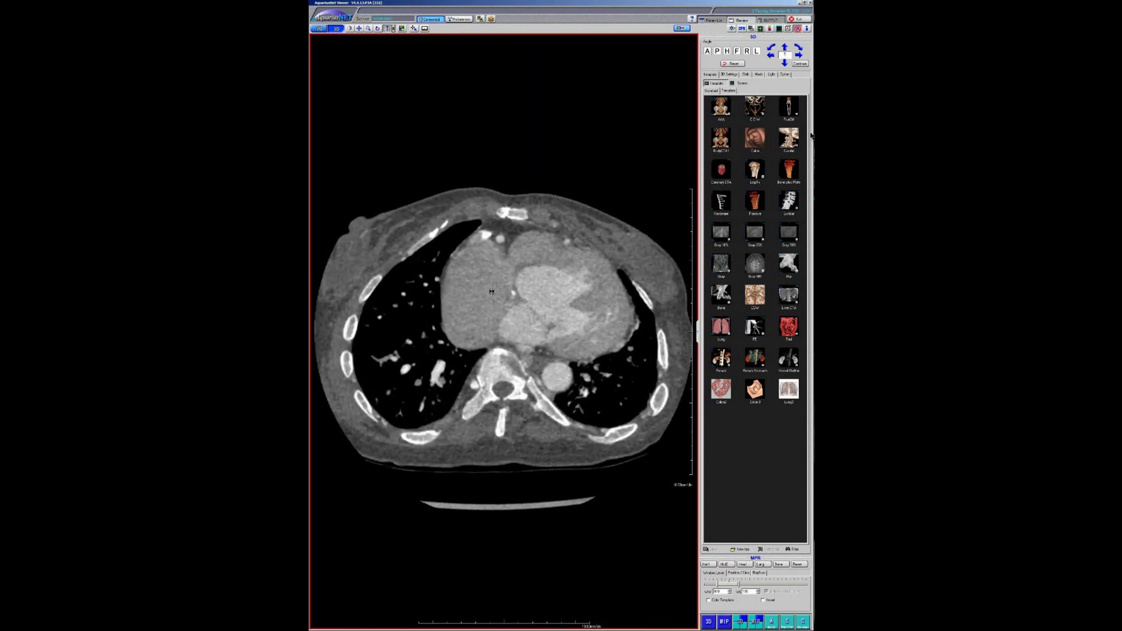
Examine the aortic arch, ascending aorta and central pulmonary vessels on axial slices between the arch and the left atrium
{"action": "scroll", "coordinate": [489, 283], "scroll_direction": "up", "scroll_amount": 8}
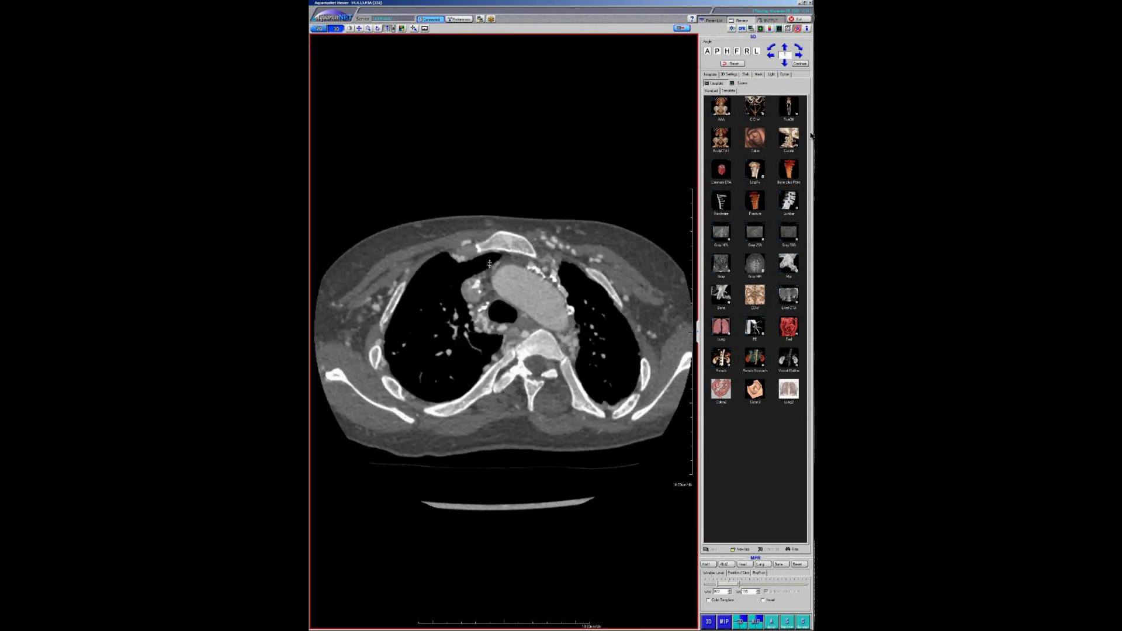
{"action": "scroll", "coordinate": [492, 260], "scroll_direction": "down", "scroll_amount": 3}
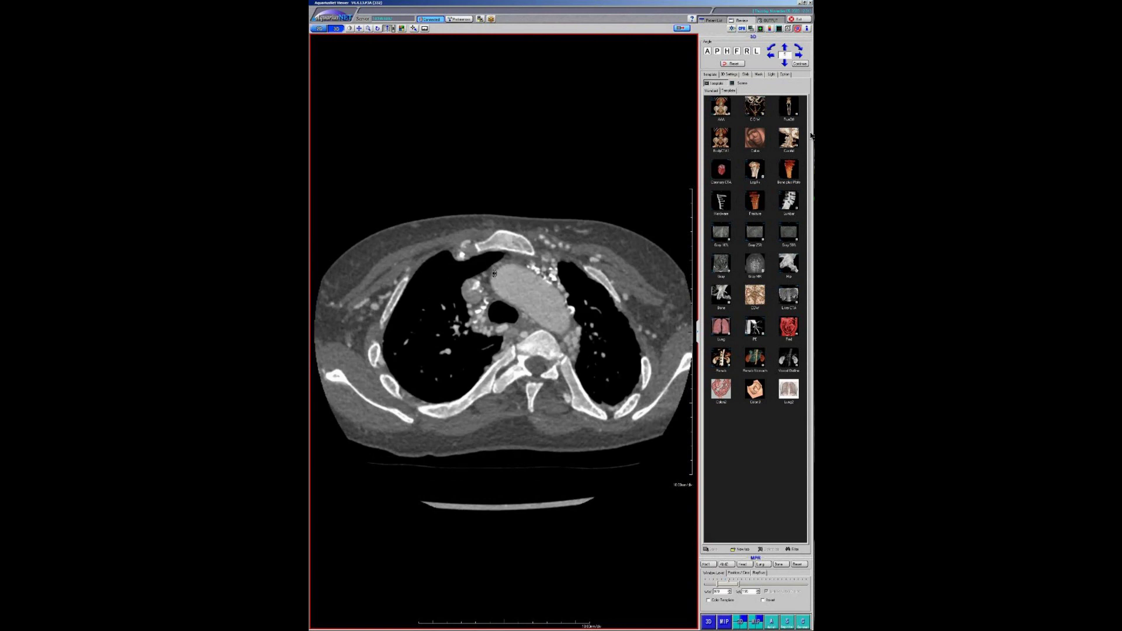
{"action": "scroll", "coordinate": [494, 281], "scroll_direction": "down", "scroll_amount": 3}
{"action": "scroll", "coordinate": [502, 310], "scroll_direction": "down", "scroll_amount": 3}
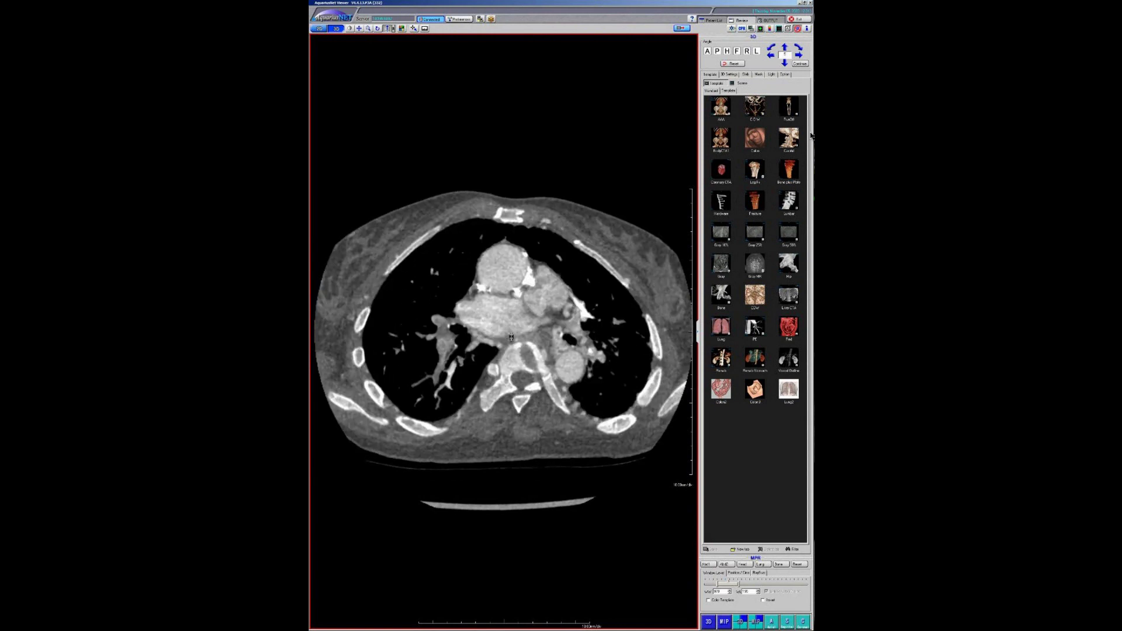
{"action": "scroll", "coordinate": [503, 325], "scroll_direction": "down", "scroll_amount": 2}
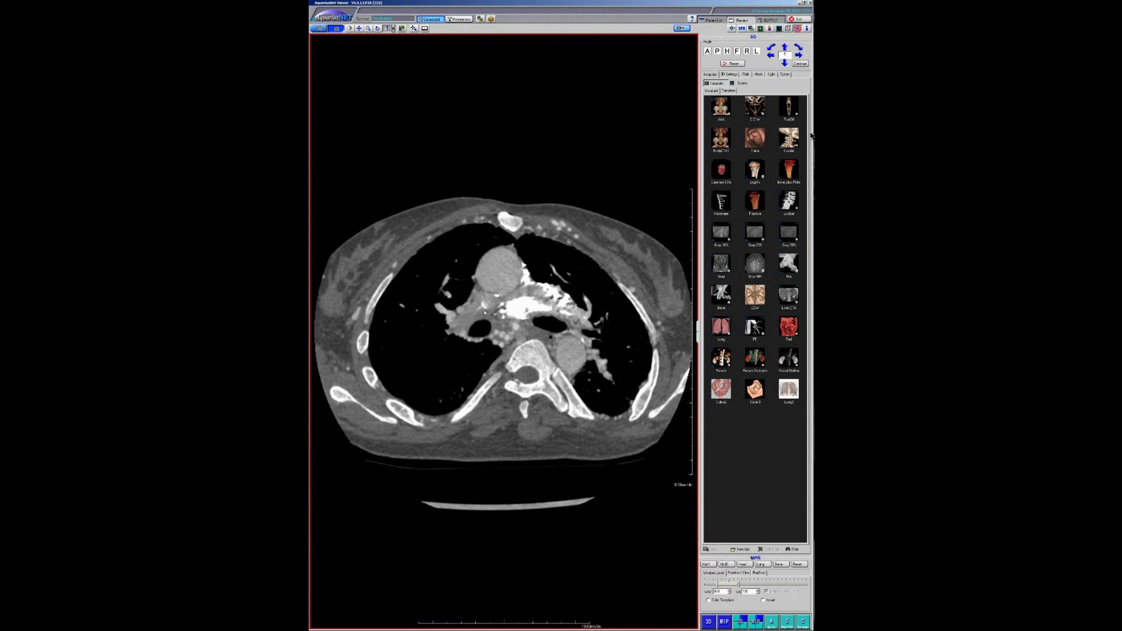
{"action": "scroll", "coordinate": [484, 316], "scroll_direction": "down", "scroll_amount": 3}
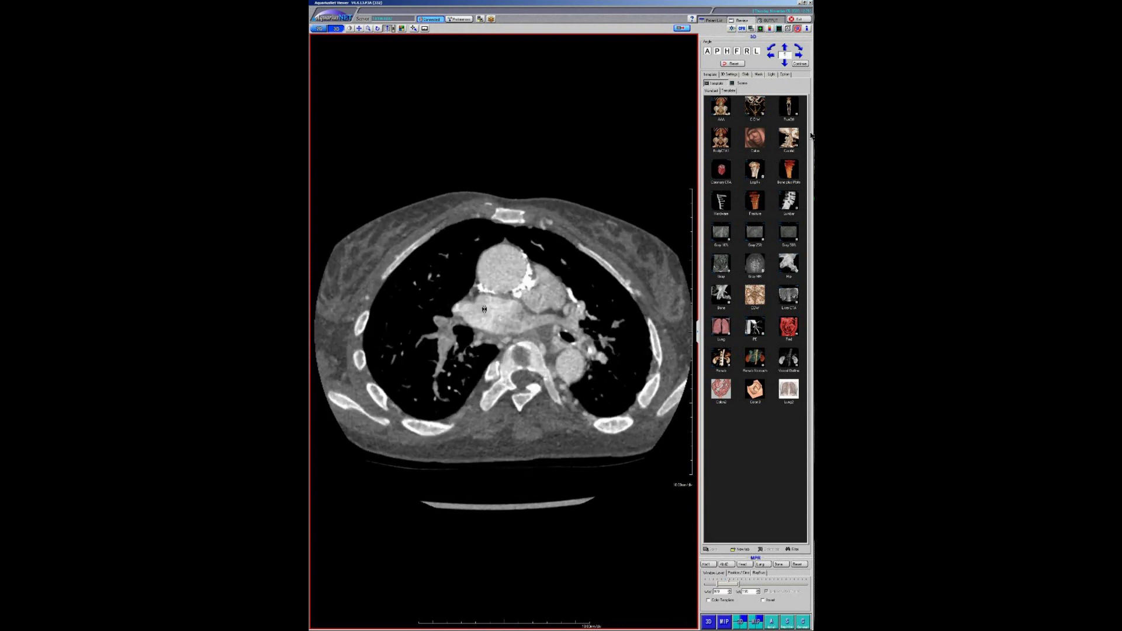
{"action": "scroll", "coordinate": [484, 309], "scroll_direction": "up", "scroll_amount": 3}
{"action": "scroll", "coordinate": [483, 310], "scroll_direction": "down", "scroll_amount": 3}
{"action": "scroll", "coordinate": [483, 317], "scroll_direction": "up", "scroll_amount": 3}
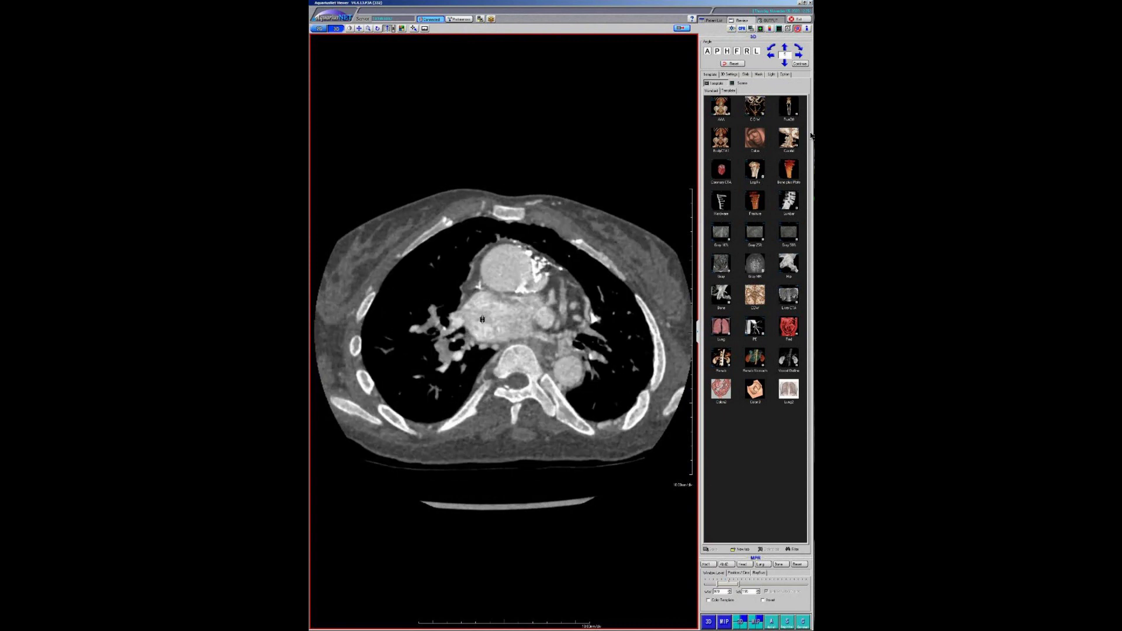
{"action": "scroll", "coordinate": [482, 316], "scroll_direction": "up", "scroll_amount": 3}
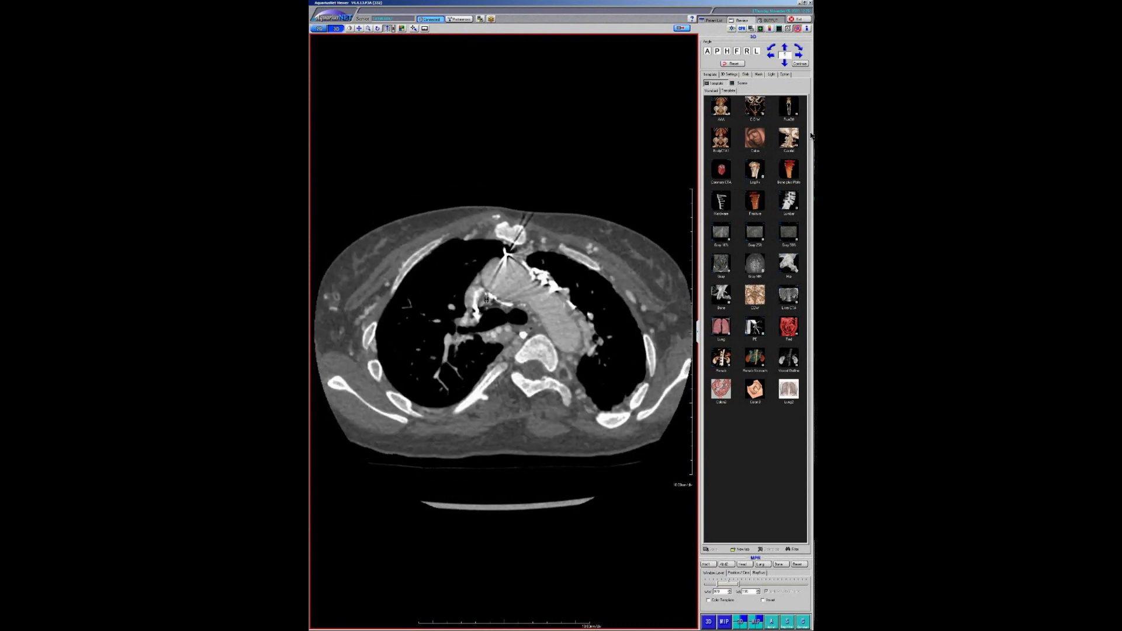
{"action": "scroll", "coordinate": [487, 304], "scroll_direction": "down", "scroll_amount": 3}
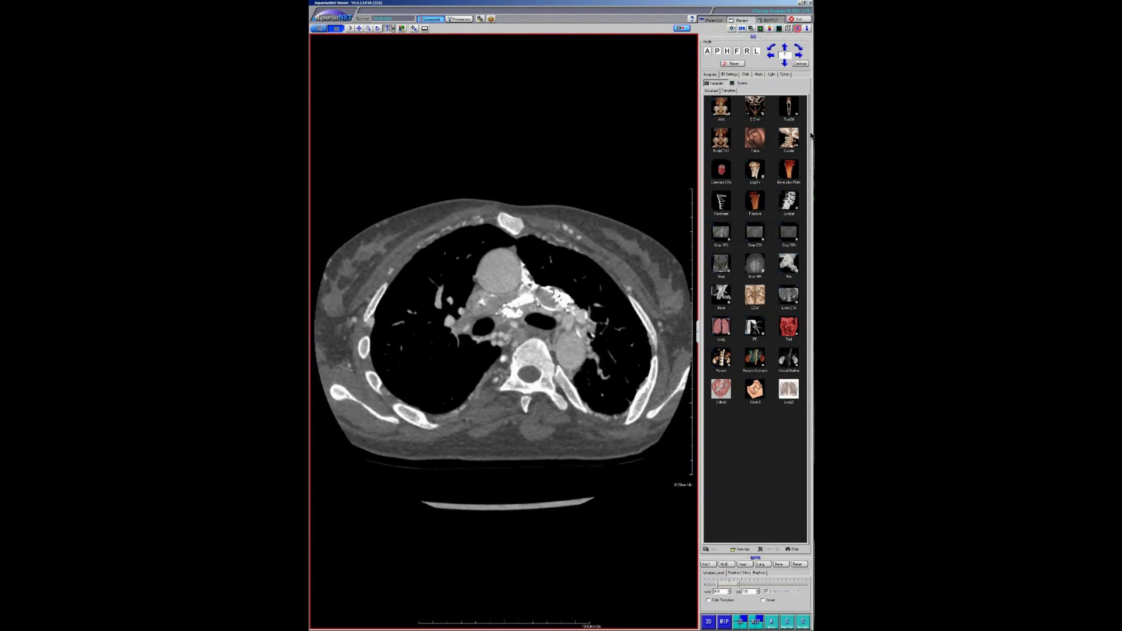
Examine the descending aorta and upper abdomen on axial slices at the level of the liver and stomach
{"action": "left_click_drag", "start_coordinate": [527, 290], "coordinate": [523, 312]}
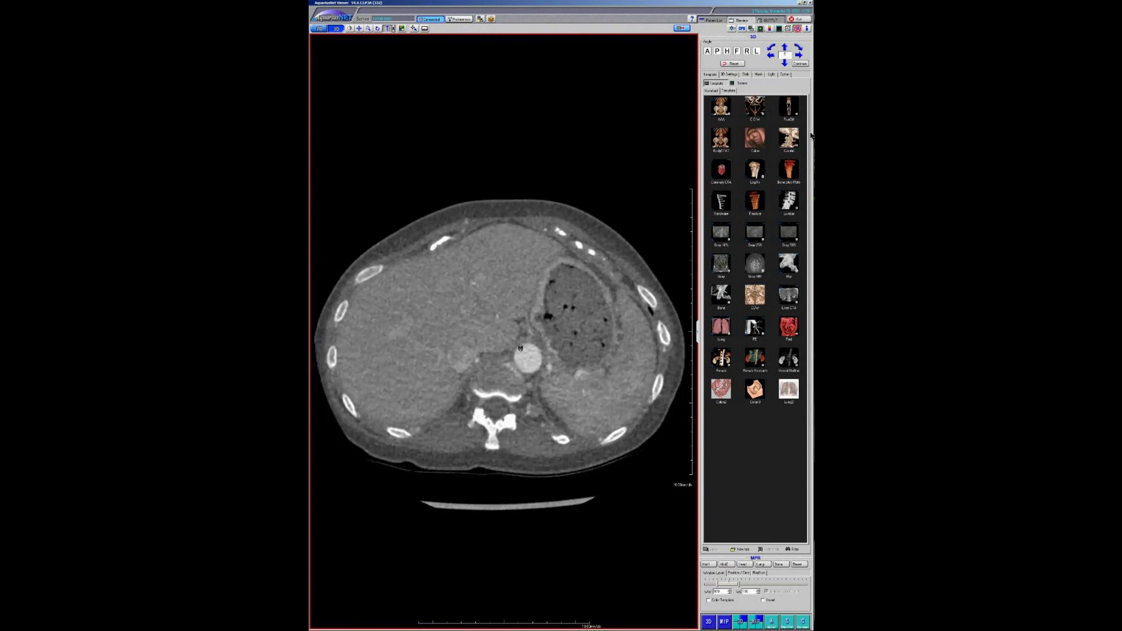
{"action": "left_click_drag", "start_coordinate": [521, 355], "coordinate": [580, 416]}
{"action": "left_click_drag", "start_coordinate": [549, 343], "coordinate": [539, 321]}
Return to the patient list, open series 3 of the case 3 CTA CHEST study and enlarge its axial image
{"action": "left_click", "coordinate": [713, 21]}
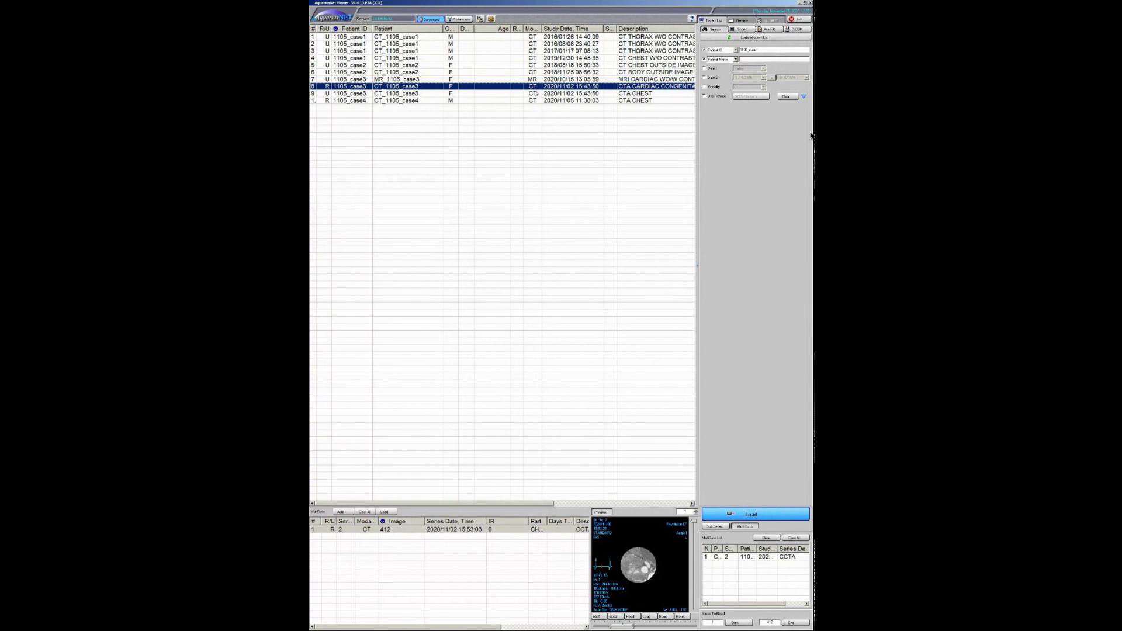
{"action": "left_click", "coordinate": [536, 94]}
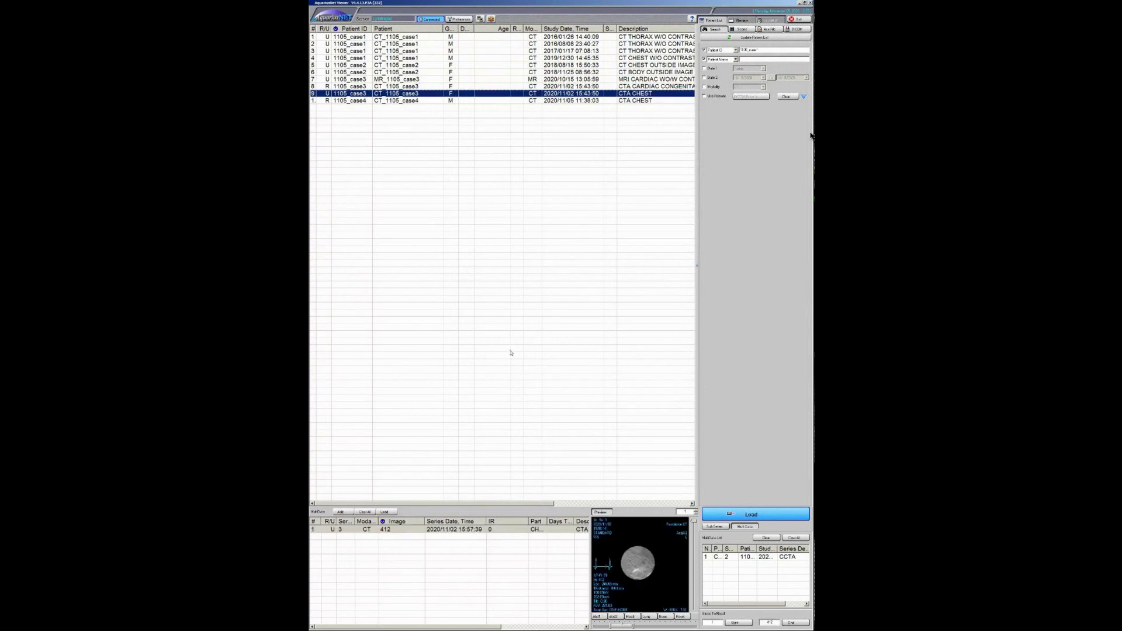
{"action": "double_click", "coordinate": [471, 529]}
{"action": "double_click", "coordinate": [500, 259]}
Examine the heart on the CTA CHEST axial slices from the left atrium down to the lower ventricles
{"action": "scroll", "coordinate": [500, 259], "scroll_direction": "down", "scroll_amount": 10}
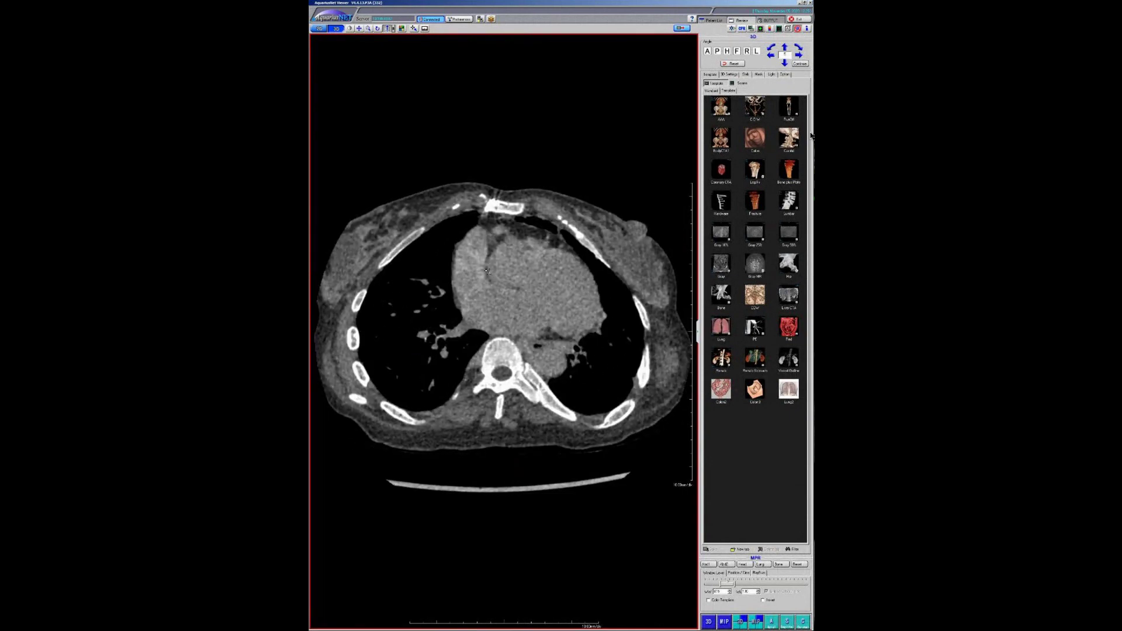
{"action": "scroll", "coordinate": [492, 276], "scroll_direction": "down", "scroll_amount": 5}
{"action": "scroll", "coordinate": [492, 278], "scroll_direction": "down", "scroll_amount": 3}
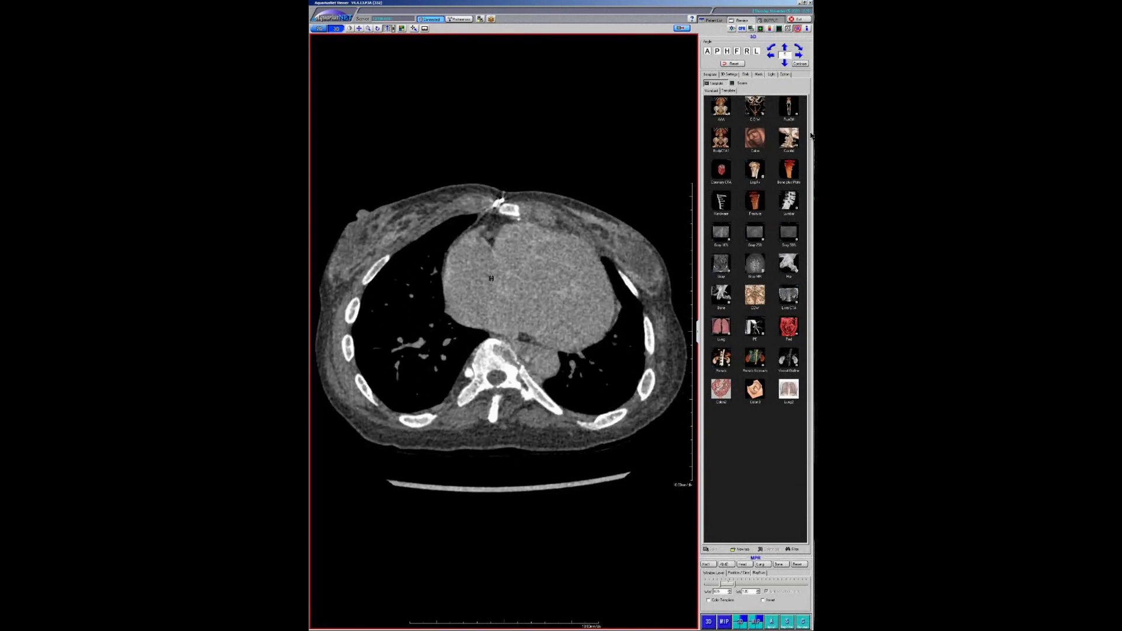
{"action": "scroll", "coordinate": [491, 280], "scroll_direction": "down", "scroll_amount": 3}
{"action": "scroll", "coordinate": [488, 282], "scroll_direction": "down", "scroll_amount": 3}
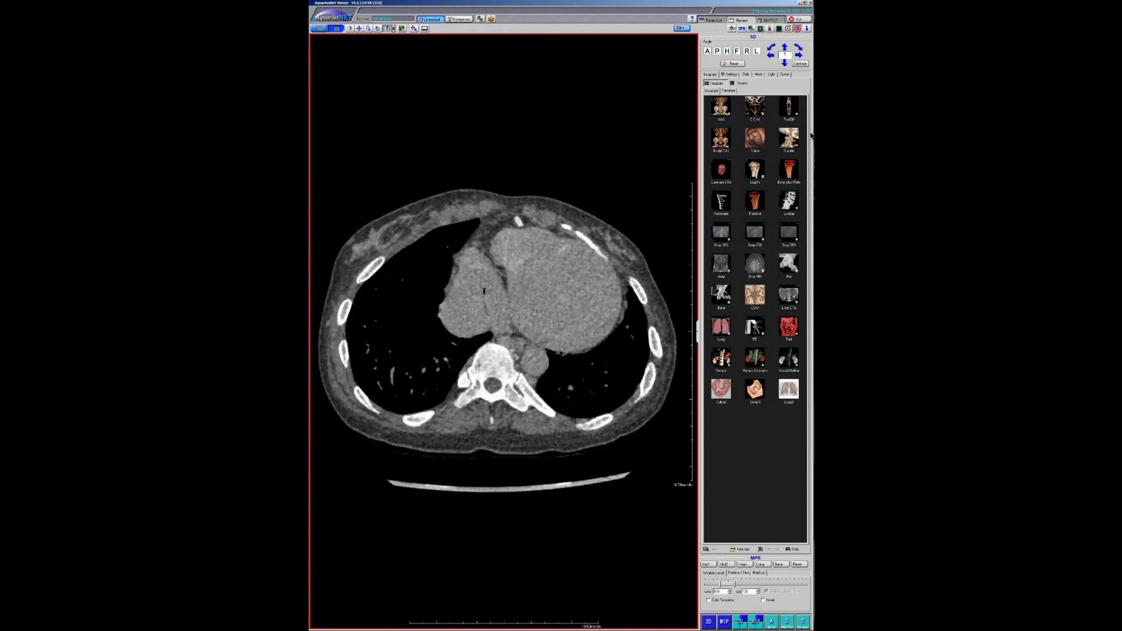
Return to the patient list, open series 3900 of the case 3 cardiac MRI study and enlarge its short-axis image
{"action": "scroll", "coordinate": [484, 281], "scroll_direction": "down", "scroll_amount": 3}
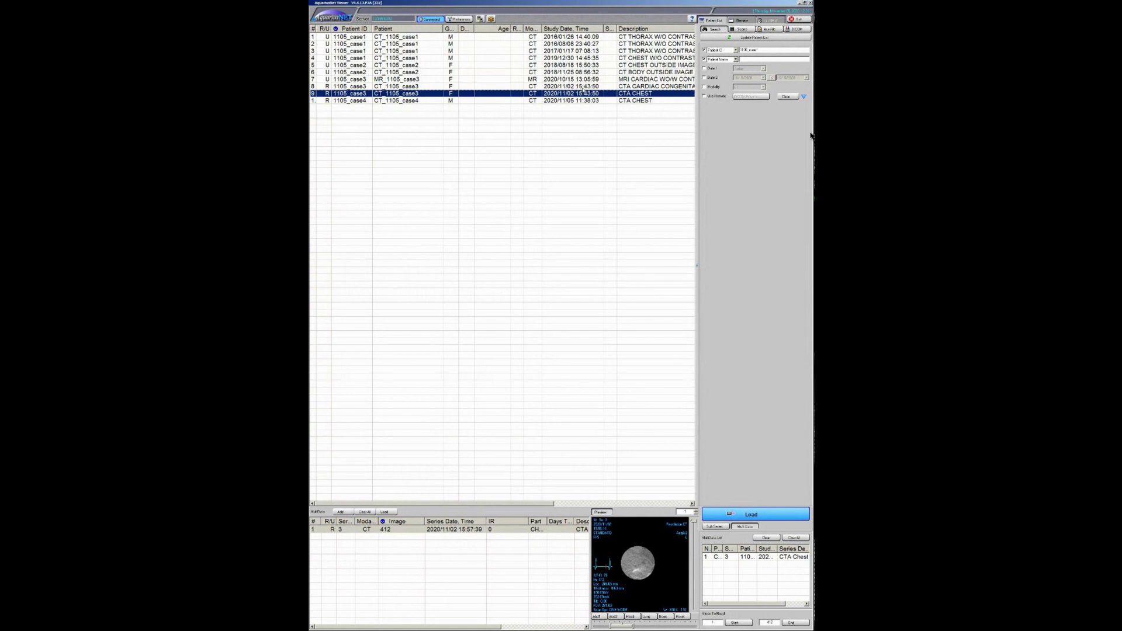
{"action": "left_click", "coordinate": [582, 80]}
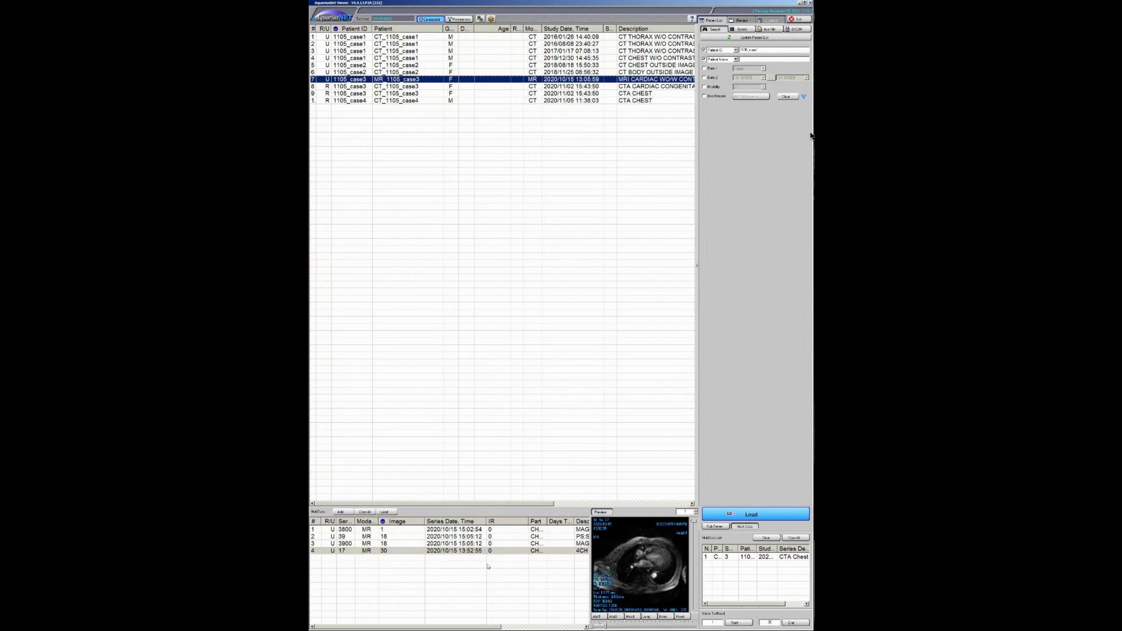
{"action": "double_click", "coordinate": [473, 552]}
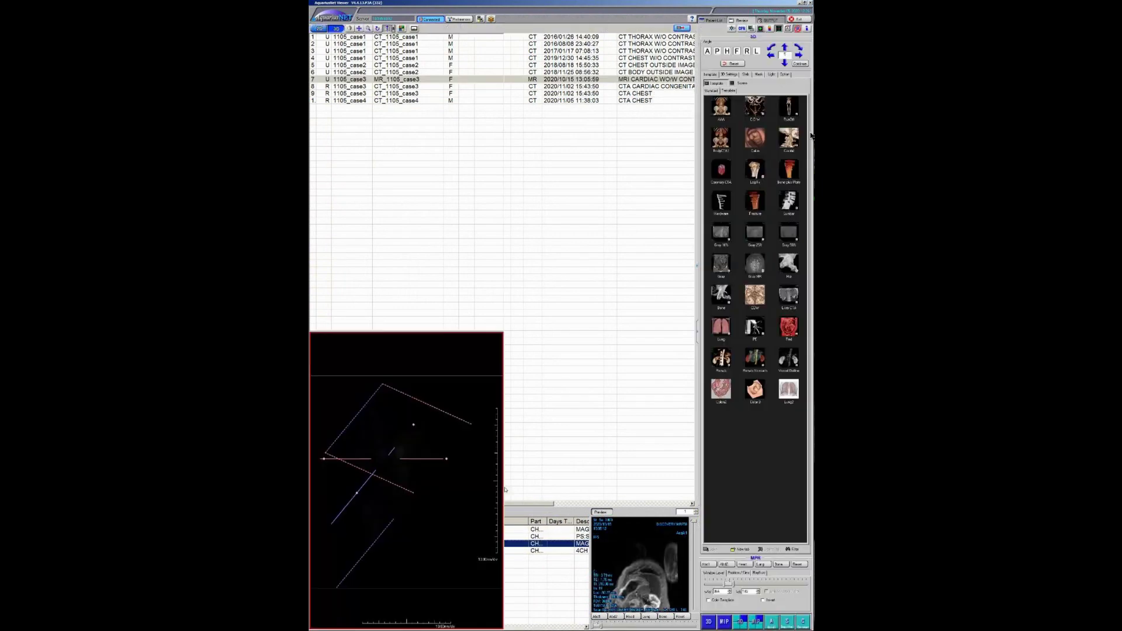
{"action": "double_click", "coordinate": [519, 376]}
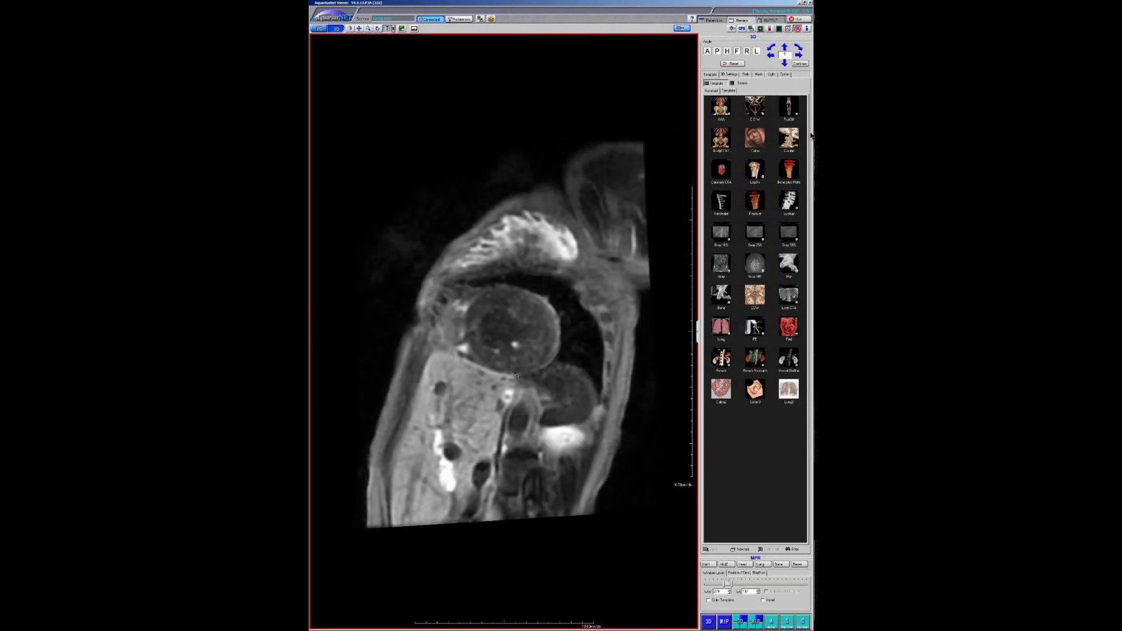
Examine the left and right ventricles and the septum on the MRI short-axis slices
{"action": "scroll", "coordinate": [501, 353], "scroll_direction": "down", "scroll_amount": 3}
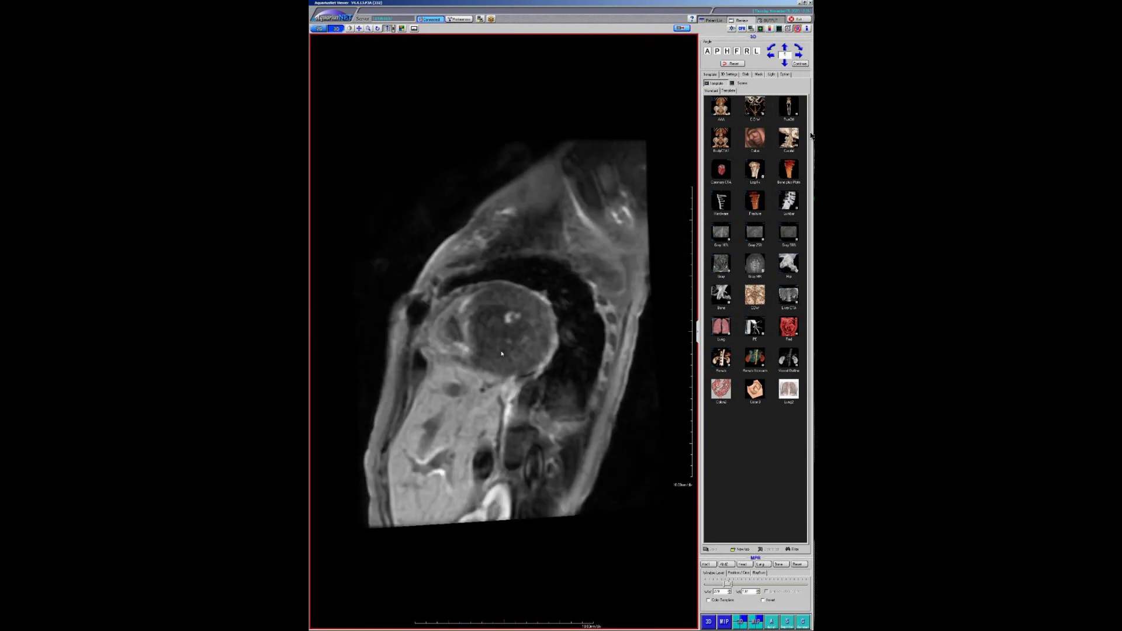
{"action": "scroll", "coordinate": [500, 350], "scroll_direction": "down", "scroll_amount": 2}
{"action": "scroll", "coordinate": [465, 326], "scroll_direction": "down", "scroll_amount": 2}
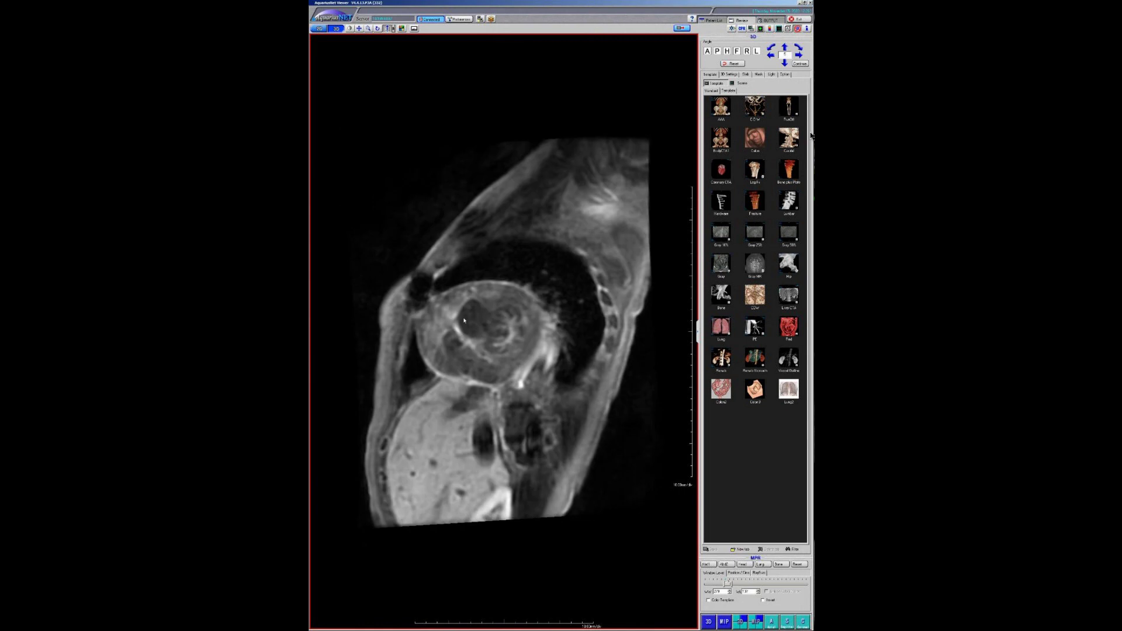
{"action": "scroll", "coordinate": [459, 303], "scroll_direction": "down", "scroll_amount": 2}
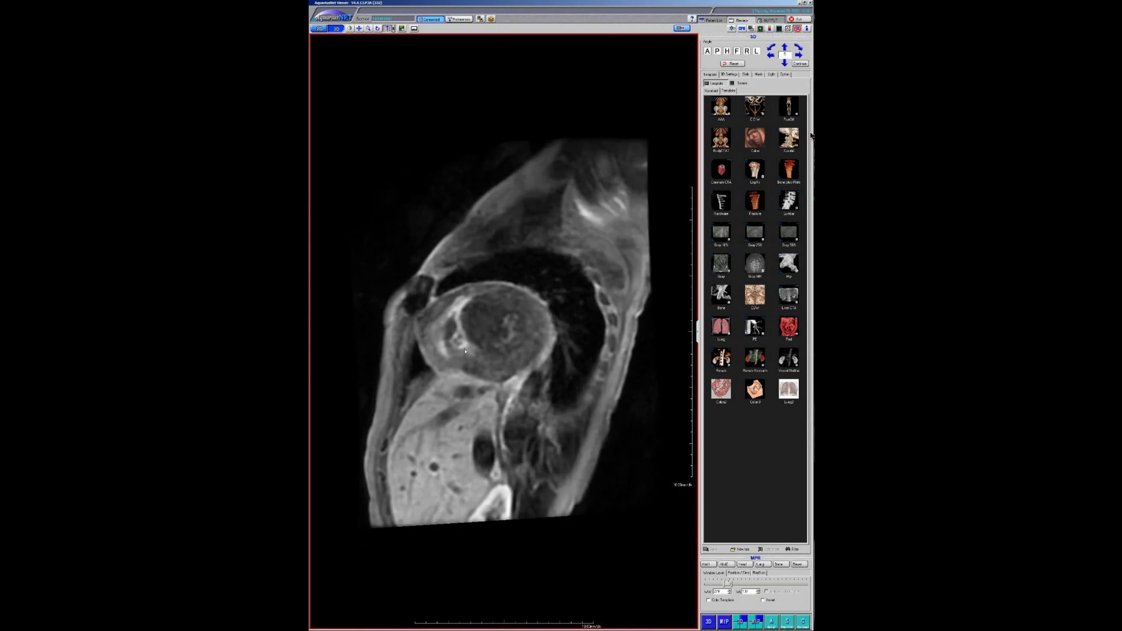
{"action": "scroll", "coordinate": [465, 350], "scroll_direction": "down", "scroll_amount": 8}
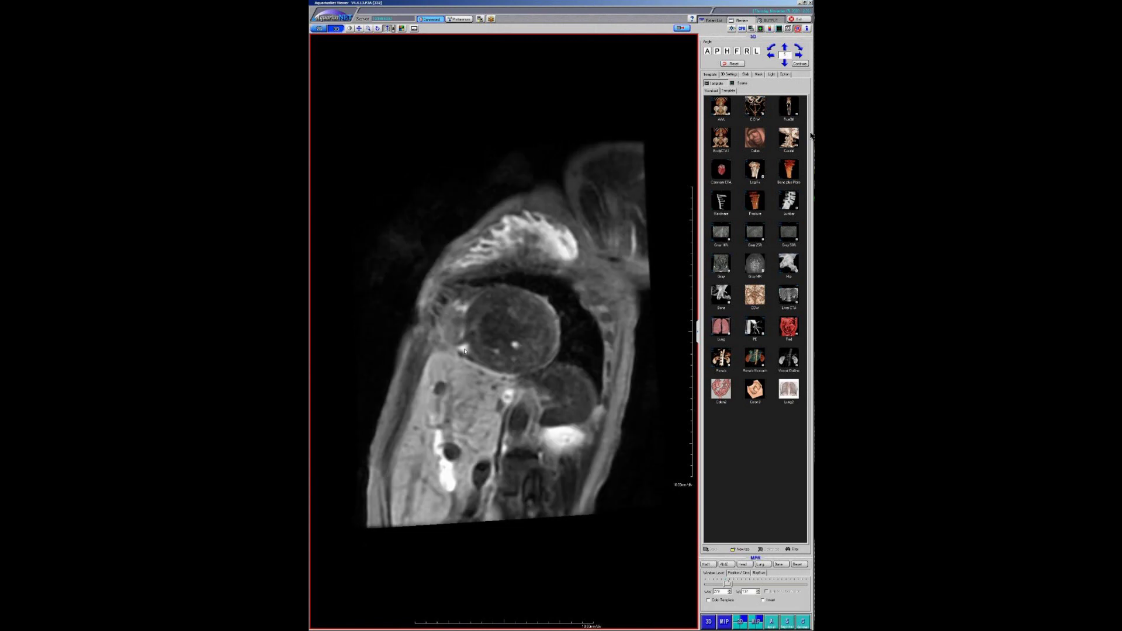
{"action": "scroll", "coordinate": [465, 351], "scroll_direction": "down", "scroll_amount": 8}
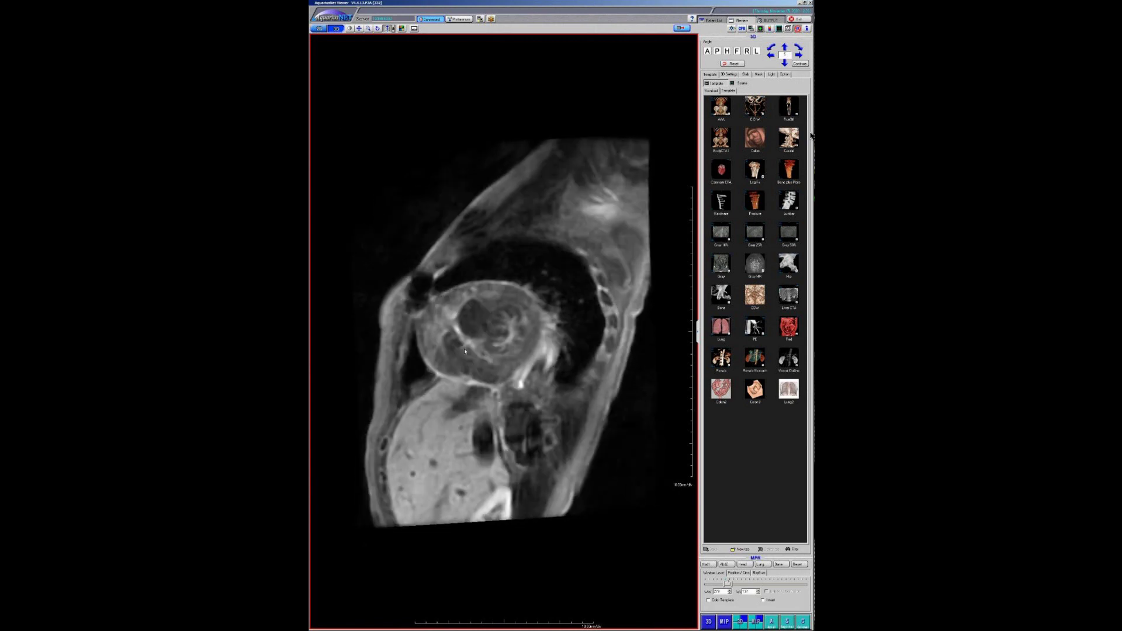
Examine the base of the heart and the great vessel roots on the MRI short-axis slices
{"action": "scroll", "coordinate": [461, 342], "scroll_direction": "down", "scroll_amount": 8}
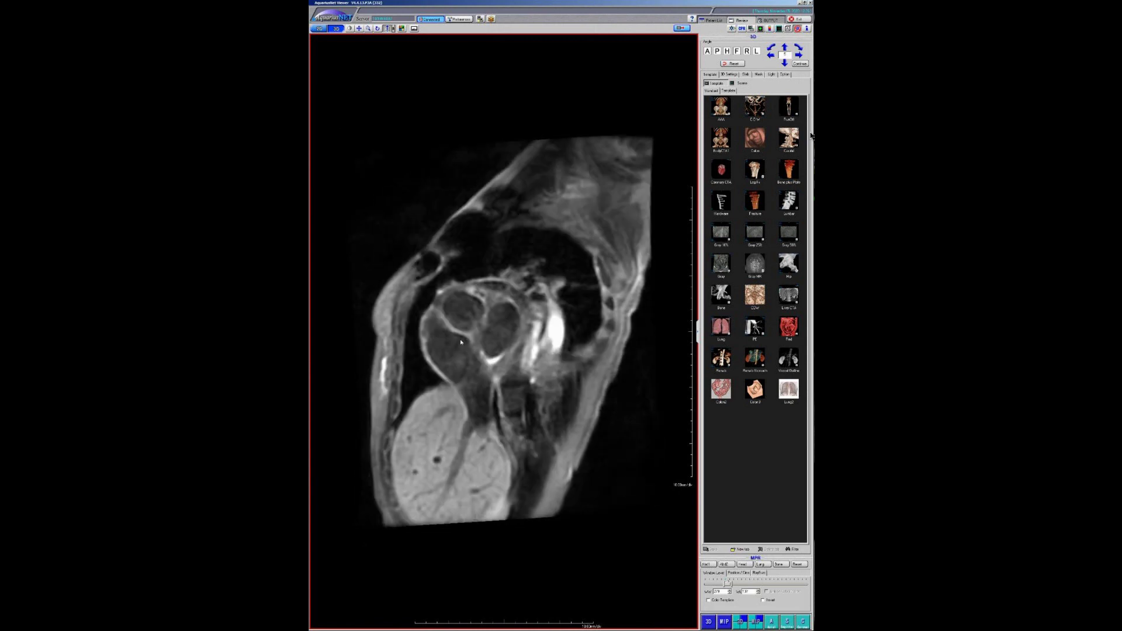
{"action": "scroll", "coordinate": [461, 343], "scroll_direction": "down", "scroll_amount": 6}
{"action": "scroll", "coordinate": [461, 342], "scroll_direction": "down", "scroll_amount": 2}
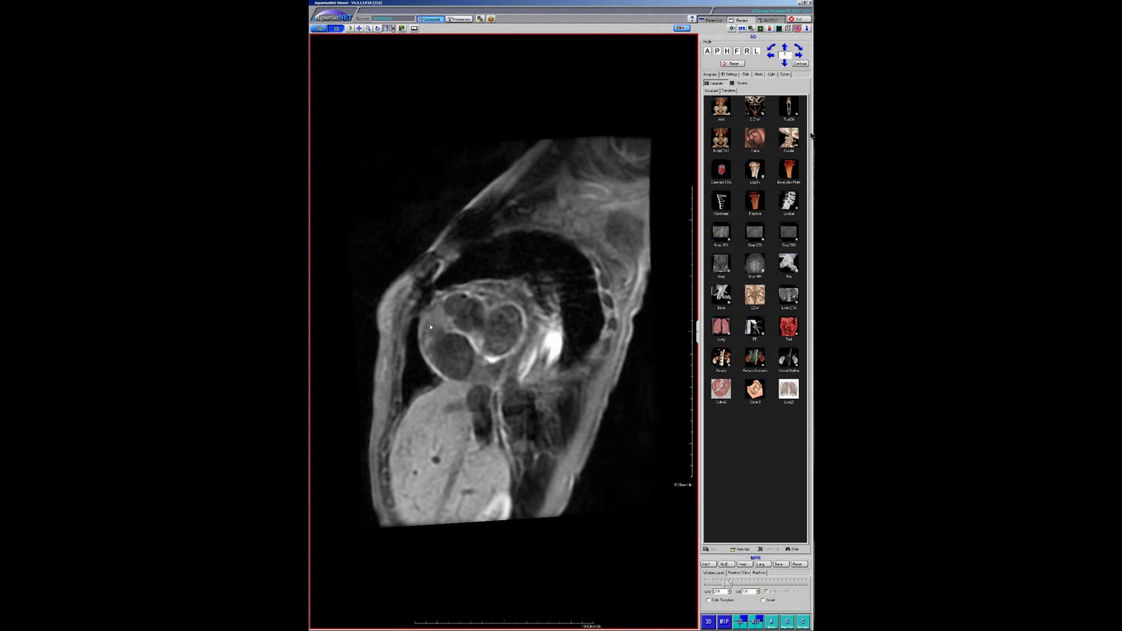
{"action": "scroll", "coordinate": [430, 328], "scroll_direction": "down", "scroll_amount": 2}
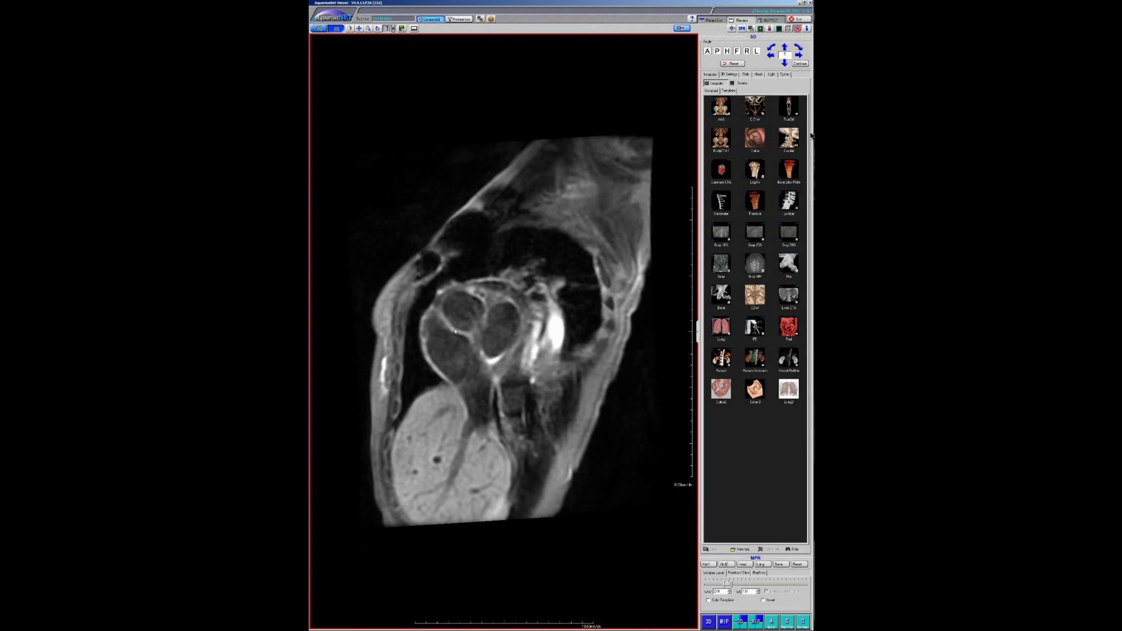
{"action": "scroll", "coordinate": [455, 332], "scroll_direction": "down", "scroll_amount": 2}
{"action": "scroll", "coordinate": [508, 359], "scroll_direction": "down", "scroll_amount": 8}
{"action": "scroll", "coordinate": [491, 327], "scroll_direction": "down", "scroll_amount": 2}
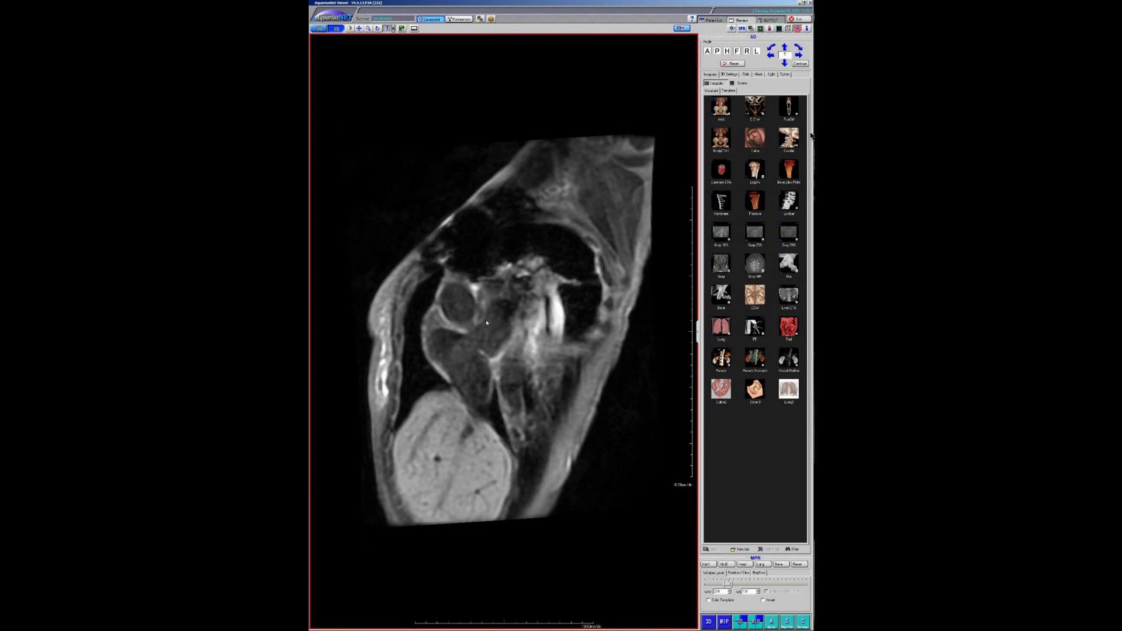
{"action": "scroll", "coordinate": [459, 346], "scroll_direction": "down", "scroll_amount": 2}
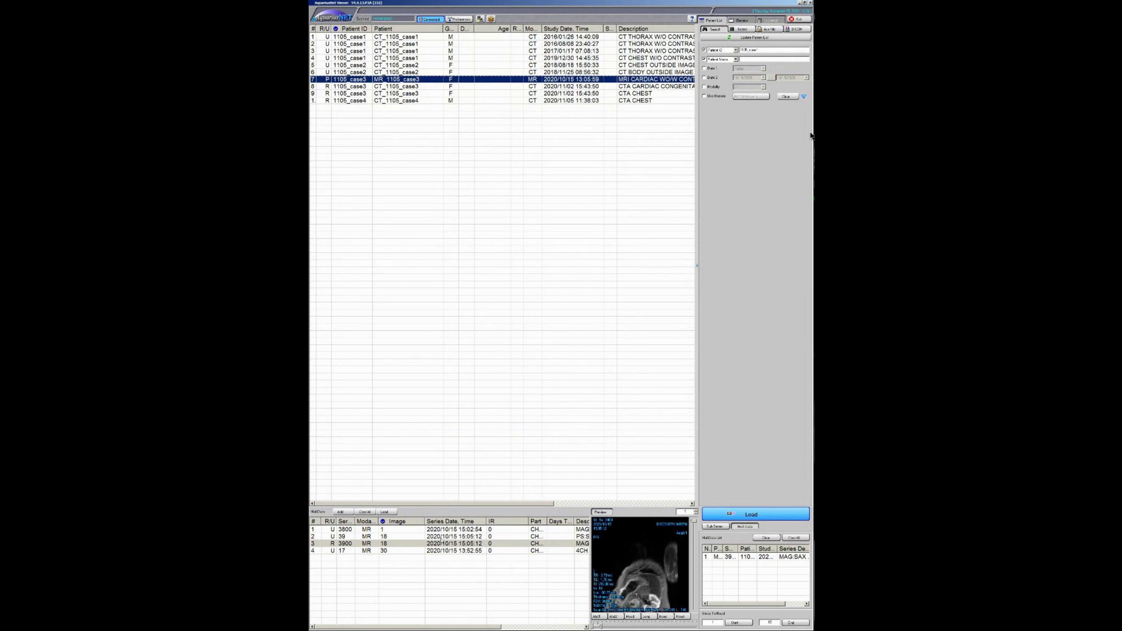
Return to the series list and open the single-image series 3800 of the cardiac MRI in the 2D viewer
{"action": "key", "text": "Up"}
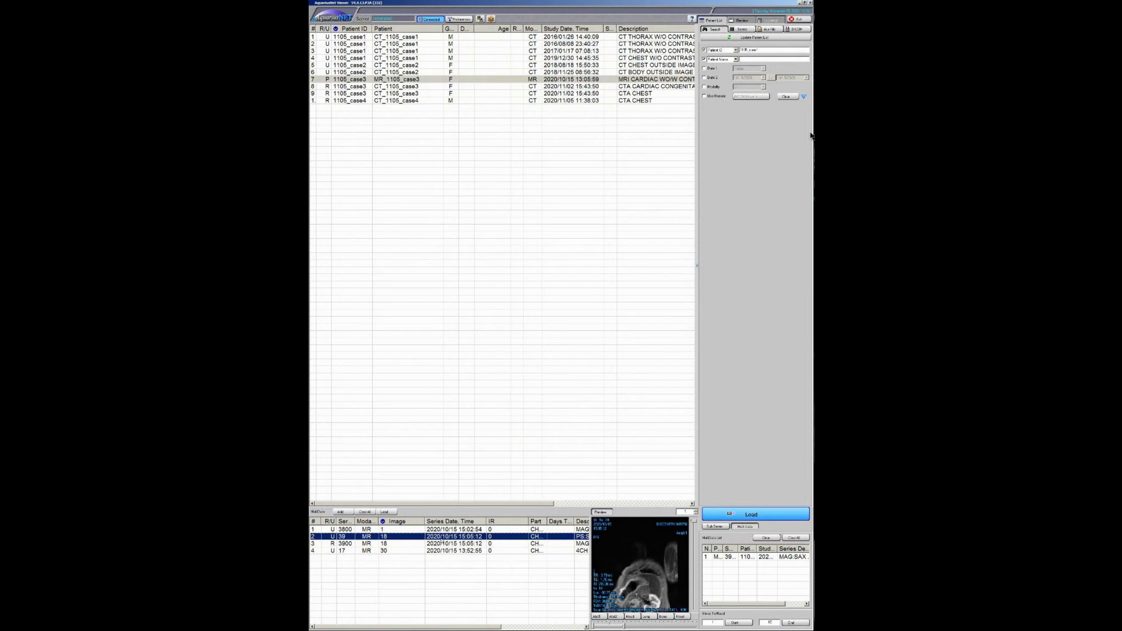
{"action": "key", "text": "Up"}
{"action": "key", "text": "Return"}
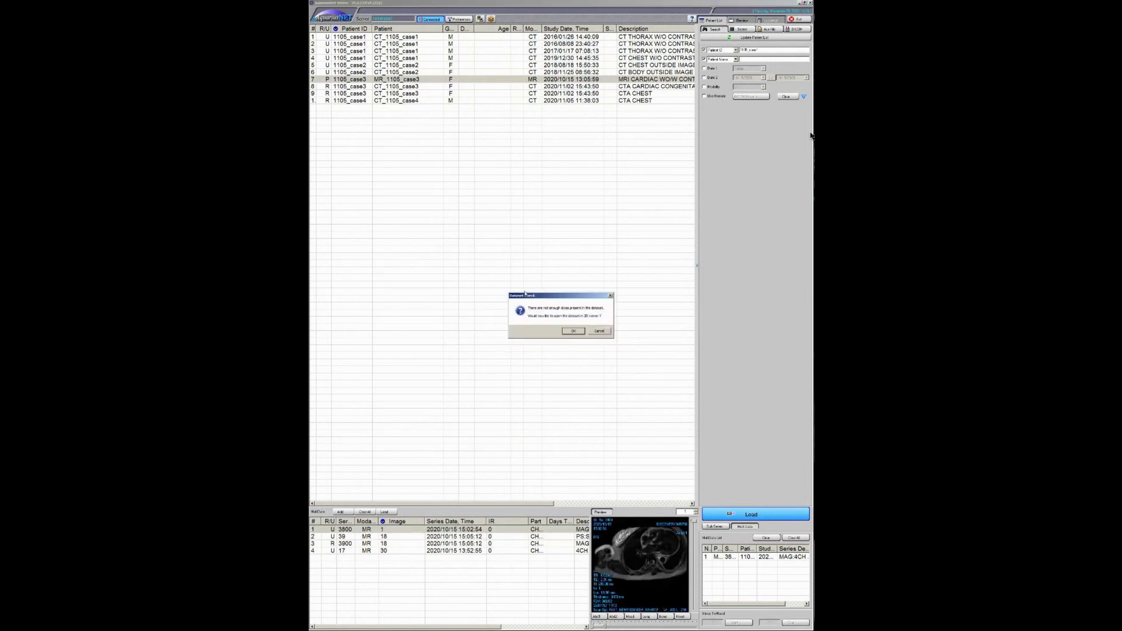
{"action": "left_click", "coordinate": [563, 330]}
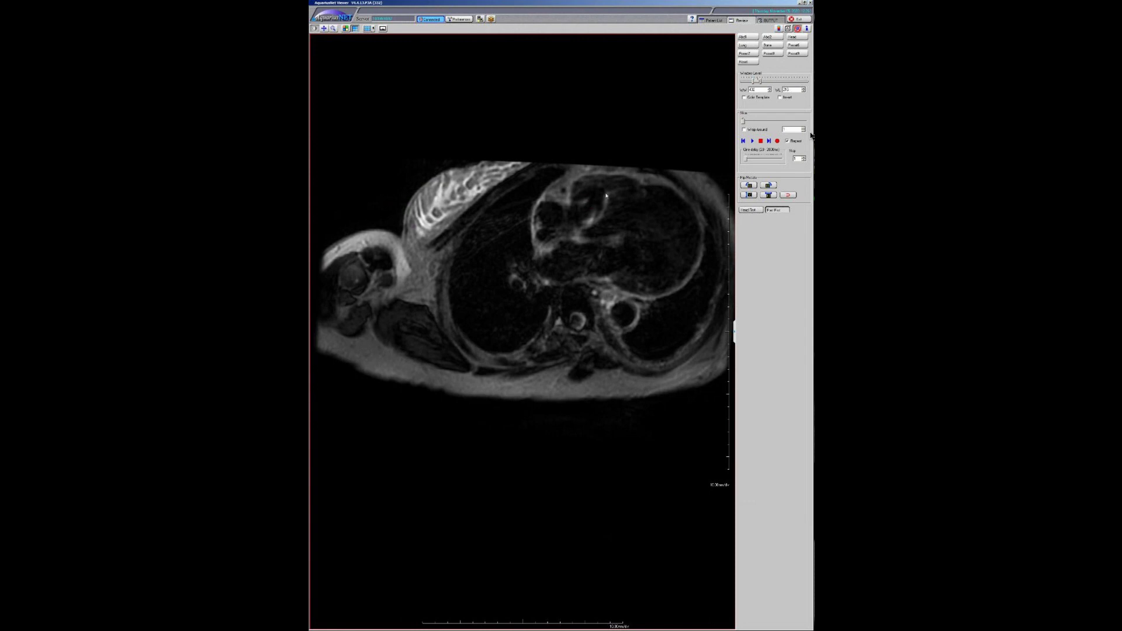
Return to the patient list, reopen series 2 of the case 3 congenital cardiac CTA and enlarge its axial image
{"action": "left_click", "coordinate": [713, 20]}
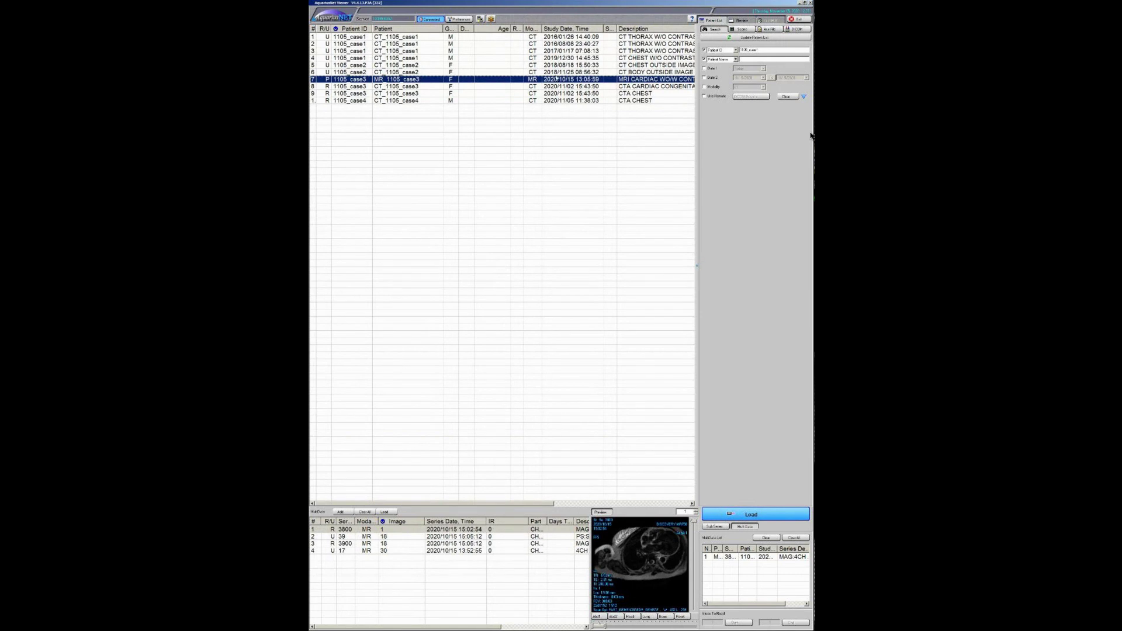
{"action": "left_click", "coordinate": [554, 87]}
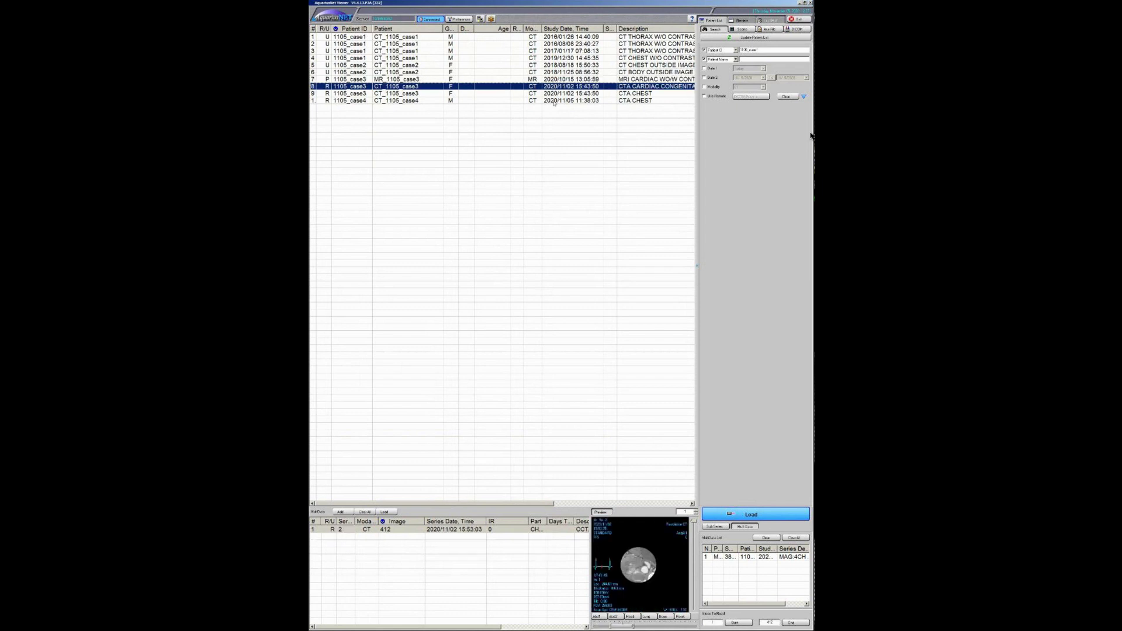
{"action": "double_click", "coordinate": [436, 529]}
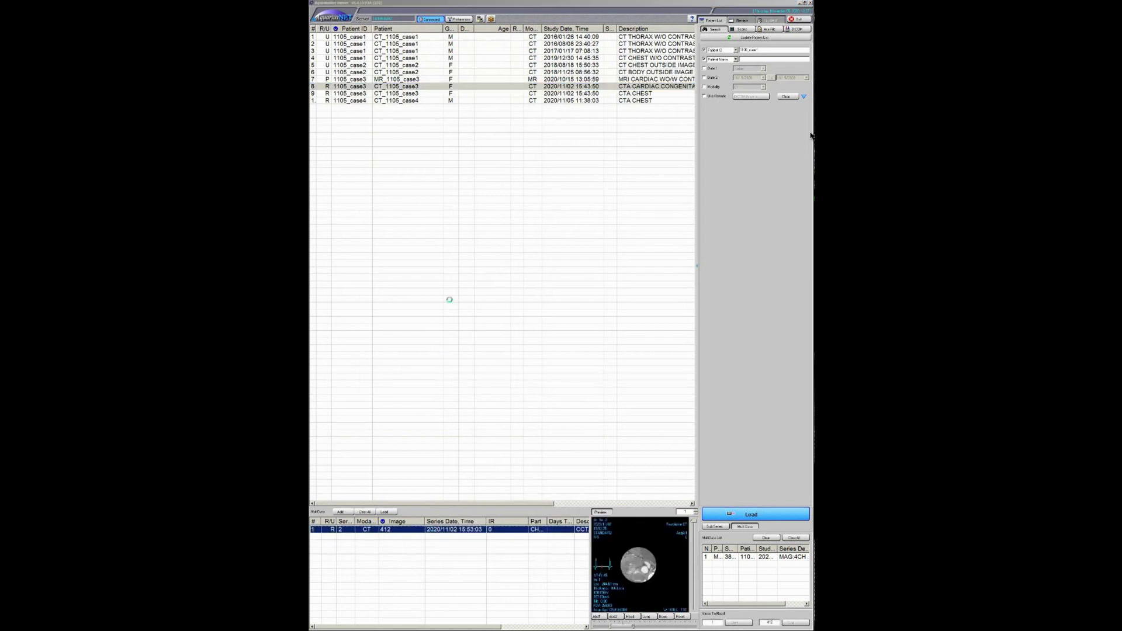
{"action": "double_click", "coordinate": [452, 231]}
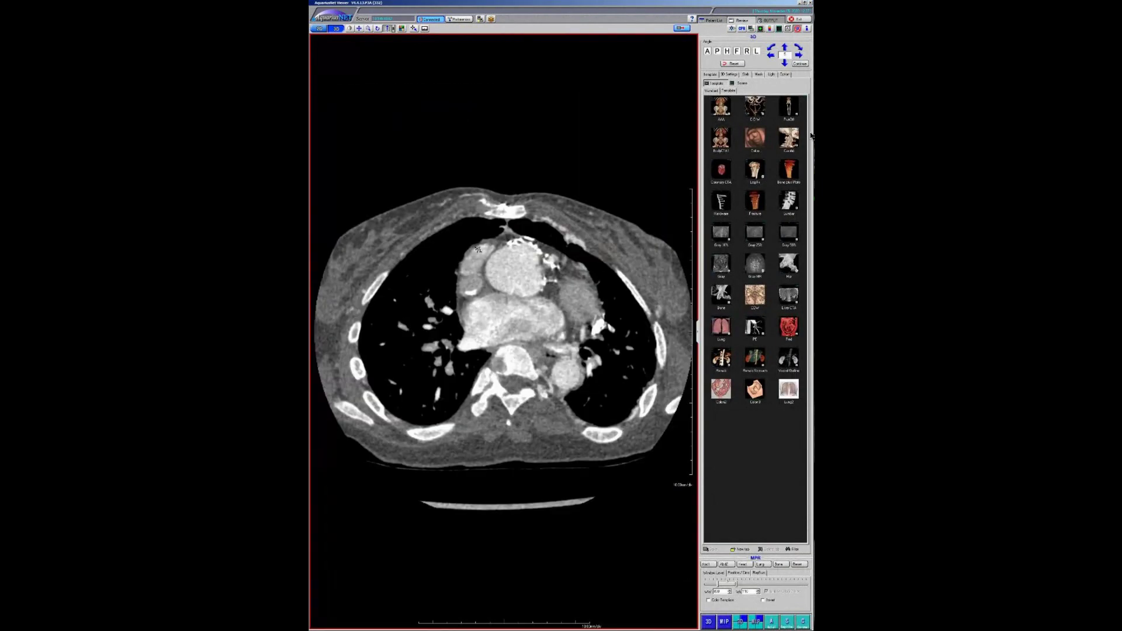
Examine the heart on the cardiac CTA axial slices from the left atrium down to the lower ventricles and back up
{"action": "scroll", "coordinate": [468, 259], "scroll_direction": "down", "scroll_amount": 3}
{"action": "scroll", "coordinate": [468, 259], "scroll_direction": "down", "scroll_amount": 10}
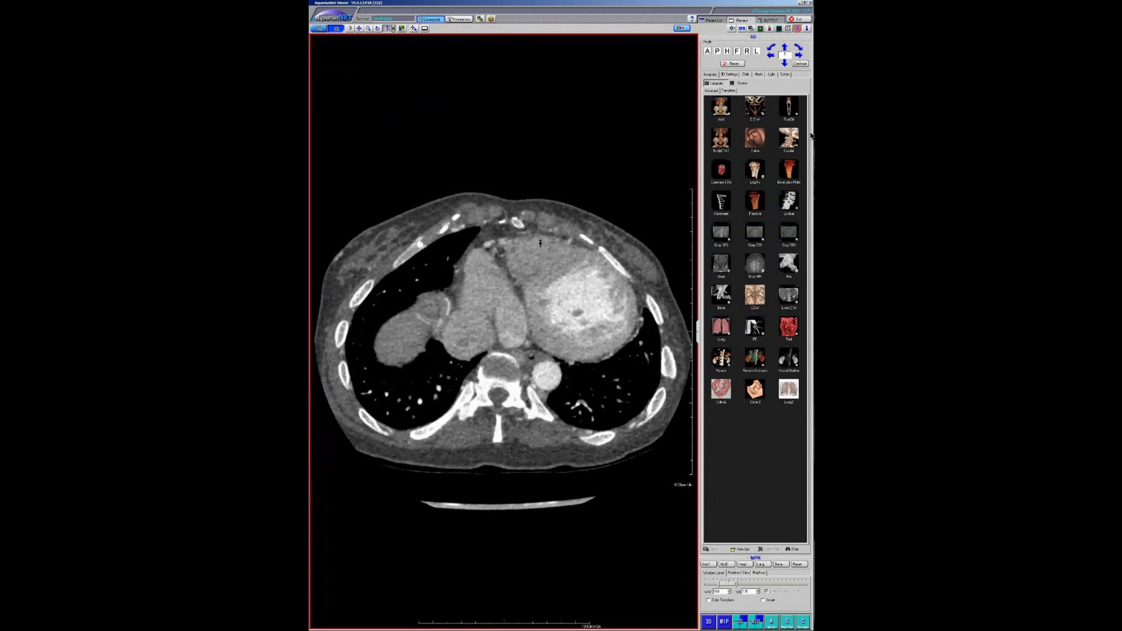
{"action": "scroll", "coordinate": [536, 232], "scroll_direction": "up", "scroll_amount": 8}
{"action": "scroll", "coordinate": [536, 227], "scroll_direction": "up", "scroll_amount": 5}
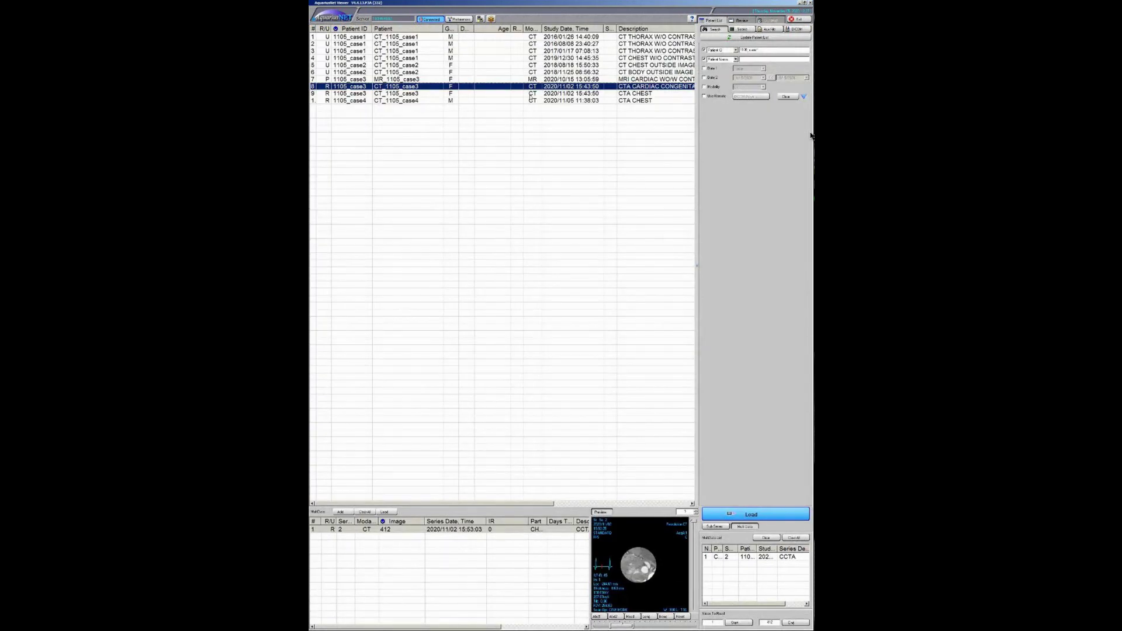
Return to the patient list and preview series 4 of the case 2 CT BODY OUTSIDE IMAGE study up to the upper chest
{"action": "left_click", "coordinate": [520, 100]}
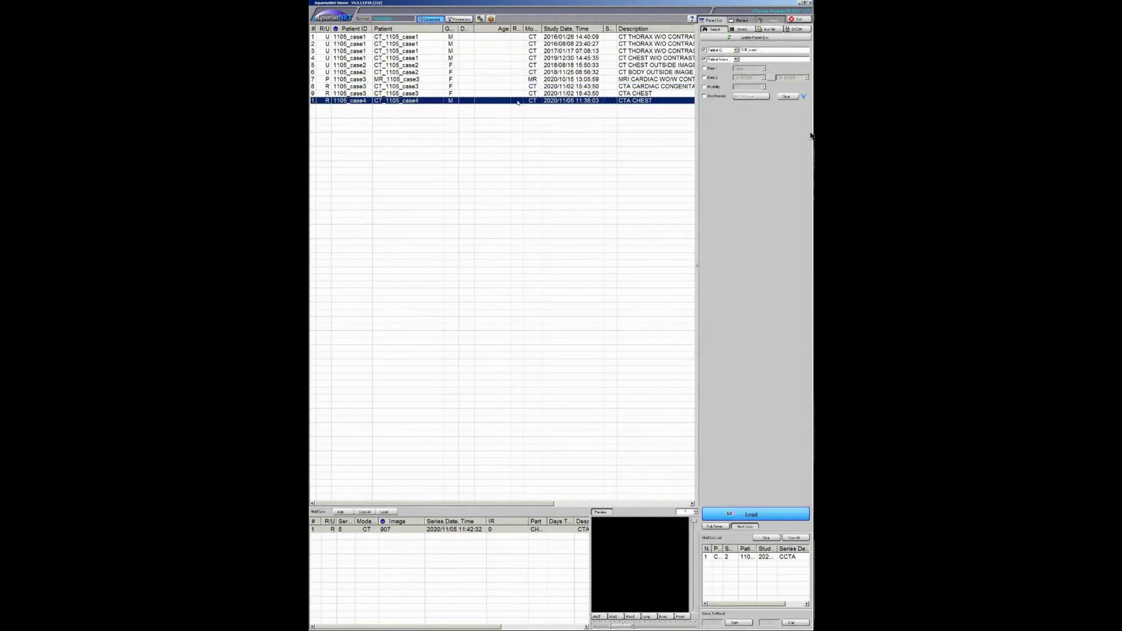
{"action": "left_click", "coordinate": [520, 78]}
{"action": "left_click", "coordinate": [520, 72]}
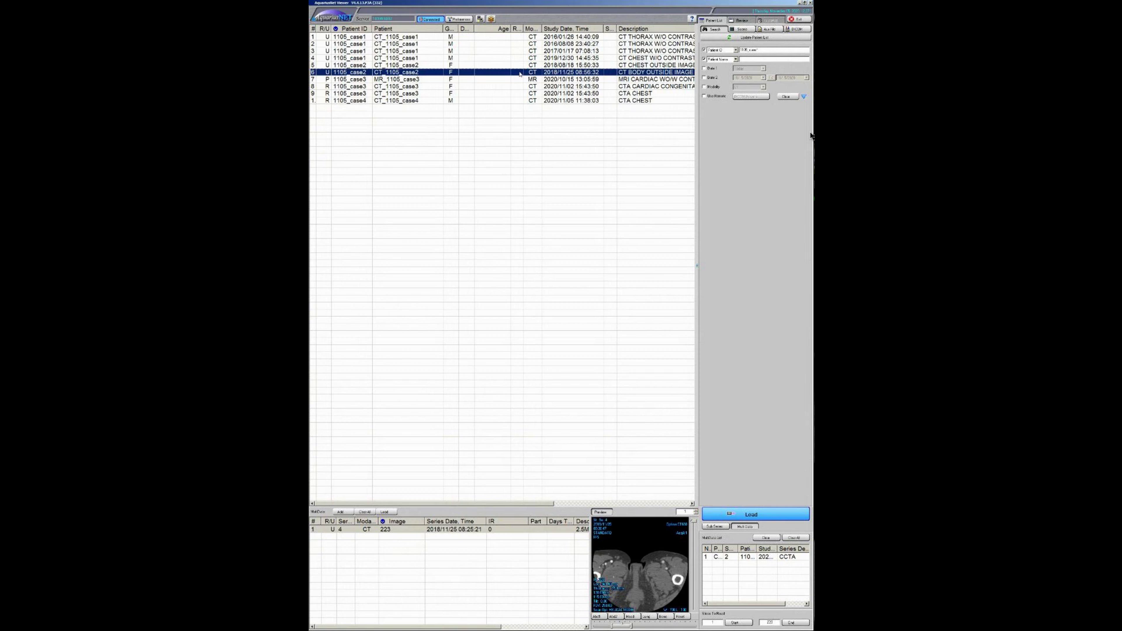
{"action": "left_click", "coordinate": [651, 545]}
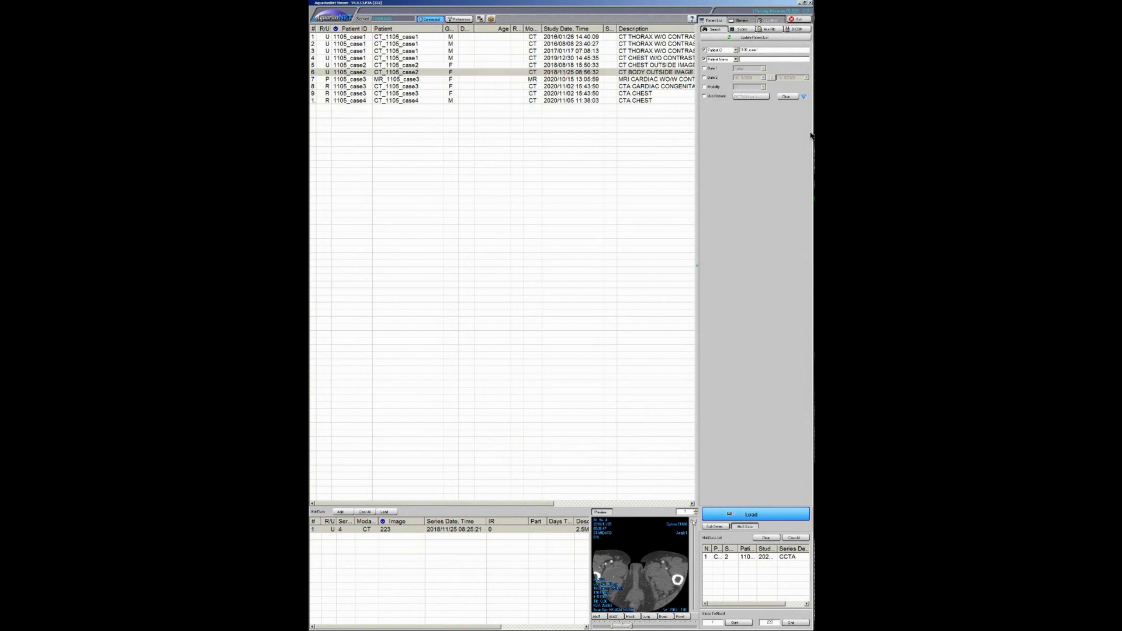
{"action": "left_click", "coordinate": [615, 152]}
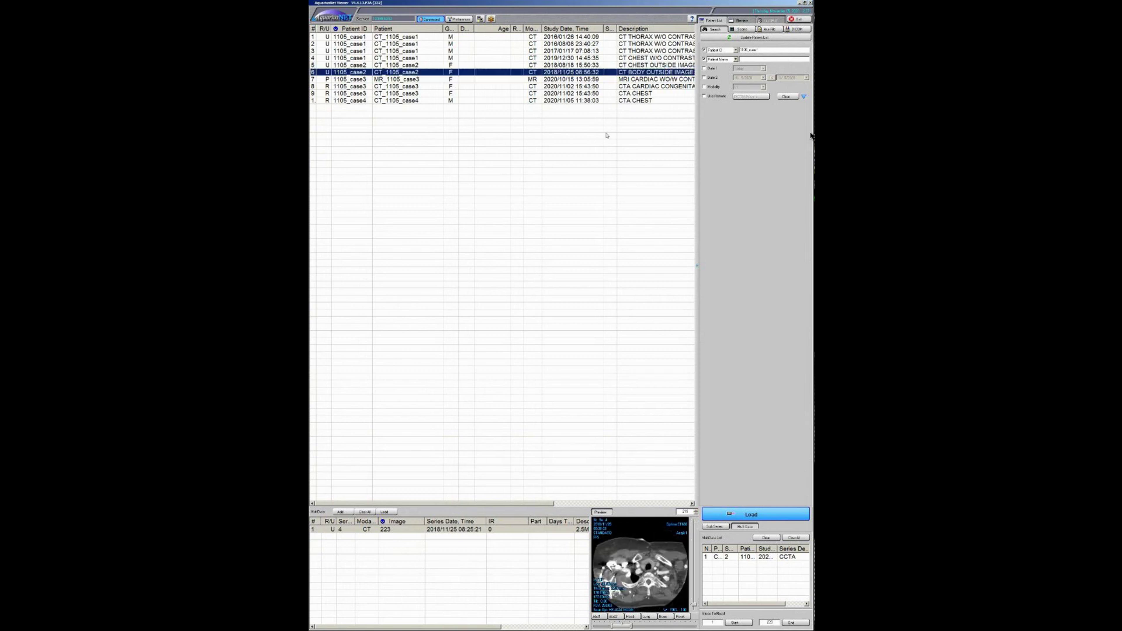
Open series 7 of the case 2 CT CHEST OUTSIDE IMAGE study and view its enlarged axial slices up toward the aortic arch
{"action": "key", "text": "Up"}
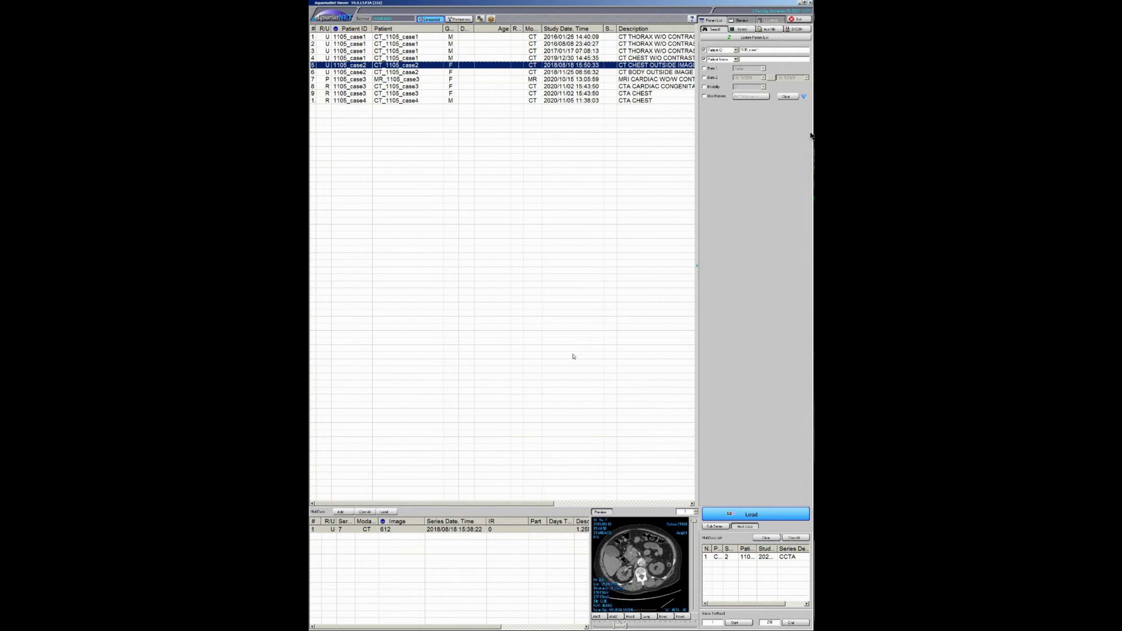
{"action": "double_click", "coordinate": [484, 529]}
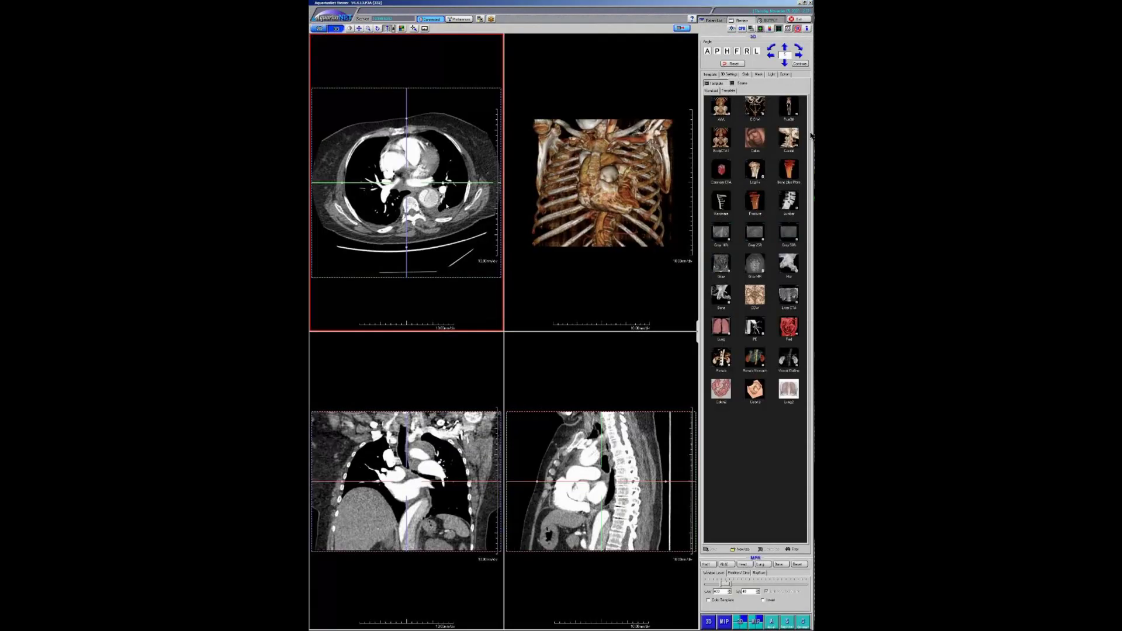
{"action": "double_click", "coordinate": [479, 220]}
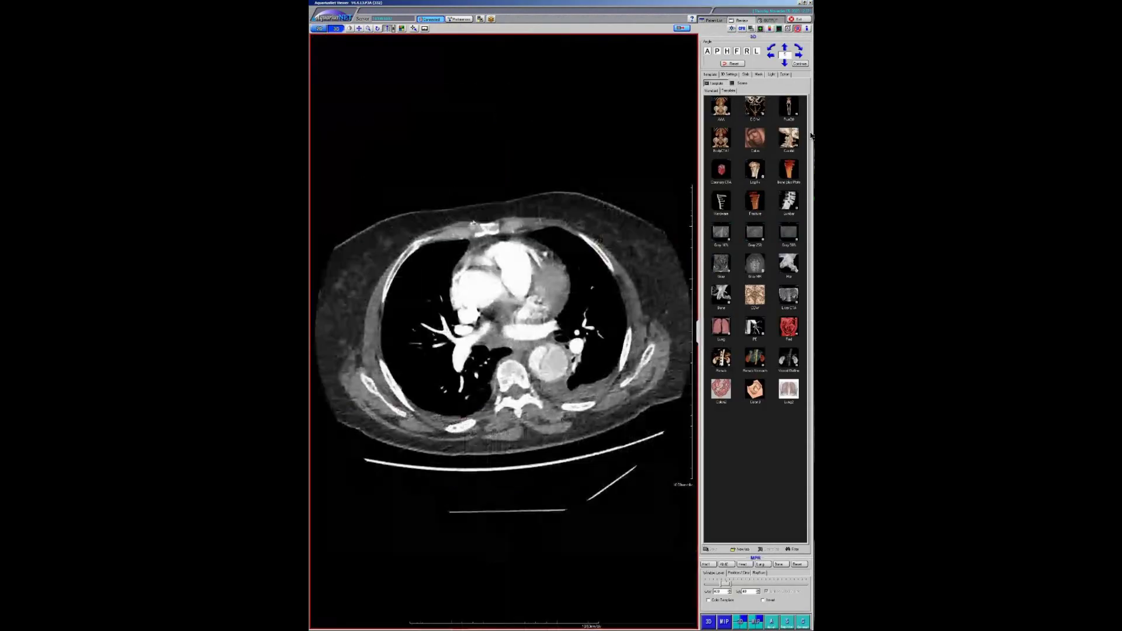
{"action": "scroll", "coordinate": [491, 210], "scroll_direction": "up", "scroll_amount": 10}
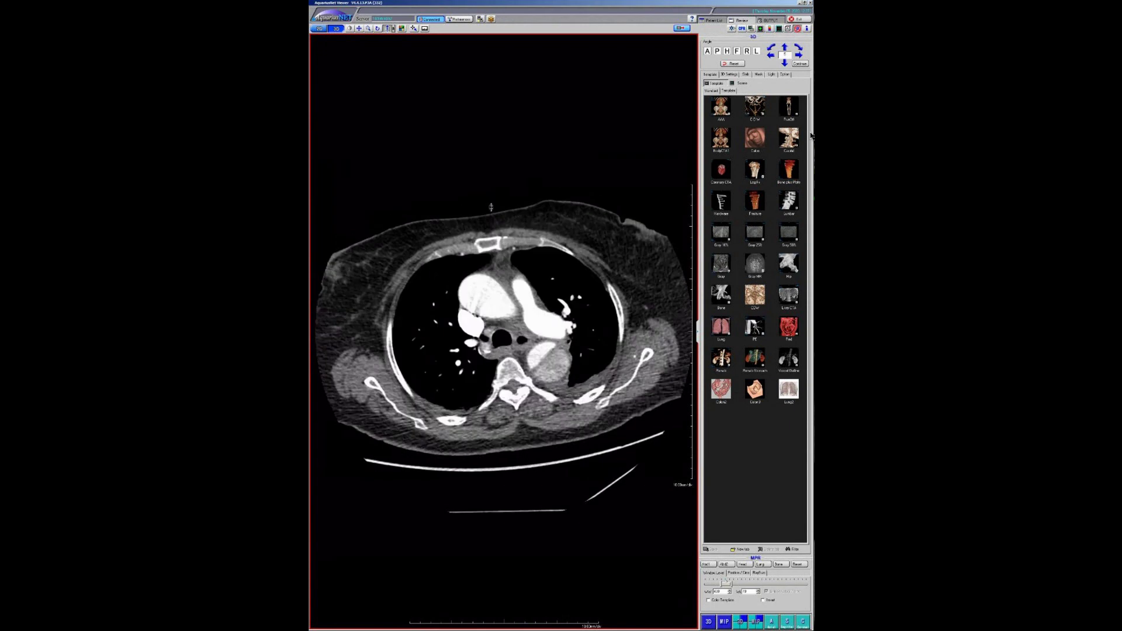
Rotate the axial crosshairs about 45° to align with the aortic arch, and examine the aorta and heart on the enlarged oblique coronal view
{"action": "double_click", "coordinate": [491, 199]}
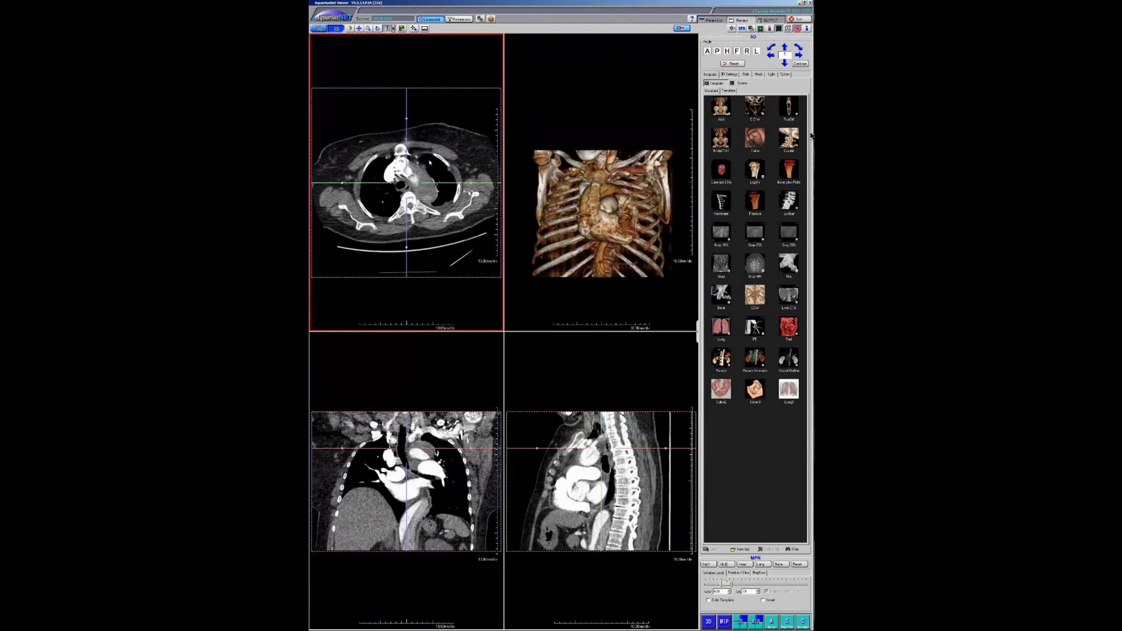
{"action": "left_click_drag", "start_coordinate": [406, 247], "coordinate": [457, 229]}
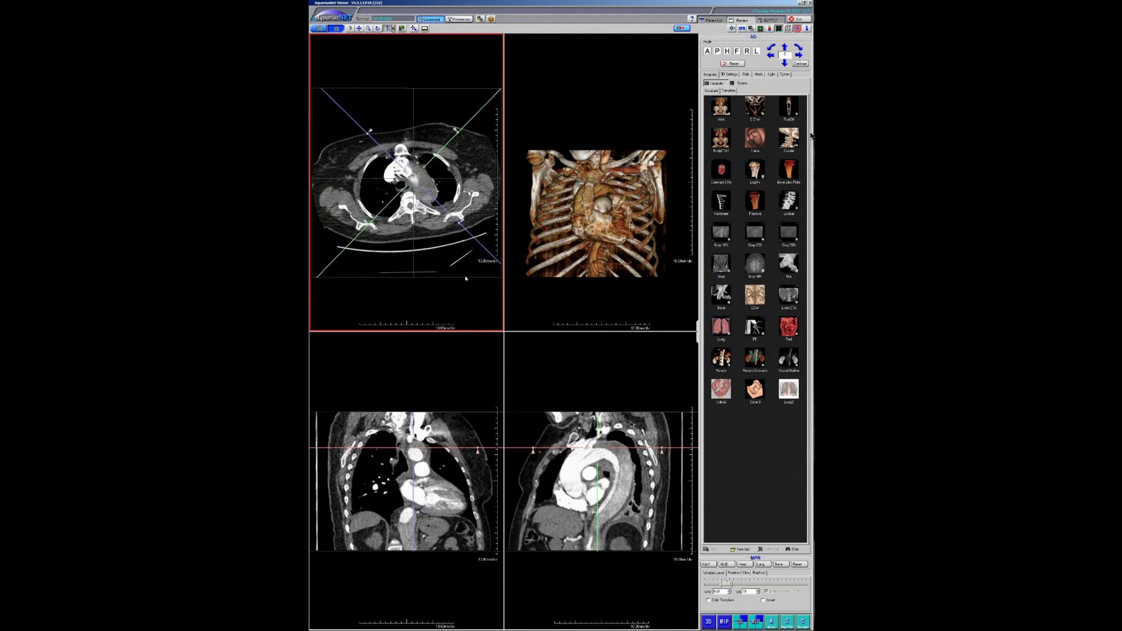
{"action": "double_click", "coordinate": [439, 433]}
{"action": "scroll", "coordinate": [502, 312], "scroll_direction": "down", "scroll_amount": 3}
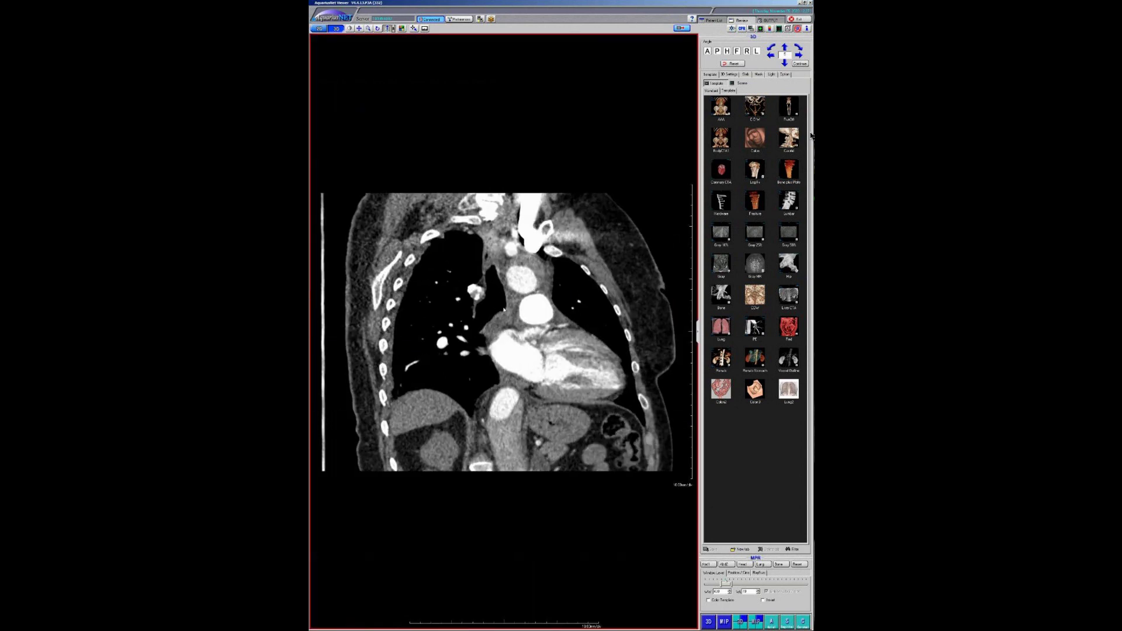
{"action": "scroll", "coordinate": [502, 312], "scroll_direction": "down", "scroll_amount": 10}
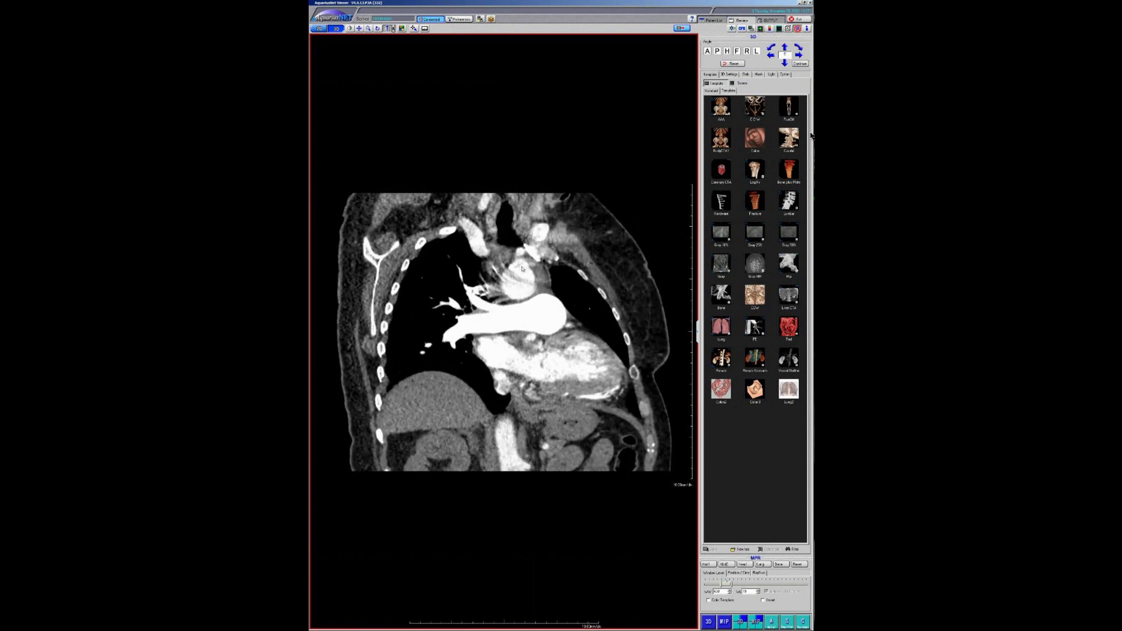
Return to the patient list, load series 4 of the case 2 CT BODY OUTSIDE IMAGE study, and enlarge its axial view
{"action": "double_click", "coordinate": [520, 273]}
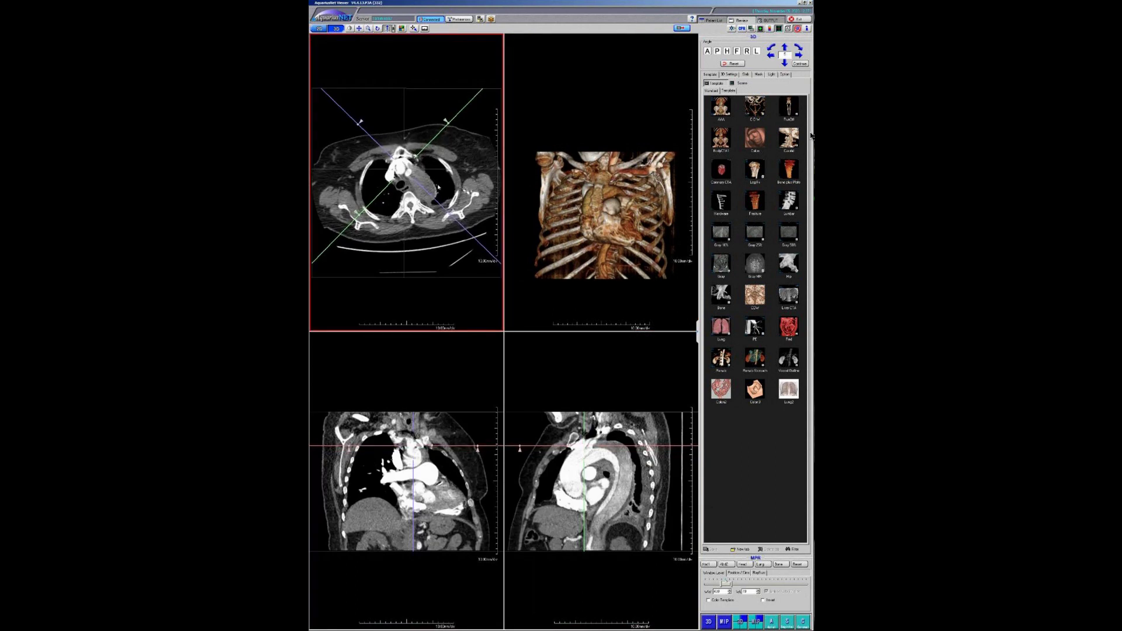
{"action": "left_click", "coordinate": [711, 20]}
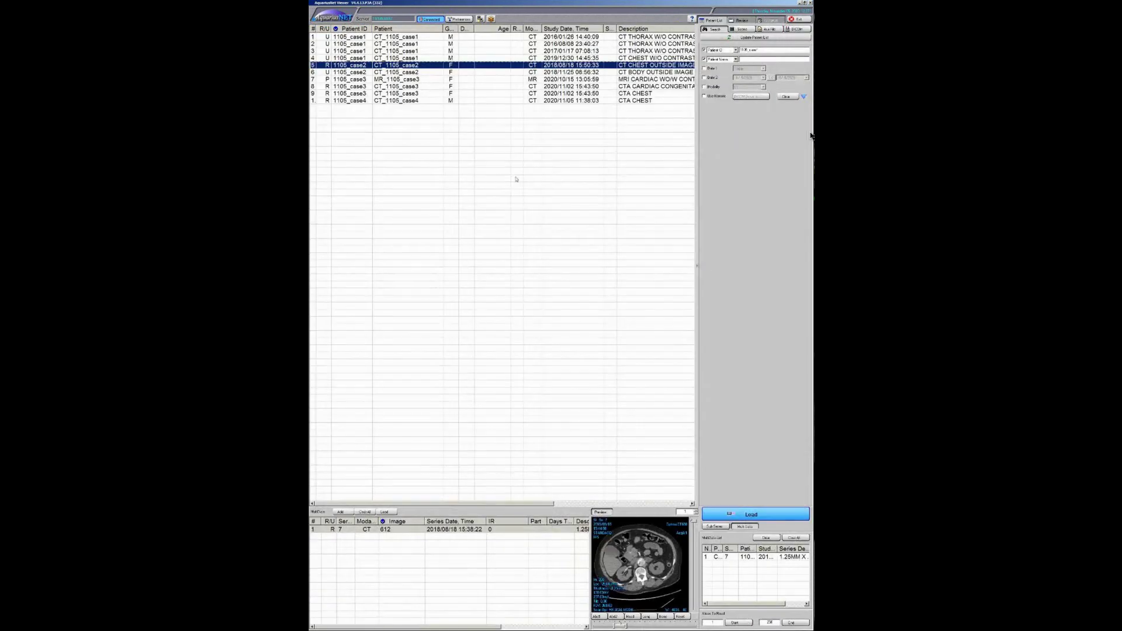
{"action": "left_click", "coordinate": [560, 73]}
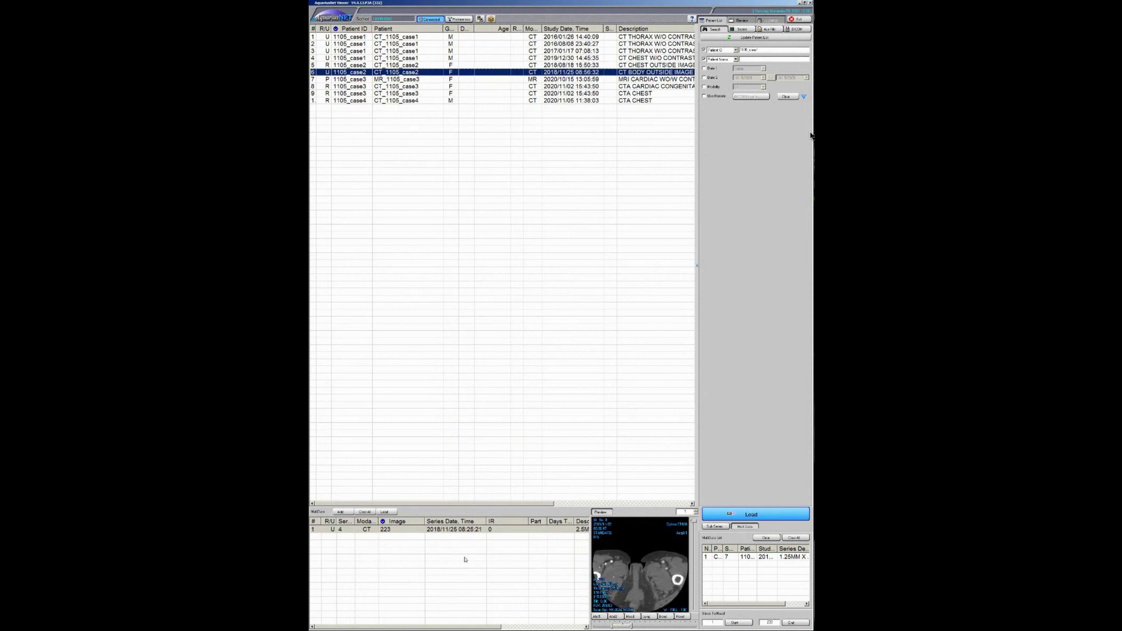
{"action": "double_click", "coordinate": [455, 529]}
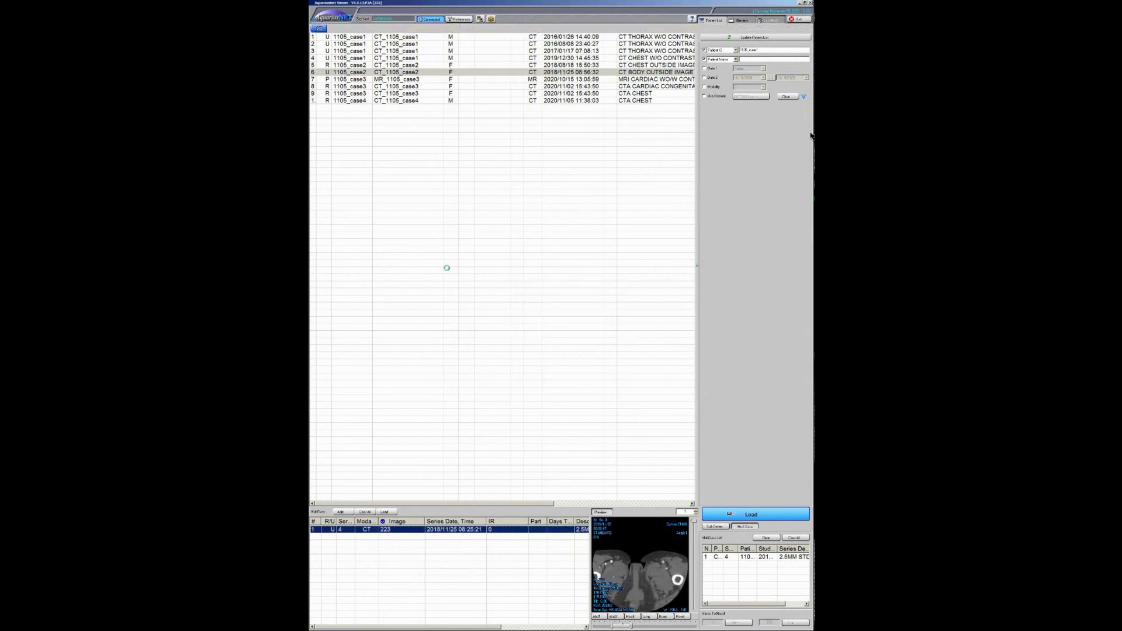
{"action": "double_click", "coordinate": [445, 269]}
Examine the aortic arch and its branch vessels on the contrast-enhanced axial slices, up to the upper chest and back down
{"action": "scroll", "coordinate": [524, 241], "scroll_direction": "up", "scroll_amount": 15}
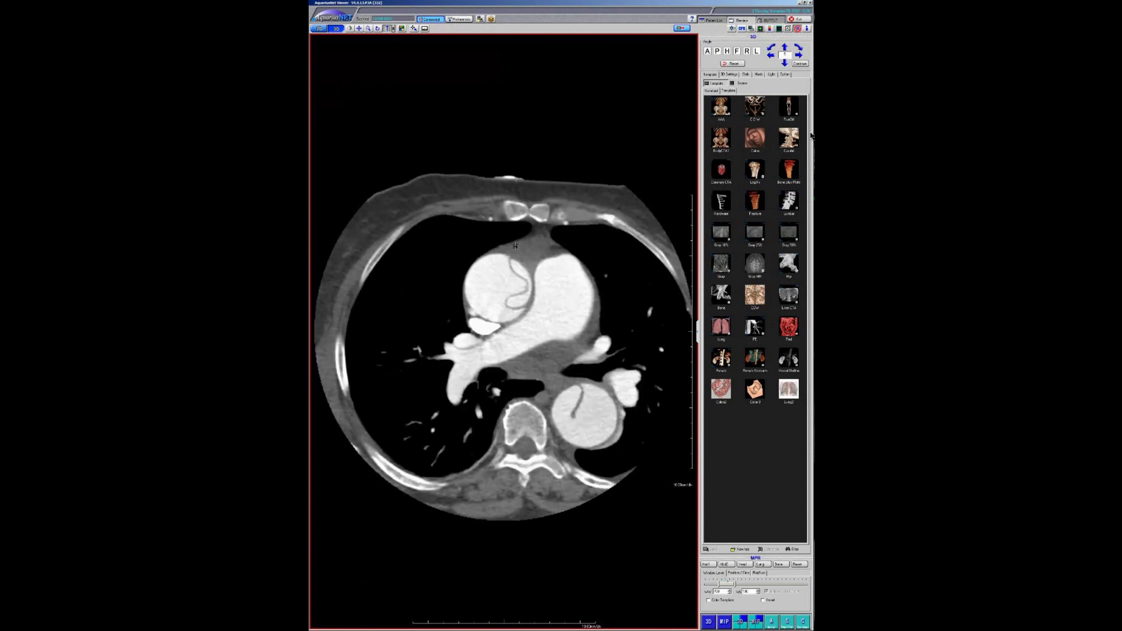
{"action": "scroll", "coordinate": [524, 240], "scroll_direction": "up", "scroll_amount": 12}
{"action": "scroll", "coordinate": [509, 287], "scroll_direction": "down", "scroll_amount": 6}
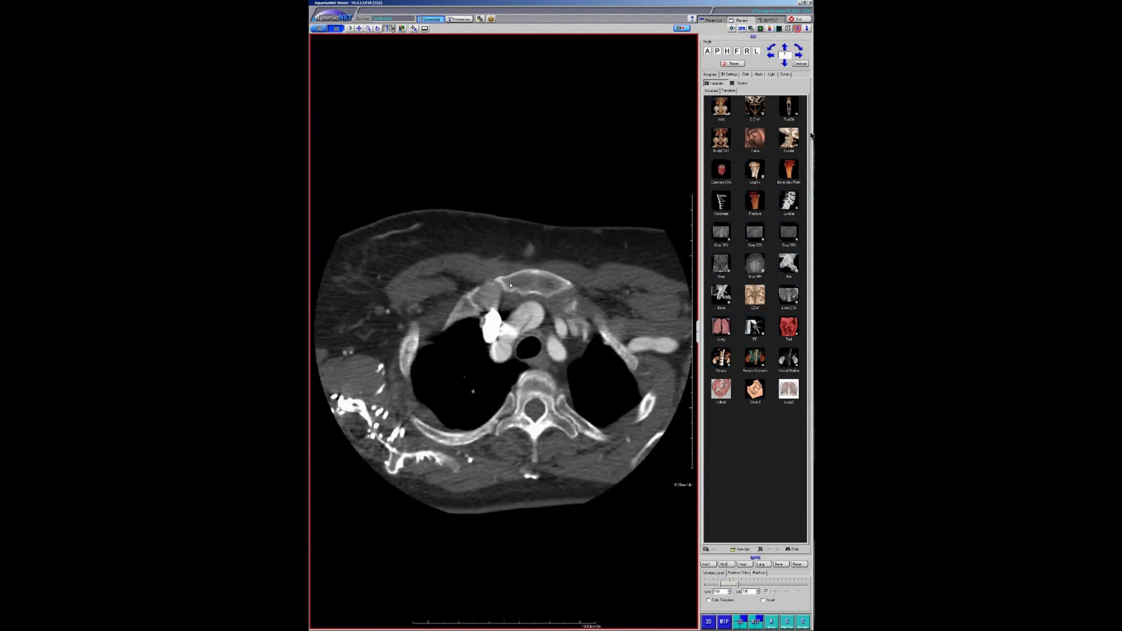
{"action": "scroll", "coordinate": [509, 286], "scroll_direction": "down", "scroll_amount": 10}
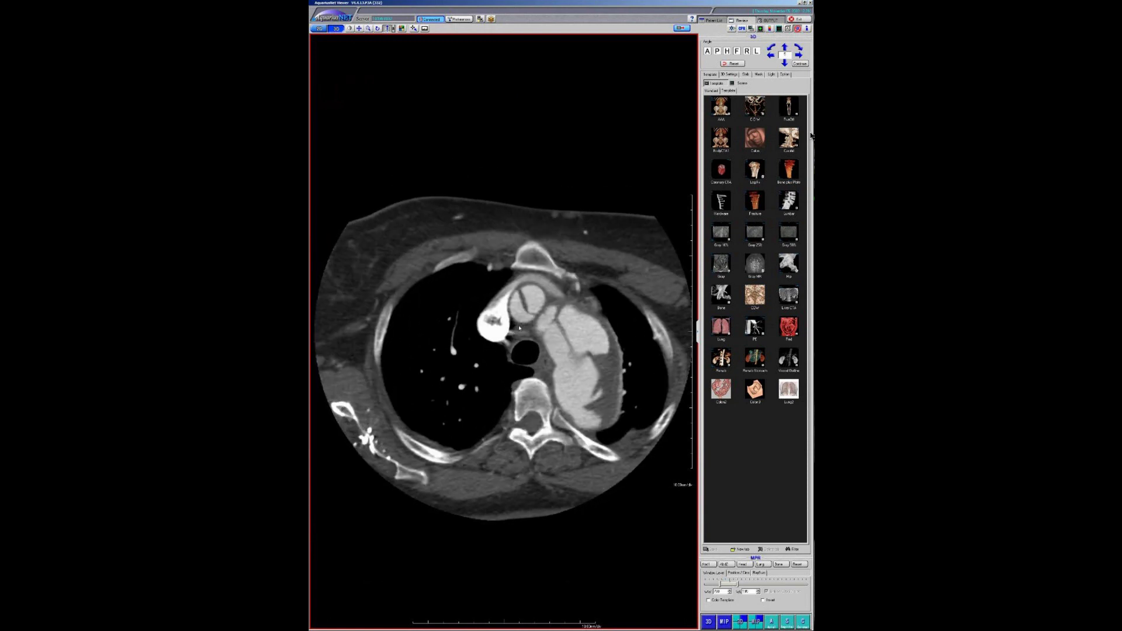
{"action": "scroll", "coordinate": [548, 333], "scroll_direction": "down", "scroll_amount": 4}
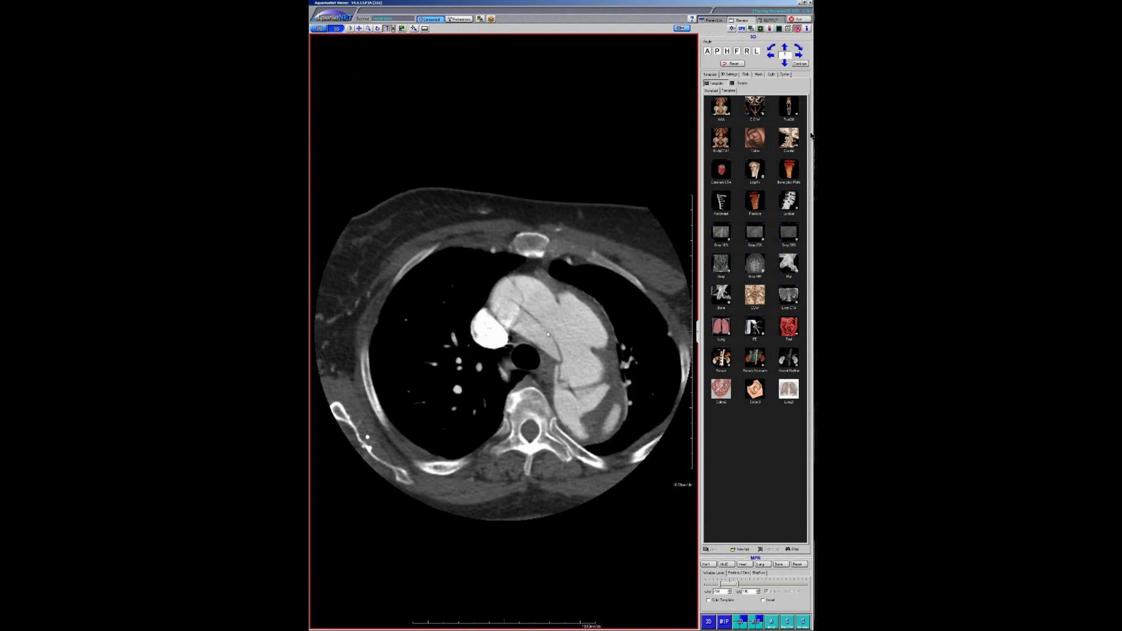
{"action": "scroll", "coordinate": [547, 334], "scroll_direction": "down", "scroll_amount": 2}
{"action": "scroll", "coordinate": [548, 291], "scroll_direction": "up", "scroll_amount": 10}
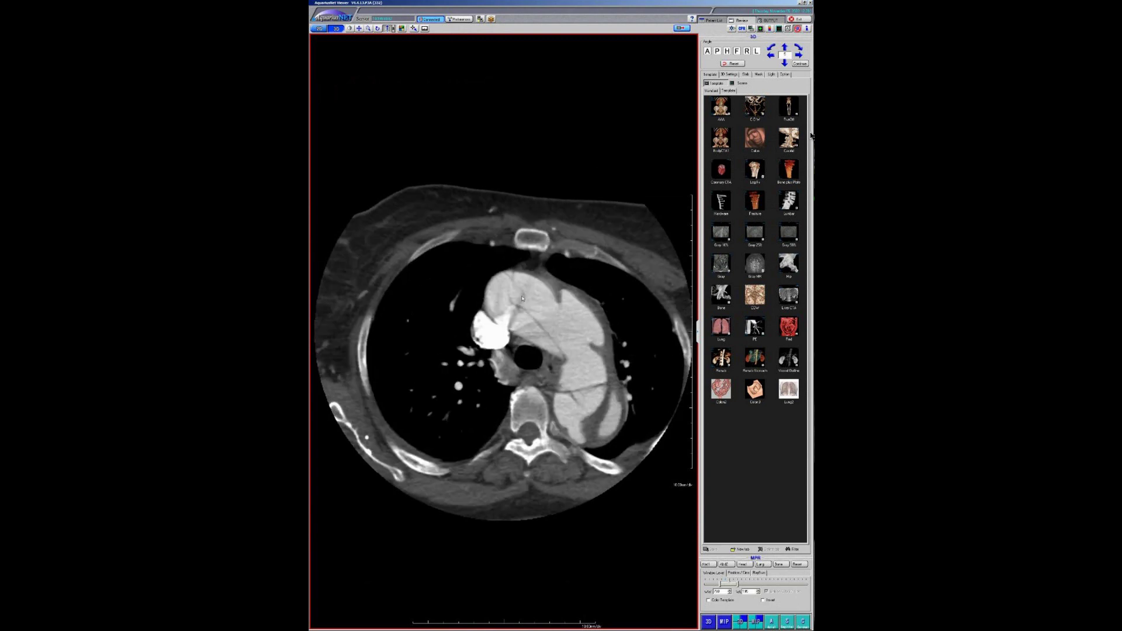
{"action": "scroll", "coordinate": [519, 313], "scroll_direction": "down", "scroll_amount": 8}
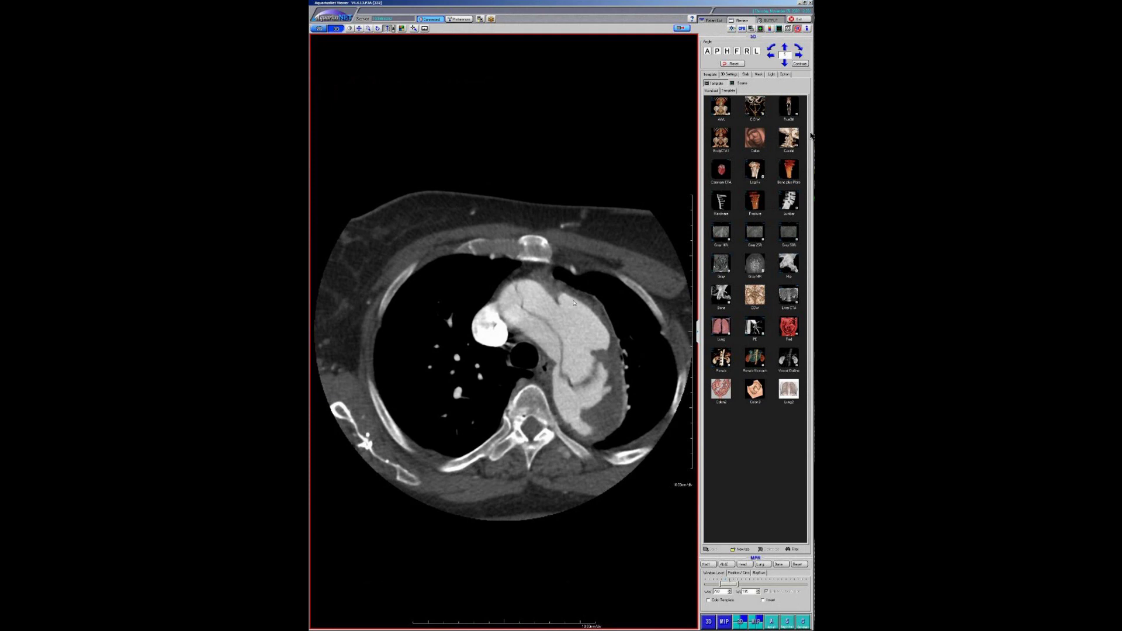
Follow the ascending and descending aorta on the axial slices from the arch down through the aortic root to the heart chambers
{"action": "scroll", "coordinate": [567, 310], "scroll_direction": "down", "scroll_amount": 10}
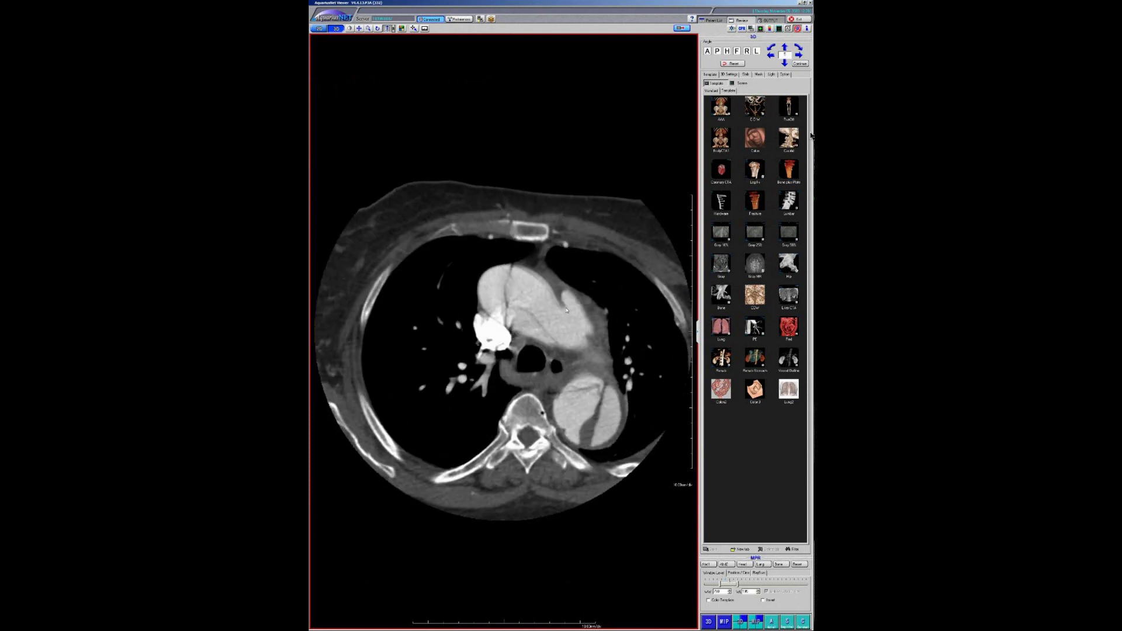
{"action": "scroll", "coordinate": [547, 307], "scroll_direction": "down", "scroll_amount": 10}
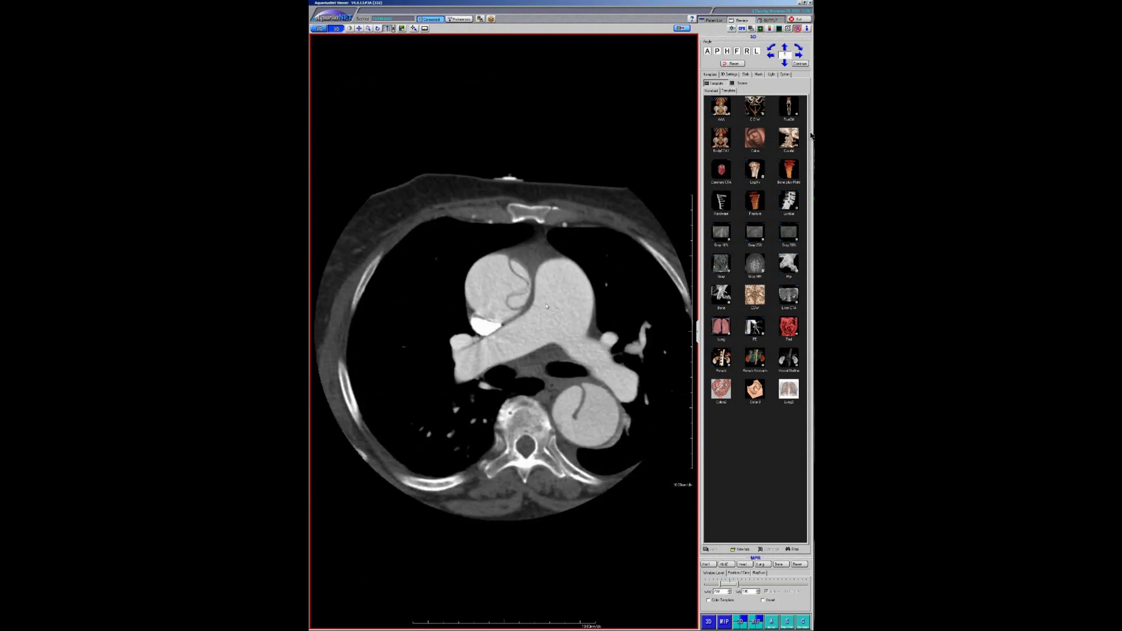
{"action": "scroll", "coordinate": [544, 305], "scroll_direction": "down", "scroll_amount": 3}
{"action": "scroll", "coordinate": [543, 304], "scroll_direction": "down", "scroll_amount": 3}
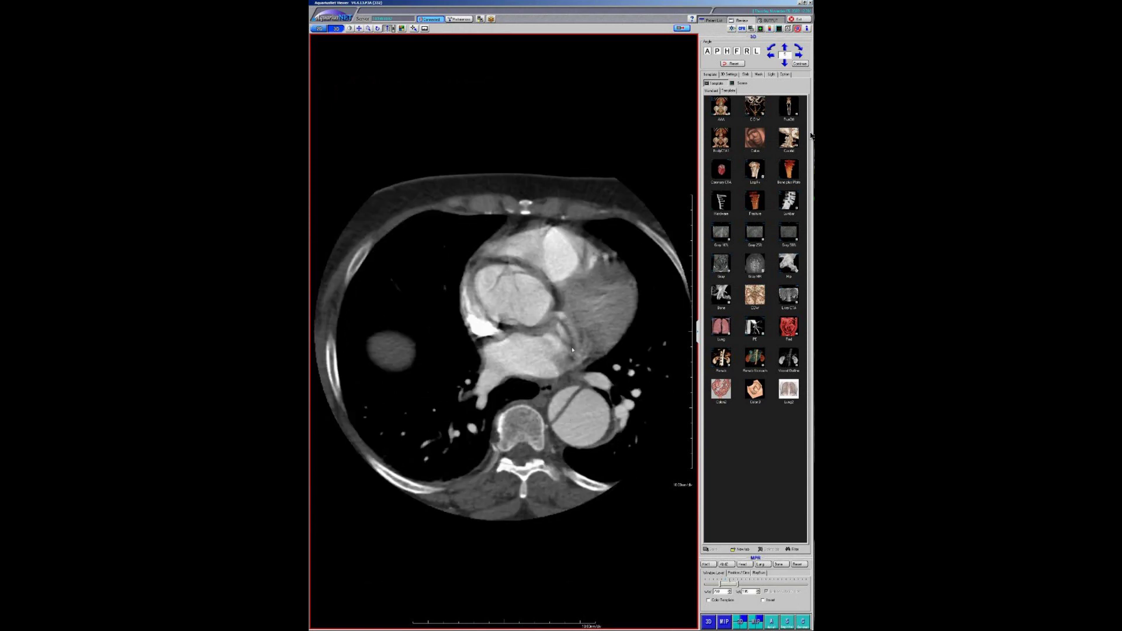
{"action": "scroll", "coordinate": [574, 266], "scroll_direction": "down", "scroll_amount": 5}
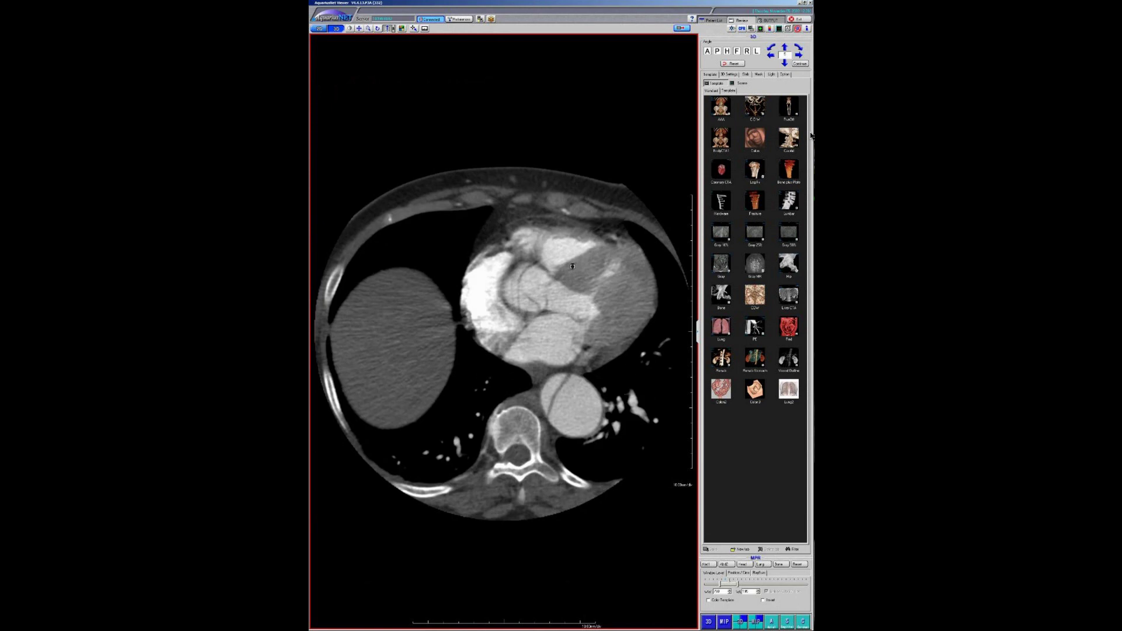
Trace the aorta from the heart back up past the pulmonary artery to the arch vessels, and re-examine the arch
{"action": "scroll", "coordinate": [573, 263], "scroll_direction": "up", "scroll_amount": 8}
{"action": "scroll", "coordinate": [572, 261], "scroll_direction": "up", "scroll_amount": 10}
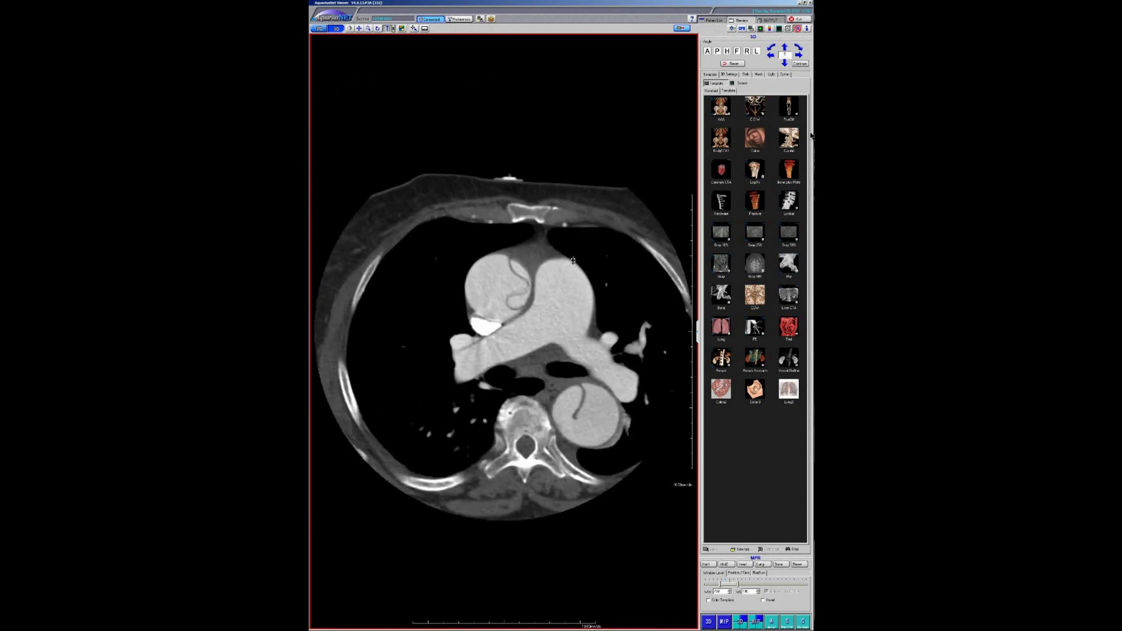
{"action": "scroll", "coordinate": [573, 251], "scroll_direction": "down", "scroll_amount": 5}
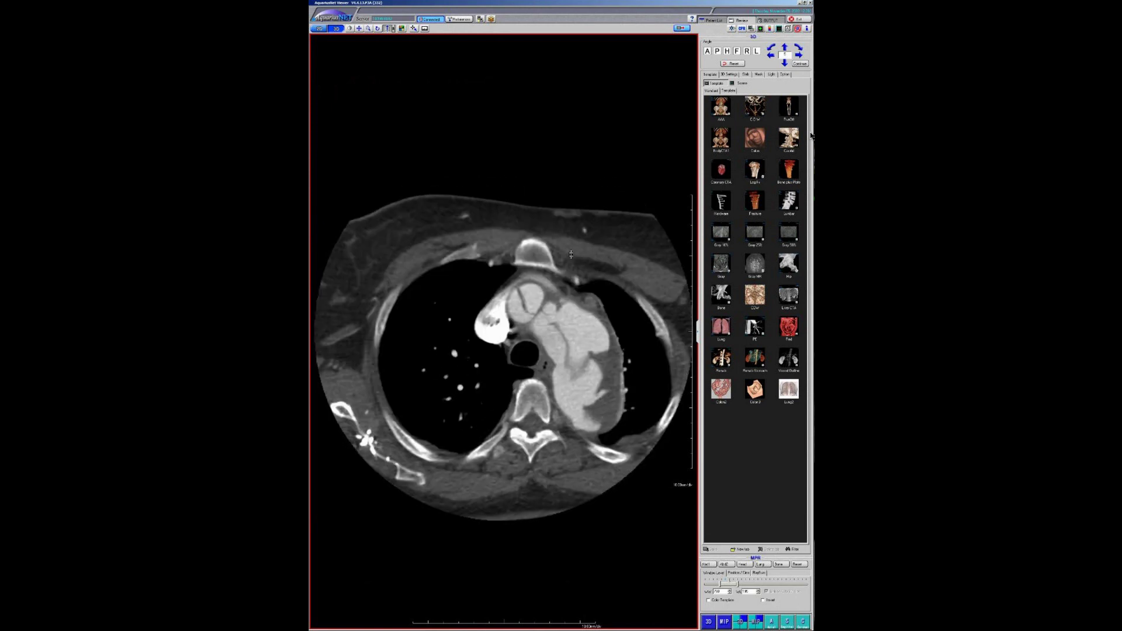
{"action": "scroll", "coordinate": [552, 293], "scroll_direction": "down", "scroll_amount": 5}
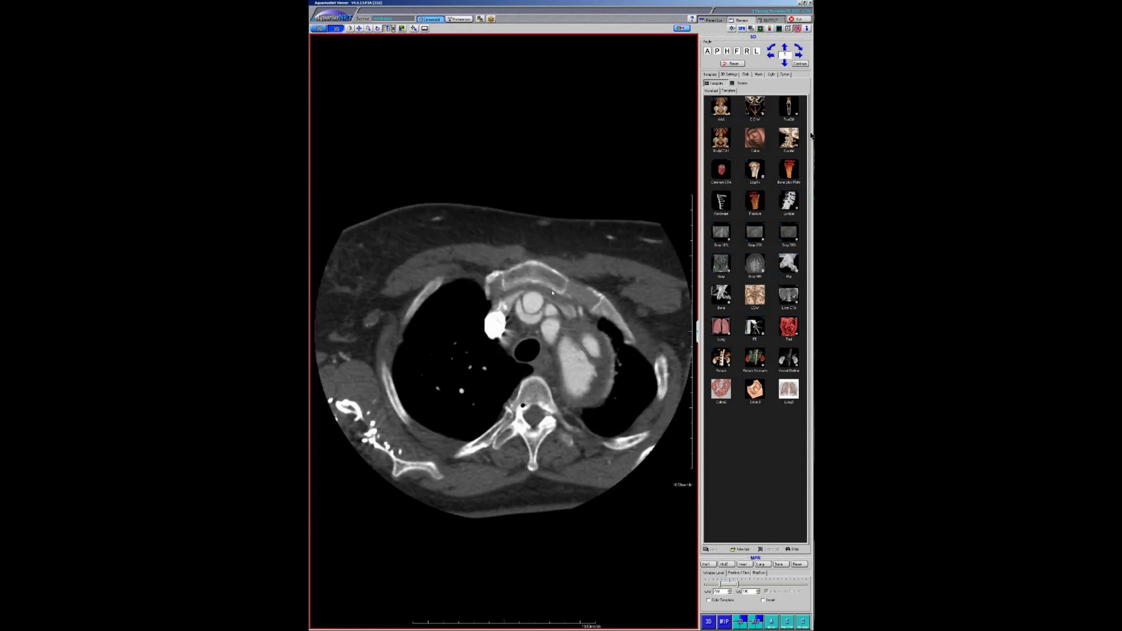
{"action": "scroll", "coordinate": [552, 293], "scroll_direction": "down", "scroll_amount": 2}
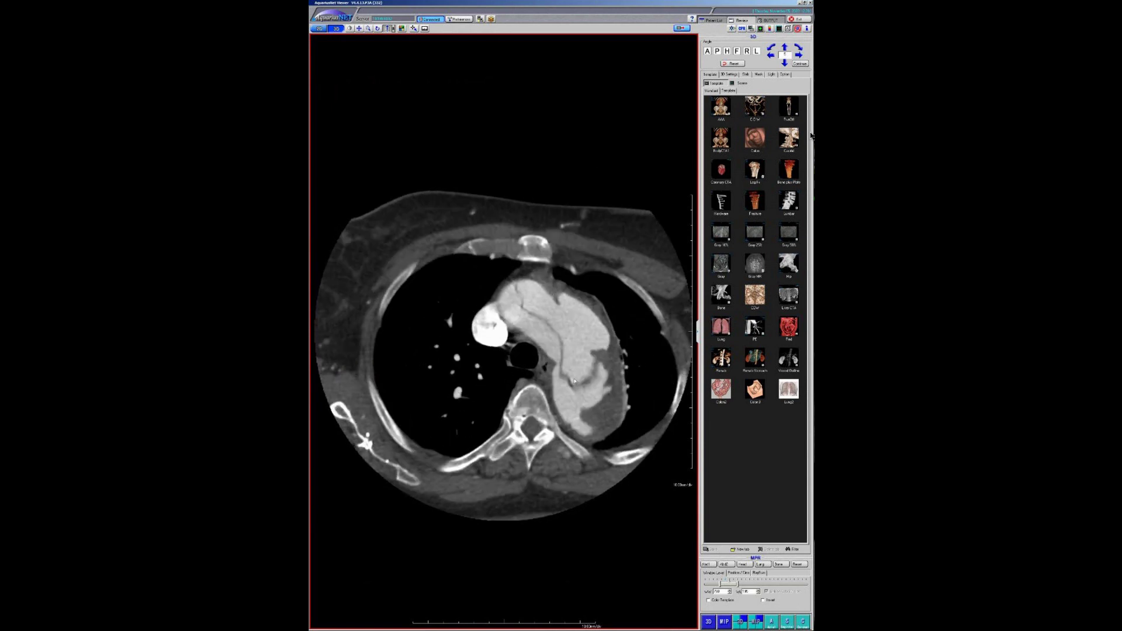
{"action": "scroll", "coordinate": [552, 390], "scroll_direction": "down", "scroll_amount": 2}
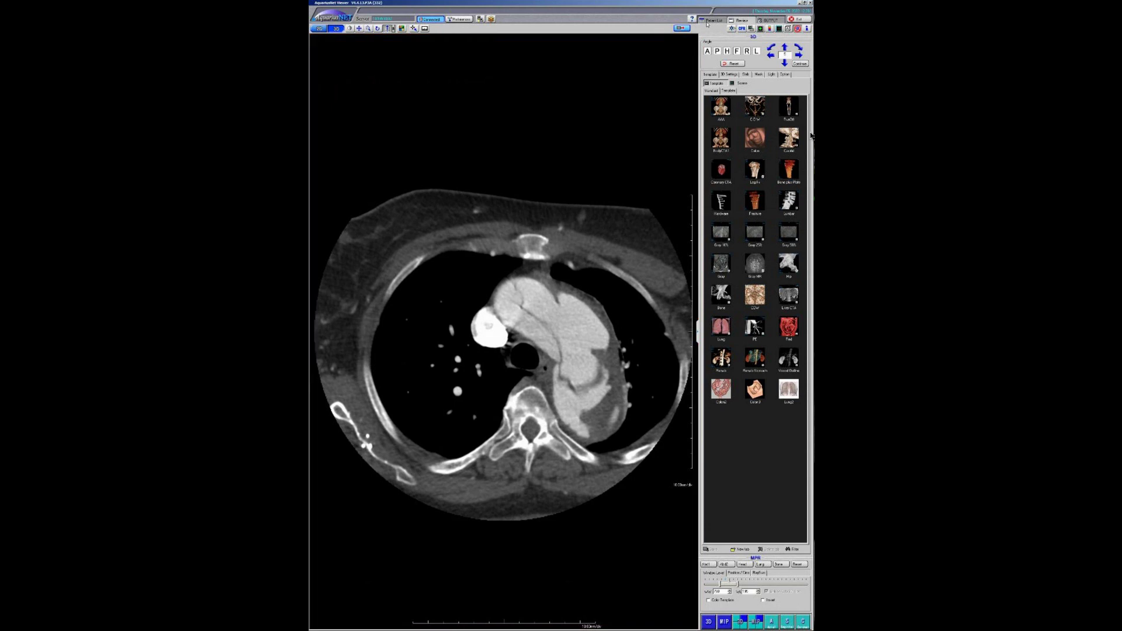
Return to the patient list, load series 2 of the case 1 CT CHEST W/O CONTRAST study from 2019/12/30, and enlarge its axial view
{"action": "key", "text": "F2"}
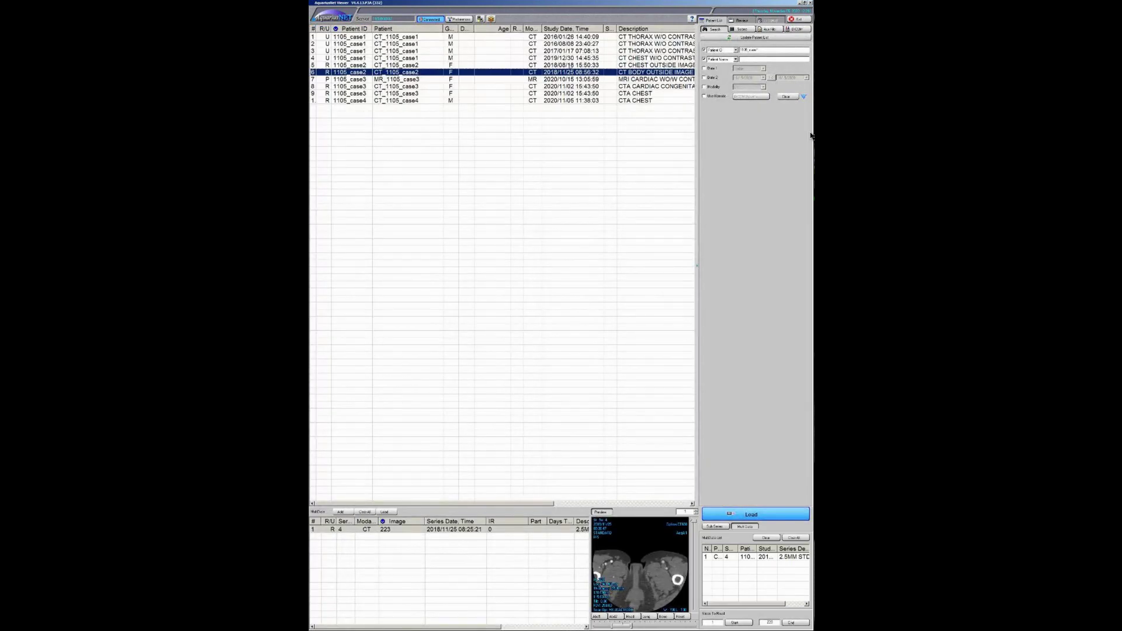
{"action": "left_click", "coordinate": [566, 65]}
{"action": "left_click", "coordinate": [566, 71]}
{"action": "left_click", "coordinate": [565, 57]}
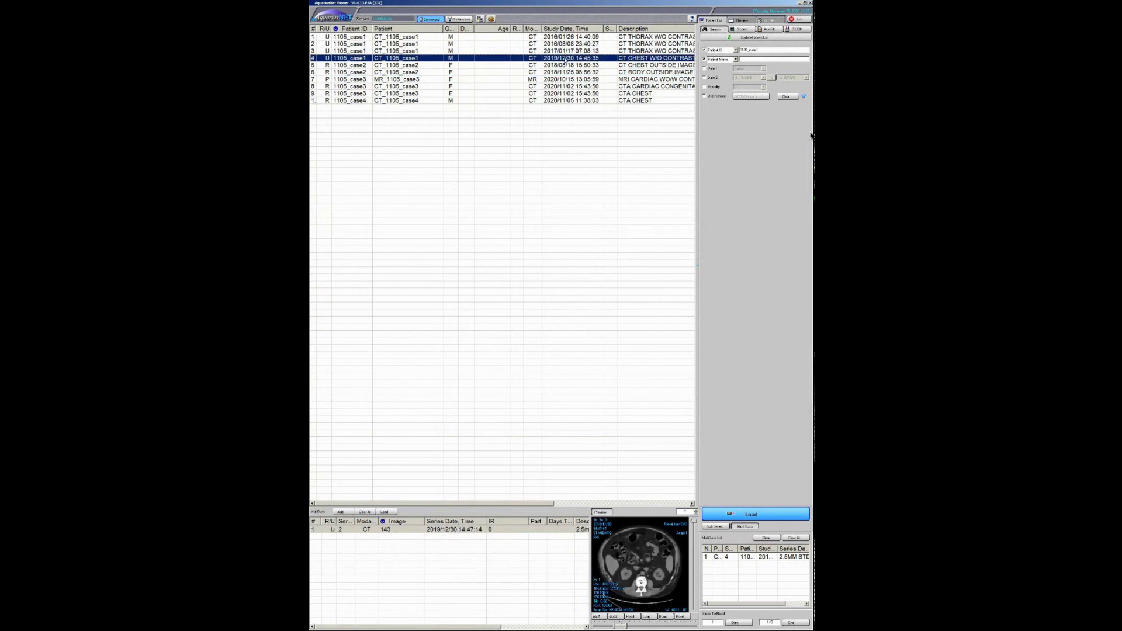
{"action": "left_click", "coordinate": [567, 37]}
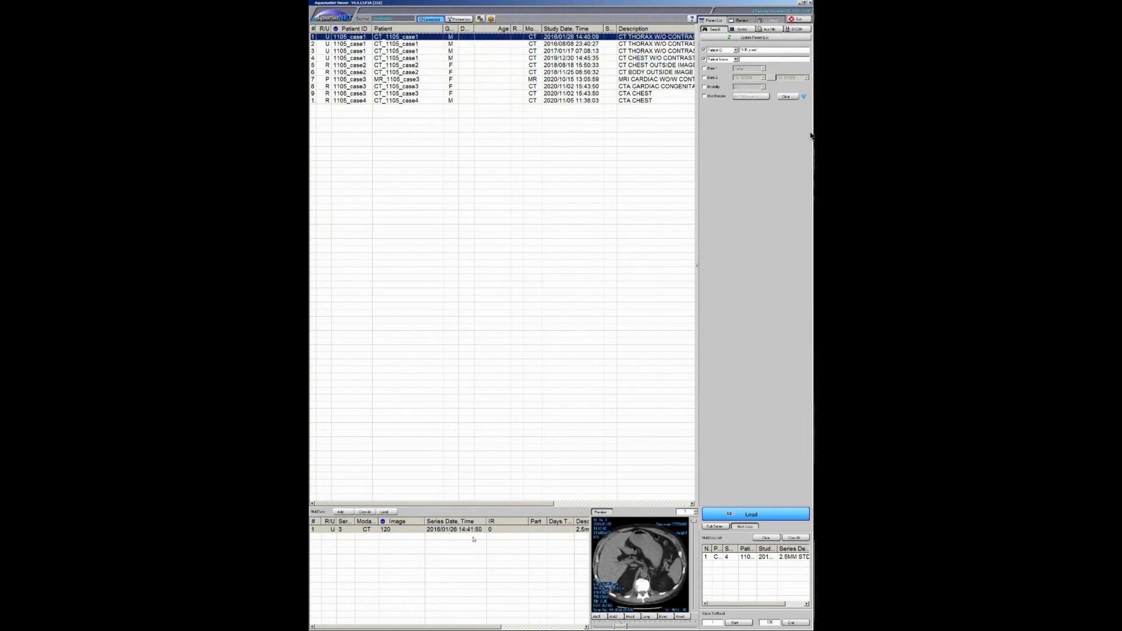
{"action": "left_click", "coordinate": [577, 59]}
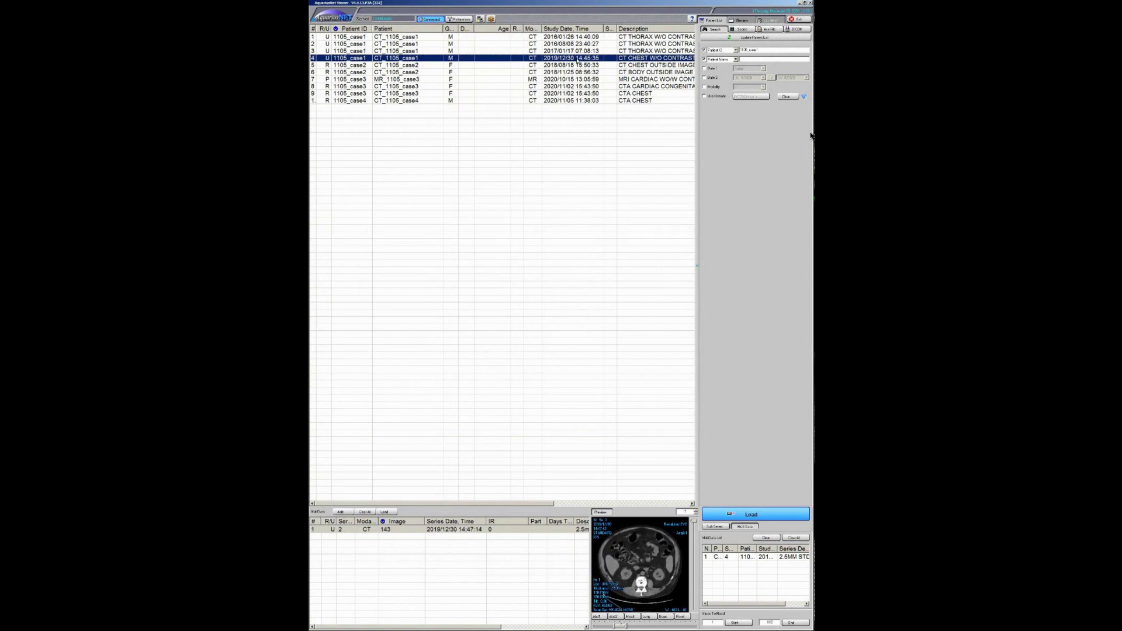
{"action": "double_click", "coordinate": [461, 530]}
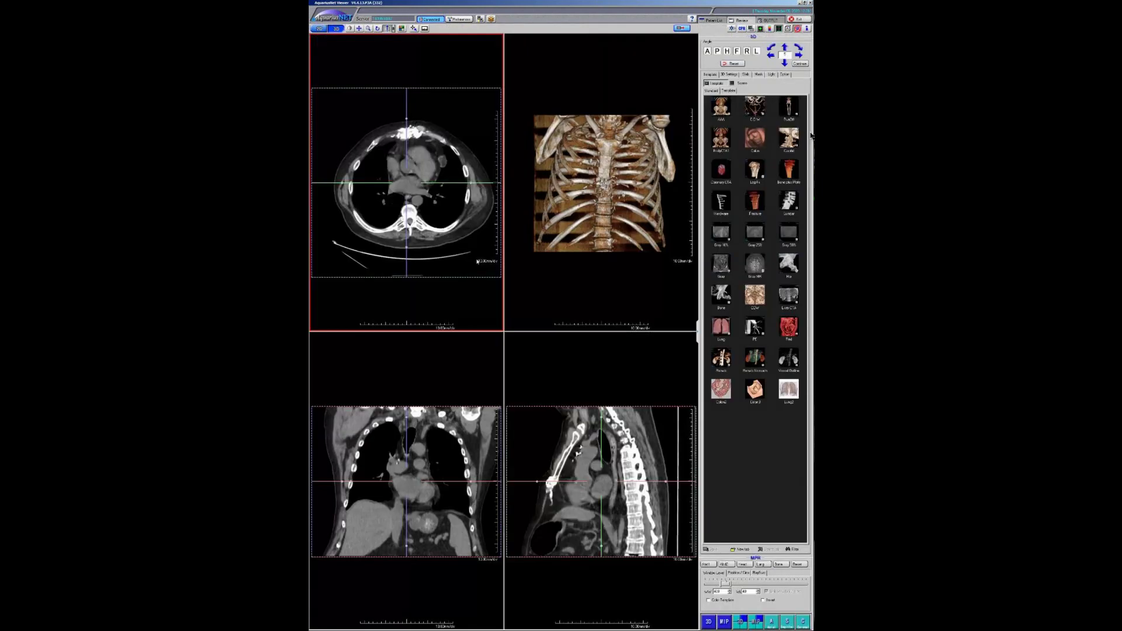
{"action": "double_click", "coordinate": [477, 262]}
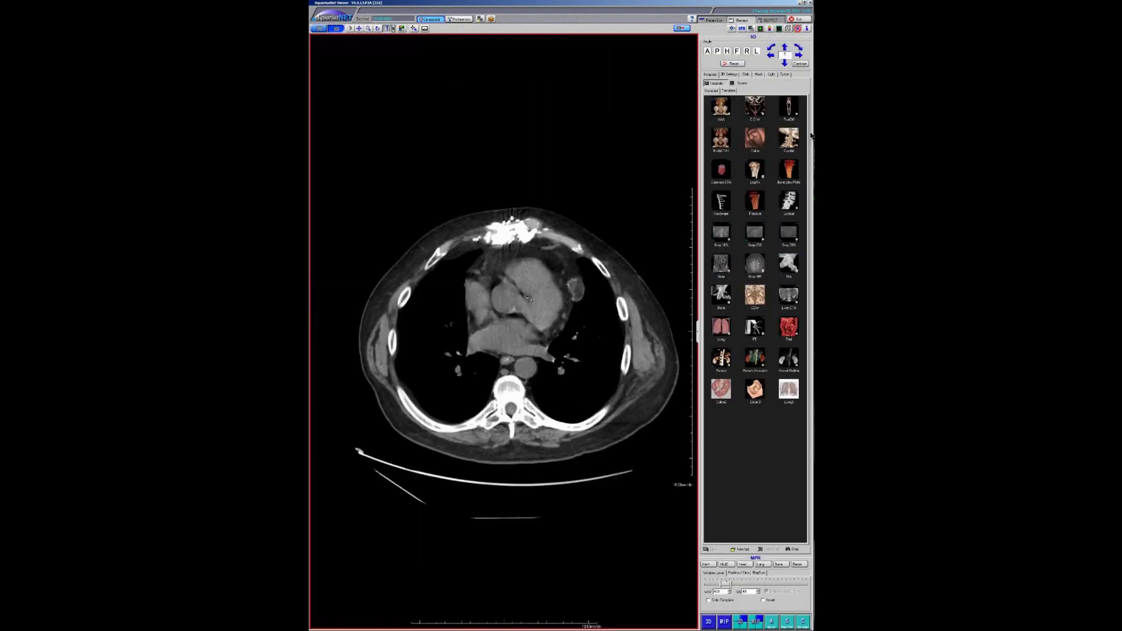
Examine the heart and mediastinum across the axial slices, adjusting the window level, up to the pulmonary artery
{"action": "scroll", "coordinate": [525, 297], "scroll_direction": "up", "scroll_amount": 10}
{"action": "scroll", "coordinate": [526, 297], "scroll_direction": "down", "scroll_amount": 10}
{"action": "scroll", "coordinate": [559, 296], "scroll_direction": "down", "scroll_amount": 10}
{"action": "scroll", "coordinate": [517, 250], "scroll_direction": "up", "scroll_amount": 8}
{"action": "scroll", "coordinate": [518, 275], "scroll_direction": "down", "scroll_amount": 5}
{"action": "left_click_drag", "start_coordinate": [518, 270], "coordinate": [517, 267]}
{"action": "scroll", "coordinate": [535, 298], "scroll_direction": "up", "scroll_amount": 4}
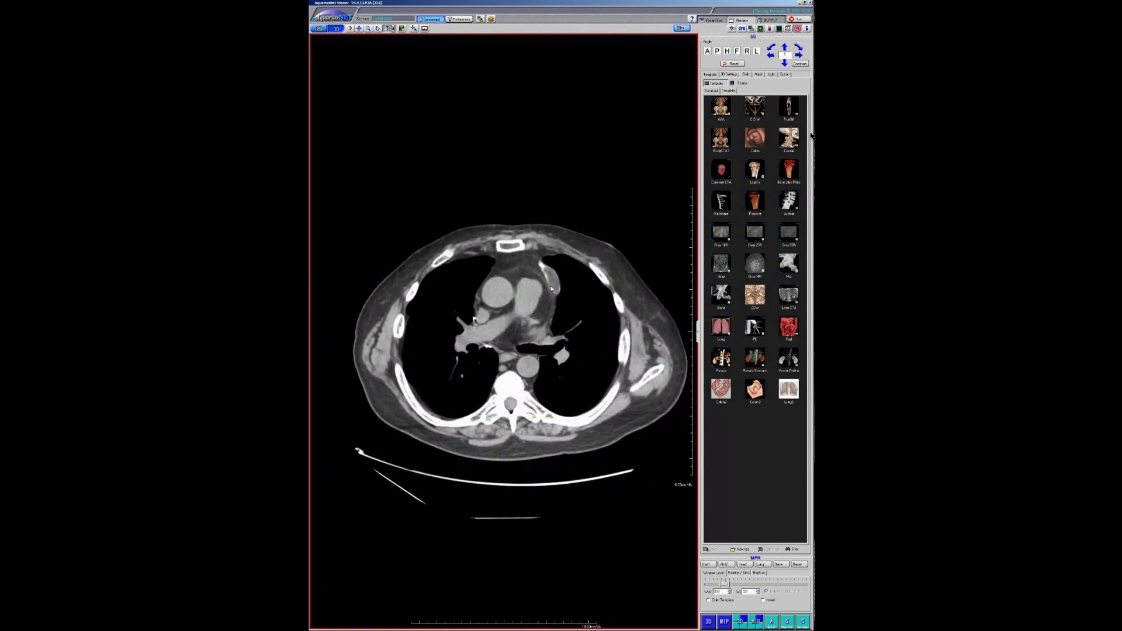
Return to the patient list and load series 3 of the first case 1 CT THORAX W/O CONTRAST study
{"action": "key", "text": "F2"}
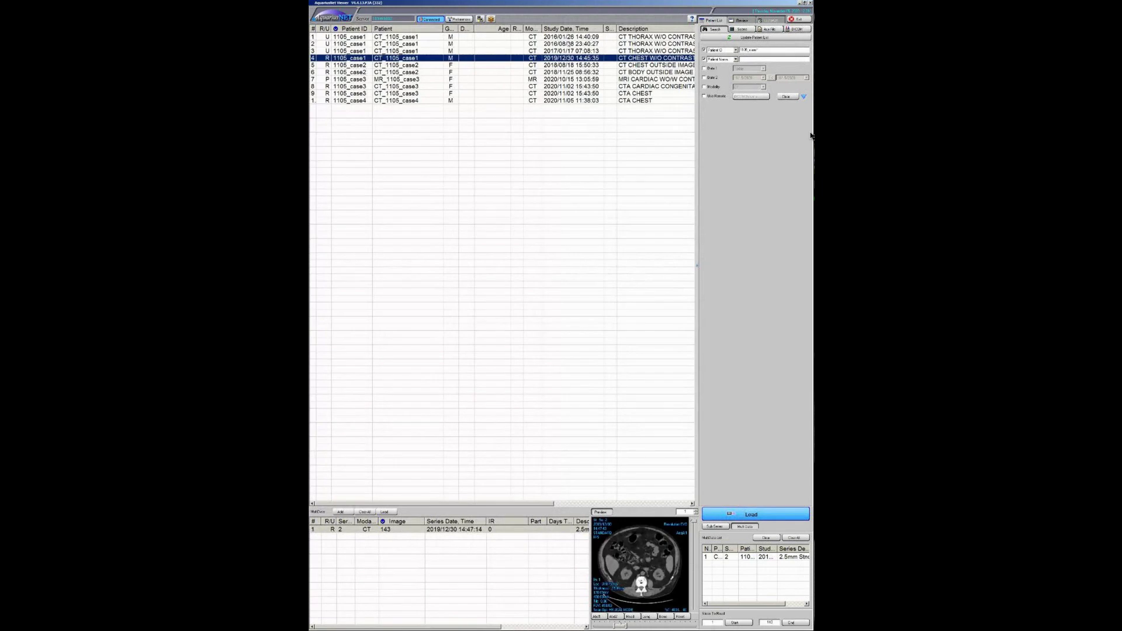
{"action": "left_click", "coordinate": [565, 37]}
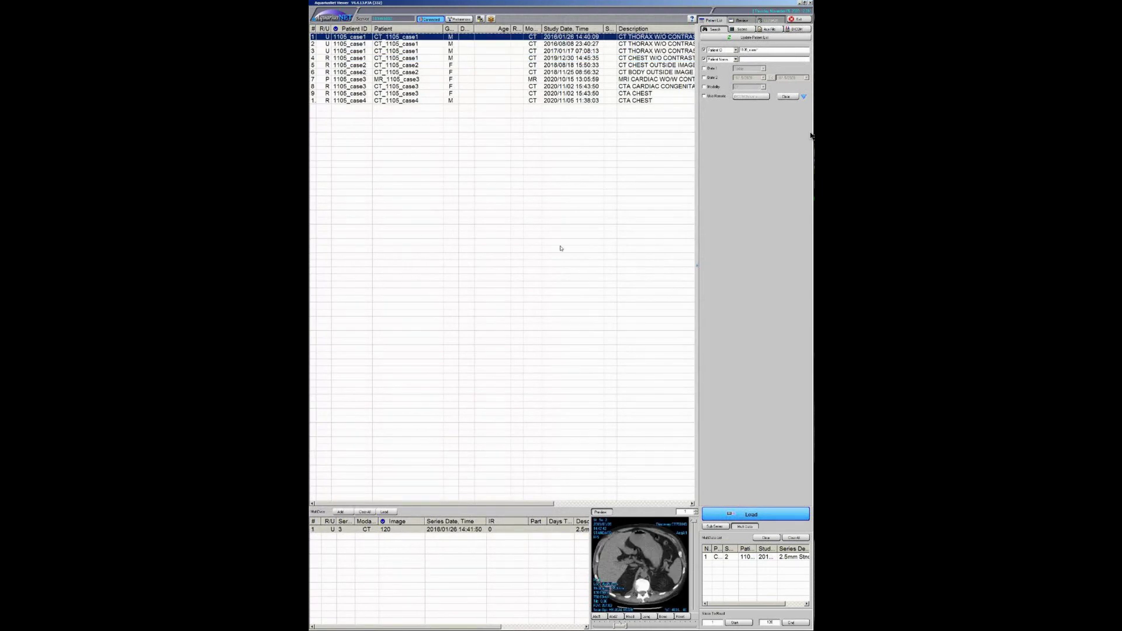
{"action": "left_click", "coordinate": [451, 529]}
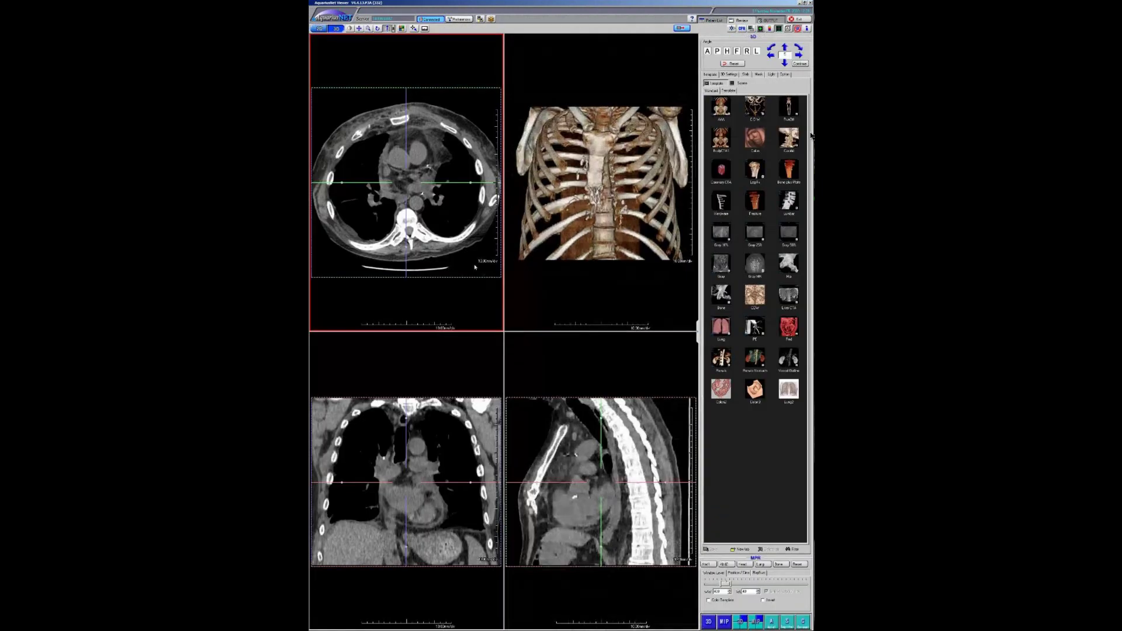
Examine the anterior mediastinum and heart on the enlarged axial slices between the pulmonary artery and the ventricles
{"action": "scroll", "coordinate": [503, 245], "scroll_direction": "up", "scroll_amount": 5}
{"action": "scroll", "coordinate": [525, 228], "scroll_direction": "down", "scroll_amount": 6}
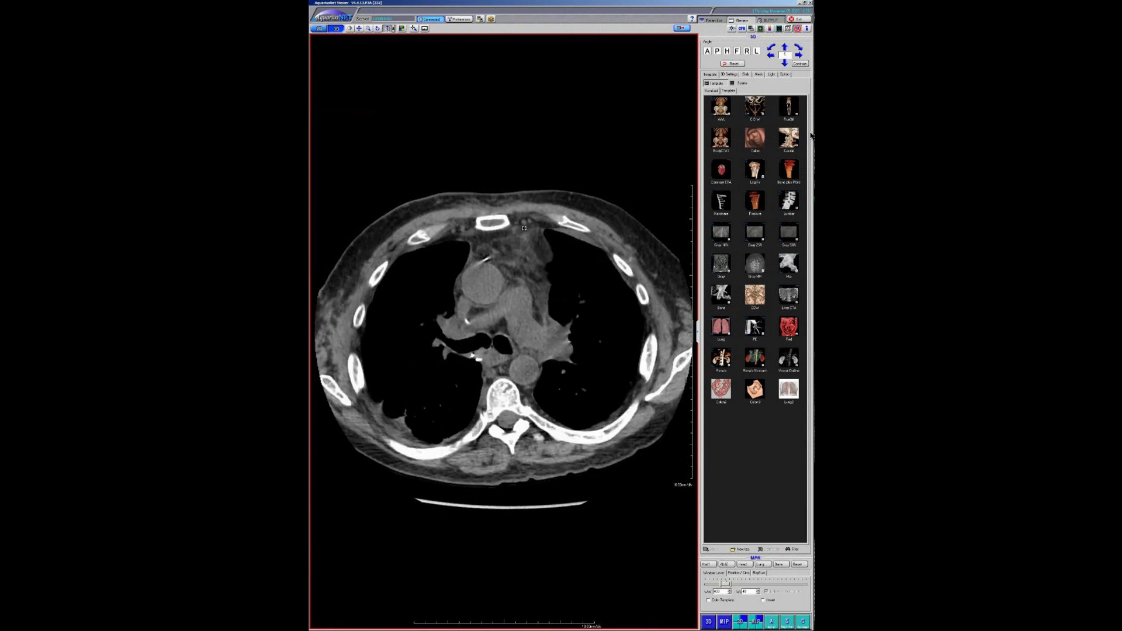
{"action": "scroll", "coordinate": [574, 266], "scroll_direction": "up", "scroll_amount": 5}
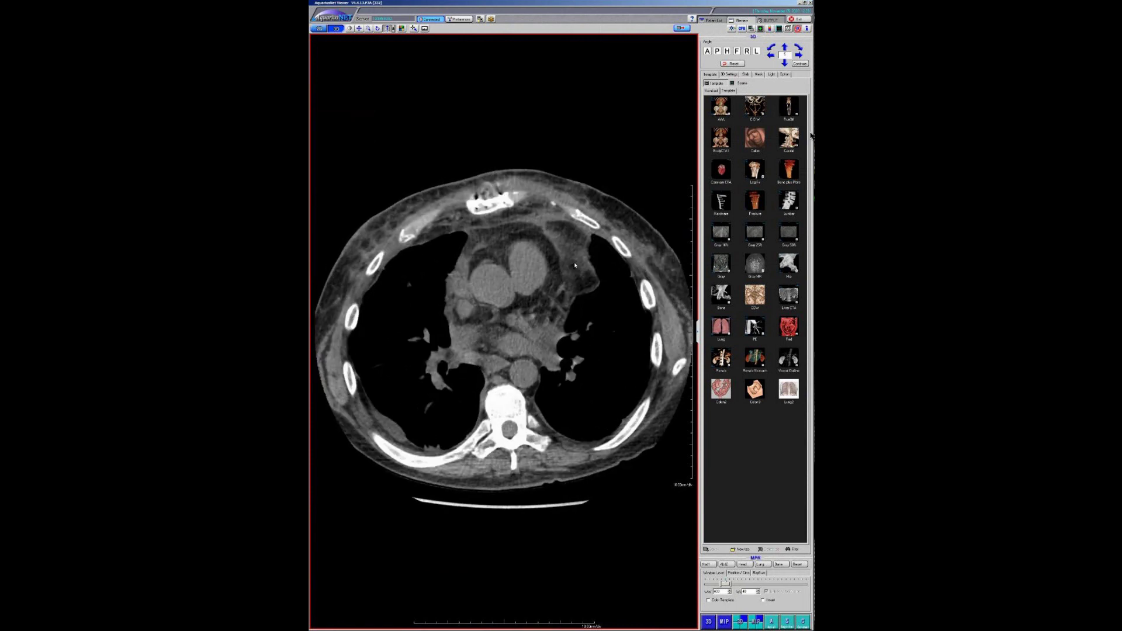
{"action": "scroll", "coordinate": [556, 261], "scroll_direction": "down", "scroll_amount": 5}
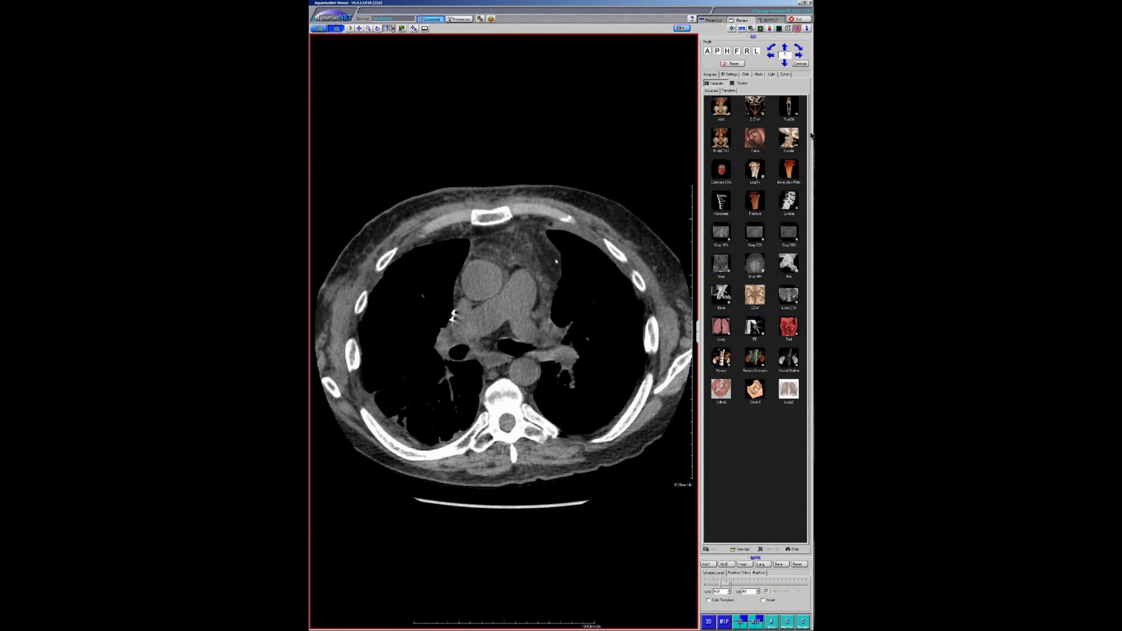
{"action": "scroll", "coordinate": [545, 255], "scroll_direction": "down", "scroll_amount": 5}
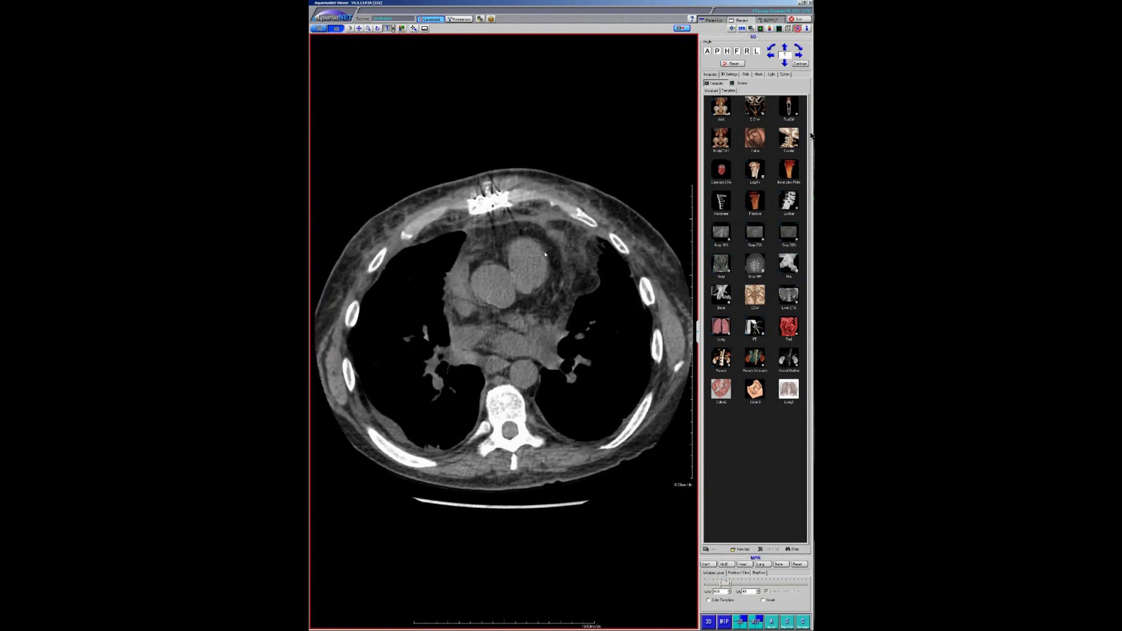
{"action": "scroll", "coordinate": [566, 261], "scroll_direction": "up", "scroll_amount": 5}
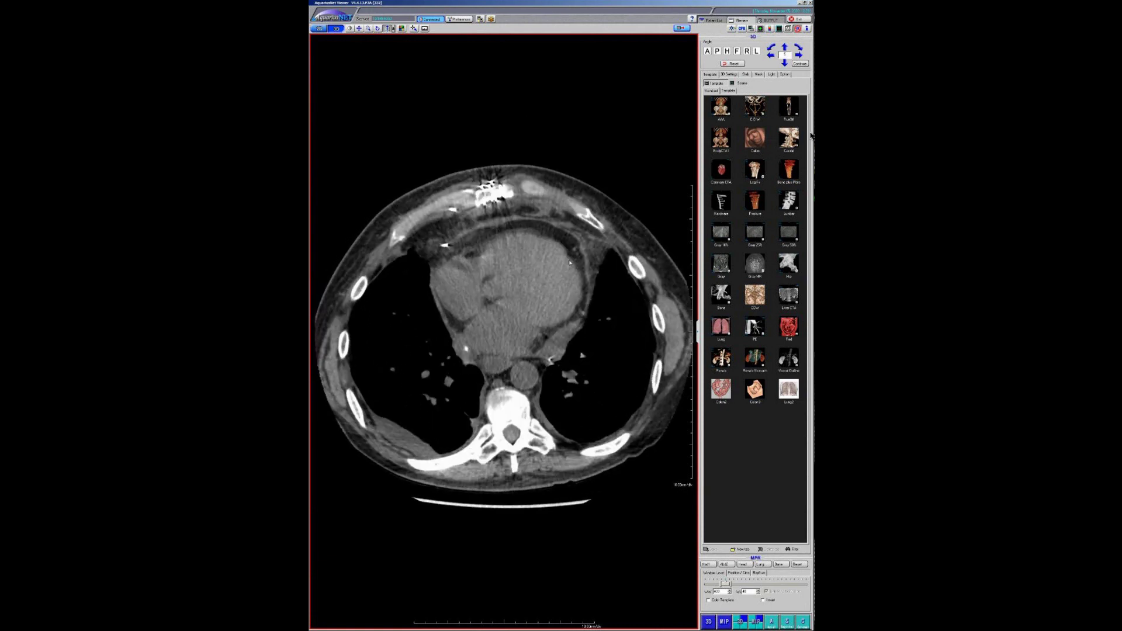
{"action": "scroll", "coordinate": [578, 242], "scroll_direction": "up", "scroll_amount": 5}
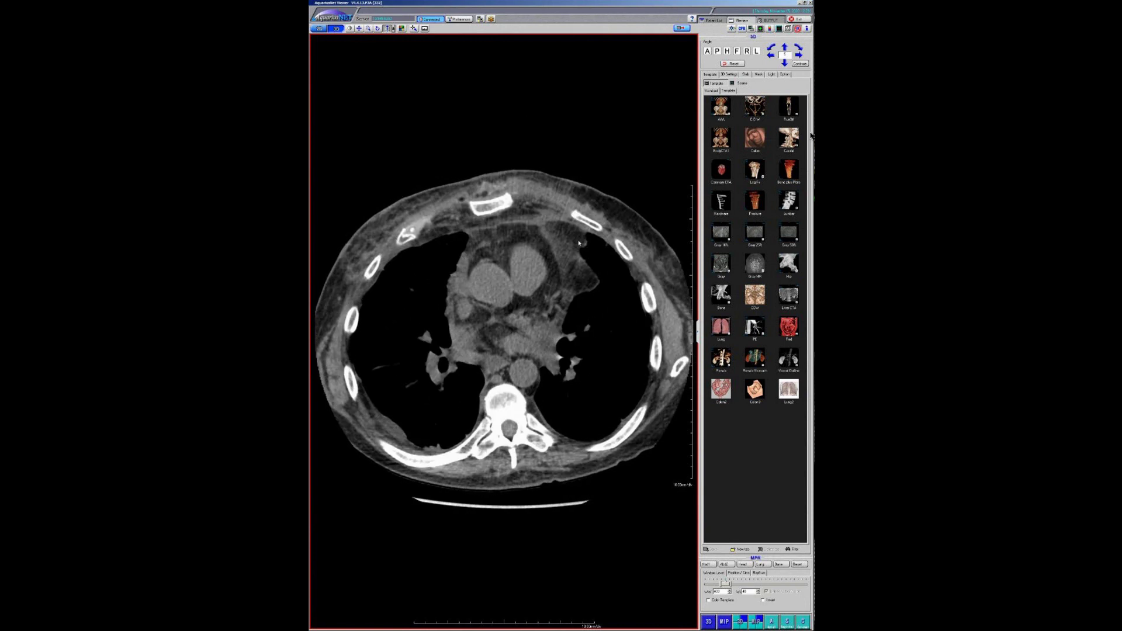
Return to the patient list and load series 3 of the case 1 CT THORAX W/O CONTRAST study from 2016/08/08
{"action": "scroll", "coordinate": [533, 237], "scroll_direction": "down", "scroll_amount": 5}
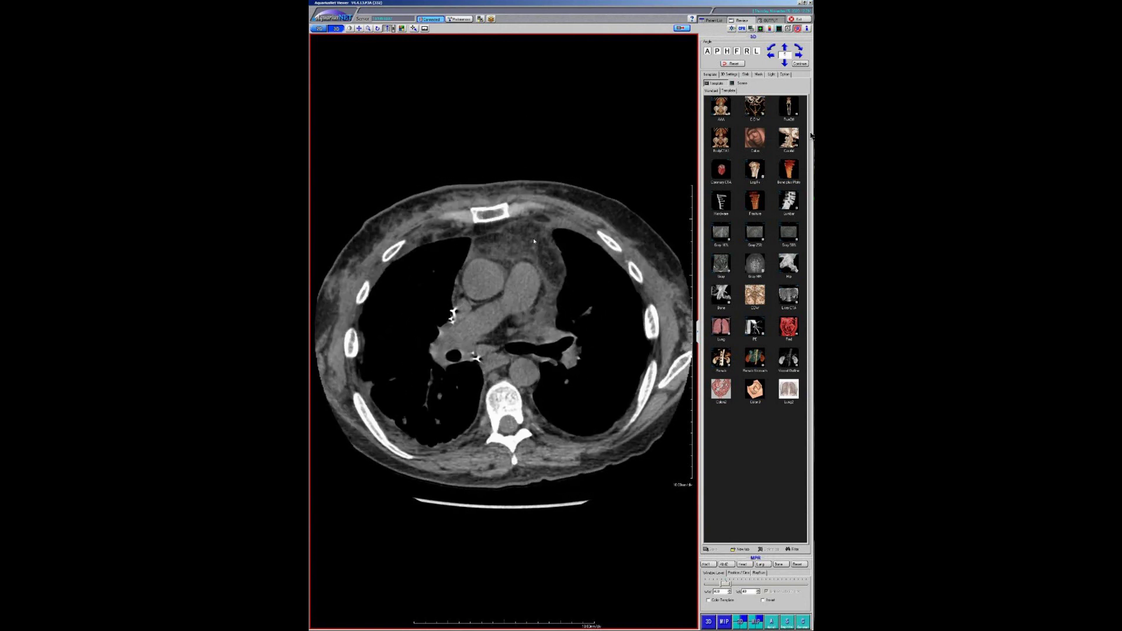
{"action": "left_click", "coordinate": [705, 21]}
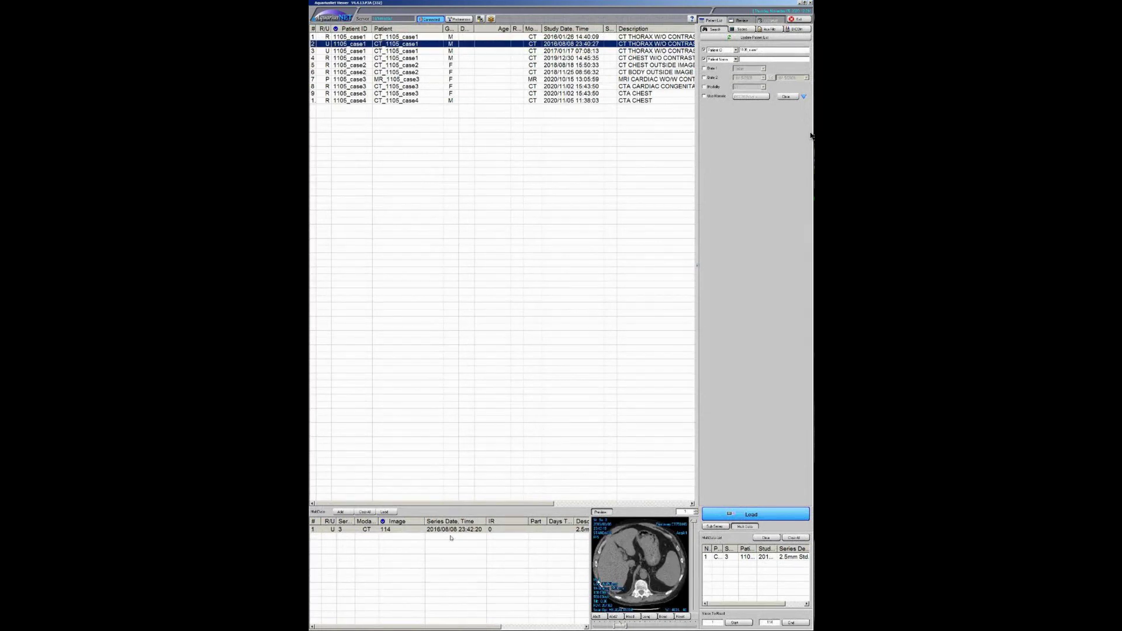
{"action": "double_click", "coordinate": [451, 530]}
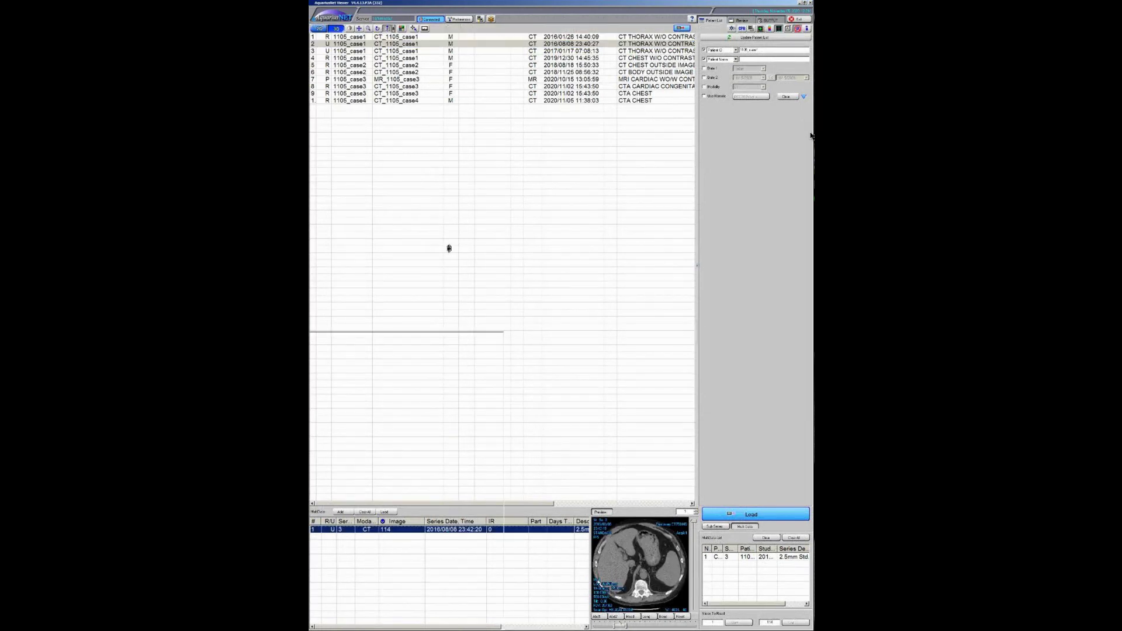
Examine the heart and anterior mediastinum on the axial slices between the ventricles and the pulmonary artery
{"action": "scroll", "coordinate": [483, 244], "scroll_direction": "down", "scroll_amount": 10}
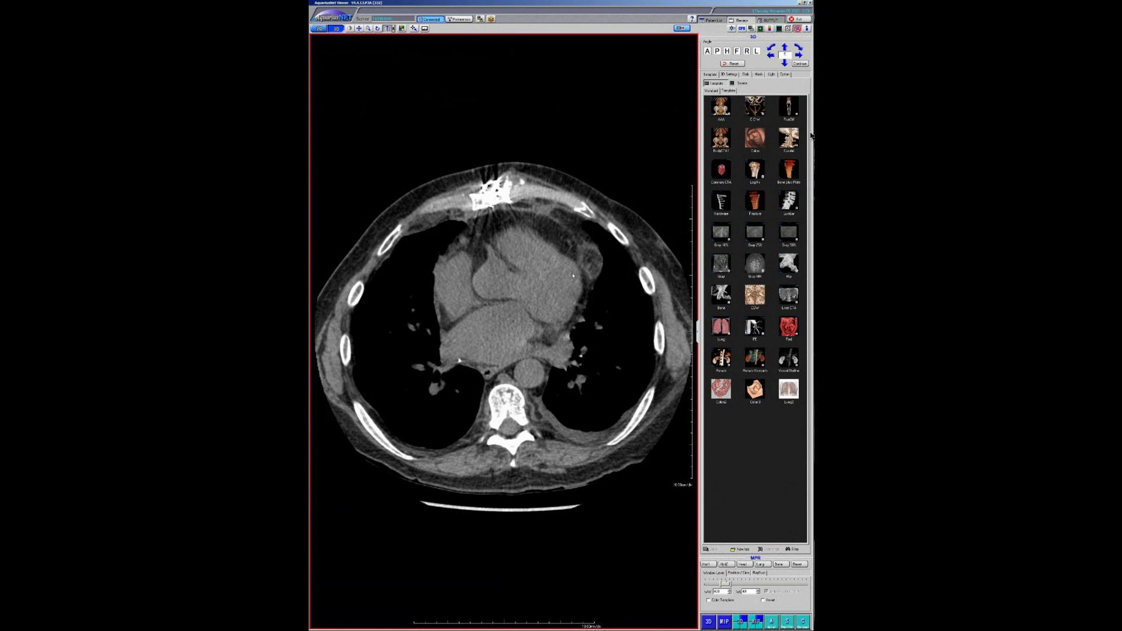
{"action": "scroll", "coordinate": [567, 259], "scroll_direction": "up", "scroll_amount": 10}
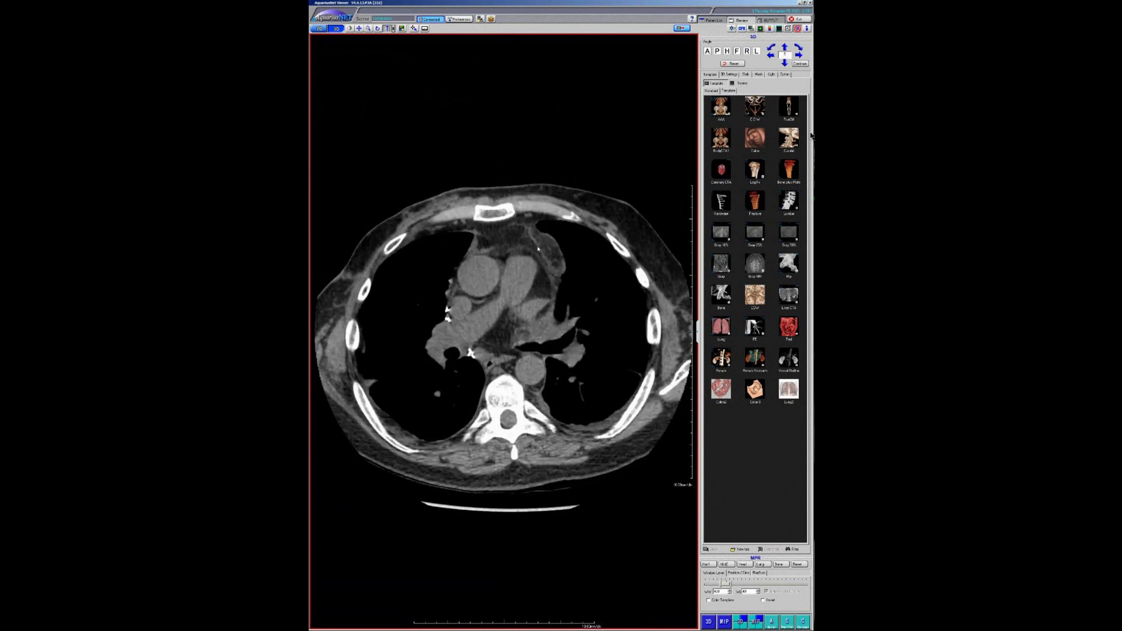
{"action": "scroll", "coordinate": [539, 202], "scroll_direction": "down", "scroll_amount": 10}
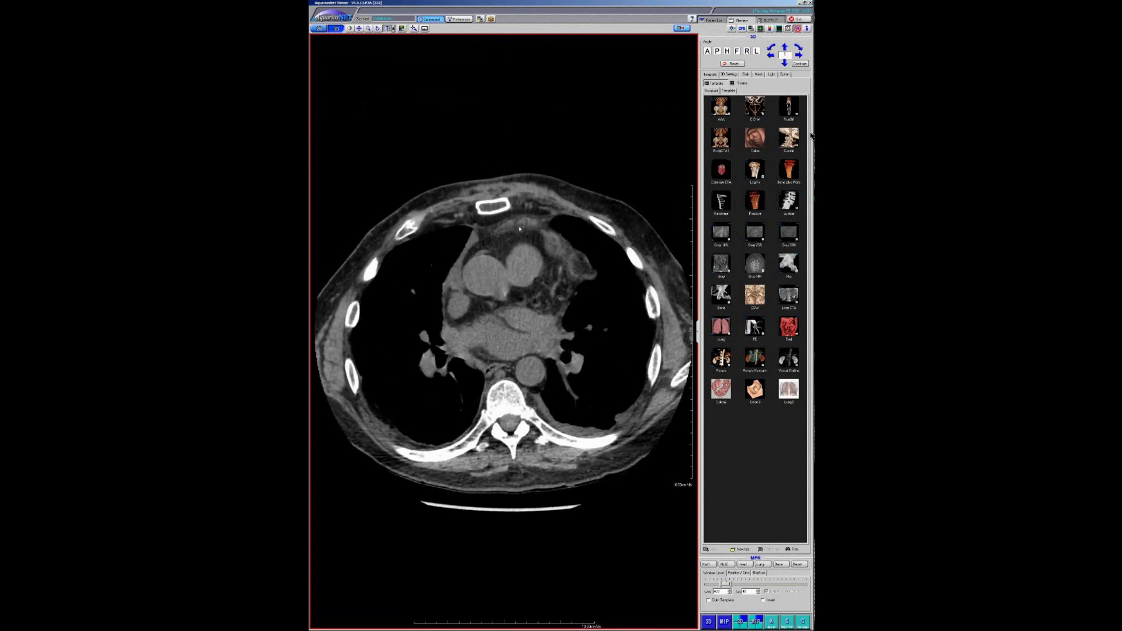
{"action": "scroll", "coordinate": [520, 231], "scroll_direction": "down", "scroll_amount": 5}
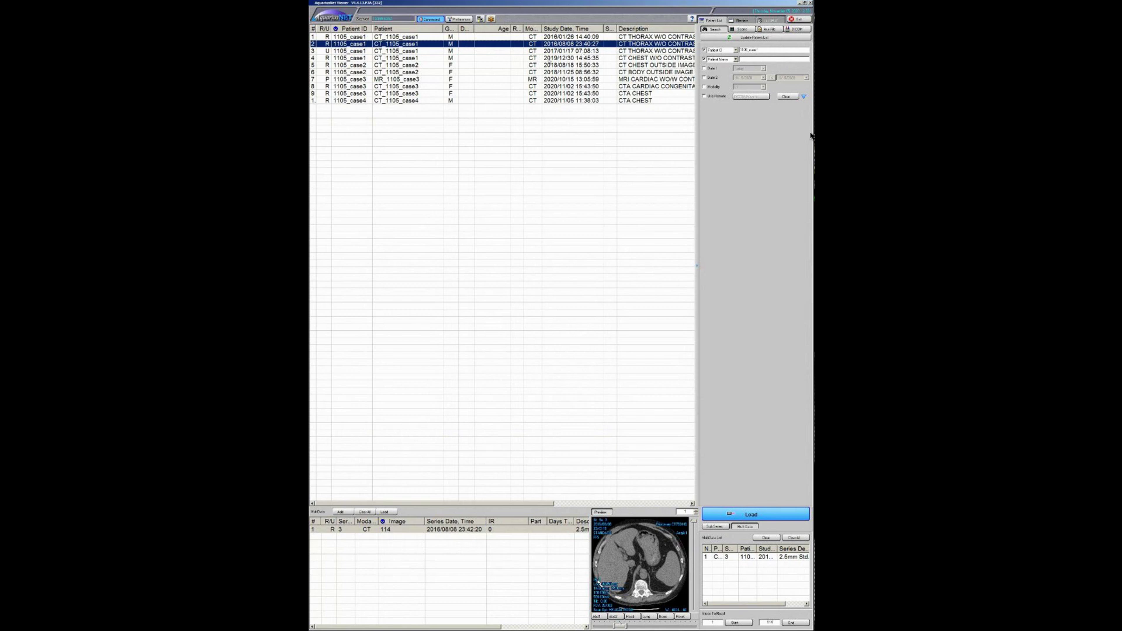
Review the axial view of the case 1 CT CHEST W/O CONTRAST study from 2019/12/30 and return to the patient list
{"action": "left_click", "coordinate": [517, 59]}
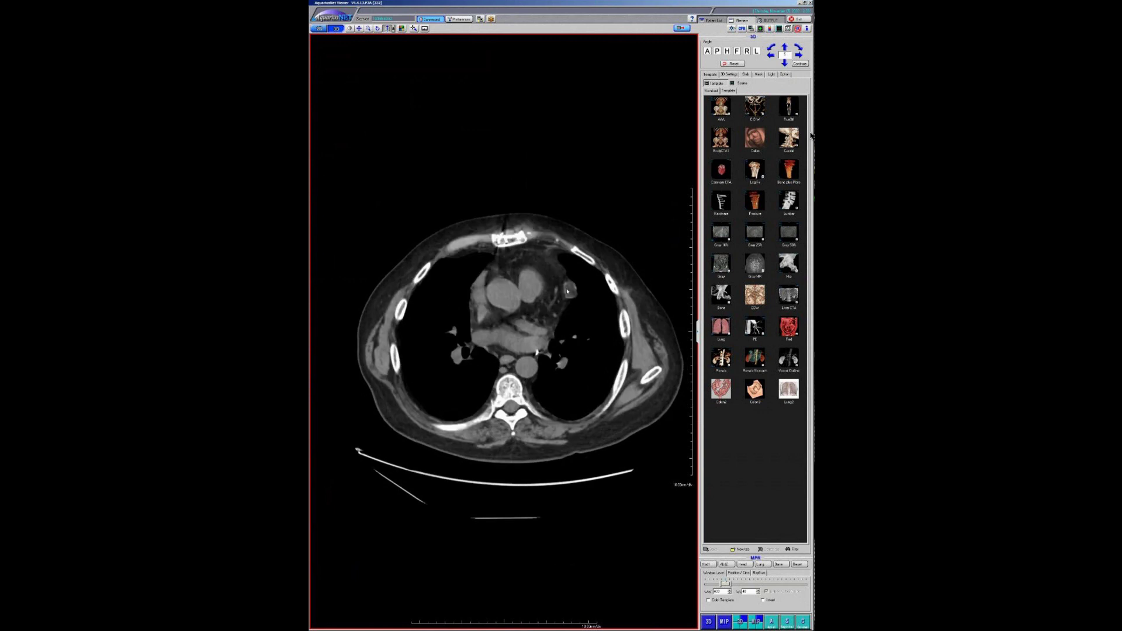
{"action": "left_click", "coordinate": [709, 20]}
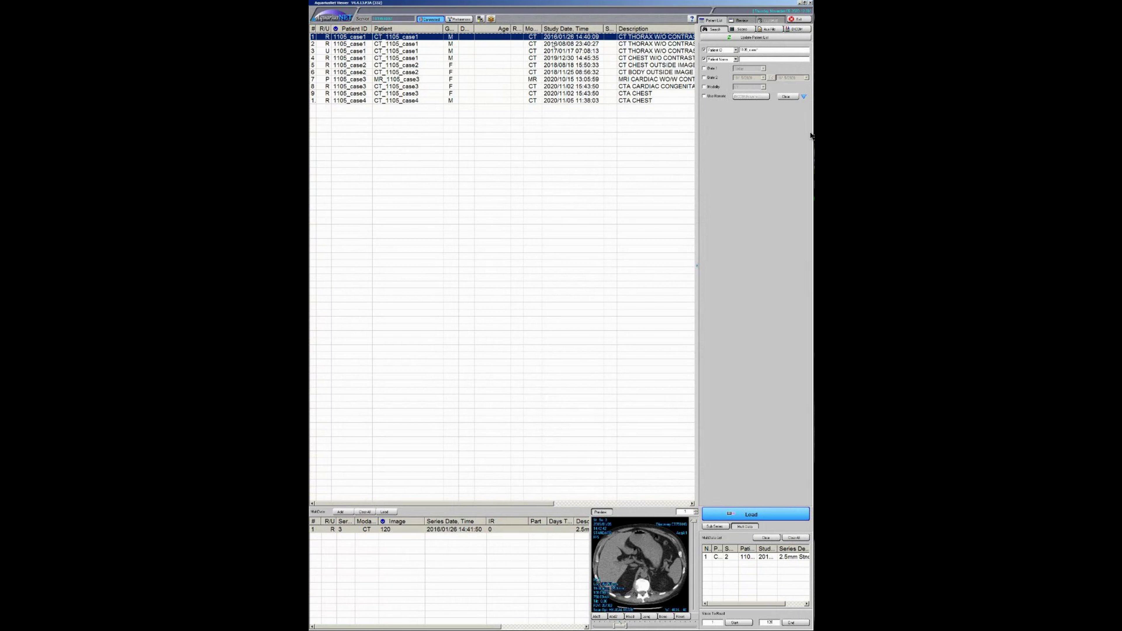
Load the 120-image CT series of the first case 1 thorax study and examine the mediastinum and sternum on the axial slices
{"action": "double_click", "coordinate": [440, 529]}
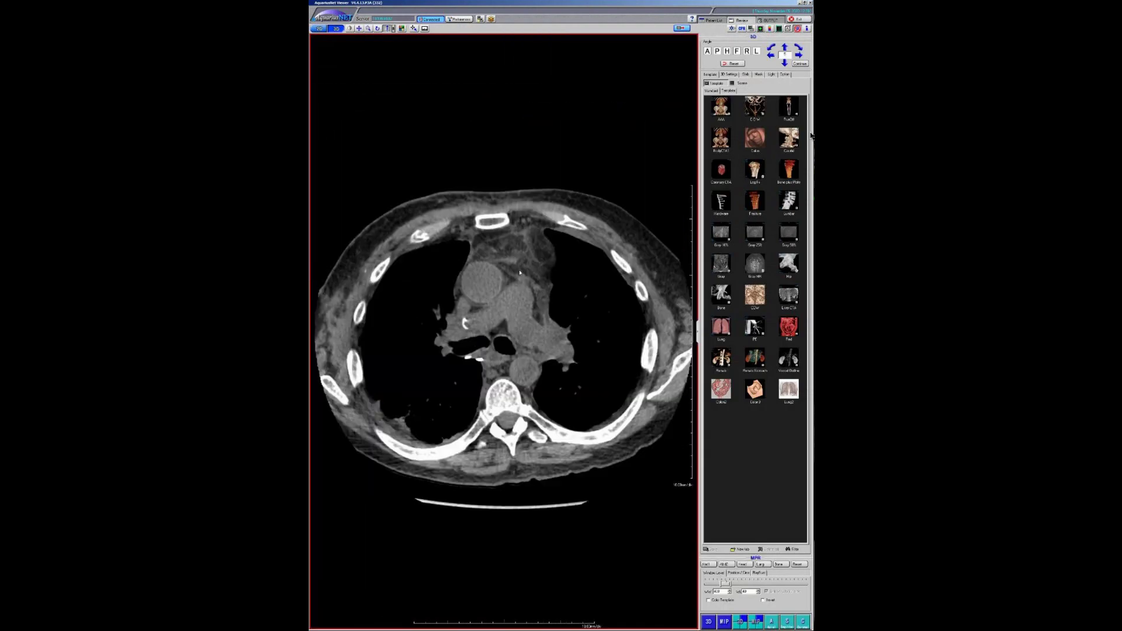
{"action": "scroll", "coordinate": [517, 269], "scroll_direction": "down", "scroll_amount": 15}
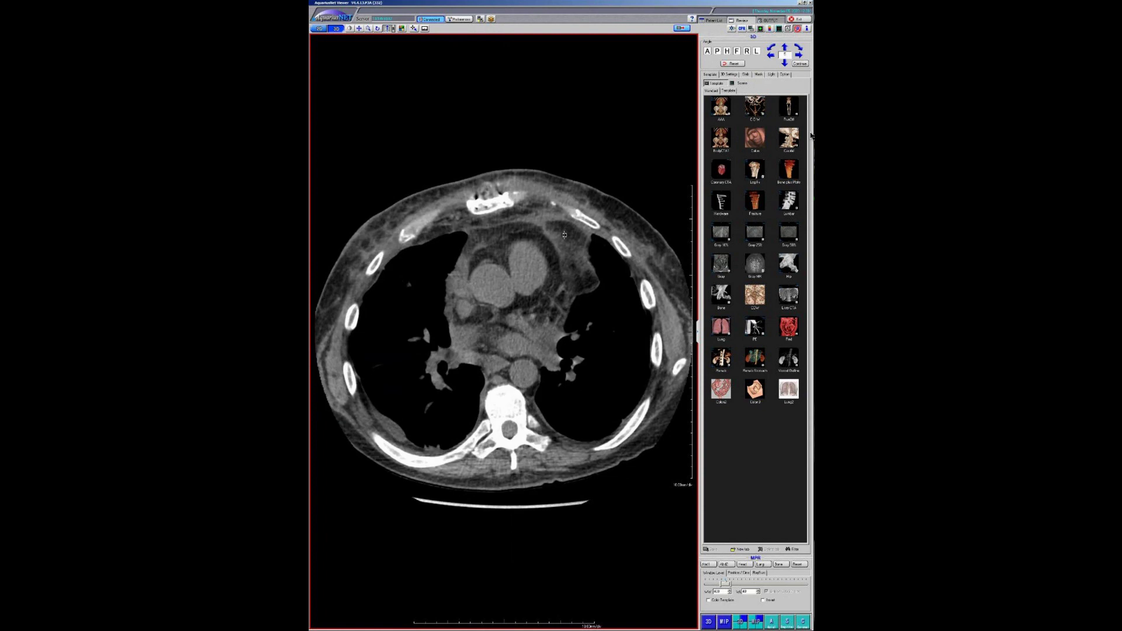
{"action": "scroll", "coordinate": [562, 238], "scroll_direction": "up", "scroll_amount": 10}
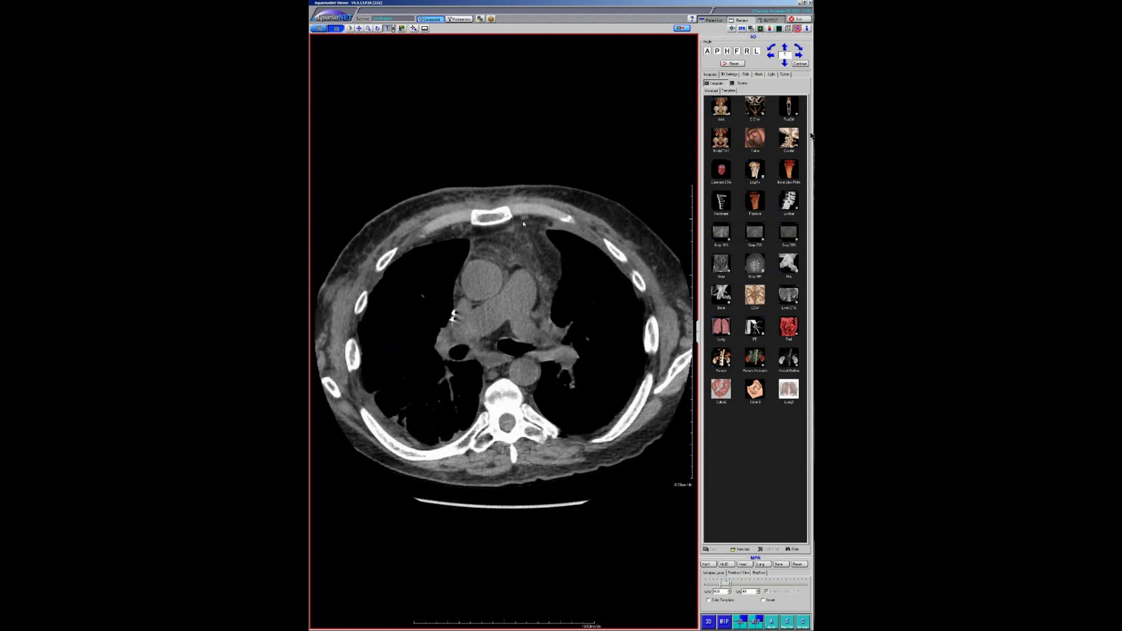
{"action": "scroll", "coordinate": [522, 223], "scroll_direction": "down", "scroll_amount": 8}
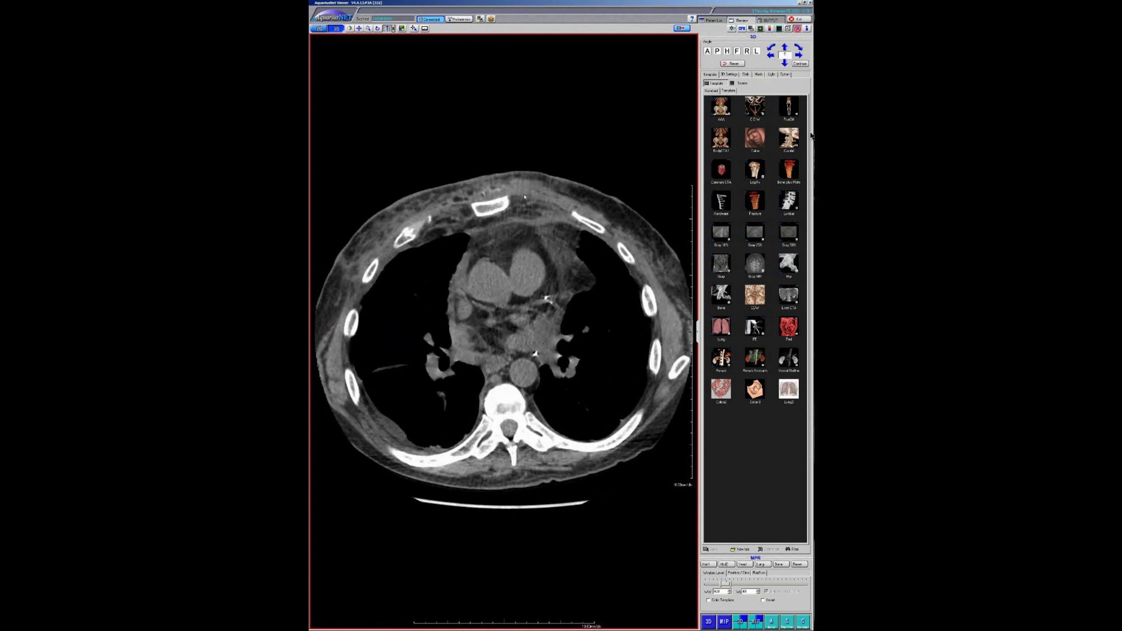
{"action": "scroll", "coordinate": [499, 235], "scroll_direction": "down", "scroll_amount": 5}
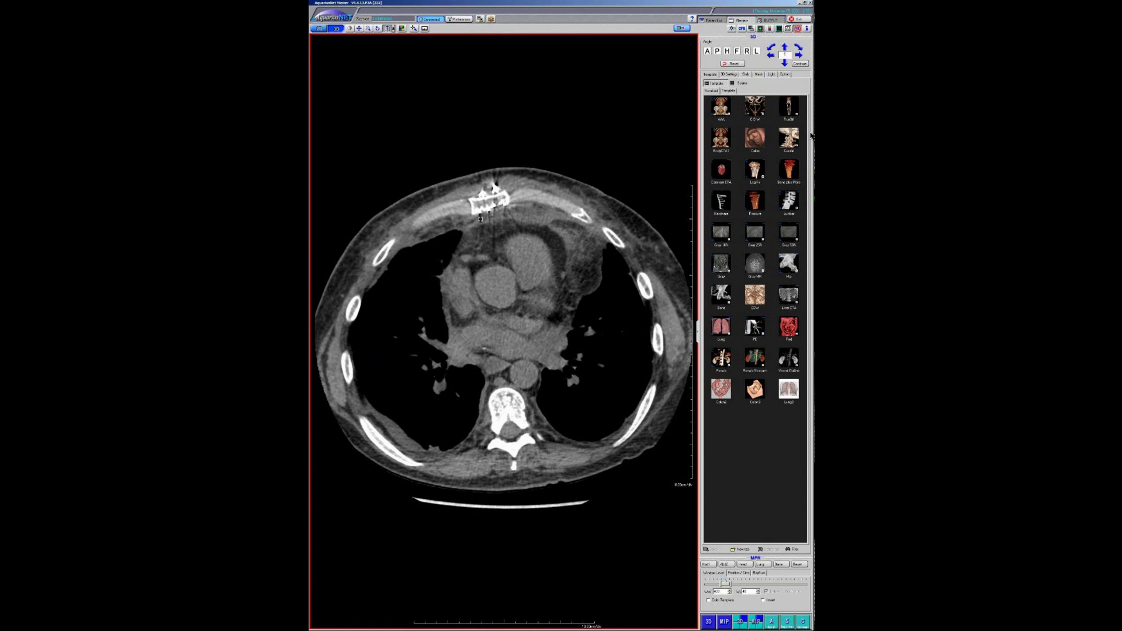
{"action": "scroll", "coordinate": [537, 241], "scroll_direction": "down", "scroll_amount": 5}
{"action": "scroll", "coordinate": [572, 251], "scroll_direction": "up", "scroll_amount": 4}
{"action": "scroll", "coordinate": [576, 252], "scroll_direction": "down", "scroll_amount": 4}
{"action": "scroll", "coordinate": [577, 254], "scroll_direction": "up", "scroll_amount": 5}
{"action": "scroll", "coordinate": [524, 241], "scroll_direction": "up", "scroll_amount": 5}
{"action": "scroll", "coordinate": [524, 242], "scroll_direction": "up", "scroll_amount": 5}
{"action": "scroll", "coordinate": [560, 238], "scroll_direction": "down", "scroll_amount": 5}
{"action": "scroll", "coordinate": [558, 235], "scroll_direction": "down", "scroll_amount": 3}
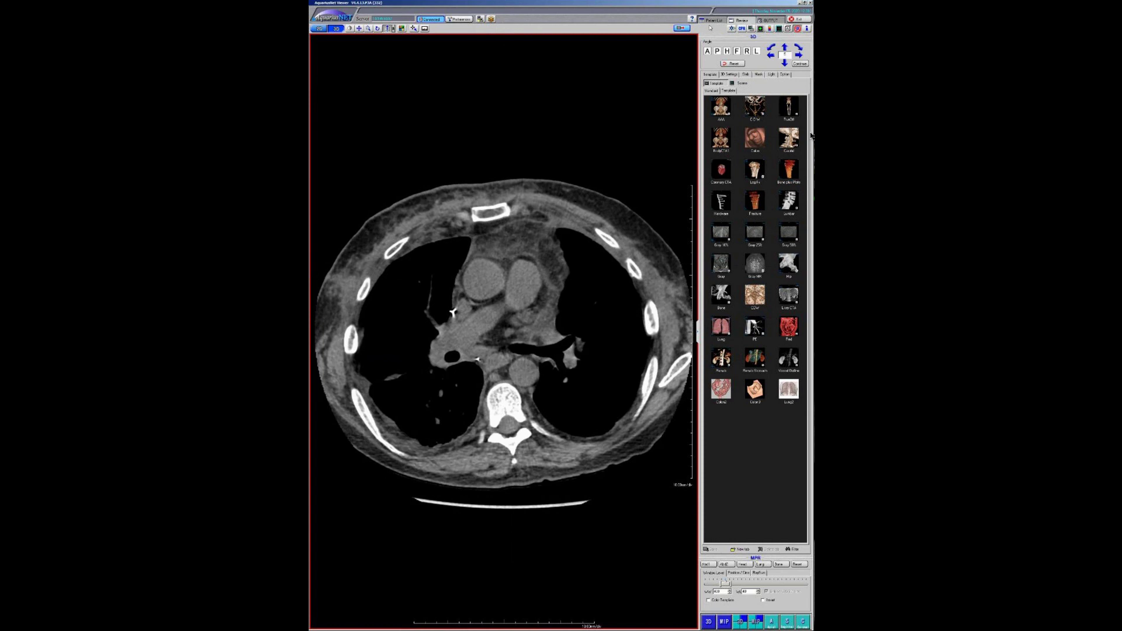
Examine the first chest CT's axial slices from the pulmonary artery level down through the heart
{"action": "left_click", "coordinate": [711, 21]}
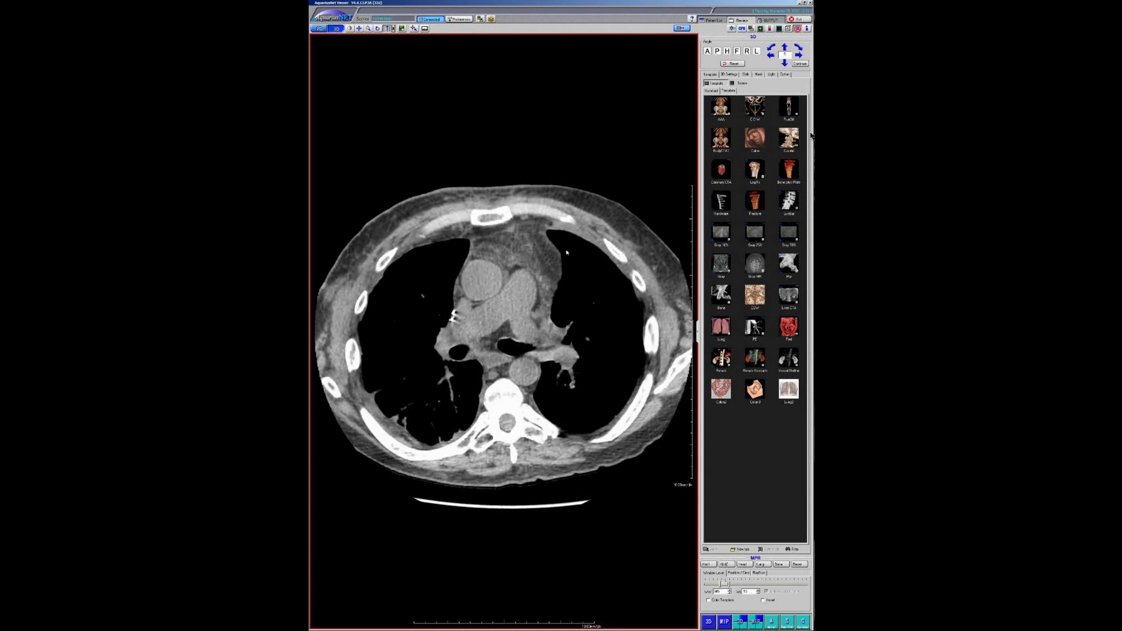
{"action": "scroll", "coordinate": [567, 252], "scroll_direction": "down", "scroll_amount": 3}
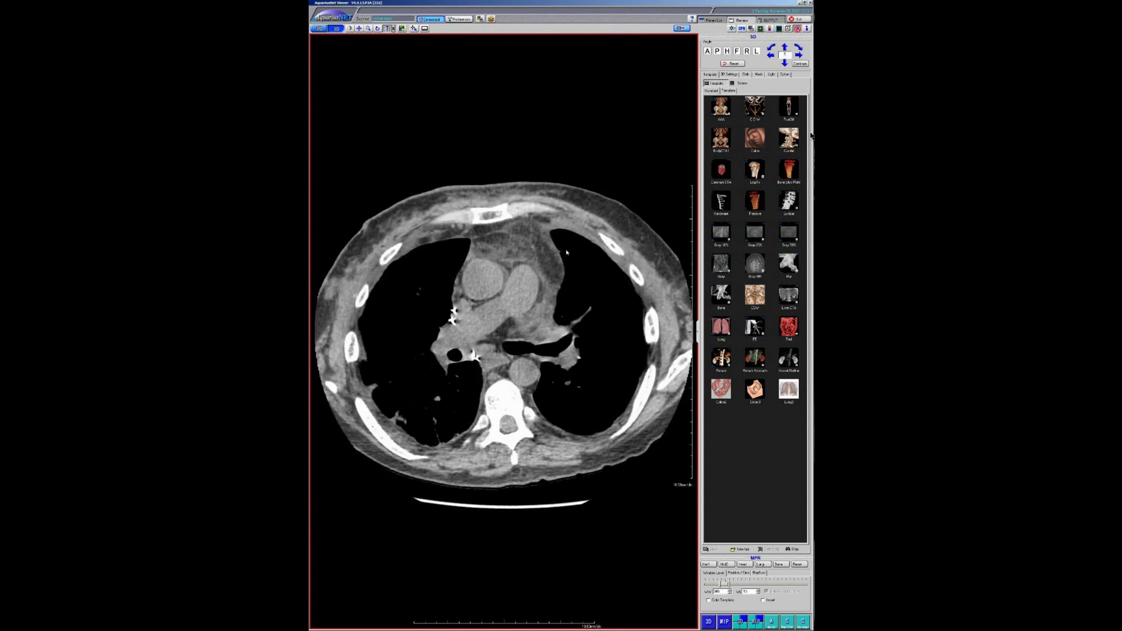
{"action": "scroll", "coordinate": [563, 252], "scroll_direction": "down", "scroll_amount": 3}
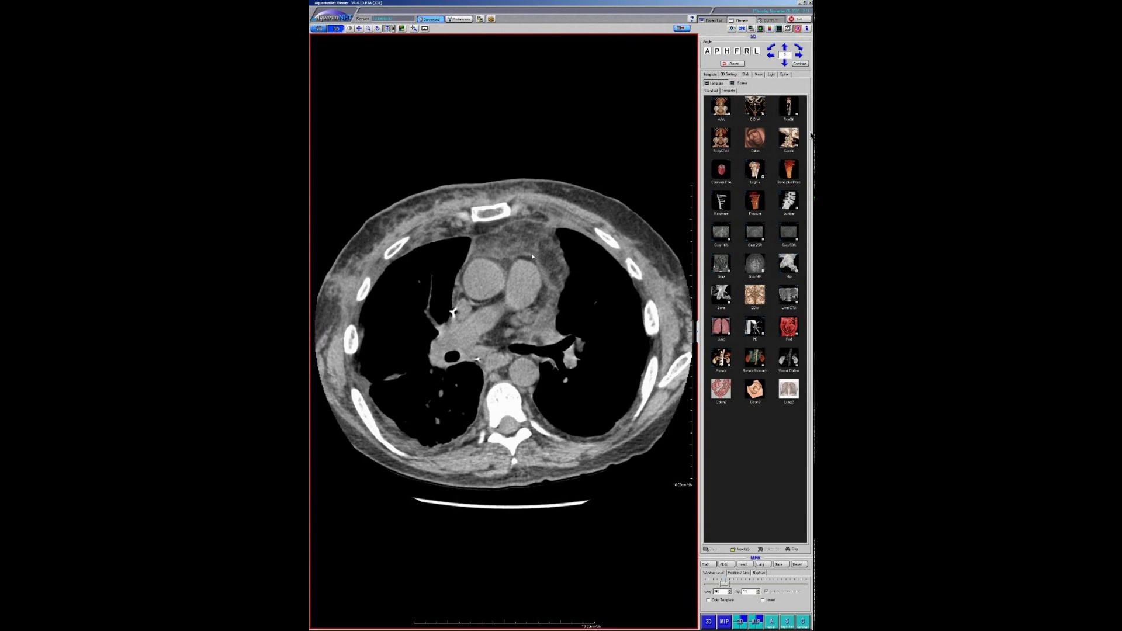
{"action": "scroll", "coordinate": [532, 256], "scroll_direction": "down", "scroll_amount": 10}
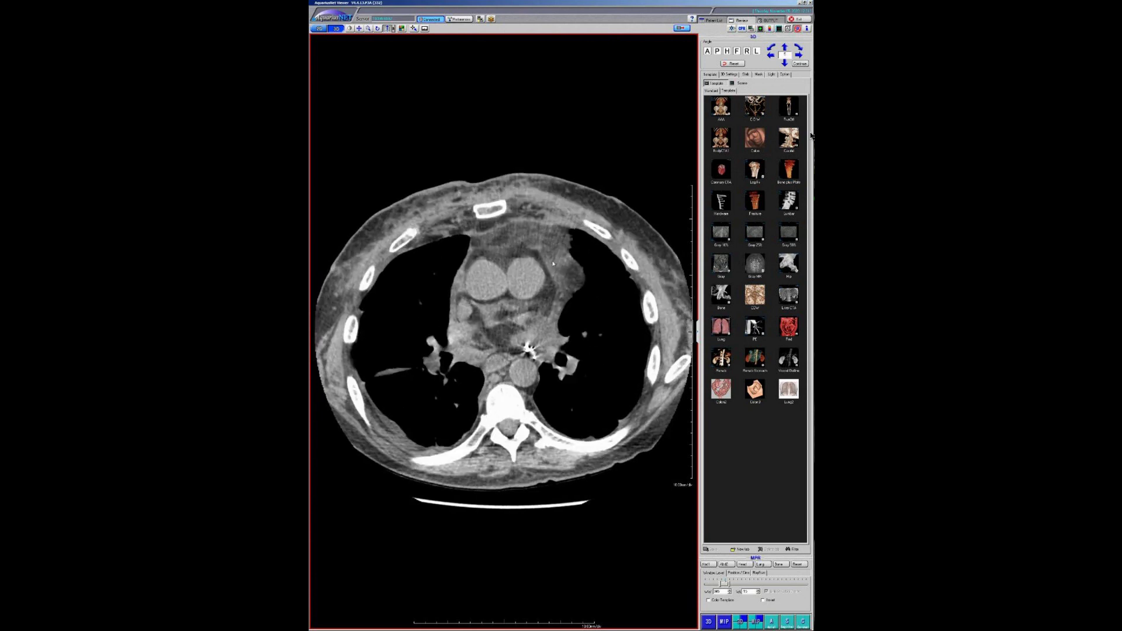
{"action": "scroll", "coordinate": [560, 255], "scroll_direction": "down", "scroll_amount": 4}
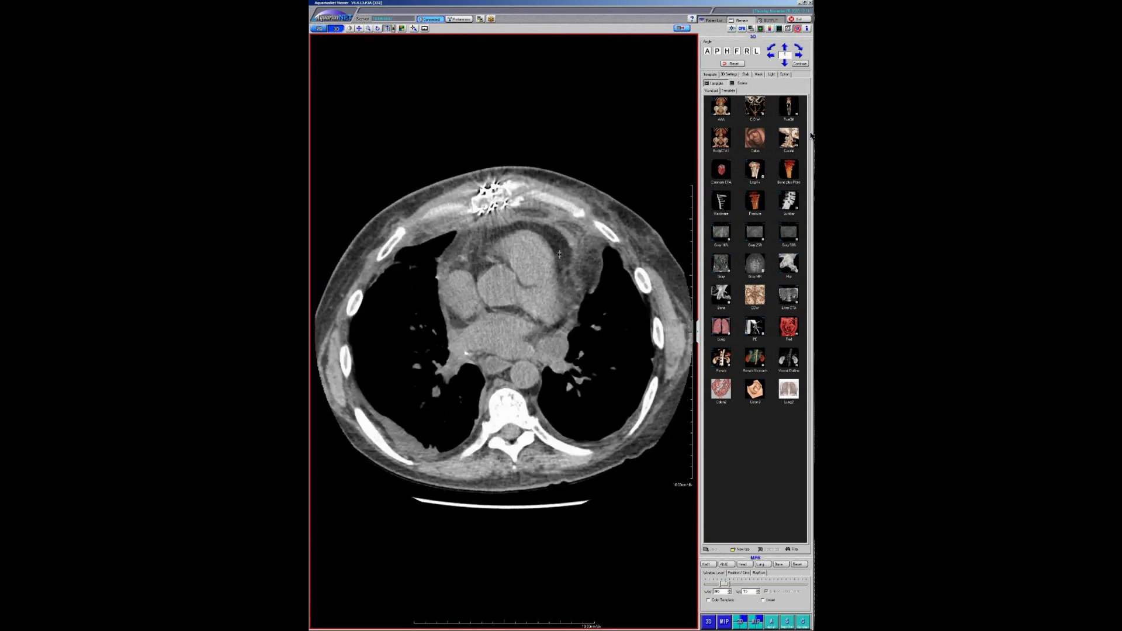
{"action": "scroll", "coordinate": [560, 255], "scroll_direction": "down", "scroll_amount": 12}
{"action": "scroll", "coordinate": [559, 257], "scroll_direction": "down", "scroll_amount": 3}
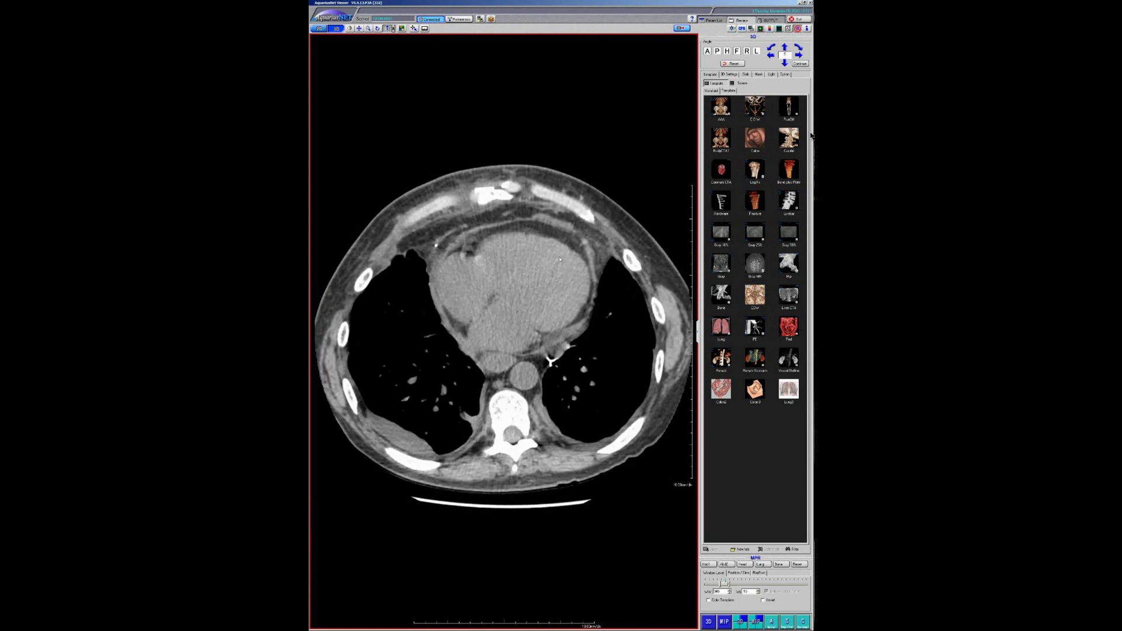
Load the 114-image series of the second case 1 CT thorax study and examine its mediastinal slices
{"action": "left_click", "coordinate": [709, 20]}
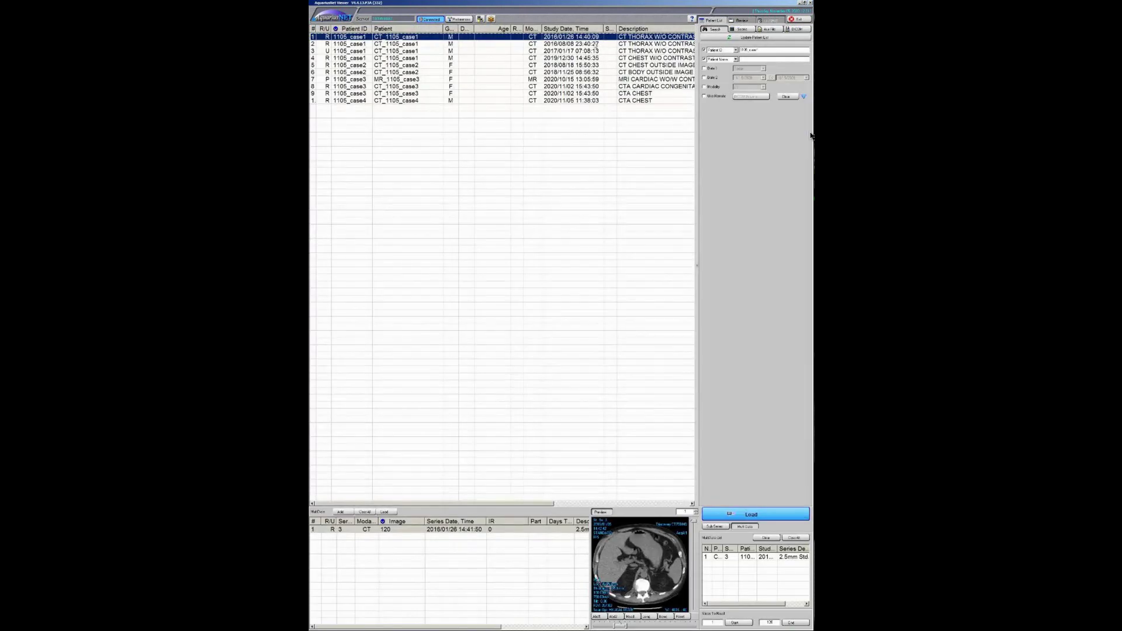
{"action": "left_click", "coordinate": [599, 45]}
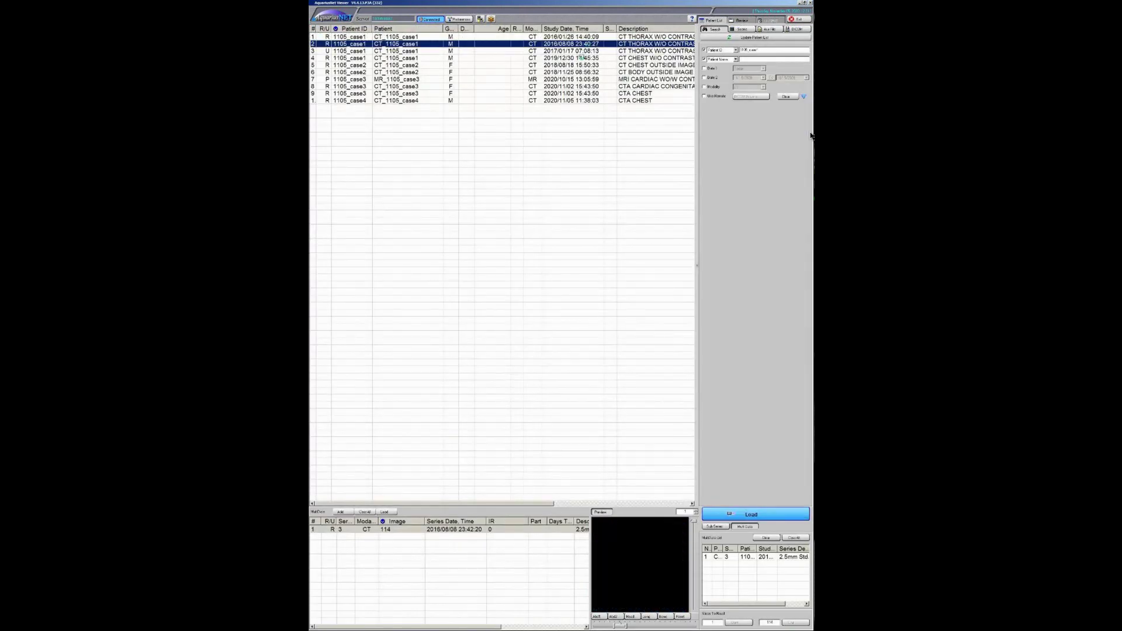
{"action": "double_click", "coordinate": [444, 237]}
{"action": "scroll", "coordinate": [497, 292], "scroll_direction": "down", "scroll_amount": 5}
{"action": "scroll", "coordinate": [547, 304], "scroll_direction": "up", "scroll_amount": 10}
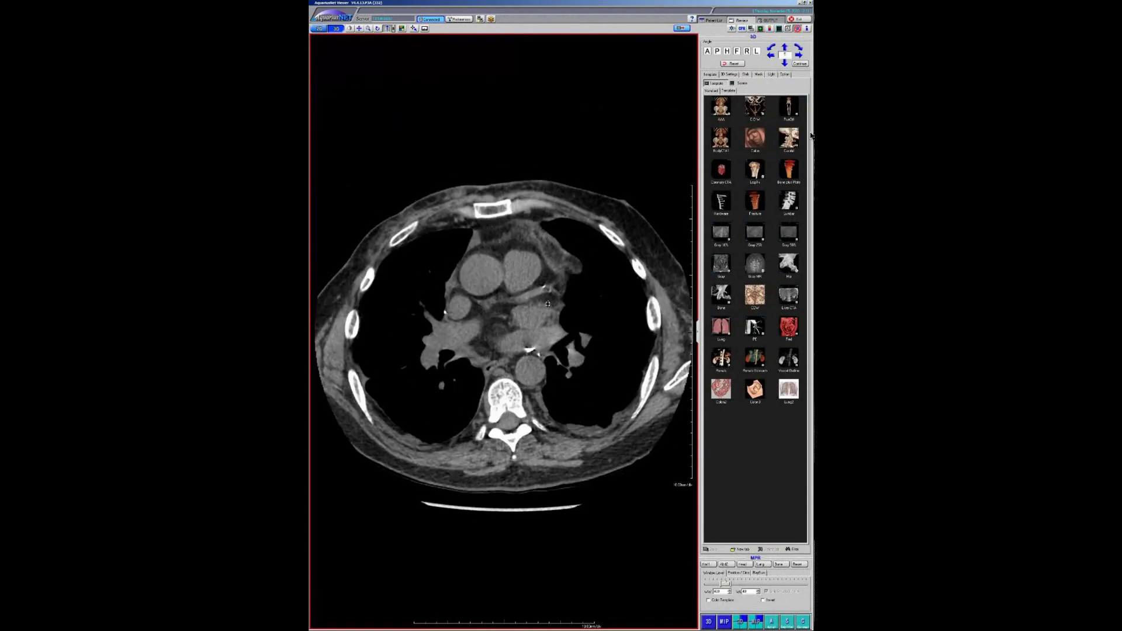
{"action": "scroll", "coordinate": [548, 303], "scroll_direction": "down", "scroll_amount": 5}
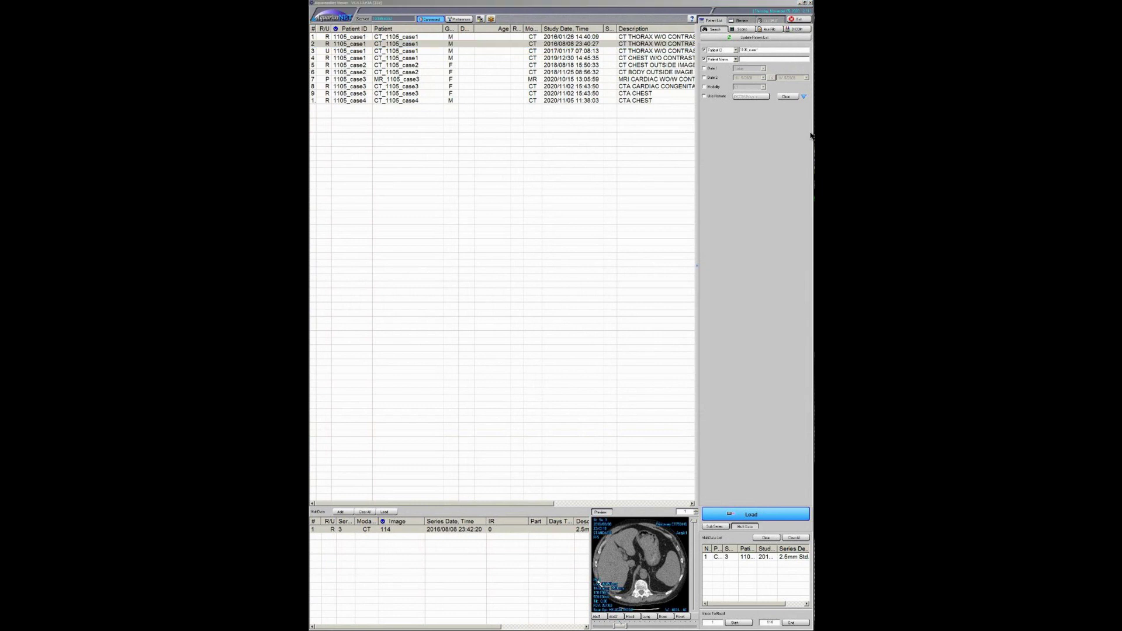
{"action": "left_click", "coordinate": [655, 427]}
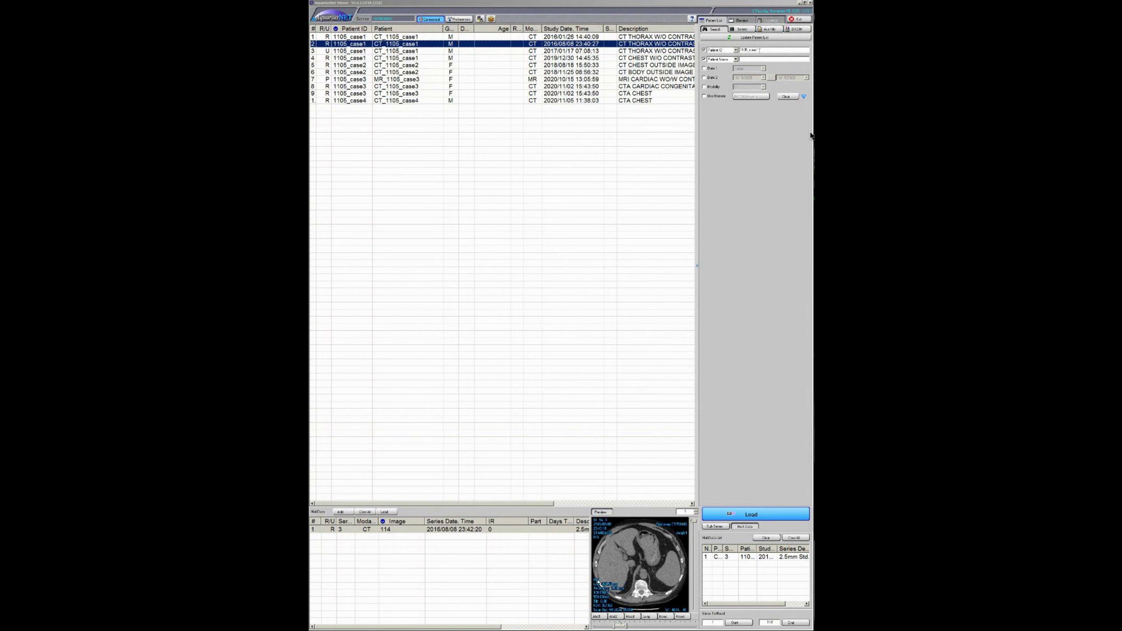
{"action": "left_click", "coordinate": [810, 136]}
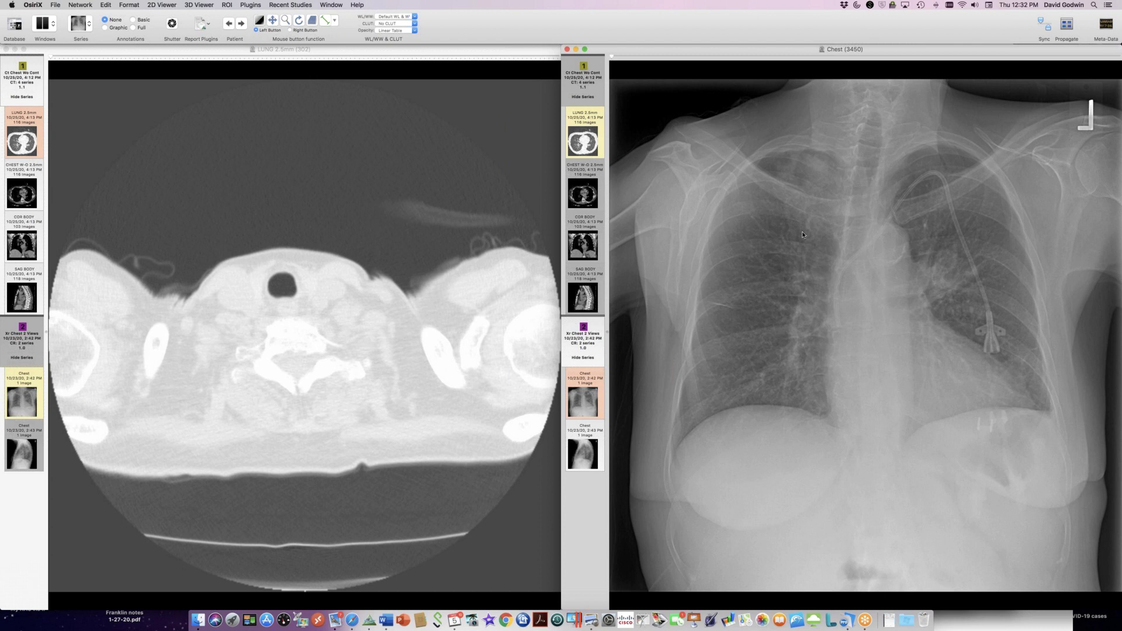
In OsiriX, bring up the upper-lung slices of the LUNG 2.5mm series and apply the CT - Pulmonary window preset
{"action": "left_click", "coordinate": [423, 310]}
{"action": "scroll", "coordinate": [421, 315], "scroll_direction": "down", "scroll_amount": 10}
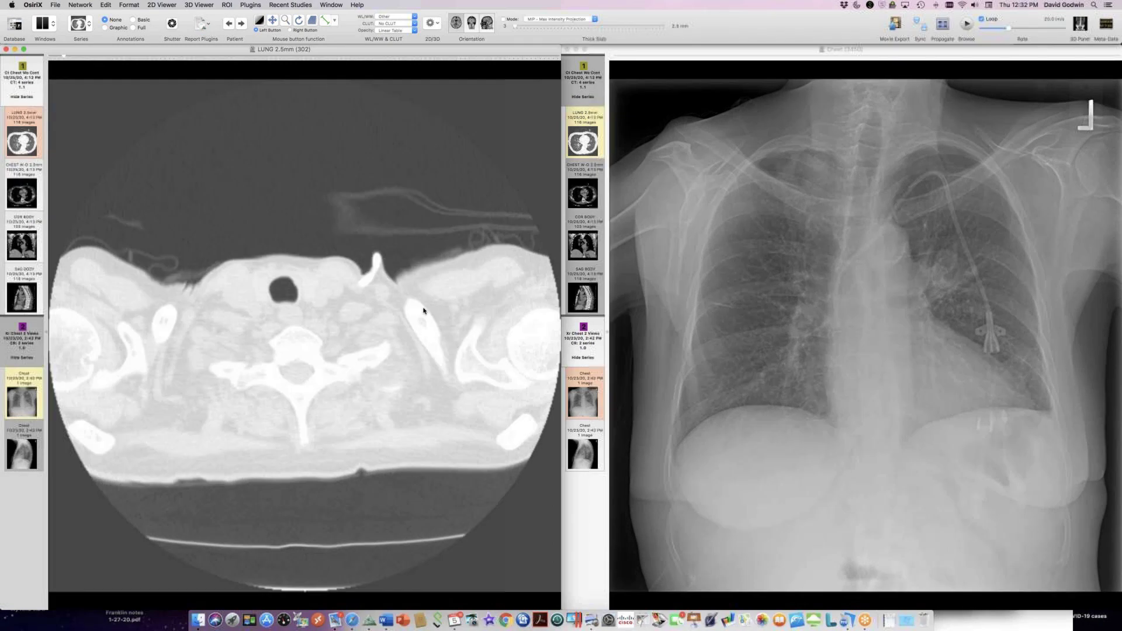
{"action": "scroll", "coordinate": [416, 333], "scroll_direction": "down", "scroll_amount": 2}
{"action": "scroll", "coordinate": [414, 343], "scroll_direction": "down", "scroll_amount": 6}
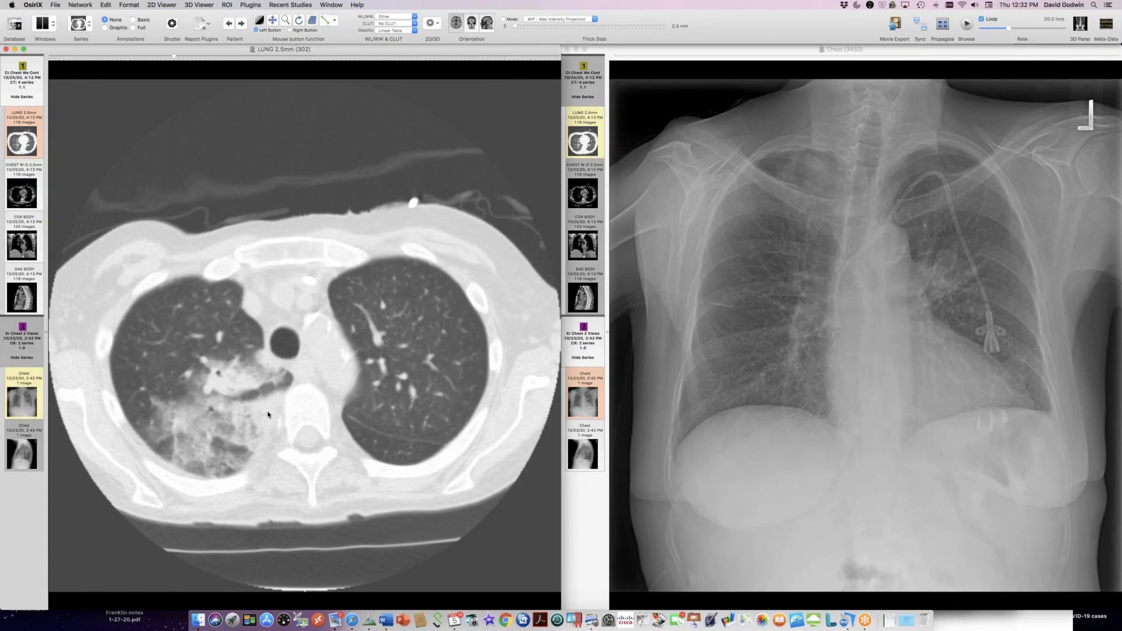
{"action": "scroll", "coordinate": [268, 415], "scroll_direction": "up", "scroll_amount": 8}
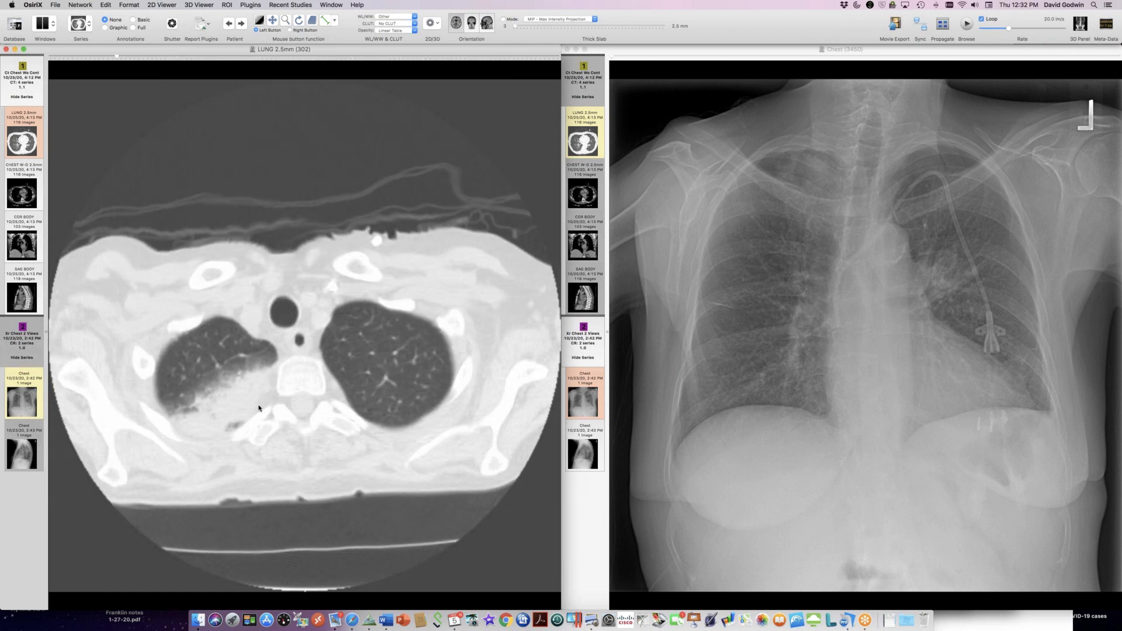
{"action": "key", "text": "4"}
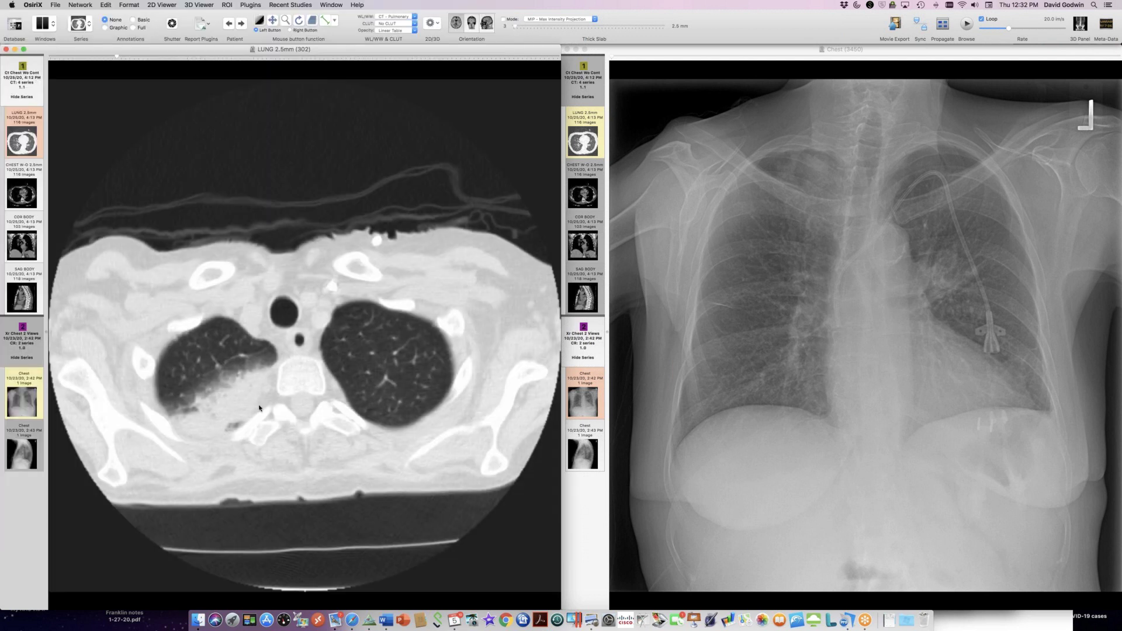
{"action": "key", "text": "1"}
{"action": "scroll", "coordinate": [259, 407], "scroll_direction": "down", "scroll_amount": 5}
{"action": "key", "text": "4"}
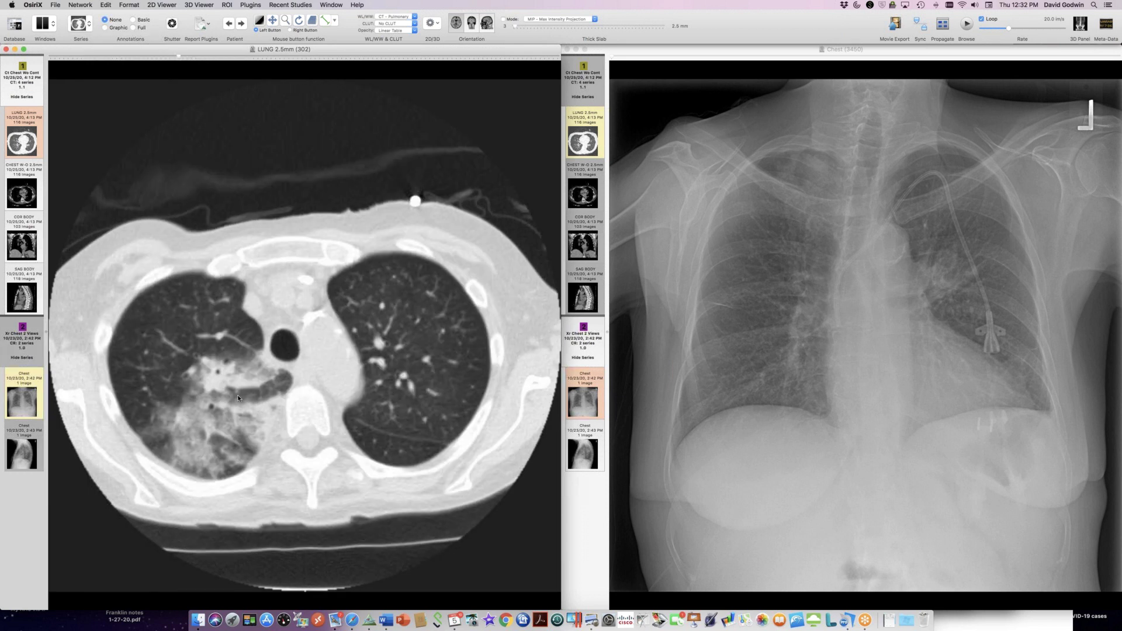
Examine the posterior part of the patient's right upper lung across neighbouring axial slices of the LUNG 2.5mm series
{"action": "scroll", "coordinate": [263, 452], "scroll_direction": "up", "scroll_amount": 5}
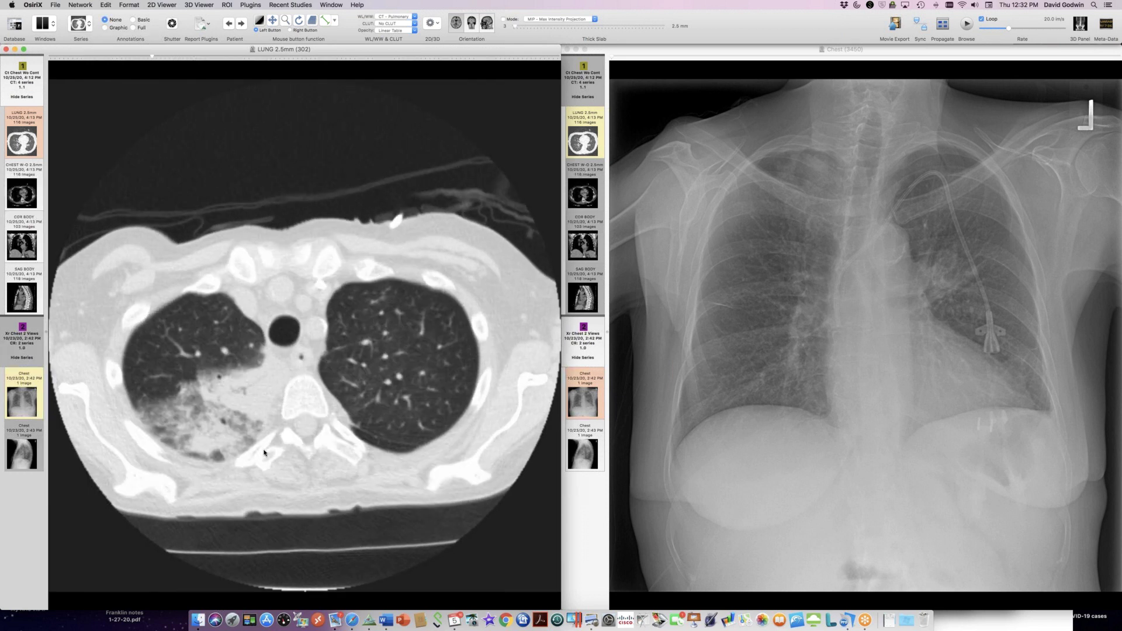
{"action": "scroll", "coordinate": [264, 453], "scroll_direction": "up", "scroll_amount": 1}
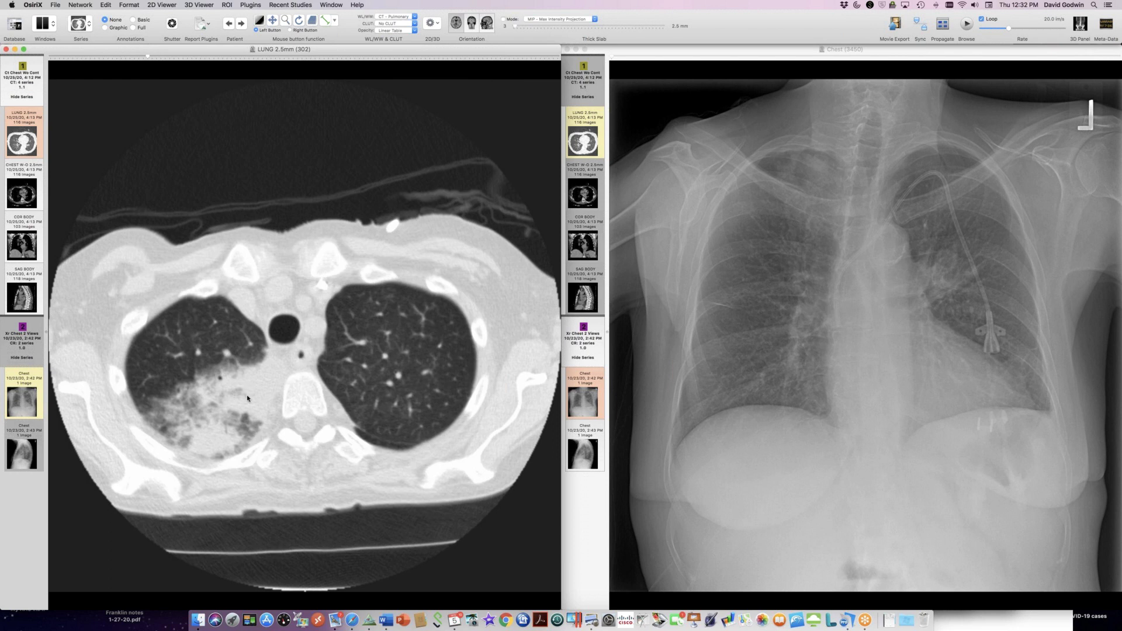
{"action": "scroll", "coordinate": [247, 398], "scroll_direction": "up", "scroll_amount": 2}
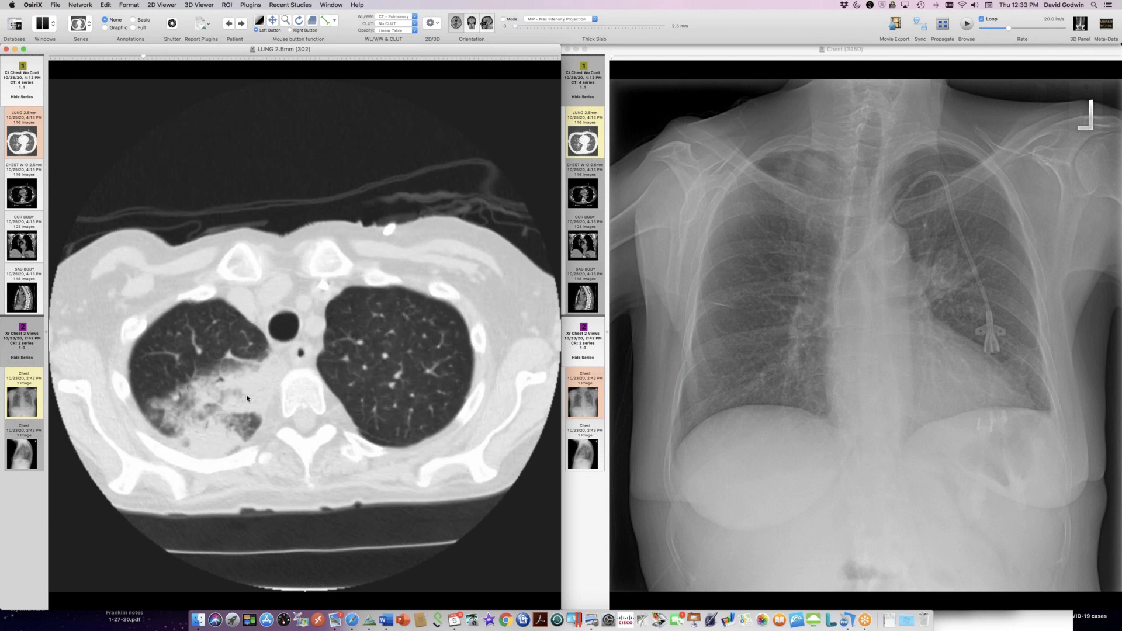
{"action": "scroll", "coordinate": [248, 397], "scroll_direction": "down", "scroll_amount": 2}
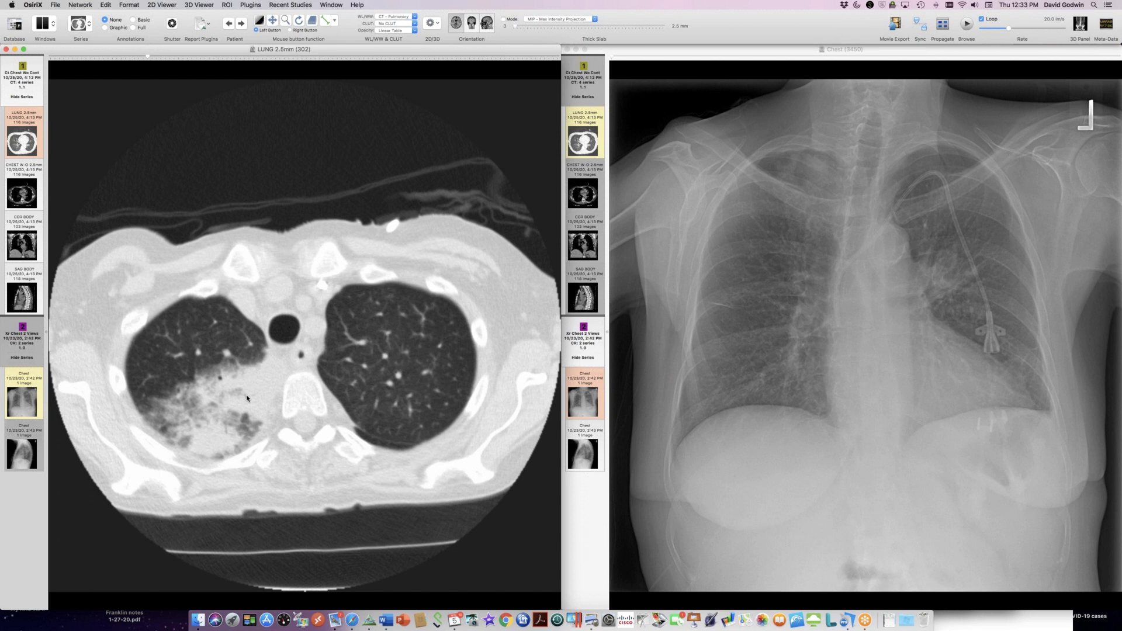
{"action": "scroll", "coordinate": [248, 398], "scroll_direction": "down", "scroll_amount": 3}
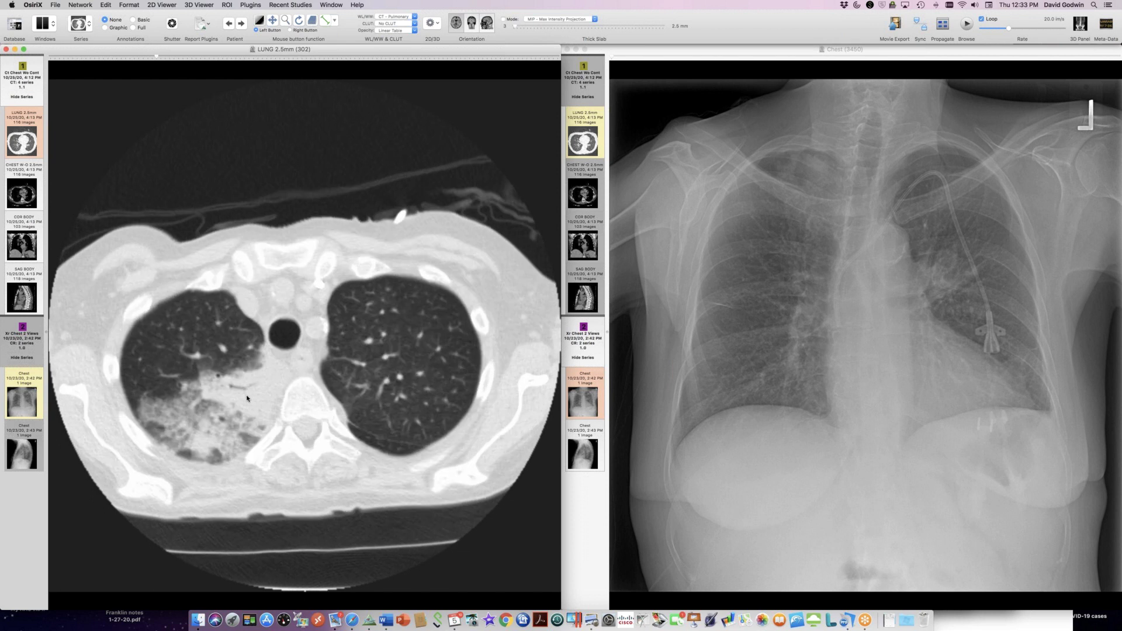
{"action": "scroll", "coordinate": [247, 398], "scroll_direction": "down", "scroll_amount": 1}
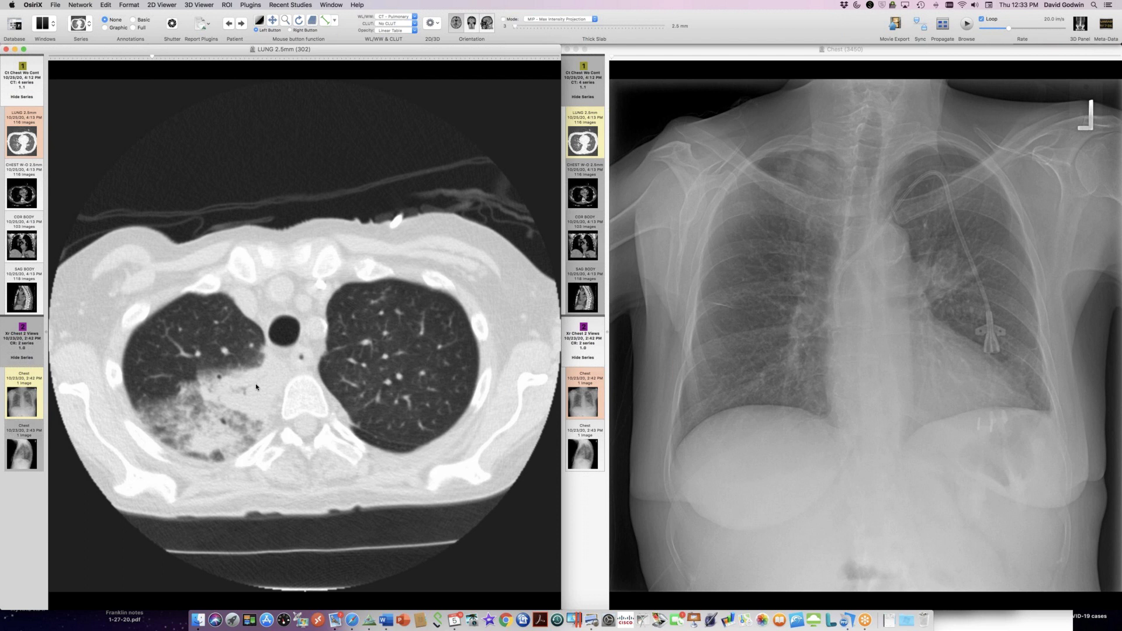
{"action": "scroll", "coordinate": [257, 386], "scroll_direction": "down", "scroll_amount": 2}
{"action": "scroll", "coordinate": [258, 384], "scroll_direction": "up", "scroll_amount": 5}
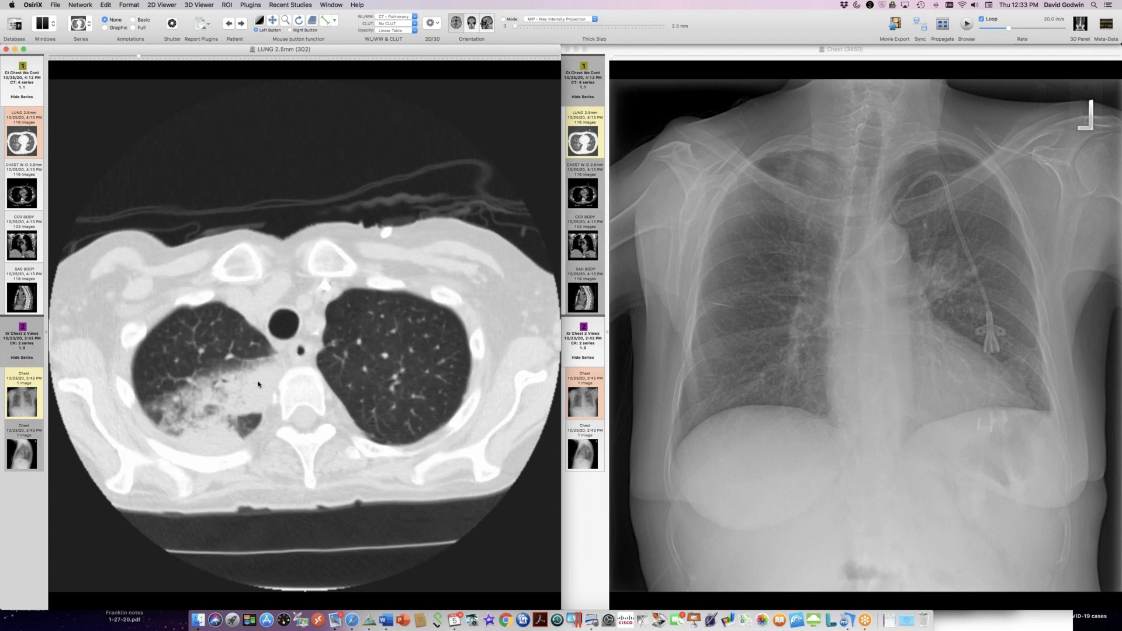
{"action": "scroll", "coordinate": [257, 389], "scroll_direction": "down", "scroll_amount": 4}
{"action": "scroll", "coordinate": [256, 396], "scroll_direction": "down", "scroll_amount": 2}
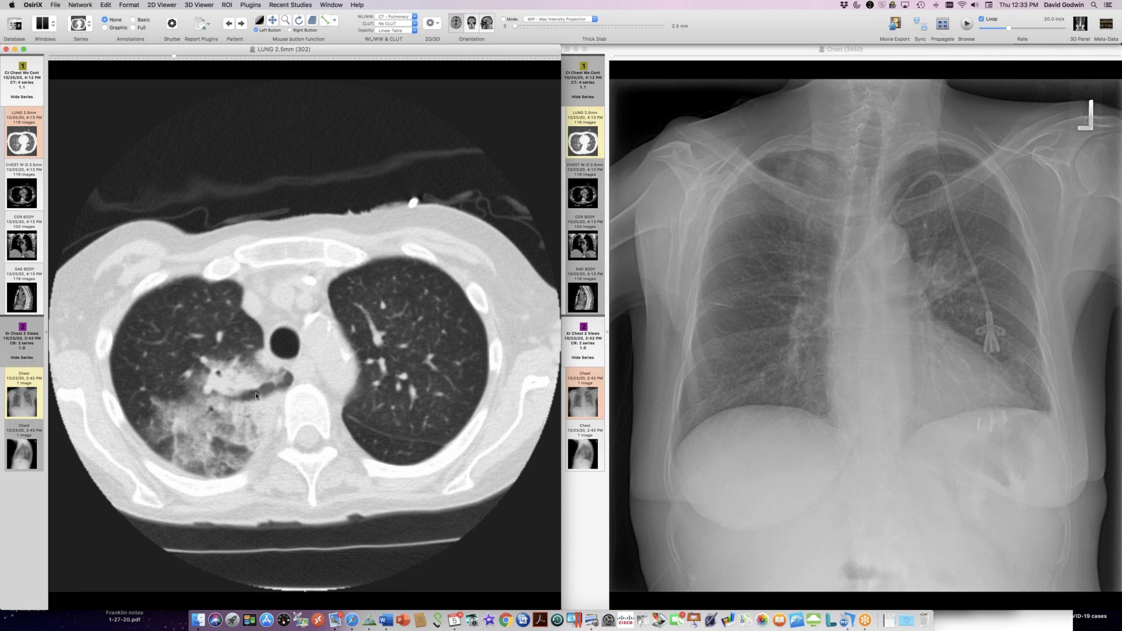
{"action": "scroll", "coordinate": [256, 395], "scroll_direction": "down", "scroll_amount": 3}
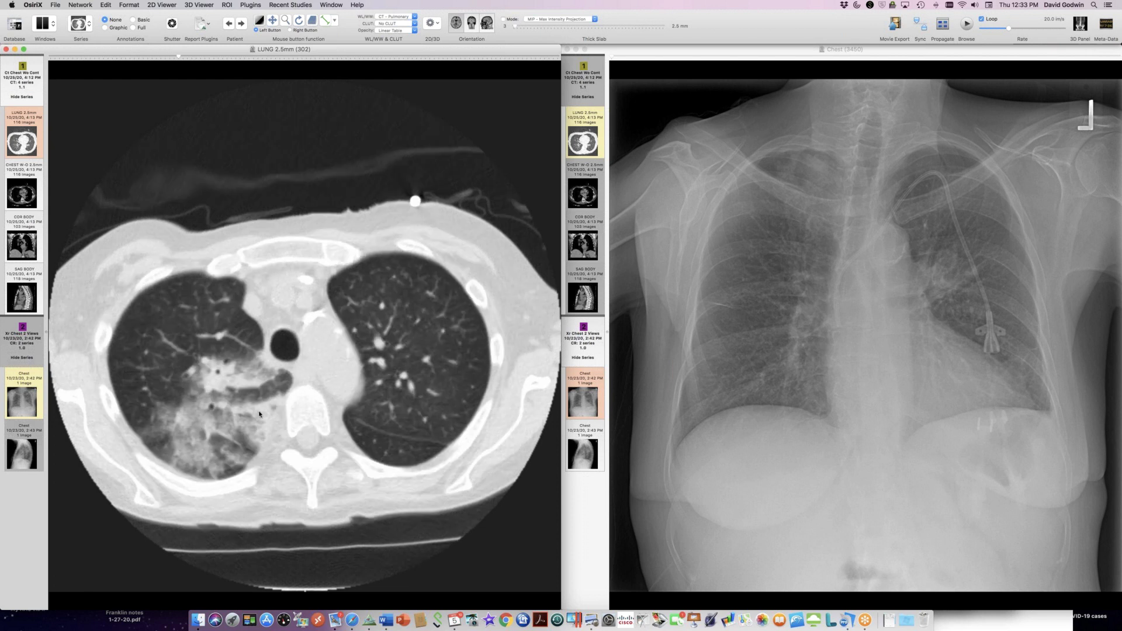
{"action": "scroll", "coordinate": [258, 411], "scroll_direction": "up", "scroll_amount": 3}
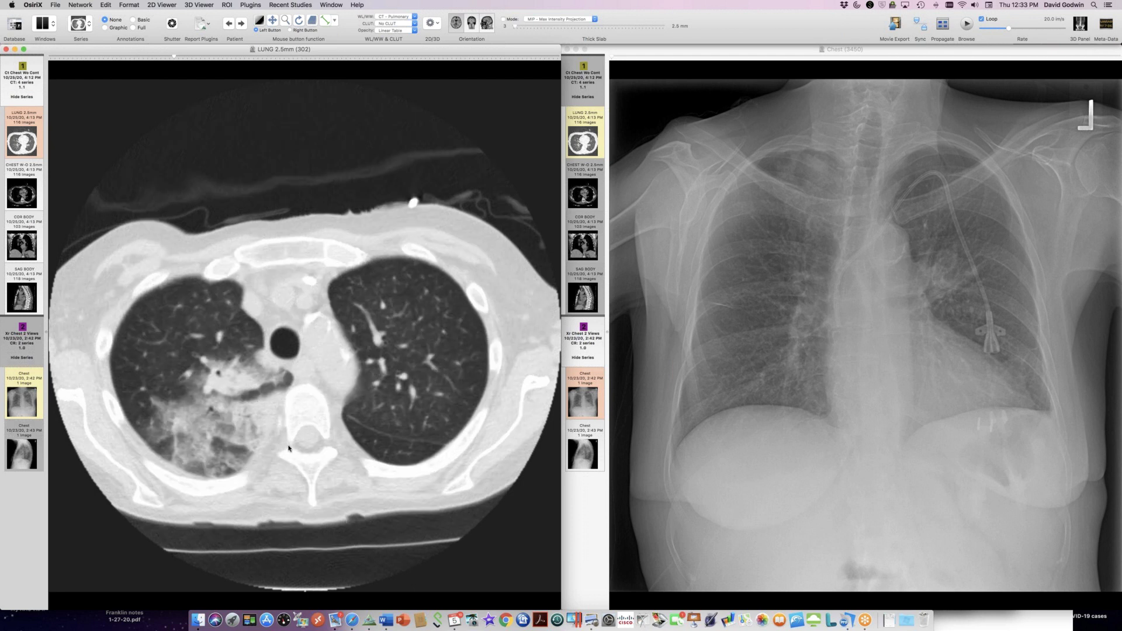
{"action": "scroll", "coordinate": [289, 448], "scroll_direction": "up", "scroll_amount": 10}
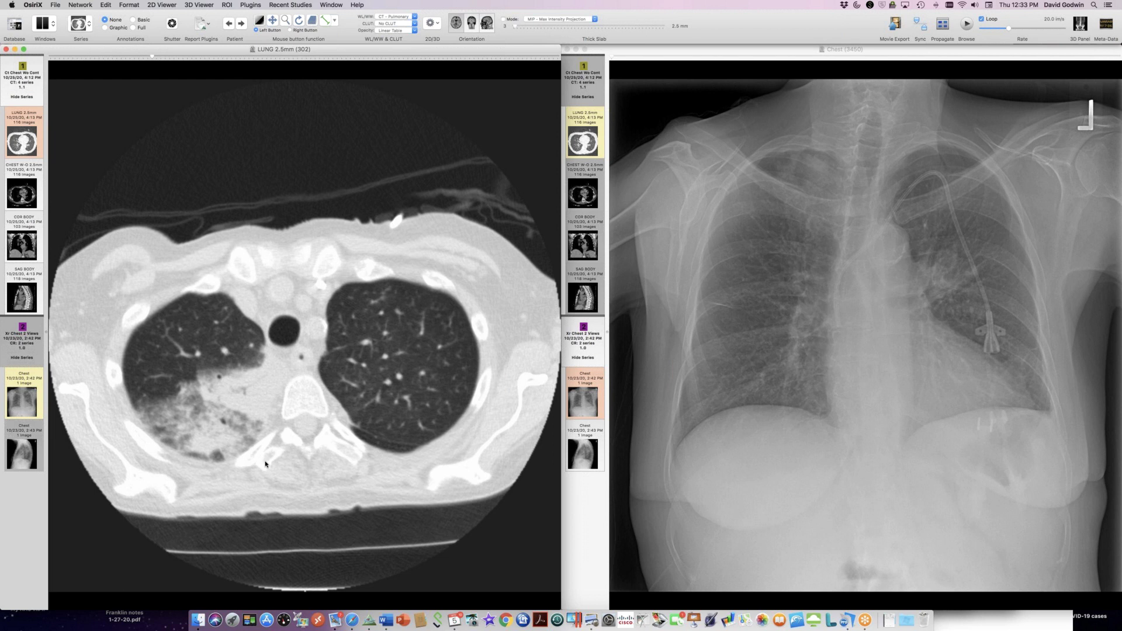
{"action": "scroll", "coordinate": [265, 465], "scroll_direction": "down", "scroll_amount": 3}
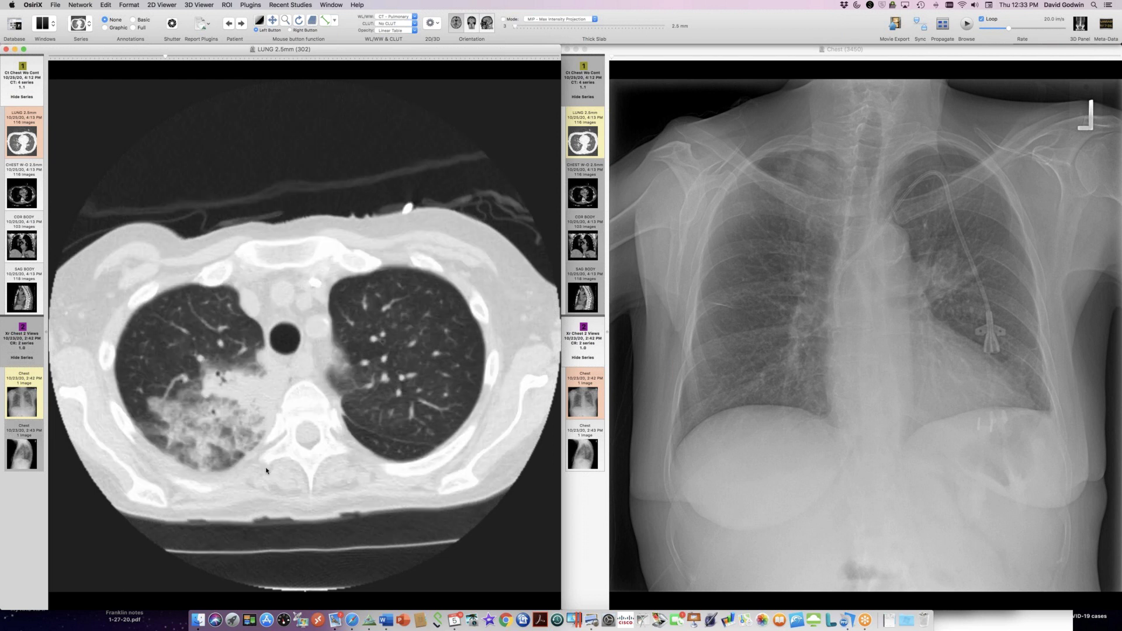
Examine the LUNG 2.5mm axial slices from the upper lungs down through the hila to the heart
{"action": "scroll", "coordinate": [266, 471], "scroll_direction": "down", "scroll_amount": 7}
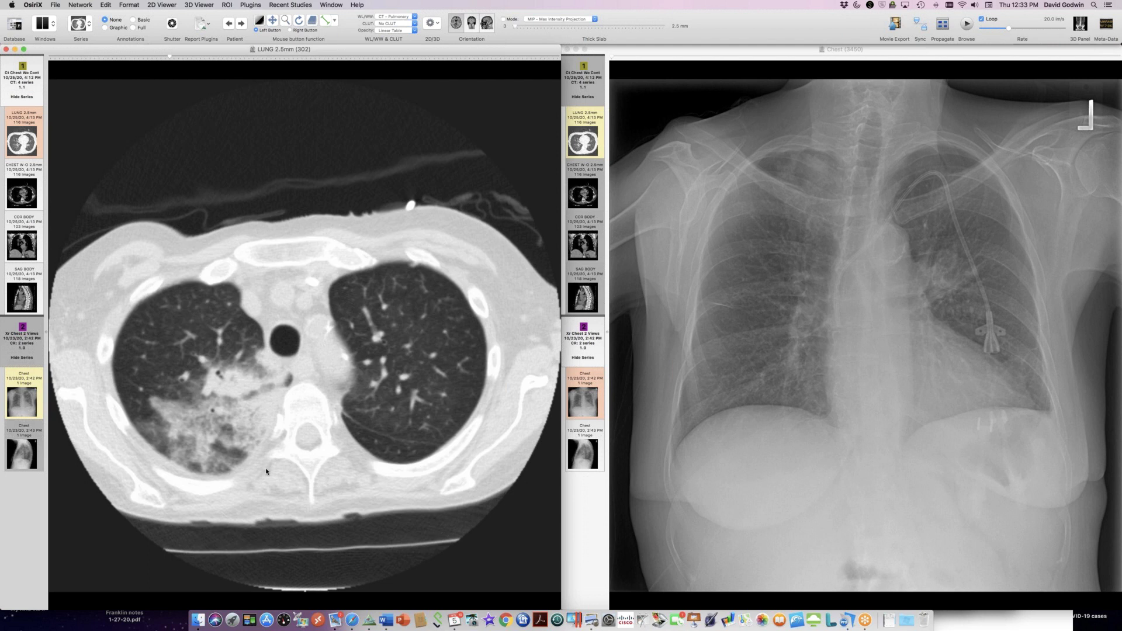
{"action": "scroll", "coordinate": [266, 471], "scroll_direction": "down", "scroll_amount": 9}
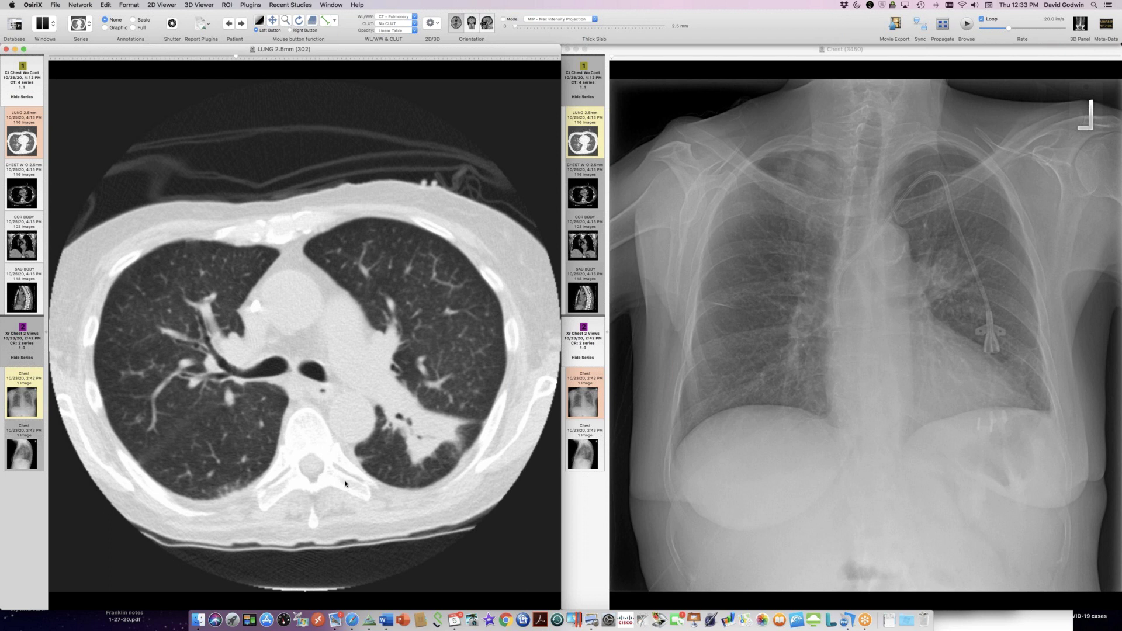
{"action": "scroll", "coordinate": [345, 484], "scroll_direction": "down", "scroll_amount": 5}
{"action": "scroll", "coordinate": [345, 484], "scroll_direction": "down", "scroll_amount": 3}
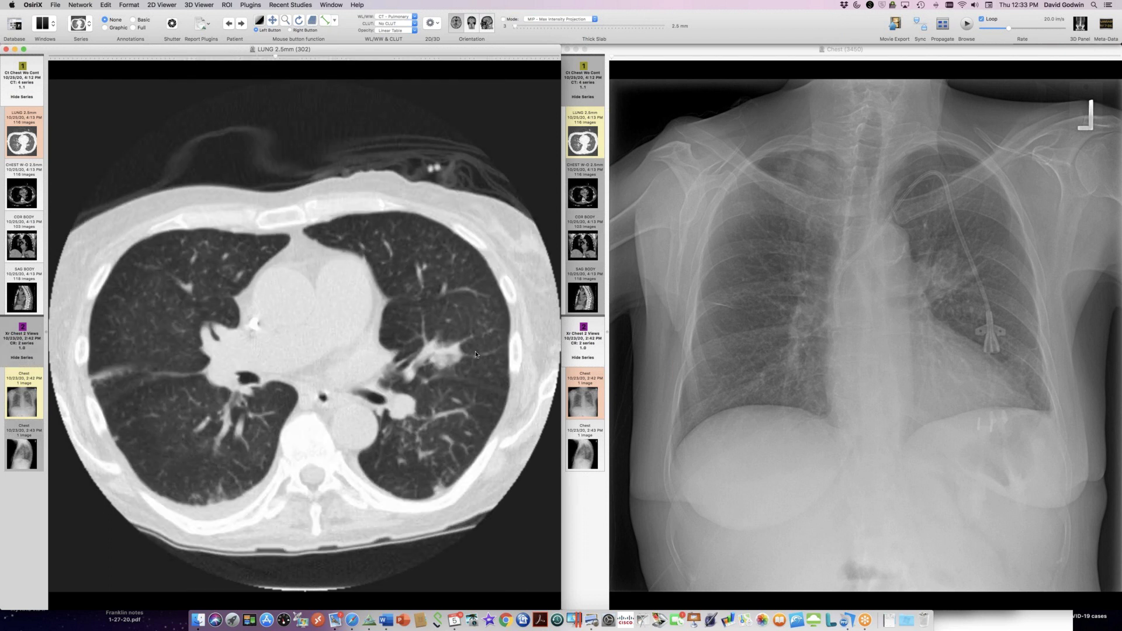
{"action": "scroll", "coordinate": [445, 384], "scroll_direction": "down", "scroll_amount": 3}
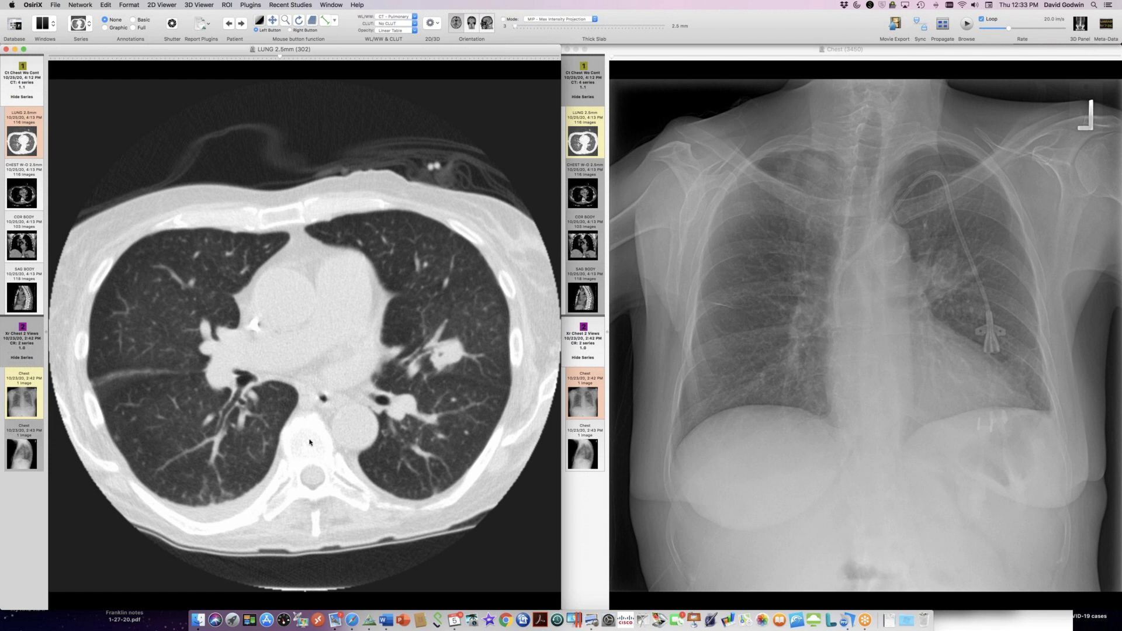
Return to the upper chest and compare the right upper lung's posterior part on slices between the aortic arch and the apex
{"action": "scroll", "coordinate": [306, 441], "scroll_direction": "up", "scroll_amount": 20}
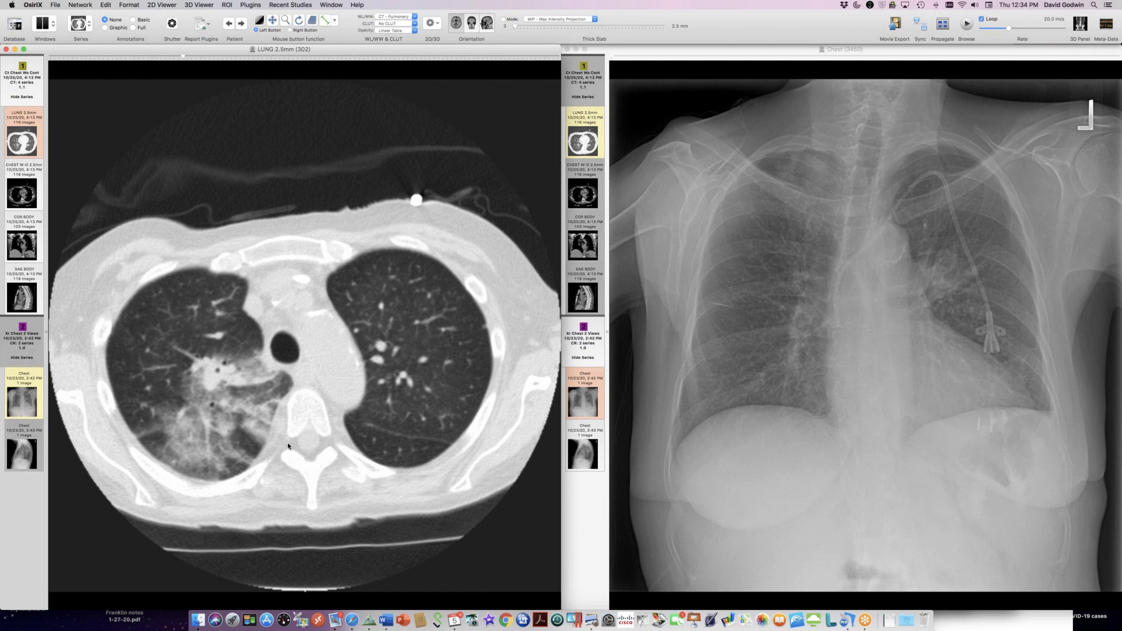
{"action": "scroll", "coordinate": [288, 457], "scroll_direction": "down", "scroll_amount": 5}
{"action": "scroll", "coordinate": [288, 453], "scroll_direction": "up", "scroll_amount": 10}
{"action": "scroll", "coordinate": [288, 445], "scroll_direction": "up", "scroll_amount": 5}
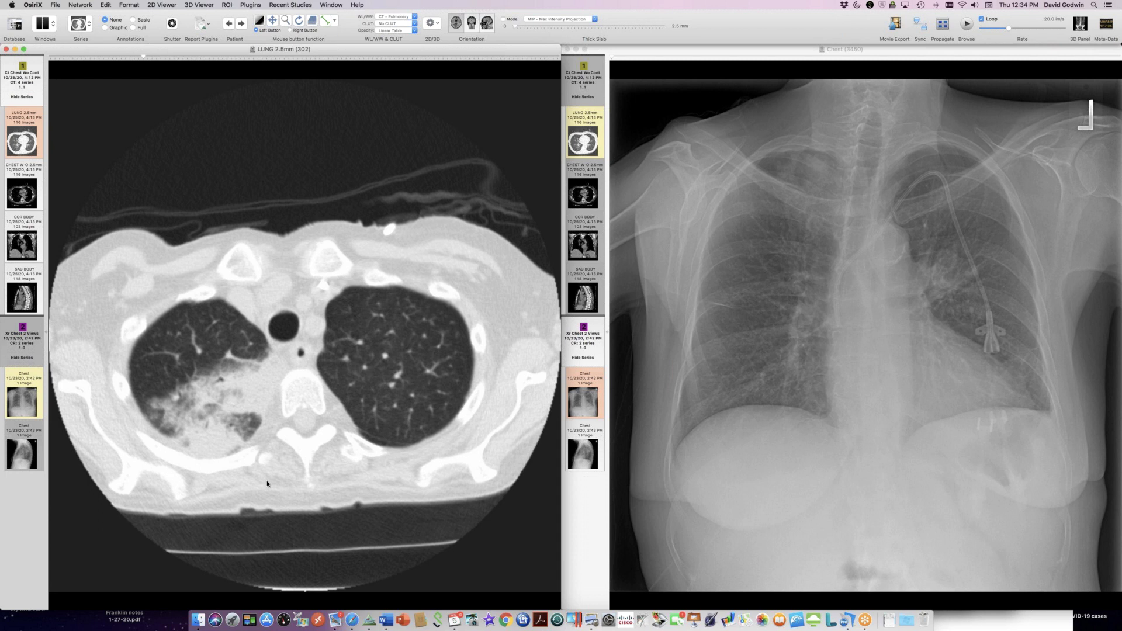
{"action": "scroll", "coordinate": [267, 483], "scroll_direction": "up", "scroll_amount": 3}
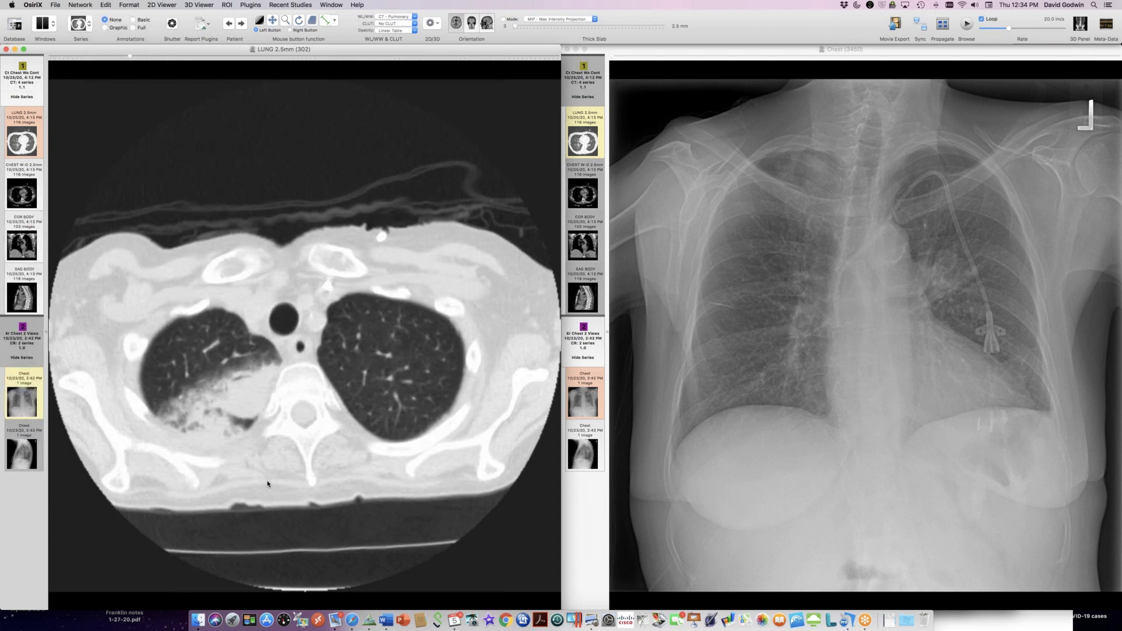
{"action": "scroll", "coordinate": [267, 484], "scroll_direction": "down", "scroll_amount": 8}
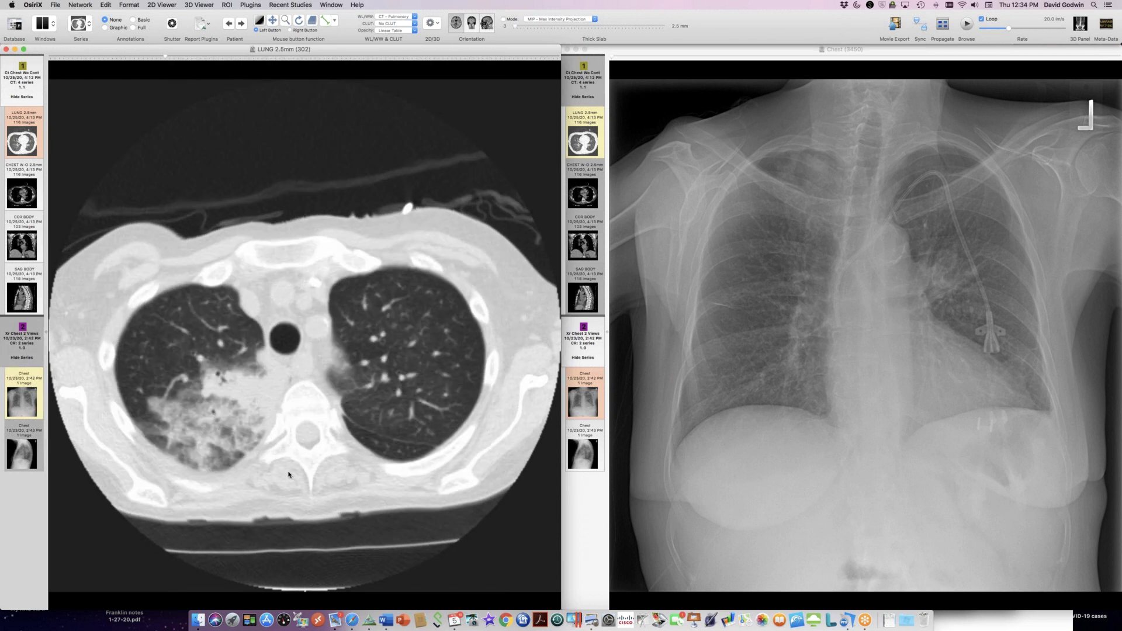
{"action": "scroll", "coordinate": [288, 475], "scroll_direction": "up", "scroll_amount": 5}
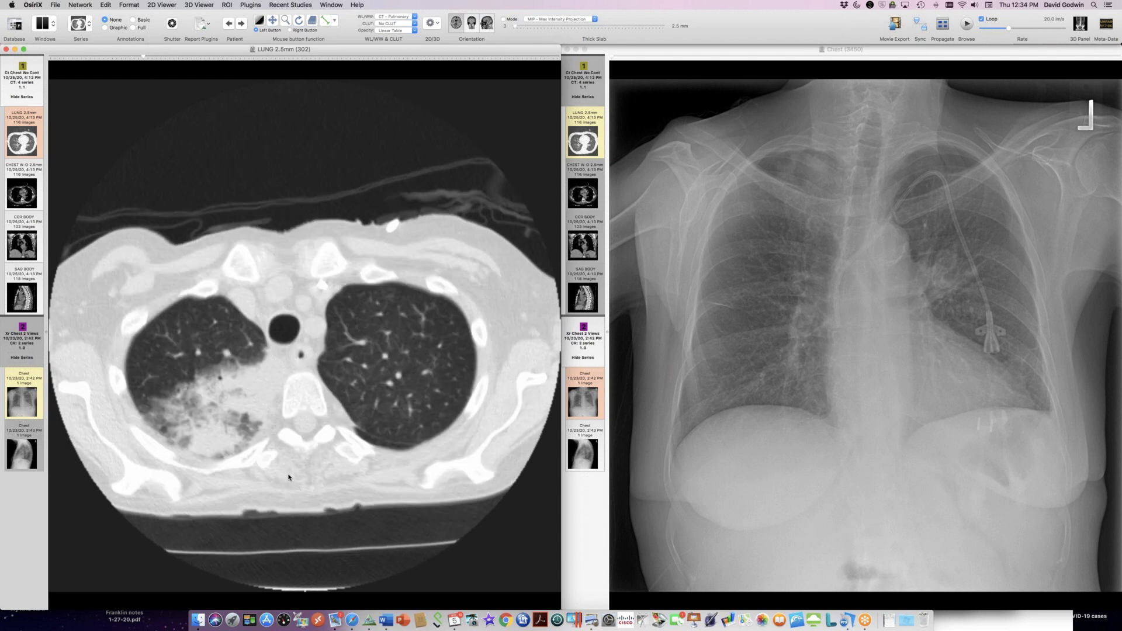
{"action": "scroll", "coordinate": [288, 477], "scroll_direction": "up", "scroll_amount": 2}
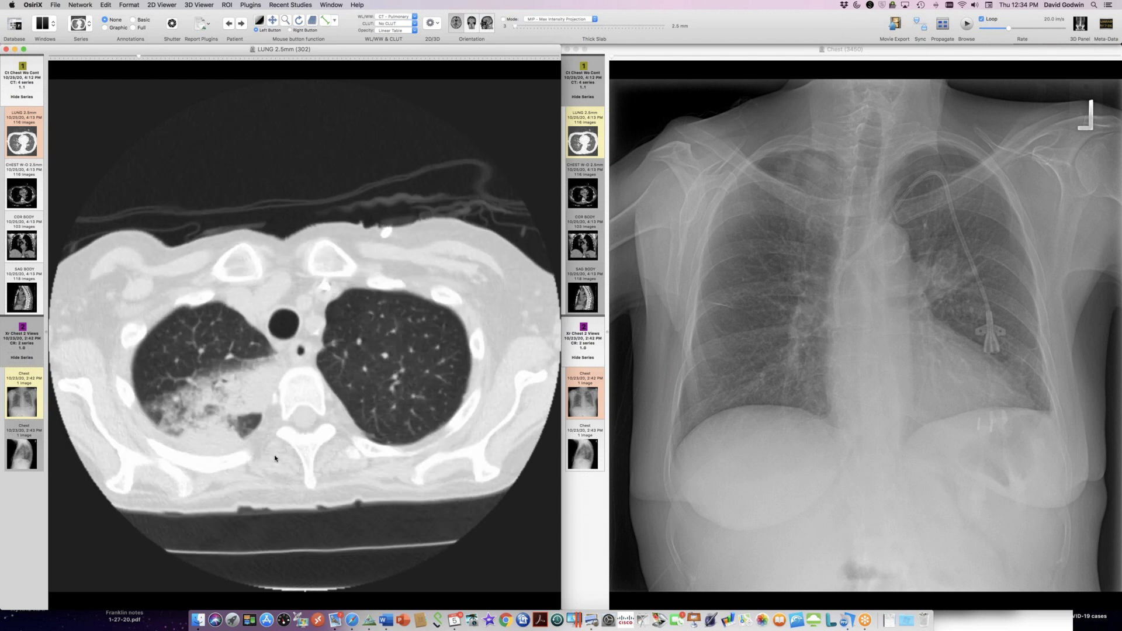
{"action": "scroll", "coordinate": [290, 468], "scroll_direction": "down", "scroll_amount": 5}
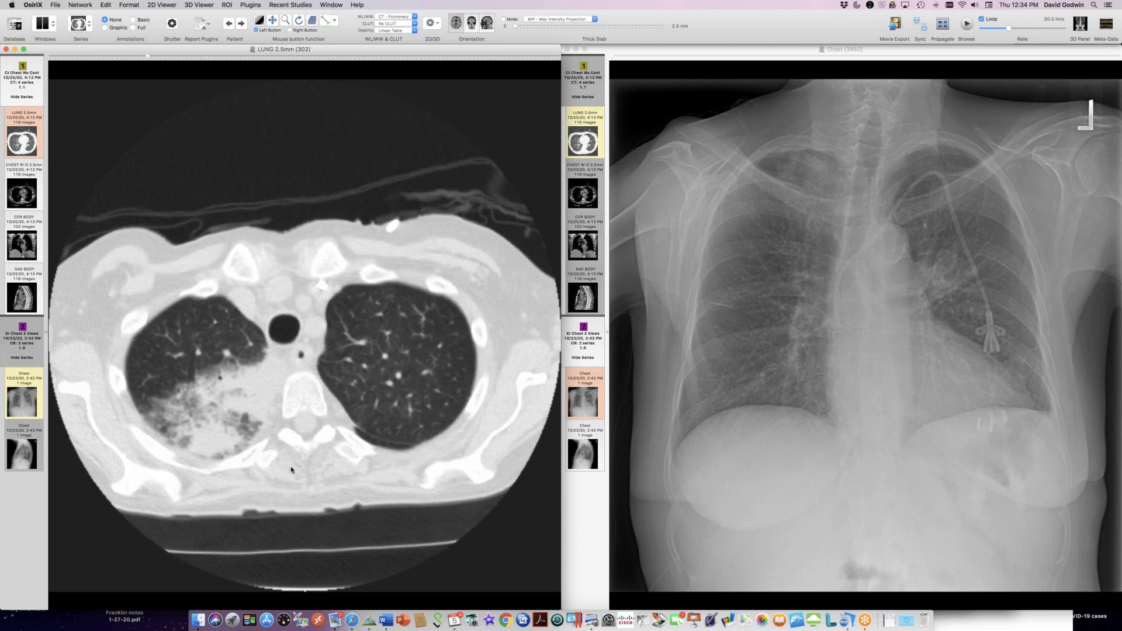
{"action": "scroll", "coordinate": [291, 471], "scroll_direction": "down", "scroll_amount": 5}
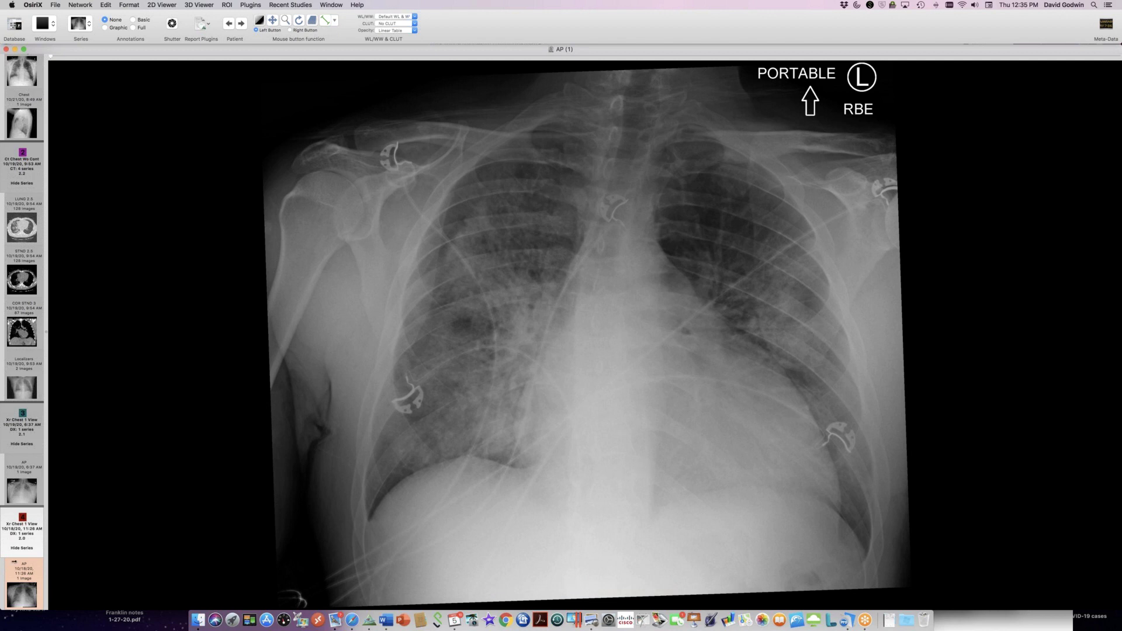
View study 3's portable upright AP chest radiograph and study 1's frontal Chest radiograph for comparison
{"action": "left_click", "coordinate": [22, 493]}
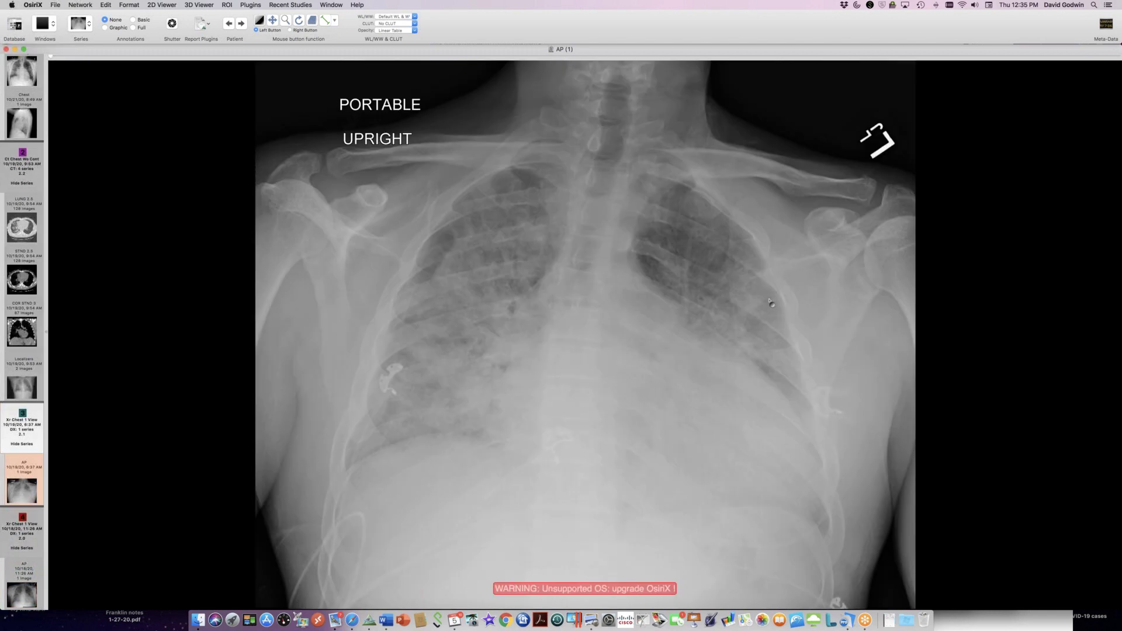
{"action": "scroll", "coordinate": [32, 367], "scroll_direction": "up", "scroll_amount": 1}
{"action": "scroll", "coordinate": [32, 367], "scroll_direction": "up", "scroll_amount": 1}
{"action": "scroll", "coordinate": [24, 76], "scroll_direction": "up", "scroll_amount": 1}
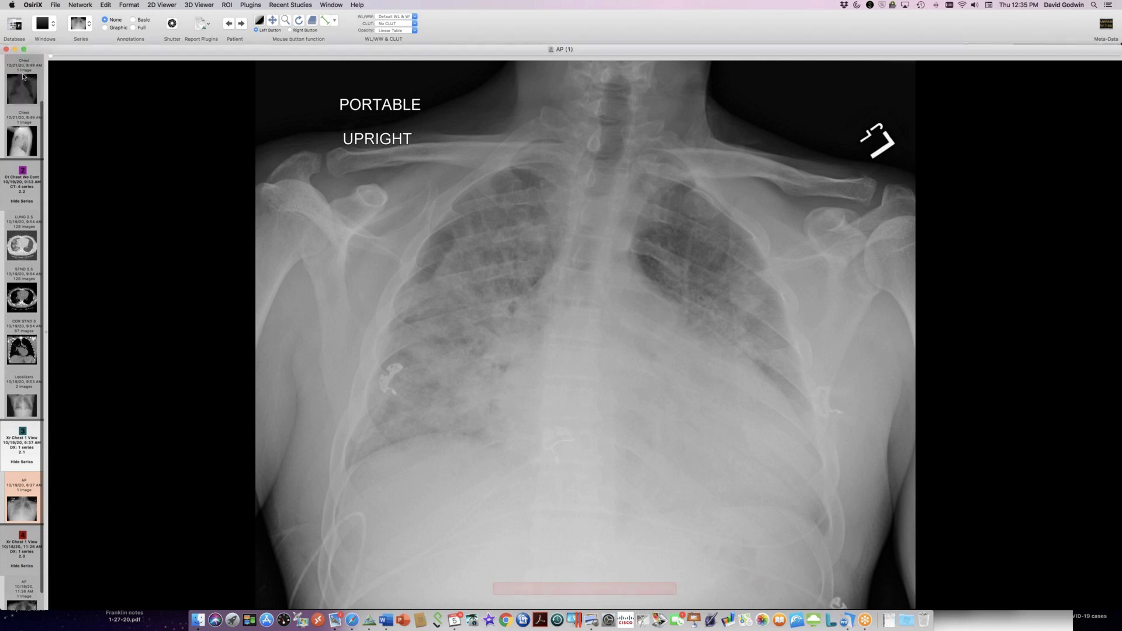
{"action": "left_click", "coordinate": [23, 76]}
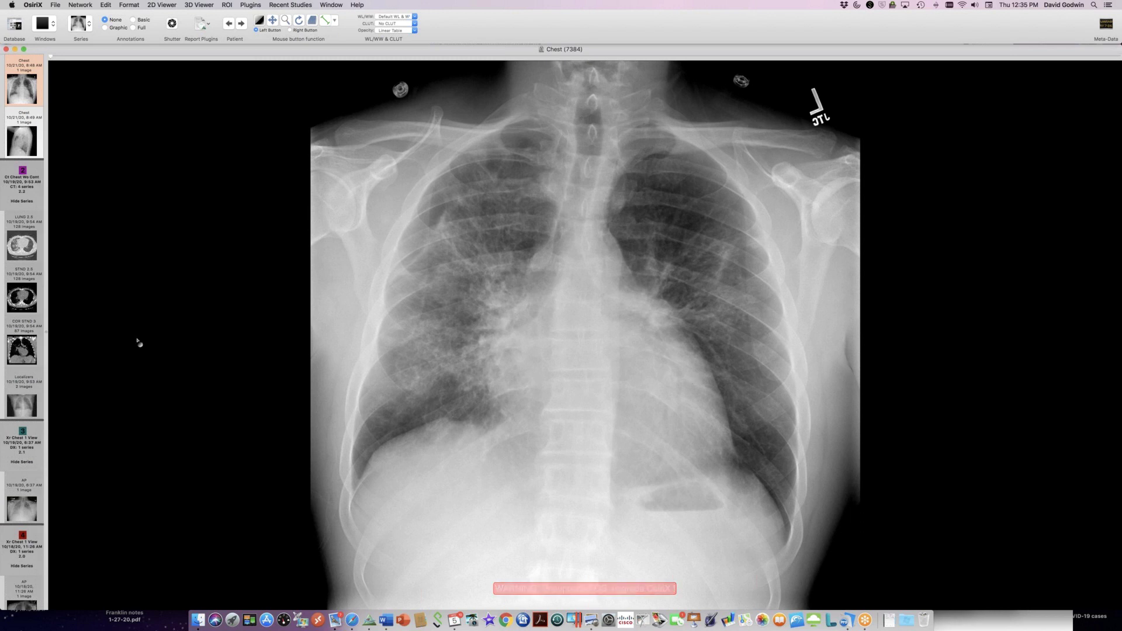
Open the LUNG 2.5 series of study 2's chest CT and examine both lungs from the neck down to the heart
{"action": "left_click", "coordinate": [28, 250]}
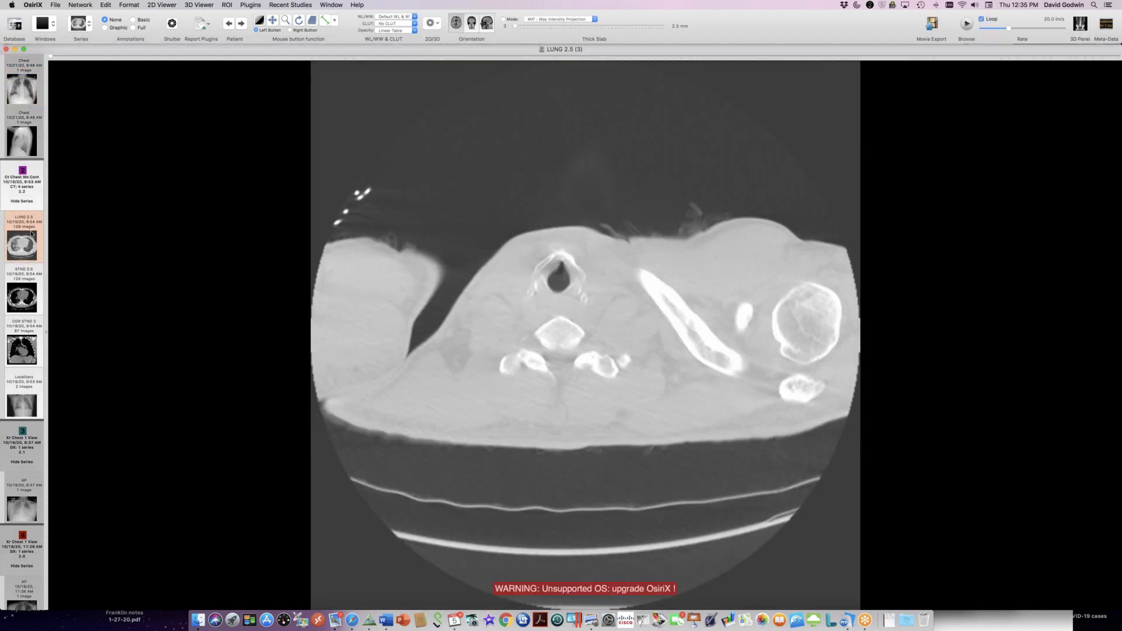
{"action": "scroll", "coordinate": [336, 314], "scroll_direction": "down", "scroll_amount": 18}
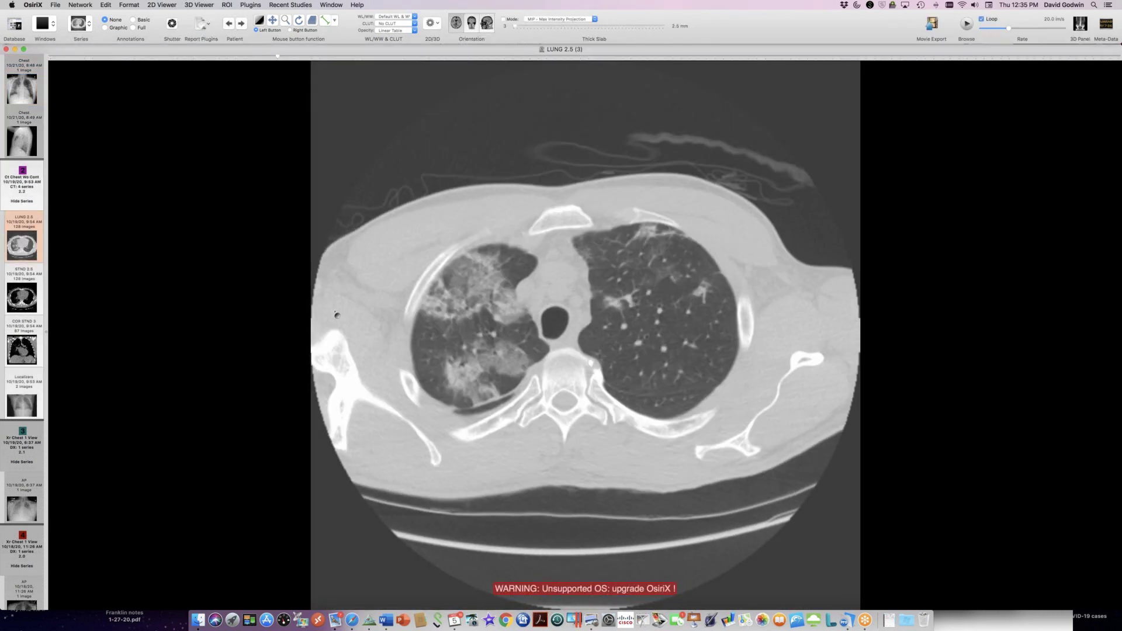
{"action": "scroll", "coordinate": [337, 315], "scroll_direction": "down", "scroll_amount": 2}
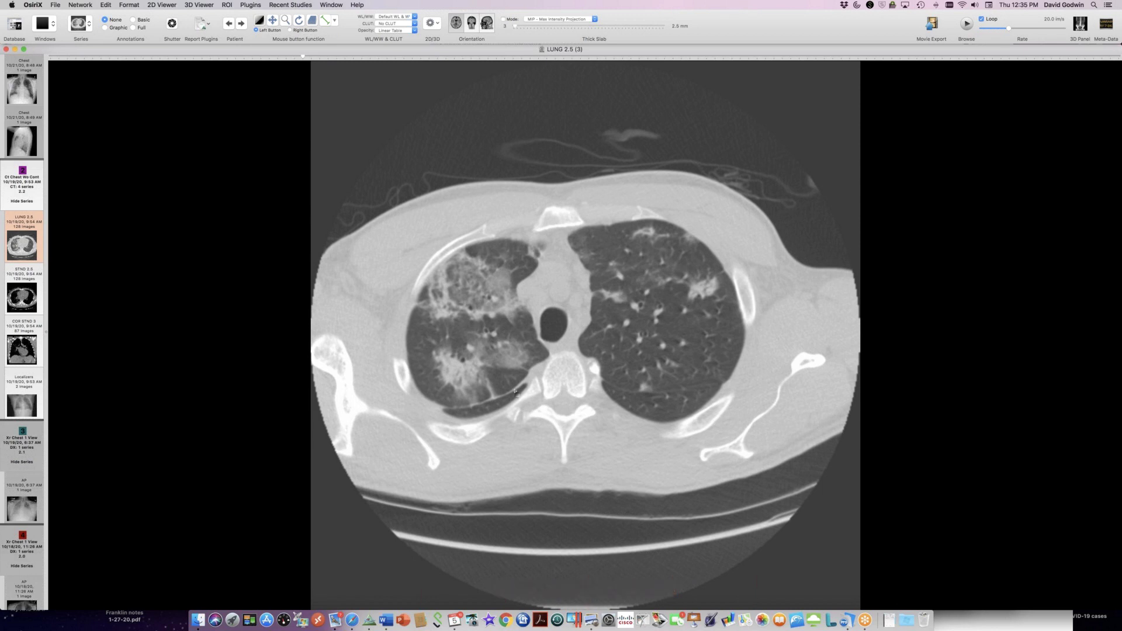
{"action": "scroll", "coordinate": [516, 389], "scroll_direction": "down", "scroll_amount": 5}
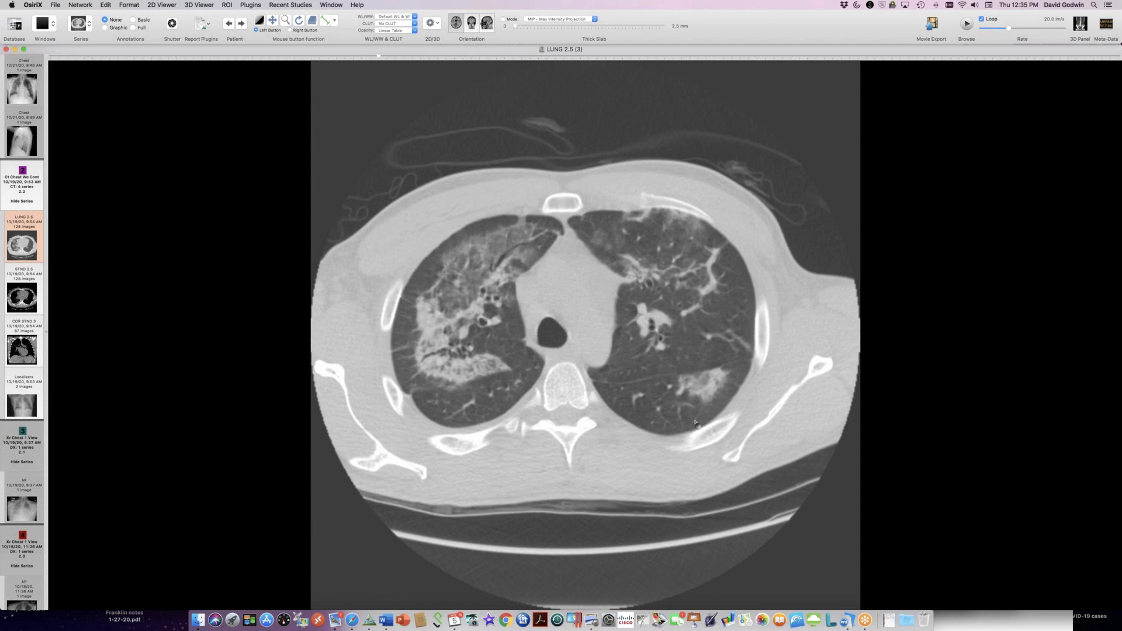
{"action": "scroll", "coordinate": [696, 423], "scroll_direction": "down", "scroll_amount": 10}
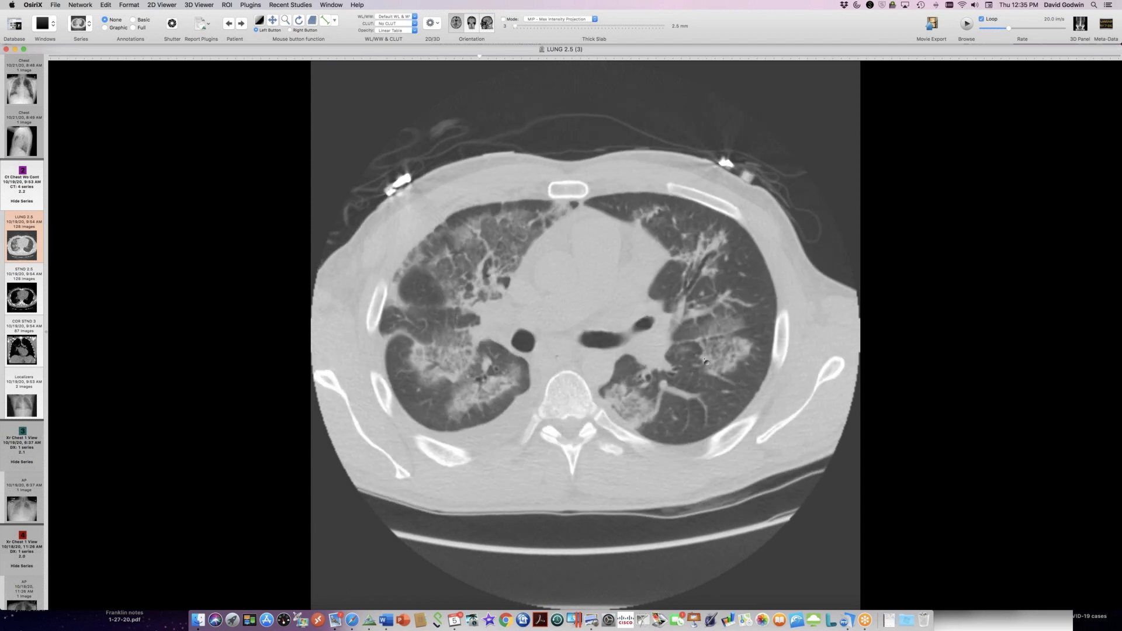
{"action": "scroll", "coordinate": [698, 439], "scroll_direction": "down", "scroll_amount": 3}
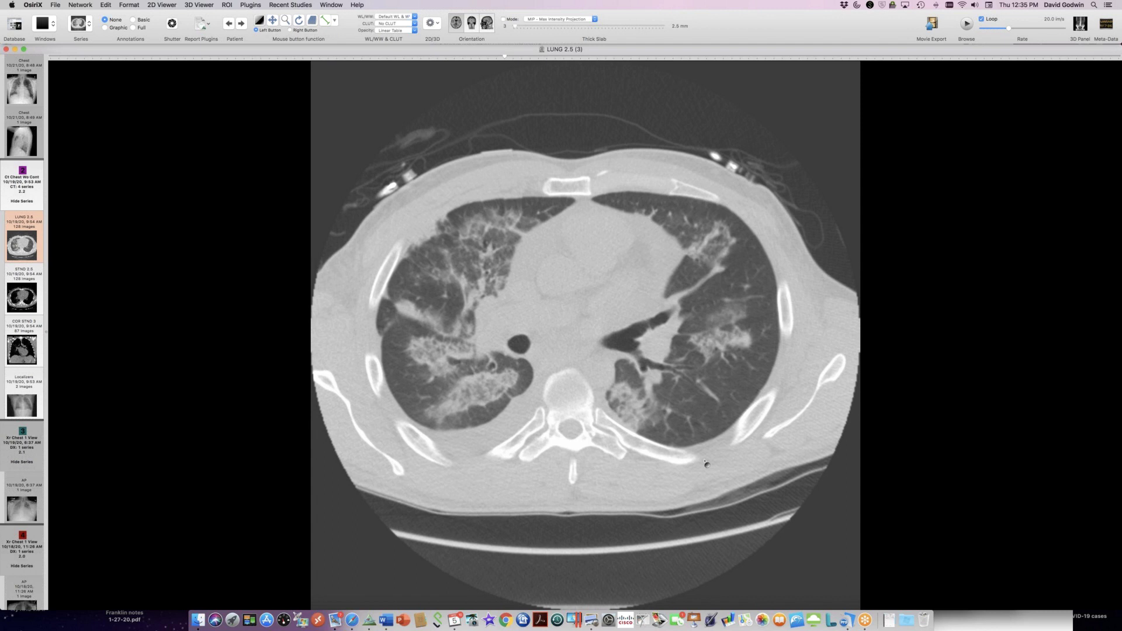
{"action": "scroll", "coordinate": [706, 463], "scroll_direction": "up", "scroll_amount": 1}
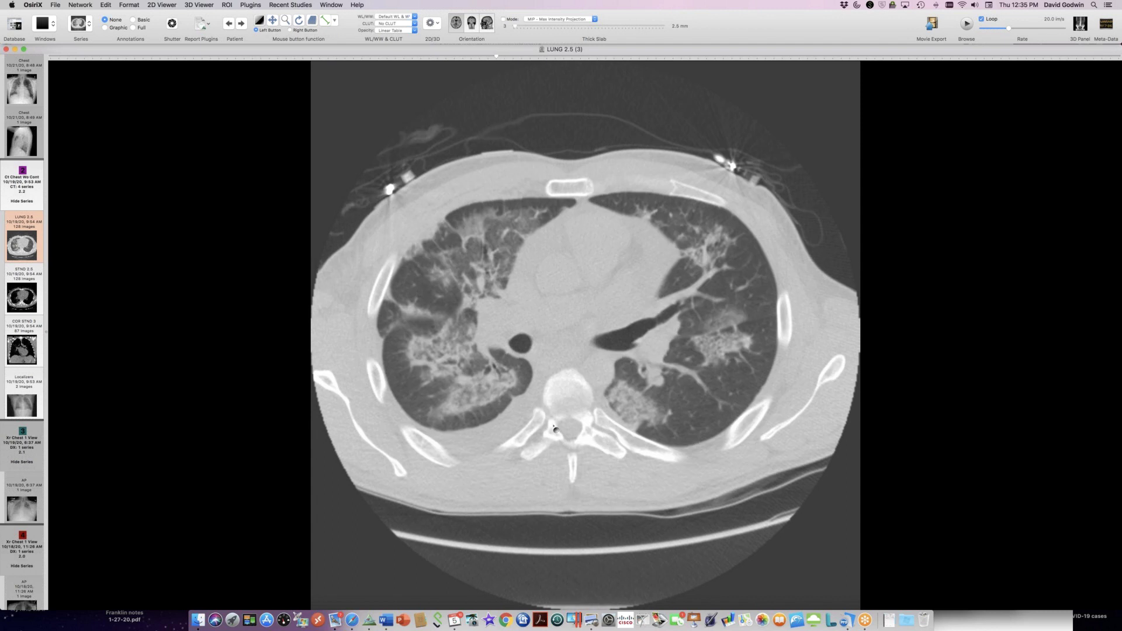
{"action": "scroll", "coordinate": [550, 435], "scroll_direction": "down", "scroll_amount": 4}
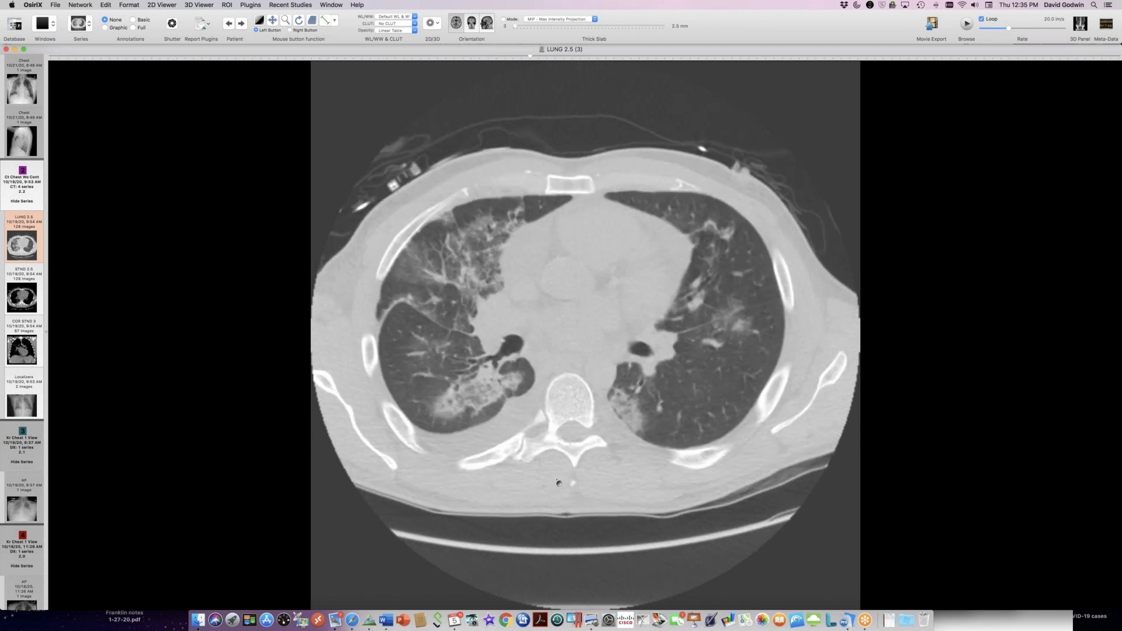
{"action": "scroll", "coordinate": [560, 482], "scroll_direction": "down", "scroll_amount": 10}
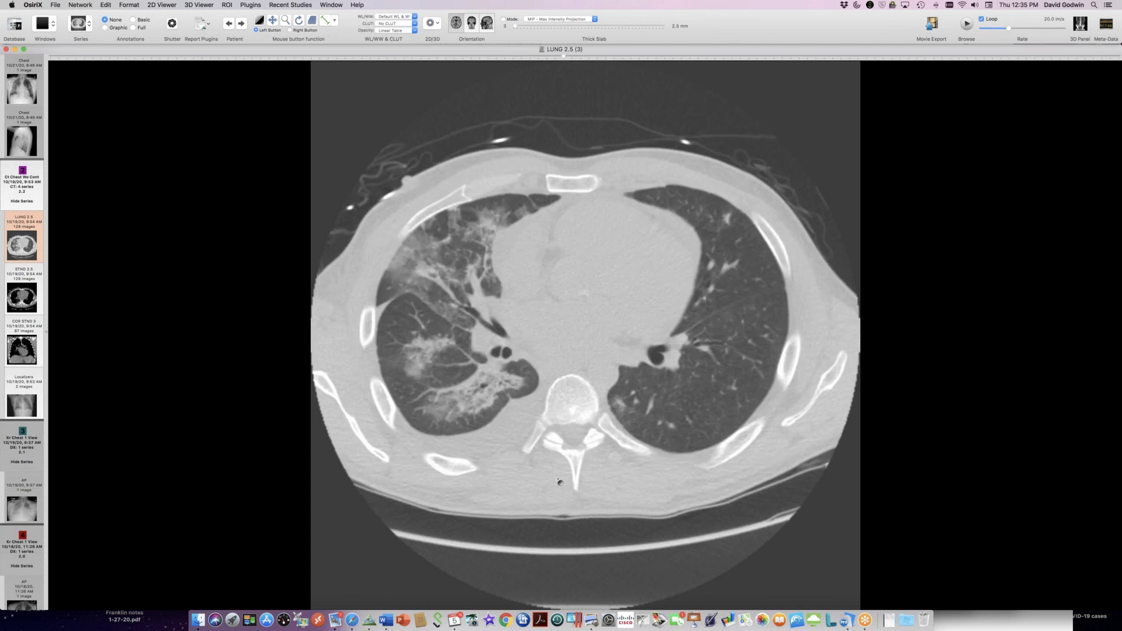
Apply the CT - Abdomen window preset and examine the heart, mediastinum and pleural spaces from the lower heart up to the main bronchi
{"action": "key", "text": "1"}
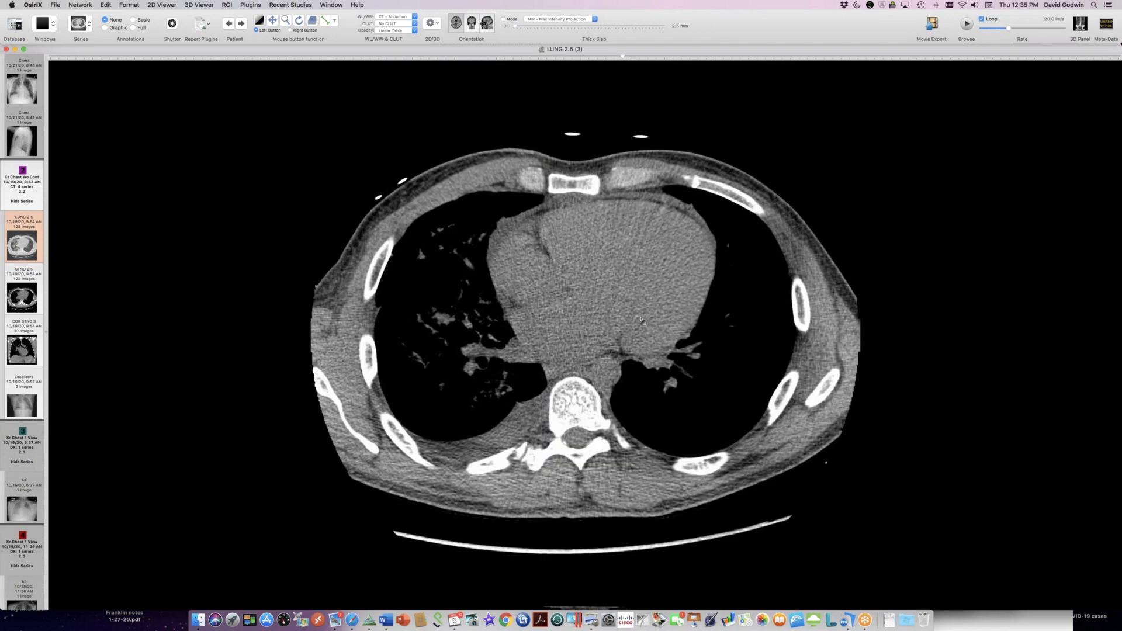
{"action": "scroll", "coordinate": [641, 320], "scroll_direction": "down", "scroll_amount": 6}
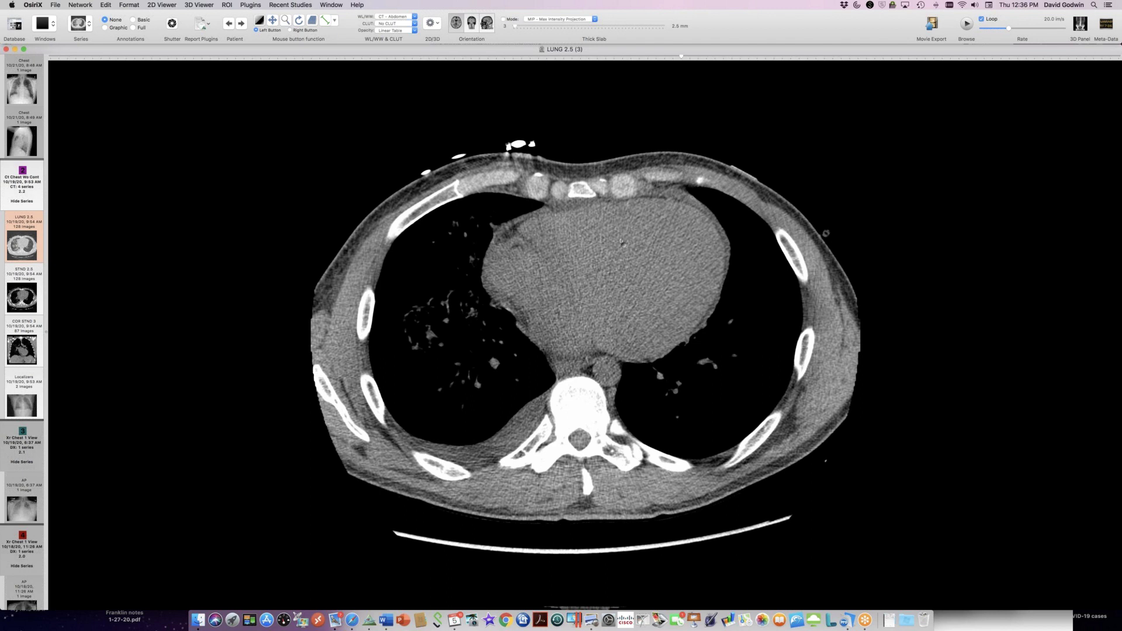
{"action": "scroll", "coordinate": [602, 292], "scroll_direction": "up", "scroll_amount": 12}
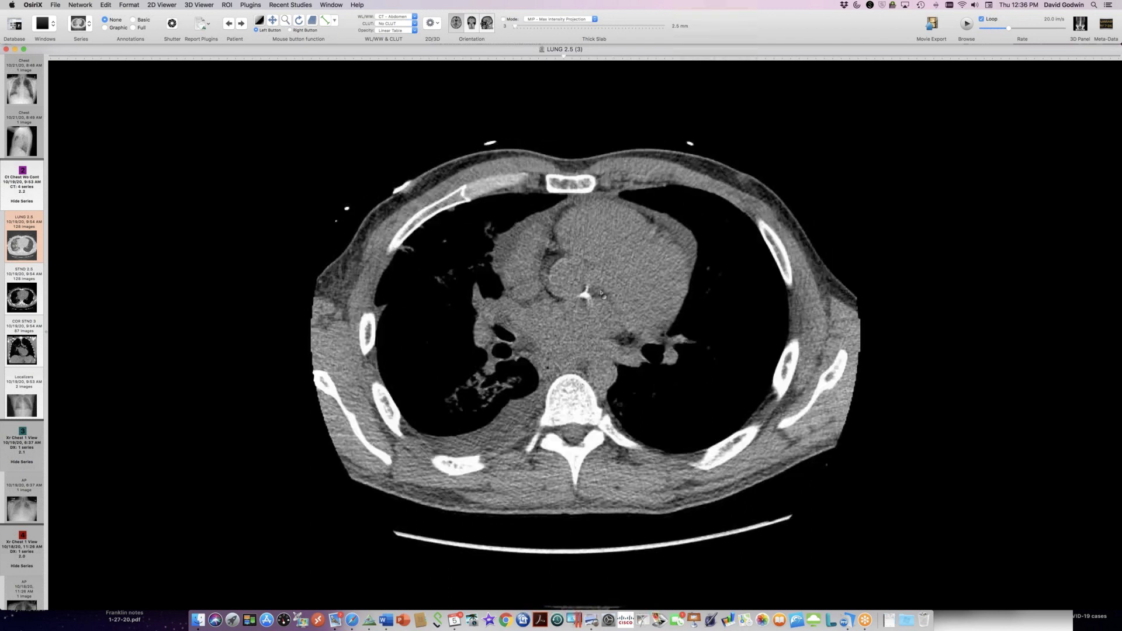
{"action": "scroll", "coordinate": [602, 292], "scroll_direction": "up", "scroll_amount": 10}
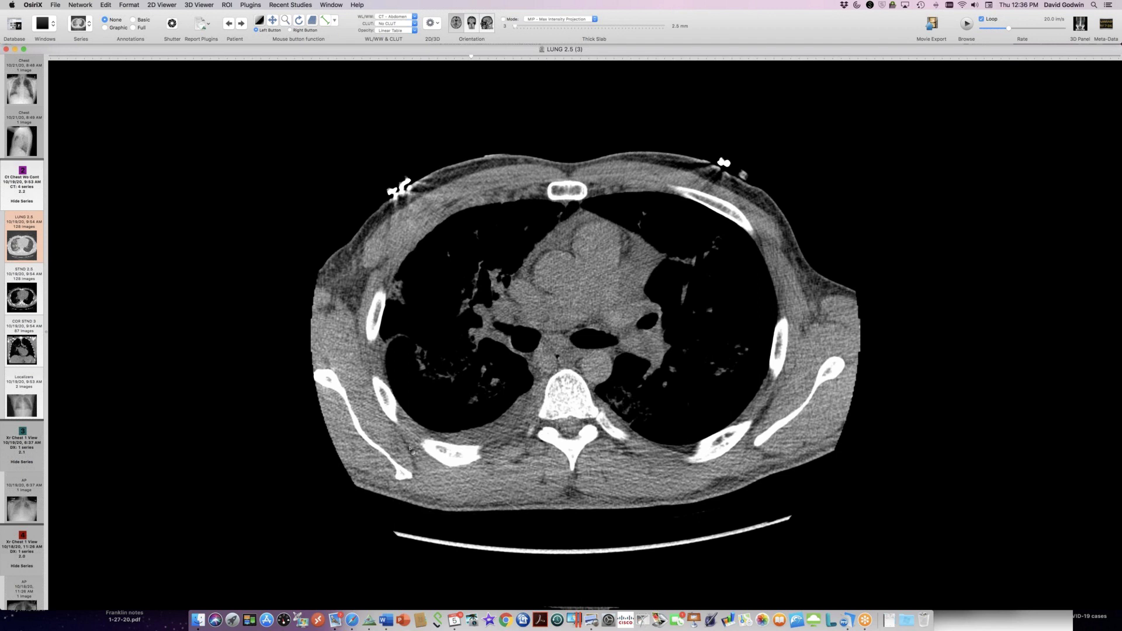
Show the LUNG 2.5 series full screen in a lung window at the level just above the main bronchi
{"action": "left_click", "coordinate": [25, 235]}
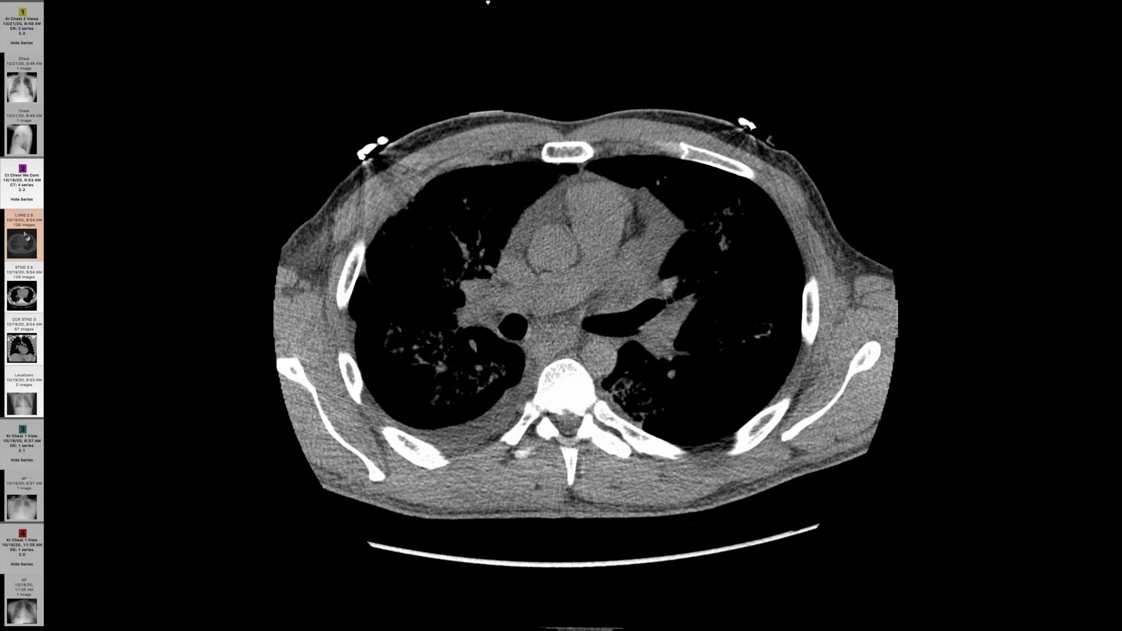
{"action": "scroll", "coordinate": [25, 236], "scroll_direction": "down", "scroll_amount": 5}
{"action": "scroll", "coordinate": [25, 235], "scroll_direction": "up", "scroll_amount": 10}
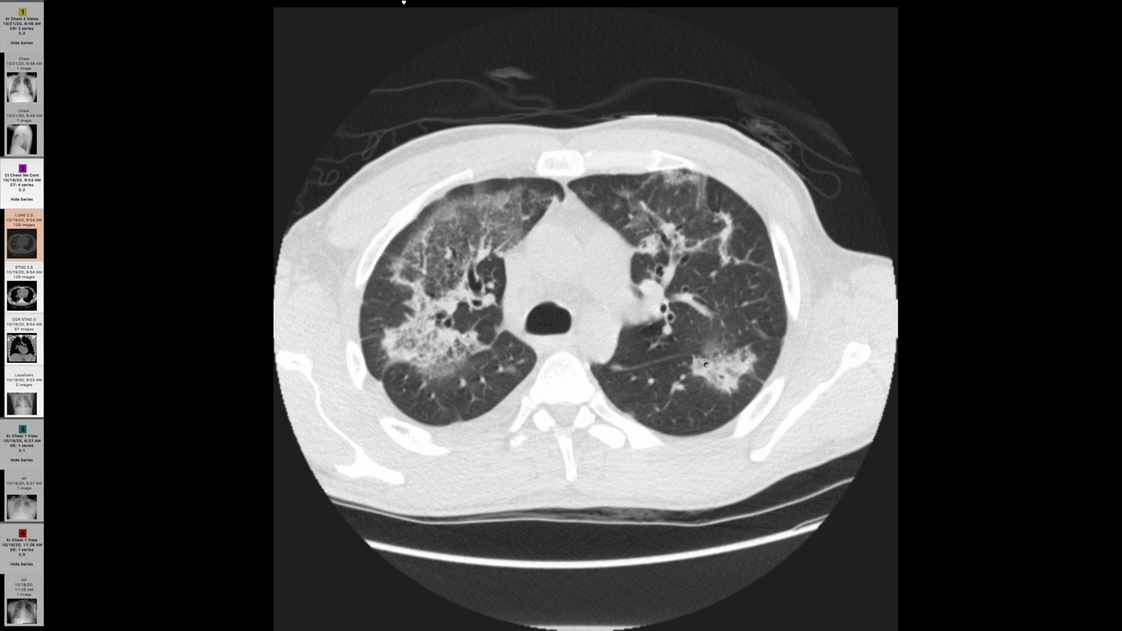
Examine both lungs on the full-screen LUNG 2.5 slices from the main bronchi down to the lower heart
{"action": "scroll", "coordinate": [706, 369], "scroll_direction": "down", "scroll_amount": 6}
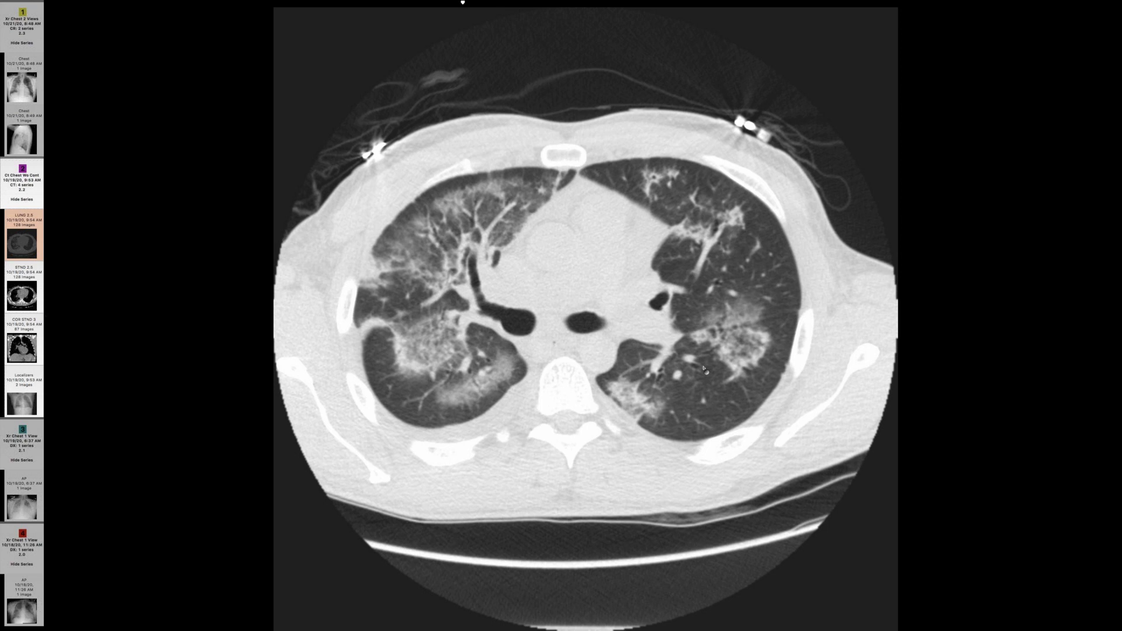
{"action": "scroll", "coordinate": [704, 369], "scroll_direction": "down", "scroll_amount": 2}
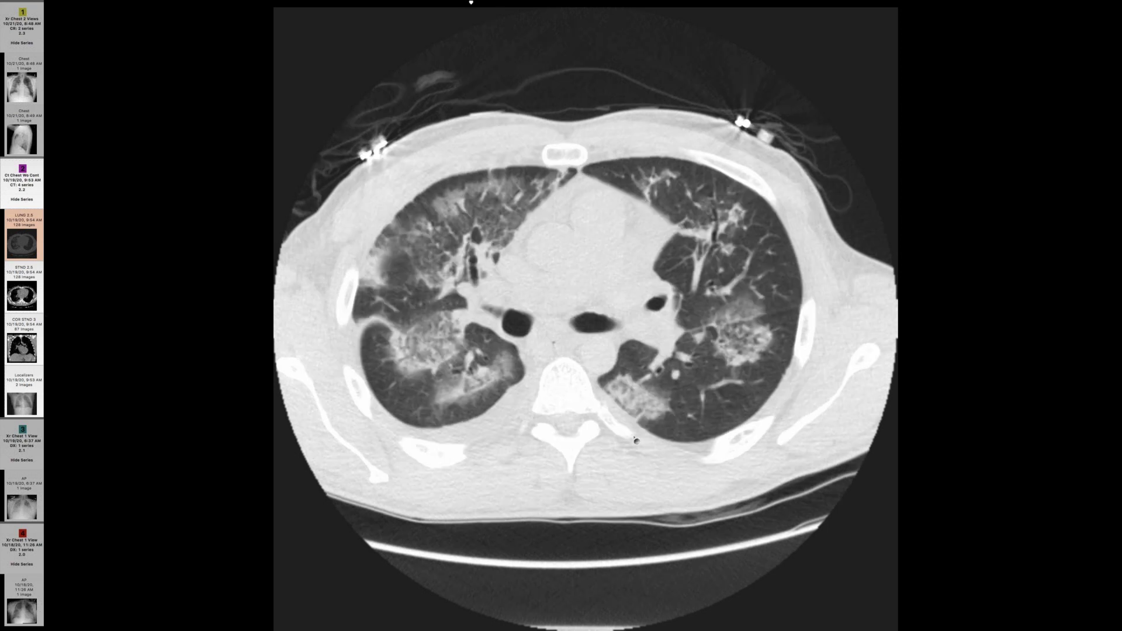
{"action": "scroll", "coordinate": [636, 441], "scroll_direction": "down", "scroll_amount": 5}
{"action": "scroll", "coordinate": [633, 441], "scroll_direction": "down", "scroll_amount": 2}
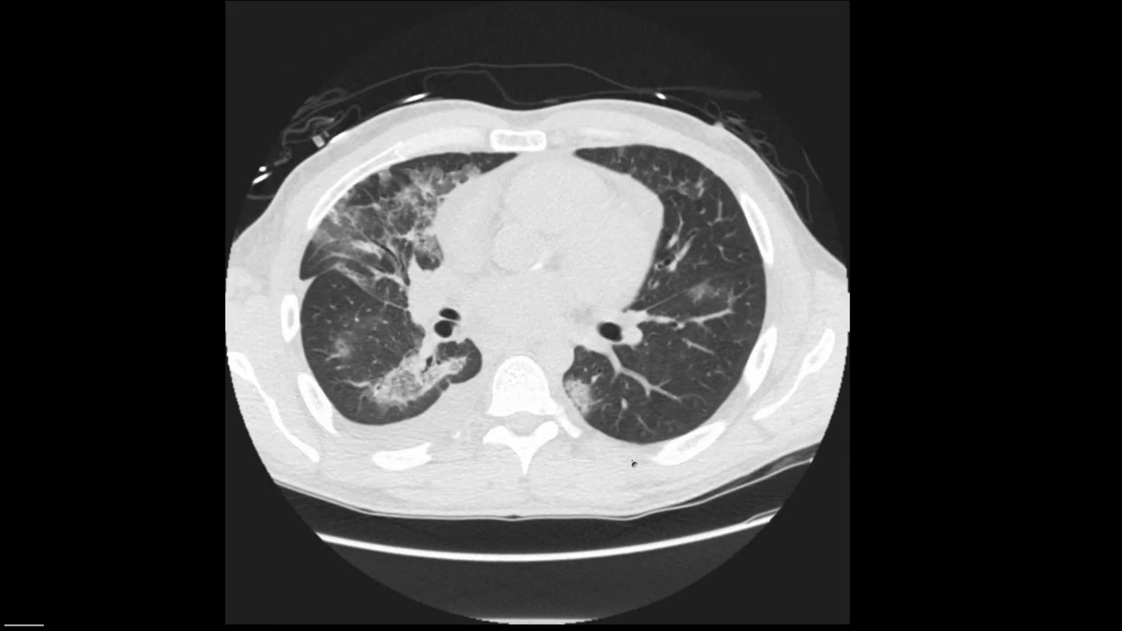
{"action": "scroll", "coordinate": [633, 463], "scroll_direction": "down", "scroll_amount": 10}
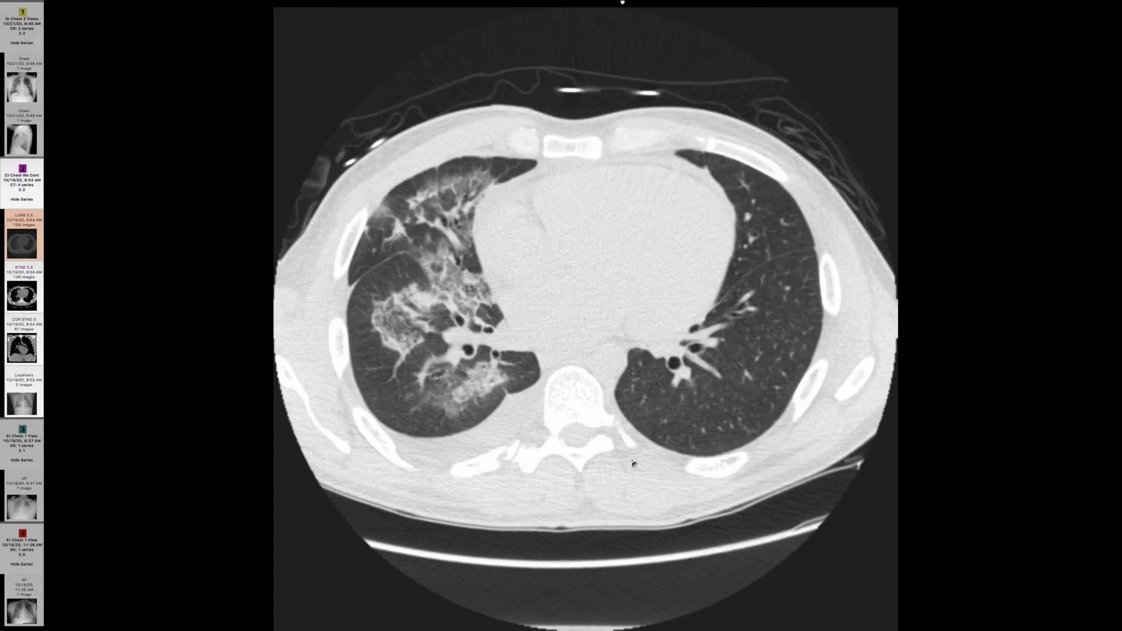
{"action": "scroll", "coordinate": [634, 463], "scroll_direction": "down", "scroll_amount": 3}
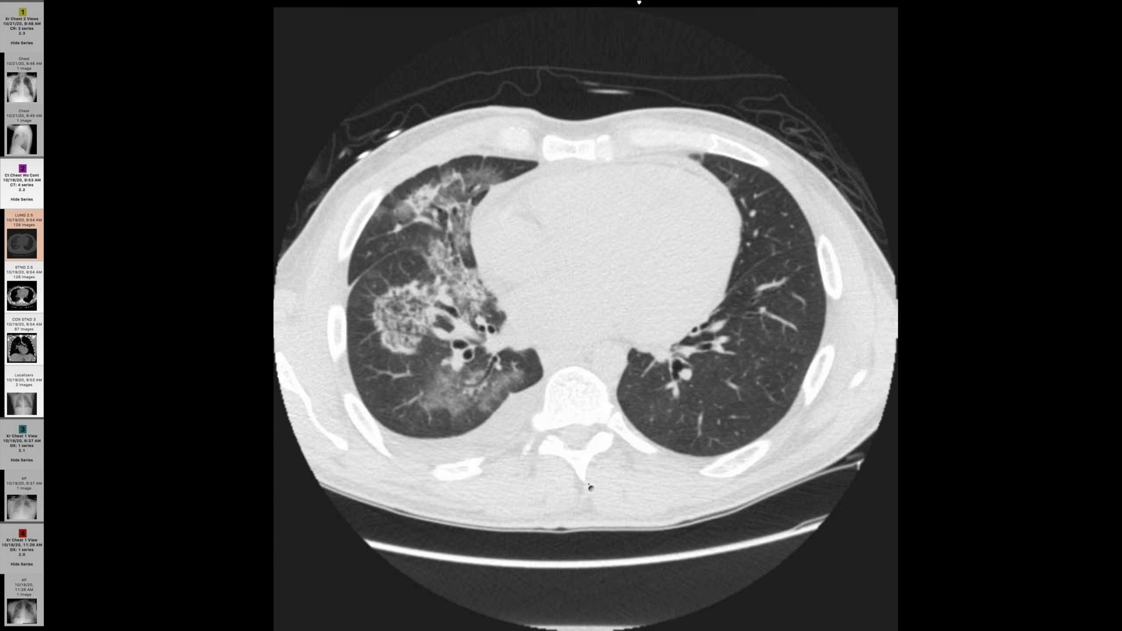
Compare both lungs on the full-screen LUNG 2.5 slices around the mid and lower heart, and select study 1's frontal chest radiograph
{"action": "scroll", "coordinate": [590, 487], "scroll_direction": "up", "scroll_amount": 5}
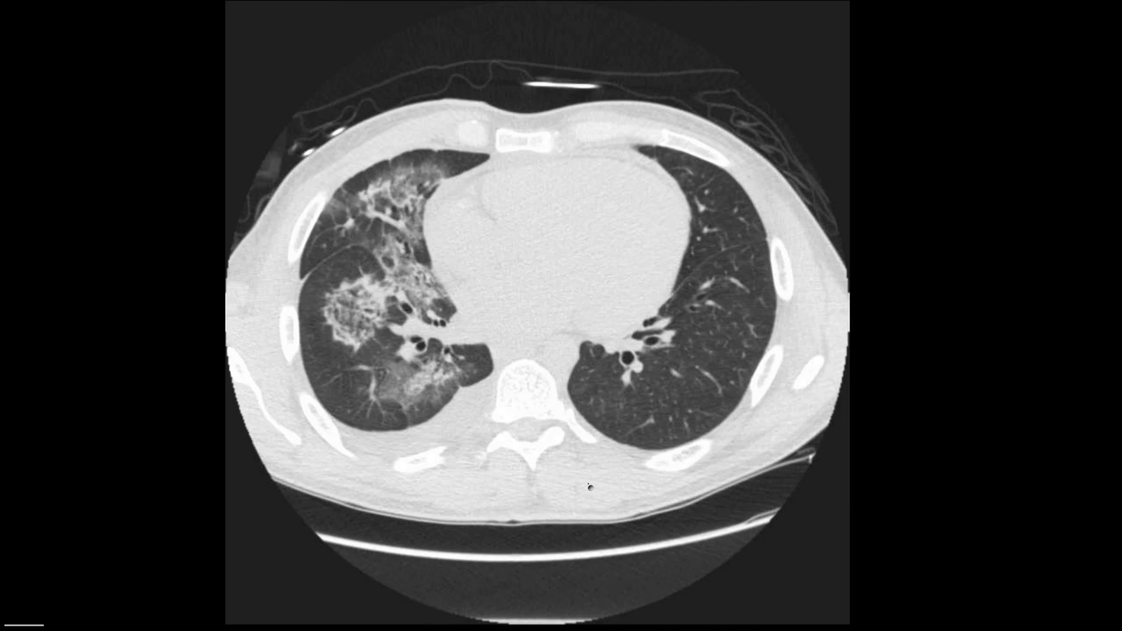
{"action": "scroll", "coordinate": [590, 487], "scroll_direction": "down", "scroll_amount": 2}
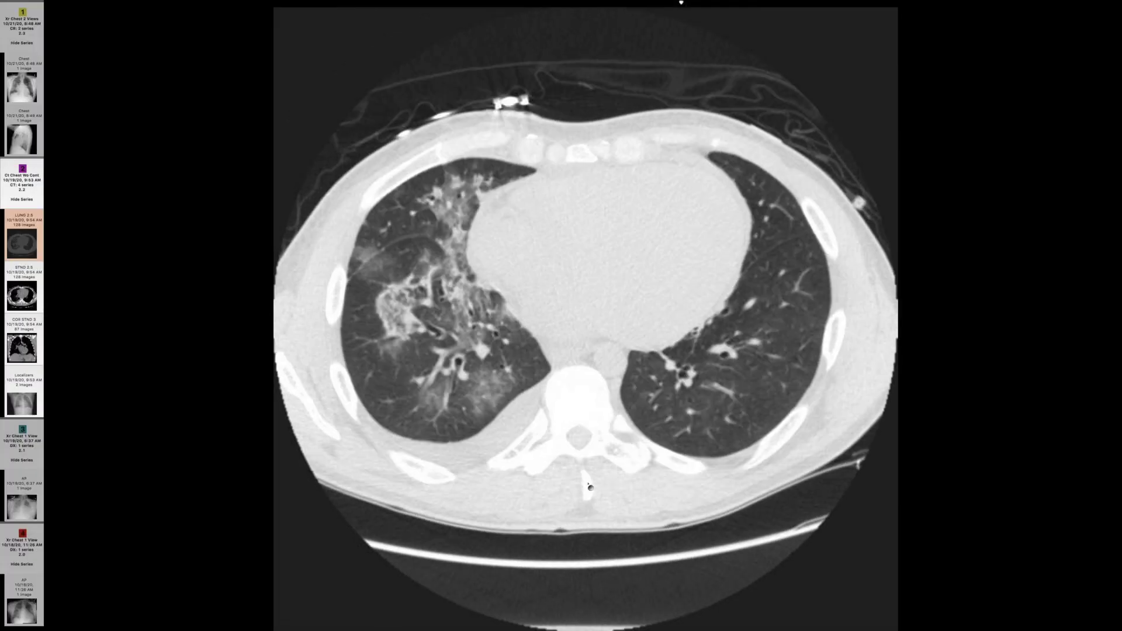
{"action": "scroll", "coordinate": [590, 487], "scroll_direction": "up", "scroll_amount": 4}
{"action": "scroll", "coordinate": [590, 487], "scroll_direction": "down", "scroll_amount": 3}
{"action": "scroll", "coordinate": [589, 487], "scroll_direction": "up", "scroll_amount": 3}
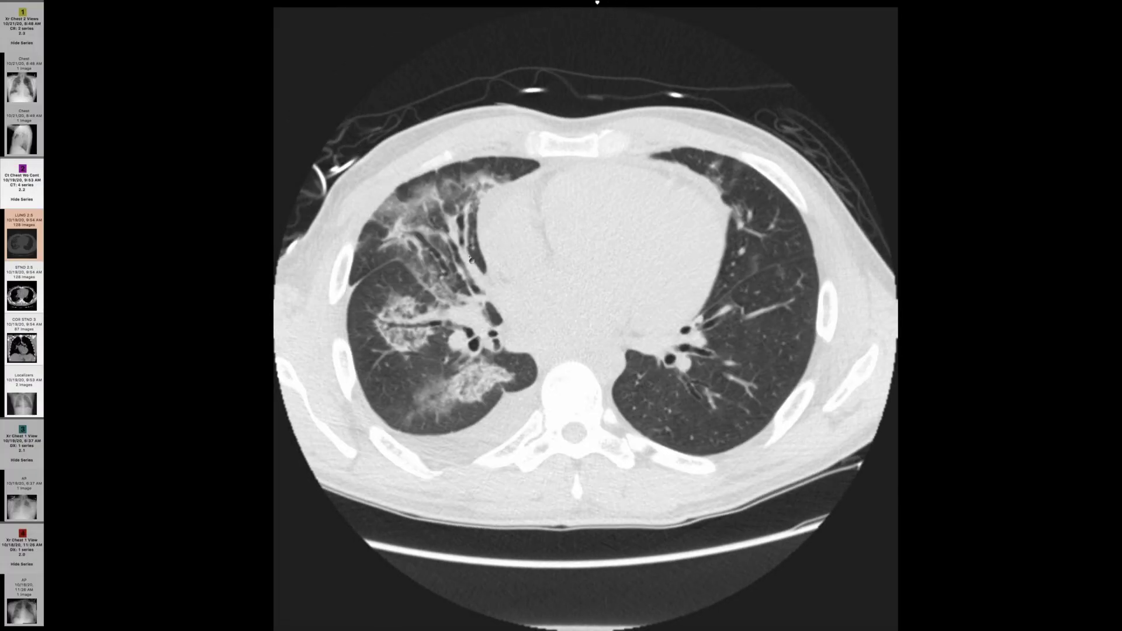
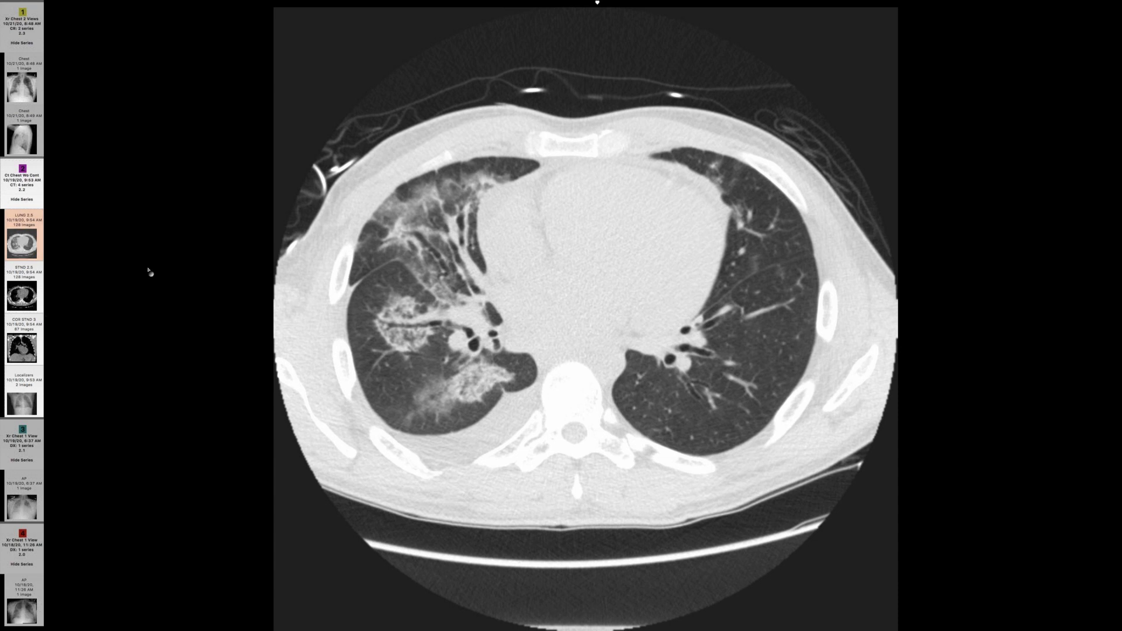
{"action": "left_click", "coordinate": [31, 89]}
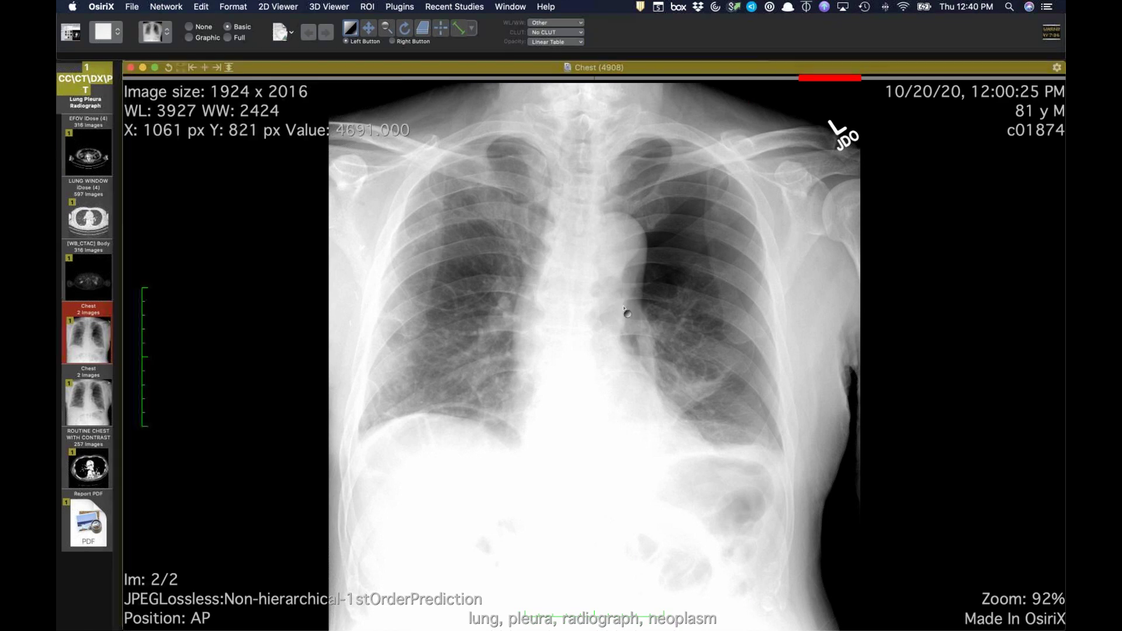
Enlarge the 10/20/20 frontal chest radiograph to about 144% and reposition it so both lungs fill the viewer
{"action": "key", "text": "z"}
{"action": "left_click_drag", "start_coordinate": [643, 324], "coordinate": [635, 361]}
{"action": "key", "text": "m"}
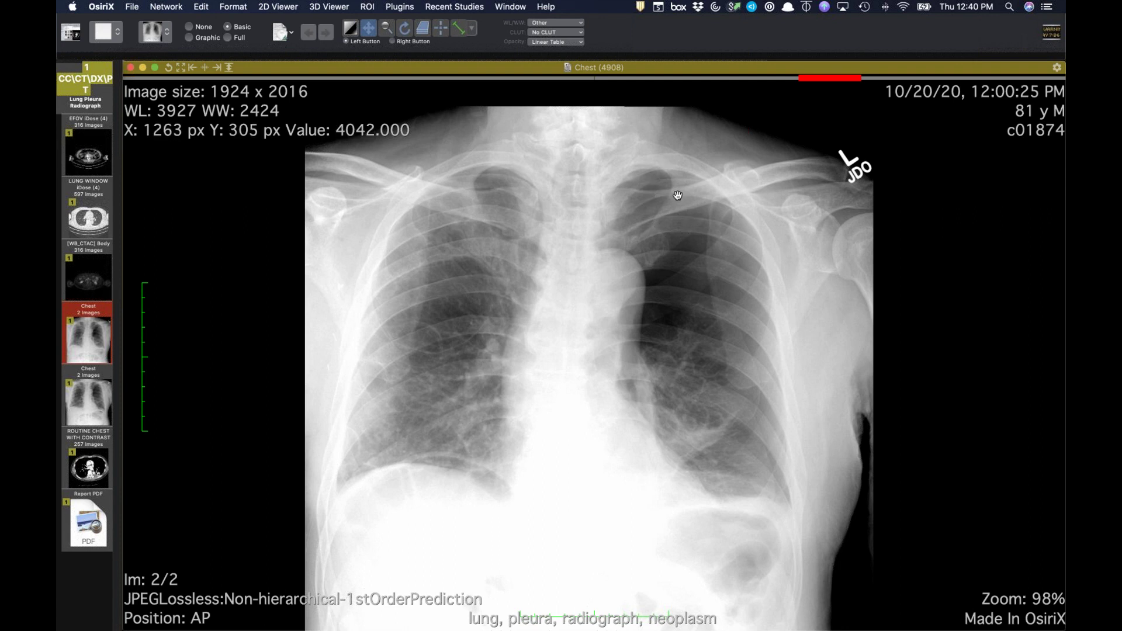
{"action": "key", "text": "z"}
{"action": "left_click_drag", "start_coordinate": [491, 372], "coordinate": [504, 280]}
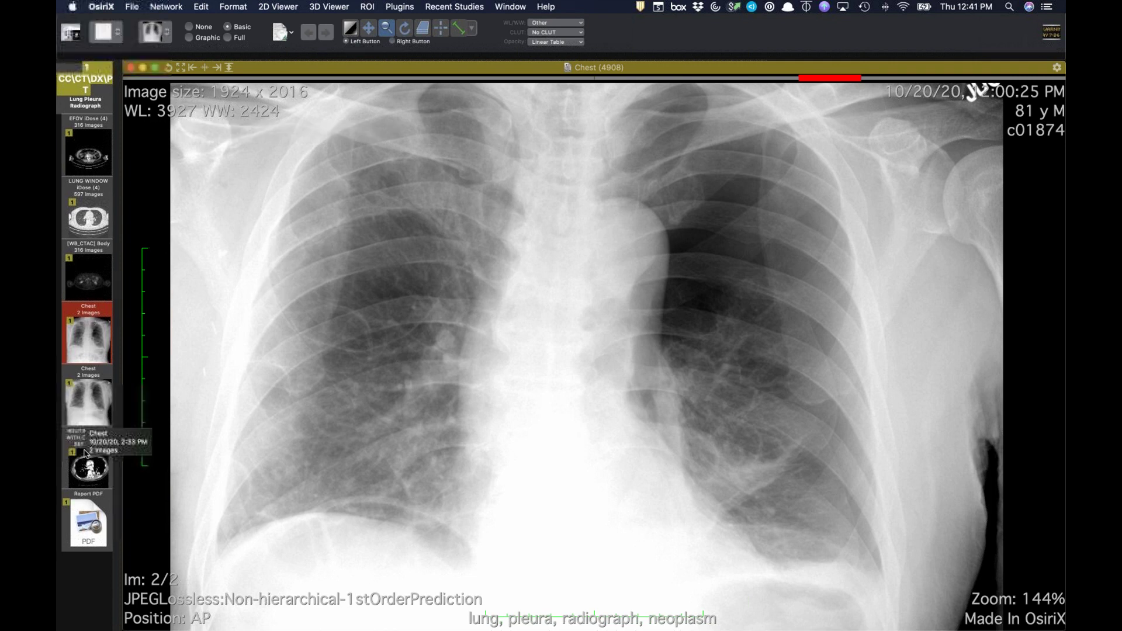
Open the ROUTINE CHEST WITH CONTRAST series and examine both lungs from the apices down past the main bronchi in the CT - Pulmonary window
{"action": "left_click_drag", "start_coordinate": [83, 466], "coordinate": [462, 409]}
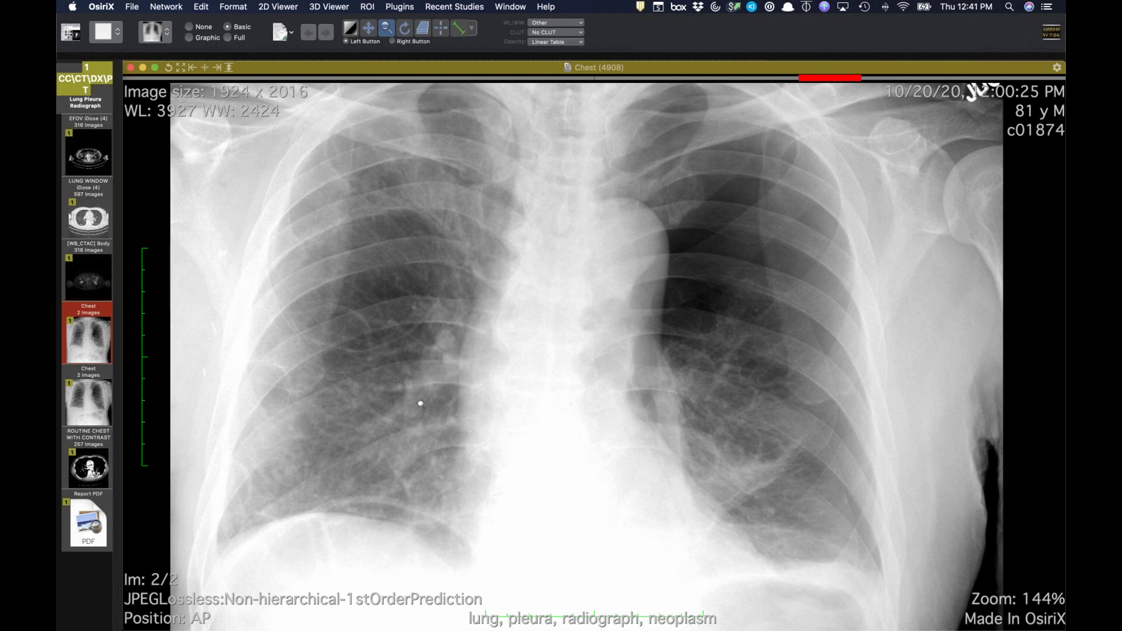
{"action": "scroll", "coordinate": [469, 413], "scroll_direction": "down", "scroll_amount": 20}
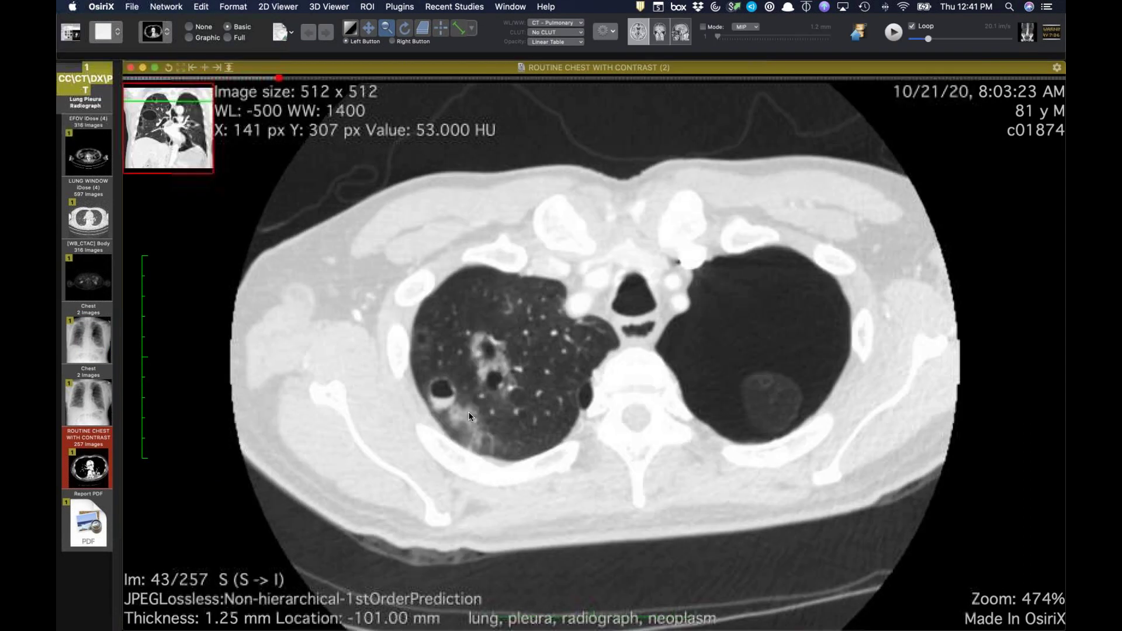
{"action": "scroll", "coordinate": [469, 416], "scroll_direction": "down", "scroll_amount": 15}
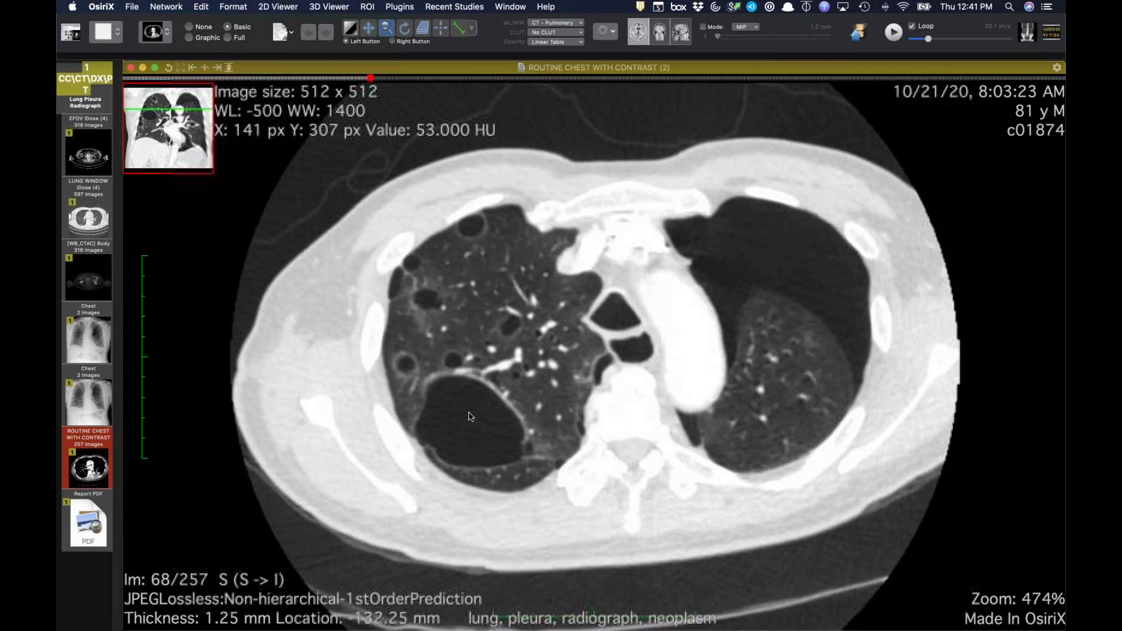
{"action": "scroll", "coordinate": [471, 416], "scroll_direction": "down", "scroll_amount": 5}
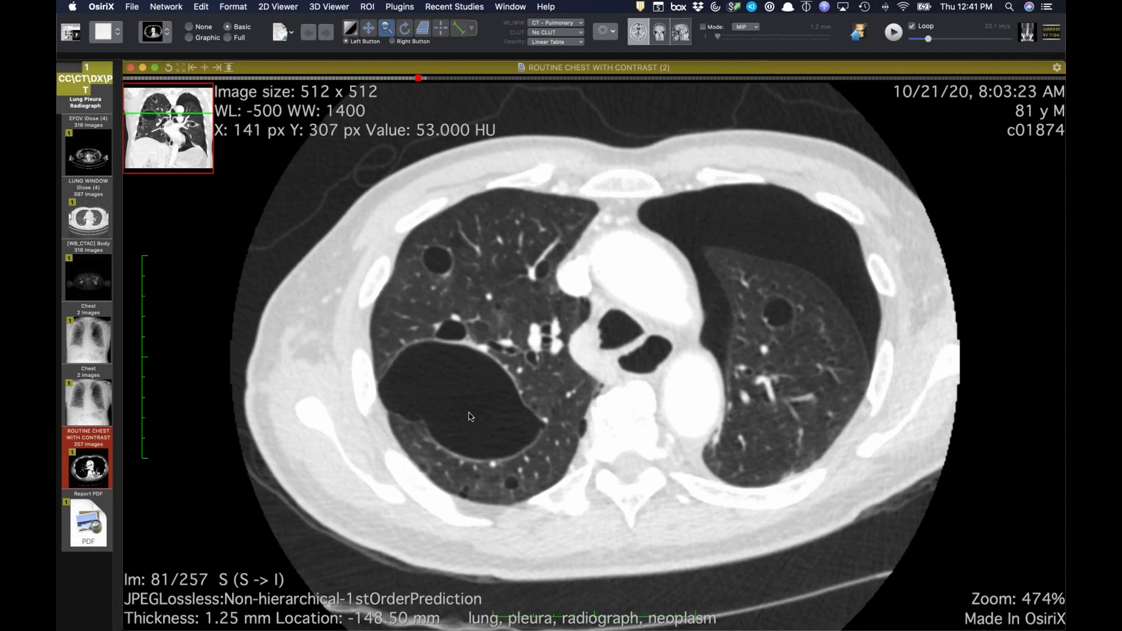
{"action": "scroll", "coordinate": [493, 439], "scroll_direction": "down", "scroll_amount": 20}
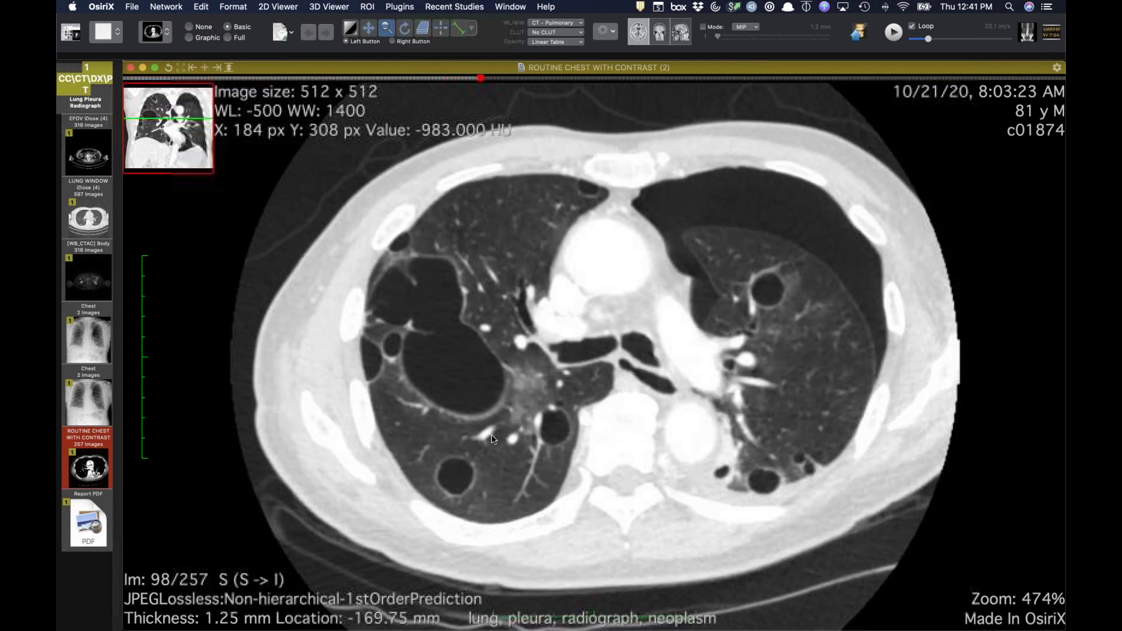
{"action": "scroll", "coordinate": [492, 439], "scroll_direction": "down", "scroll_amount": 8}
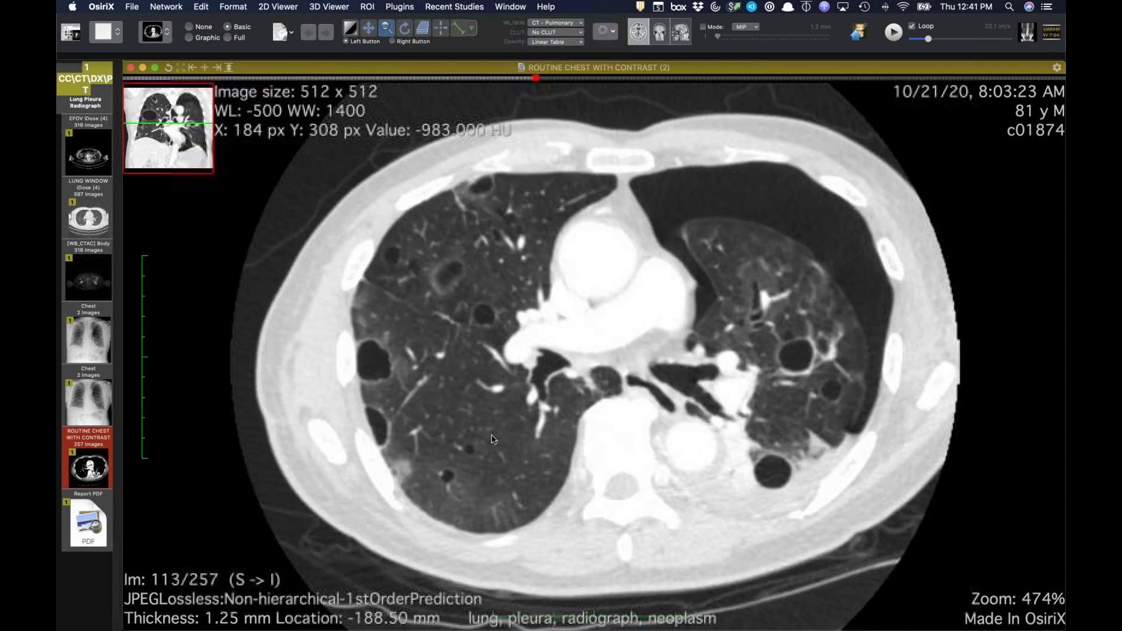
{"action": "scroll", "coordinate": [492, 439], "scroll_direction": "down", "scroll_amount": 8}
Examine the peripheral right lung back and forth on the contrast CT slices between the hila and the mid heart, about images 120 to 142
{"action": "scroll", "coordinate": [492, 439], "scroll_direction": "up", "scroll_amount": 4}
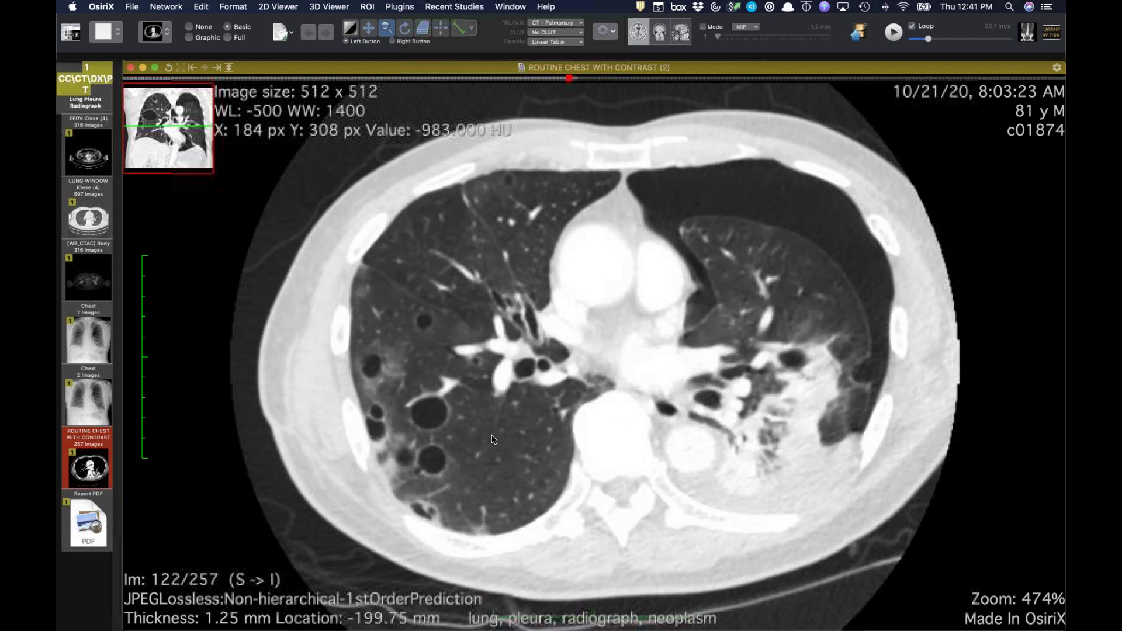
{"action": "scroll", "coordinate": [493, 440], "scroll_direction": "down", "scroll_amount": 2}
{"action": "scroll", "coordinate": [493, 409], "scroll_direction": "up", "scroll_amount": 2}
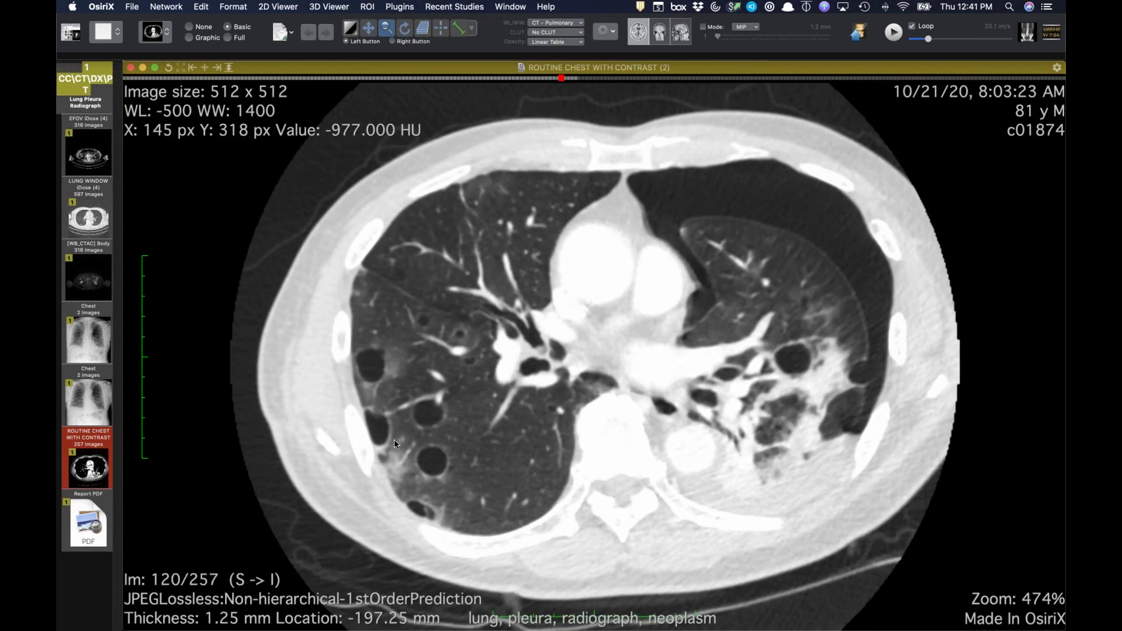
{"action": "scroll", "coordinate": [463, 525], "scroll_direction": "down", "scroll_amount": 11}
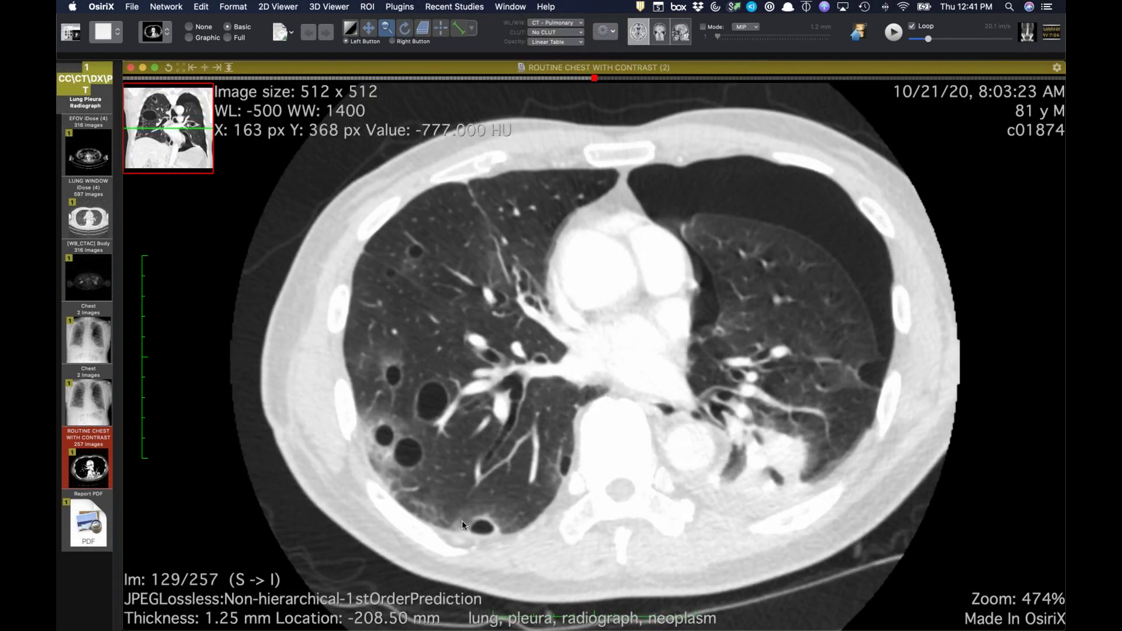
{"action": "scroll", "coordinate": [462, 523], "scroll_direction": "up", "scroll_amount": 1}
{"action": "scroll", "coordinate": [467, 497], "scroll_direction": "down", "scroll_amount": 15}
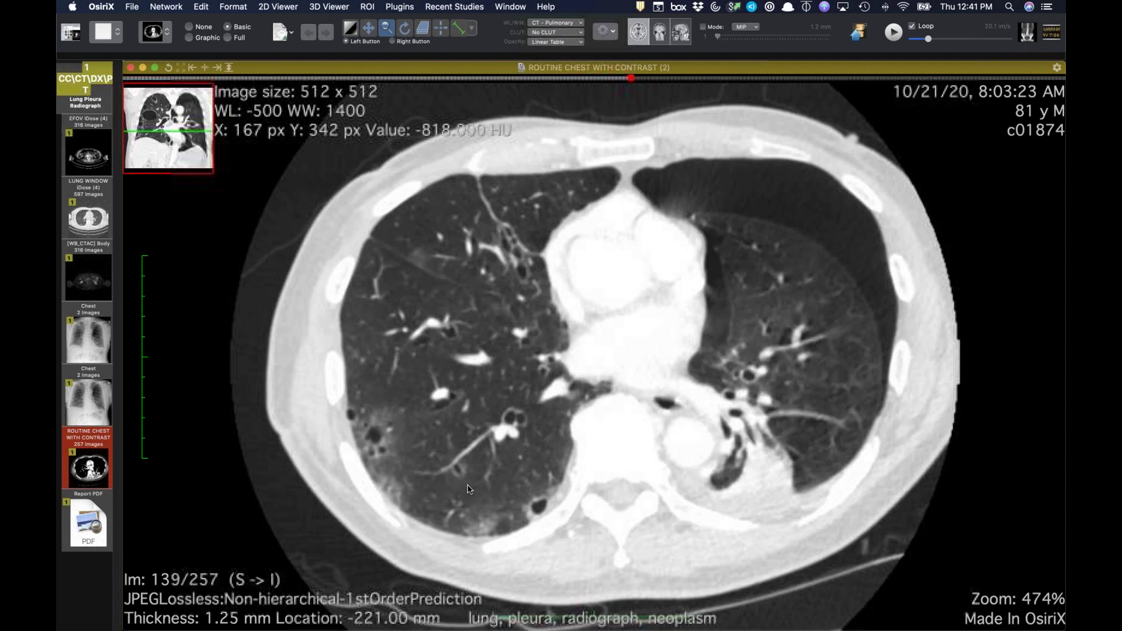
{"action": "scroll", "coordinate": [468, 490], "scroll_direction": "down", "scroll_amount": 5}
{"action": "scroll", "coordinate": [427, 467], "scroll_direction": "up", "scroll_amount": 10}
{"action": "scroll", "coordinate": [393, 449], "scroll_direction": "down", "scroll_amount": 1}
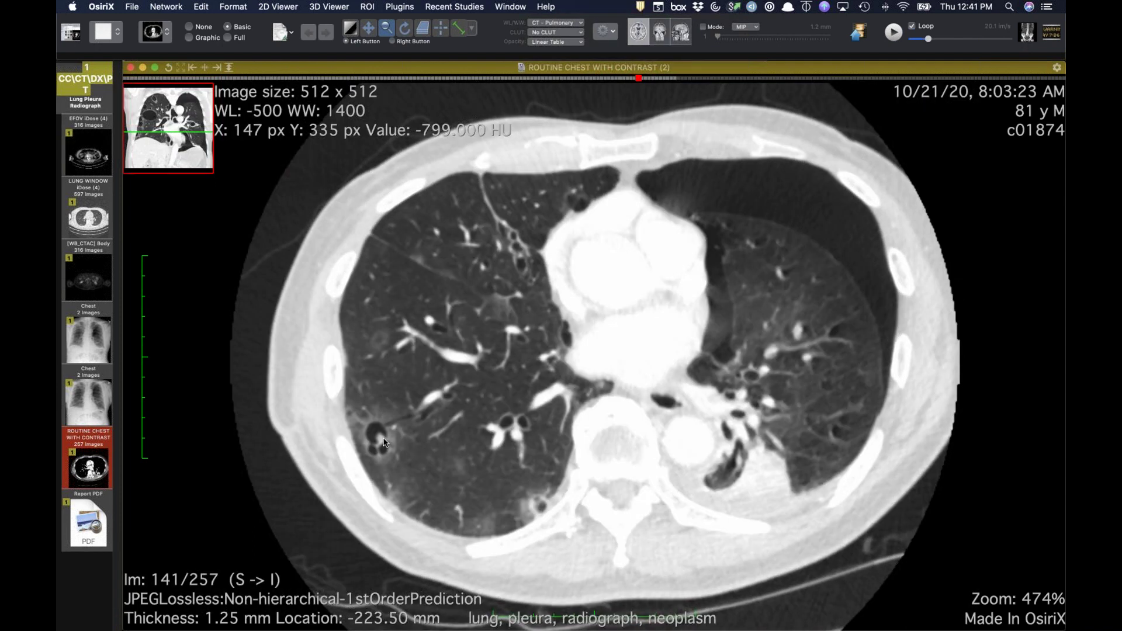
{"action": "scroll", "coordinate": [444, 500], "scroll_direction": "down", "scroll_amount": 4}
{"action": "scroll", "coordinate": [456, 496], "scroll_direction": "up", "scroll_amount": 3}
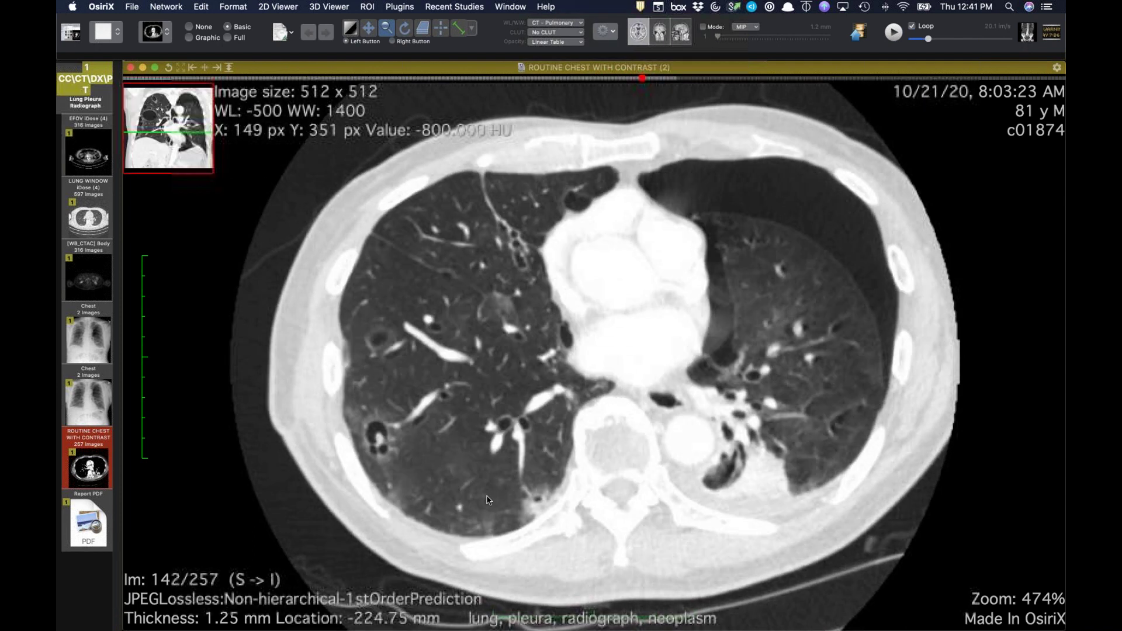
Examine both lungs of the contrast CT down to the liver dome at about image 176 and back up to image 128
{"action": "scroll", "coordinate": [543, 485], "scroll_direction": "down", "scroll_amount": 11}
{"action": "scroll", "coordinate": [553, 482], "scroll_direction": "down", "scroll_amount": 5}
{"action": "scroll", "coordinate": [553, 482], "scroll_direction": "up", "scroll_amount": 9}
{"action": "scroll", "coordinate": [554, 482], "scroll_direction": "down", "scroll_amount": 1}
{"action": "scroll", "coordinate": [553, 482], "scroll_direction": "up", "scroll_amount": 1}
{"action": "scroll", "coordinate": [553, 482], "scroll_direction": "down", "scroll_amount": 20}
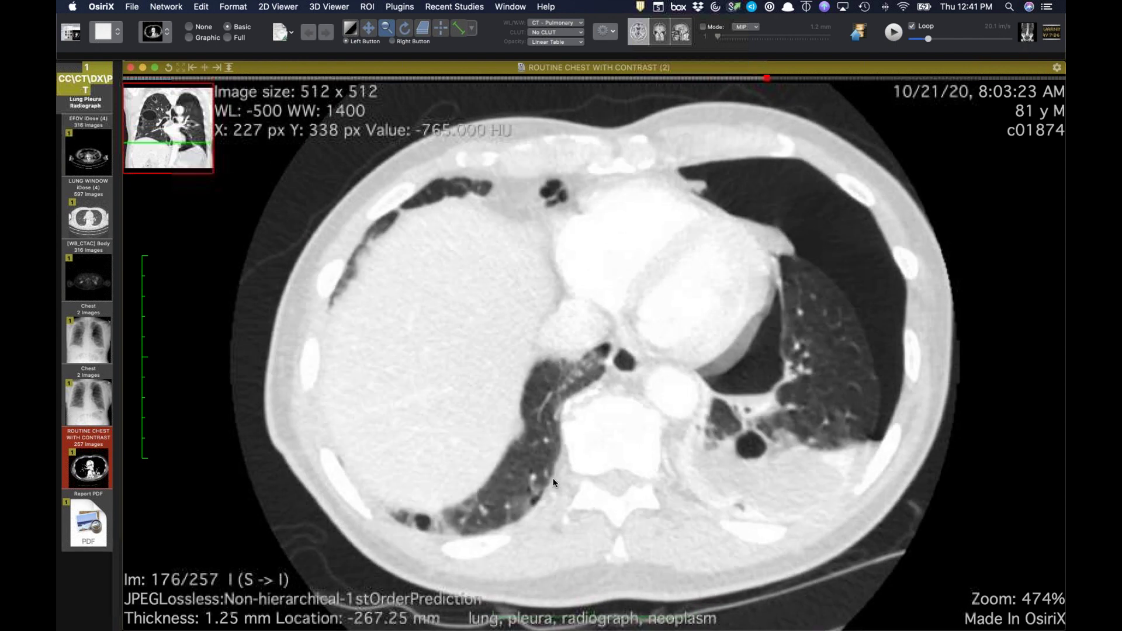
{"action": "scroll", "coordinate": [554, 482], "scroll_direction": "up", "scroll_amount": 2}
{"action": "scroll", "coordinate": [553, 482], "scroll_direction": "up", "scroll_amount": 20}
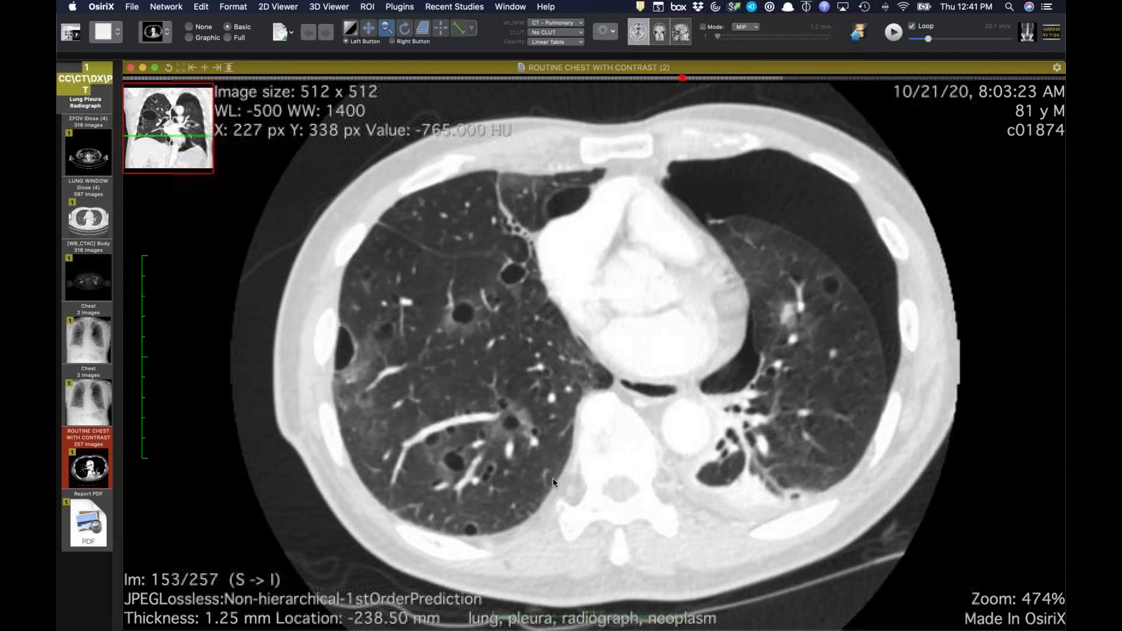
{"action": "scroll", "coordinate": [554, 482], "scroll_direction": "up", "scroll_amount": 8}
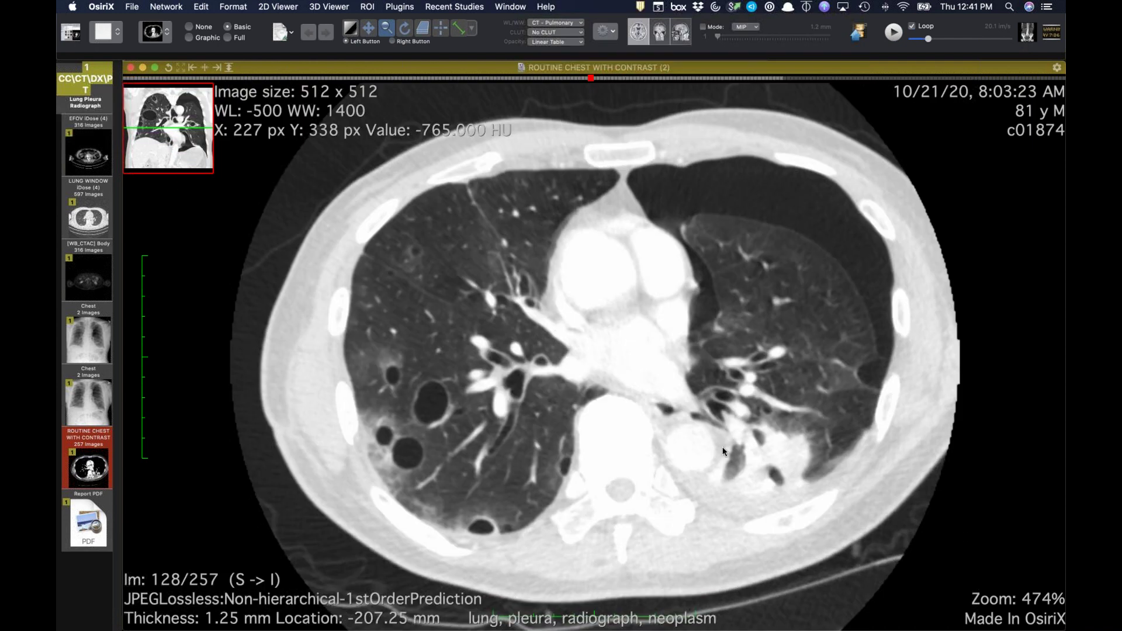
Narrow the window to WL -683 and WW 932 and examine both lungs of the contrast CT upward to about image 61
{"action": "left_click_drag", "start_coordinate": [887, 418], "coordinate": [871, 422]}
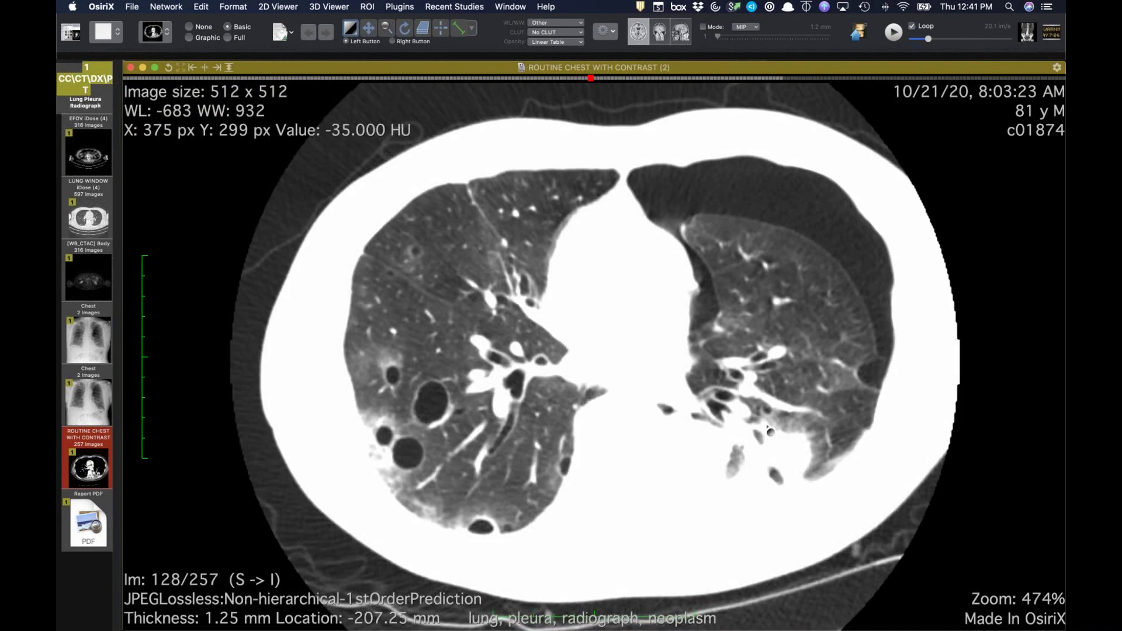
{"action": "scroll", "coordinate": [768, 430], "scroll_direction": "down", "scroll_amount": 13}
{"action": "scroll", "coordinate": [769, 430], "scroll_direction": "up", "scroll_amount": 11}
{"action": "scroll", "coordinate": [768, 430], "scroll_direction": "up", "scroll_amount": 20}
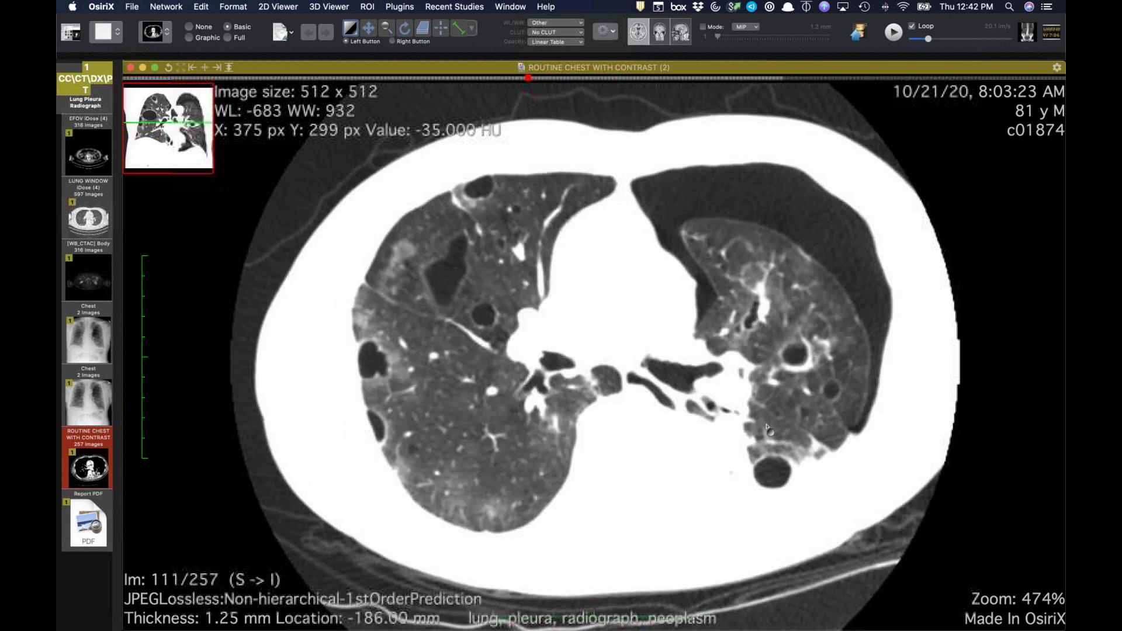
{"action": "scroll", "coordinate": [768, 430], "scroll_direction": "up", "scroll_amount": 14}
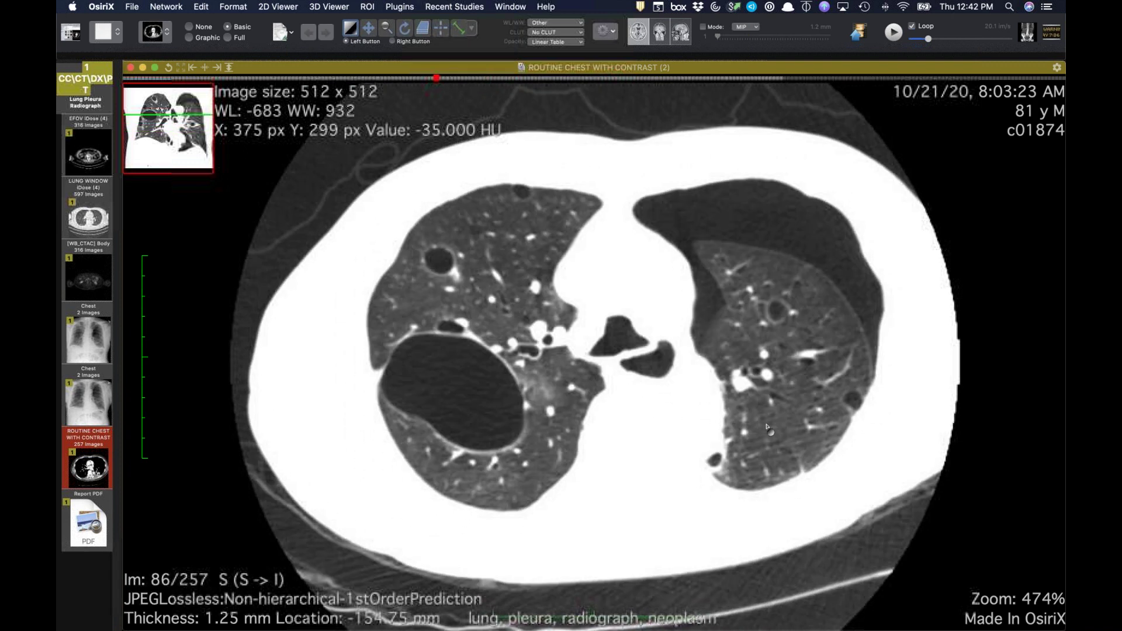
{"action": "scroll", "coordinate": [655, 403], "scroll_direction": "down", "scroll_amount": 2}
{"action": "scroll", "coordinate": [656, 403], "scroll_direction": "up", "scroll_amount": 20}
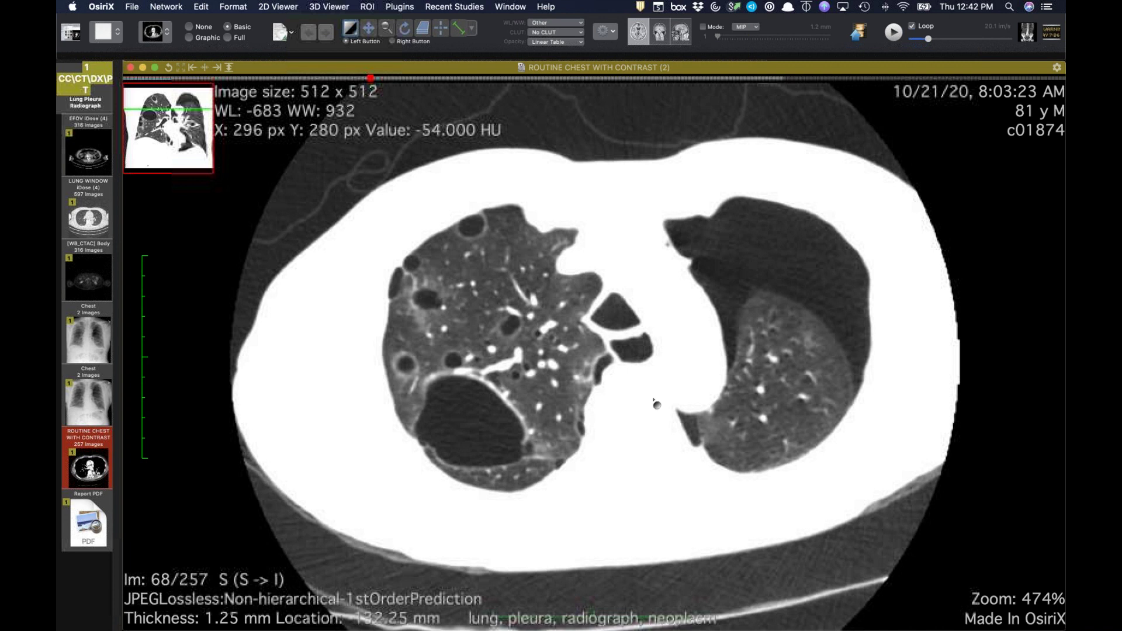
{"action": "scroll", "coordinate": [656, 403], "scroll_direction": "down", "scroll_amount": 3}
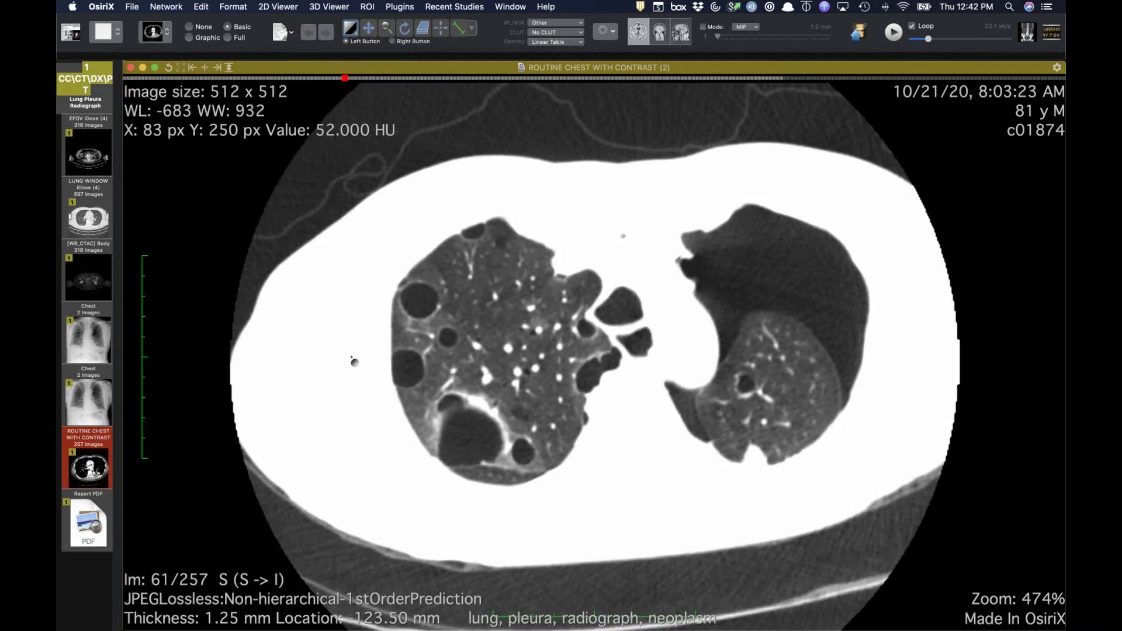
Open the LUNG WINDOW iDose (4) series from 7/29/20 and examine it at 502% zoom from the jaw down to the upper lungs
{"action": "left_click", "coordinate": [76, 207]}
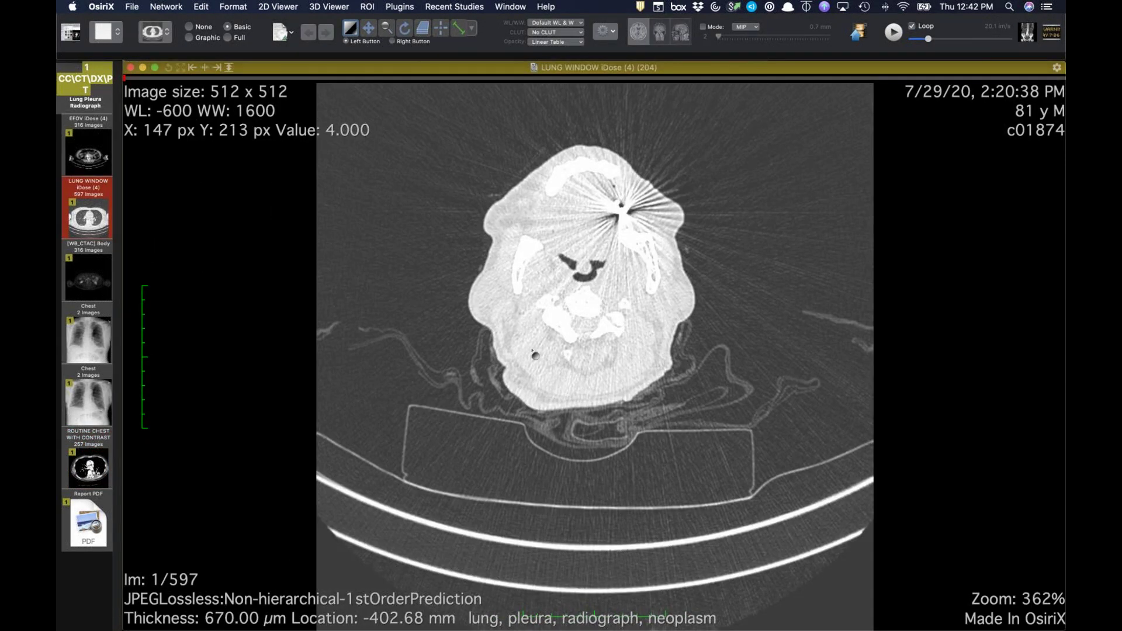
{"action": "scroll", "coordinate": [475, 310], "scroll_direction": "down", "scroll_amount": 20}
{"action": "scroll", "coordinate": [529, 347], "scroll_direction": "up", "scroll_amount": 3}
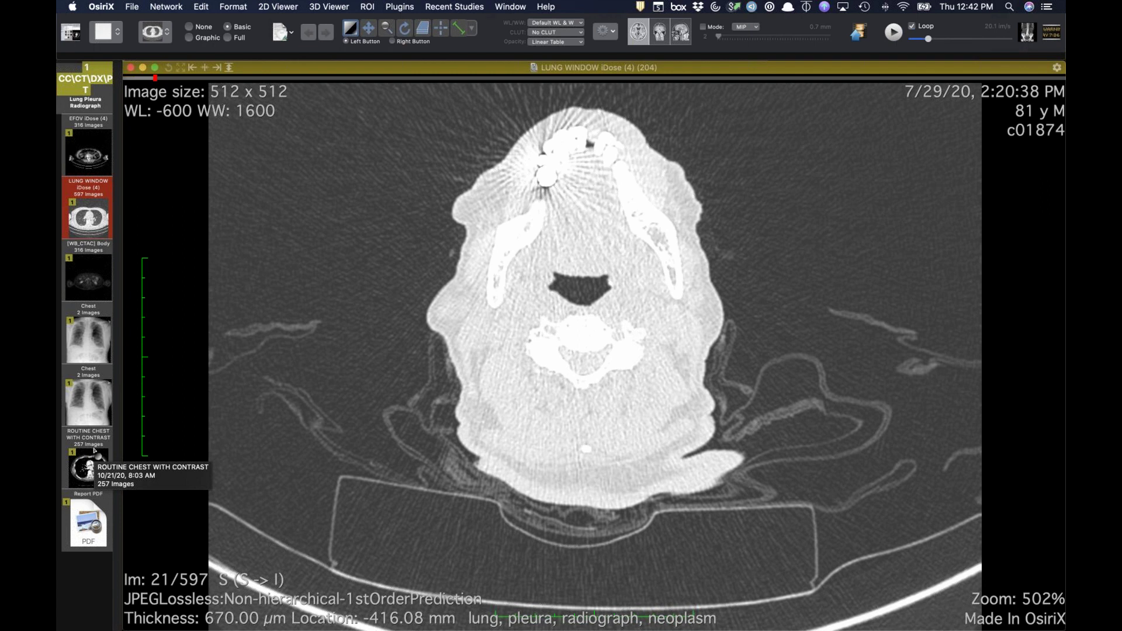
{"action": "scroll", "coordinate": [454, 437], "scroll_direction": "down", "scroll_amount": 20}
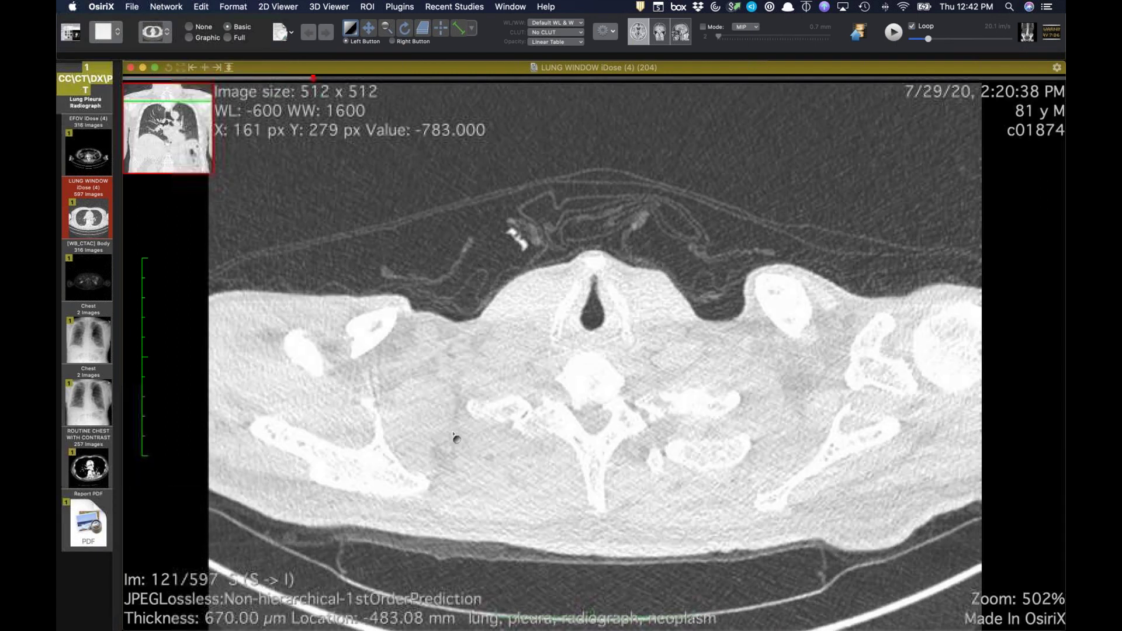
{"action": "scroll", "coordinate": [454, 437], "scroll_direction": "down", "scroll_amount": 20}
{"action": "scroll", "coordinate": [510, 466], "scroll_direction": "down", "scroll_amount": 4}
{"action": "scroll", "coordinate": [467, 474], "scroll_direction": "up", "scroll_amount": 2}
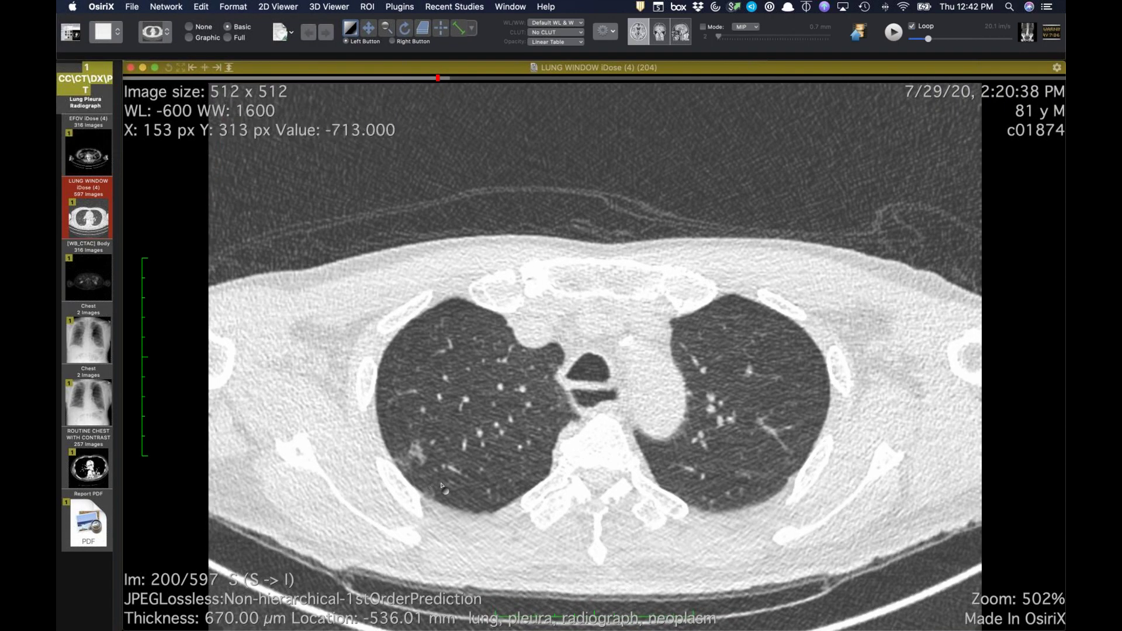
Examine the posterior right upper lung on the LUNG WINDOW slices around the aortic arch, about images 200 to 225
{"action": "scroll", "coordinate": [443, 487], "scroll_direction": "up", "scroll_amount": 6}
{"action": "scroll", "coordinate": [461, 492], "scroll_direction": "down", "scroll_amount": 6}
{"action": "scroll", "coordinate": [473, 496], "scroll_direction": "down", "scroll_amount": 20}
{"action": "scroll", "coordinate": [472, 496], "scroll_direction": "up", "scroll_amount": 4}
{"action": "scroll", "coordinate": [471, 496], "scroll_direction": "down", "scroll_amount": 4}
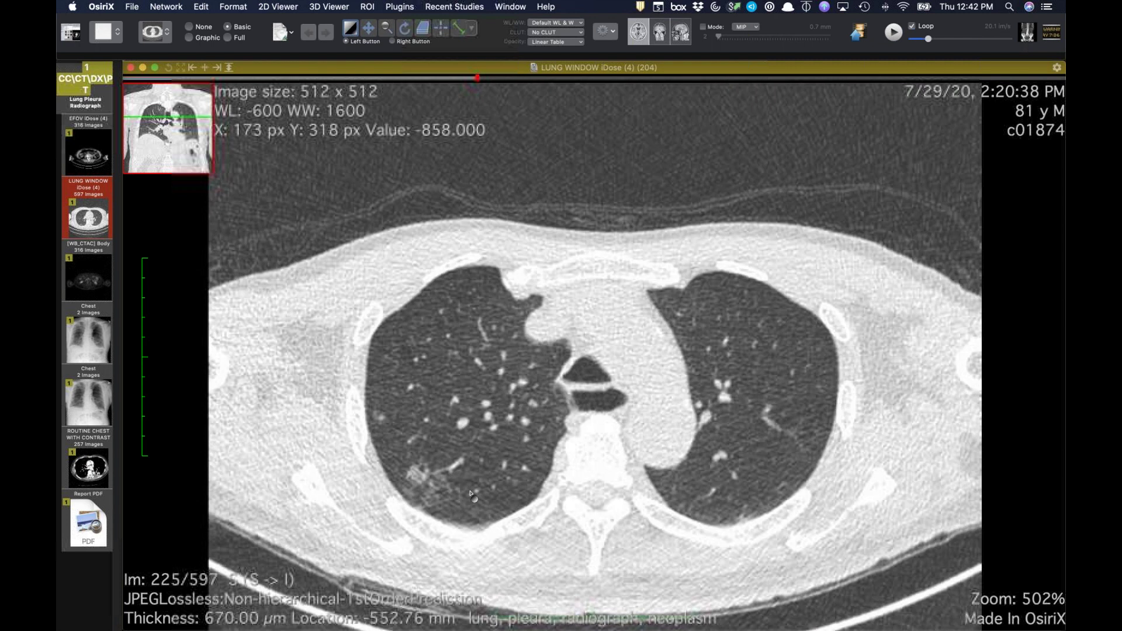
Examine both lungs on the LUNG WINDOW slices from the aortic arch down to the heart at about image 337
{"action": "scroll", "coordinate": [430, 497], "scroll_direction": "down", "scroll_amount": 6}
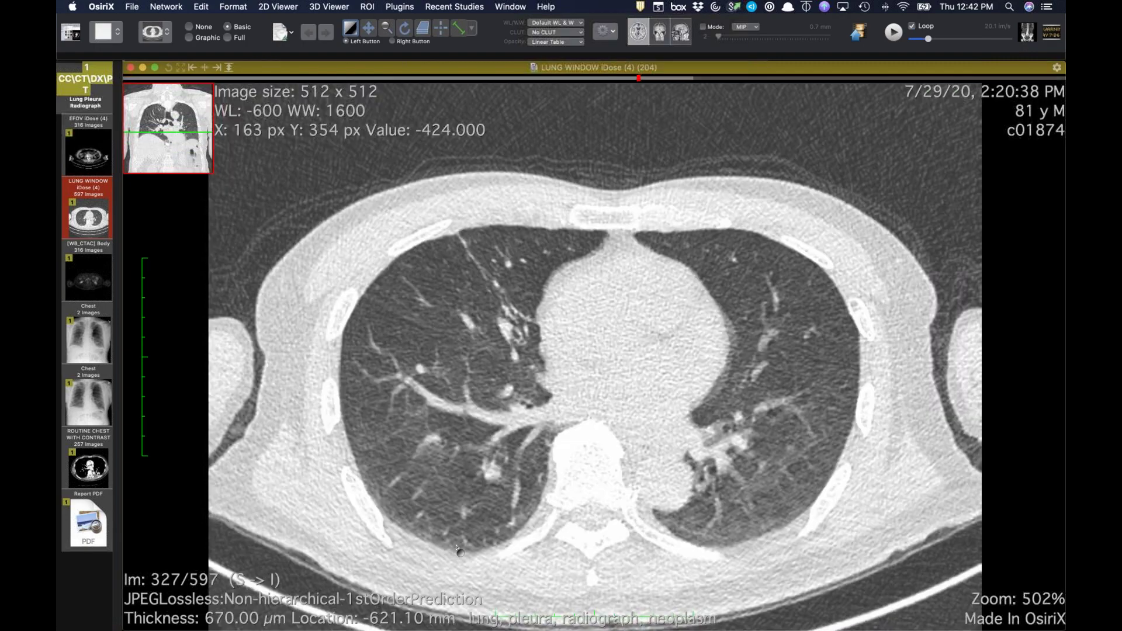
{"action": "scroll", "coordinate": [458, 549], "scroll_direction": "up", "scroll_amount": 4}
{"action": "scroll", "coordinate": [457, 549], "scroll_direction": "down", "scroll_amount": 8}
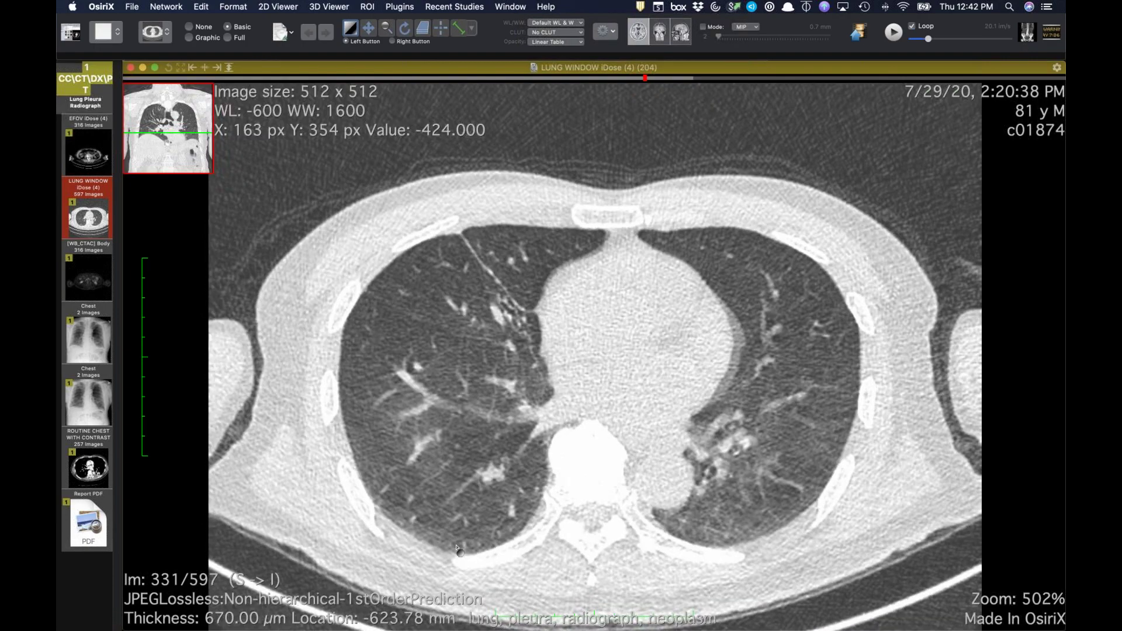
{"action": "scroll", "coordinate": [457, 549], "scroll_direction": "down", "scroll_amount": 6}
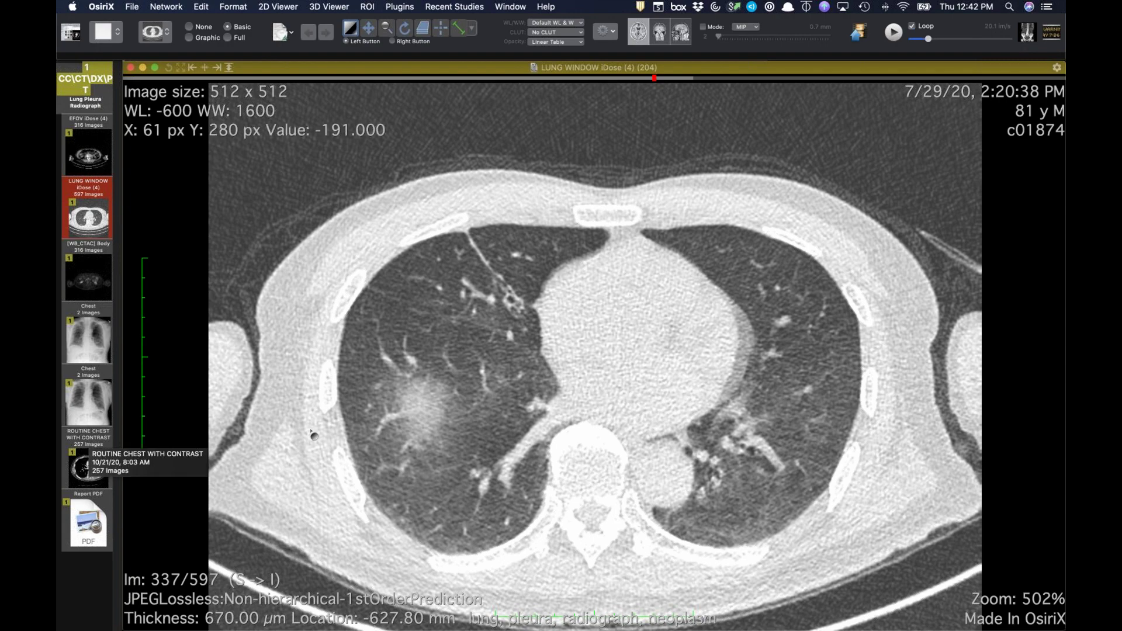
Examine both lungs on the LUNG WINDOW slices from the heart at image 337 up to about image 250
{"action": "scroll", "coordinate": [313, 435], "scroll_direction": "up", "scroll_amount": 5}
{"action": "scroll", "coordinate": [314, 436], "scroll_direction": "up", "scroll_amount": 20}
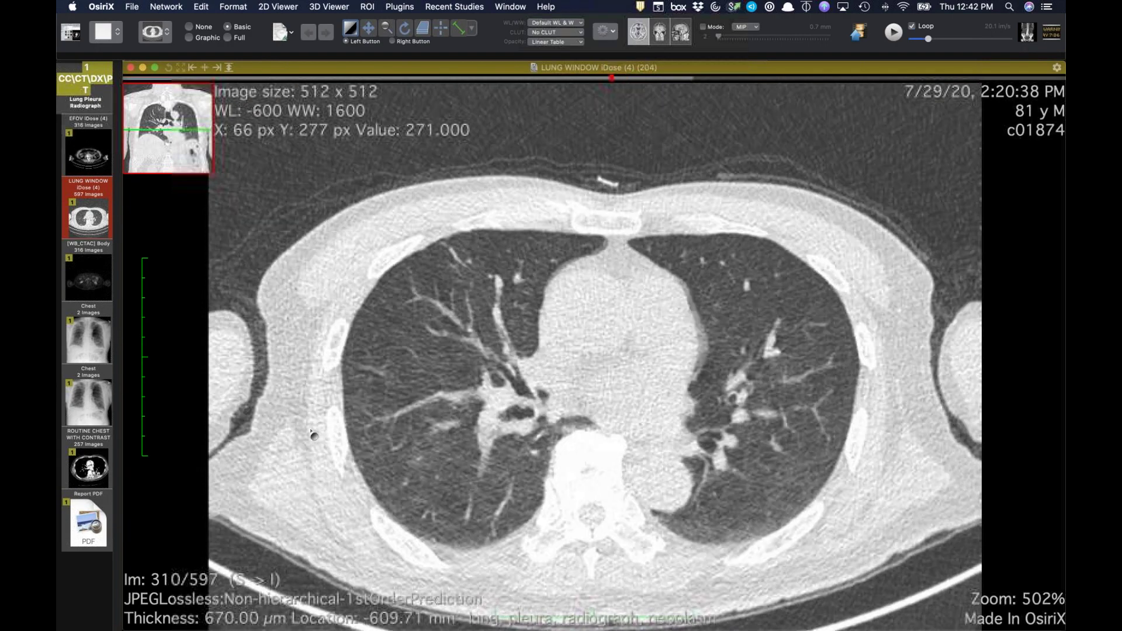
{"action": "scroll", "coordinate": [500, 342], "scroll_direction": "up", "scroll_amount": 18}
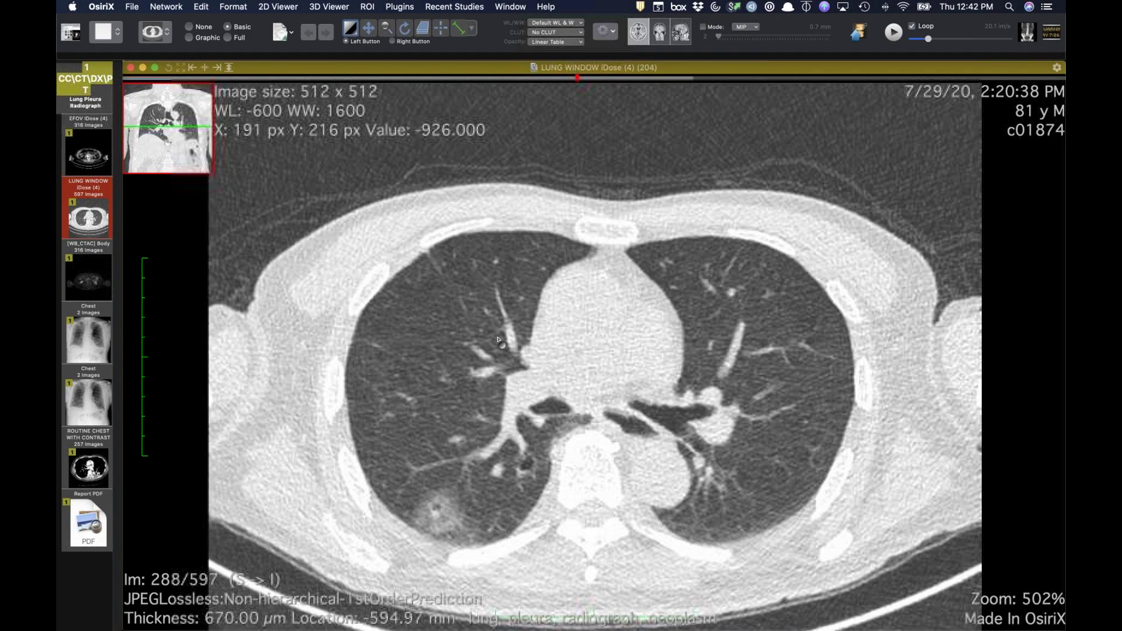
{"action": "scroll", "coordinate": [499, 340], "scroll_direction": "up", "scroll_amount": 20}
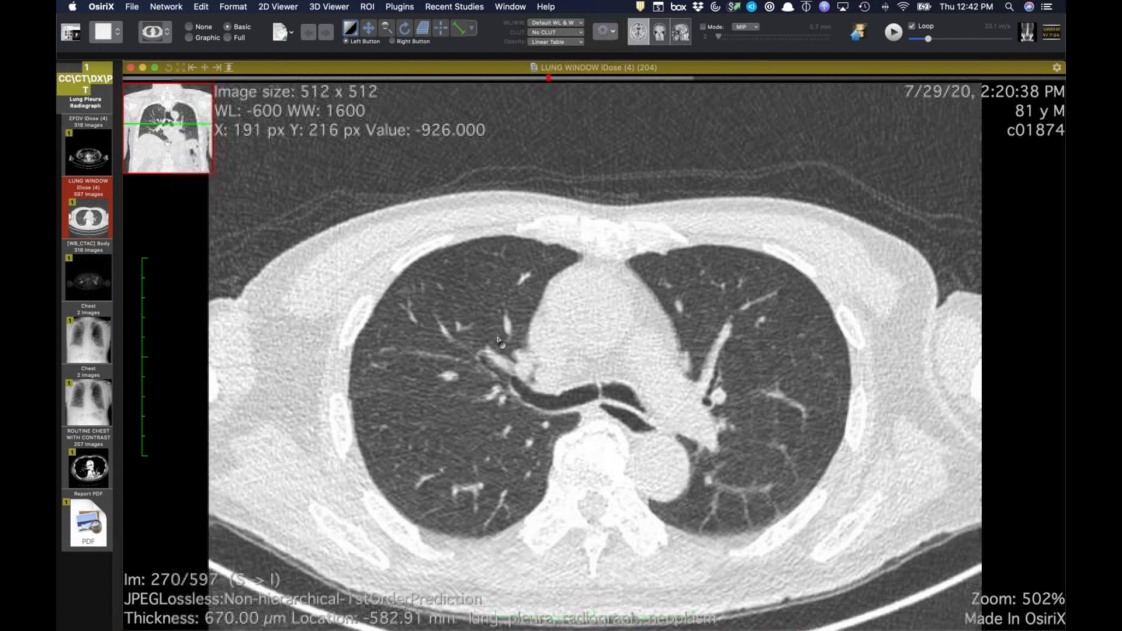
{"action": "scroll", "coordinate": [498, 341], "scroll_direction": "up", "scroll_amount": 4}
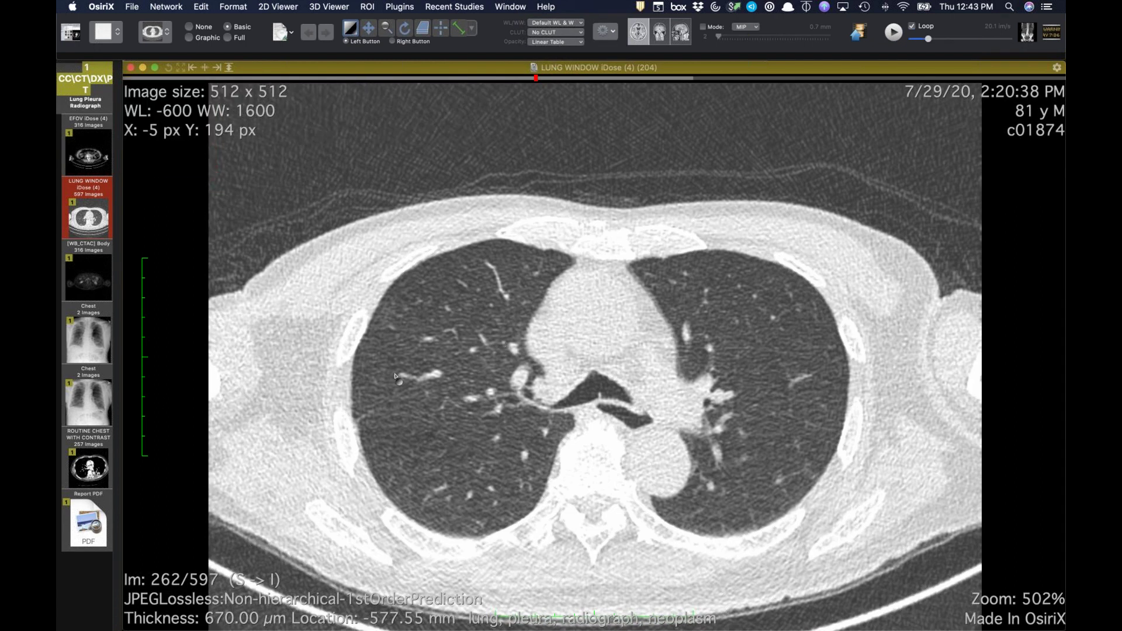
{"action": "scroll", "coordinate": [418, 343], "scroll_direction": "up", "scroll_amount": 4}
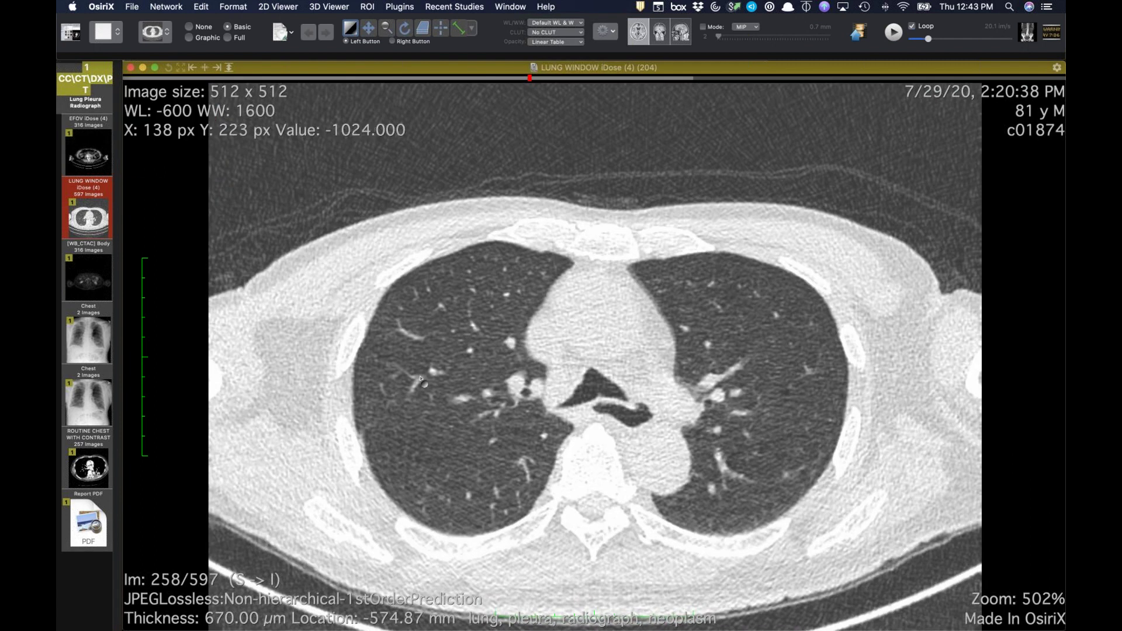
{"action": "scroll", "coordinate": [420, 379], "scroll_direction": "up", "scroll_amount": 8}
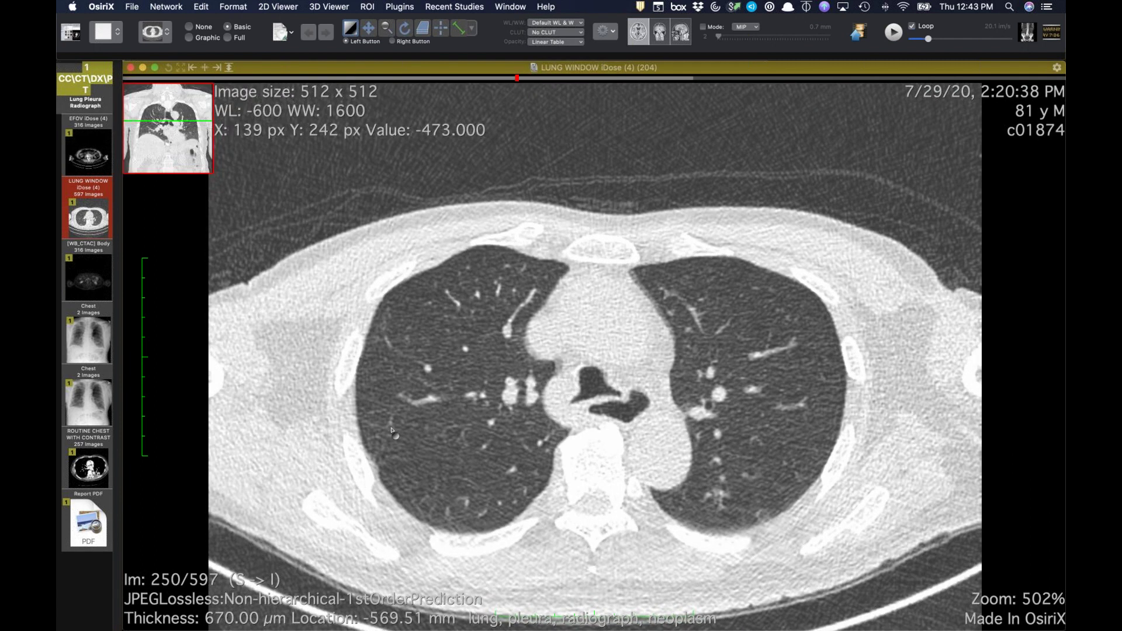
Examine the posterior right lung and right hilum on the LUNG WINDOW slices around images 290 to 292
{"action": "scroll", "coordinate": [436, 427], "scroll_direction": "down", "scroll_amount": 13}
{"action": "scroll", "coordinate": [436, 427], "scroll_direction": "down", "scroll_amount": 20}
{"action": "scroll", "coordinate": [436, 427], "scroll_direction": "down", "scroll_amount": 1}
{"action": "scroll", "coordinate": [436, 426], "scroll_direction": "up", "scroll_amount": 1}
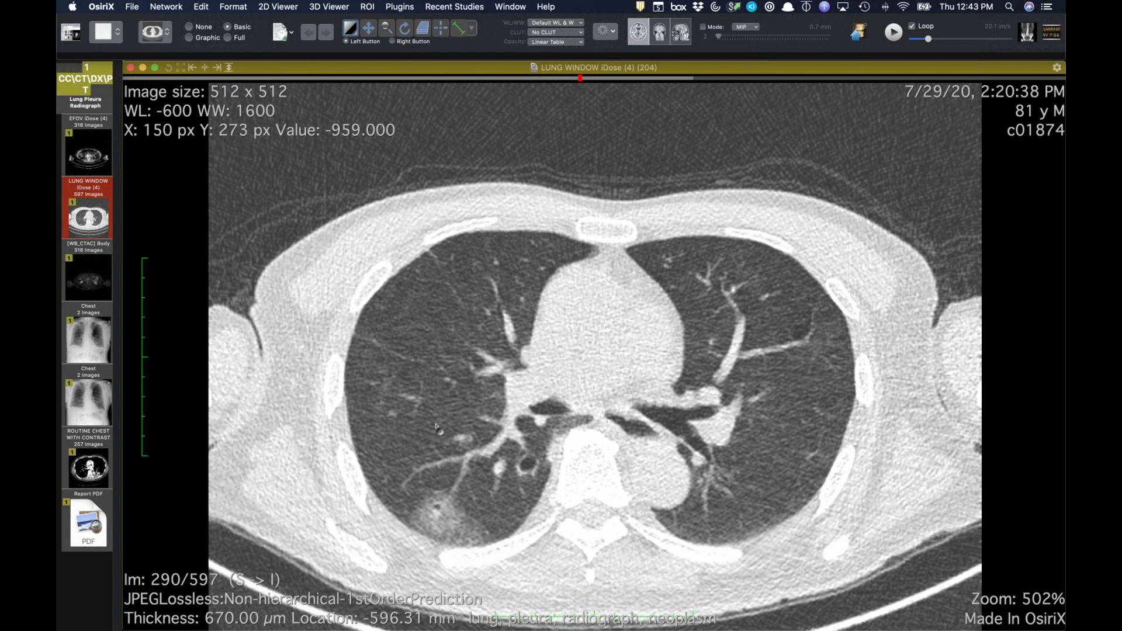
{"action": "scroll", "coordinate": [506, 379], "scroll_direction": "down", "scroll_amount": 5}
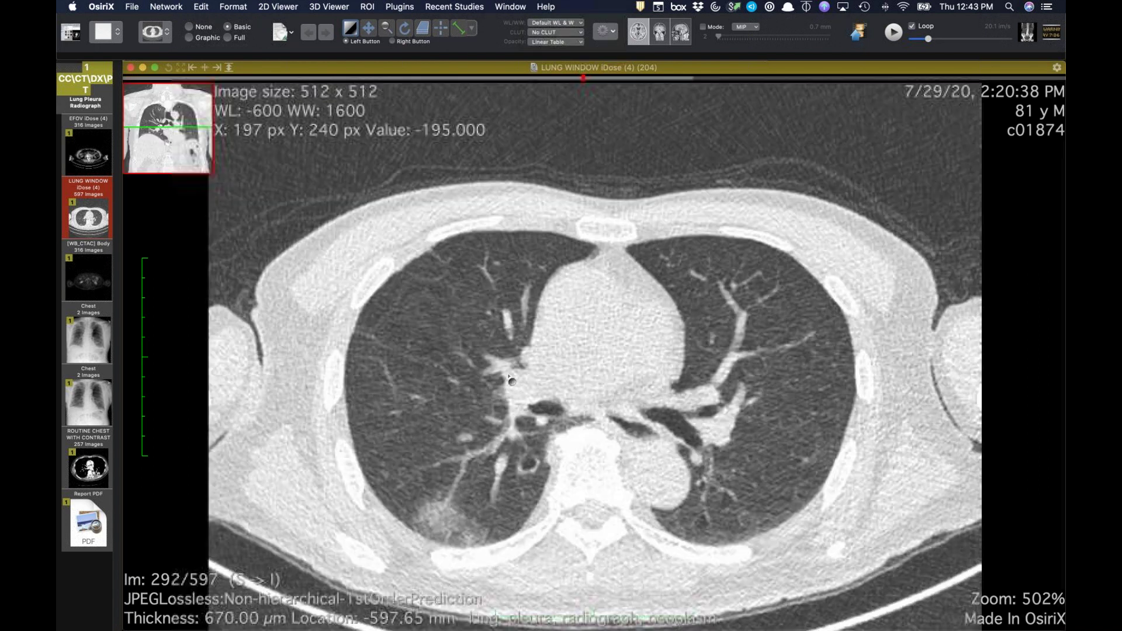
{"action": "scroll", "coordinate": [209, 354], "scroll_direction": "up", "scroll_amount": 10}
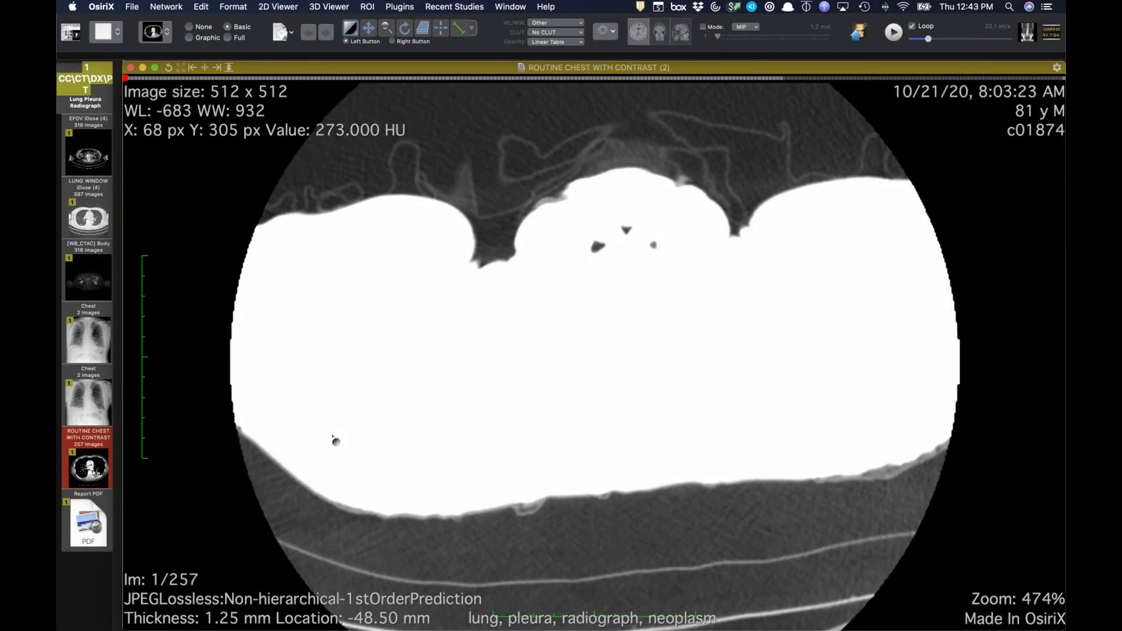
Return to the ROUTINE CHEST WITH CONTRAST series from 10/21/20 and examine both lungs down to about image 120
{"action": "scroll", "coordinate": [316, 439], "scroll_direction": "down", "scroll_amount": 20}
{"action": "scroll", "coordinate": [333, 438], "scroll_direction": "down", "scroll_amount": 15}
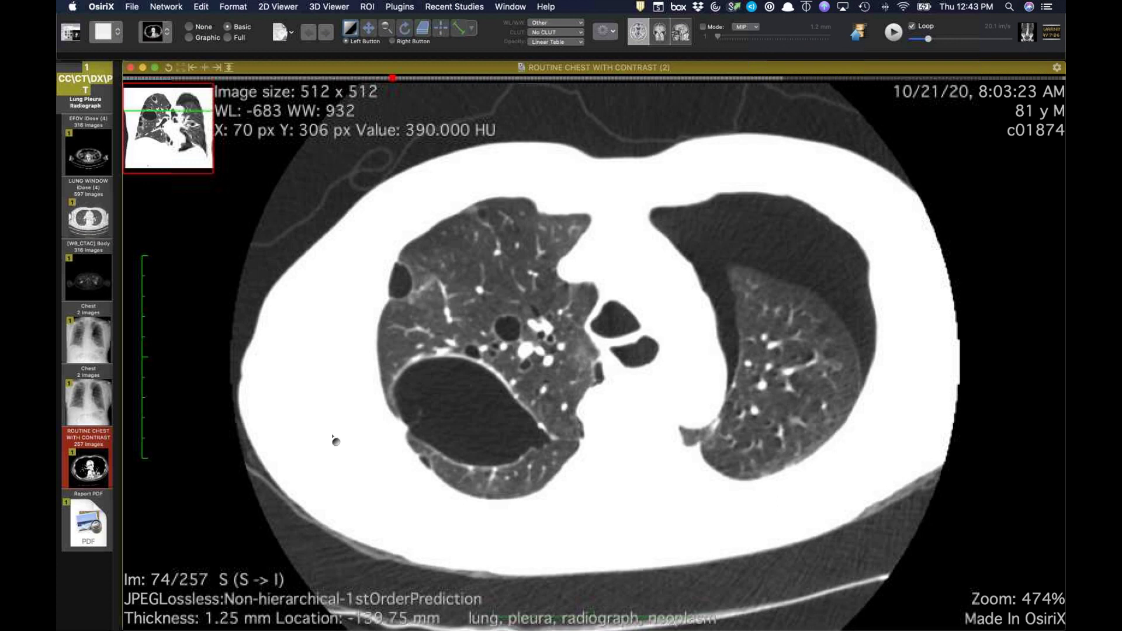
{"action": "scroll", "coordinate": [335, 440], "scroll_direction": "down", "scroll_amount": 15}
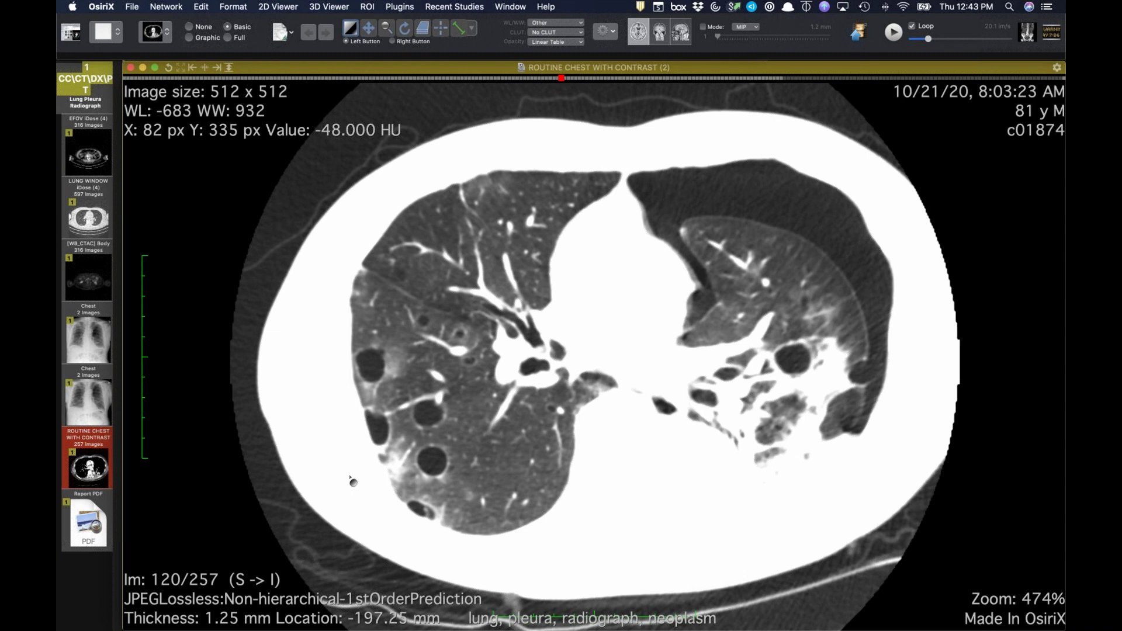
{"action": "scroll", "coordinate": [353, 482], "scroll_direction": "down", "scroll_amount": 2}
{"action": "scroll", "coordinate": [379, 467], "scroll_direction": "up", "scroll_amount": 12}
{"action": "scroll", "coordinate": [420, 444], "scroll_direction": "down", "scroll_amount": 5}
{"action": "scroll", "coordinate": [441, 427], "scroll_direction": "up", "scroll_amount": 2}
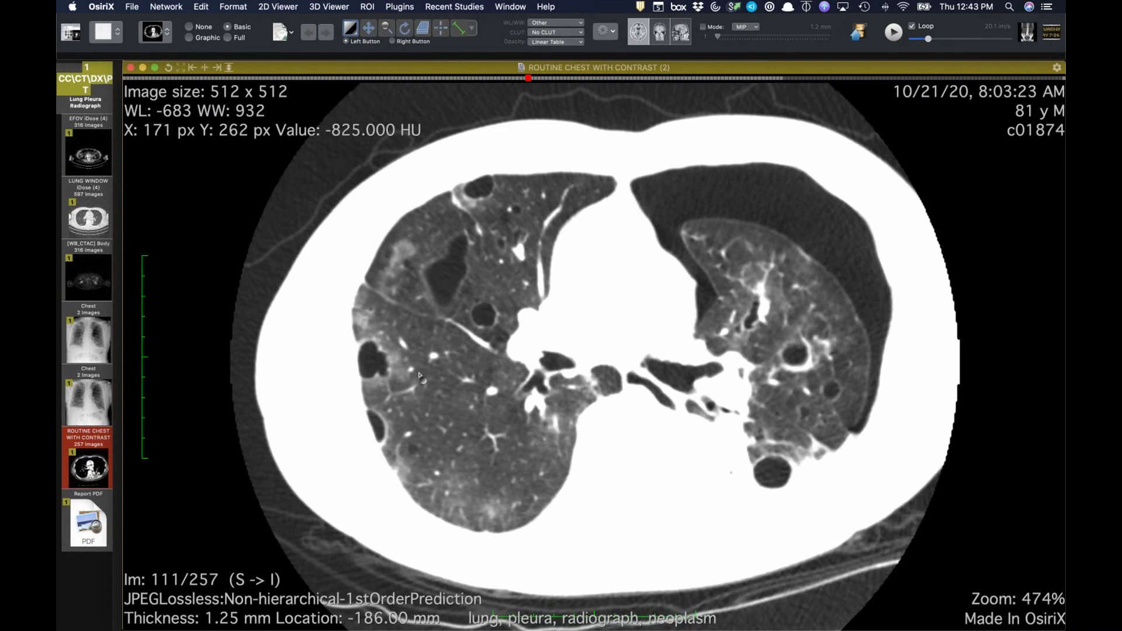
Examine both lungs on the contrast CT downward from image 111 to about image 154
{"action": "scroll", "coordinate": [444, 381], "scroll_direction": "down", "scroll_amount": 5}
{"action": "scroll", "coordinate": [486, 389], "scroll_direction": "up", "scroll_amount": 1}
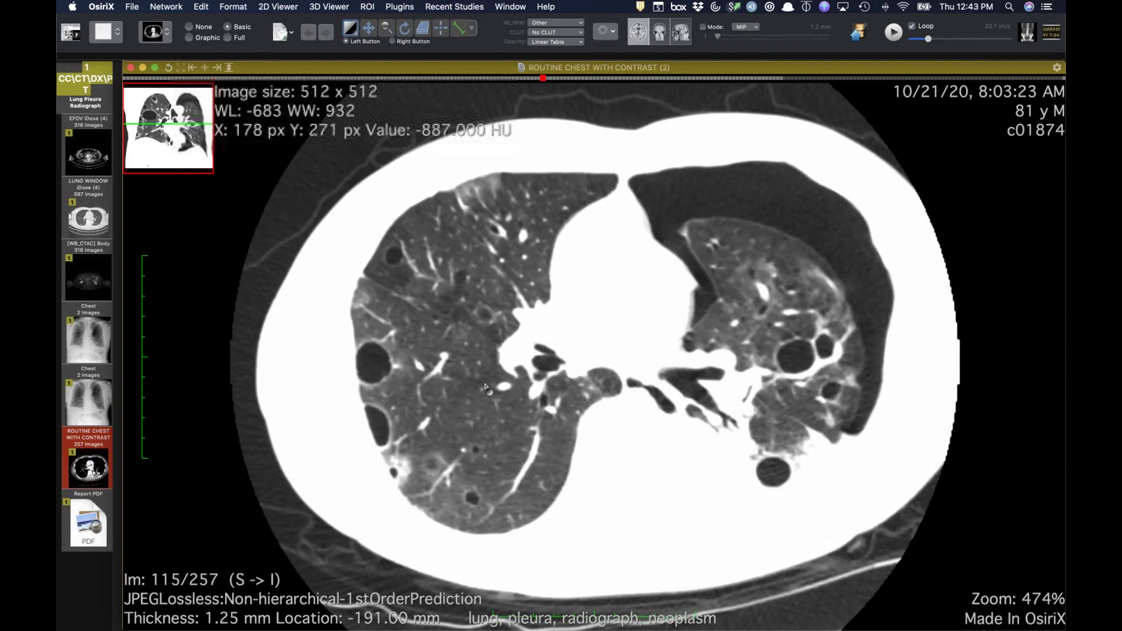
{"action": "scroll", "coordinate": [444, 351], "scroll_direction": "up", "scroll_amount": 2}
{"action": "scroll", "coordinate": [479, 479], "scroll_direction": "down", "scroll_amount": 19}
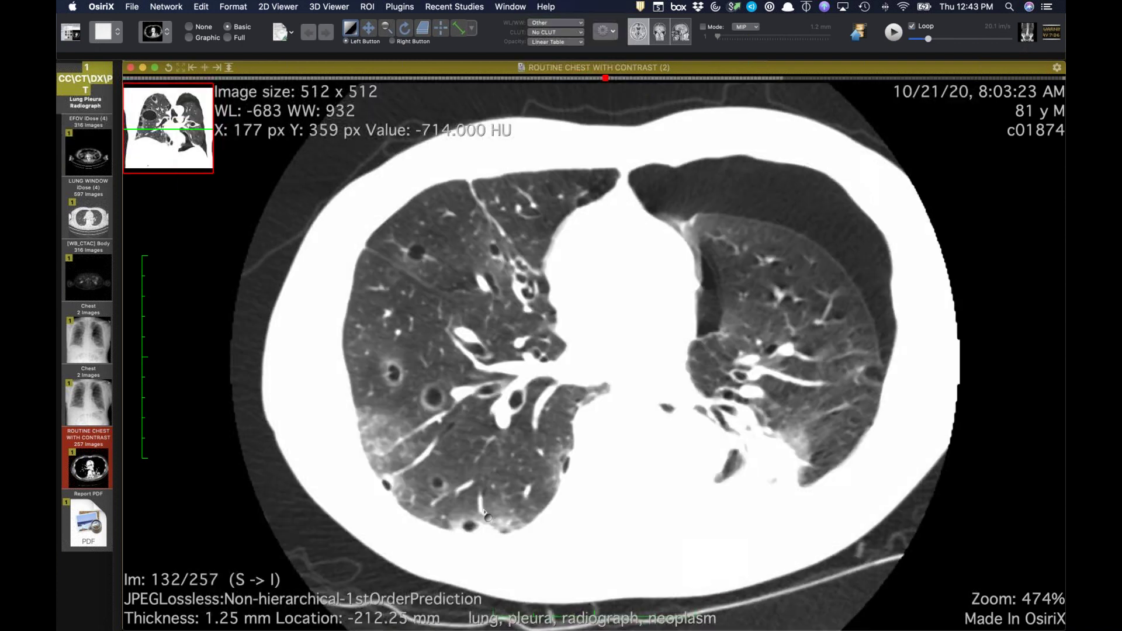
{"action": "scroll", "coordinate": [485, 514], "scroll_direction": "down", "scroll_amount": 15}
{"action": "scroll", "coordinate": [483, 500], "scroll_direction": "up", "scroll_amount": 4}
{"action": "scroll", "coordinate": [480, 486], "scroll_direction": "down", "scroll_amount": 1}
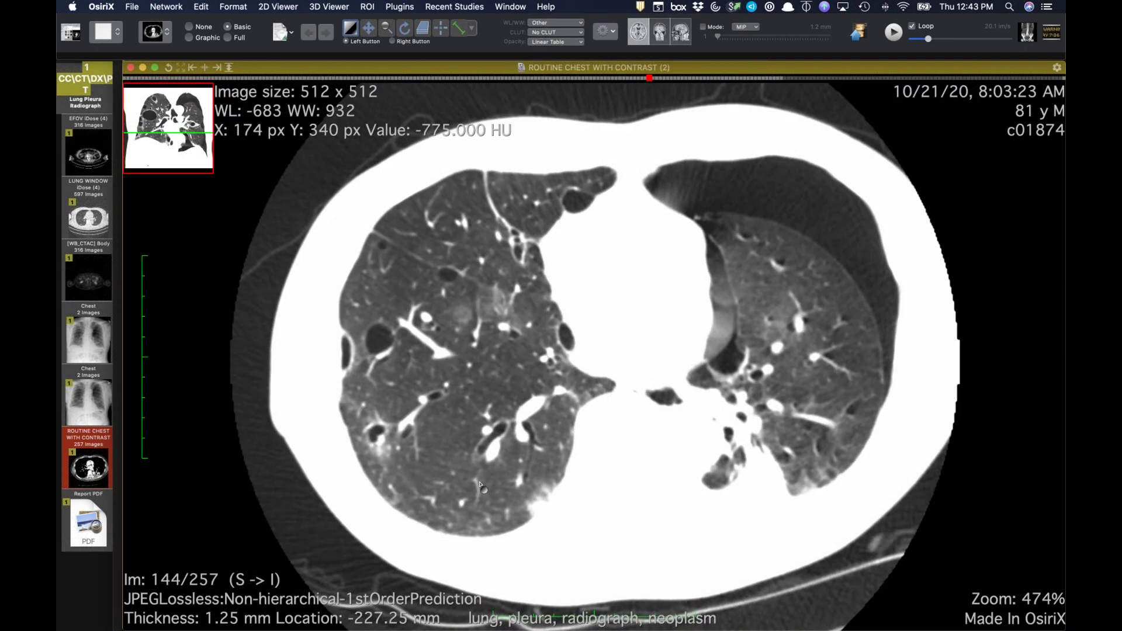
{"action": "scroll", "coordinate": [465, 450], "scroll_direction": "up", "scroll_amount": 1}
{"action": "scroll", "coordinate": [451, 416], "scroll_direction": "down", "scroll_amount": 17}
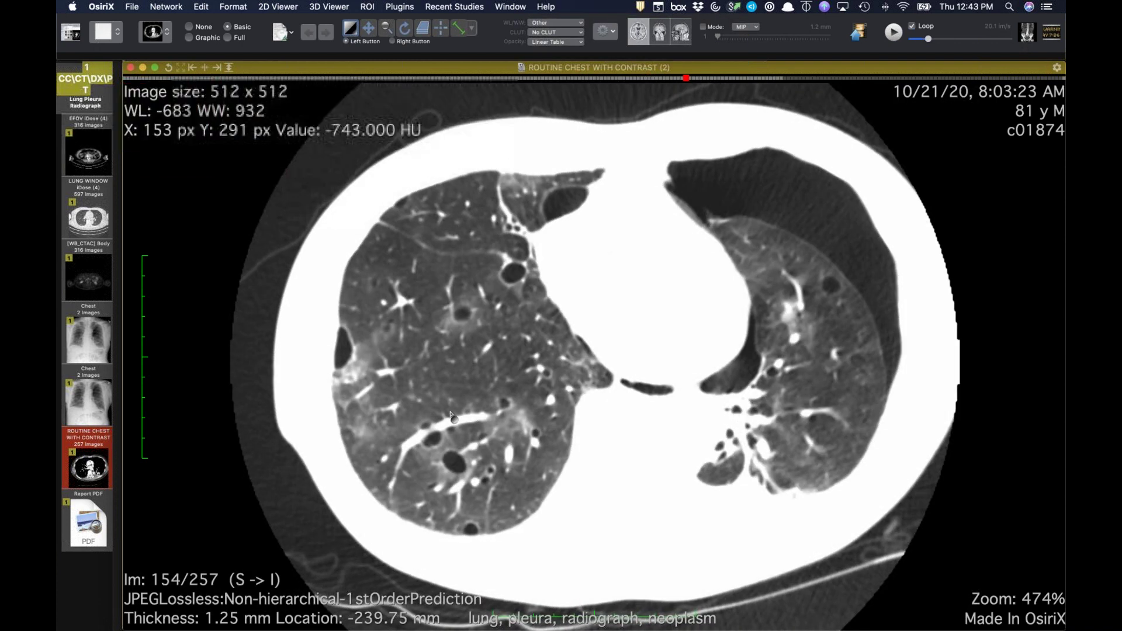
Examine the right lower lung around the diaphragm dome on the contrast CT, about images 159 to 165
{"action": "scroll", "coordinate": [451, 416], "scroll_direction": "down", "scroll_amount": 1}
{"action": "scroll", "coordinate": [451, 426], "scroll_direction": "up", "scroll_amount": 2}
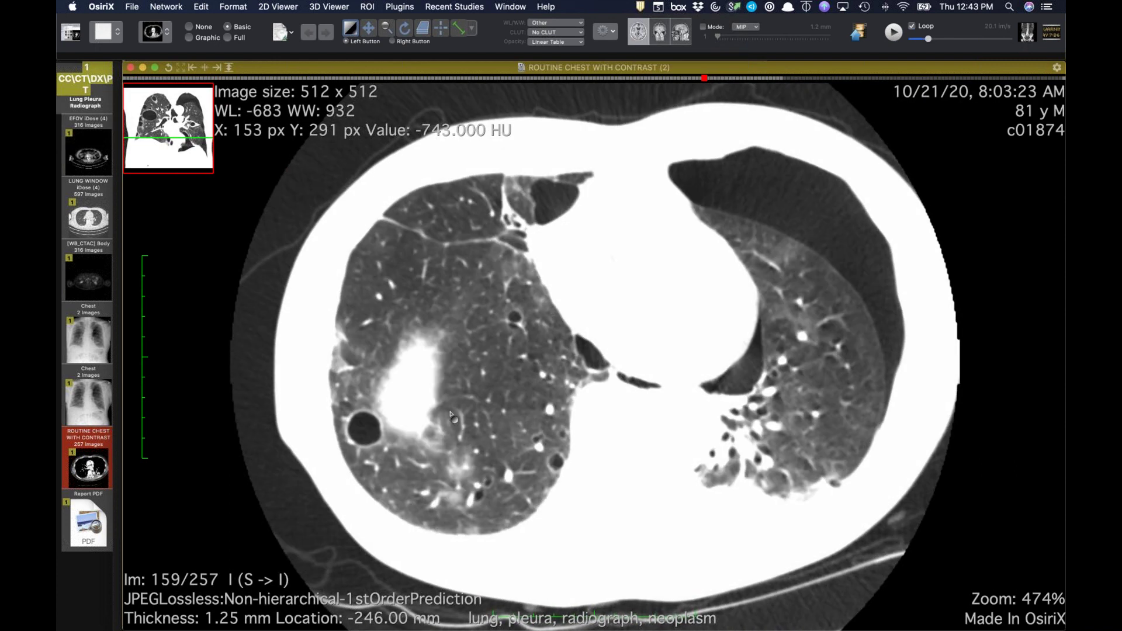
{"action": "scroll", "coordinate": [453, 455], "scroll_direction": "down", "scroll_amount": 4}
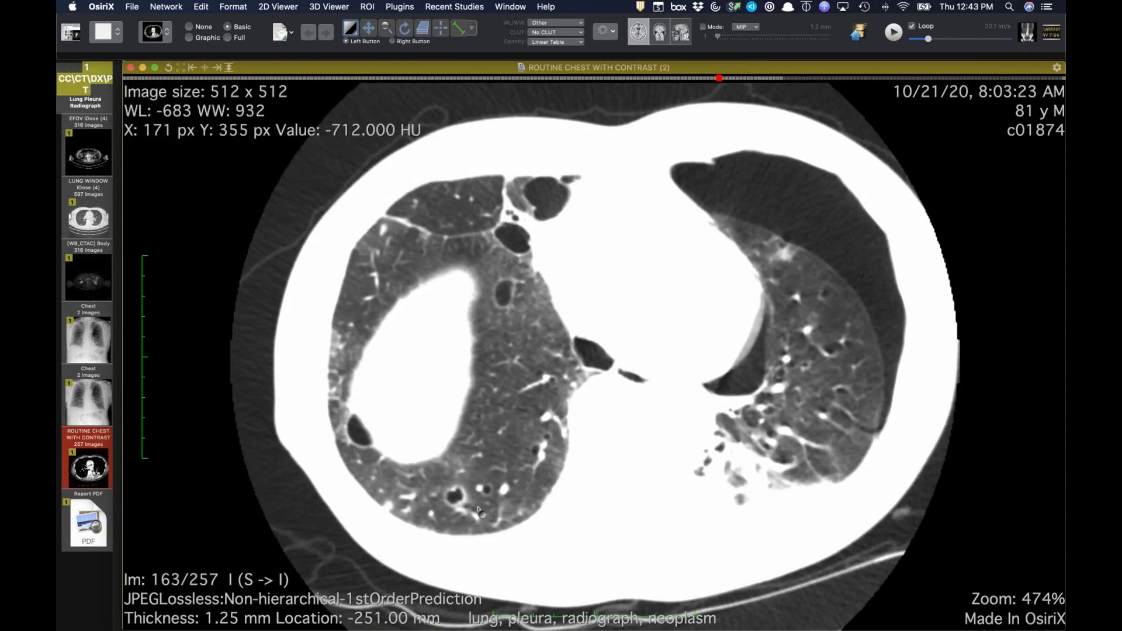
{"action": "scroll", "coordinate": [477, 511], "scroll_direction": "up", "scroll_amount": 3}
{"action": "scroll", "coordinate": [478, 510], "scroll_direction": "down", "scroll_amount": 1}
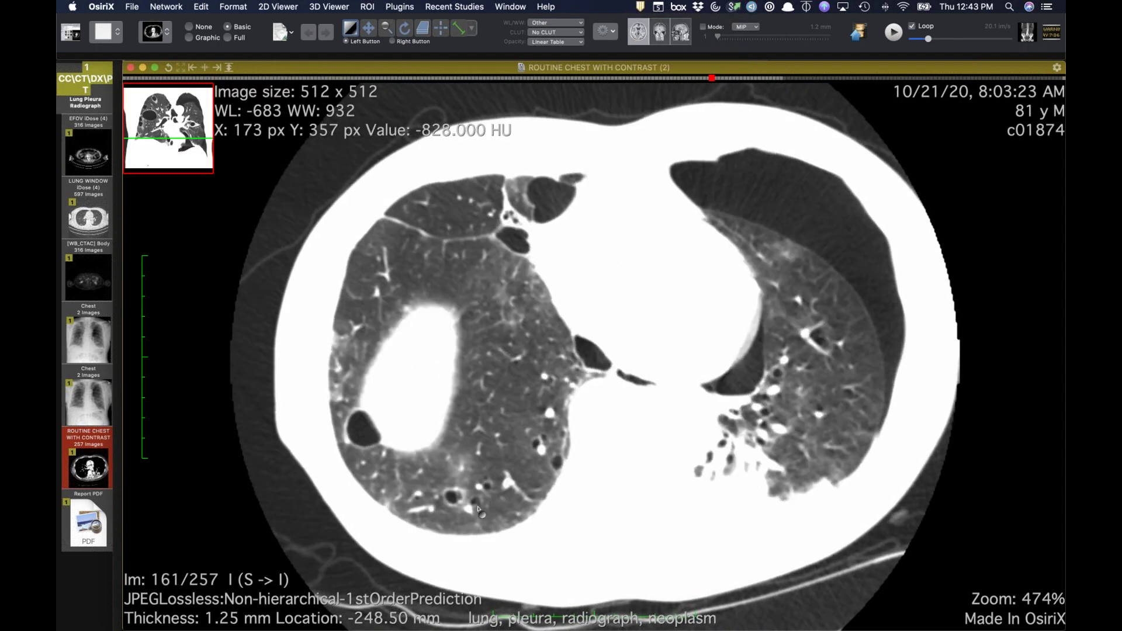
{"action": "scroll", "coordinate": [478, 510], "scroll_direction": "down", "scroll_amount": 5}
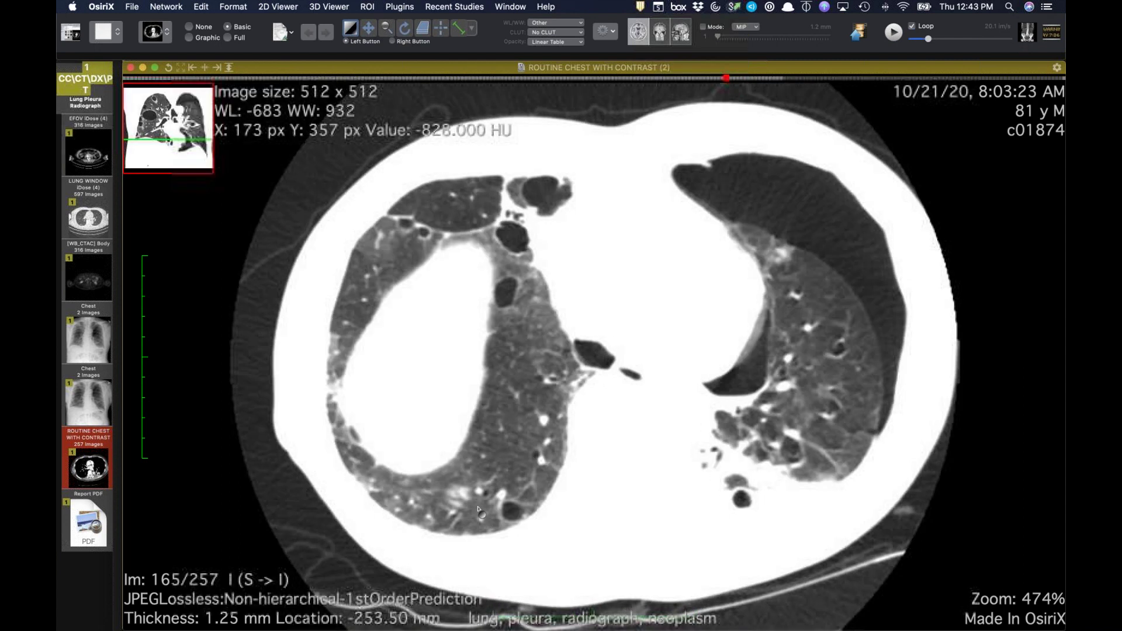
Recheck the right lower lung on the contrast CT from about image 149 down to image 160
{"action": "scroll", "coordinate": [478, 510], "scroll_direction": "up", "scroll_amount": 7}
{"action": "scroll", "coordinate": [478, 510], "scroll_direction": "up", "scroll_amount": 9}
{"action": "scroll", "coordinate": [478, 510], "scroll_direction": "down", "scroll_amount": 1}
{"action": "scroll", "coordinate": [478, 510], "scroll_direction": "up", "scroll_amount": 1}
{"action": "scroll", "coordinate": [478, 510], "scroll_direction": "up", "scroll_amount": 1}
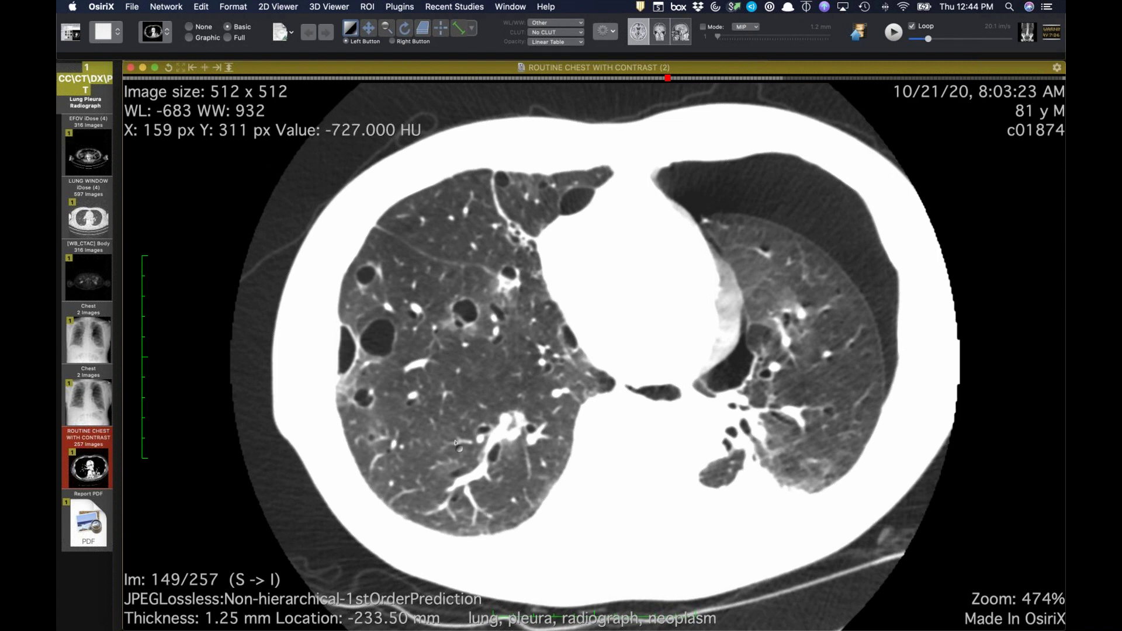
{"action": "scroll", "coordinate": [455, 443], "scroll_direction": "up", "scroll_amount": 3}
{"action": "scroll", "coordinate": [455, 443], "scroll_direction": "down", "scroll_amount": 4}
{"action": "scroll", "coordinate": [455, 443], "scroll_direction": "down", "scroll_amount": 8}
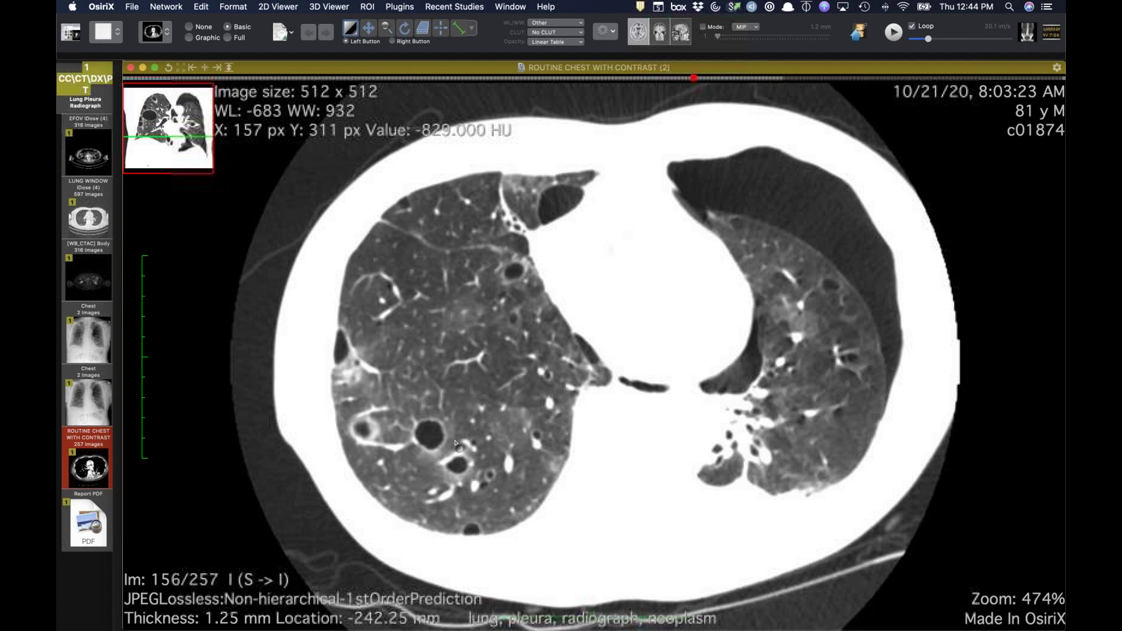
{"action": "scroll", "coordinate": [555, 469], "scroll_direction": "up", "scroll_amount": 1}
{"action": "scroll", "coordinate": [555, 470], "scroll_direction": "down", "scroll_amount": 1}
{"action": "scroll", "coordinate": [555, 469], "scroll_direction": "down", "scroll_amount": 3}
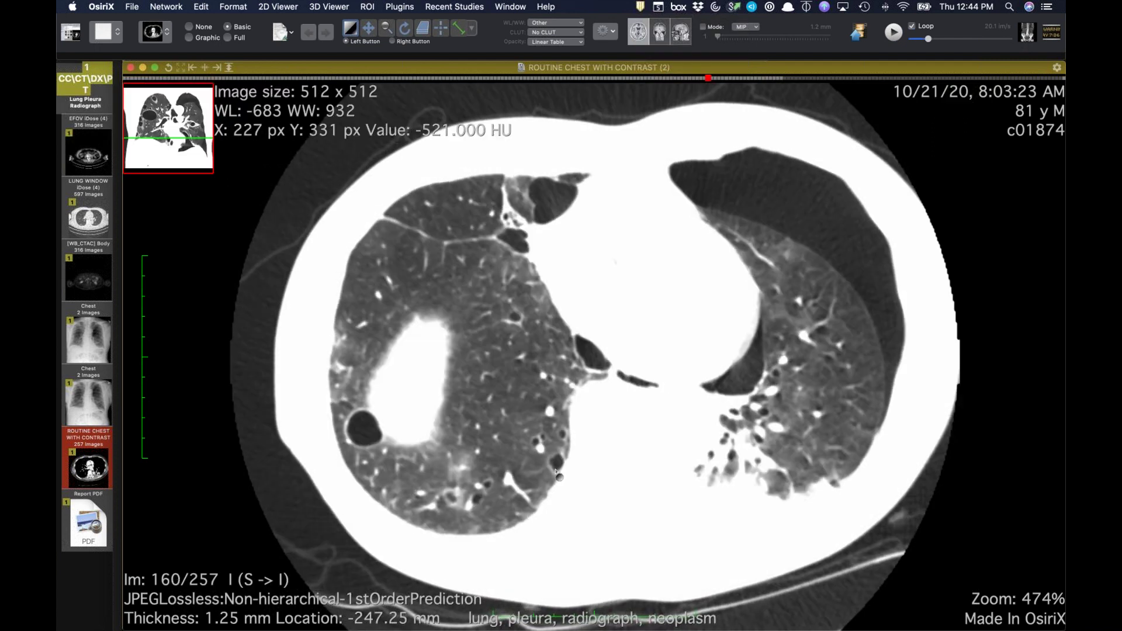
Compare adjacent contrast CT slices of the posterior and medial right lung base, about images 158 to 162
{"action": "scroll", "coordinate": [545, 493], "scroll_direction": "up", "scroll_amount": 1}
{"action": "scroll", "coordinate": [544, 493], "scroll_direction": "up", "scroll_amount": 2}
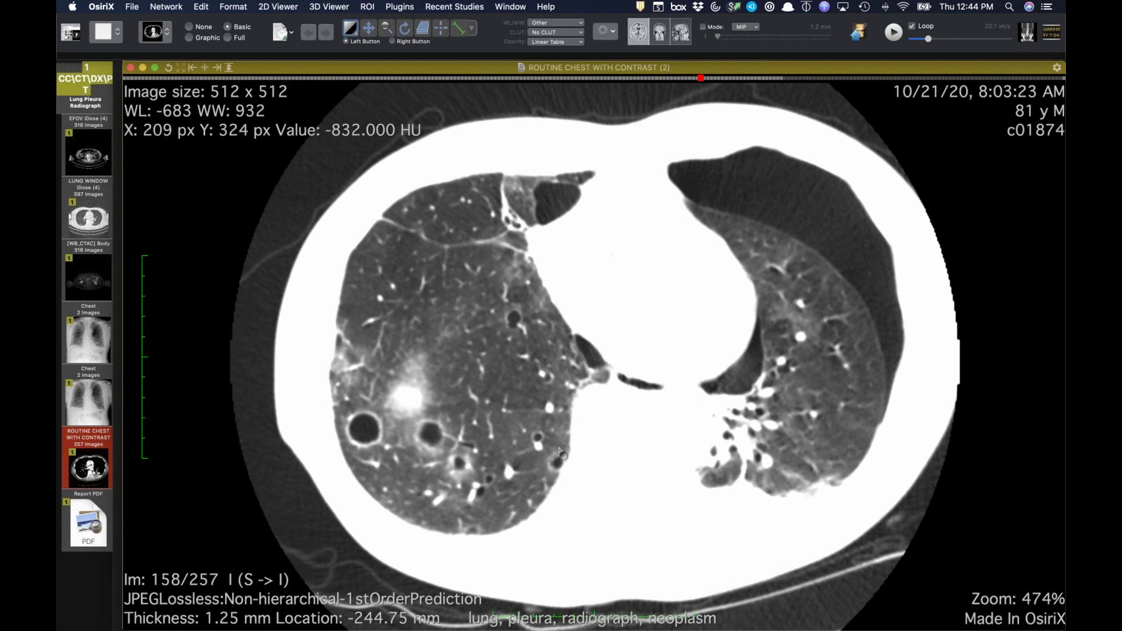
{"action": "scroll", "coordinate": [544, 497], "scroll_direction": "down", "scroll_amount": 2}
{"action": "scroll", "coordinate": [547, 463], "scroll_direction": "up", "scroll_amount": 1}
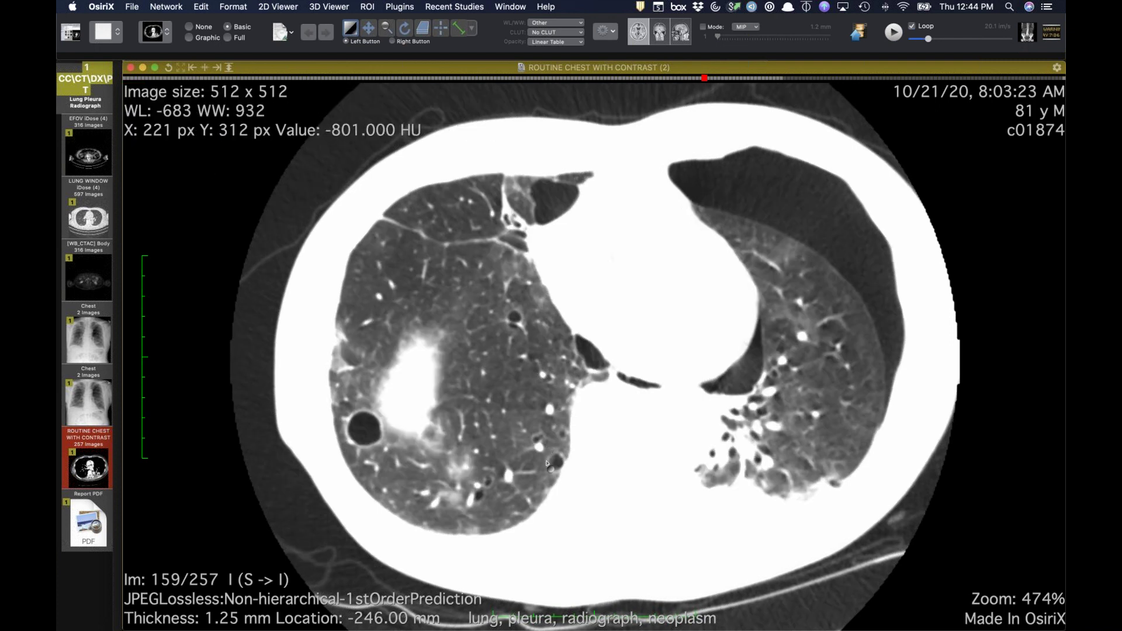
{"action": "scroll", "coordinate": [552, 468], "scroll_direction": "up", "scroll_amount": 2}
{"action": "scroll", "coordinate": [479, 465], "scroll_direction": "down", "scroll_amount": 2}
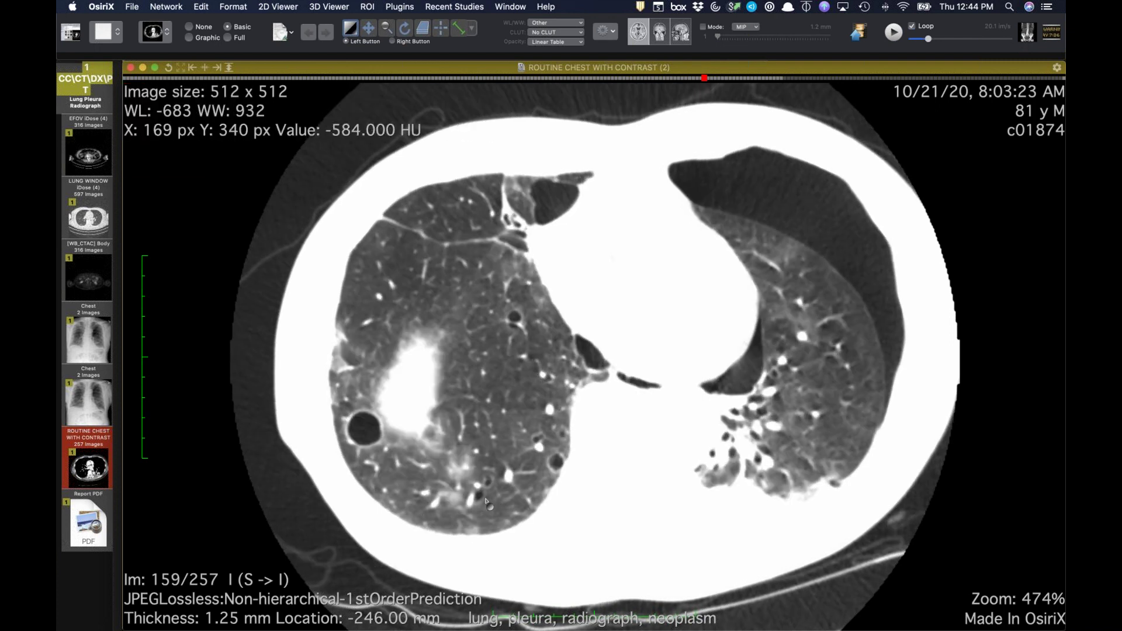
{"action": "scroll", "coordinate": [487, 503], "scroll_direction": "down", "scroll_amount": 4}
{"action": "scroll", "coordinate": [487, 503], "scroll_direction": "down", "scroll_amount": 1}
{"action": "scroll", "coordinate": [486, 503], "scroll_direction": "up", "scroll_amount": 3}
{"action": "scroll", "coordinate": [484, 502], "scroll_direction": "down", "scroll_amount": 2}
{"action": "scroll", "coordinate": [482, 502], "scroll_direction": "up", "scroll_amount": 1}
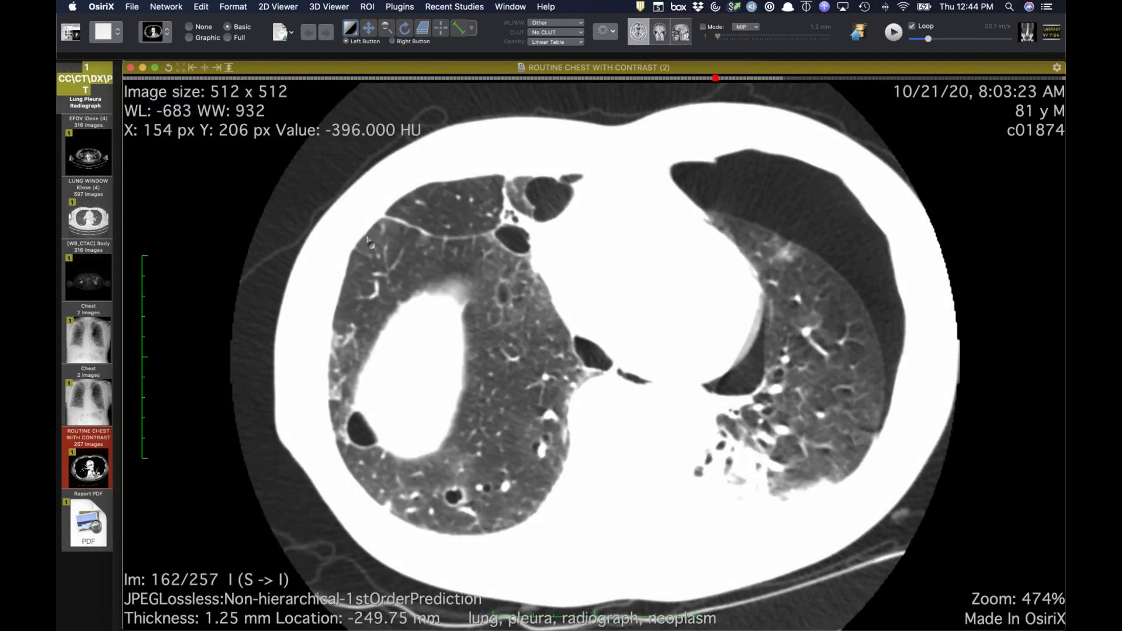
Reopen the LUNG WINDOW iDose (4) series from 7/29/20 and examine the lungs down to about image 301
{"action": "left_click", "coordinate": [85, 206]}
{"action": "scroll", "coordinate": [436, 372], "scroll_direction": "down", "scroll_amount": 10}
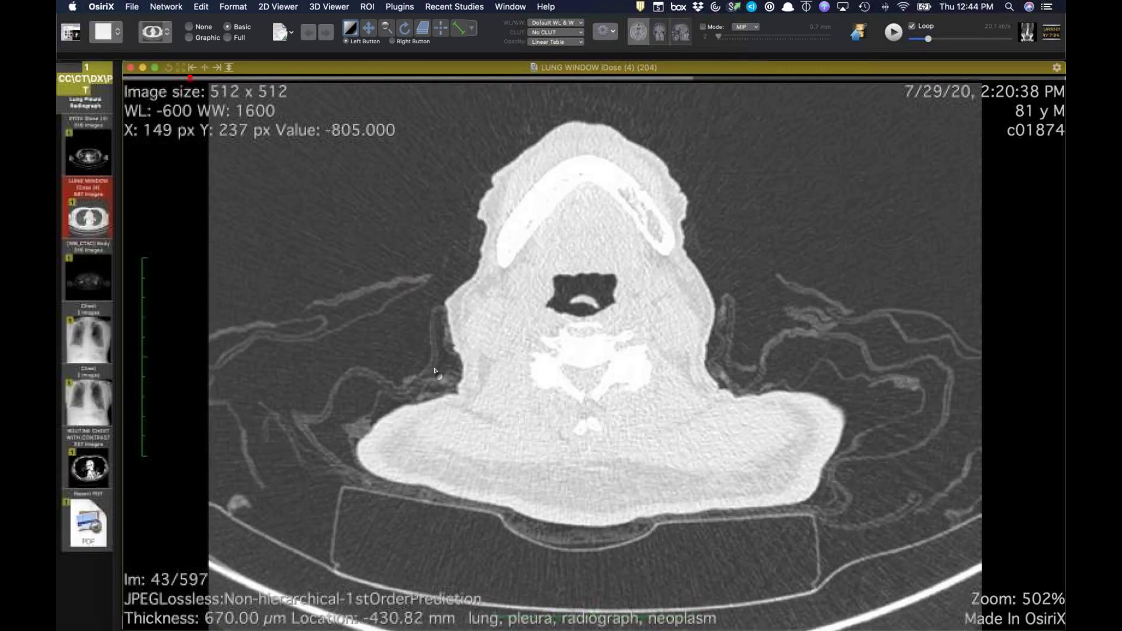
{"action": "scroll", "coordinate": [435, 372], "scroll_direction": "down", "scroll_amount": 20}
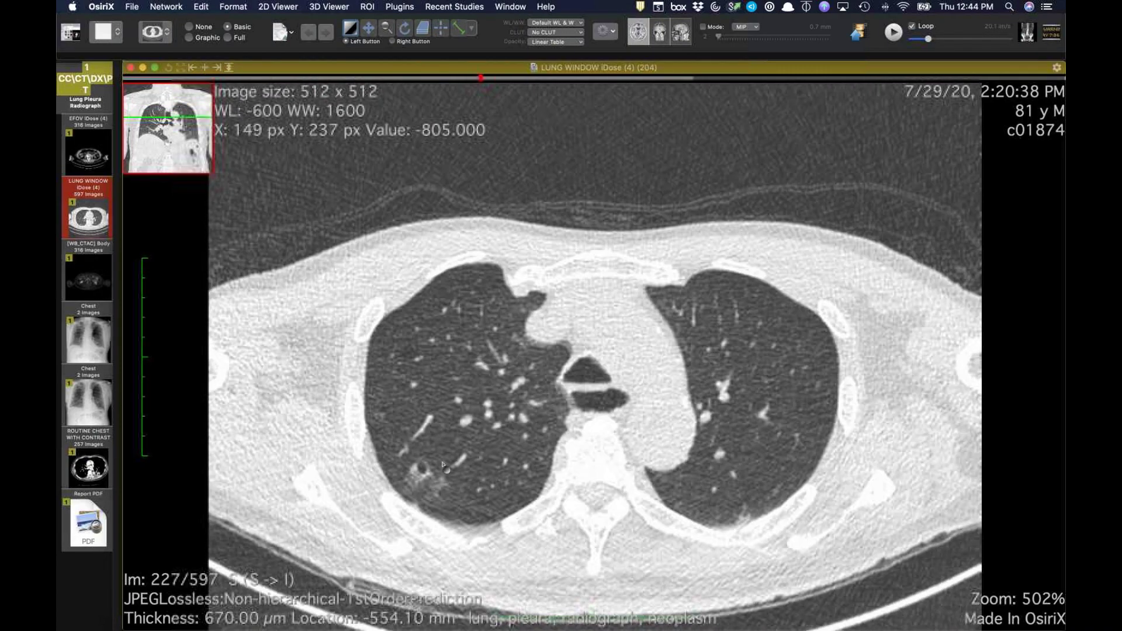
{"action": "scroll", "coordinate": [477, 512], "scroll_direction": "down", "scroll_amount": 6}
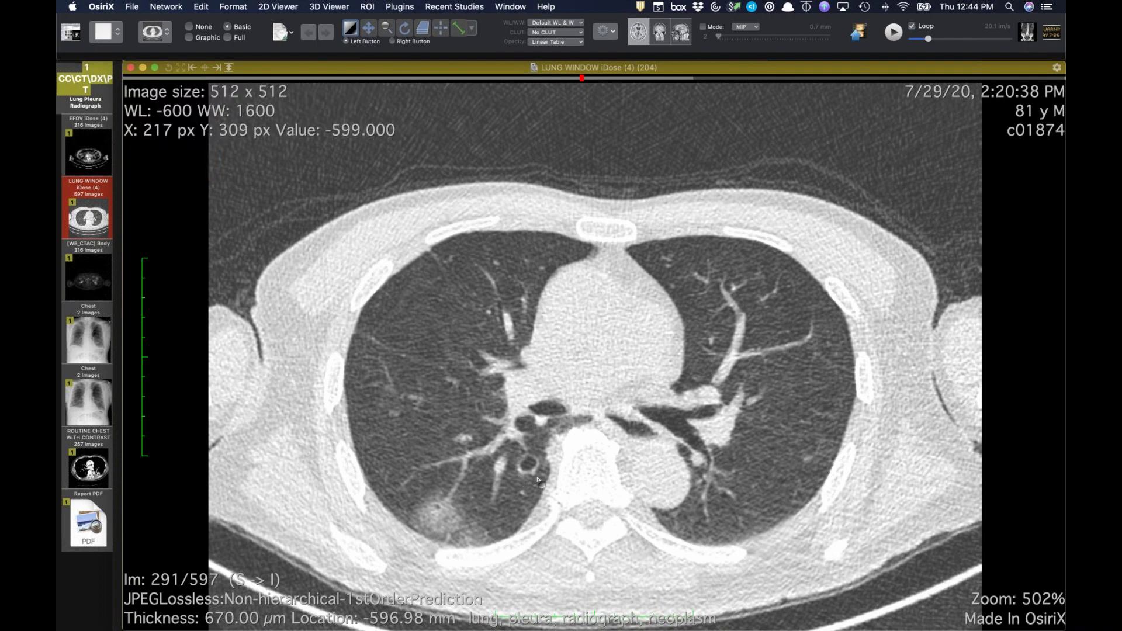
{"action": "scroll", "coordinate": [532, 479], "scroll_direction": "down", "scroll_amount": 2}
{"action": "scroll", "coordinate": [542, 504], "scroll_direction": "down", "scroll_amount": 6}
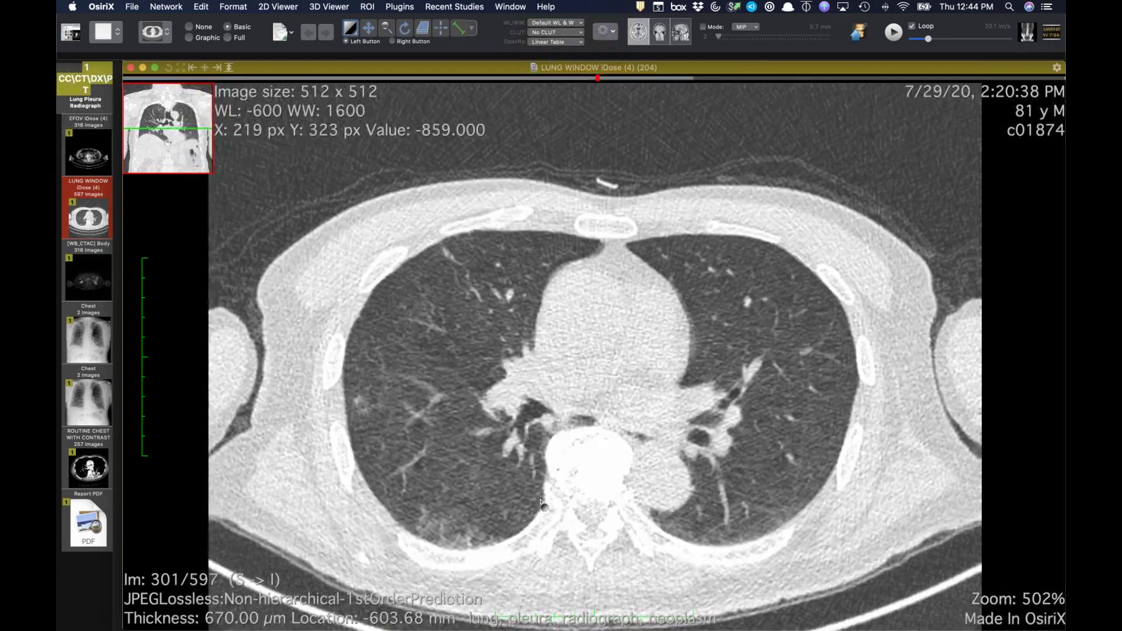
Examine both lung bases on the LUNG WINDOW slices to about image 364, plus the lungs back up to image 253
{"action": "scroll", "coordinate": [565, 517], "scroll_direction": "down", "scroll_amount": 20}
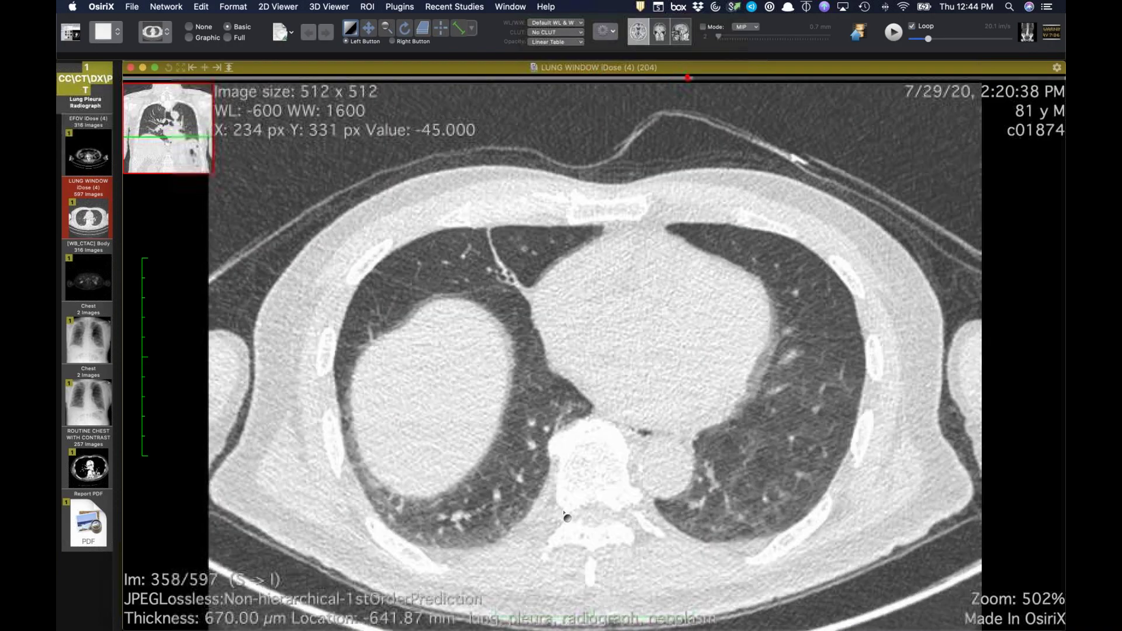
{"action": "scroll", "coordinate": [566, 516], "scroll_direction": "up", "scroll_amount": 10}
{"action": "scroll", "coordinate": [565, 516], "scroll_direction": "down", "scroll_amount": 2}
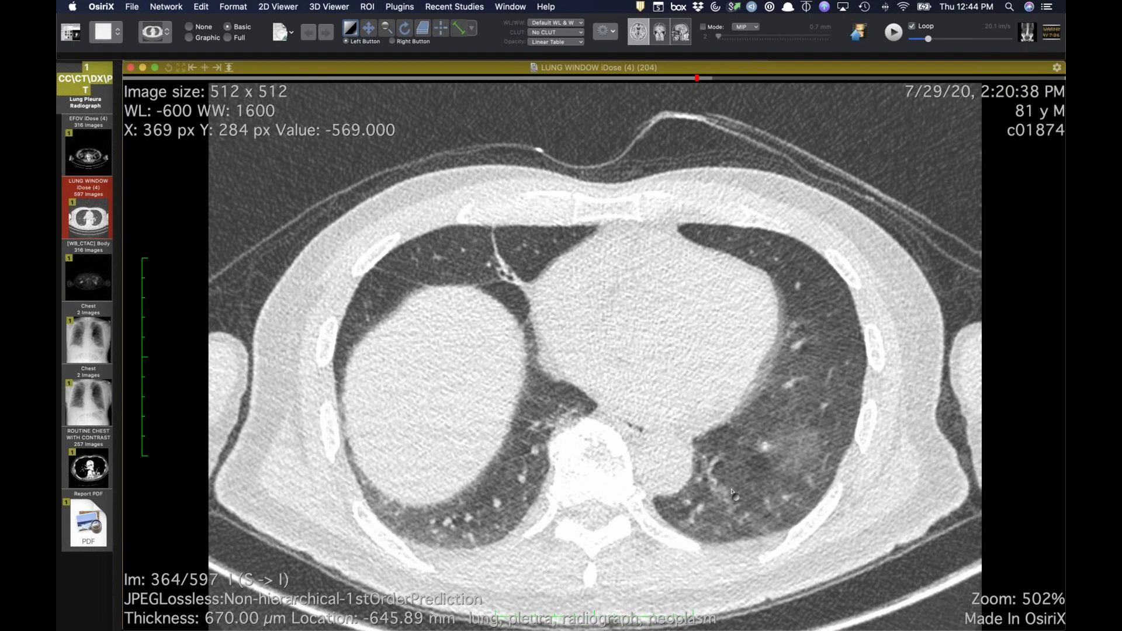
{"action": "scroll", "coordinate": [732, 492], "scroll_direction": "up", "scroll_amount": 20}
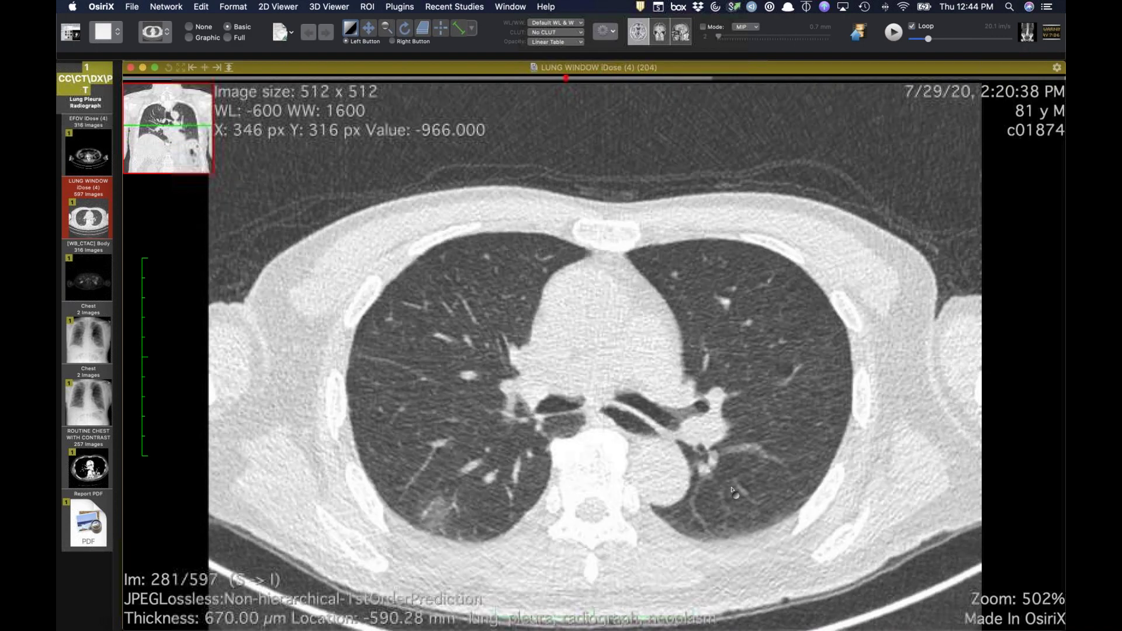
{"action": "scroll", "coordinate": [732, 492], "scroll_direction": "up", "scroll_amount": 8}
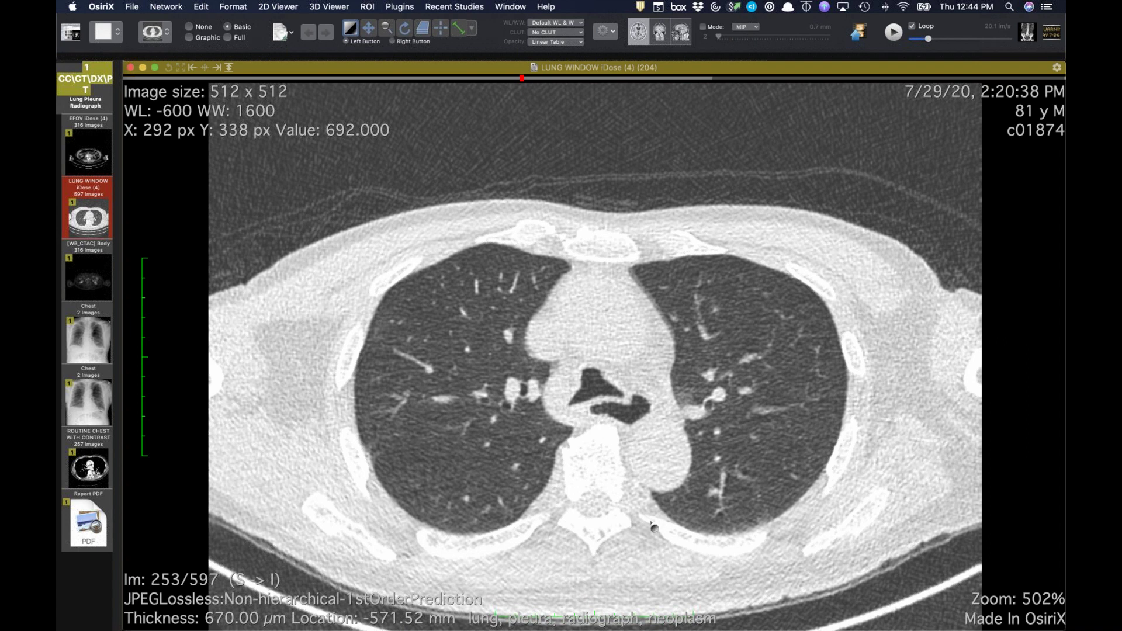
Close the current study and open the PA chest radiograph of the lung infection study dated 11/30/19
{"action": "key", "text": "super+w"}
{"action": "left_click", "coordinate": [364, 107], "text": "shift"}
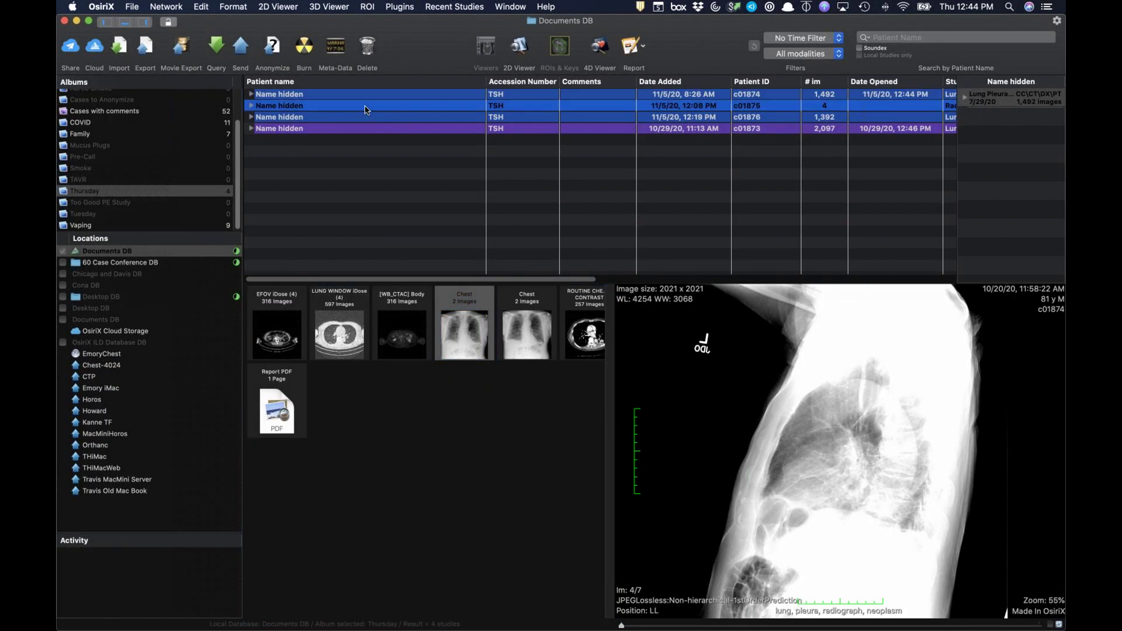
{"action": "key", "text": "shift+Down"}
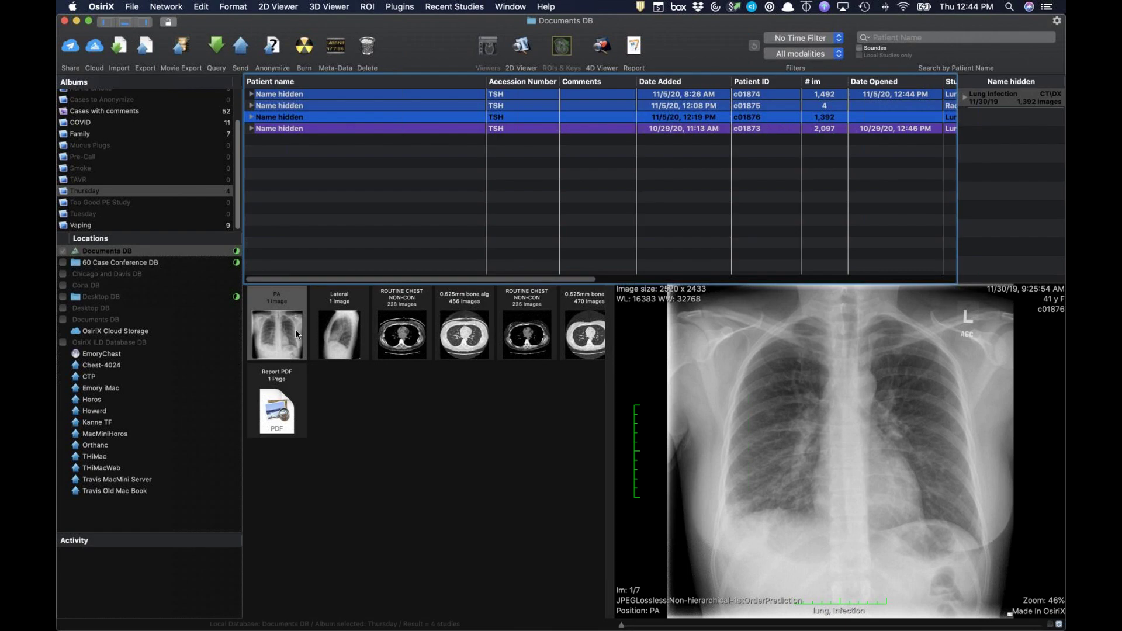
{"action": "double_click", "coordinate": [287, 335]}
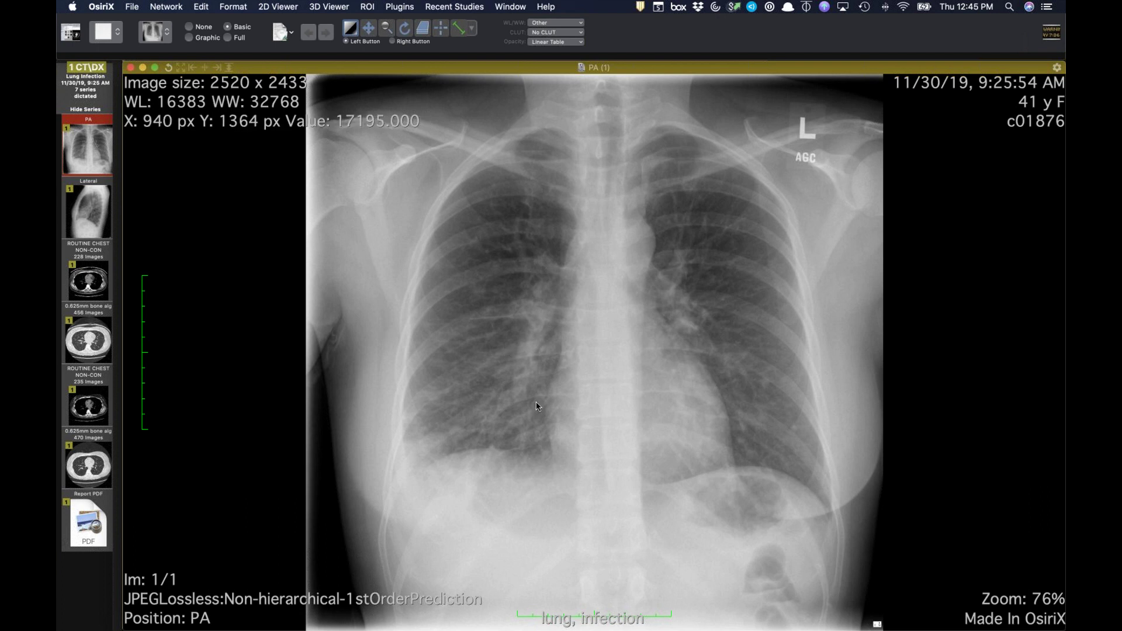
Enlarge the PA radiograph to 93% and window it to WL 15314, WW 23670
{"action": "key", "text": "z"}
{"action": "mouse_move", "coordinate": [535, 402]}
{"action": "left_mouse_down"}
{"action": "mouse_move", "coordinate": [536, 362]}
{"action": "mouse_move", "coordinate": [526, 390]}
{"action": "left_mouse_up"}
{"action": "key", "text": "m"}
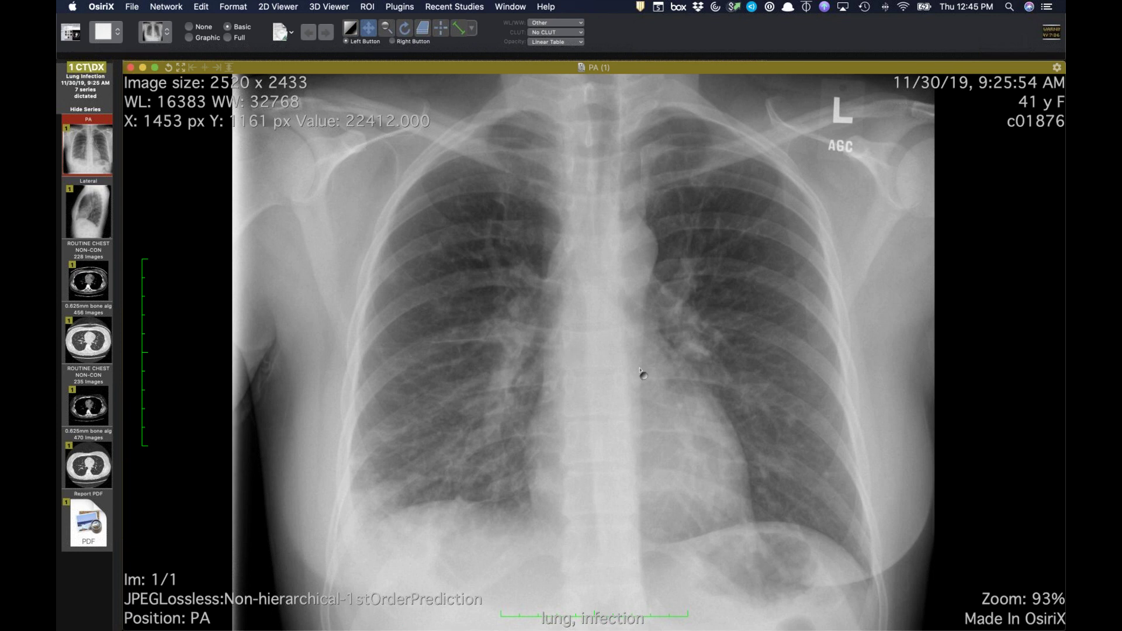
{"action": "left_click_drag", "start_coordinate": [639, 369], "coordinate": [628, 375]}
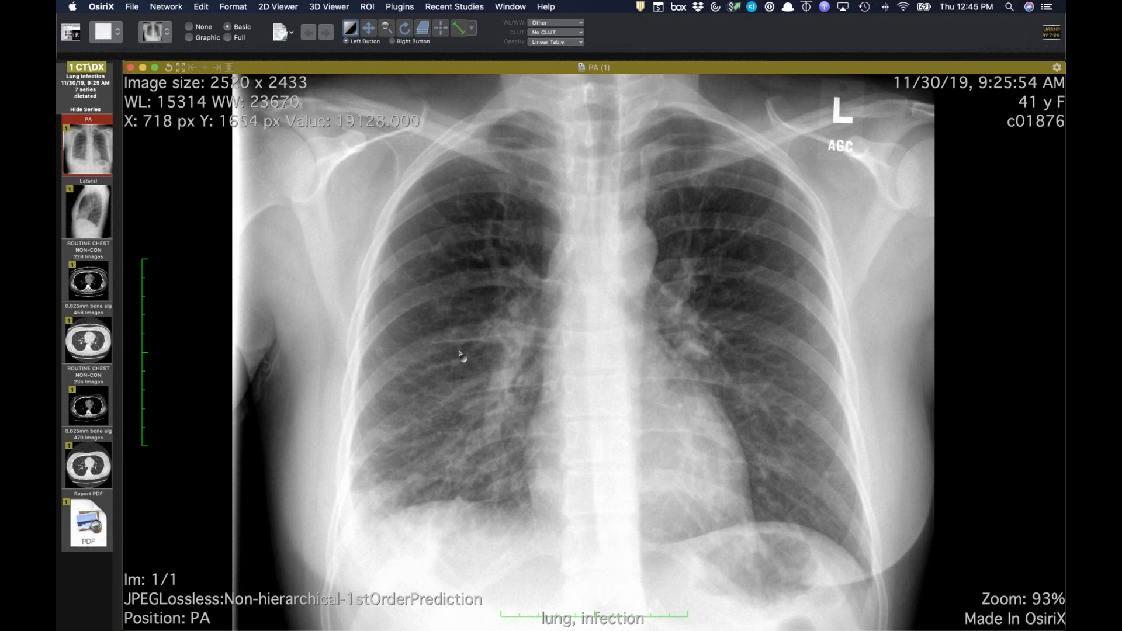
Open the 12/20/19 0.625mm bone alg series and examine the upper lungs down to about image 126
{"action": "left_click", "coordinate": [86, 343]}
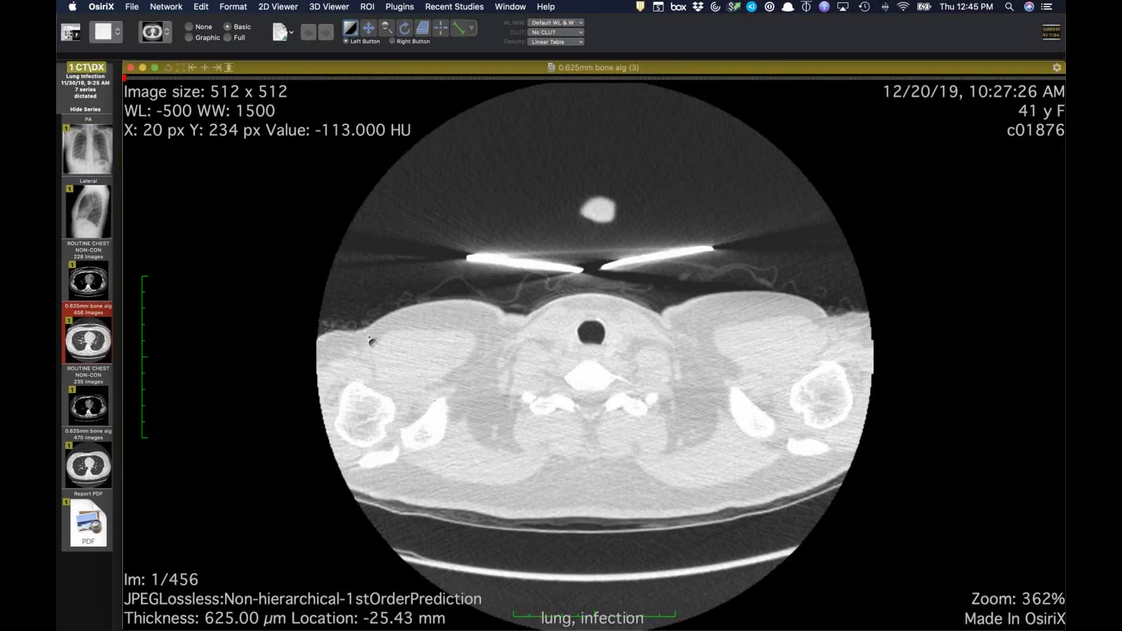
{"action": "scroll", "coordinate": [278, 336], "scroll_direction": "down", "scroll_amount": 5}
{"action": "scroll", "coordinate": [596, 242], "scroll_direction": "down", "scroll_amount": 15}
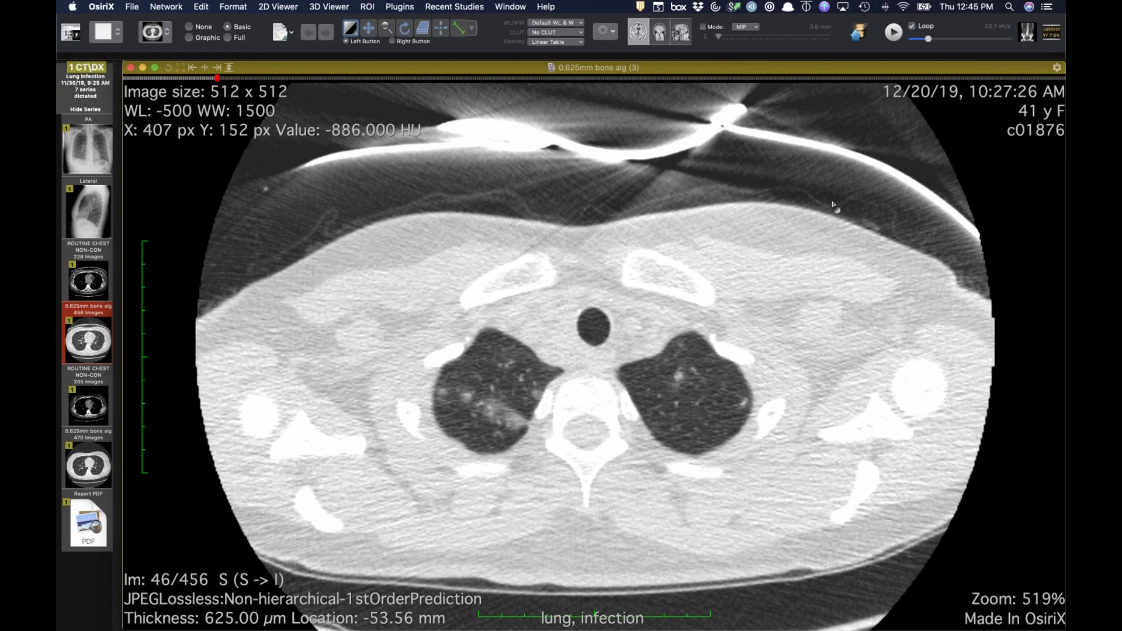
{"action": "scroll", "coordinate": [665, 301], "scroll_direction": "down", "scroll_amount": 12}
{"action": "scroll", "coordinate": [665, 301], "scroll_direction": "down", "scroll_amount": 12}
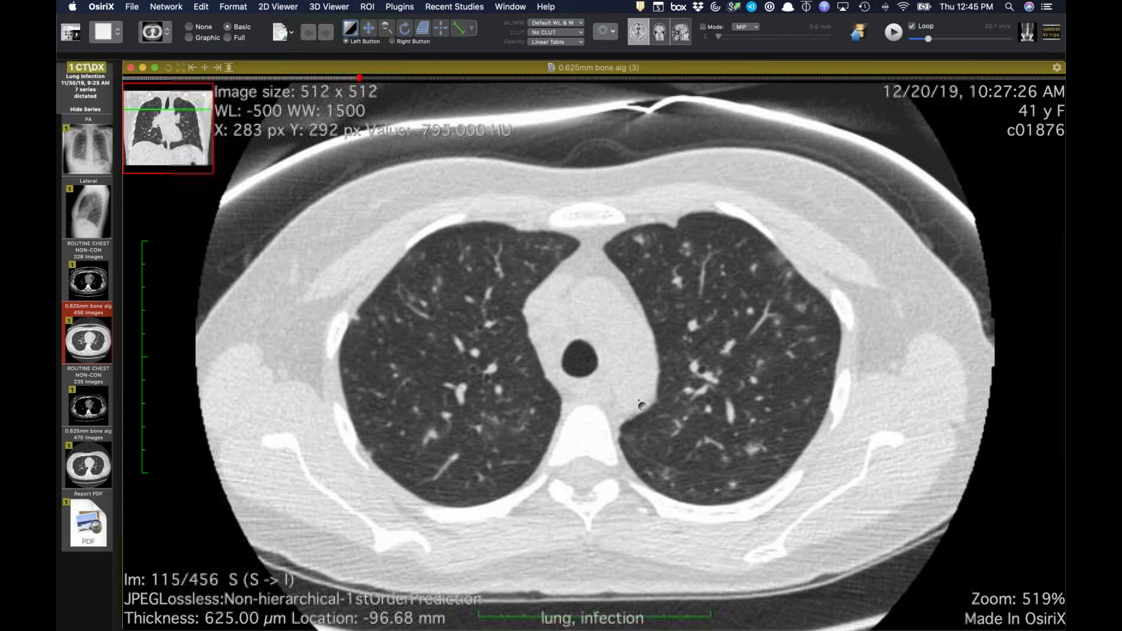
{"action": "scroll", "coordinate": [641, 403], "scroll_direction": "down", "scroll_amount": 6}
{"action": "scroll", "coordinate": [513, 370], "scroll_direction": "up", "scroll_amount": 2}
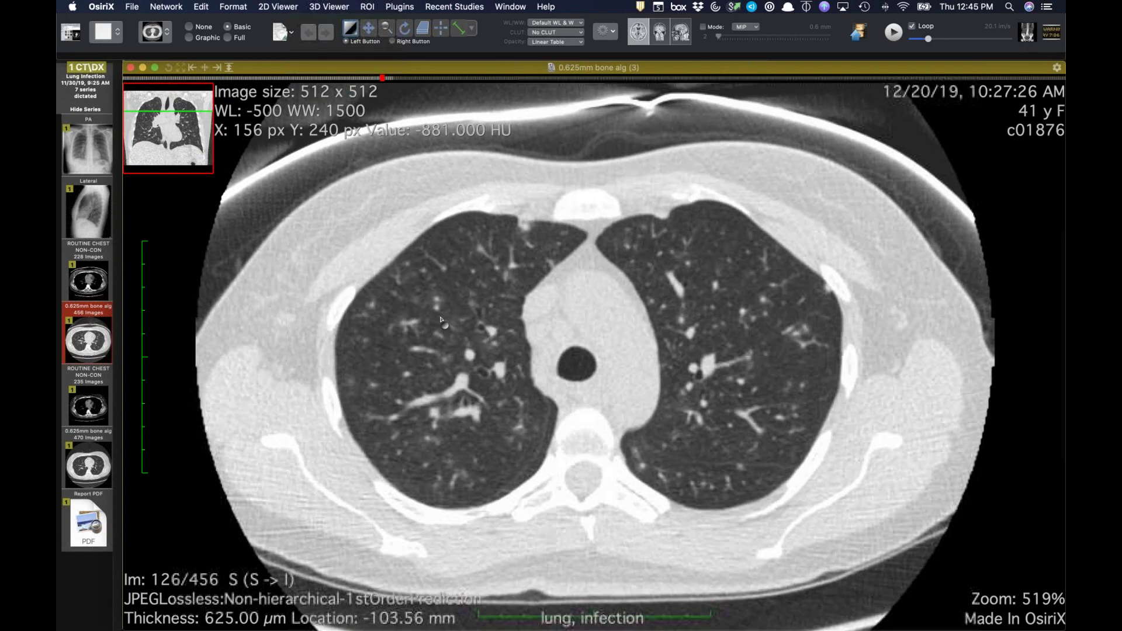
{"action": "scroll", "coordinate": [467, 321], "scroll_direction": "up", "scroll_amount": 1}
Examine the mid and lower lungs on the 12/20/19 CT down to about image 313
{"action": "scroll", "coordinate": [631, 453], "scroll_direction": "down", "scroll_amount": 10}
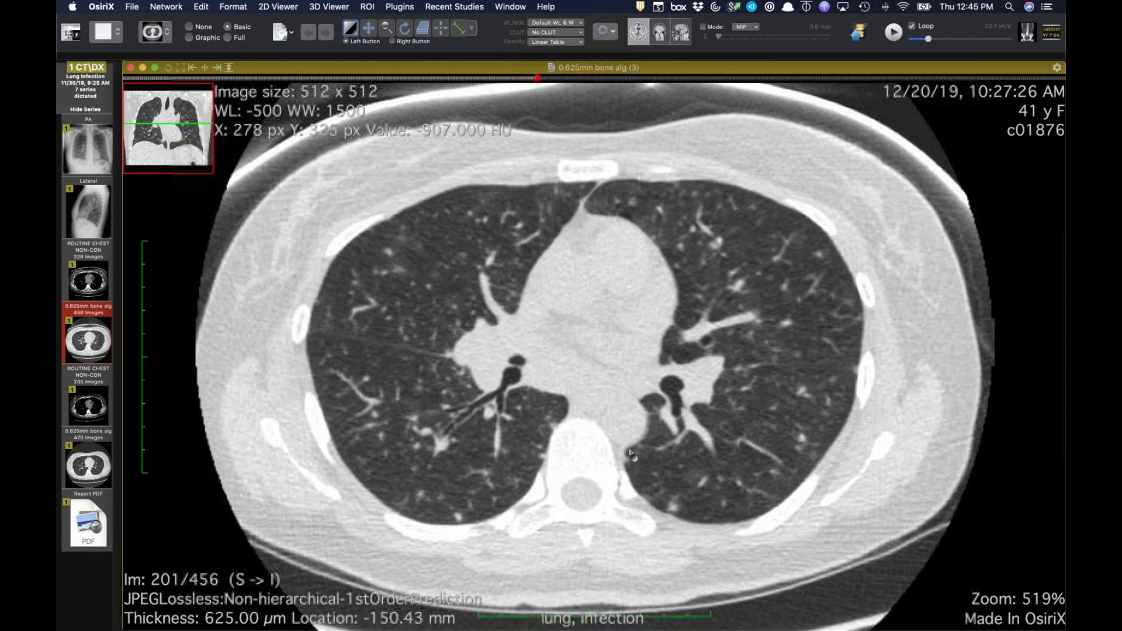
{"action": "scroll", "coordinate": [631, 452], "scroll_direction": "down", "scroll_amount": 1}
{"action": "scroll", "coordinate": [515, 384], "scroll_direction": "down", "scroll_amount": 6}
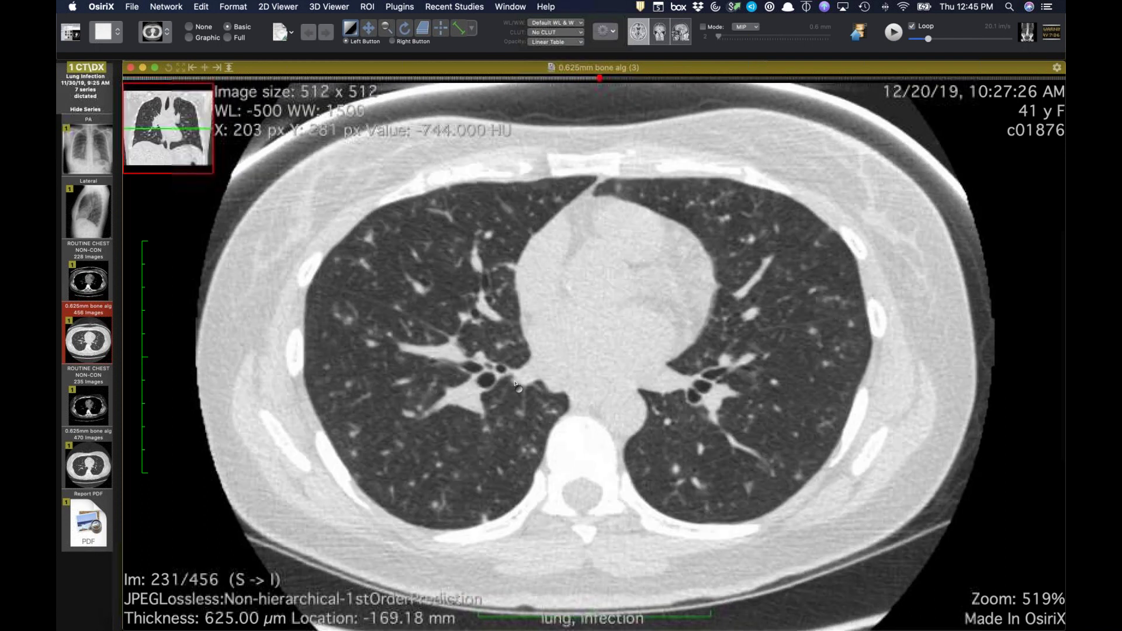
{"action": "scroll", "coordinate": [517, 386], "scroll_direction": "down", "scroll_amount": 5}
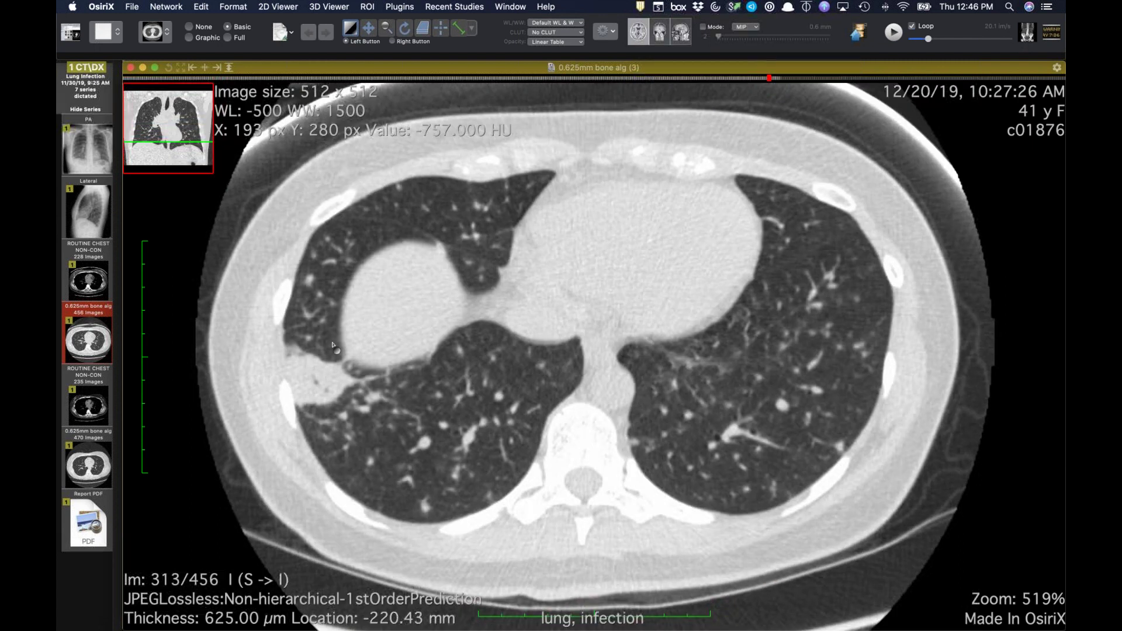
Recheck the lateral right lower lung on slices around image 313, moving back up to about image 285
{"action": "scroll", "coordinate": [326, 384], "scroll_direction": "up", "scroll_amount": 4}
{"action": "scroll", "coordinate": [328, 385], "scroll_direction": "down", "scroll_amount": 10}
{"action": "scroll", "coordinate": [328, 386], "scroll_direction": "up", "scroll_amount": 5}
{"action": "scroll", "coordinate": [328, 386], "scroll_direction": "up", "scroll_amount": 8}
{"action": "scroll", "coordinate": [328, 385], "scroll_direction": "up", "scroll_amount": 10}
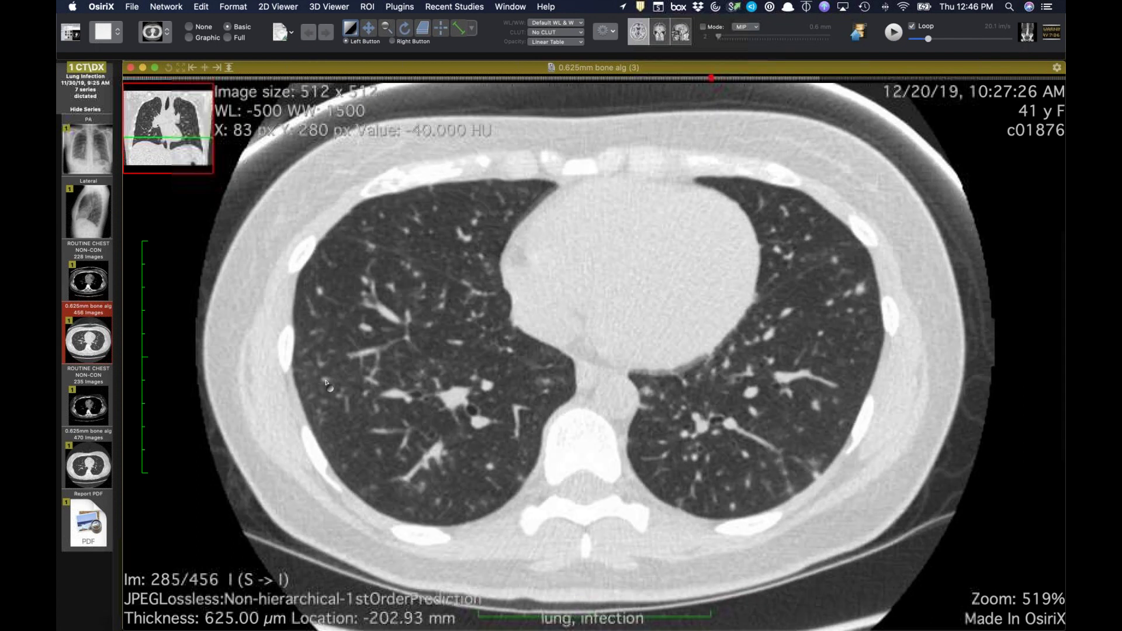
Follow the lower-lung airways and vessels upward from image 285 to about image 240
{"action": "scroll", "coordinate": [326, 383], "scroll_direction": "up", "scroll_amount": 10}
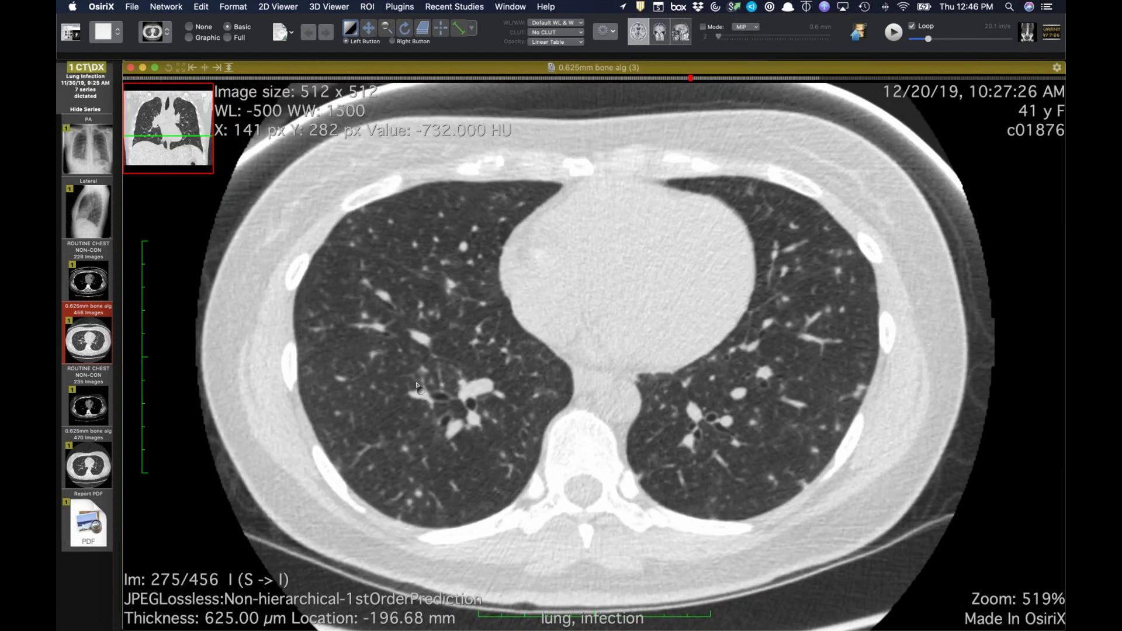
{"action": "scroll", "coordinate": [529, 372], "scroll_direction": "up", "scroll_amount": 5}
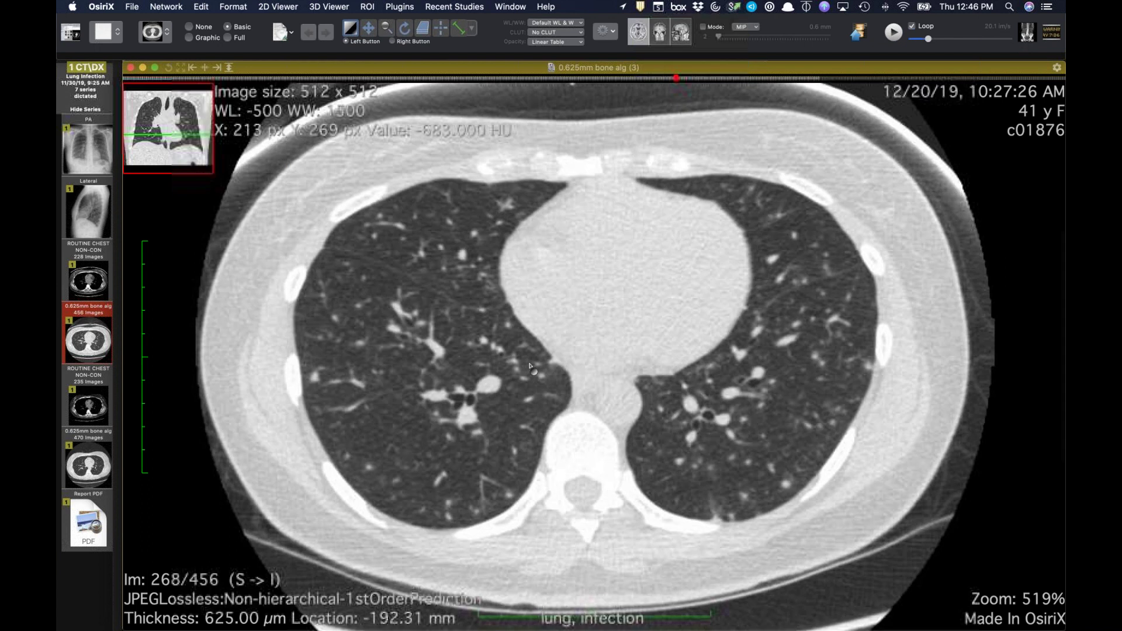
{"action": "scroll", "coordinate": [529, 367], "scroll_direction": "up", "scroll_amount": 9}
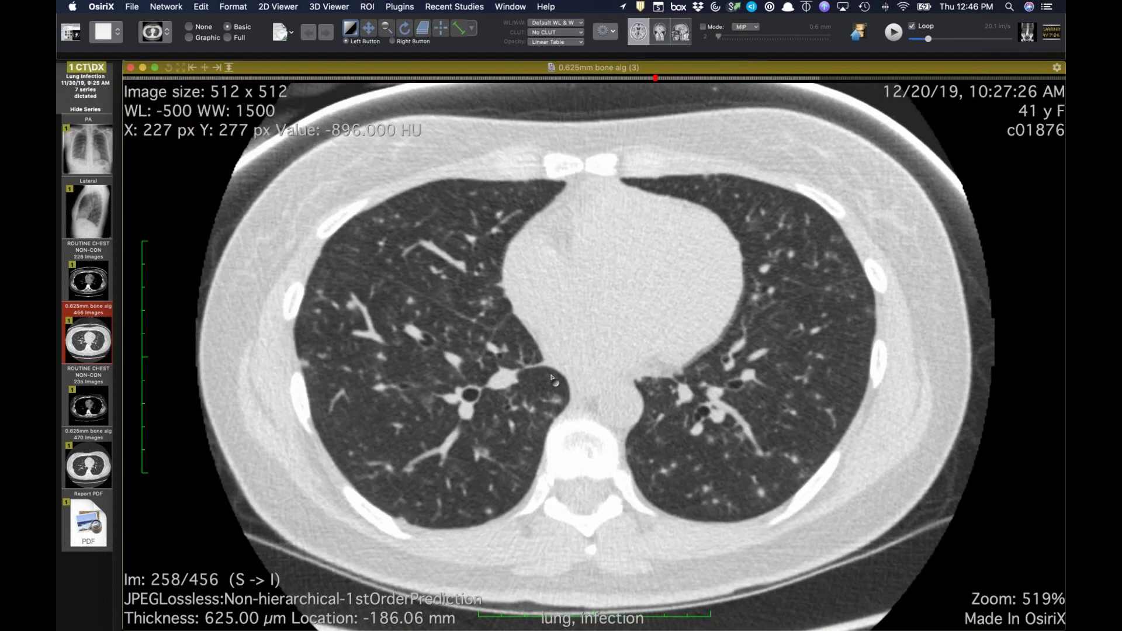
{"action": "scroll", "coordinate": [470, 376], "scroll_direction": "up", "scroll_amount": 20}
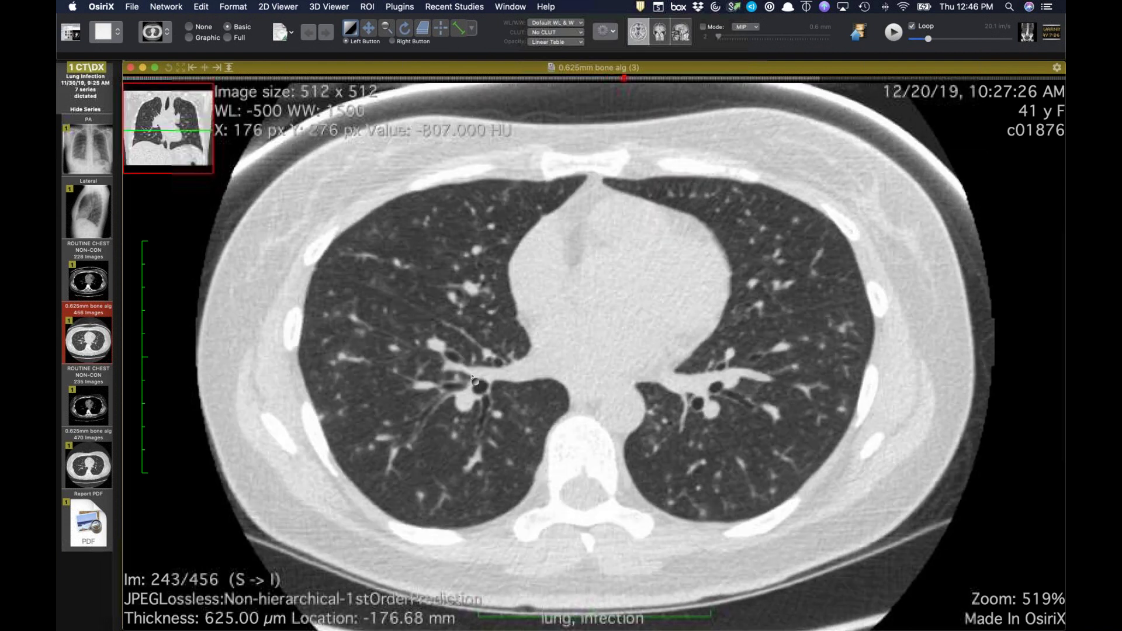
{"action": "scroll", "coordinate": [471, 375], "scroll_direction": "up", "scroll_amount": 4}
{"action": "scroll", "coordinate": [471, 376], "scroll_direction": "down", "scroll_amount": 1}
Review the lung bases on the 12/20/19 CT from image 240 down to about image 341
{"action": "scroll", "coordinate": [471, 375], "scroll_direction": "down", "scroll_amount": 20}
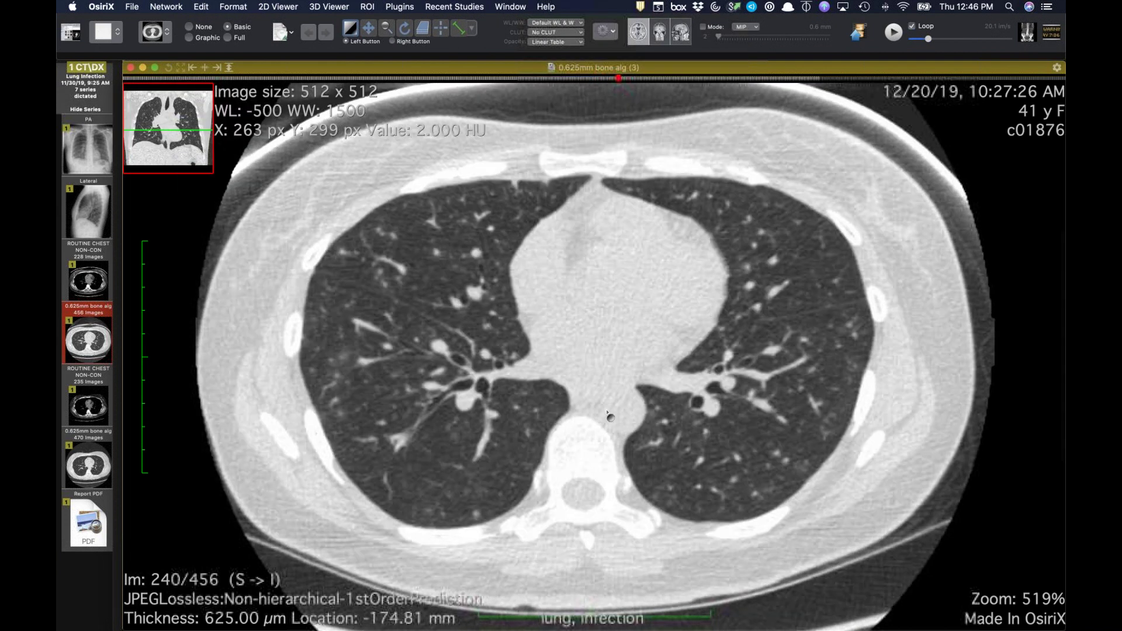
{"action": "scroll", "coordinate": [497, 466], "scroll_direction": "down", "scroll_amount": 20}
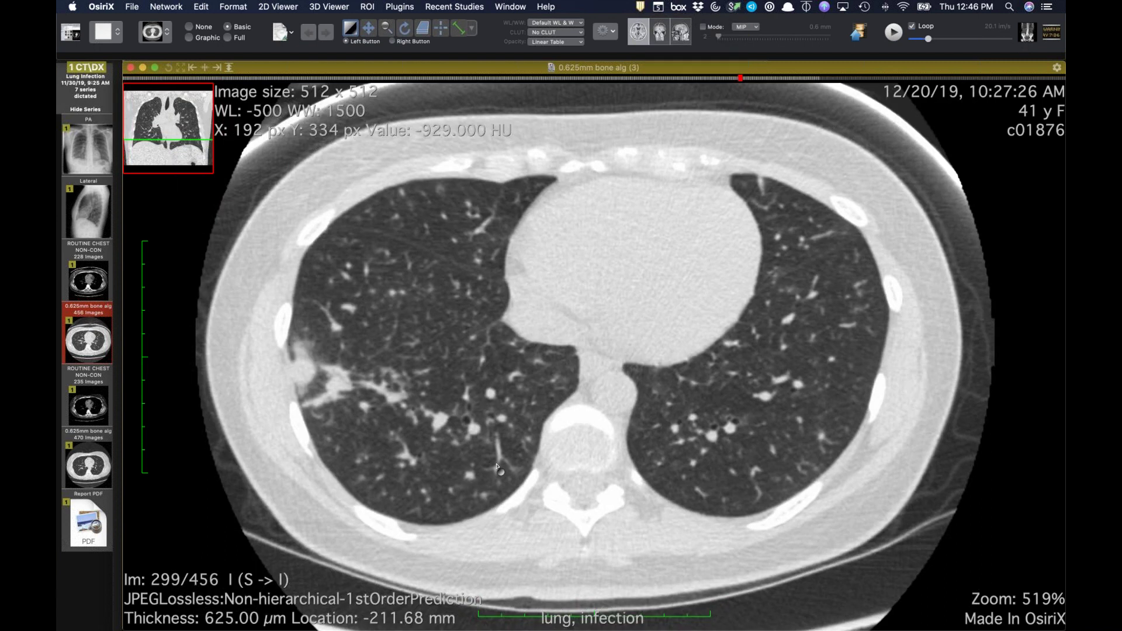
{"action": "scroll", "coordinate": [497, 465], "scroll_direction": "down", "scroll_amount": 17}
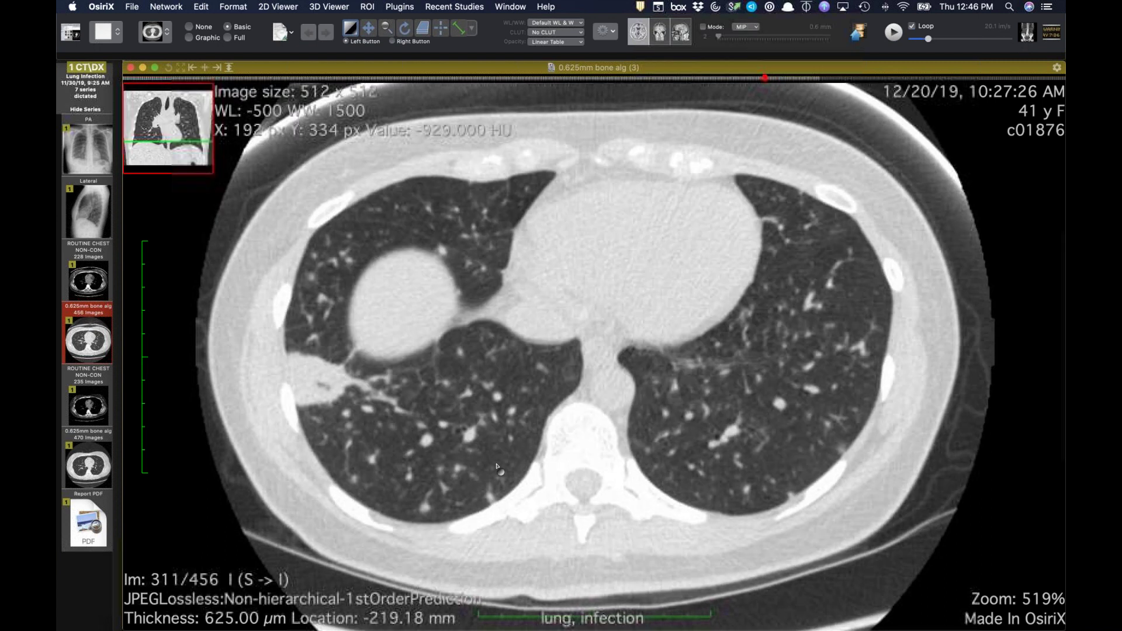
{"action": "scroll", "coordinate": [577, 396], "scroll_direction": "down", "scroll_amount": 19}
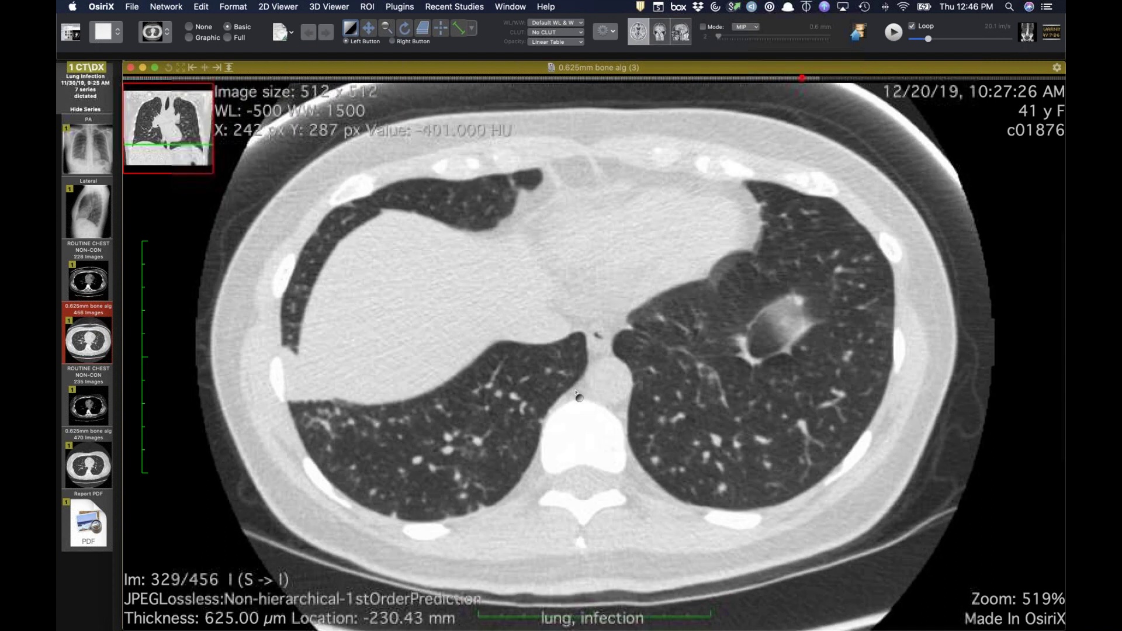
{"action": "scroll", "coordinate": [577, 396], "scroll_direction": "down", "scroll_amount": 4}
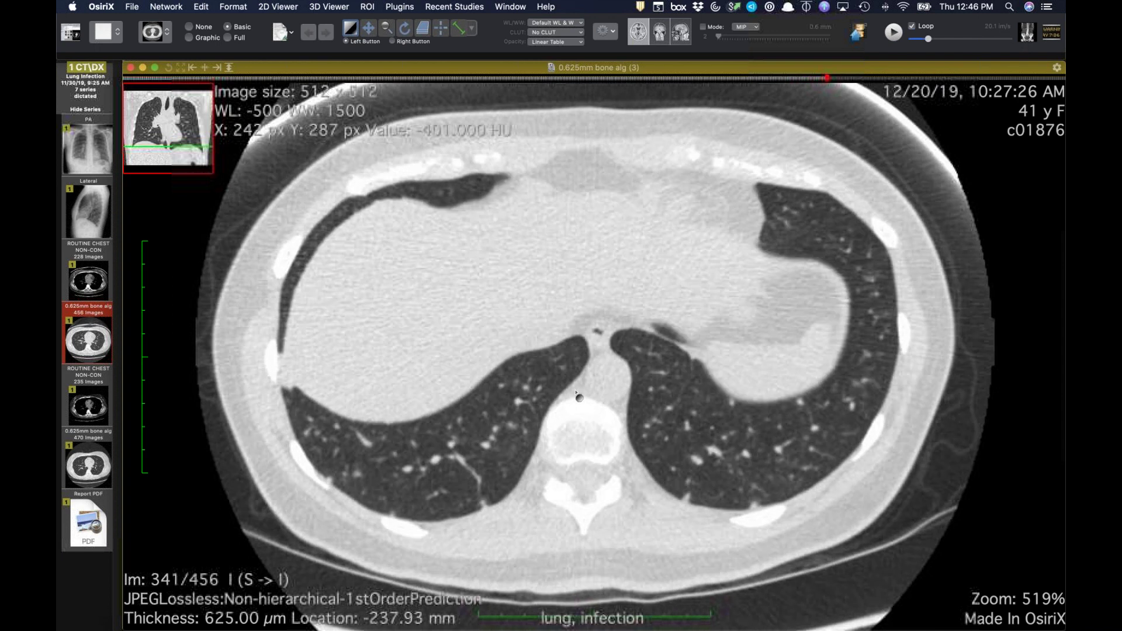
Review the lungs back up from the bases to the hilar level at about image 177
{"action": "scroll", "coordinate": [578, 396], "scroll_direction": "up", "scroll_amount": 20}
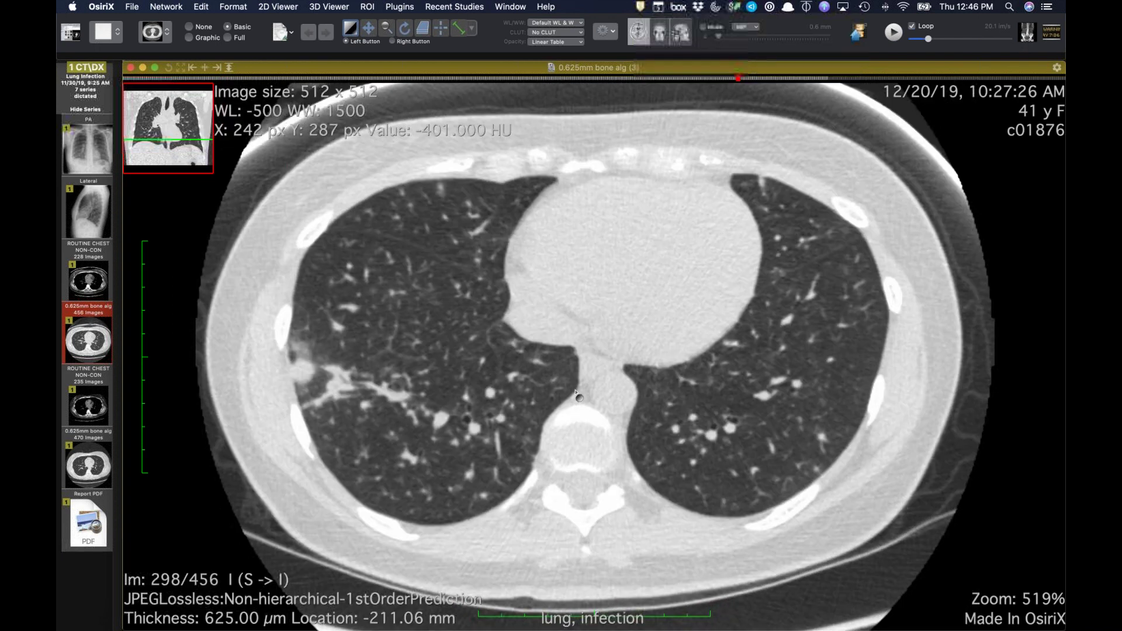
{"action": "scroll", "coordinate": [577, 396], "scroll_direction": "up", "scroll_amount": 20}
{"action": "scroll", "coordinate": [578, 396], "scroll_direction": "up", "scroll_amount": 3}
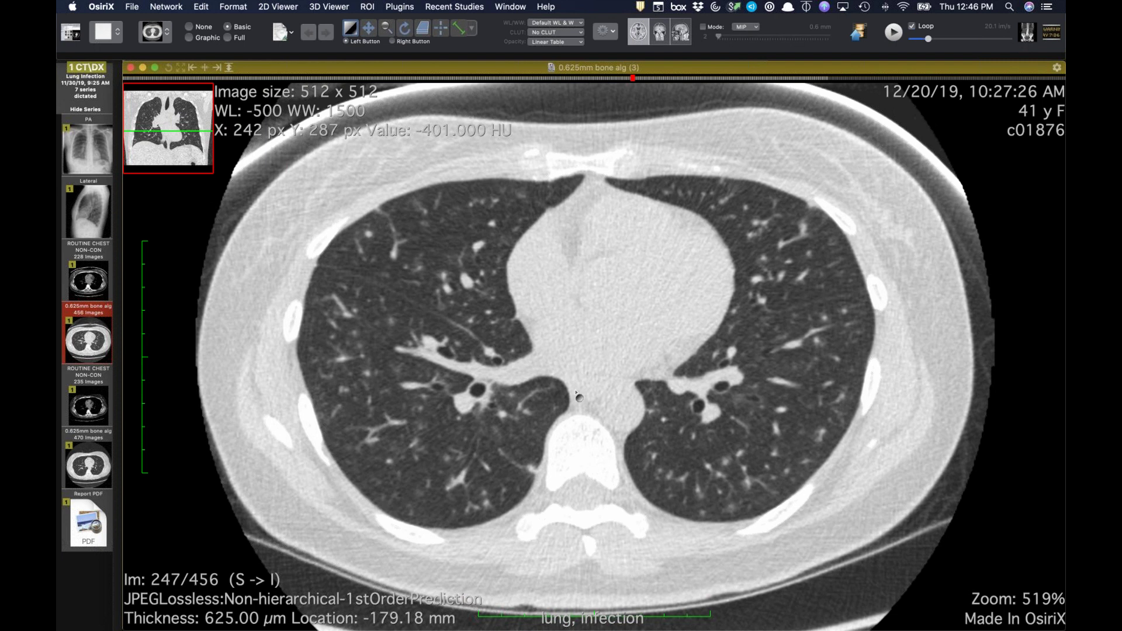
{"action": "scroll", "coordinate": [578, 397], "scroll_direction": "up", "scroll_amount": 20}
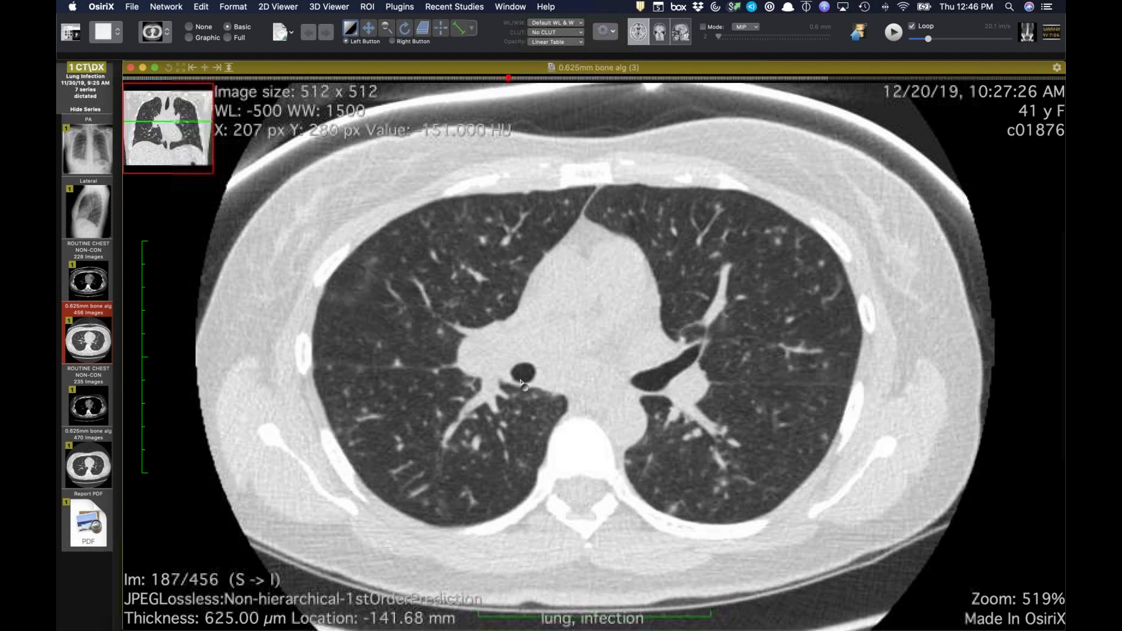
{"action": "scroll", "coordinate": [522, 385], "scroll_direction": "up", "scroll_amount": 8}
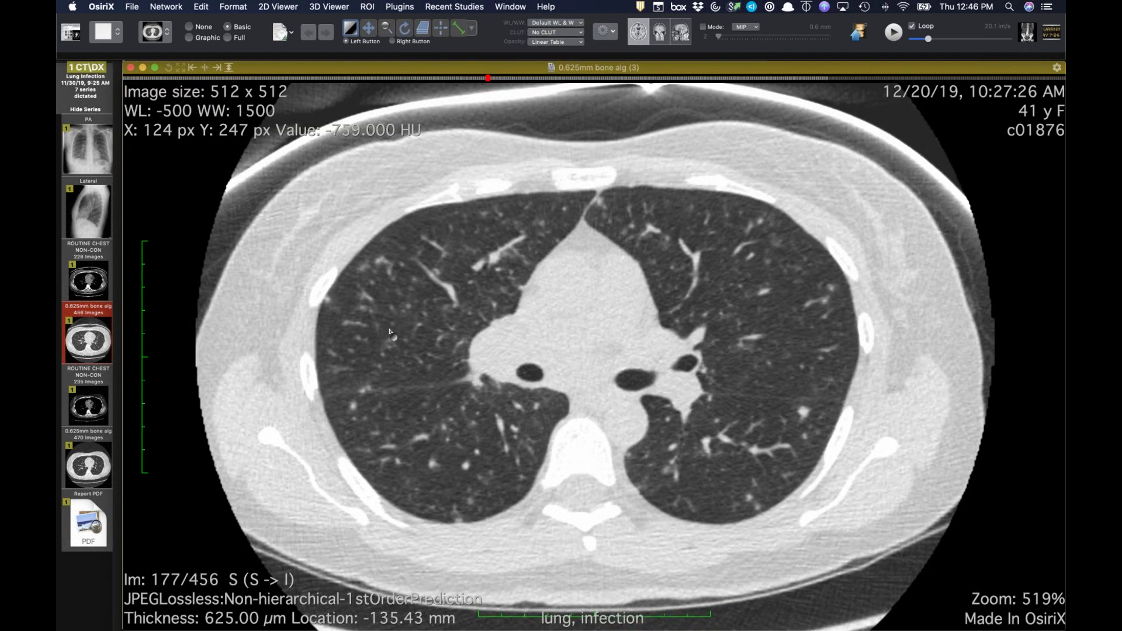
Compare adjacent slices of the right lung at the hilar level, about images 169 to 179
{"action": "scroll", "coordinate": [386, 289], "scroll_direction": "down", "scroll_amount": 2}
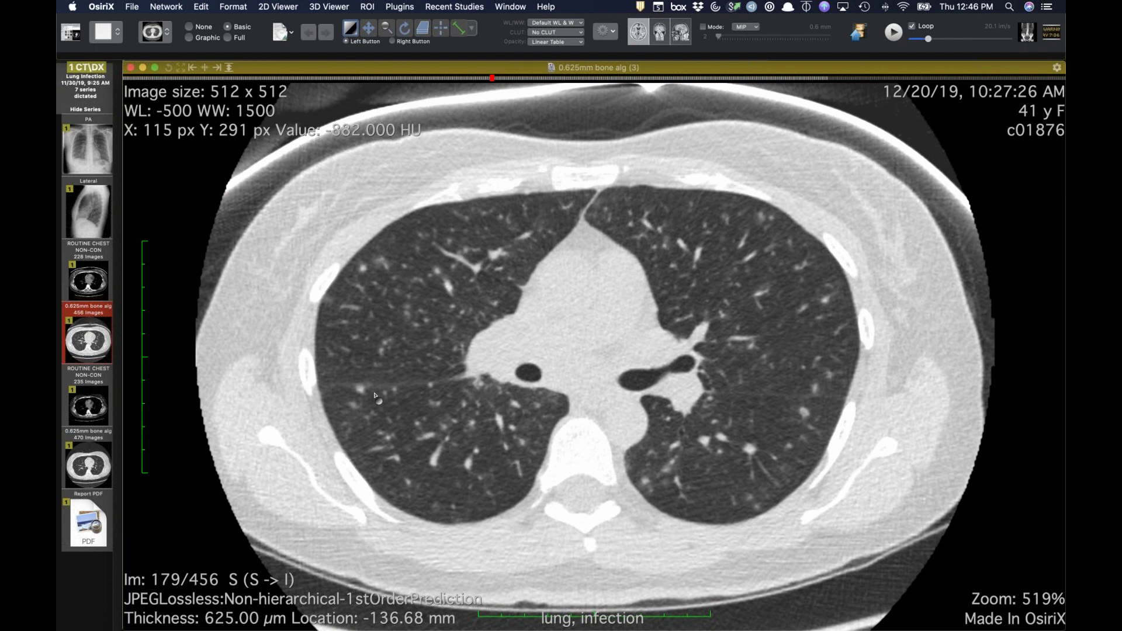
{"action": "scroll", "coordinate": [382, 304], "scroll_direction": "up", "scroll_amount": 10}
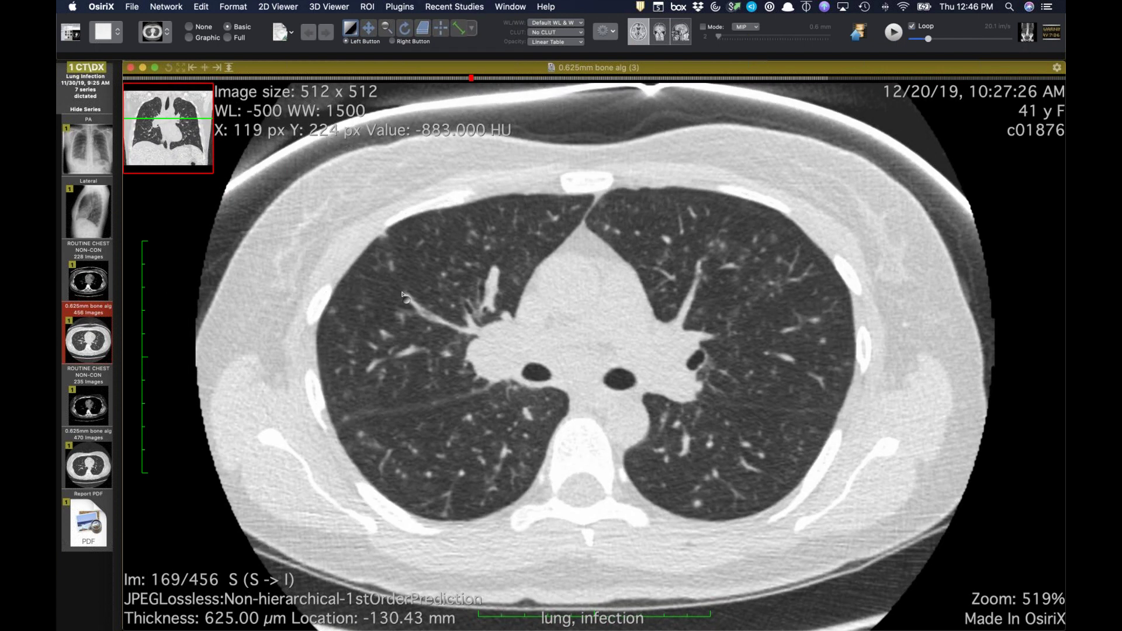
{"action": "scroll", "coordinate": [390, 242], "scroll_direction": "down", "scroll_amount": 5}
{"action": "scroll", "coordinate": [470, 263], "scroll_direction": "up", "scroll_amount": 2}
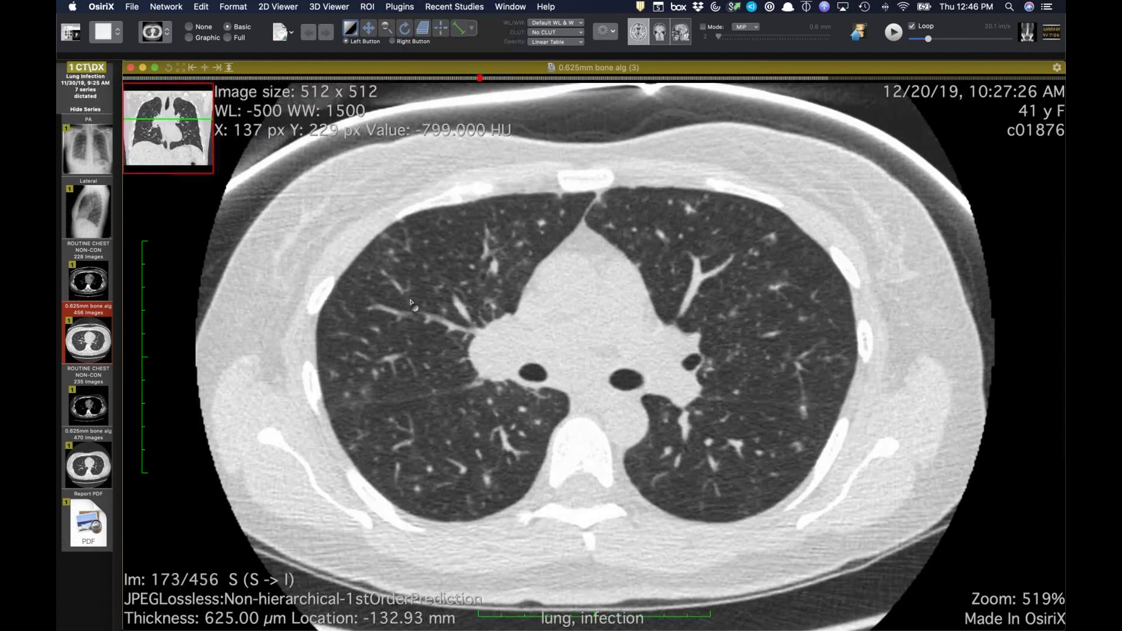
Examine both lungs on the 12/20/19 CT from image 173 down to the right base at about image 308
{"action": "scroll", "coordinate": [478, 320], "scroll_direction": "down", "scroll_amount": 20}
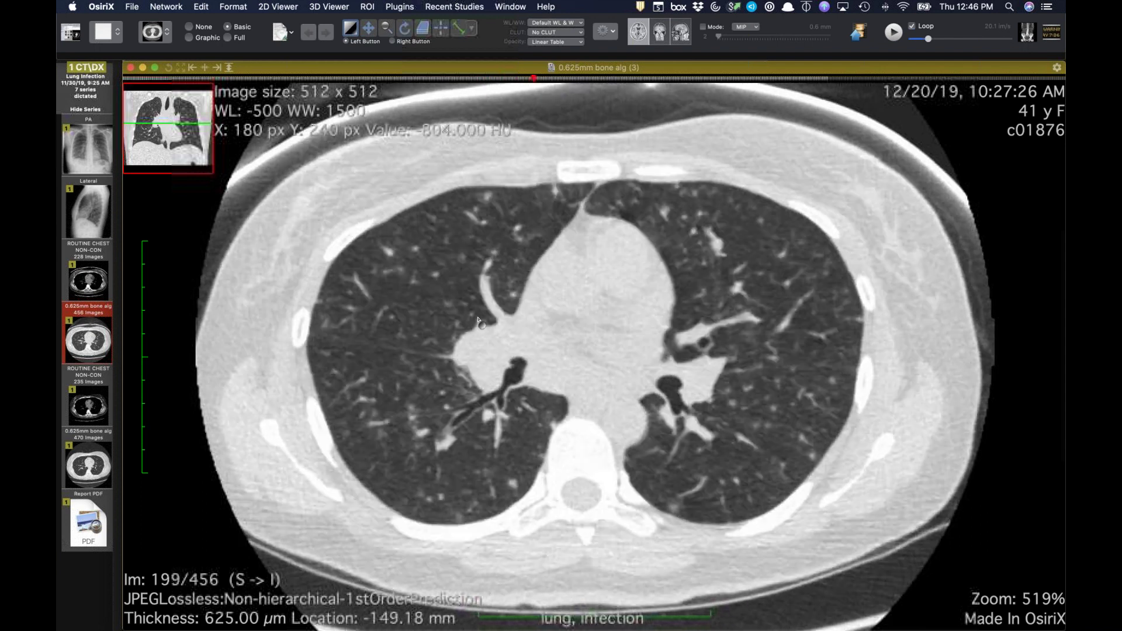
{"action": "scroll", "coordinate": [478, 320], "scroll_direction": "up", "scroll_amount": 1}
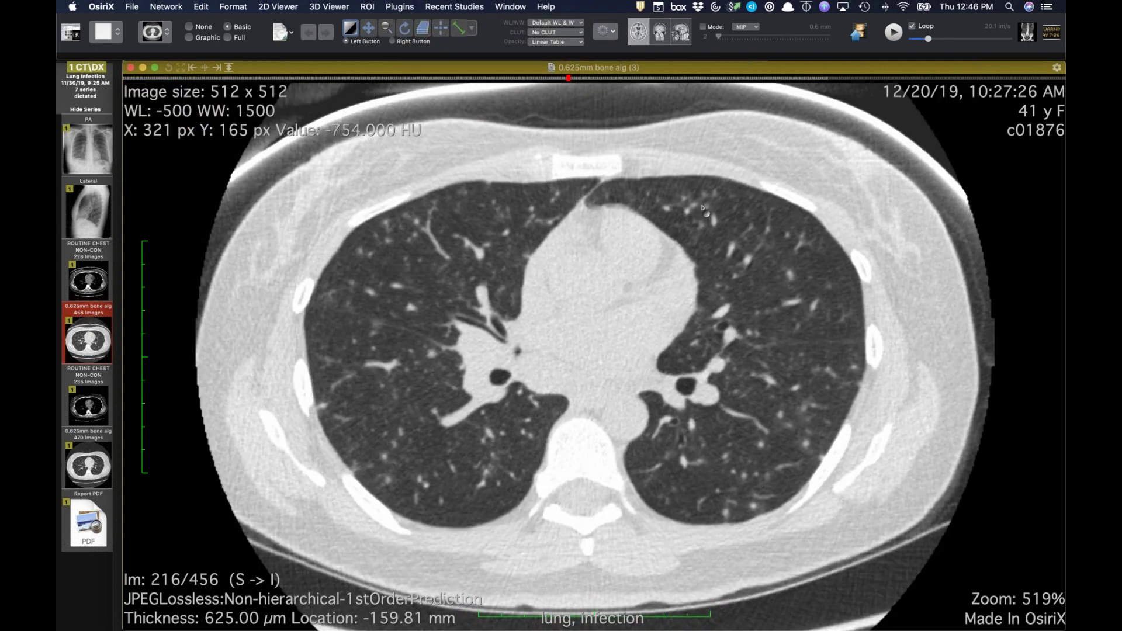
{"action": "scroll", "coordinate": [704, 217], "scroll_direction": "down", "scroll_amount": 9}
{"action": "scroll", "coordinate": [708, 232], "scroll_direction": "down", "scroll_amount": 20}
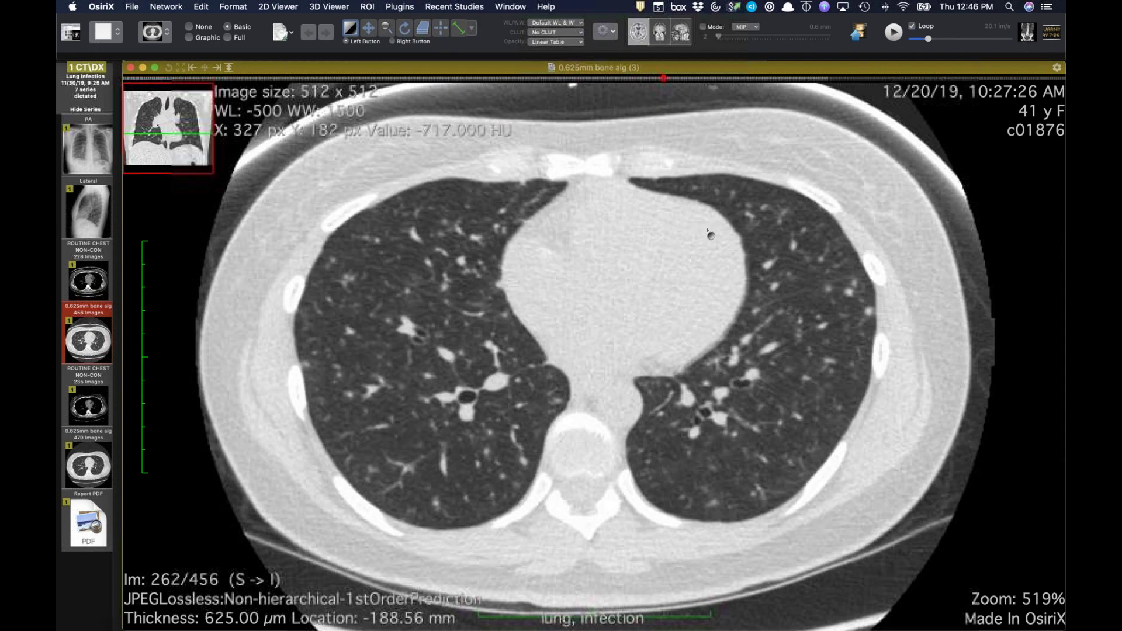
{"action": "scroll", "coordinate": [710, 233], "scroll_direction": "down", "scroll_amount": 20}
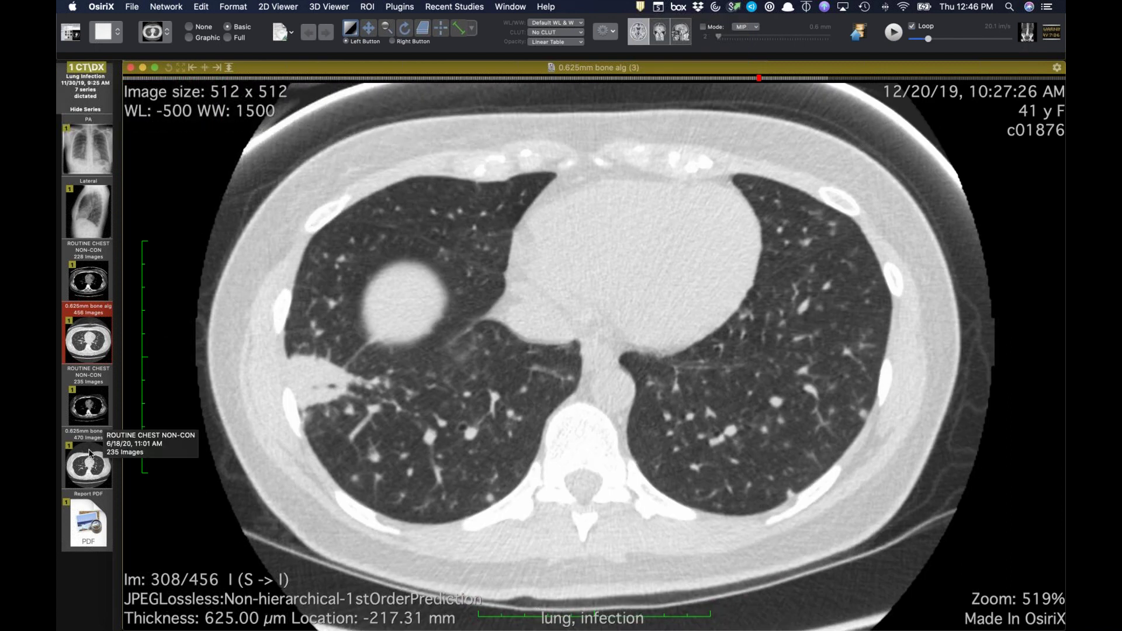
Place the 6/18/20 0.625mm bone alg CT beside the 12/20/19 exam and compare the lungs from the apices to the right base
{"action": "left_click_drag", "start_coordinate": [88, 459], "coordinate": [907, 419]}
{"action": "scroll", "coordinate": [907, 420], "scroll_direction": "down", "scroll_amount": 15}
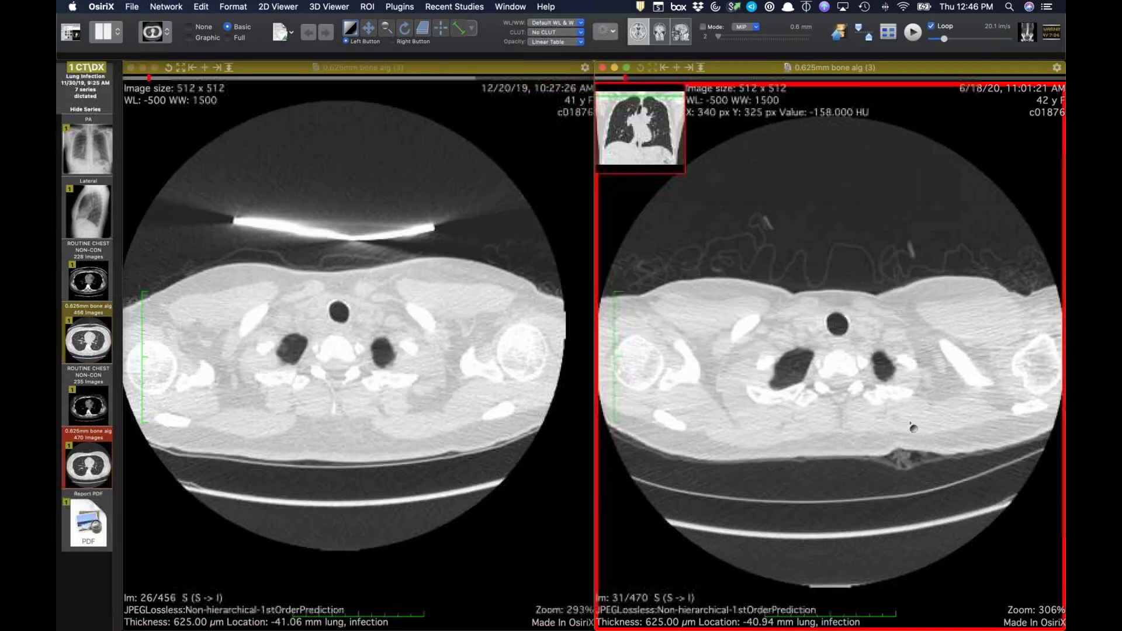
{"action": "scroll", "coordinate": [937, 194], "scroll_direction": "down", "scroll_amount": 20}
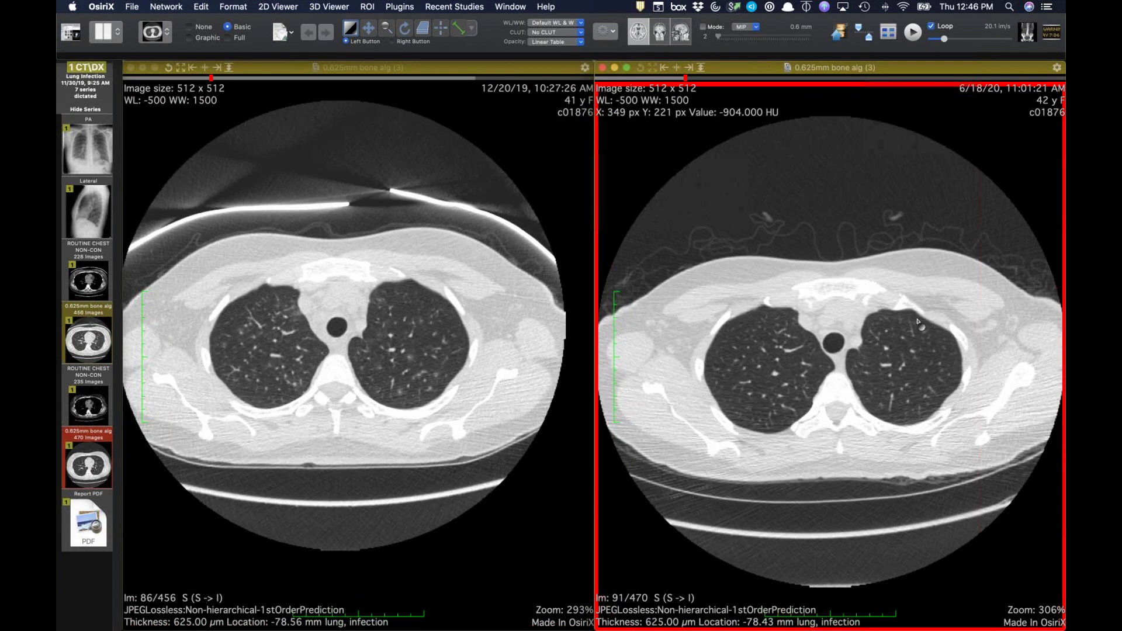
{"action": "scroll", "coordinate": [780, 351], "scroll_direction": "down", "scroll_amount": 12}
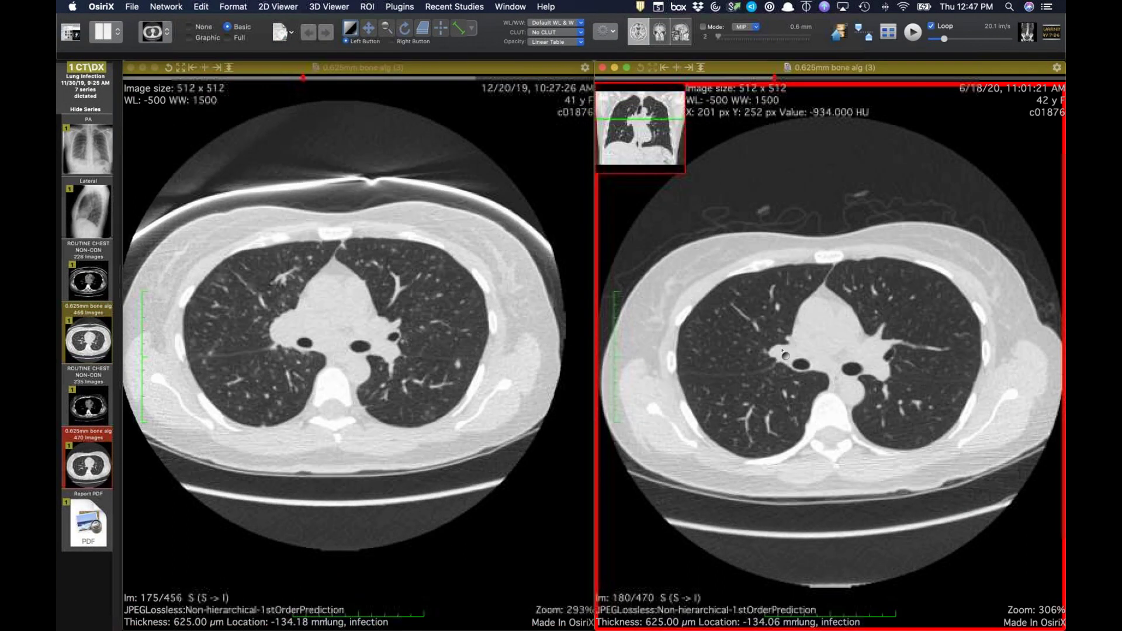
{"action": "scroll", "coordinate": [757, 431], "scroll_direction": "down", "scroll_amount": 5}
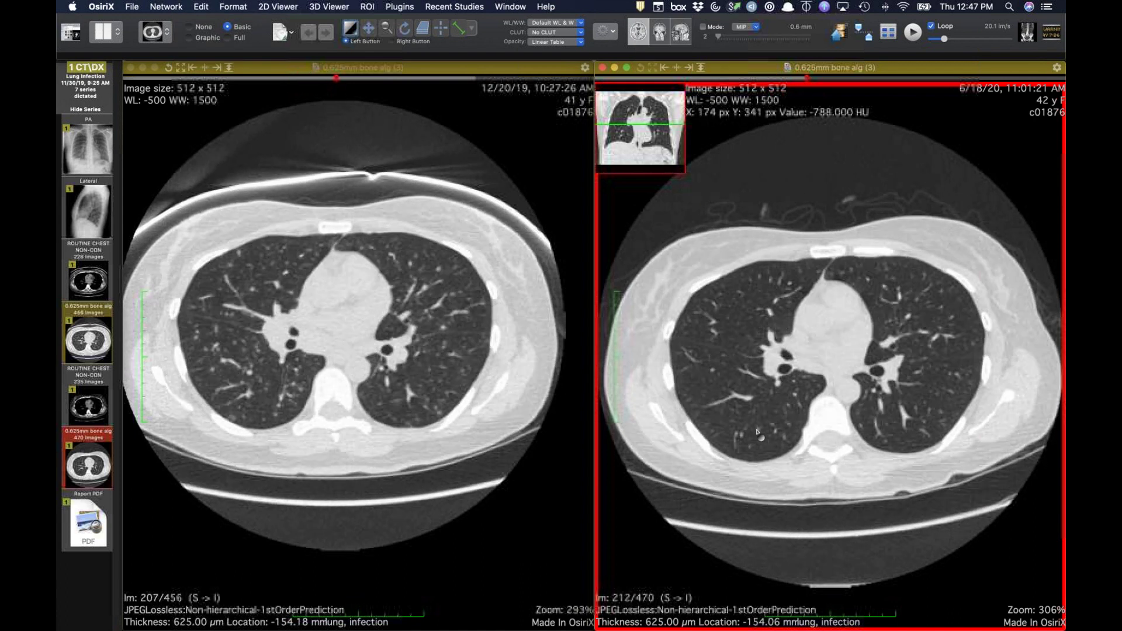
{"action": "scroll", "coordinate": [807, 438], "scroll_direction": "down", "scroll_amount": 20}
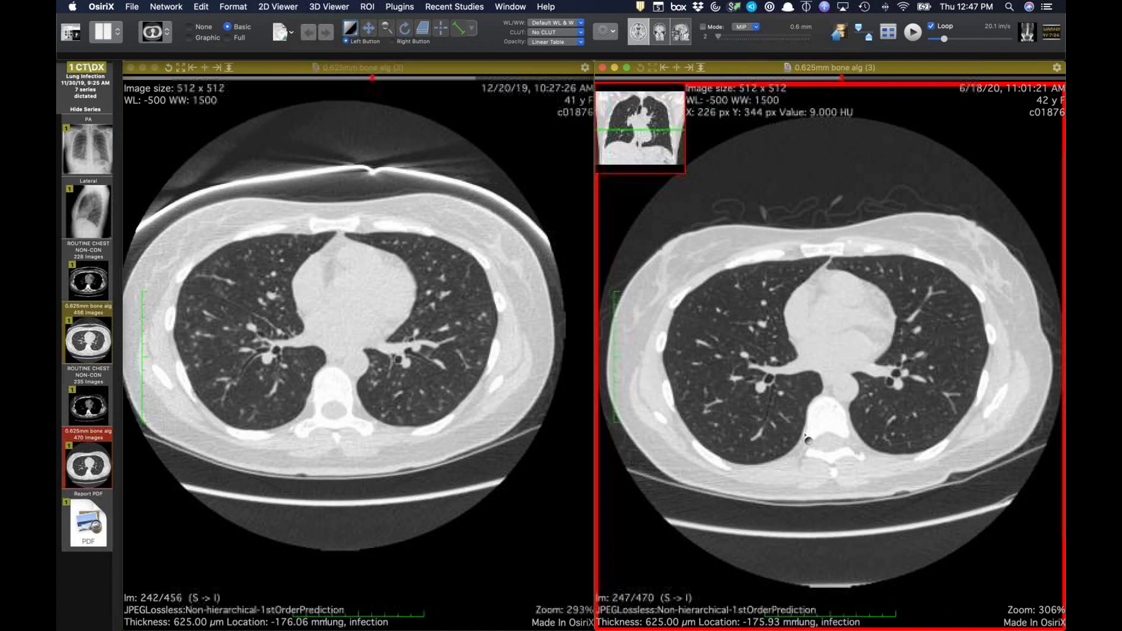
{"action": "scroll", "coordinate": [808, 439], "scroll_direction": "down", "scroll_amount": 3}
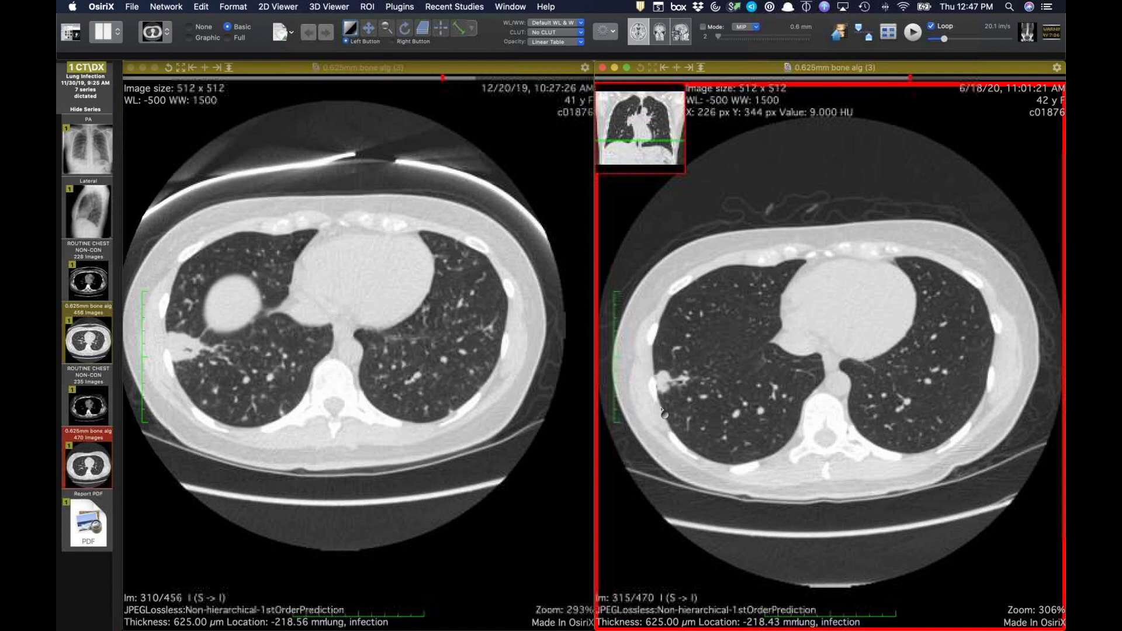
Compare the peripheral right-base lesion on both exams between about images 303 and 328 of the 12/20/19 CT
{"action": "scroll", "coordinate": [676, 415], "scroll_direction": "up", "scroll_amount": 8}
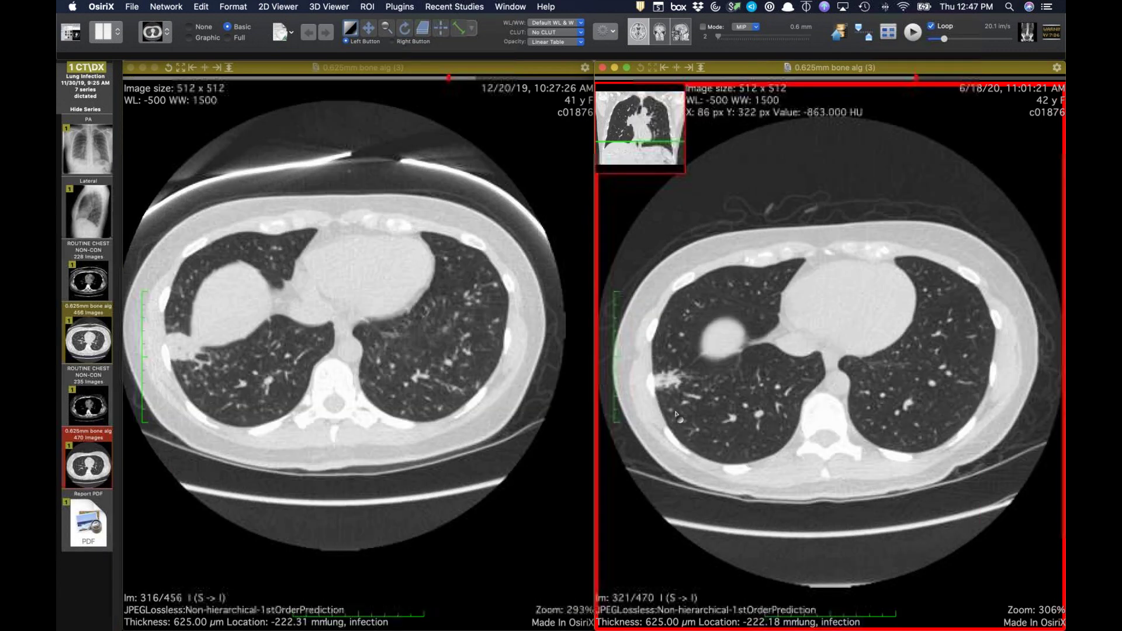
{"action": "scroll", "coordinate": [676, 412], "scroll_direction": "up", "scroll_amount": 2}
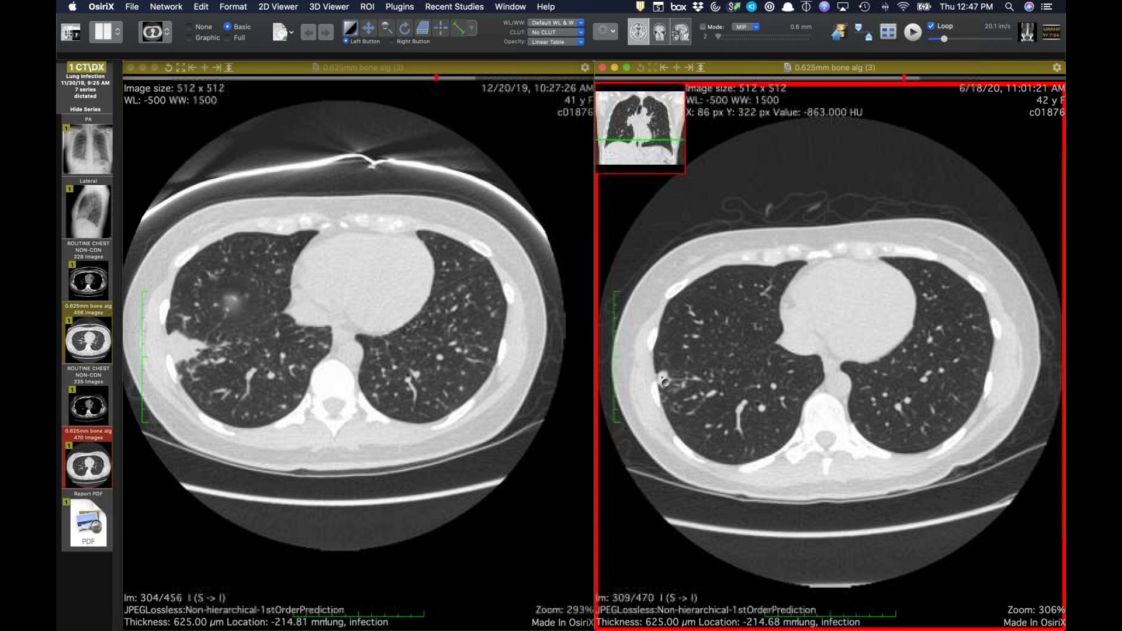
{"action": "scroll", "coordinate": [676, 404], "scroll_direction": "down", "scroll_amount": 10}
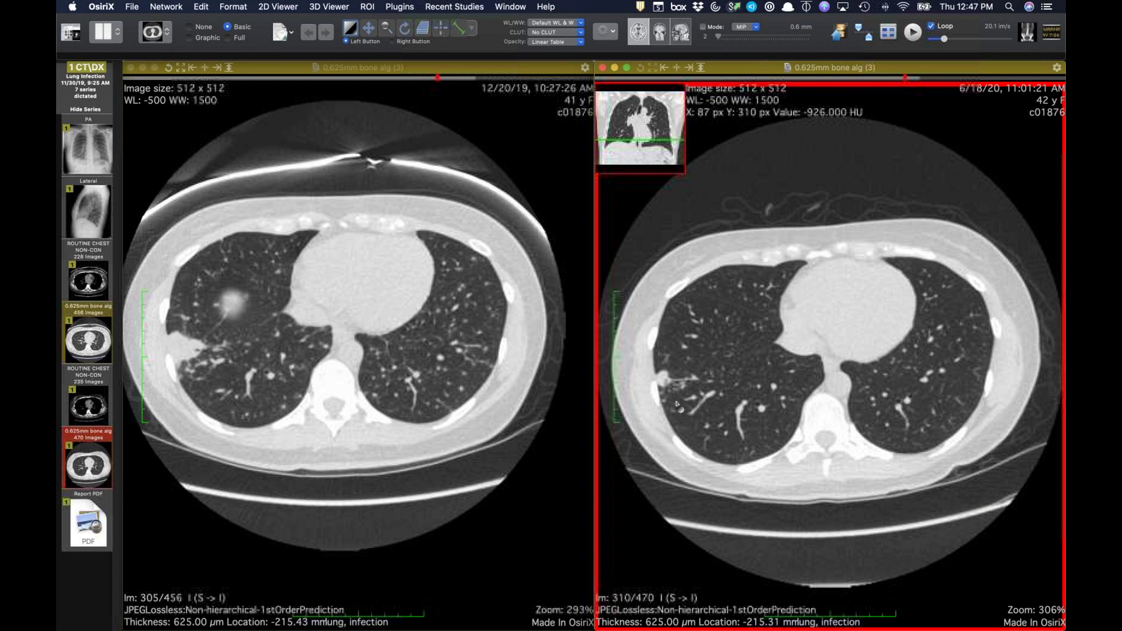
{"action": "scroll", "coordinate": [681, 403], "scroll_direction": "up", "scroll_amount": 3}
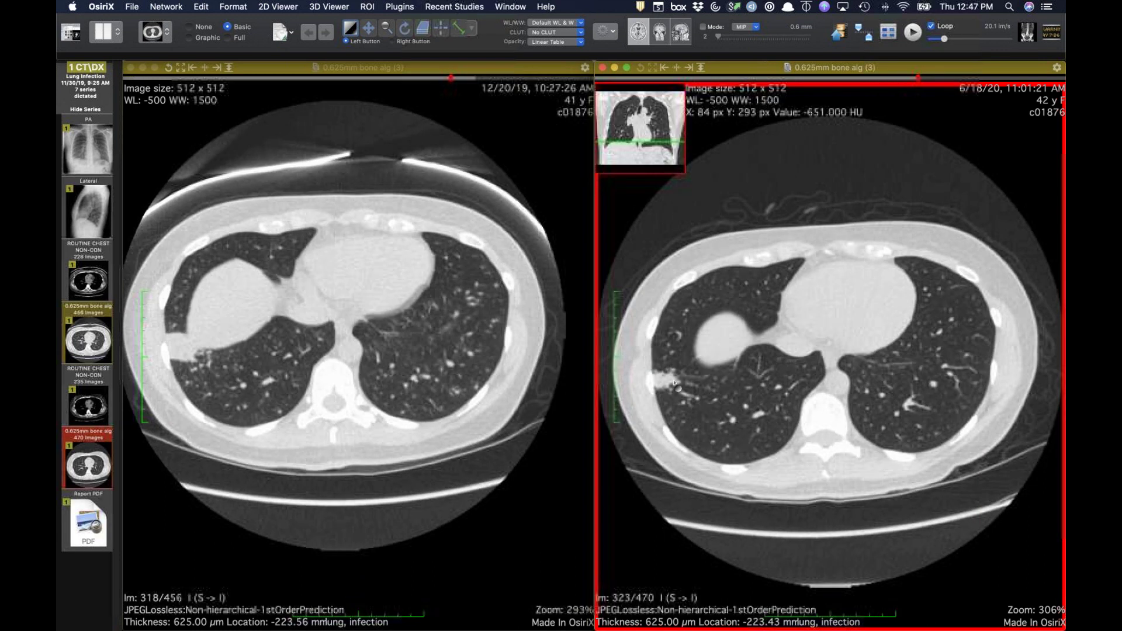
{"action": "scroll", "coordinate": [687, 413], "scroll_direction": "down", "scroll_amount": 10}
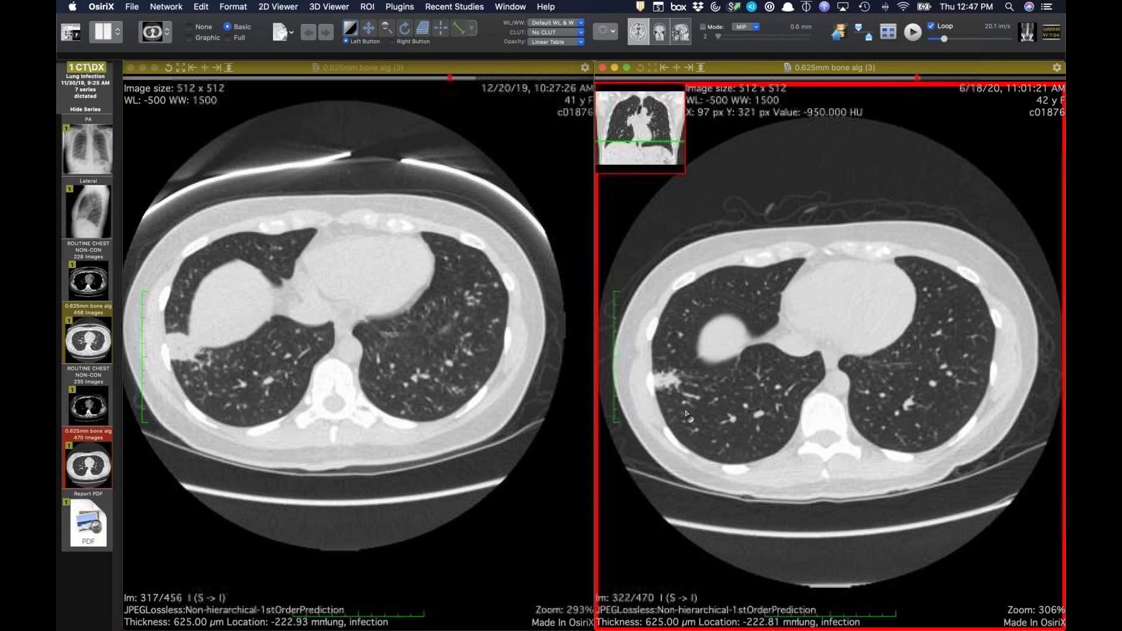
{"action": "scroll", "coordinate": [678, 430], "scroll_direction": "up", "scroll_amount": 10}
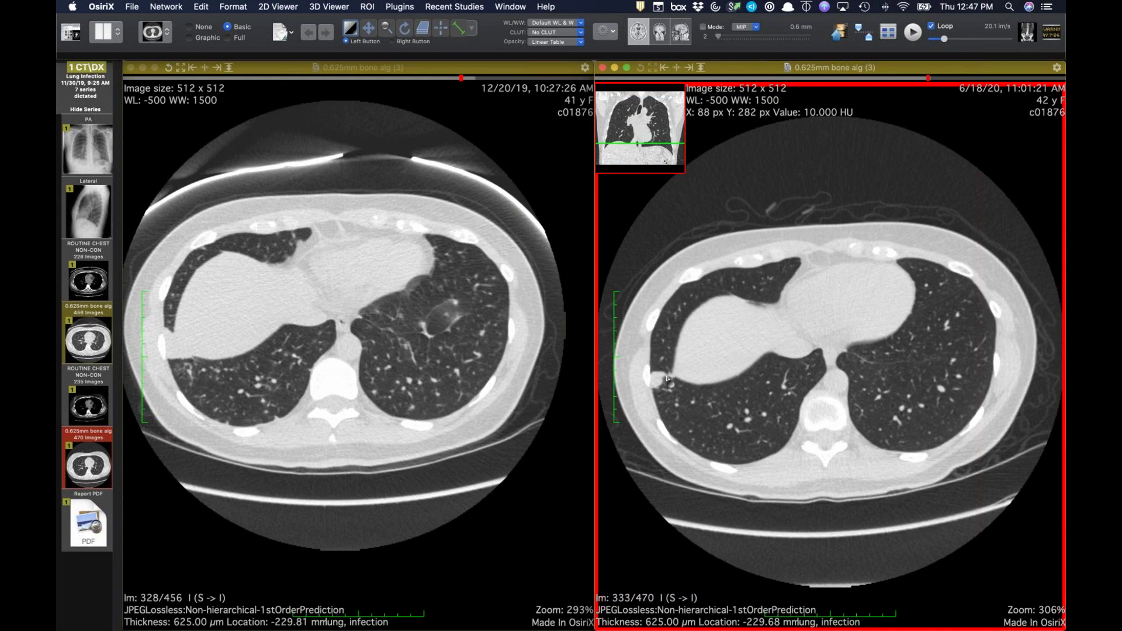
{"action": "scroll", "coordinate": [687, 438], "scroll_direction": "up", "scroll_amount": 15}
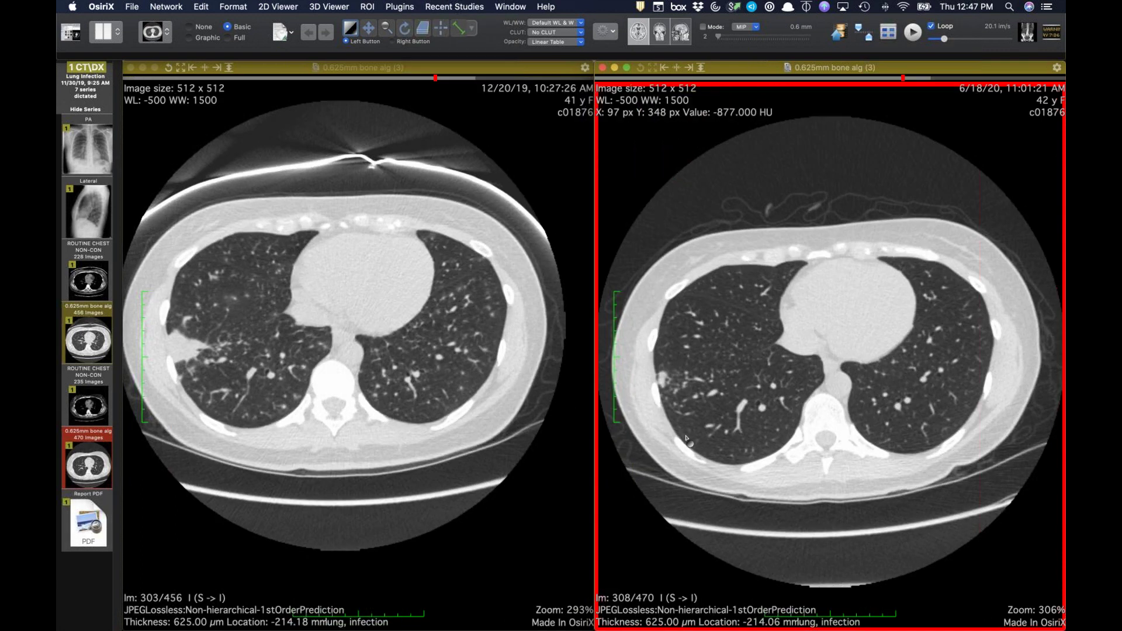
Examine the right lung just above the lesion on both exams, about images 291 to 303 of the 12/20/19 CT
{"action": "left_click", "coordinate": [514, 376]}
{"action": "scroll", "coordinate": [516, 380], "scroll_direction": "up", "scroll_amount": 10}
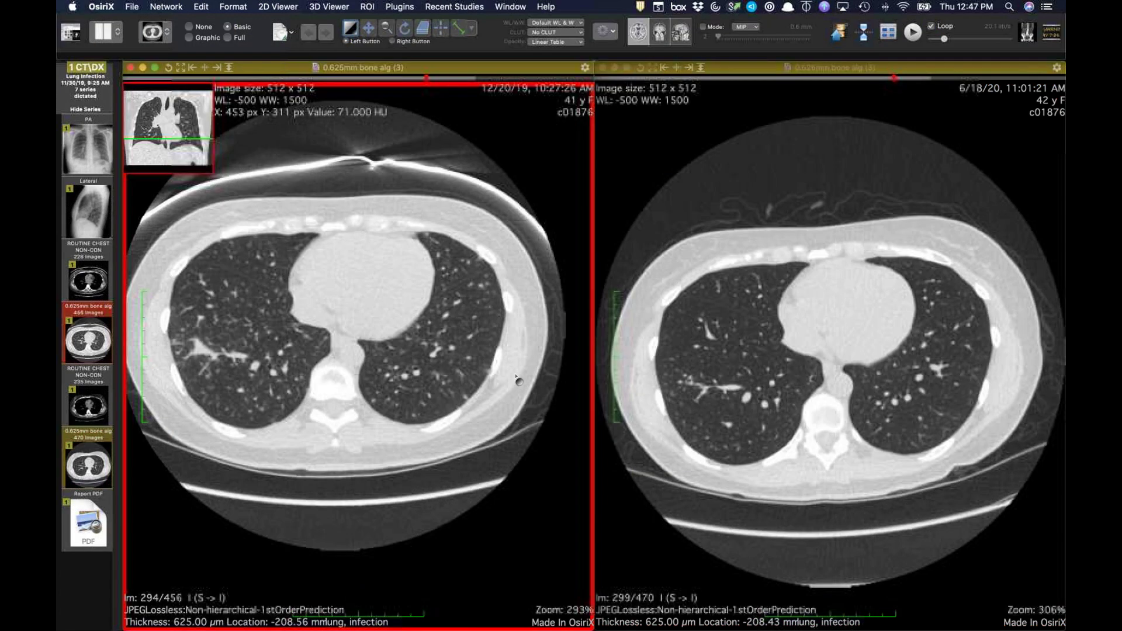
{"action": "scroll", "coordinate": [517, 381], "scroll_direction": "up", "scroll_amount": 1}
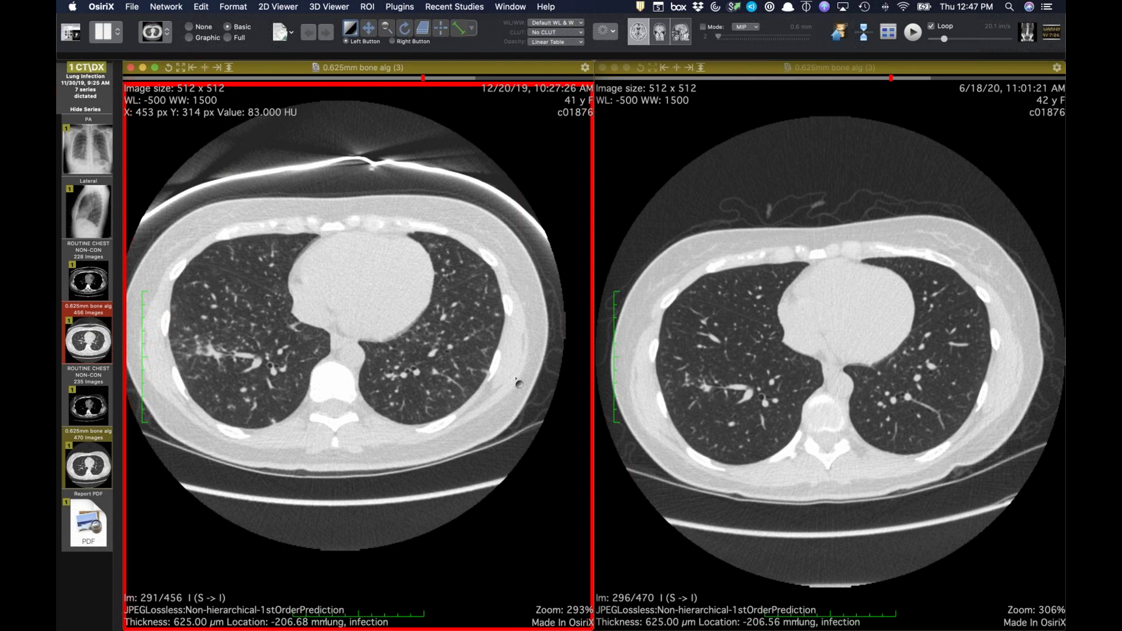
{"action": "scroll", "coordinate": [477, 368], "scroll_direction": "down", "scroll_amount": 20}
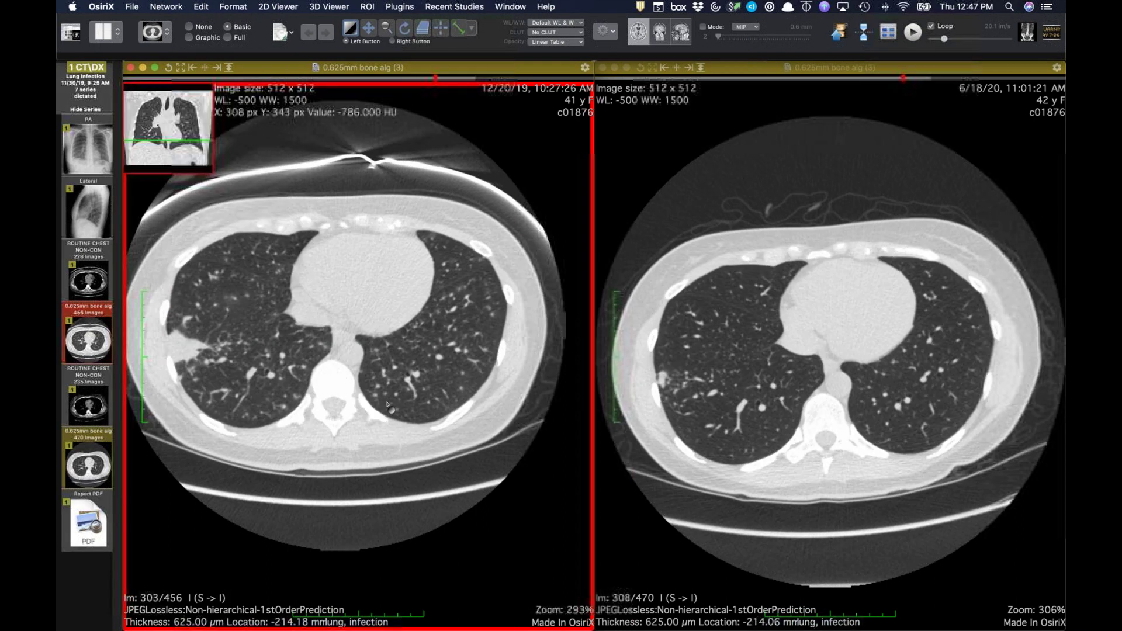
Recheck the lesion near the right hemidiaphragm on both exams, about images 315 to 322 of the 12/20/19 CT
{"action": "scroll", "coordinate": [679, 444], "scroll_direction": "up", "scroll_amount": 6}
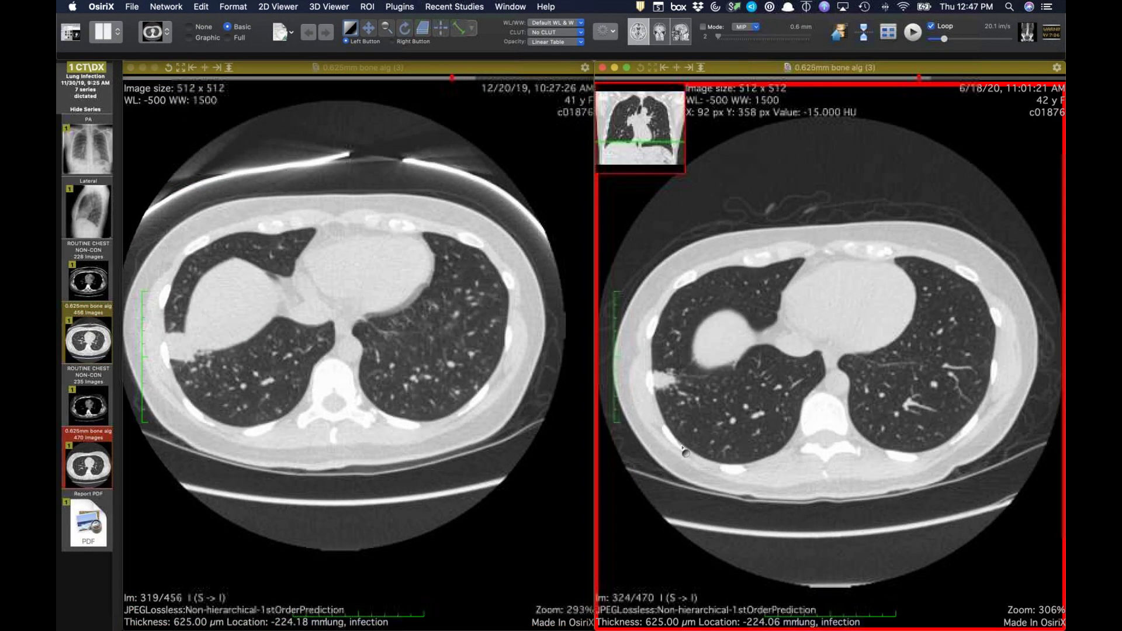
{"action": "scroll", "coordinate": [538, 429], "scroll_direction": "up", "scroll_amount": 2}
{"action": "scroll", "coordinate": [442, 416], "scroll_direction": "down", "scroll_amount": 4}
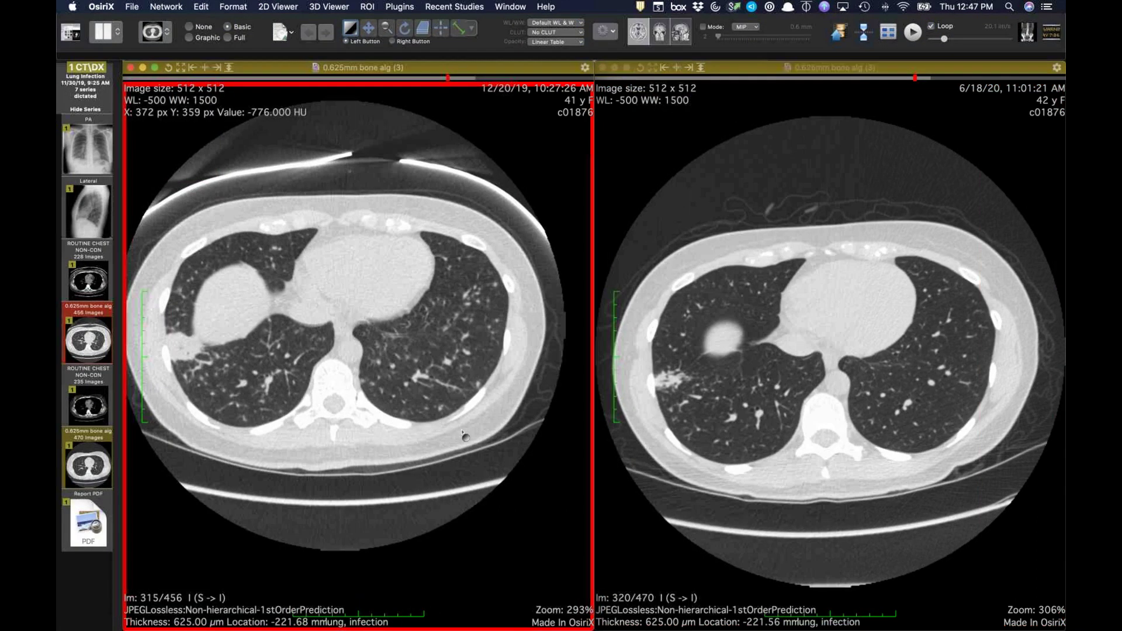
{"action": "scroll", "coordinate": [465, 435], "scroll_direction": "down", "scroll_amount": 2}
{"action": "scroll", "coordinate": [464, 435], "scroll_direction": "up", "scroll_amount": 1}
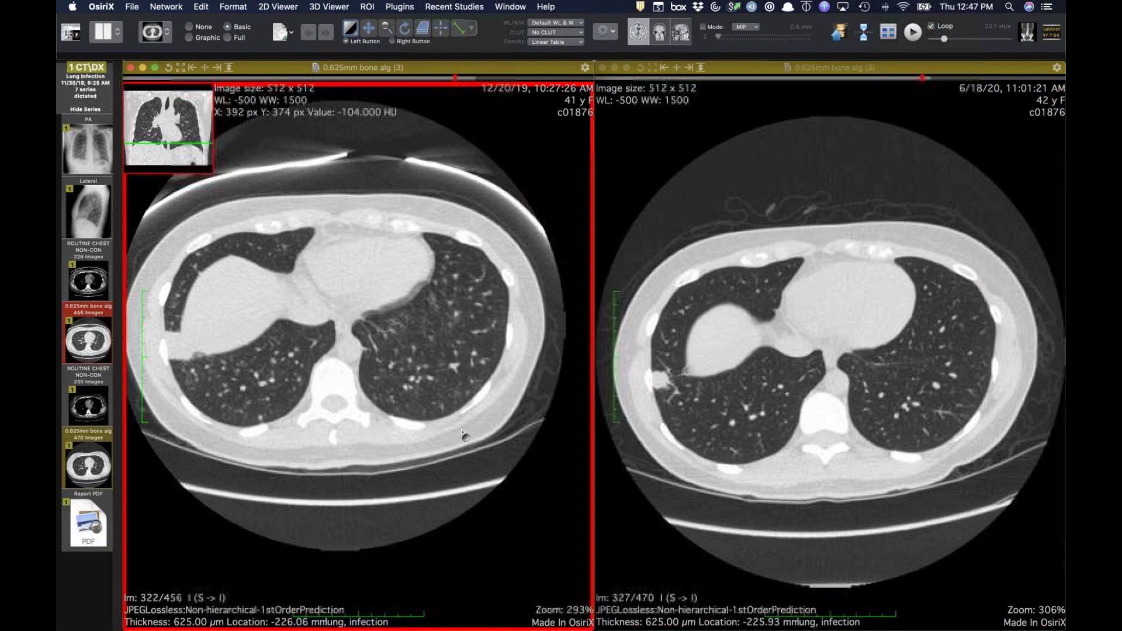
{"action": "scroll", "coordinate": [465, 435], "scroll_direction": "down", "scroll_amount": 2}
{"action": "scroll", "coordinate": [465, 435], "scroll_direction": "down", "scroll_amount": 1}
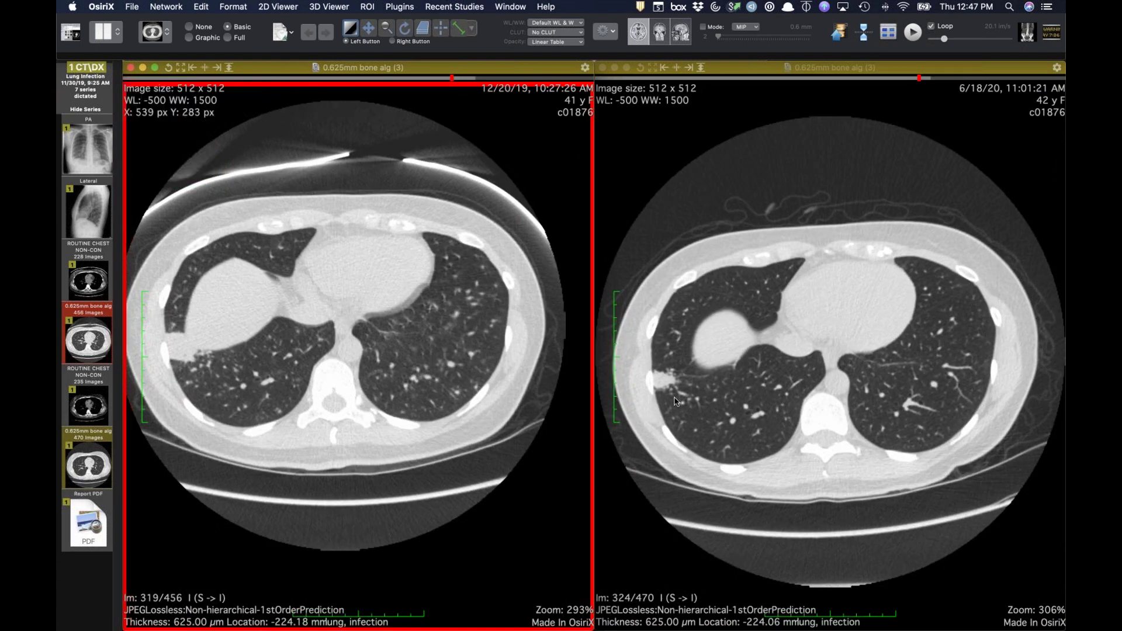
{"action": "left_click", "coordinate": [649, 450]}
{"action": "scroll", "coordinate": [654, 451], "scroll_direction": "up", "scroll_amount": 2}
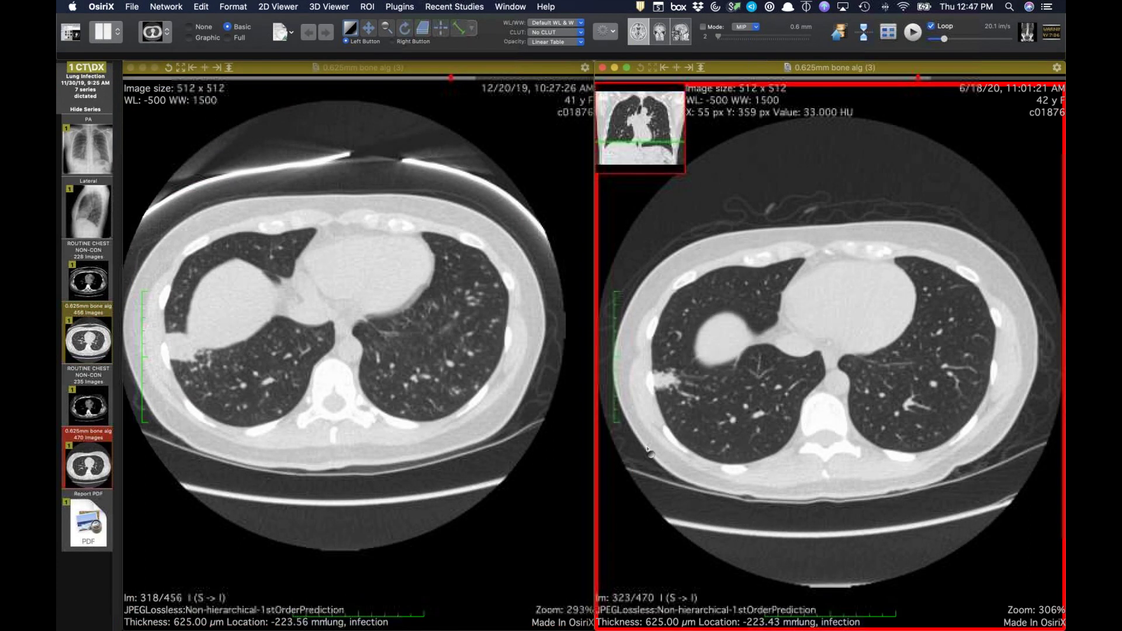
Enlarge the right-base lesion on both exams and view it with the CT - Abdomen and CT - Pulmonary window presets
{"action": "left_click_drag", "start_coordinate": [660, 451], "coordinate": [763, 428]}
{"action": "key", "text": "m"}
{"action": "key", "text": "2"}
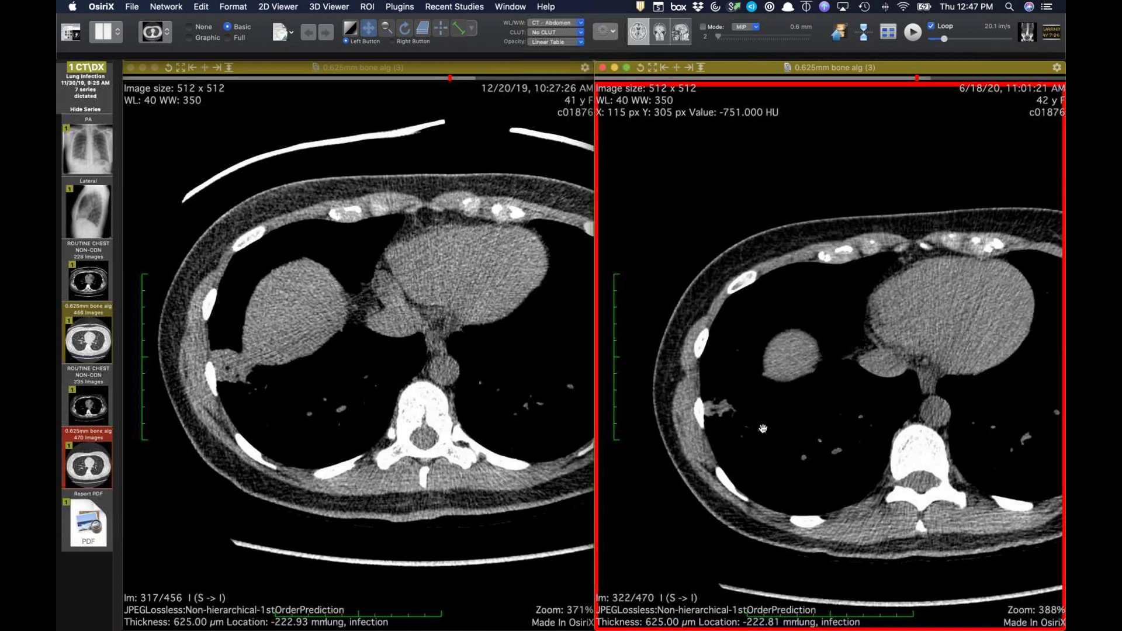
{"action": "key", "text": "8"}
{"action": "scroll", "coordinate": [763, 428], "scroll_direction": "up", "scroll_amount": 3}
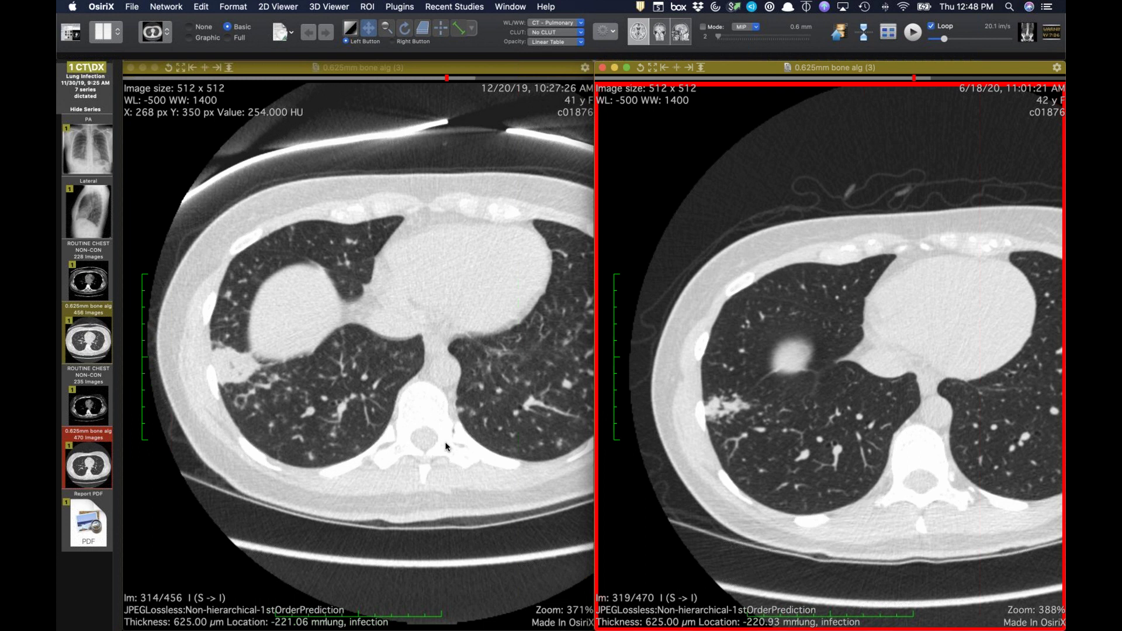
Close the CT comparison and open the 11/4/20 PA chest radiograph from the cardiac ICU radiograph case
{"action": "left_click", "coordinate": [472, 432]}
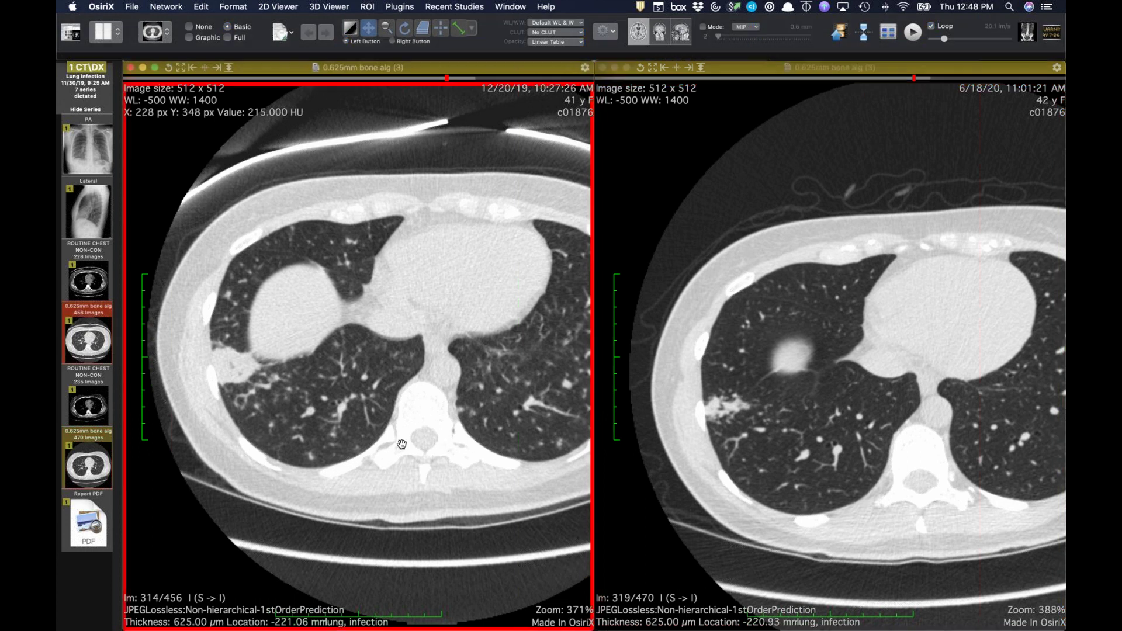
{"action": "key", "text": "super+w"}
{"action": "key", "text": "super+w"}
{"action": "left_click", "coordinate": [338, 107], "text": "super"}
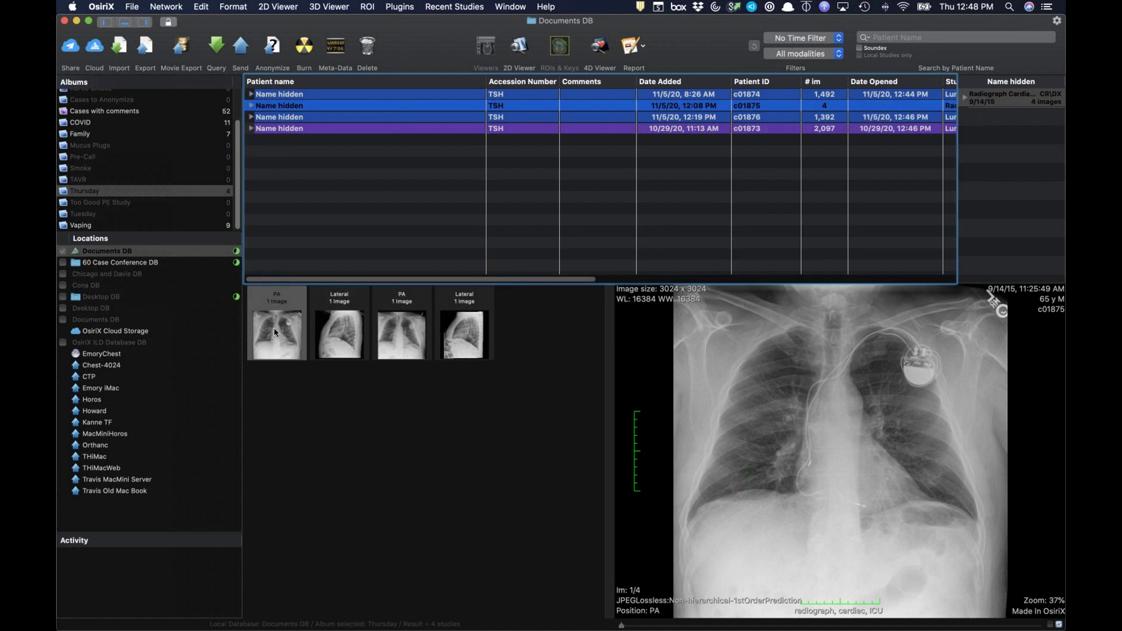
{"action": "double_click", "coordinate": [388, 339]}
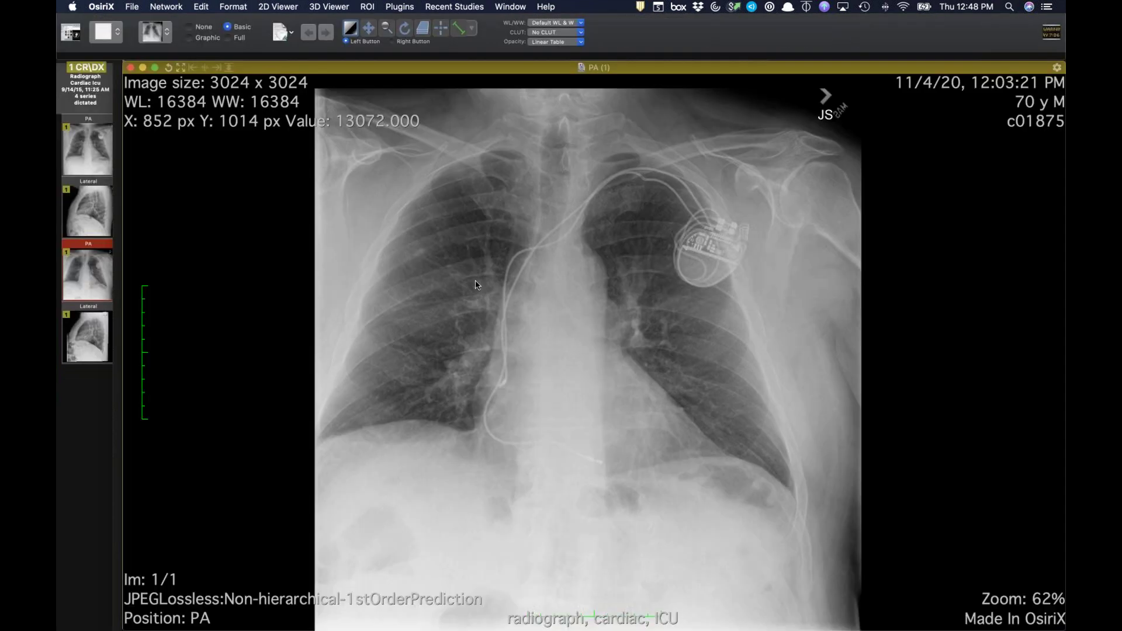
Inspect the pacemaker leads beneath the left clavicle on the 11/4/20 PA radiograph at about 188% zoom
{"action": "scroll", "coordinate": [476, 285], "scroll_direction": "up", "scroll_amount": 5}
{"action": "left_click_drag", "start_coordinate": [488, 284], "coordinate": [483, 333]}
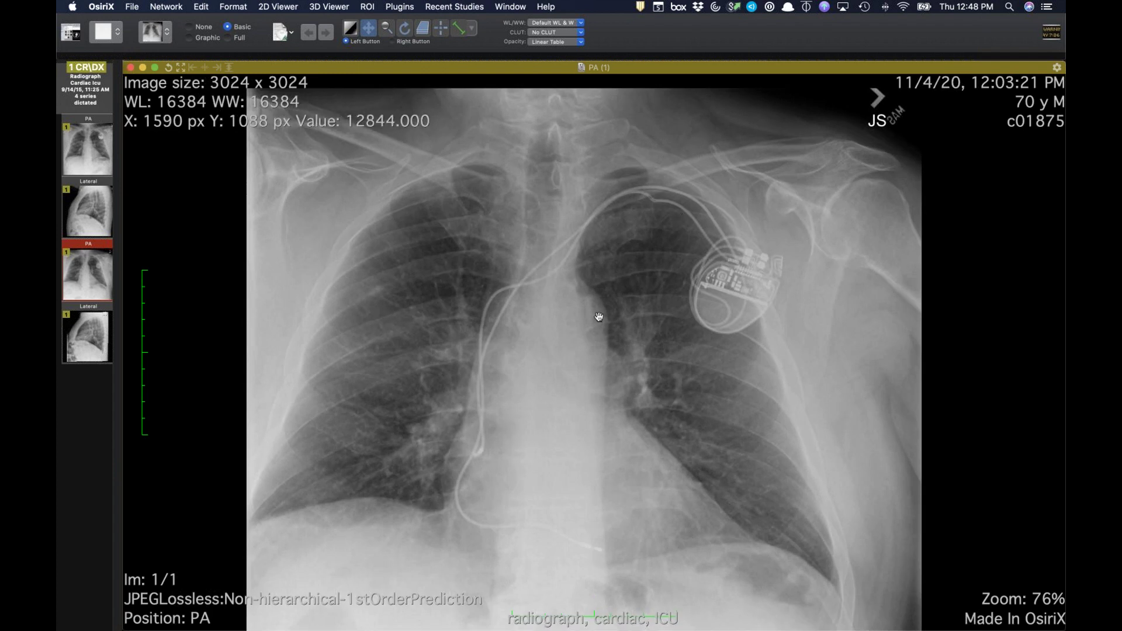
{"action": "scroll", "coordinate": [598, 315], "scroll_direction": "up", "scroll_amount": 5}
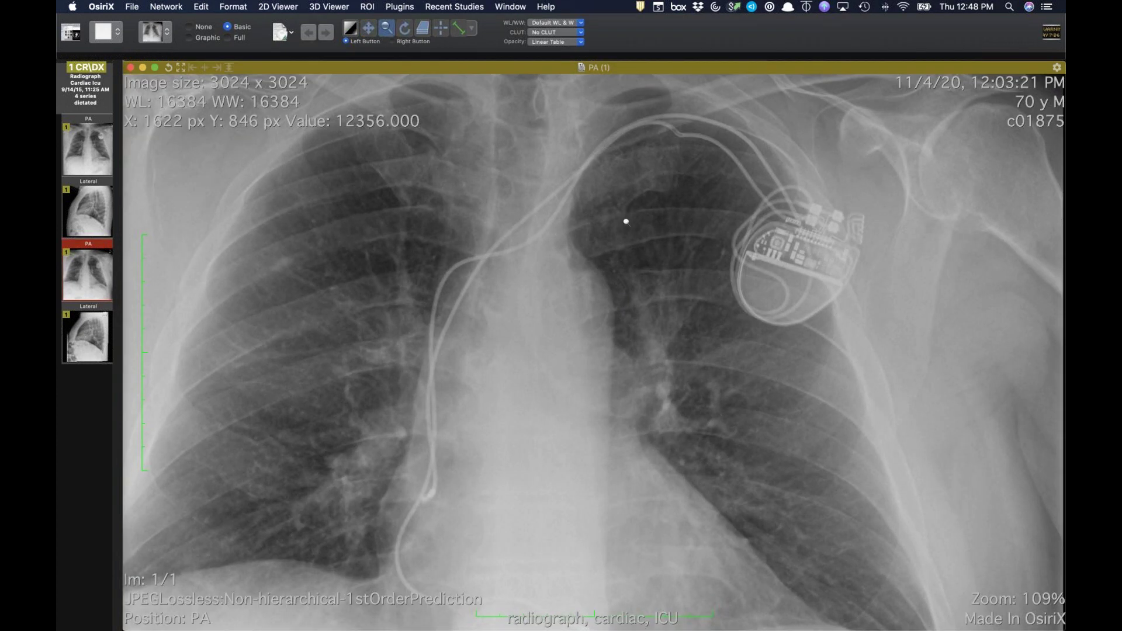
{"action": "left_click_drag", "start_coordinate": [592, 345], "coordinate": [551, 420]}
{"action": "key", "text": "z"}
{"action": "left_click_drag", "start_coordinate": [593, 226], "coordinate": [608, 165]}
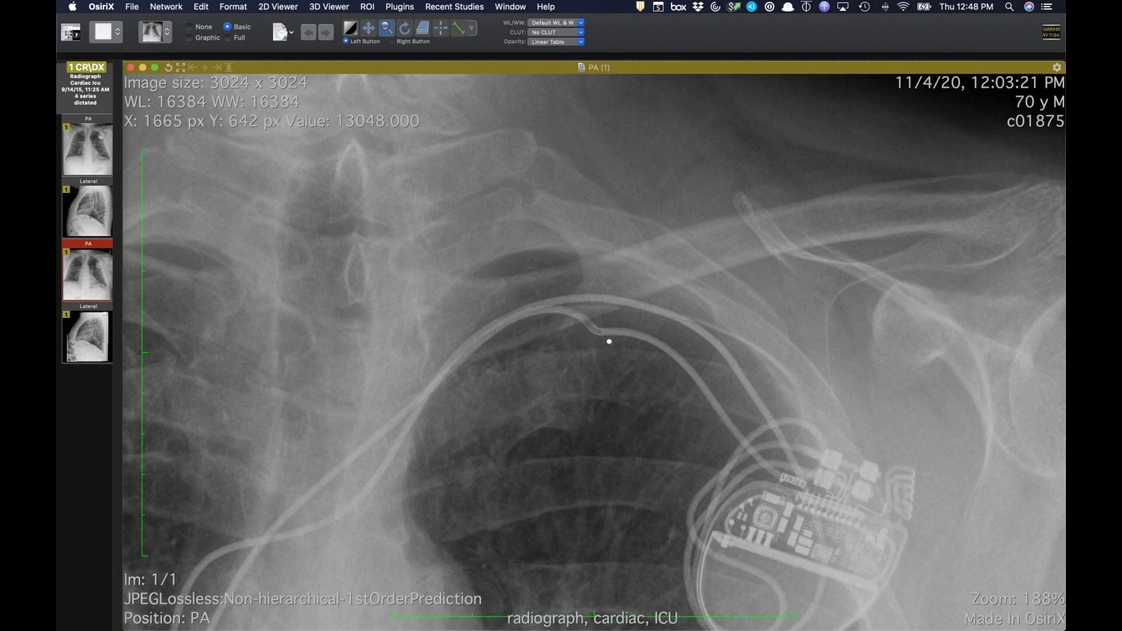
Add the 9/14/15 PA radiograph beside the 11/4/20 one and enlarge its pacemaker and leads to about 154%
{"action": "left_click_drag", "start_coordinate": [66, 149], "coordinate": [383, 423]}
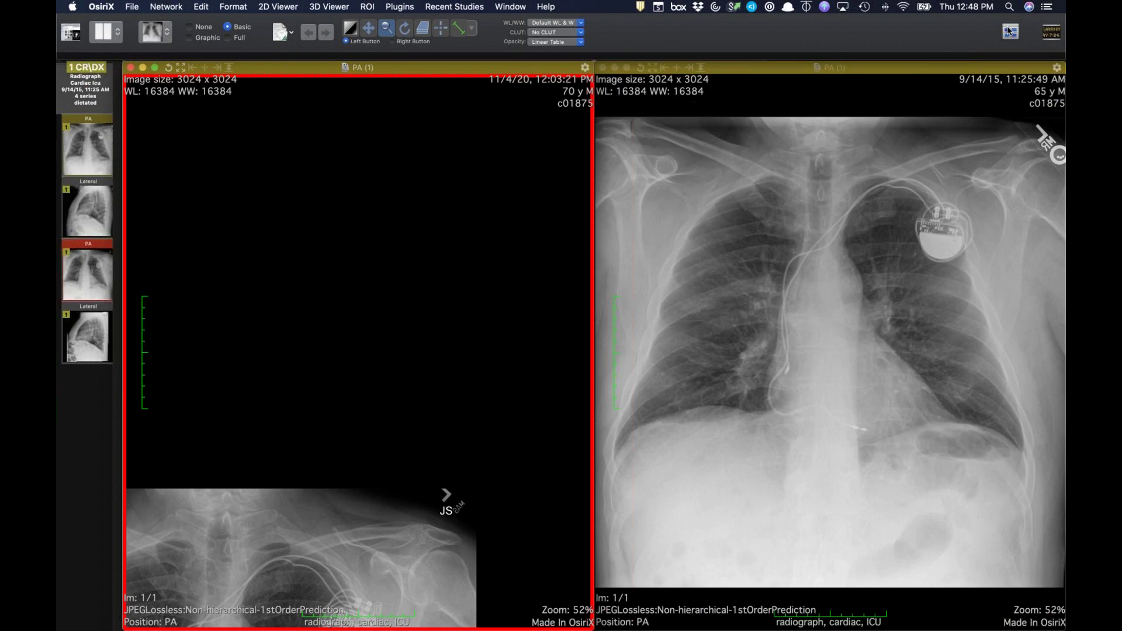
{"action": "mouse_move", "coordinate": [339, 541]}
{"action": "left_mouse_down"}
{"action": "mouse_move", "coordinate": [358, 445]}
{"action": "mouse_move", "coordinate": [343, 543]}
{"action": "left_mouse_up"}
{"action": "key", "text": "m"}
{"action": "left_click_drag", "start_coordinate": [358, 326], "coordinate": [429, 58]}
{"action": "key", "text": "z"}
{"action": "left_click_drag", "start_coordinate": [877, 226], "coordinate": [859, 125]}
{"action": "key", "text": "m"}
{"action": "key", "text": "z"}
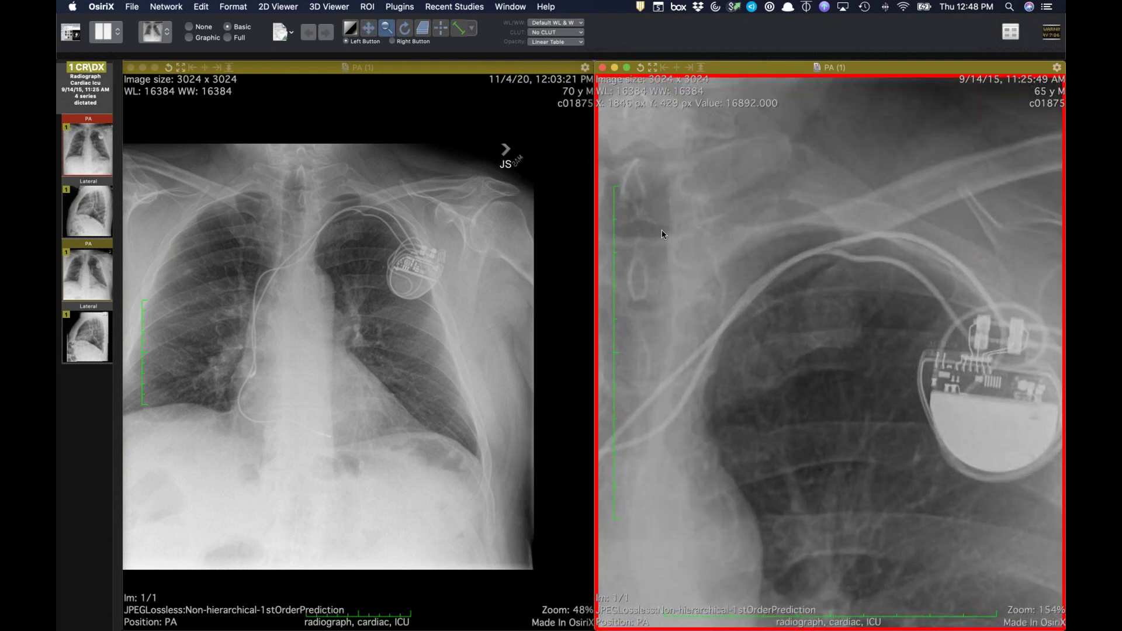
Enlarge the kinked lead segment below the left clavicle on the 11/4/20 radiograph to about 234%
{"action": "left_click_drag", "start_coordinate": [383, 339], "coordinate": [396, 100]}
{"action": "key", "text": "m"}
{"action": "key", "text": "z"}
{"action": "left_click_drag", "start_coordinate": [394, 444], "coordinate": [369, 246]}
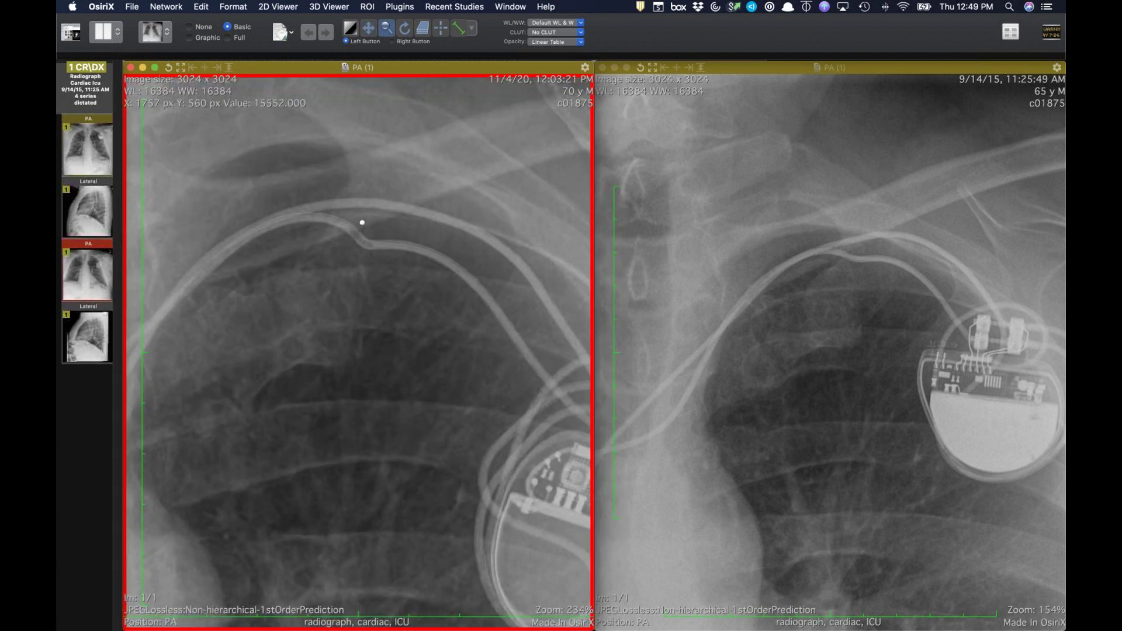
Match the magnification of the pacemaker leads on both radiographs, about 190% for 11/4/20 and 186% for 9/14/15
{"action": "left_click_drag", "start_coordinate": [884, 305], "coordinate": [882, 221]}
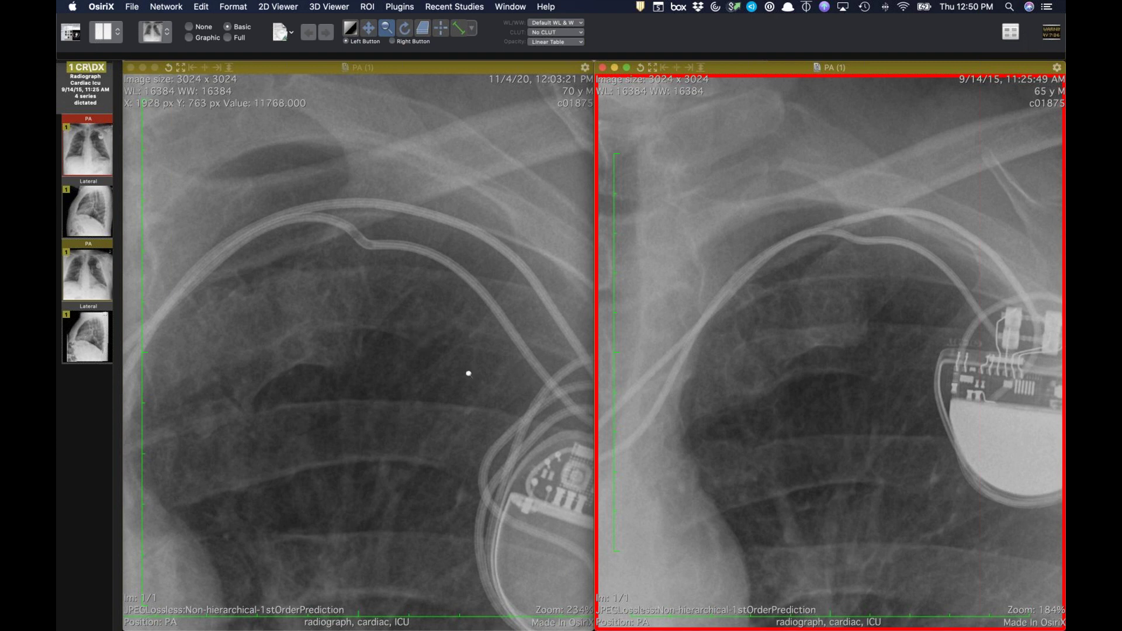
{"action": "left_click_drag", "start_coordinate": [469, 388], "coordinate": [444, 476]}
{"action": "left_click_drag", "start_coordinate": [818, 416], "coordinate": [816, 356]}
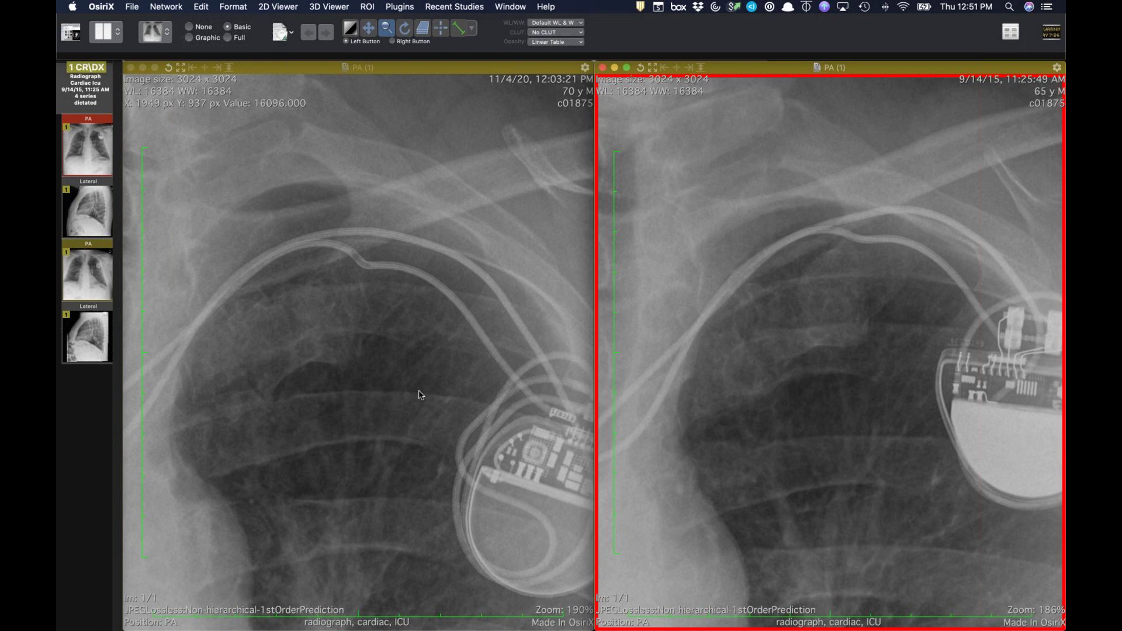
Switch to the 3D workstation view of the axial contrast-enhanced chest CT at the aortic arch level
{"action": "mouse_move", "coordinate": [329, 540]}
{"action": "mouse_move", "coordinate": [531, 628]}
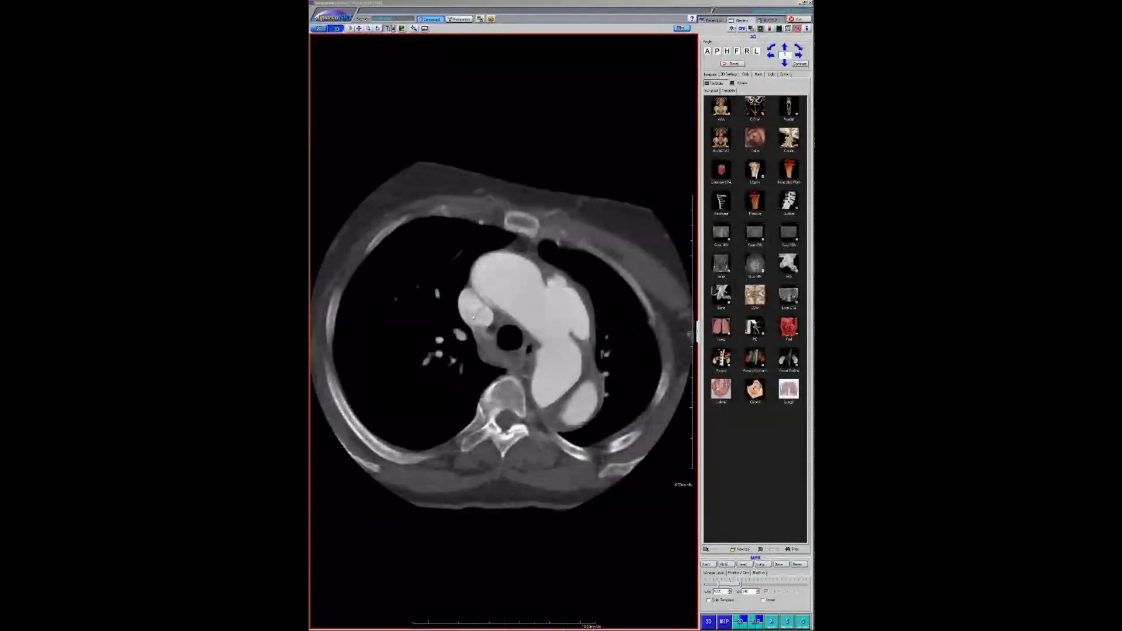
Examine the contrast-filled thoracic aorta on axial slices from the arch down to the main pulmonary artery level
{"action": "scroll", "coordinate": [534, 311], "scroll_direction": "down", "scroll_amount": 10}
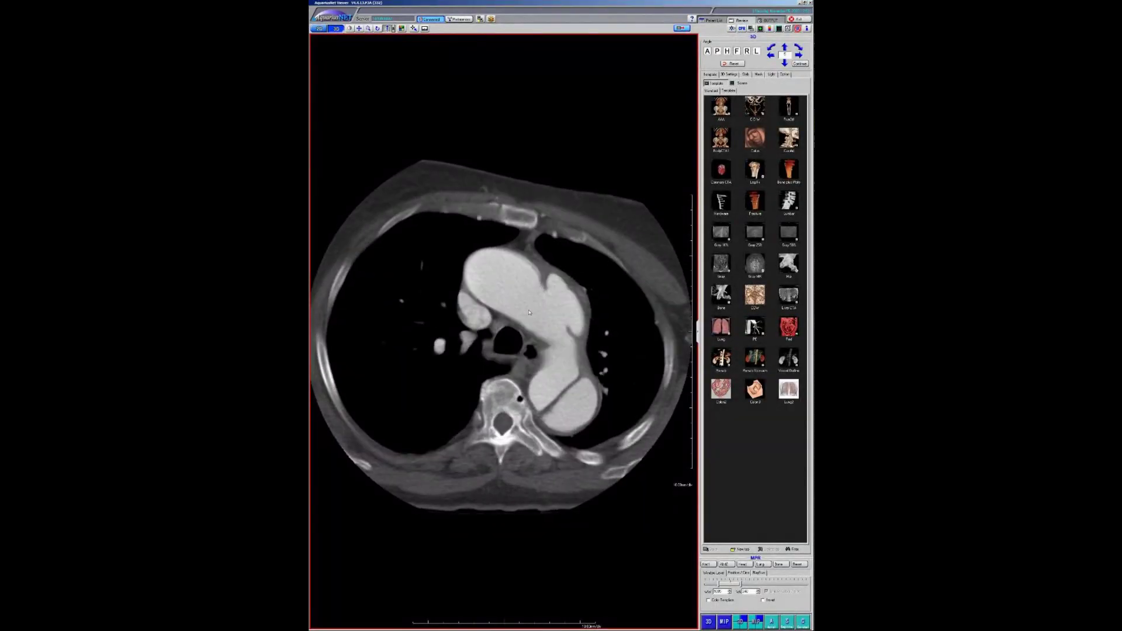
{"action": "scroll", "coordinate": [527, 306], "scroll_direction": "down", "scroll_amount": 15}
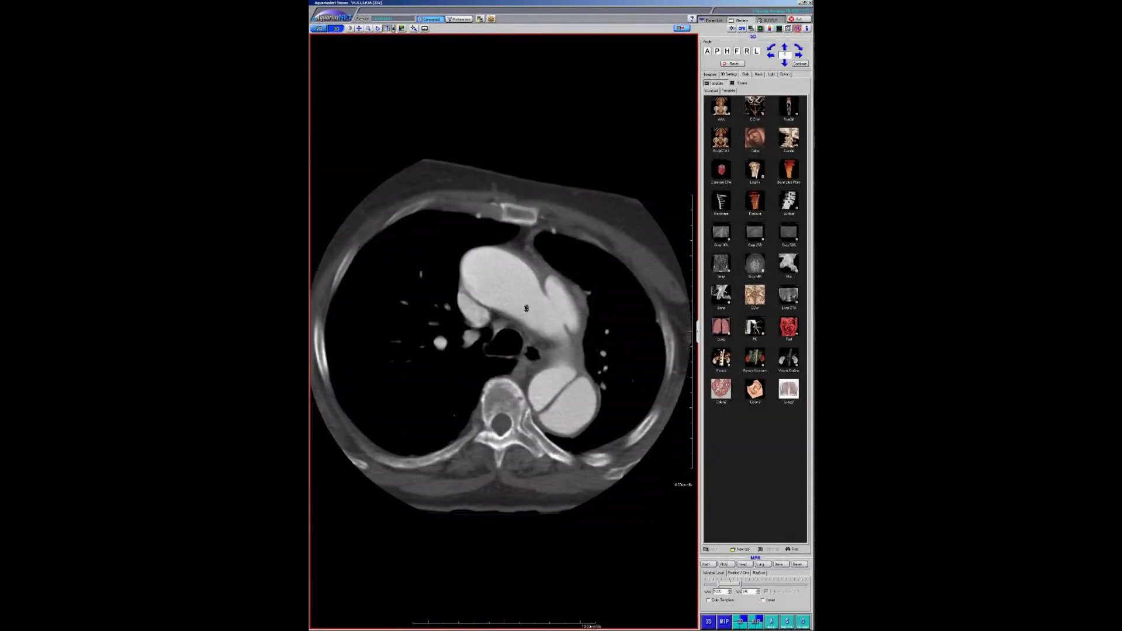
{"action": "scroll", "coordinate": [523, 321], "scroll_direction": "up", "scroll_amount": 20}
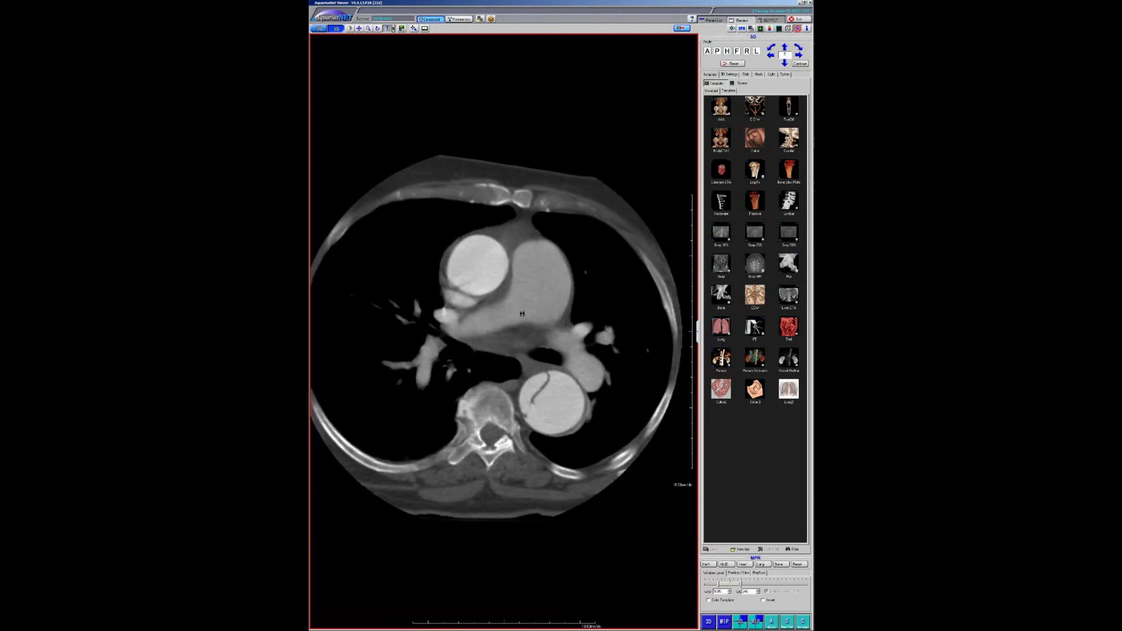
{"action": "scroll", "coordinate": [523, 303], "scroll_direction": "up", "scroll_amount": 5}
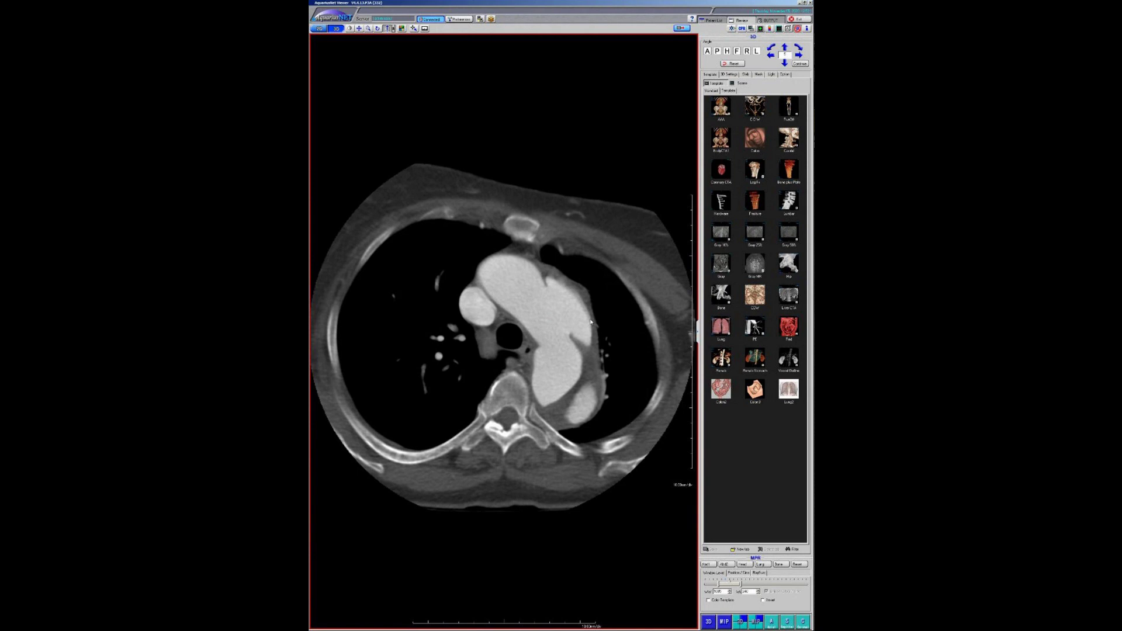
Examine the aortic arch wall, its outer contour and the proximal descending aorta across neighbouring axial slices
{"action": "scroll", "coordinate": [584, 340], "scroll_direction": "down", "scroll_amount": 2}
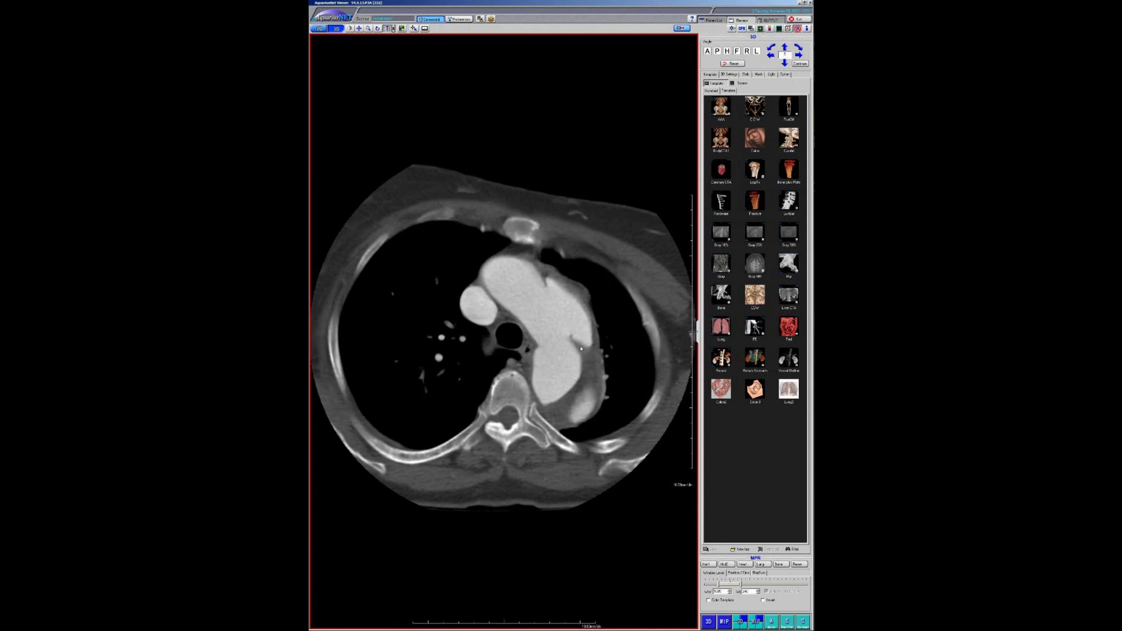
{"action": "scroll", "coordinate": [585, 358], "scroll_direction": "up", "scroll_amount": 8}
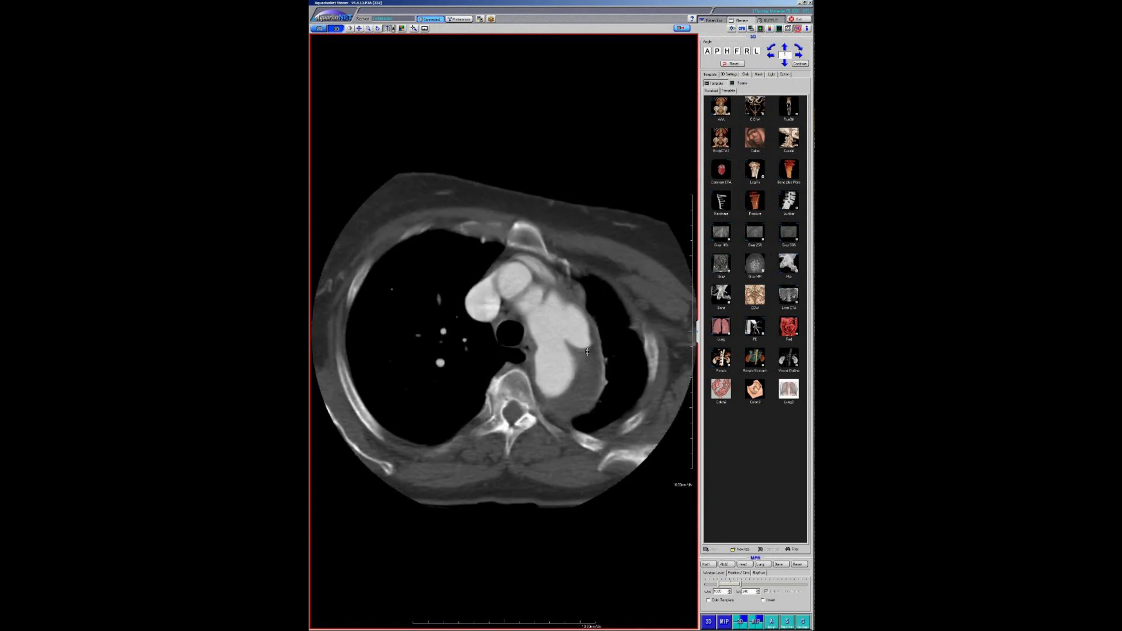
{"action": "scroll", "coordinate": [587, 353], "scroll_direction": "down", "scroll_amount": 6}
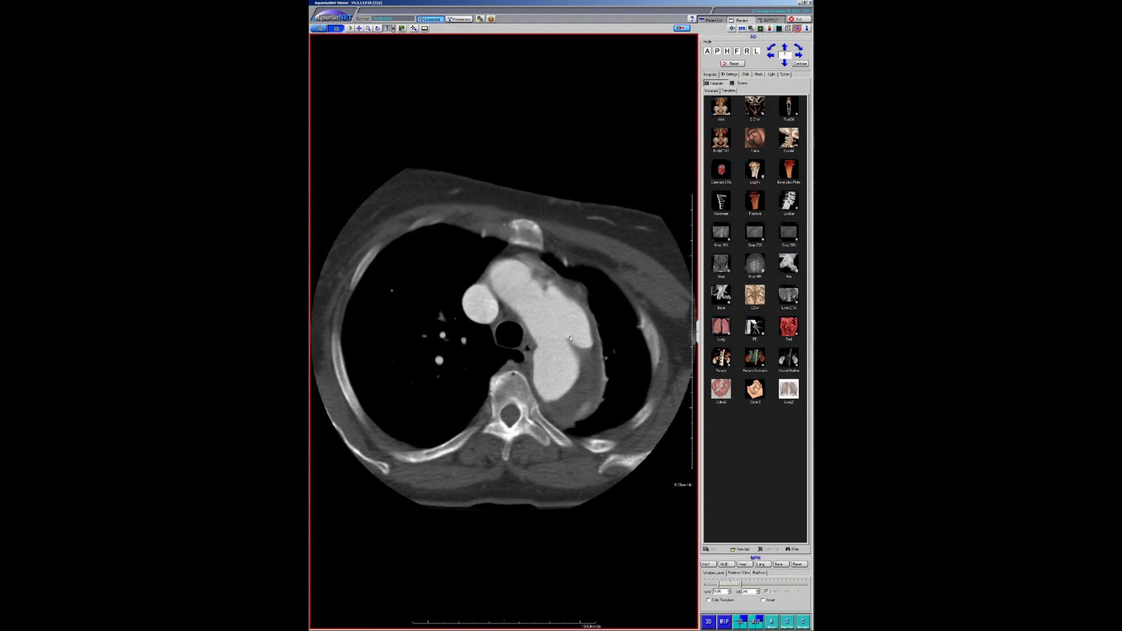
{"action": "scroll", "coordinate": [585, 356], "scroll_direction": "down", "scroll_amount": 5}
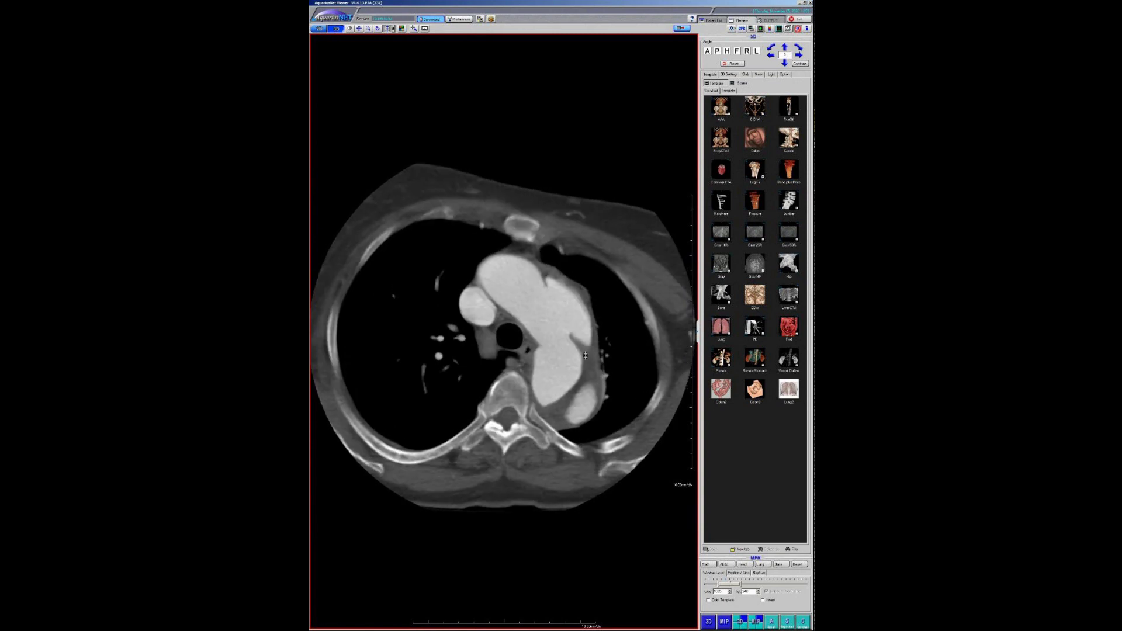
{"action": "scroll", "coordinate": [585, 357], "scroll_direction": "down", "scroll_amount": 4}
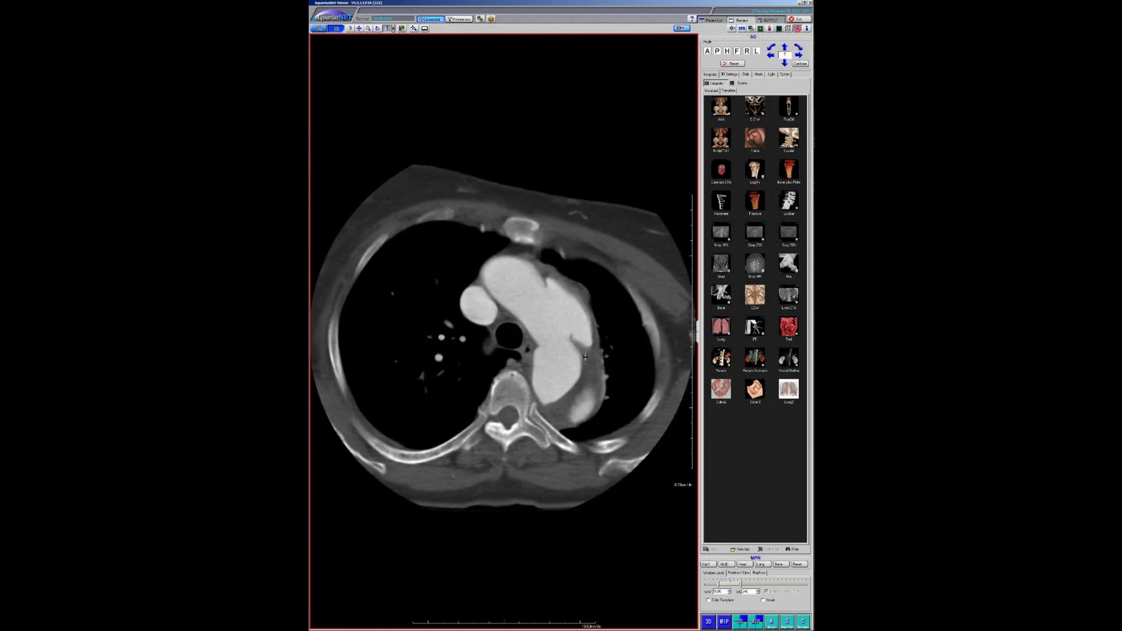
{"action": "scroll", "coordinate": [570, 301], "scroll_direction": "up", "scroll_amount": 3}
{"action": "scroll", "coordinate": [543, 299], "scroll_direction": "down", "scroll_amount": 3}
{"action": "scroll", "coordinate": [580, 322], "scroll_direction": "down", "scroll_amount": 4}
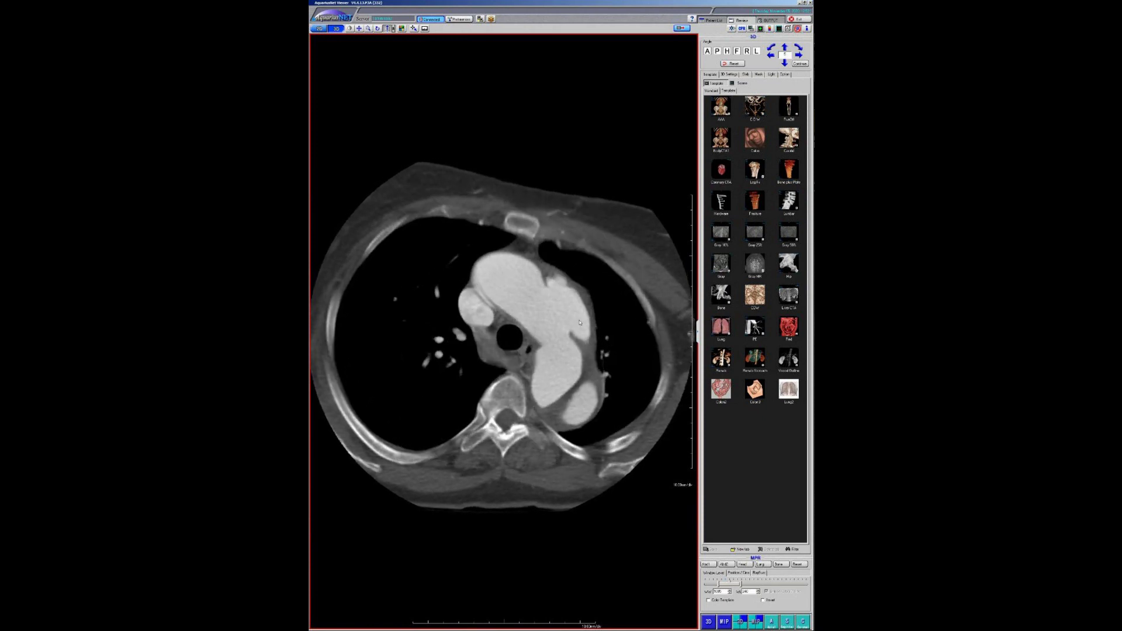
{"action": "scroll", "coordinate": [558, 316], "scroll_direction": "down", "scroll_amount": 2}
{"action": "scroll", "coordinate": [560, 309], "scroll_direction": "down", "scroll_amount": 3}
{"action": "scroll", "coordinate": [559, 309], "scroll_direction": "down", "scroll_amount": 3}
{"action": "scroll", "coordinate": [560, 304], "scroll_direction": "up", "scroll_amount": 5}
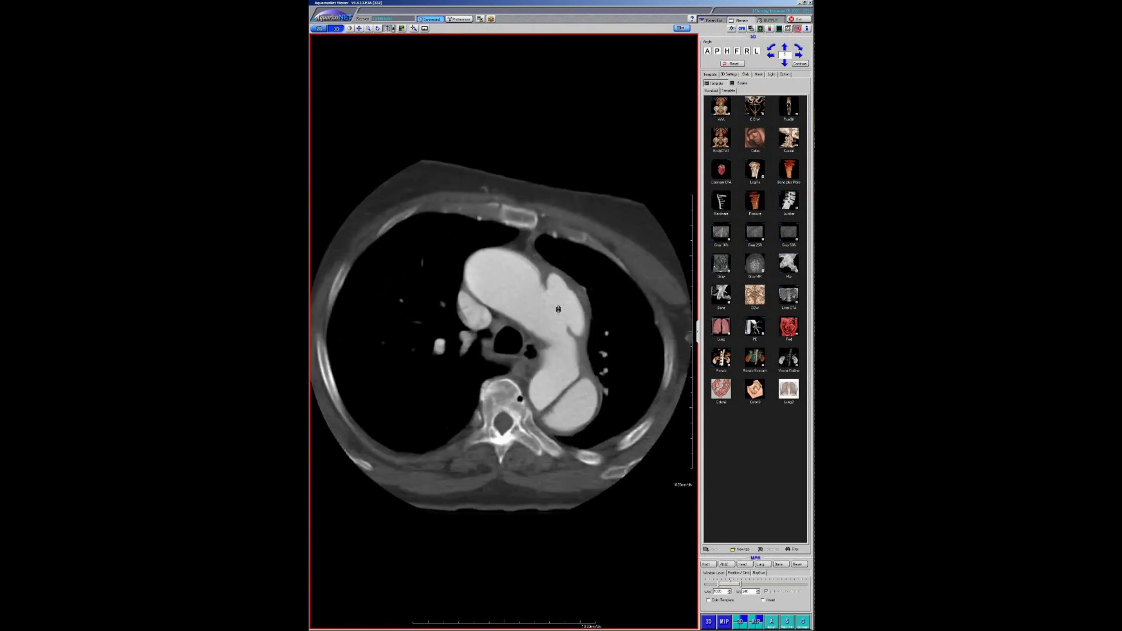
{"action": "scroll", "coordinate": [560, 303], "scroll_direction": "down", "scroll_amount": 3}
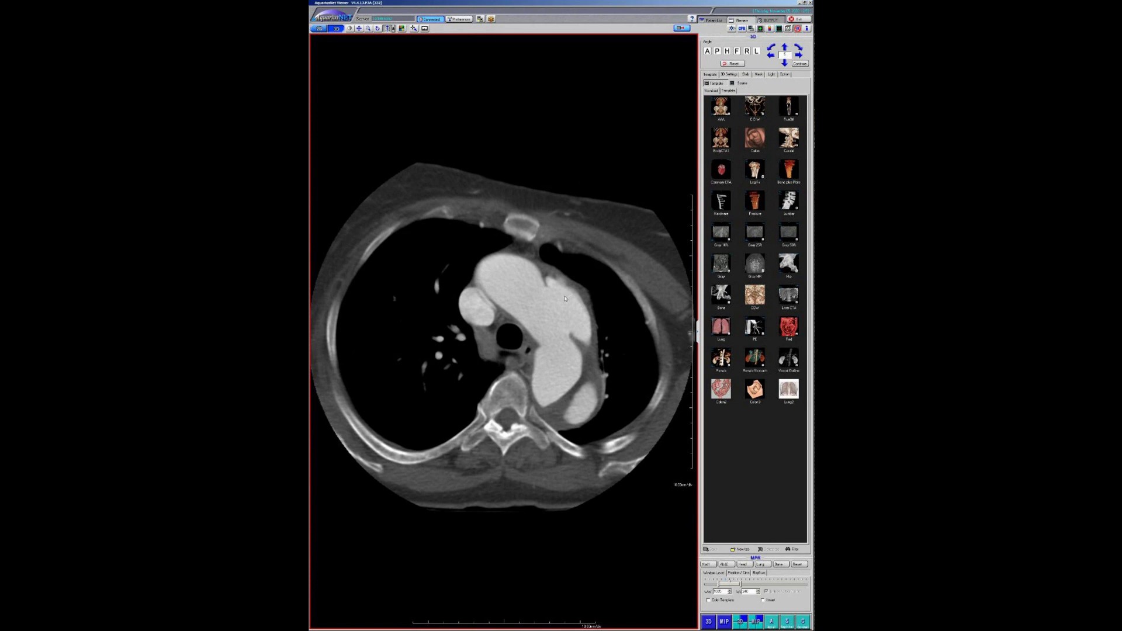
{"action": "scroll", "coordinate": [601, 295], "scroll_direction": "down", "scroll_amount": 2}
Load the outside chest CTs dated 2018/08/18 and 2018/10/19 into a three-study side-by-side comparison
{"action": "left_click", "coordinate": [710, 21]}
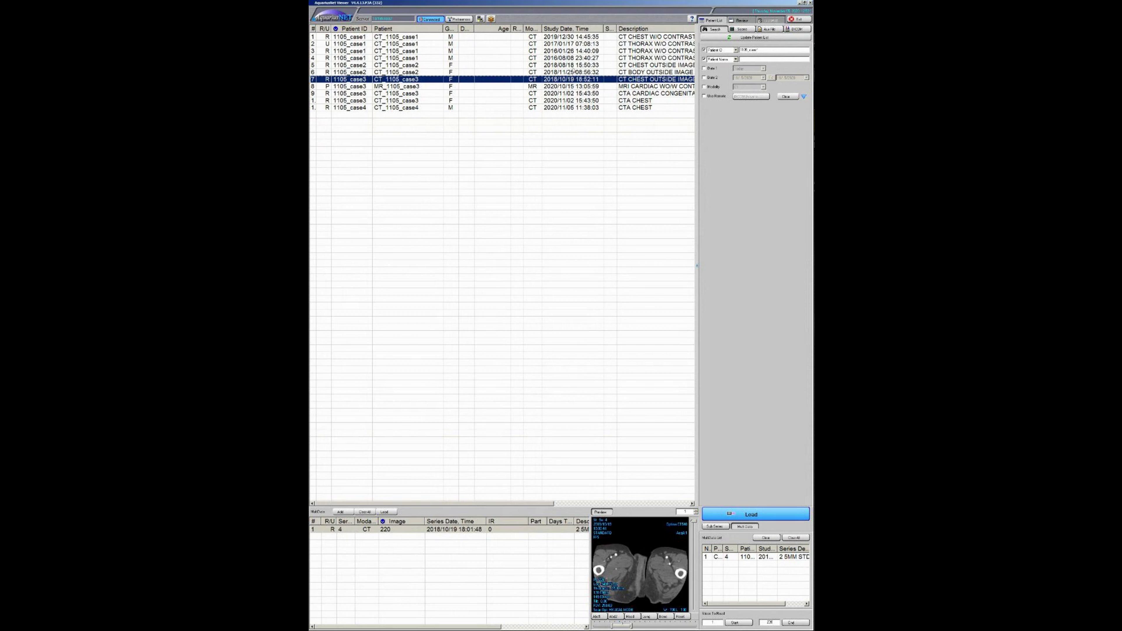
{"action": "left_click", "coordinate": [572, 67], "text": "shift"}
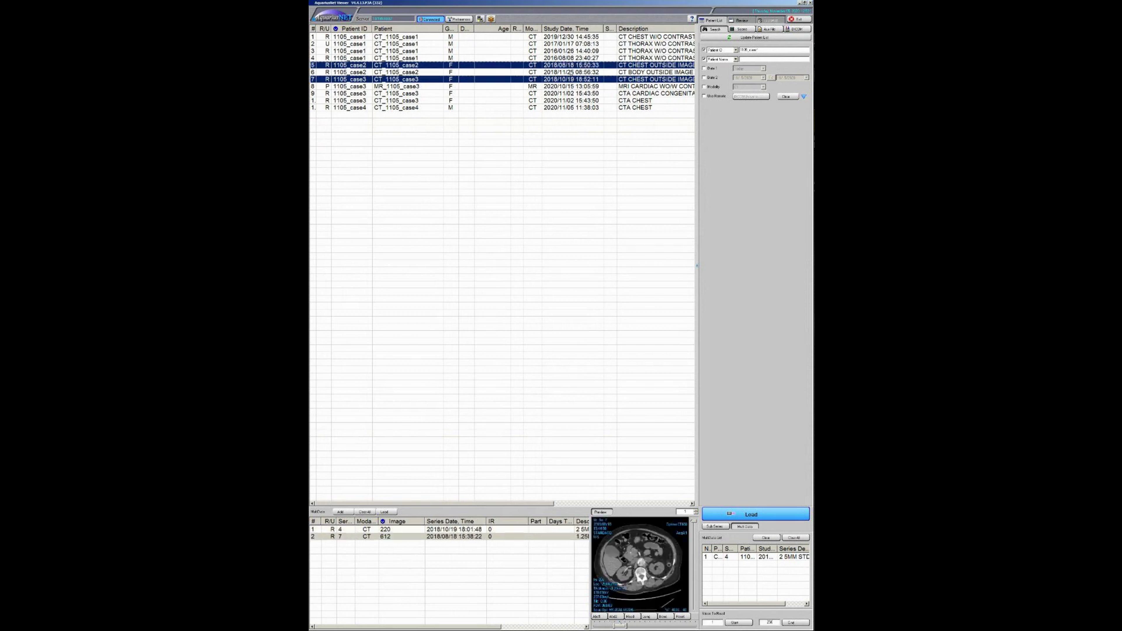
{"action": "double_click", "coordinate": [452, 529]}
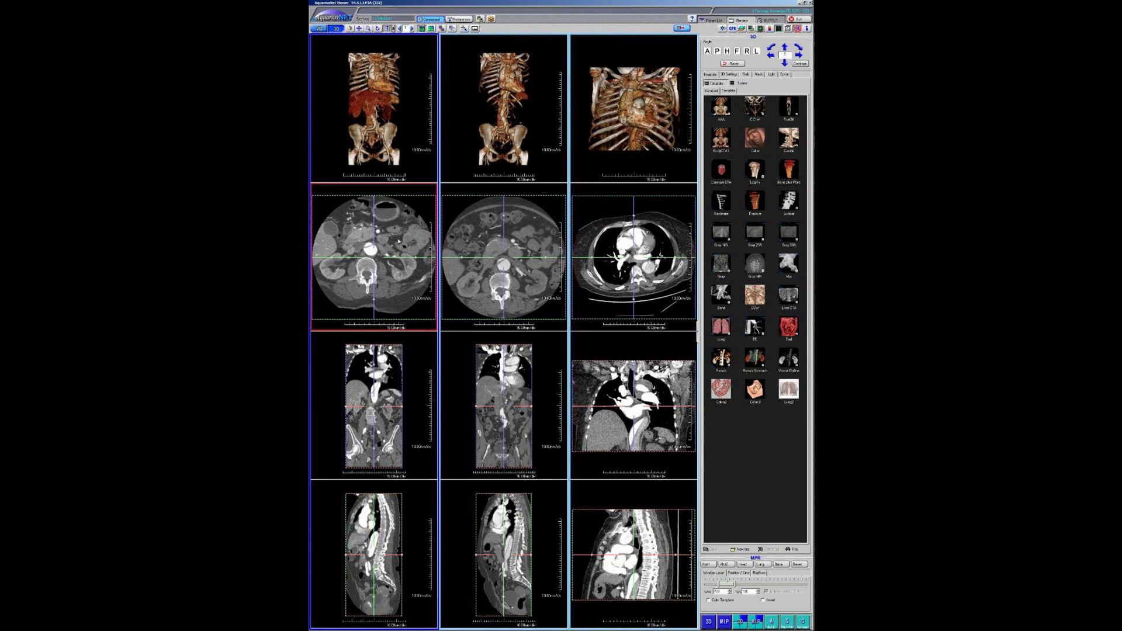
Show only the axial view of each study and enlarge the third study's chest CT around the upper mediastinum
{"action": "double_click", "coordinate": [585, 240]}
{"action": "scroll", "coordinate": [614, 261], "scroll_direction": "up", "scroll_amount": 5}
{"action": "scroll", "coordinate": [638, 261], "scroll_direction": "up", "scroll_amount": 5}
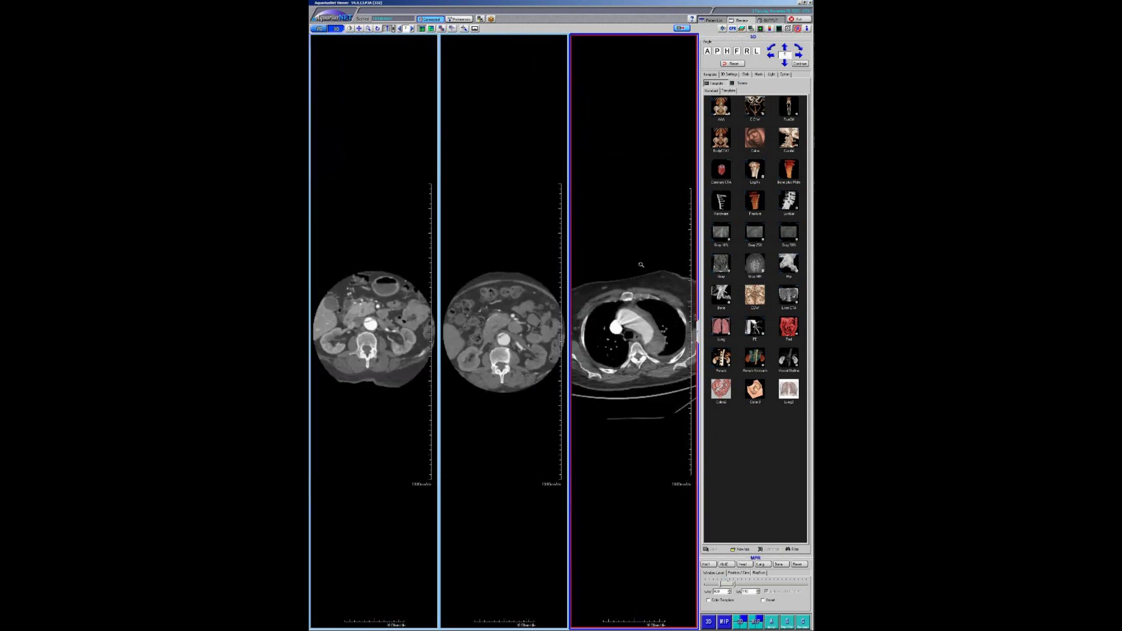
{"action": "scroll", "coordinate": [629, 253], "scroll_direction": "up", "scroll_amount": 5}
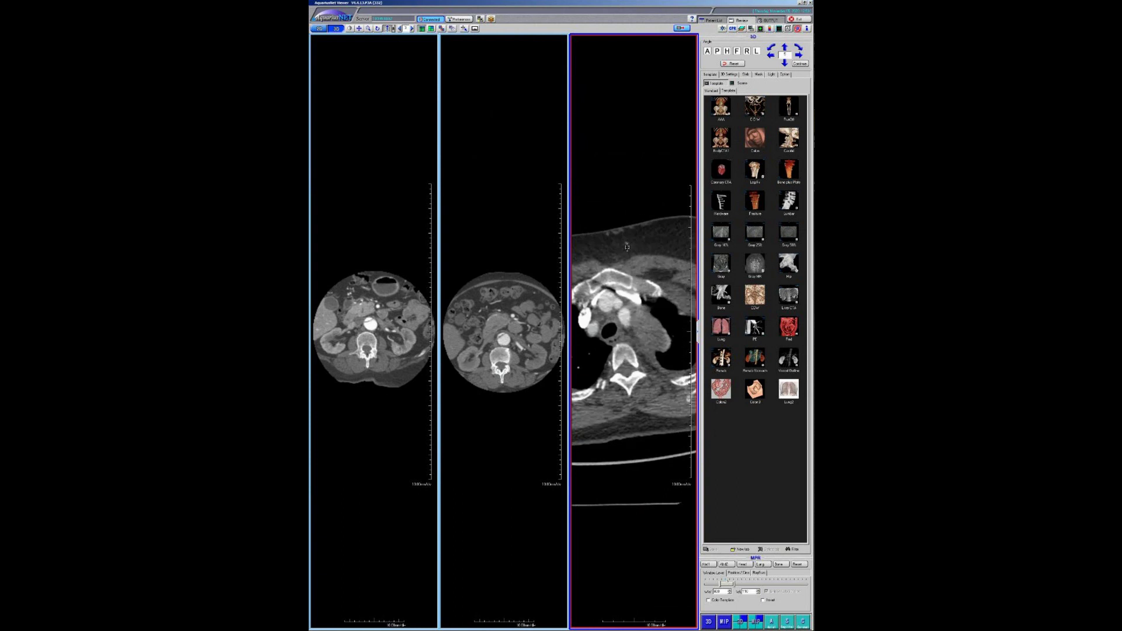
Examine the aortic arch and the surrounding mediastinal soft tissue on the third study's enlarged axial slices
{"action": "scroll", "coordinate": [630, 298], "scroll_direction": "up", "scroll_amount": 3}
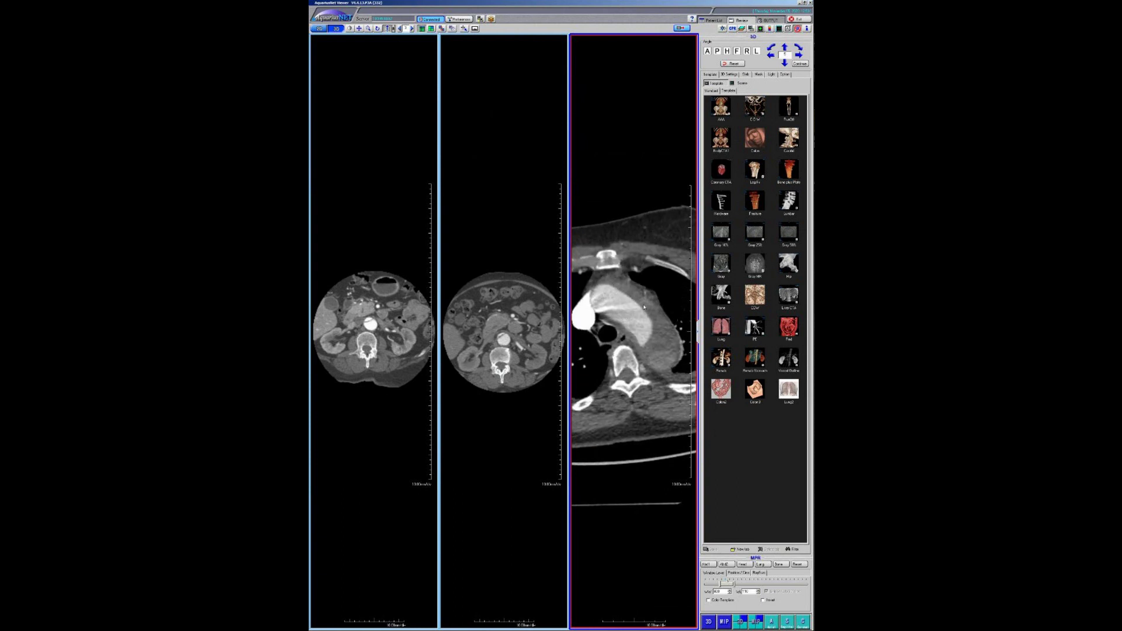
{"action": "scroll", "coordinate": [617, 292], "scroll_direction": "up", "scroll_amount": 5}
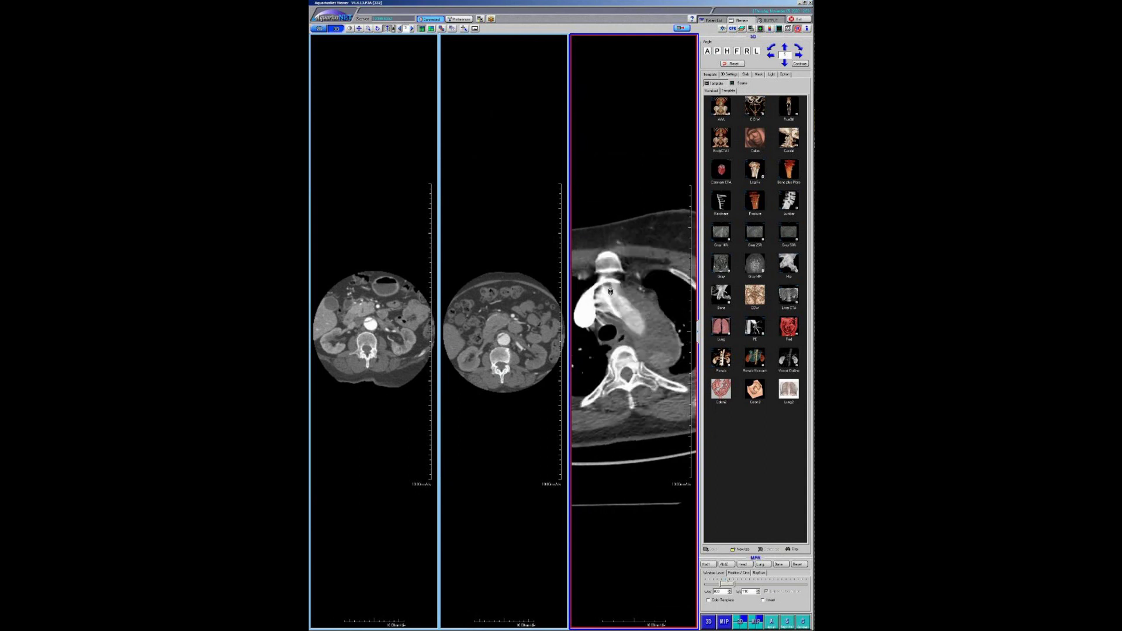
{"action": "scroll", "coordinate": [610, 285], "scroll_direction": "down", "scroll_amount": 5}
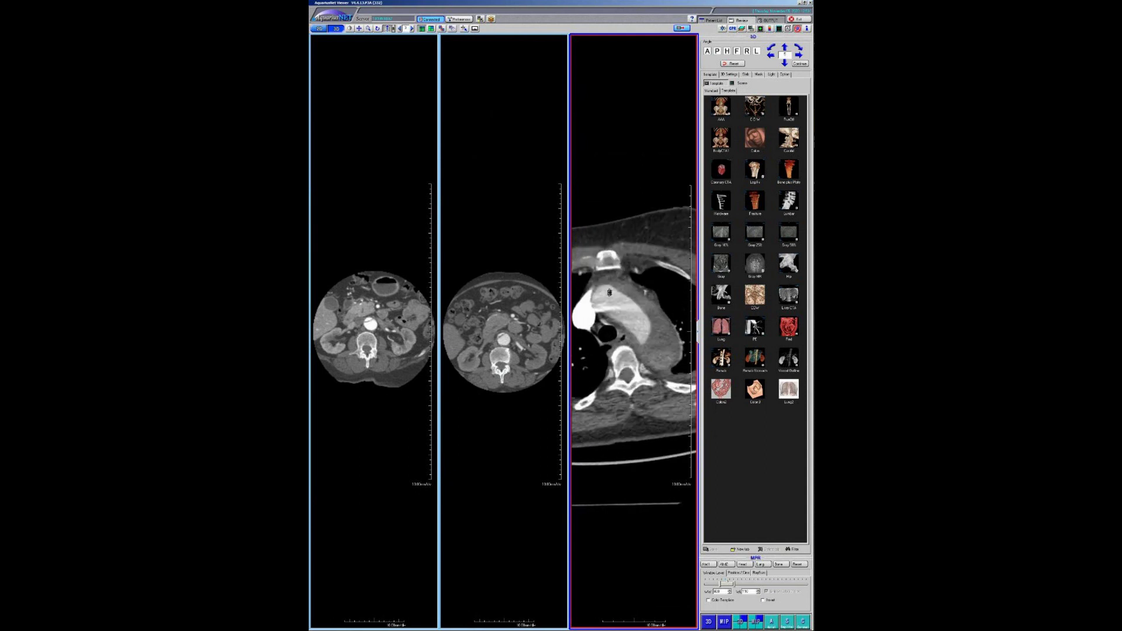
{"action": "scroll", "coordinate": [608, 292], "scroll_direction": "down", "scroll_amount": 2}
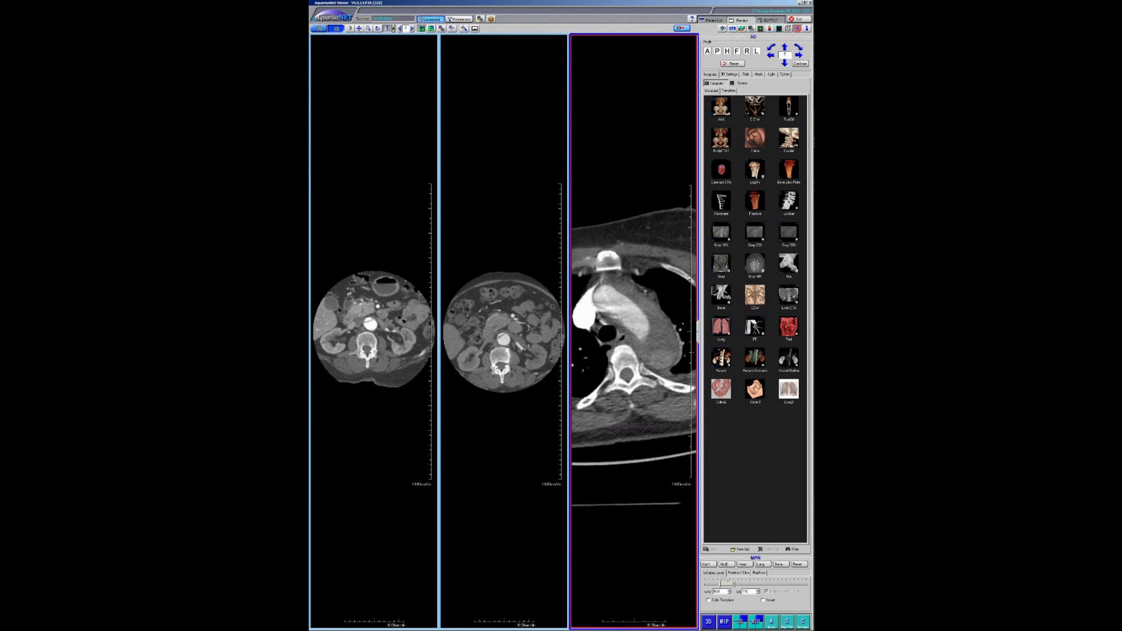
{"action": "scroll", "coordinate": [617, 292], "scroll_direction": "down", "scroll_amount": 2}
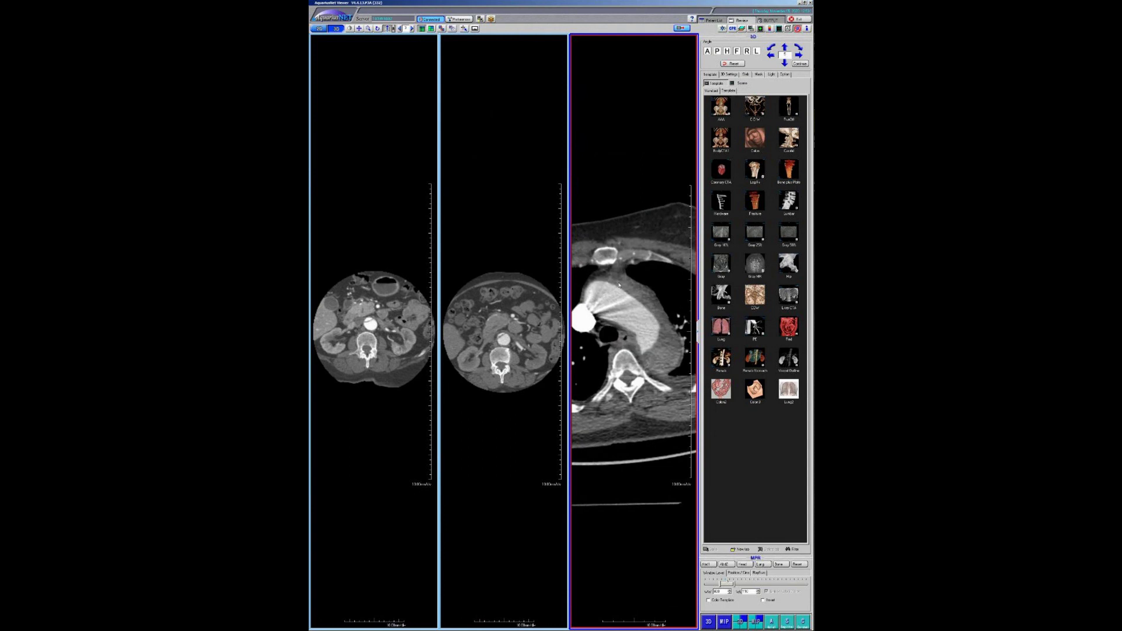
{"action": "scroll", "coordinate": [627, 293], "scroll_direction": "down", "scroll_amount": 5}
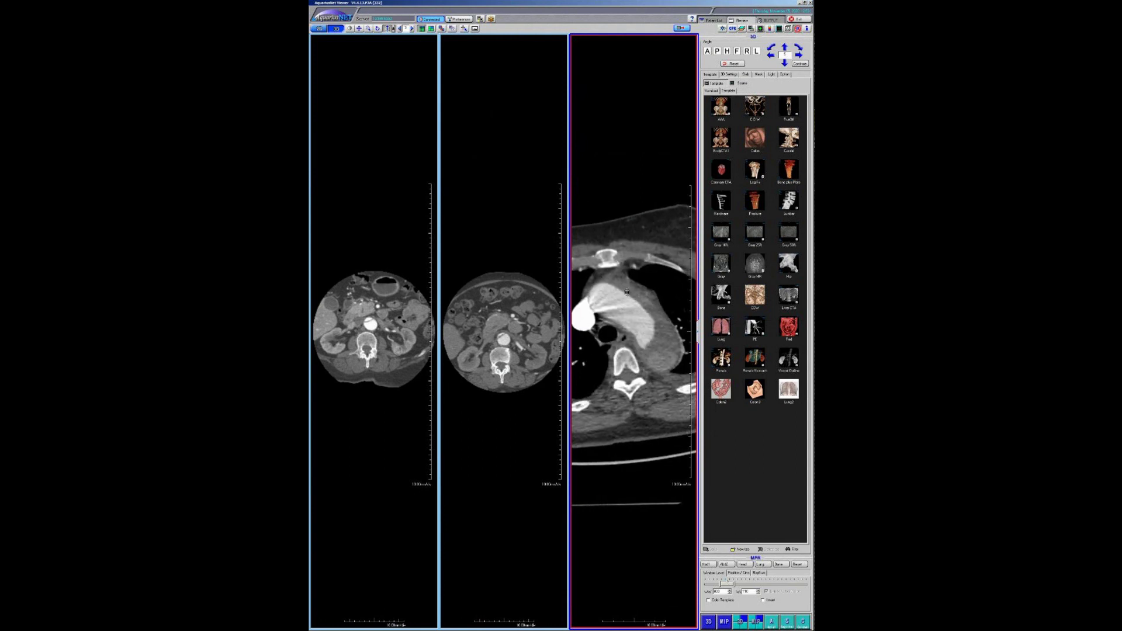
{"action": "scroll", "coordinate": [614, 285], "scroll_direction": "down", "scroll_amount": 2}
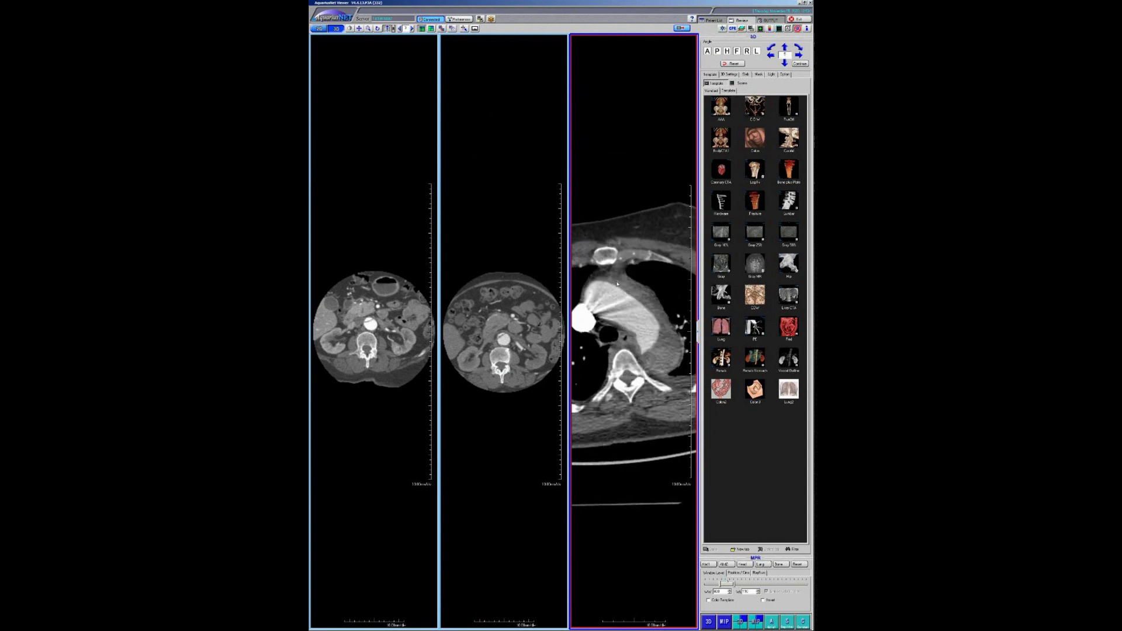
{"action": "scroll", "coordinate": [638, 324], "scroll_direction": "down", "scroll_amount": 2}
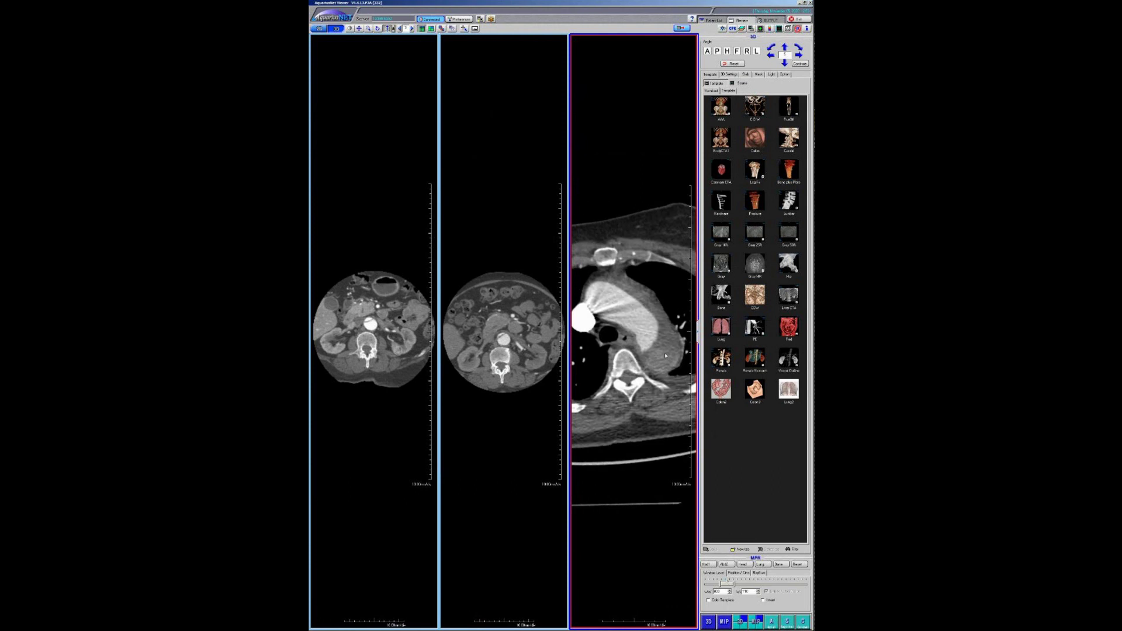
{"action": "scroll", "coordinate": [637, 299], "scroll_direction": "down", "scroll_amount": 4}
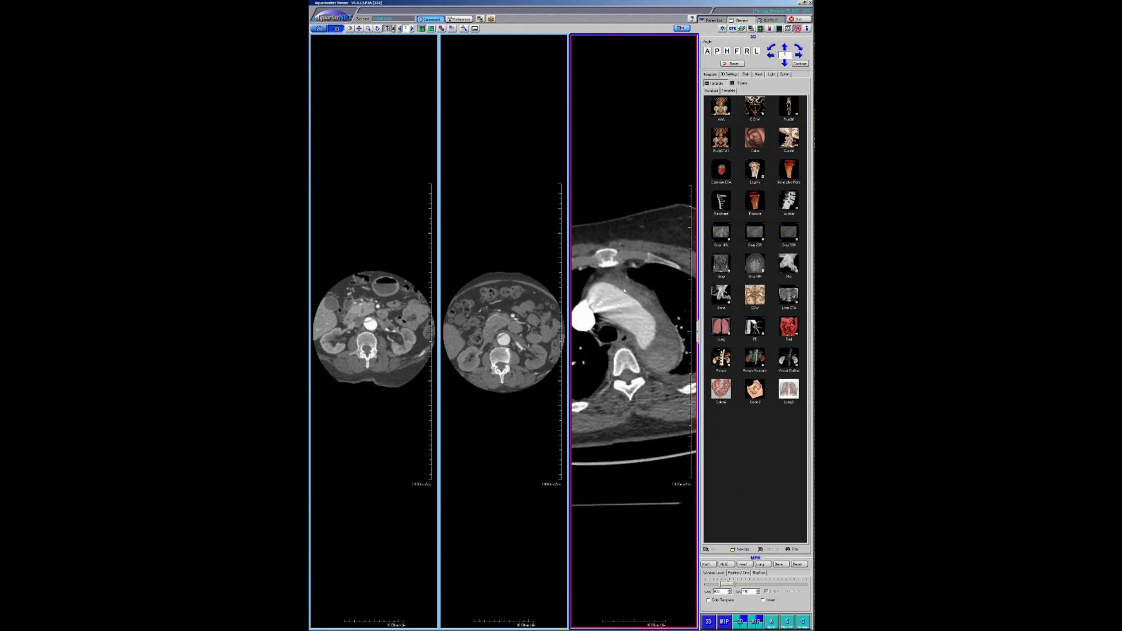
{"action": "scroll", "coordinate": [622, 288], "scroll_direction": "down", "scroll_amount": 2}
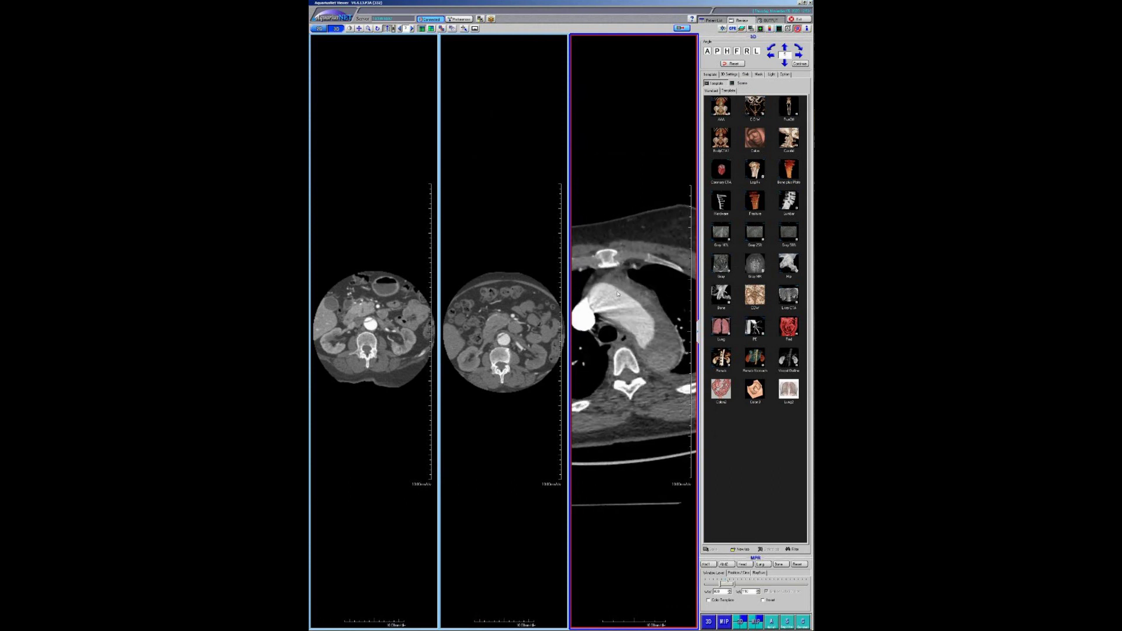
Bring the middle study to the aortic arch level and enlarge it to match the third study
{"action": "left_click", "coordinate": [508, 298]}
{"action": "scroll", "coordinate": [508, 295], "scroll_direction": "up", "scroll_amount": 5}
{"action": "left_click_drag", "start_coordinate": [509, 278], "coordinate": [486, 255]}
{"action": "scroll", "coordinate": [486, 255], "scroll_direction": "up", "scroll_amount": 3}
Bring the first study to the aortic arch level, enlarged and positioned to match the other two studies
{"action": "left_click", "coordinate": [392, 312]}
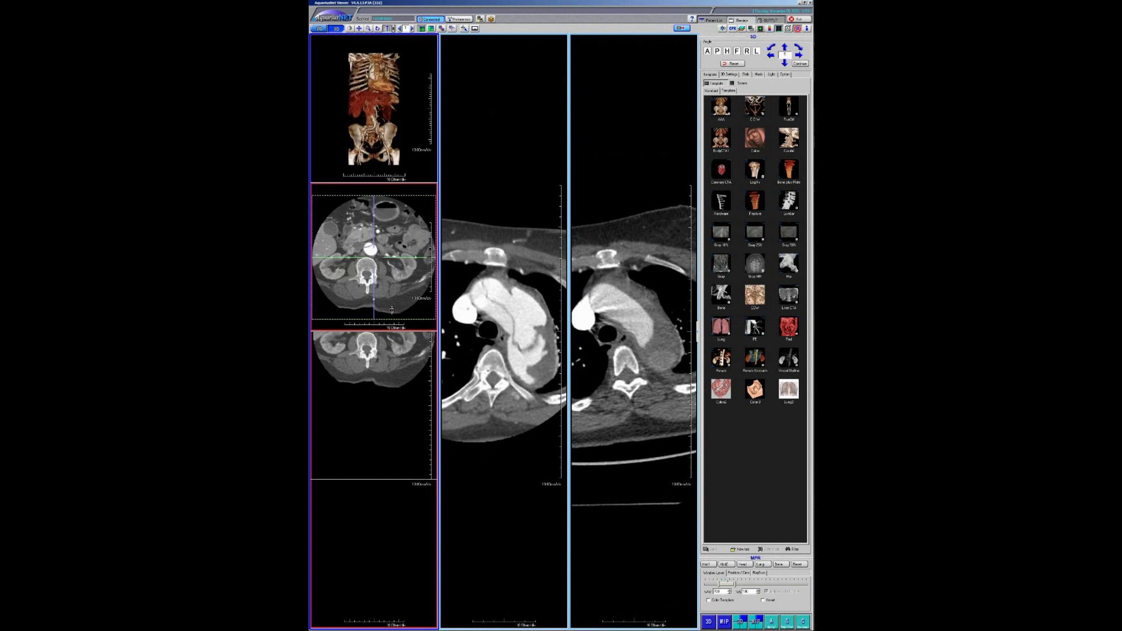
{"action": "scroll", "coordinate": [389, 309], "scroll_direction": "up", "scroll_amount": 5}
{"action": "left_click_drag", "start_coordinate": [385, 306], "coordinate": [359, 297]}
{"action": "scroll", "coordinate": [359, 297], "scroll_direction": "down", "scroll_amount": 3}
{"action": "scroll", "coordinate": [409, 333], "scroll_direction": "down", "scroll_amount": 2}
Set the third study to a slightly lower aortic arch slice for comparison with the other two studies
{"action": "left_click", "coordinate": [593, 362]}
{"action": "scroll", "coordinate": [602, 361], "scroll_direction": "down", "scroll_amount": 5}
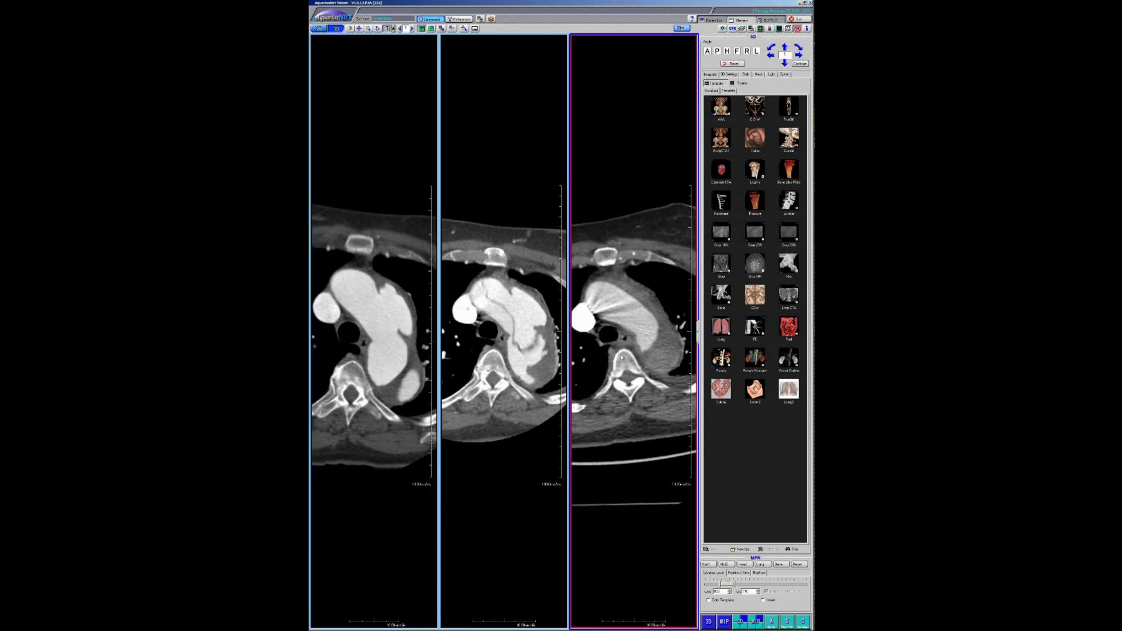
{"action": "scroll", "coordinate": [621, 357], "scroll_direction": "down", "scroll_amount": 2}
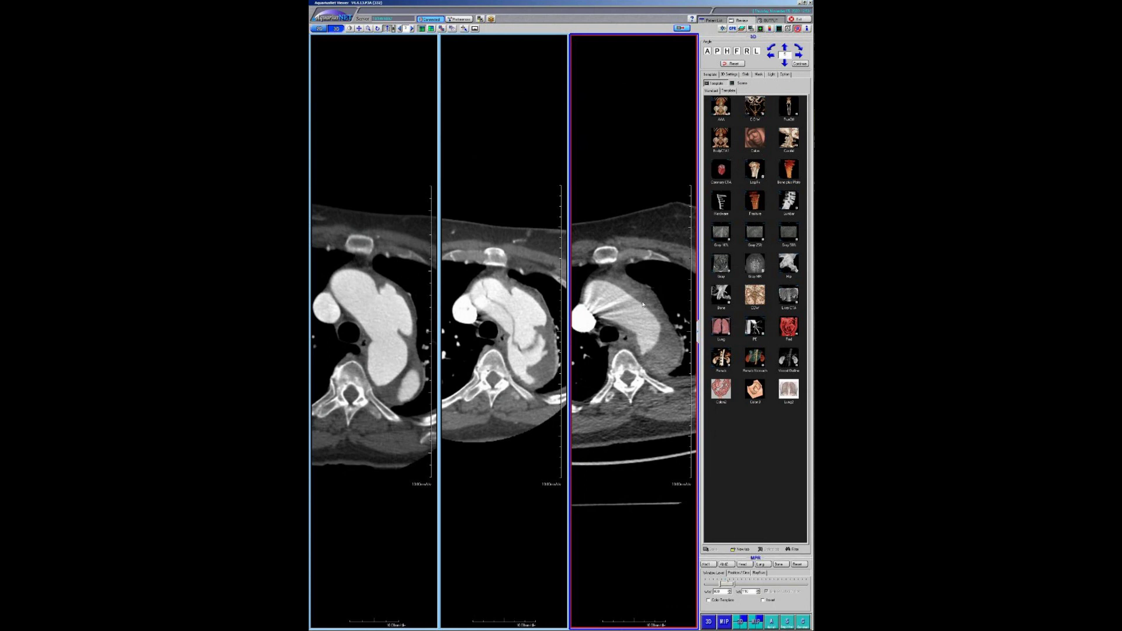
{"action": "scroll", "coordinate": [640, 311], "scroll_direction": "down", "scroll_amount": 2}
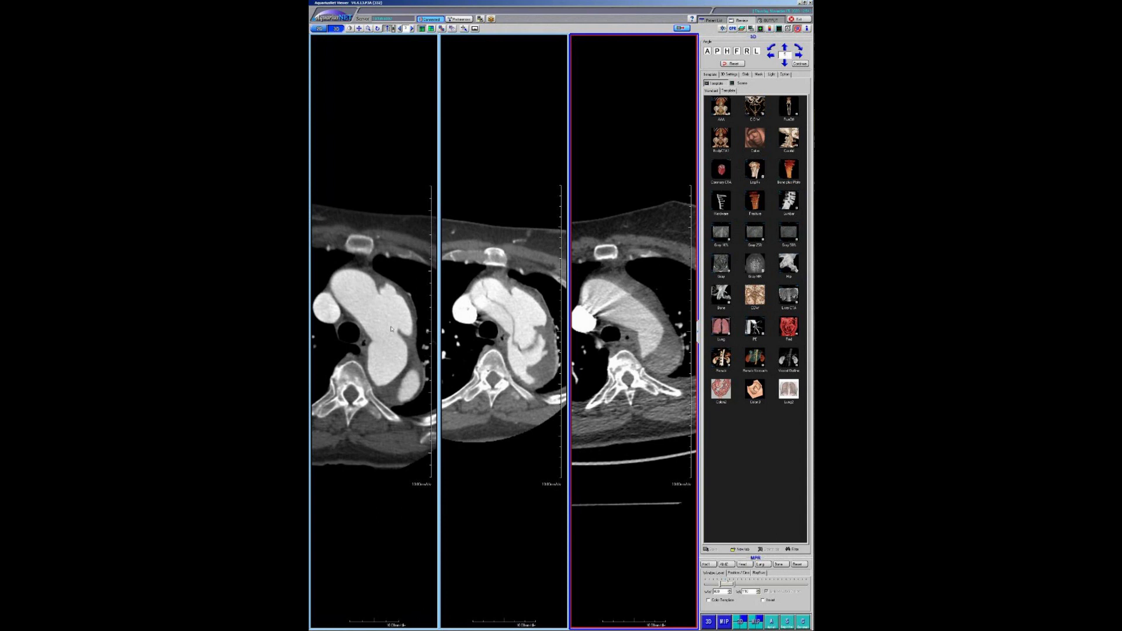
Examine the dissection flap on the middle study's axial slices from the aortic arch to the ascending and descending aorta
{"action": "left_click", "coordinate": [484, 326]}
{"action": "scroll", "coordinate": [484, 326], "scroll_direction": "down", "scroll_amount": 5}
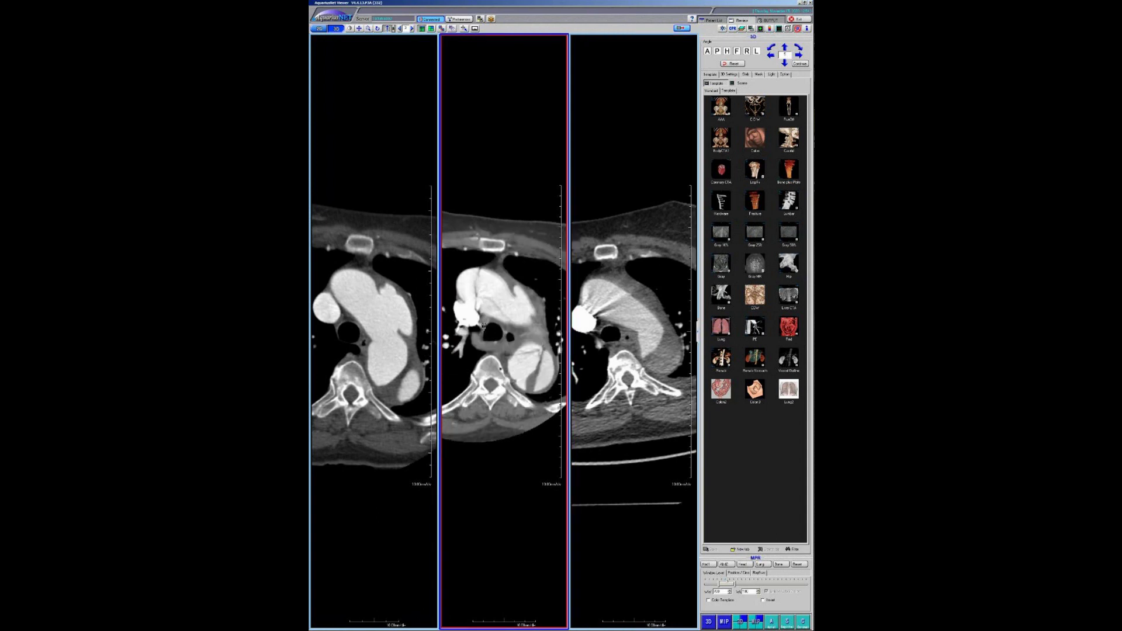
{"action": "scroll", "coordinate": [484, 326], "scroll_direction": "up", "scroll_amount": 10}
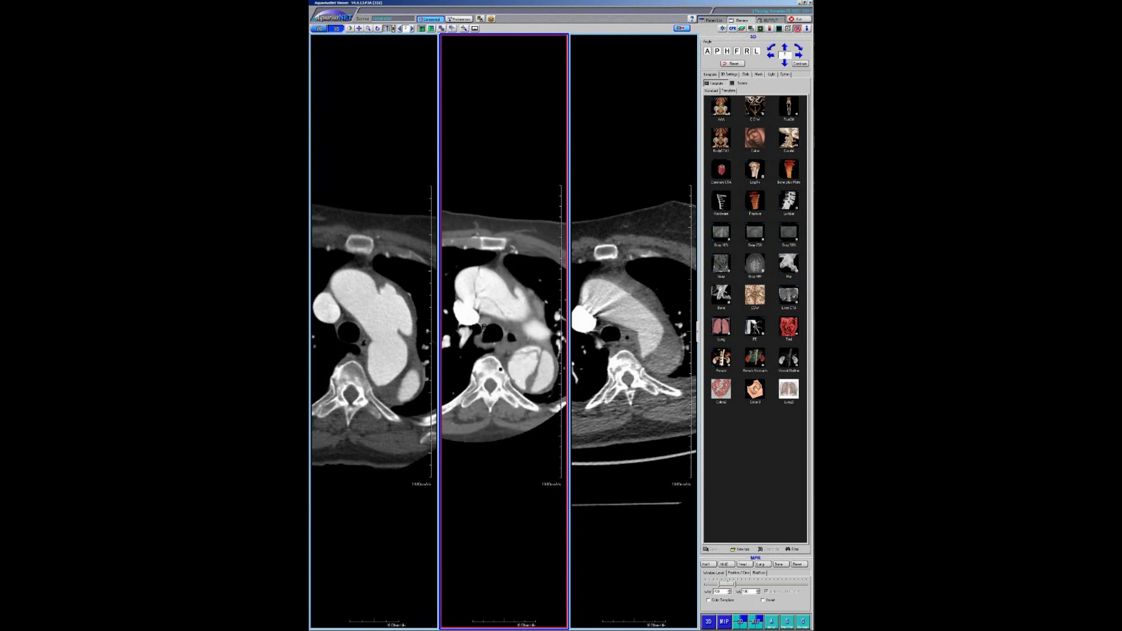
{"action": "scroll", "coordinate": [483, 326], "scroll_direction": "up", "scroll_amount": 3}
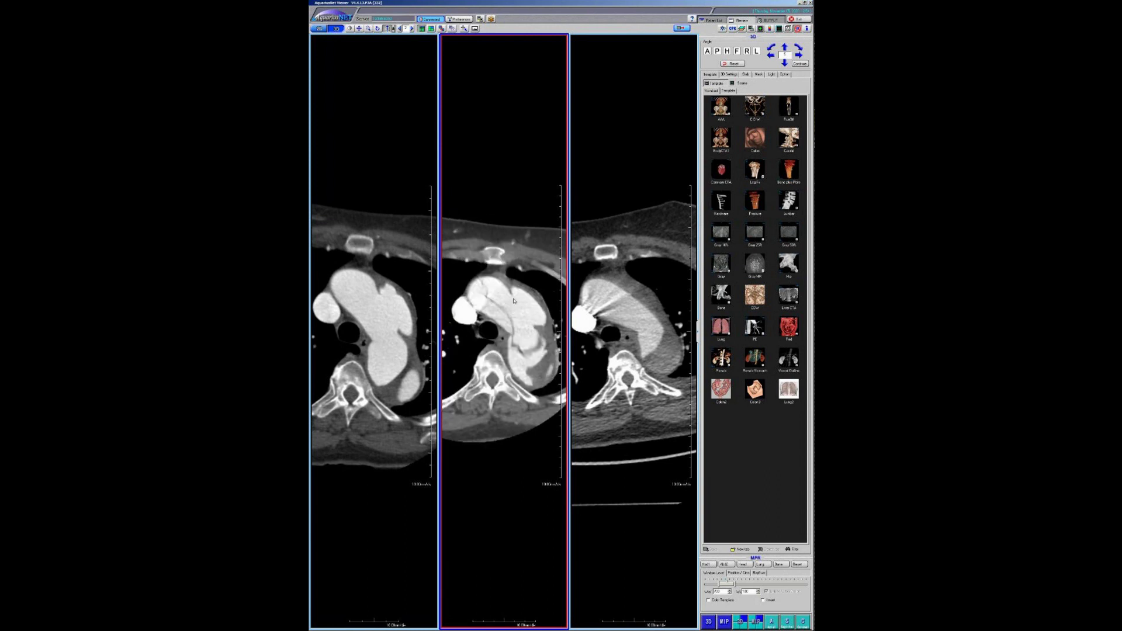
{"action": "scroll", "coordinate": [514, 301], "scroll_direction": "down", "scroll_amount": 5}
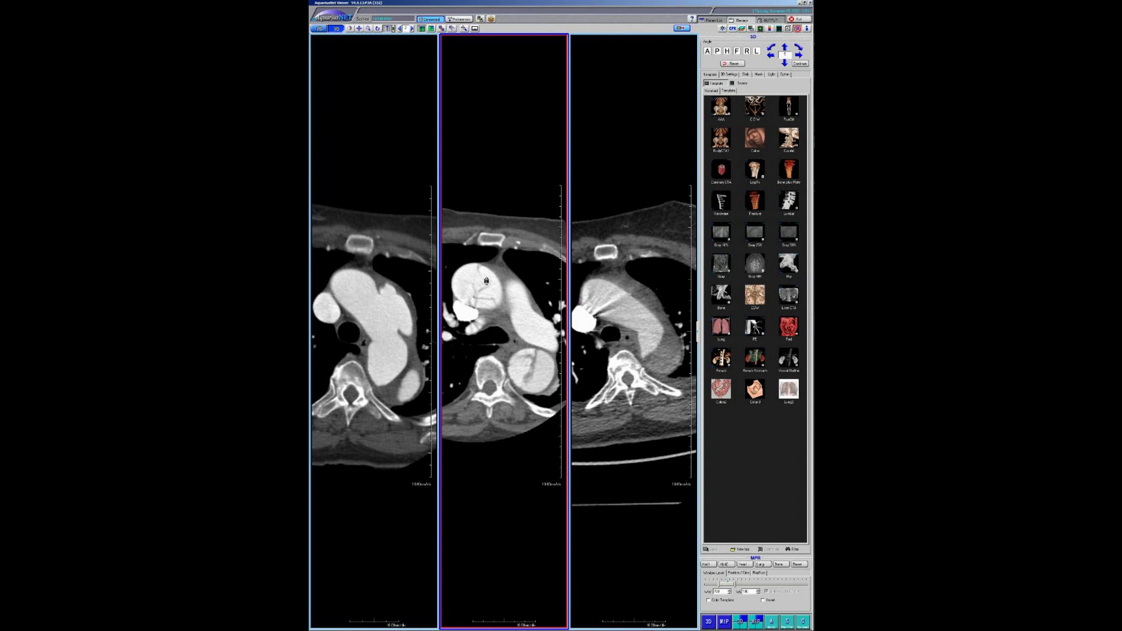
Trace the dissection flap in the middle study between the ascending aorta, pulmonary artery level and aortic root
{"action": "scroll", "coordinate": [486, 285], "scroll_direction": "down", "scroll_amount": 3}
{"action": "scroll", "coordinate": [486, 284], "scroll_direction": "up", "scroll_amount": 3}
{"action": "scroll", "coordinate": [481, 302], "scroll_direction": "up", "scroll_amount": 3}
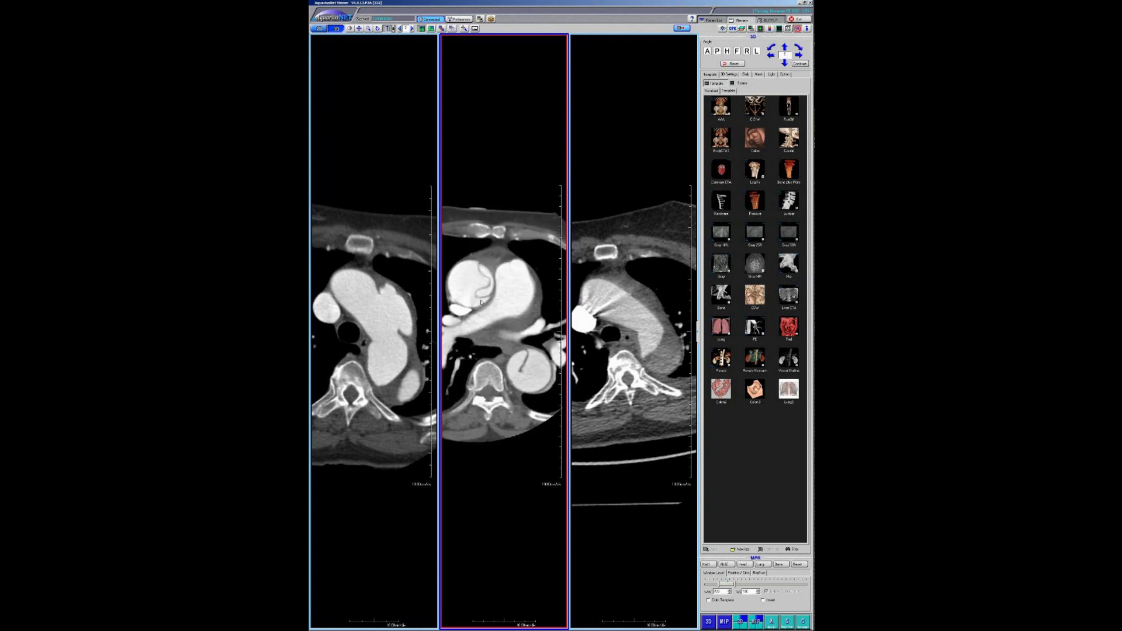
{"action": "scroll", "coordinate": [480, 302], "scroll_direction": "down", "scroll_amount": 6}
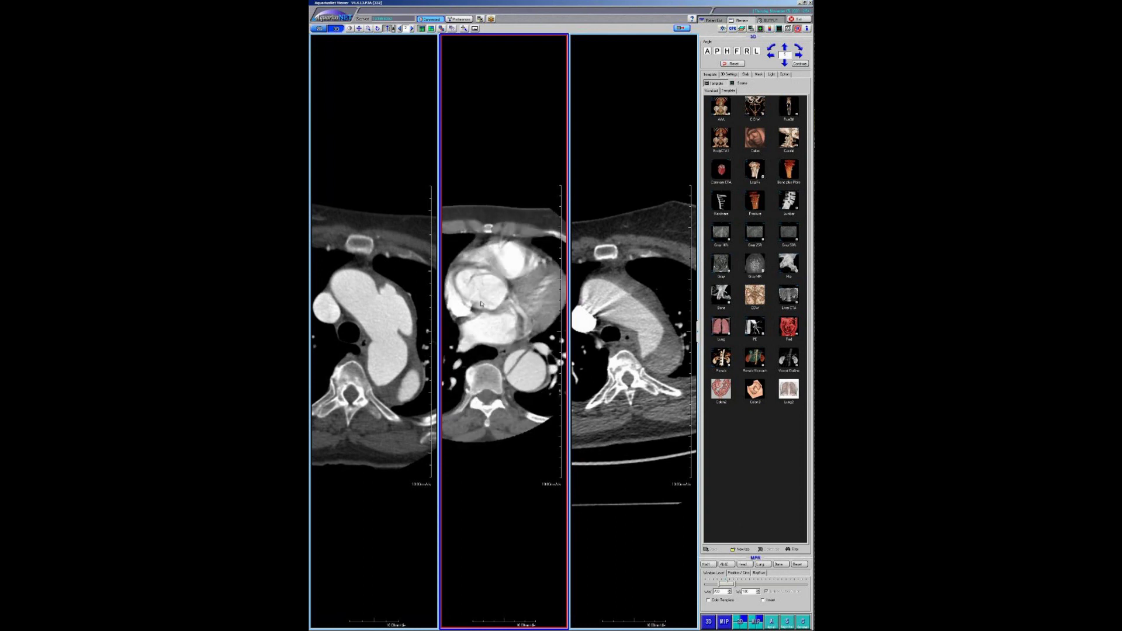
{"action": "scroll", "coordinate": [481, 302], "scroll_direction": "up", "scroll_amount": 6}
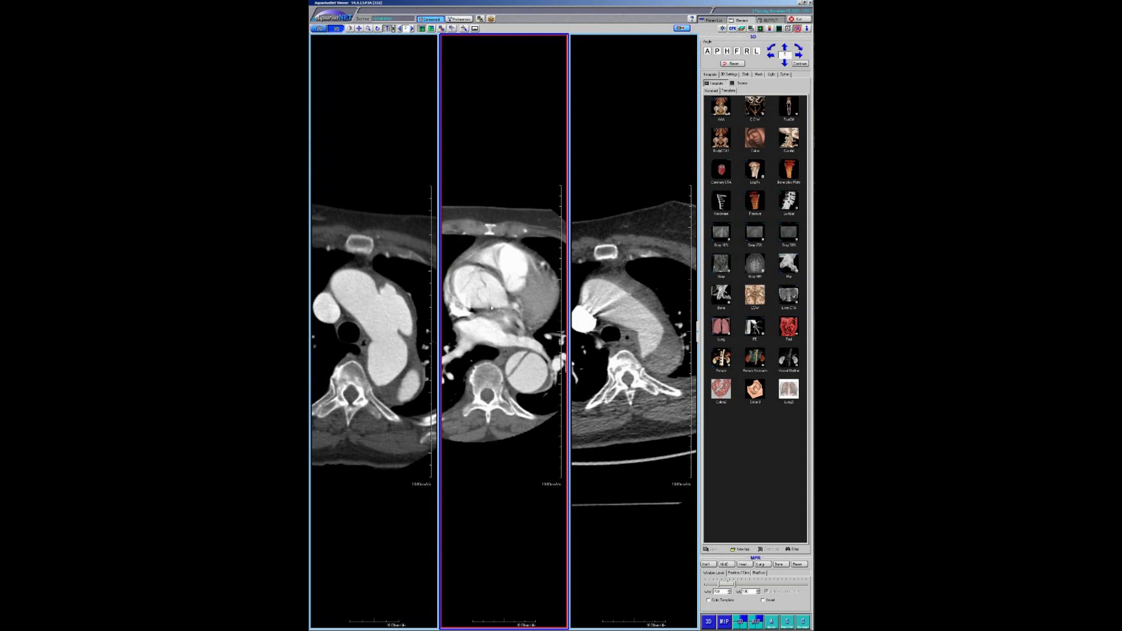
{"action": "scroll", "coordinate": [491, 307], "scroll_direction": "up", "scroll_amount": 2}
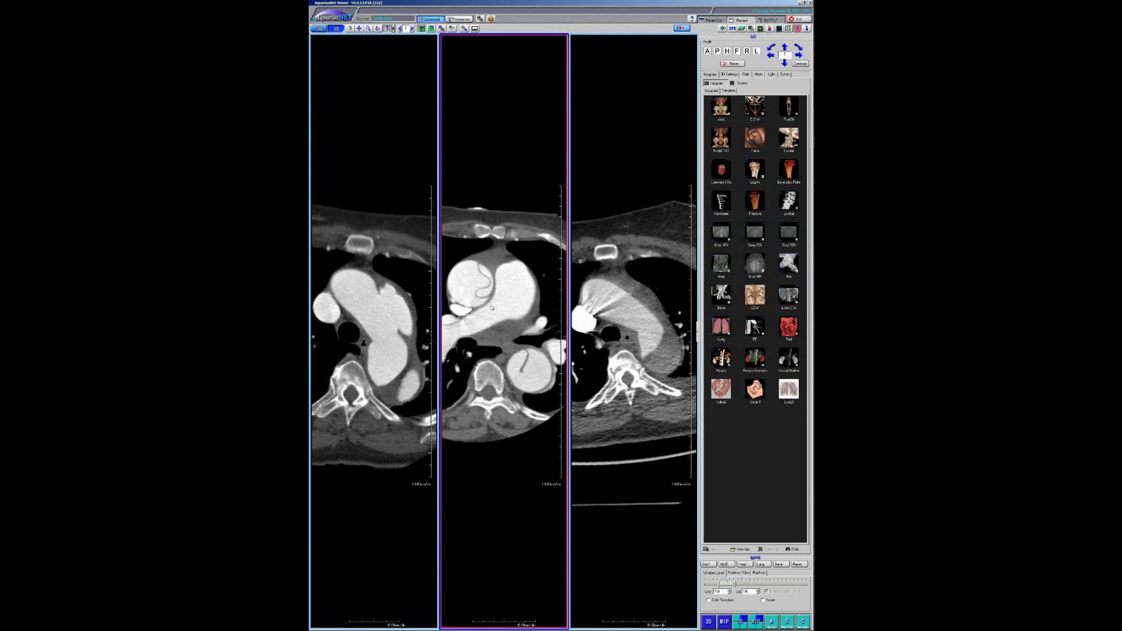
{"action": "scroll", "coordinate": [363, 321], "scroll_direction": "down", "scroll_amount": 10}
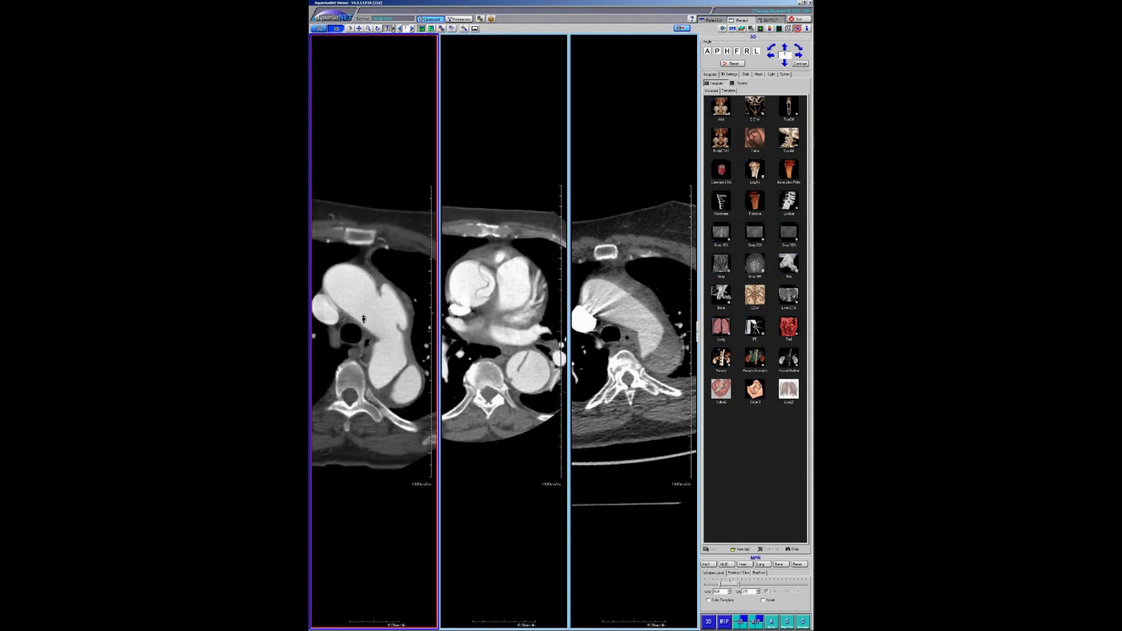
Check the first study's ascending and descending aorta down to the pulmonary artery level, and return the first and middle studies to the arch
{"action": "scroll", "coordinate": [371, 324], "scroll_direction": "up", "scroll_amount": 8}
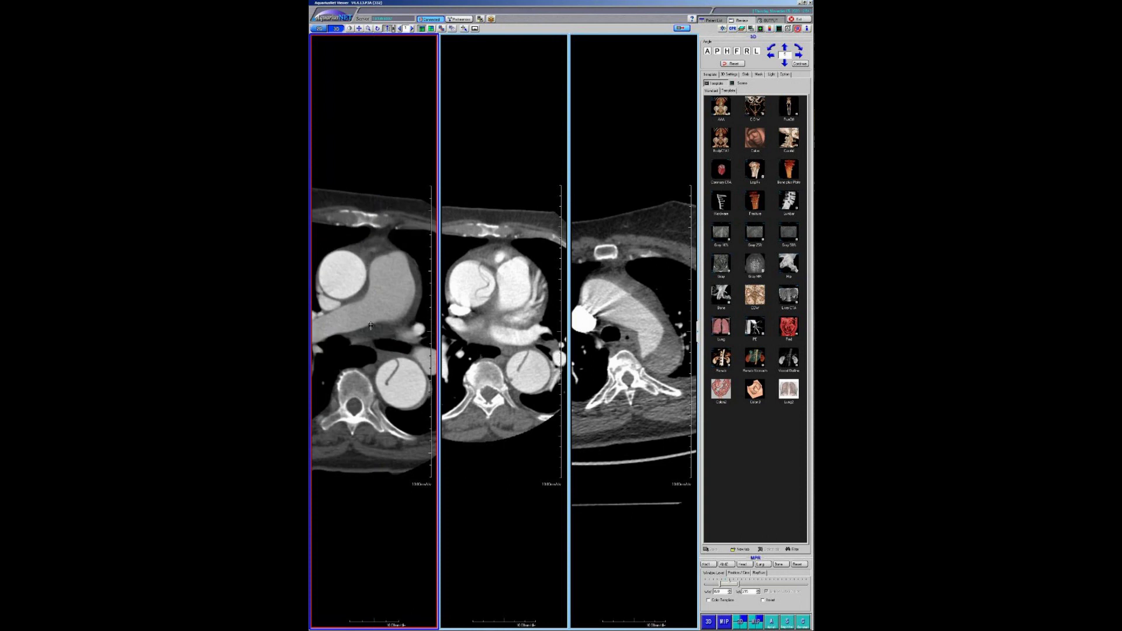
{"action": "scroll", "coordinate": [463, 323], "scroll_direction": "up", "scroll_amount": 5}
{"action": "scroll", "coordinate": [464, 324], "scroll_direction": "up", "scroll_amount": 6}
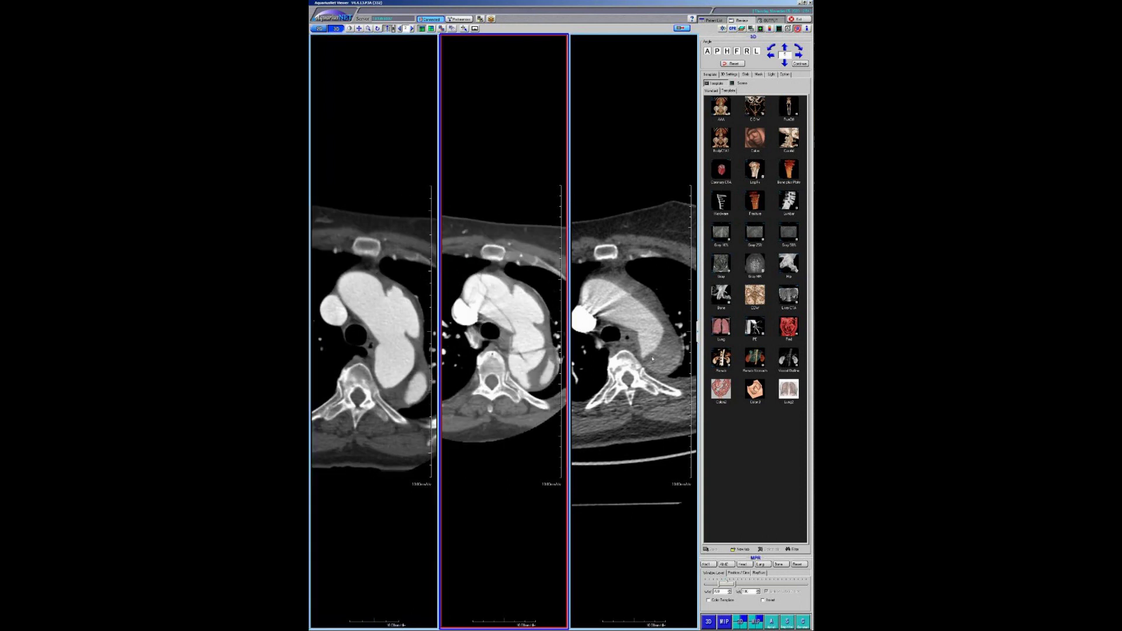
Examine the aortic arch and the low-attenuation tissue along its outer wall across the third study's slices
{"action": "scroll", "coordinate": [649, 360], "scroll_direction": "down", "scroll_amount": 3}
{"action": "scroll", "coordinate": [641, 351], "scroll_direction": "up", "scroll_amount": 3}
{"action": "scroll", "coordinate": [638, 348], "scroll_direction": "down", "scroll_amount": 2}
{"action": "left_click", "coordinate": [637, 344]}
{"action": "scroll", "coordinate": [634, 336], "scroll_direction": "down", "scroll_amount": 3}
{"action": "scroll", "coordinate": [633, 332], "scroll_direction": "up", "scroll_amount": 5}
{"action": "scroll", "coordinate": [630, 334], "scroll_direction": "down", "scroll_amount": 5}
{"action": "scroll", "coordinate": [630, 336], "scroll_direction": "up", "scroll_amount": 6}
{"action": "scroll", "coordinate": [630, 332], "scroll_direction": "down", "scroll_amount": 6}
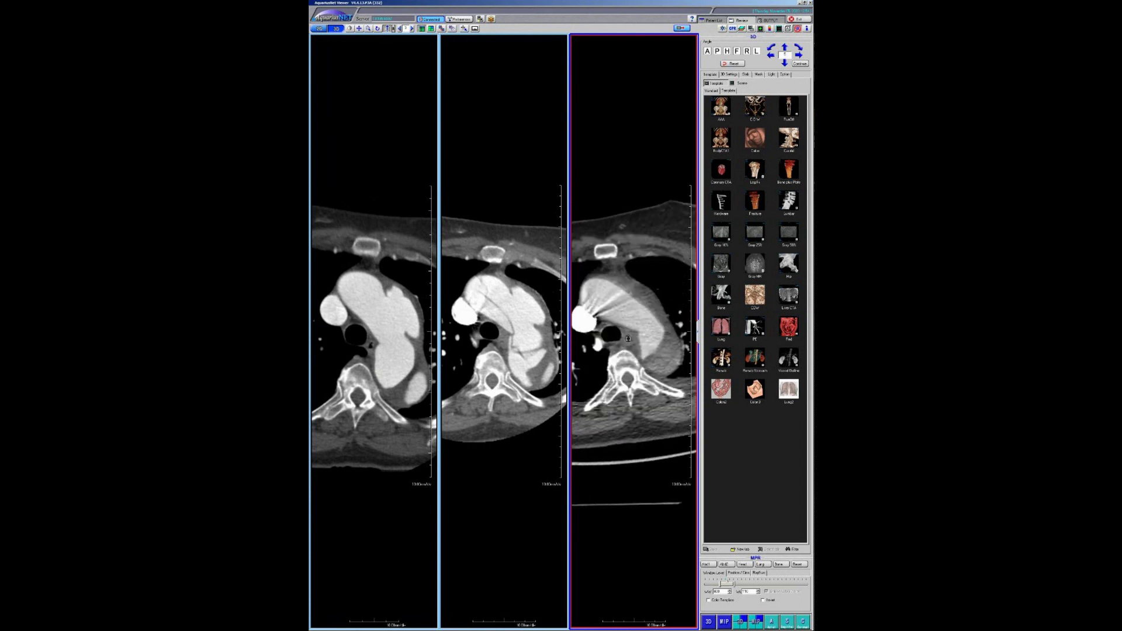
{"action": "scroll", "coordinate": [628, 337], "scroll_direction": "up", "scroll_amount": 2}
{"action": "scroll", "coordinate": [629, 337], "scroll_direction": "down", "scroll_amount": 2}
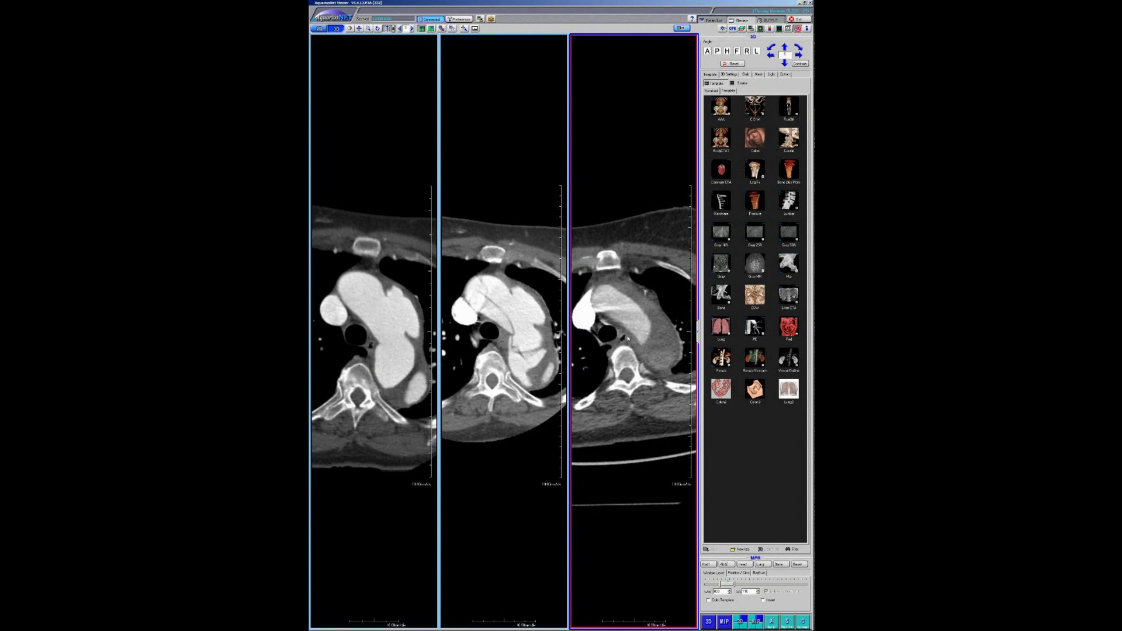
{"action": "scroll", "coordinate": [629, 338], "scroll_direction": "down", "scroll_amount": 2}
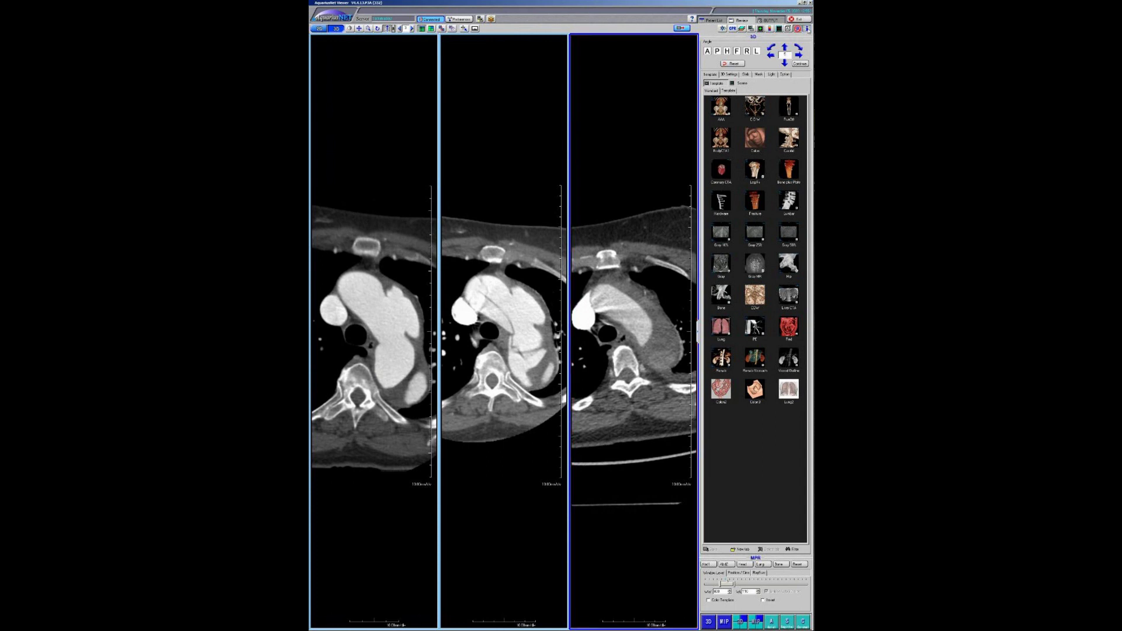
Show the study information overlays on all three studies and bring the first study to a slightly higher aortic arch slice
{"action": "left_click", "coordinate": [807, 28]}
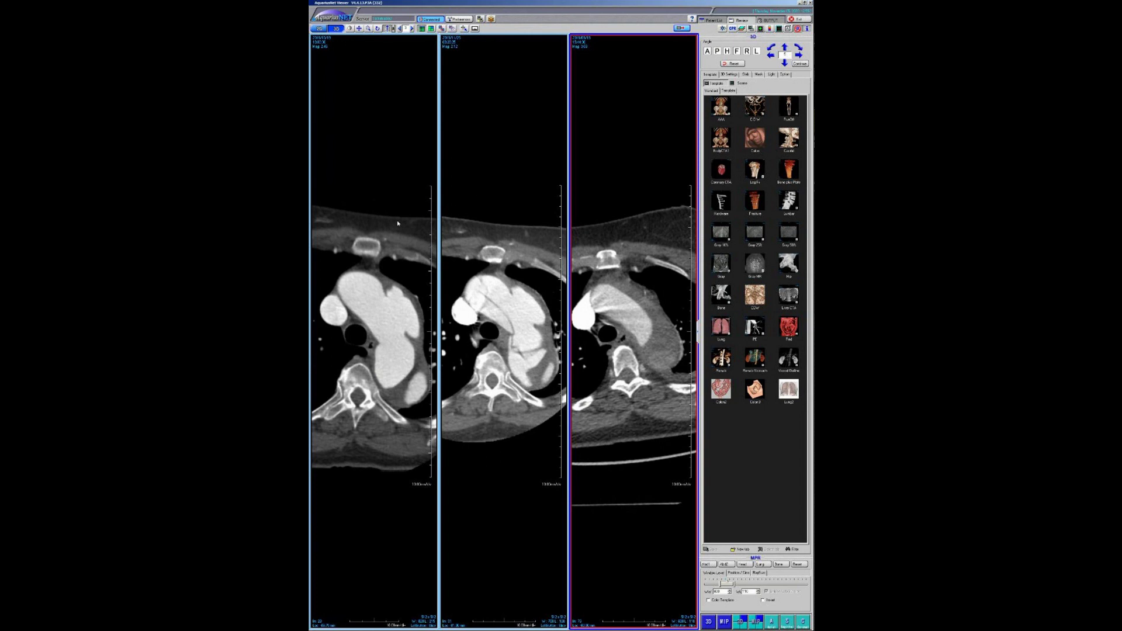
{"action": "scroll", "coordinate": [397, 223], "scroll_direction": "down", "scroll_amount": 10}
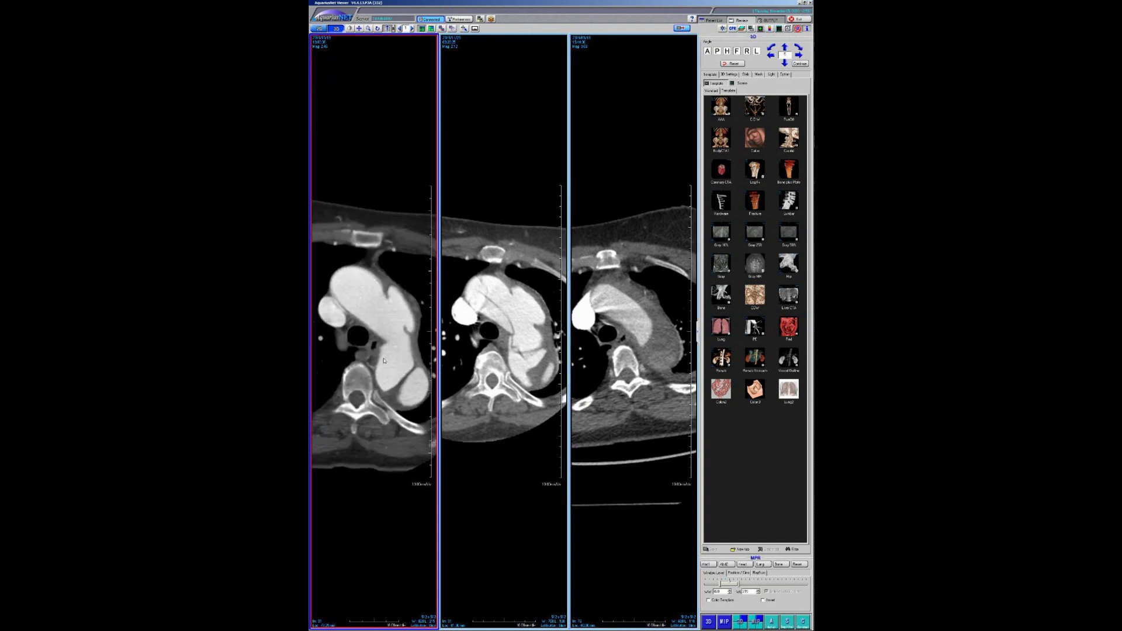
{"action": "scroll", "coordinate": [391, 325], "scroll_direction": "up", "scroll_amount": 1}
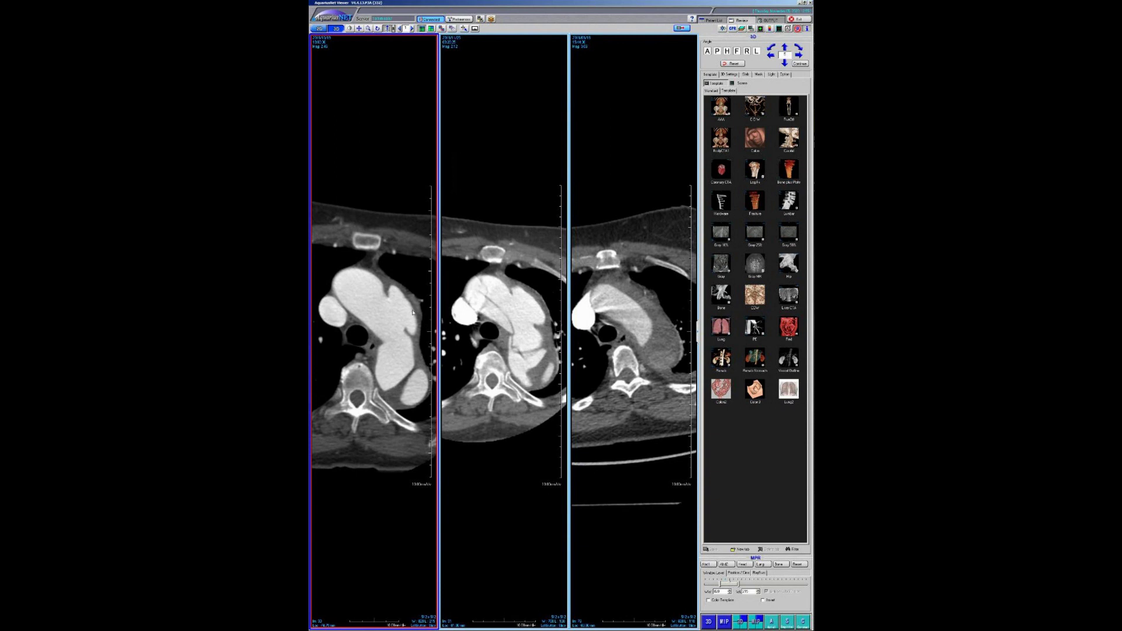
{"action": "scroll", "coordinate": [413, 312], "scroll_direction": "down", "scroll_amount": 2}
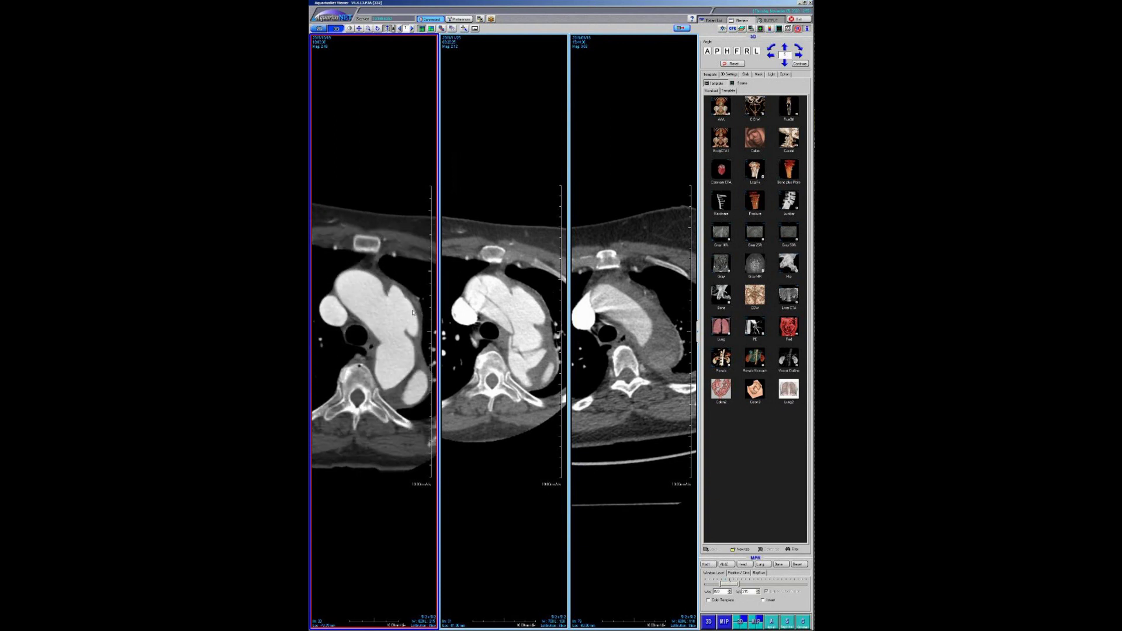
{"action": "scroll", "coordinate": [413, 312], "scroll_direction": "down", "scroll_amount": 5}
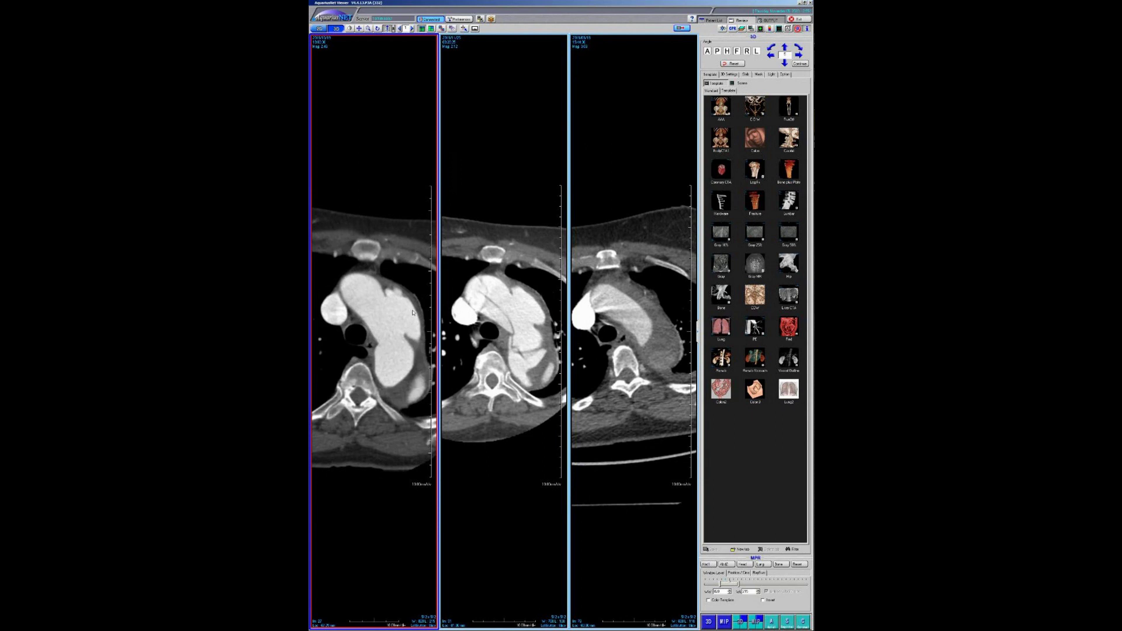
Compare the third and middle studies between the supra-aortic branch vessels and the aortic arch
{"action": "left_click", "coordinate": [689, 358]}
{"action": "scroll", "coordinate": [672, 347], "scroll_direction": "up", "scroll_amount": 7}
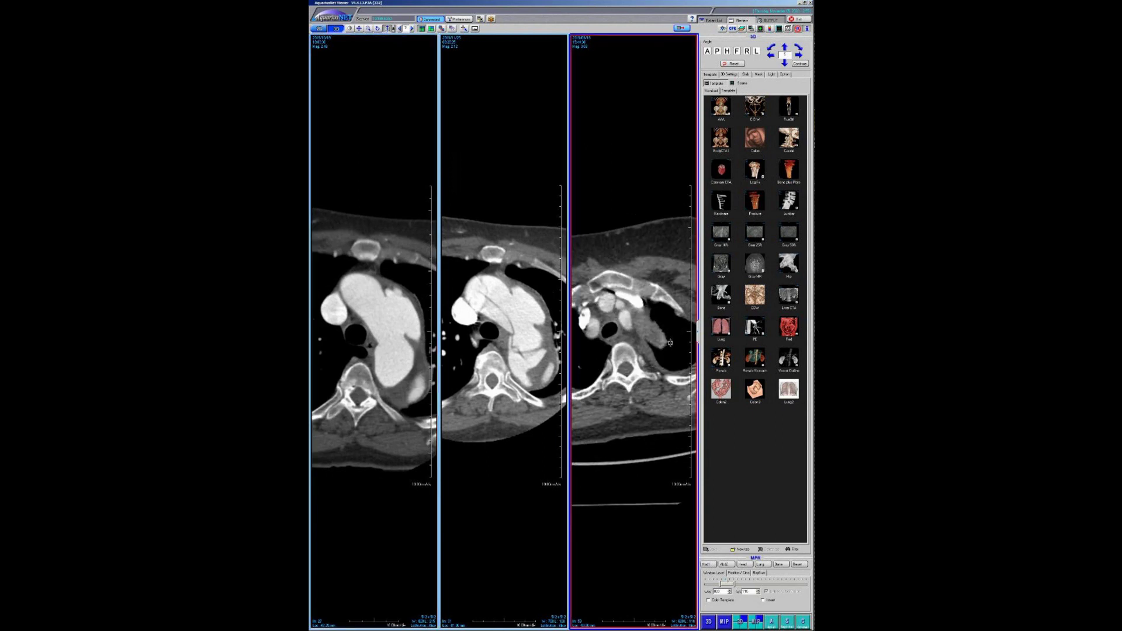
{"action": "scroll", "coordinate": [670, 345], "scroll_direction": "down", "scroll_amount": 5}
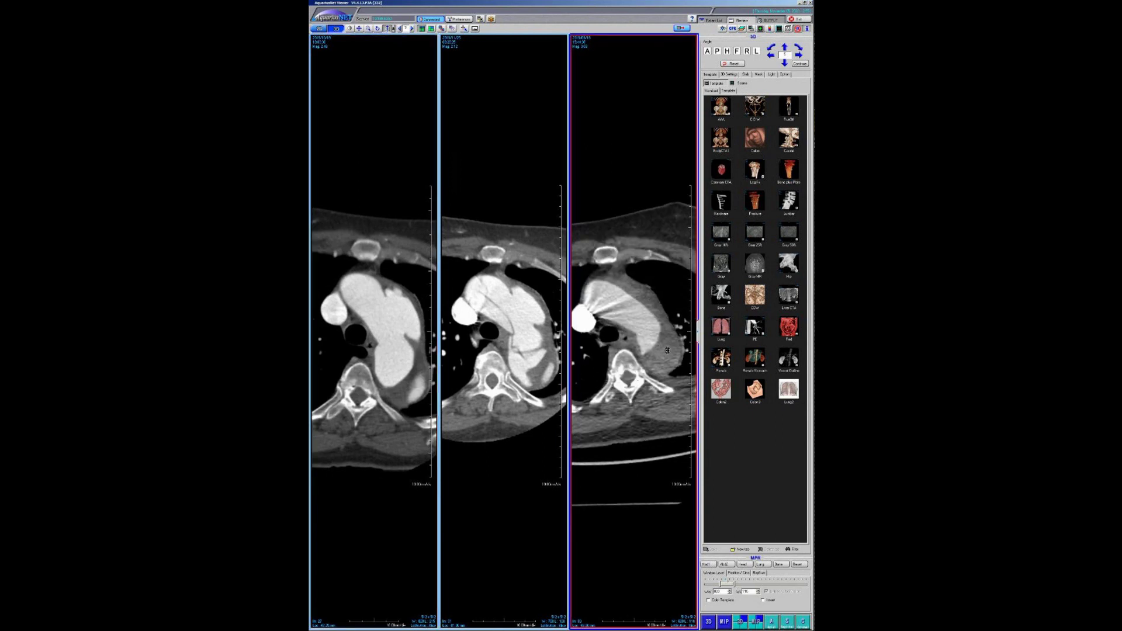
{"action": "left_click", "coordinate": [530, 351]}
{"action": "scroll", "coordinate": [517, 345], "scroll_direction": "down", "scroll_amount": 4}
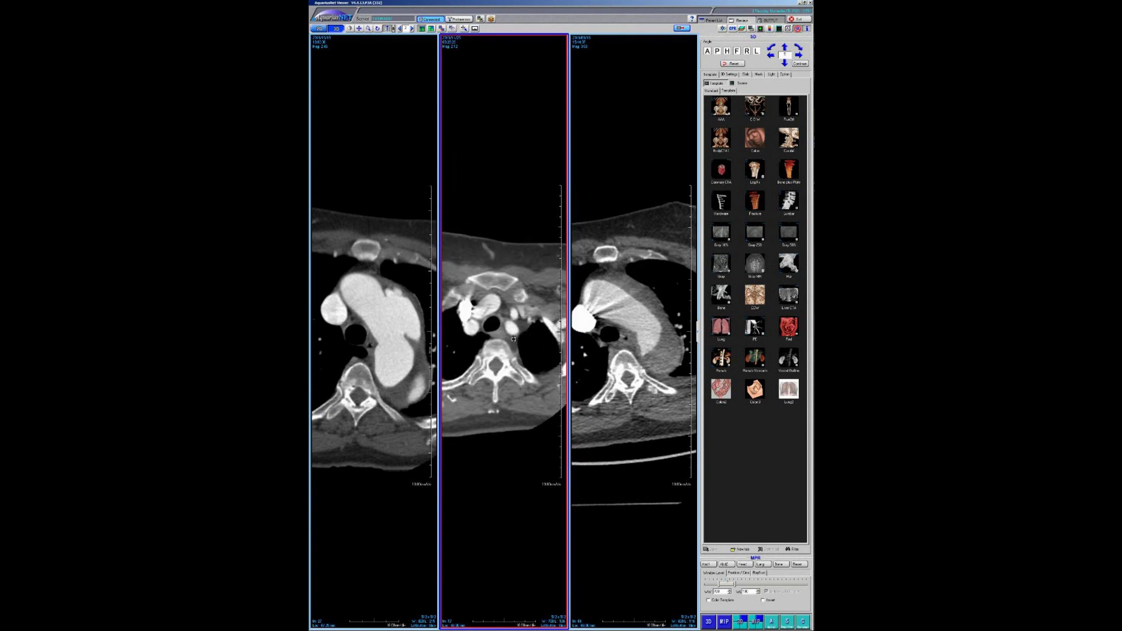
{"action": "scroll", "coordinate": [514, 341], "scroll_direction": "down", "scroll_amount": 4}
Compare the first study's aortic arch and its outer wall with the matching arch slices of the third study
{"action": "left_click", "coordinate": [374, 327]}
{"action": "scroll", "coordinate": [368, 321], "scroll_direction": "up", "scroll_amount": 5}
{"action": "scroll", "coordinate": [369, 321], "scroll_direction": "down", "scroll_amount": 5}
{"action": "scroll", "coordinate": [378, 331], "scroll_direction": "down", "scroll_amount": 2}
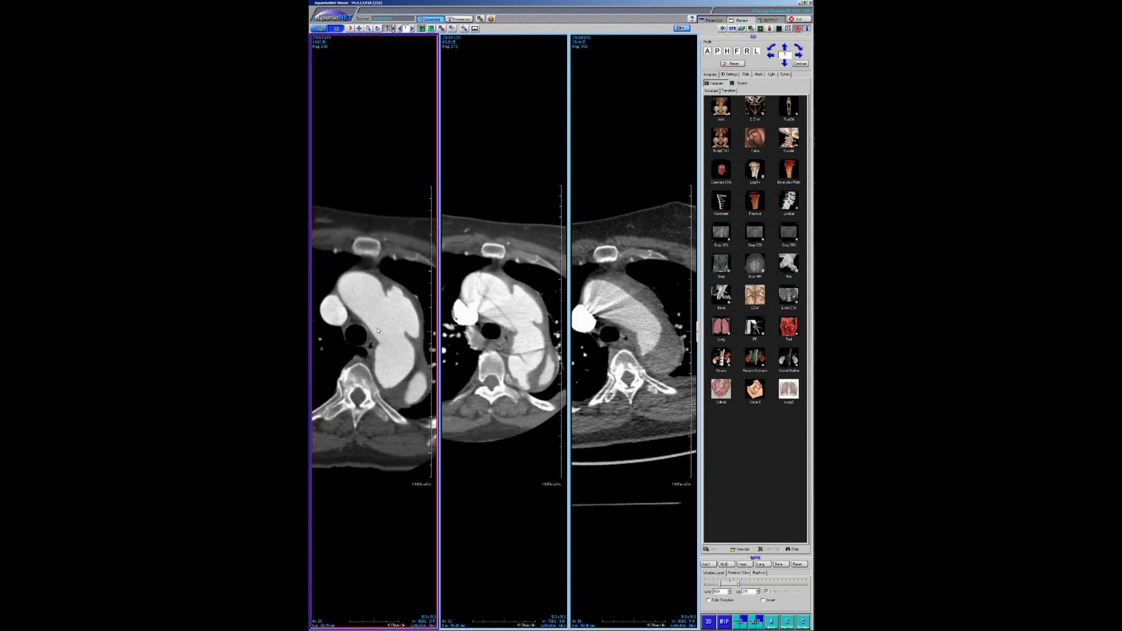
{"action": "scroll", "coordinate": [378, 331], "scroll_direction": "up", "scroll_amount": 4}
{"action": "scroll", "coordinate": [378, 330], "scroll_direction": "down", "scroll_amount": 4}
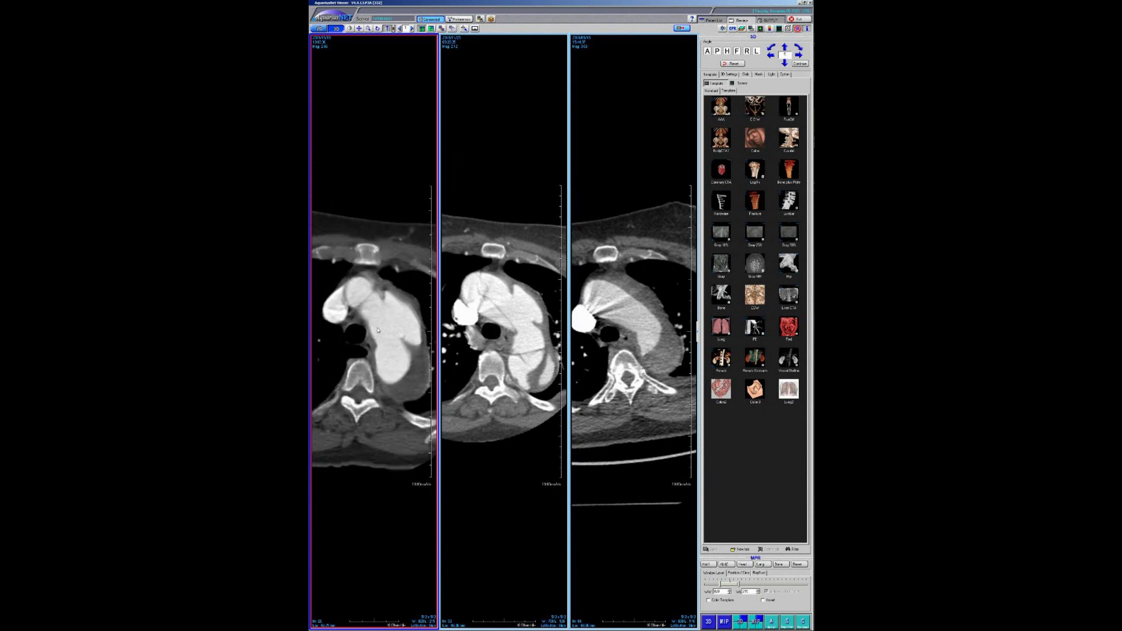
{"action": "scroll", "coordinate": [378, 330], "scroll_direction": "down", "scroll_amount": 1}
{"action": "left_click", "coordinate": [634, 333]}
{"action": "scroll", "coordinate": [373, 343], "scroll_direction": "up", "scroll_amount": 3}
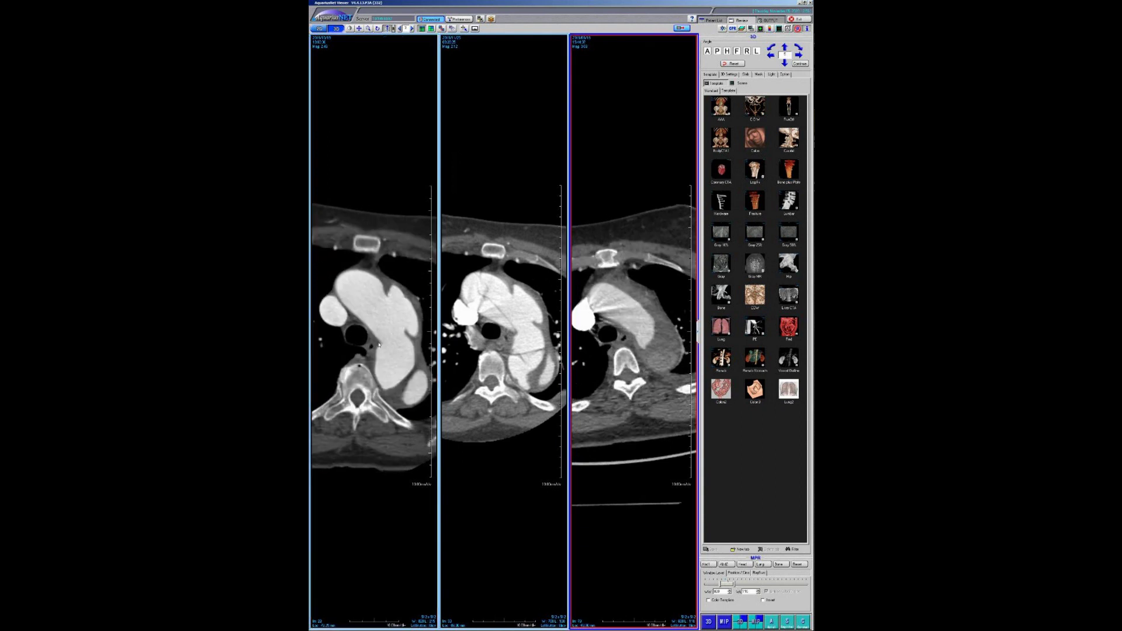
Examine the first study's distal arch and adjacent aneurysm up to the origins of the great vessels
{"action": "left_click", "coordinate": [378, 345]}
{"action": "scroll", "coordinate": [379, 341], "scroll_direction": "up", "scroll_amount": 5}
{"action": "scroll", "coordinate": [380, 338], "scroll_direction": "down", "scroll_amount": 5}
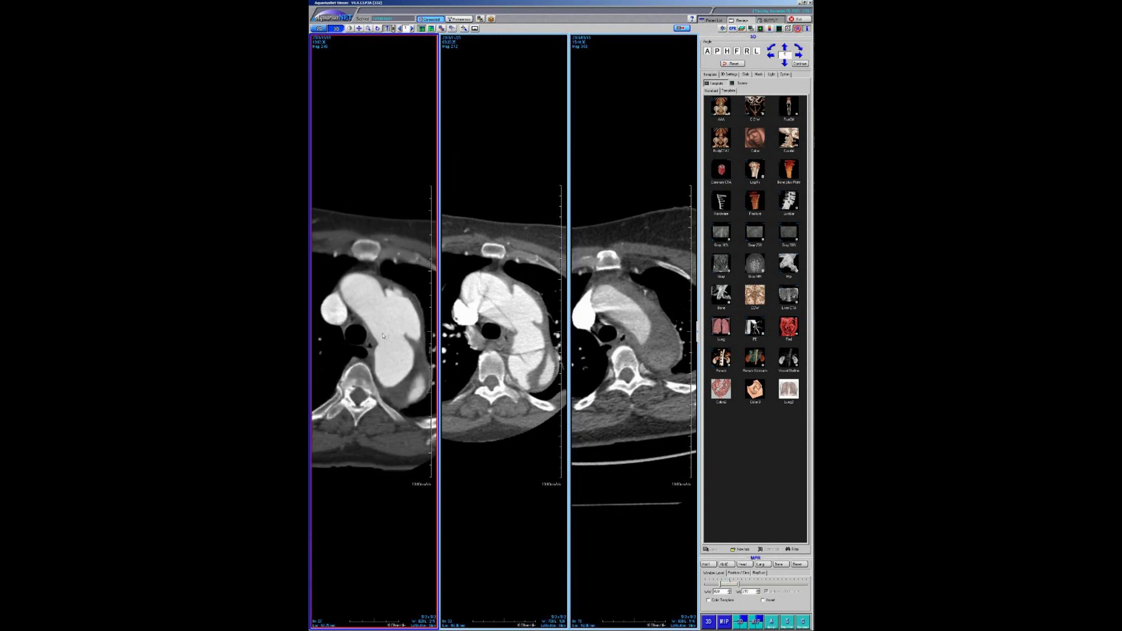
{"action": "scroll", "coordinate": [381, 331], "scroll_direction": "up", "scroll_amount": 3}
{"action": "scroll", "coordinate": [383, 321], "scroll_direction": "down", "scroll_amount": 3}
{"action": "scroll", "coordinate": [384, 325], "scroll_direction": "down", "scroll_amount": 5}
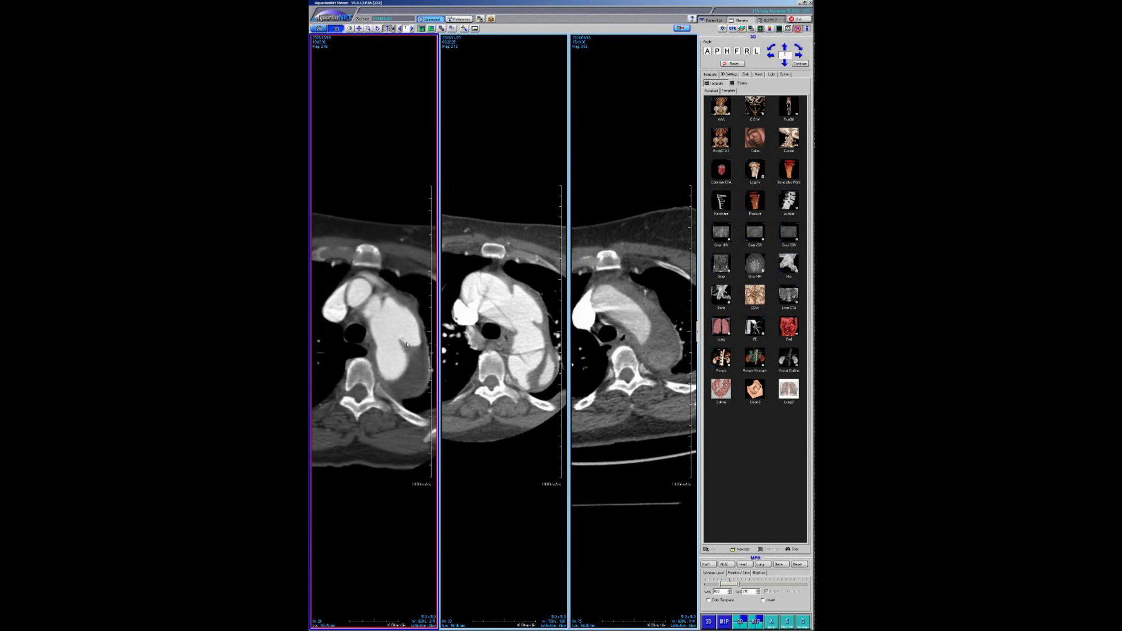
{"action": "scroll", "coordinate": [387, 330], "scroll_direction": "down", "scroll_amount": 2}
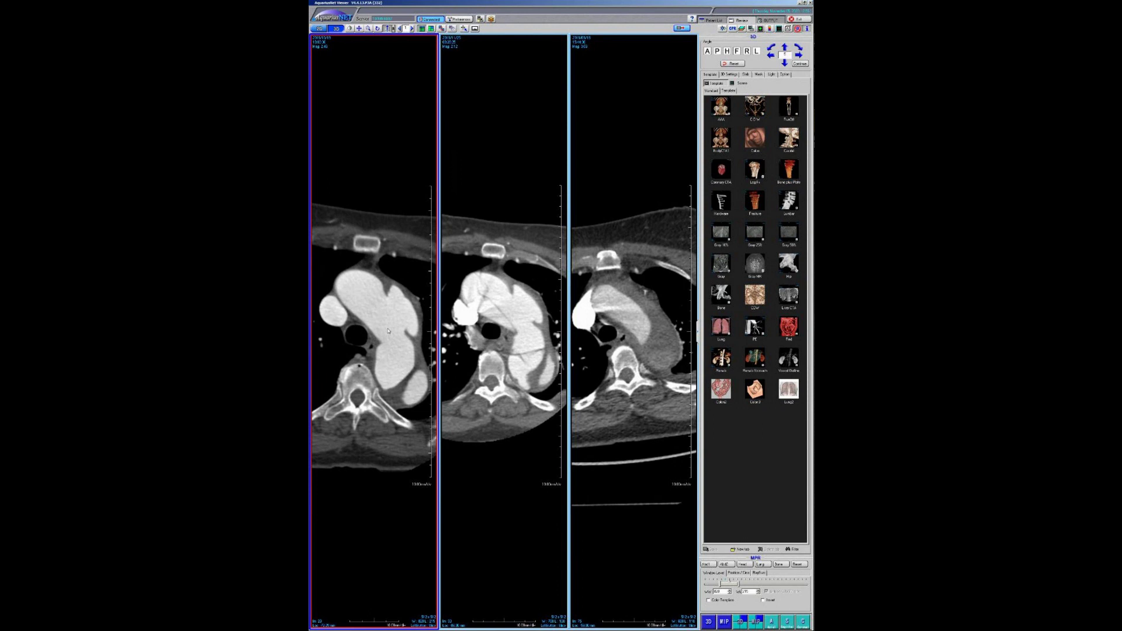
{"action": "scroll", "coordinate": [388, 316], "scroll_direction": "up", "scroll_amount": 5}
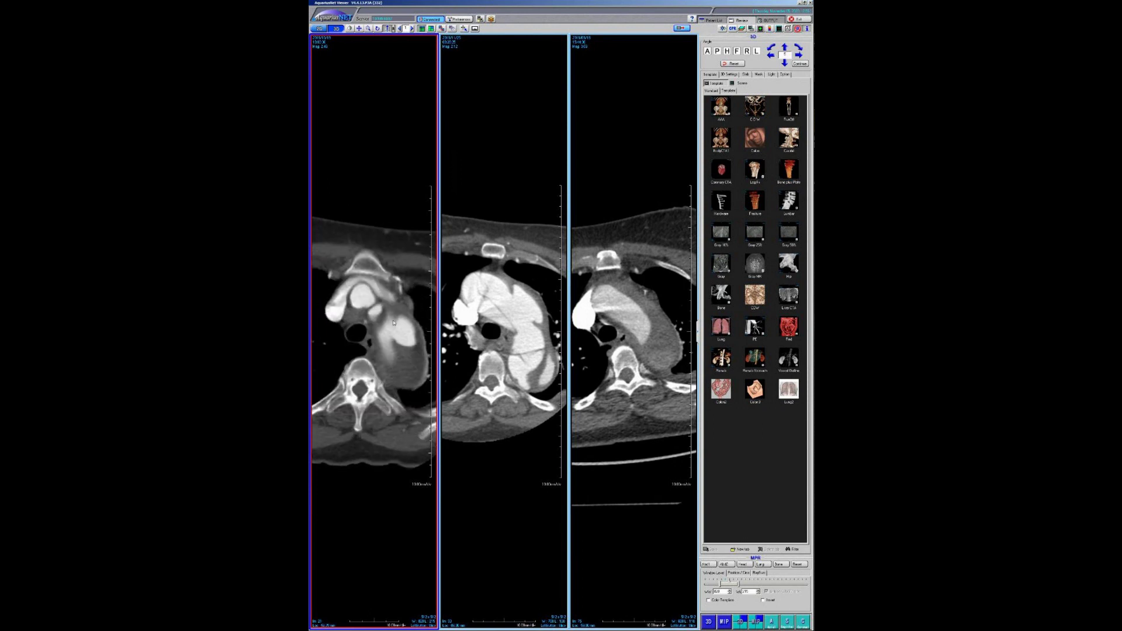
{"action": "scroll", "coordinate": [391, 325], "scroll_direction": "up", "scroll_amount": 10}
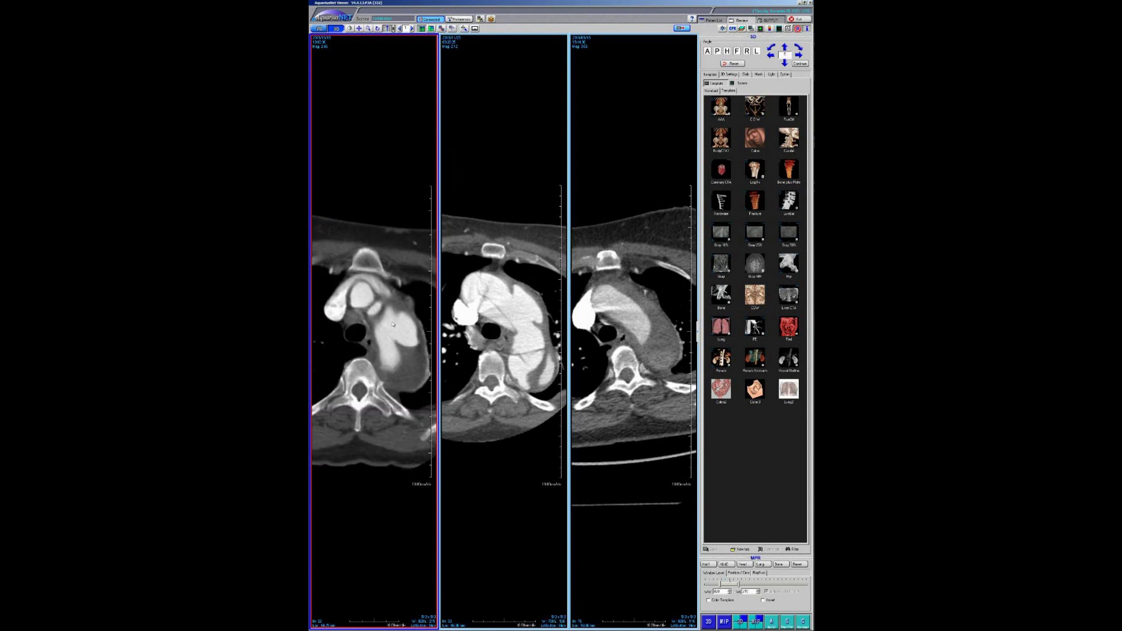
{"action": "scroll", "coordinate": [392, 329], "scroll_direction": "down", "scroll_amount": 5}
{"action": "scroll", "coordinate": [381, 313], "scroll_direction": "down", "scroll_amount": 5}
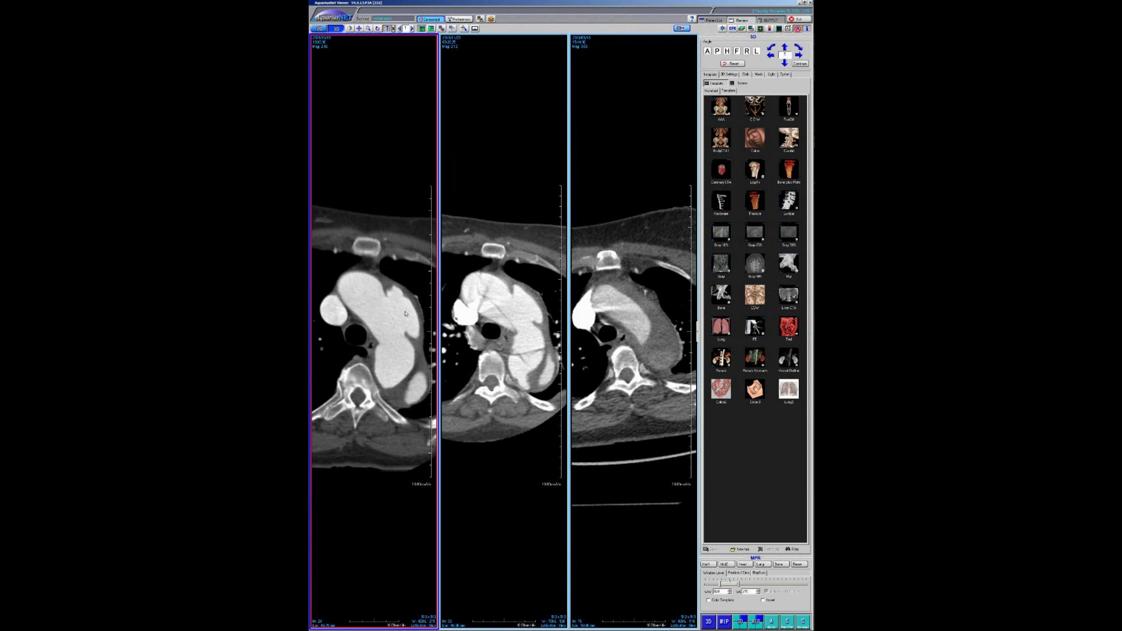
{"action": "scroll", "coordinate": [402, 379], "scroll_direction": "down", "scroll_amount": 5}
{"action": "scroll", "coordinate": [398, 375], "scroll_direction": "up", "scroll_amount": 5}
Review the extent of low-attenuation material around the third study's aortic arch against the first study's great-vessel slice
{"action": "left_click", "coordinate": [635, 334]}
{"action": "scroll", "coordinate": [635, 334], "scroll_direction": "down", "scroll_amount": 6}
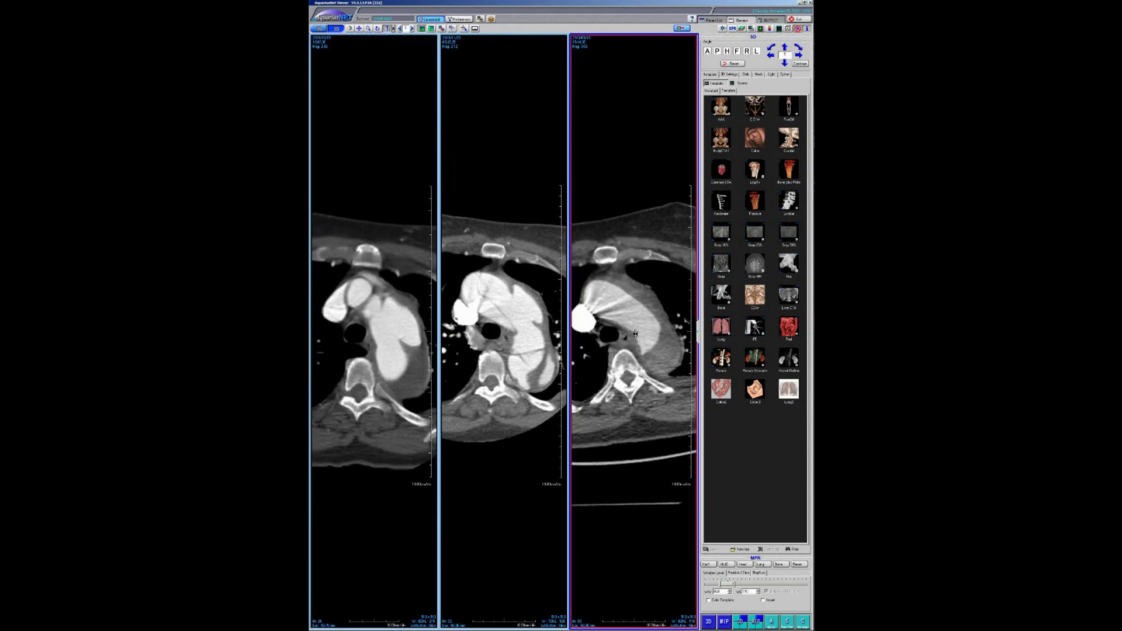
{"action": "scroll", "coordinate": [636, 333], "scroll_direction": "down", "scroll_amount": 8}
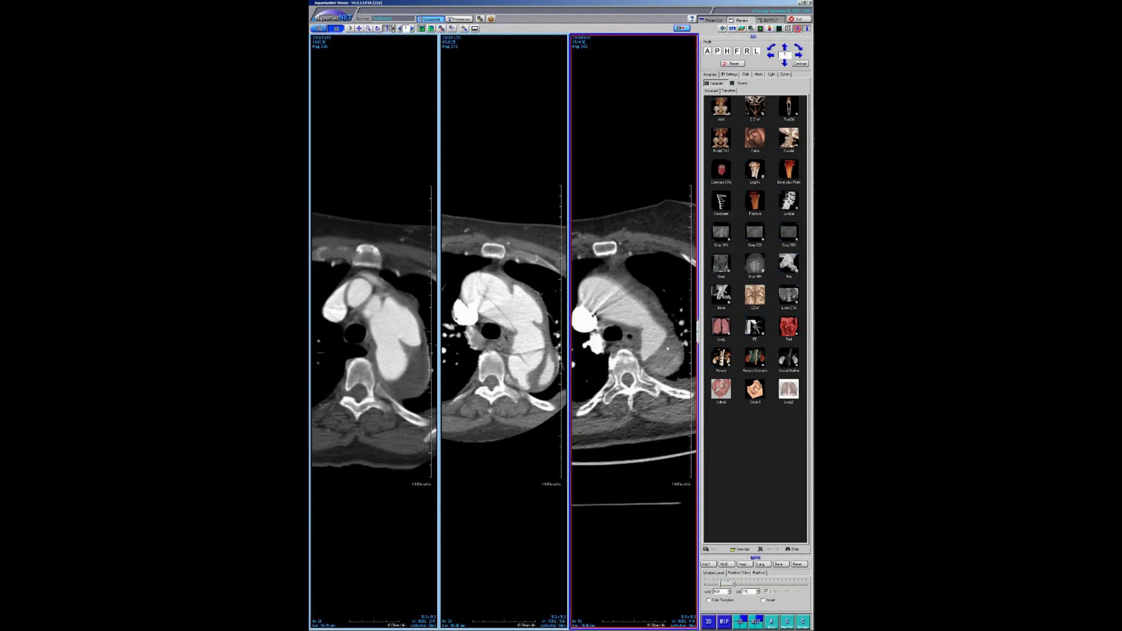
{"action": "scroll", "coordinate": [644, 334], "scroll_direction": "up", "scroll_amount": 15}
{"action": "scroll", "coordinate": [643, 334], "scroll_direction": "down", "scroll_amount": 8}
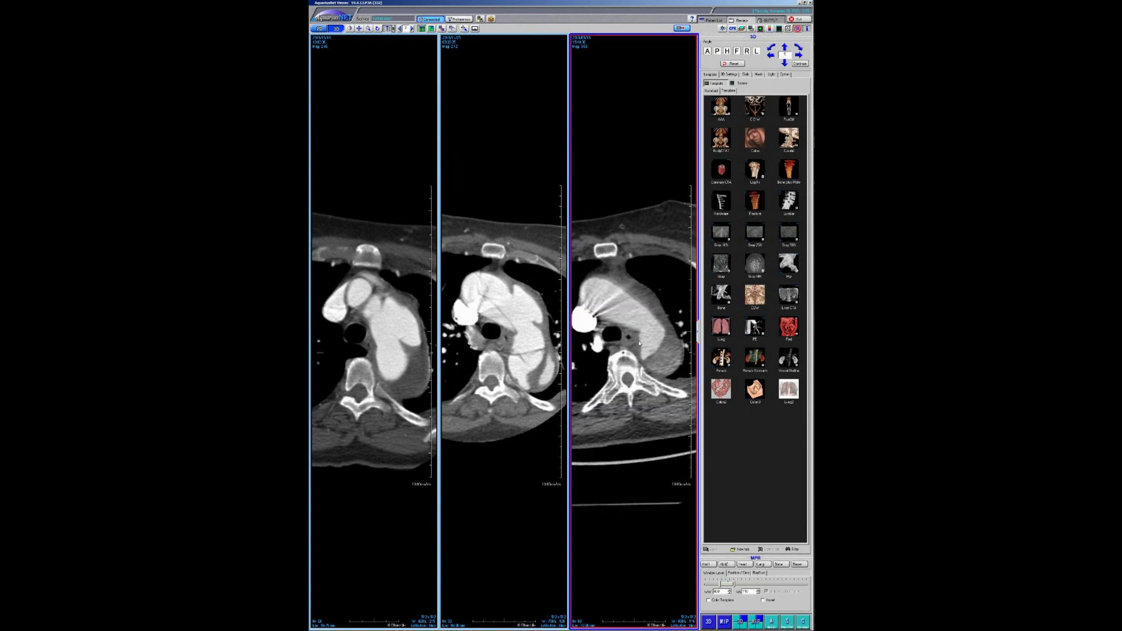
{"action": "scroll", "coordinate": [639, 342], "scroll_direction": "down", "scroll_amount": 3}
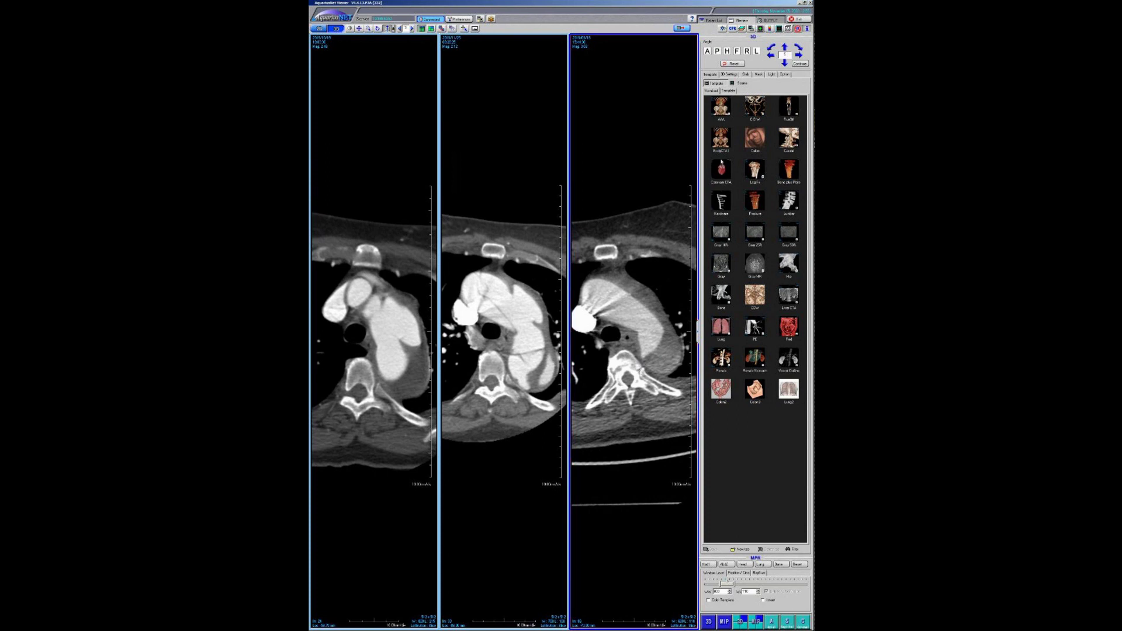
Exit the three-study comparison viewer and confirm closing it
{"action": "left_click", "coordinate": [797, 19]}
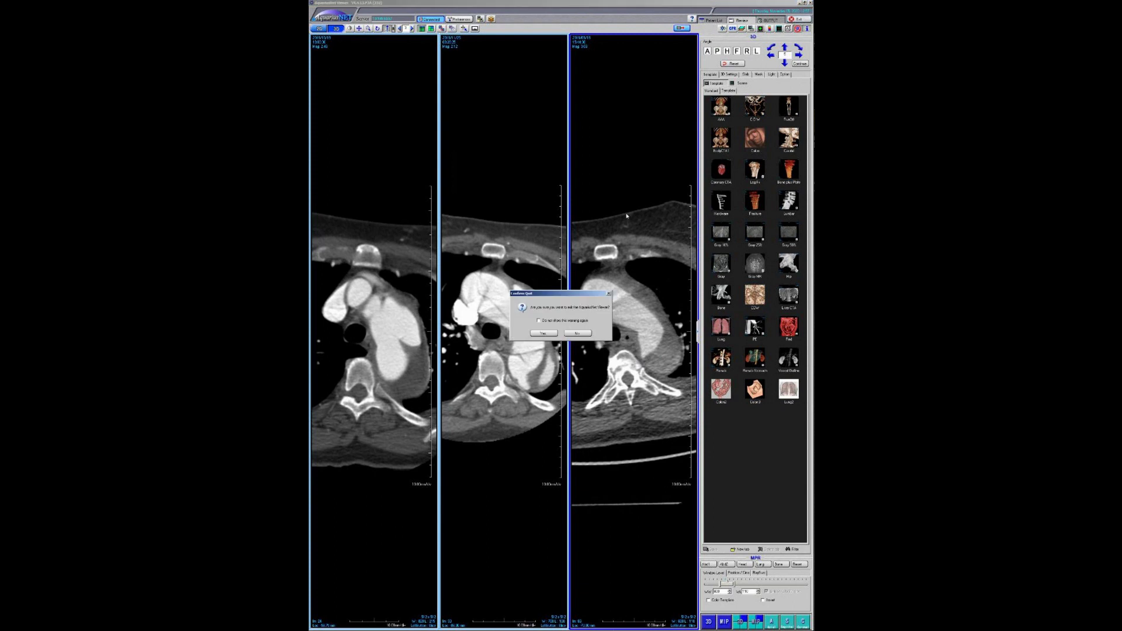
{"action": "left_click", "coordinate": [542, 333]}
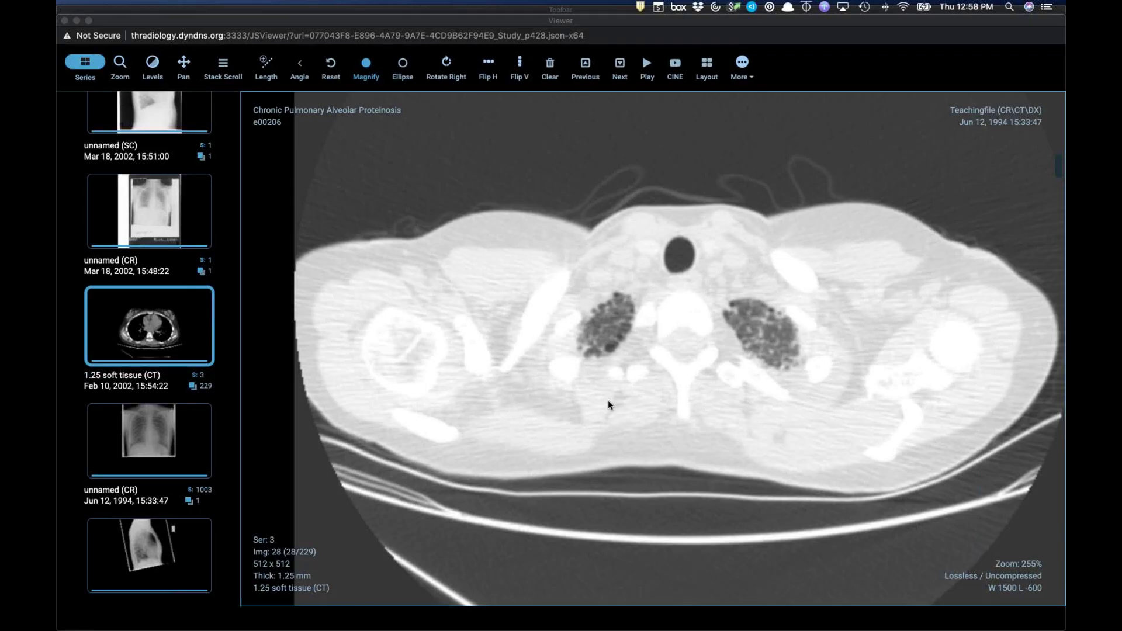
Examine the lung apices and upper lobes in the February 10, 2002 CT series of the chronic alveolar proteinosis case
{"action": "scroll", "coordinate": [607, 401], "scroll_direction": "down", "scroll_amount": 3}
{"action": "scroll", "coordinate": [608, 401], "scroll_direction": "up", "scroll_amount": 3}
{"action": "scroll", "coordinate": [608, 403], "scroll_direction": "up", "scroll_amount": 6}
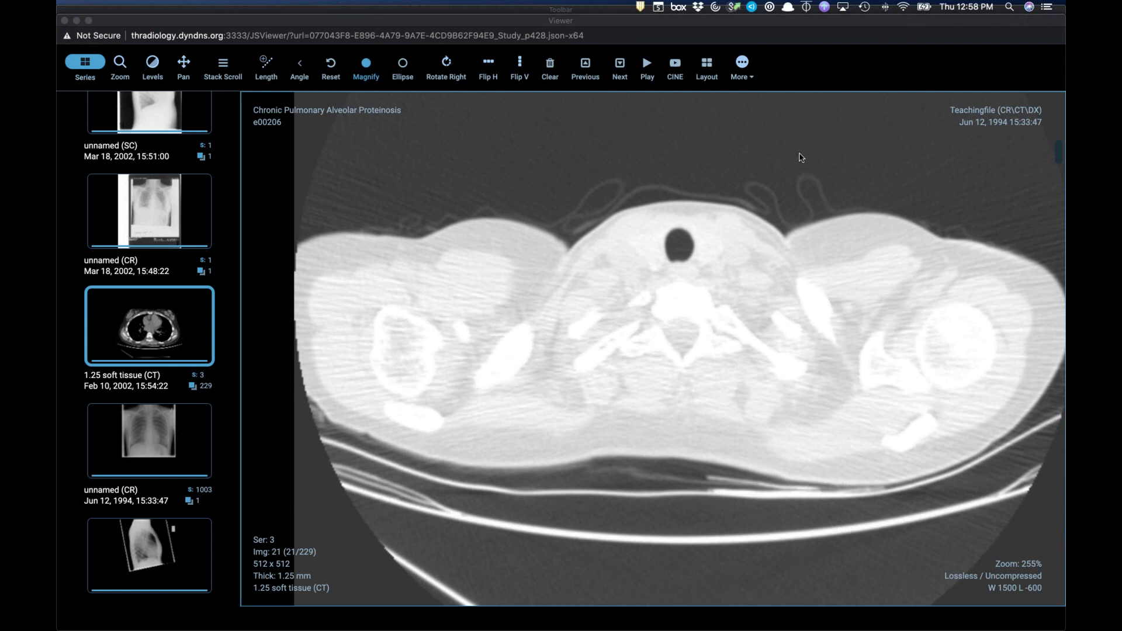
{"action": "scroll", "coordinate": [731, 303], "scroll_direction": "down", "scroll_amount": 15}
{"action": "scroll", "coordinate": [732, 302], "scroll_direction": "down", "scroll_amount": 18}
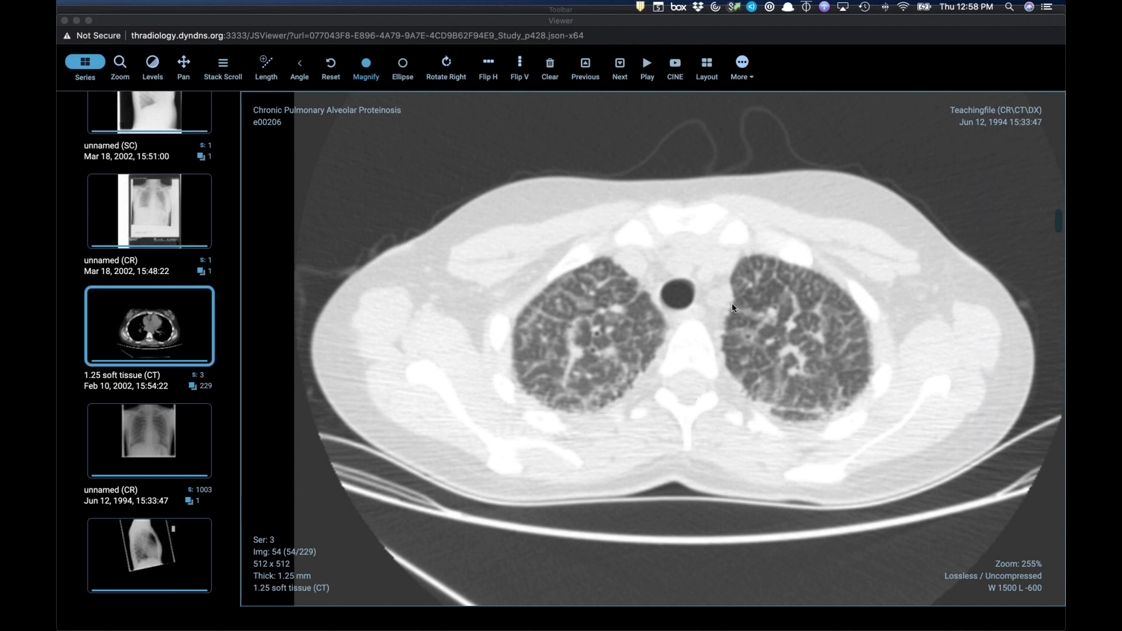
{"action": "scroll", "coordinate": [663, 296], "scroll_direction": "up", "scroll_amount": 6}
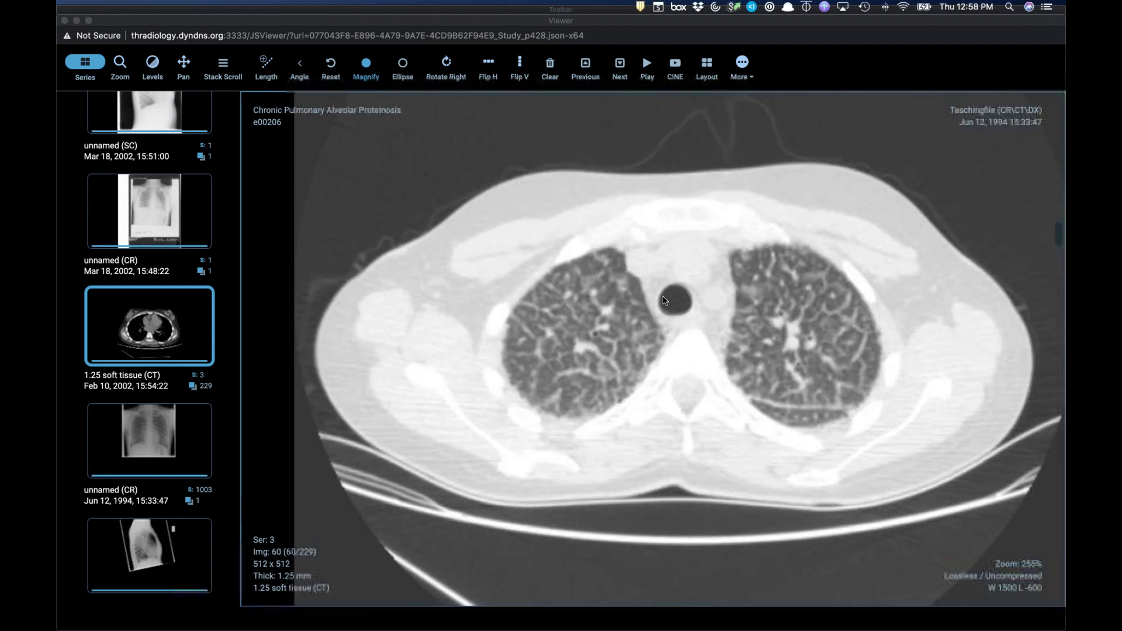
{"action": "scroll", "coordinate": [664, 322], "scroll_direction": "up", "scroll_amount": 18}
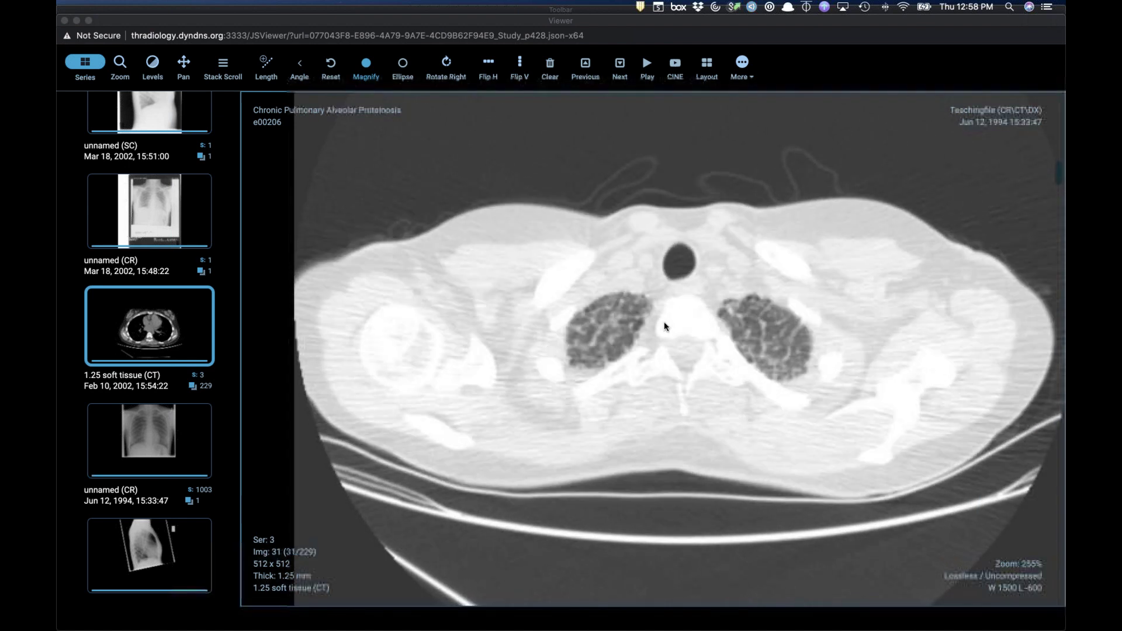
Review both lungs between the aortic arch and the hilar slices for the pattern of interstitial change
{"action": "scroll", "coordinate": [663, 326], "scroll_direction": "down", "scroll_amount": 20}
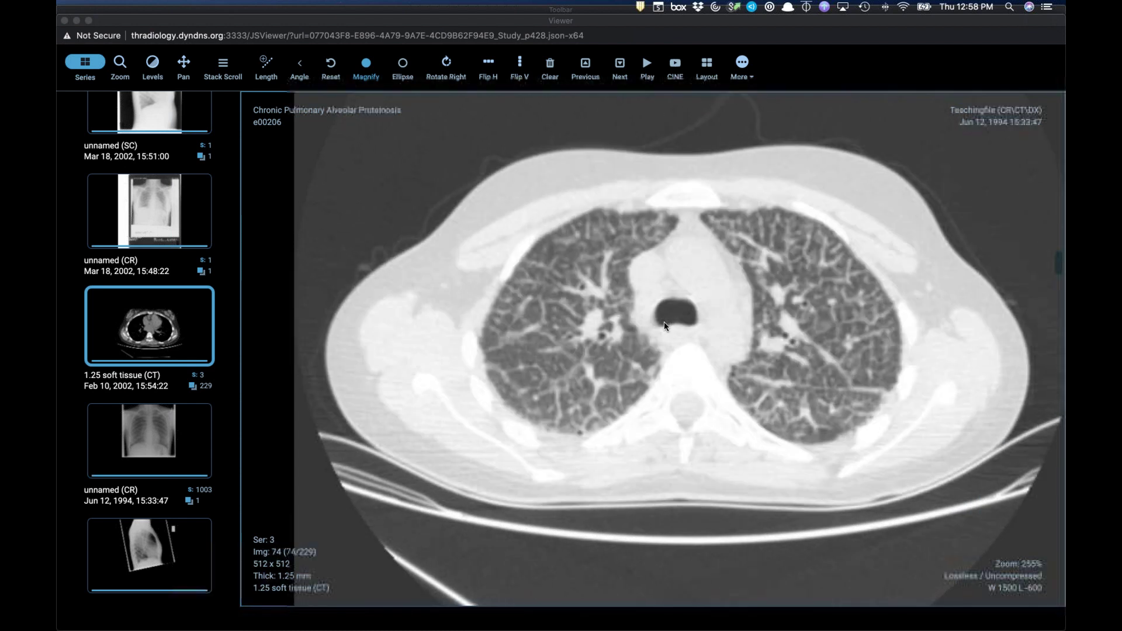
{"action": "scroll", "coordinate": [672, 350], "scroll_direction": "down", "scroll_amount": 20}
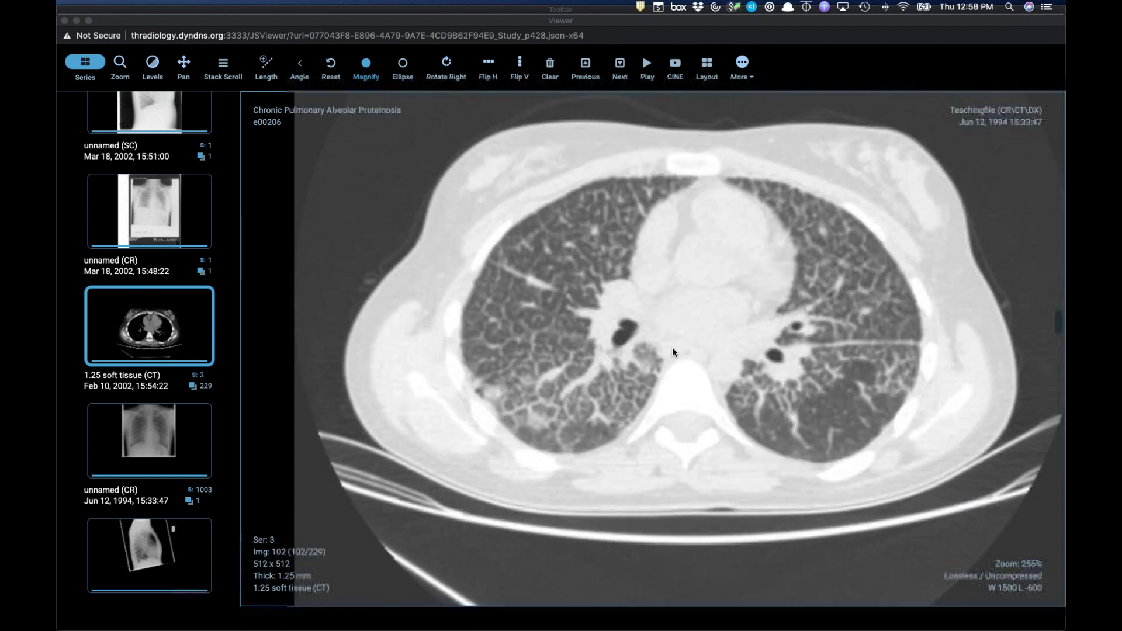
{"action": "scroll", "coordinate": [672, 349], "scroll_direction": "up", "scroll_amount": 20}
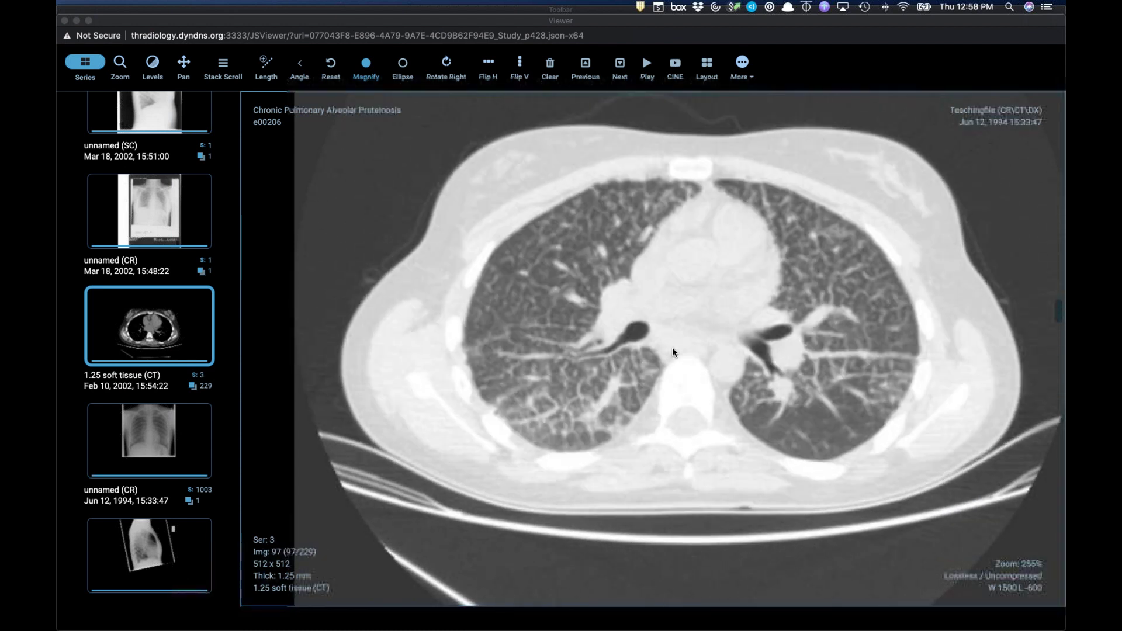
{"action": "scroll", "coordinate": [672, 350], "scroll_direction": "up", "scroll_amount": 20}
{"action": "scroll", "coordinate": [622, 317], "scroll_direction": "down", "scroll_amount": 20}
{"action": "scroll", "coordinate": [684, 274], "scroll_direction": "down", "scroll_amount": 3}
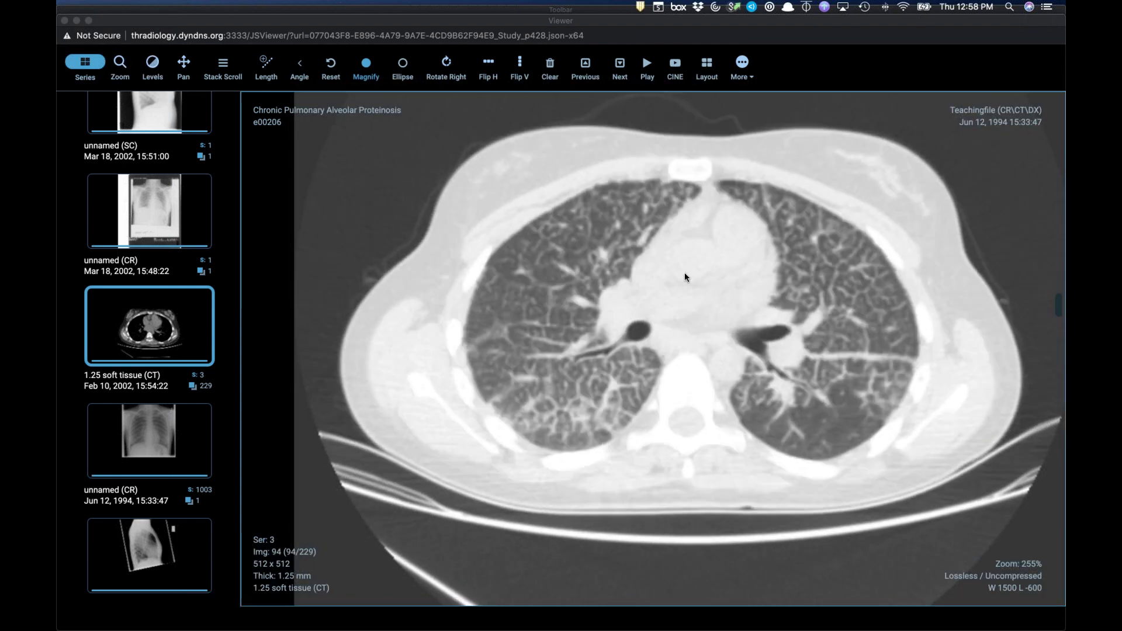
Survey the lungs from the apices down to the bases to judge how the disease is distributed
{"action": "scroll", "coordinate": [685, 276], "scroll_direction": "up", "scroll_amount": 20}
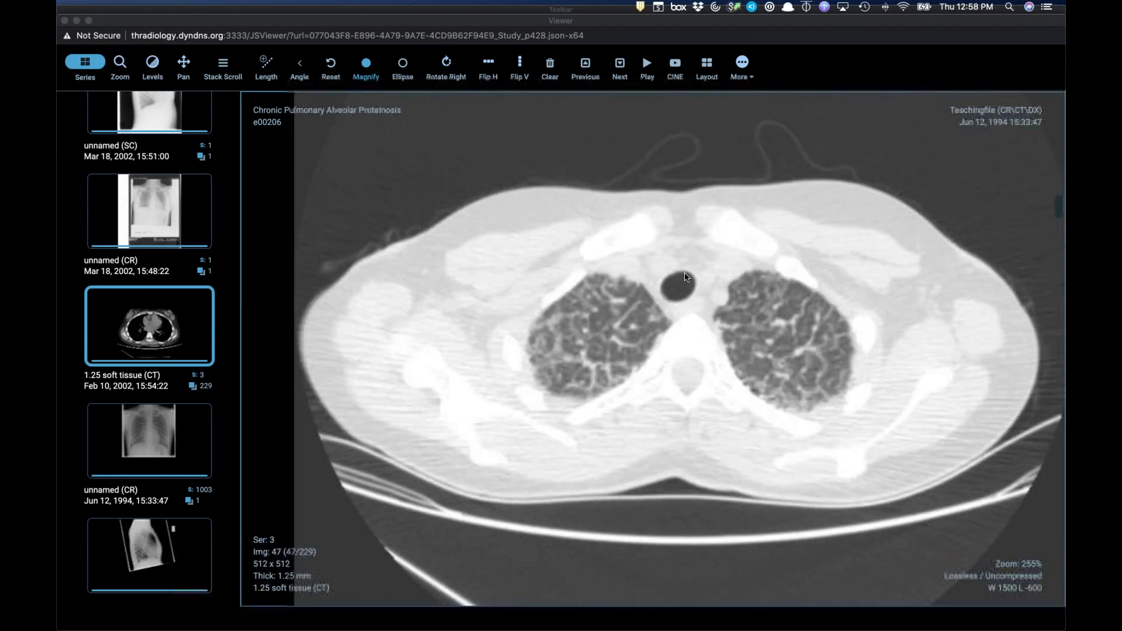
{"action": "scroll", "coordinate": [686, 274], "scroll_direction": "down", "scroll_amount": 5}
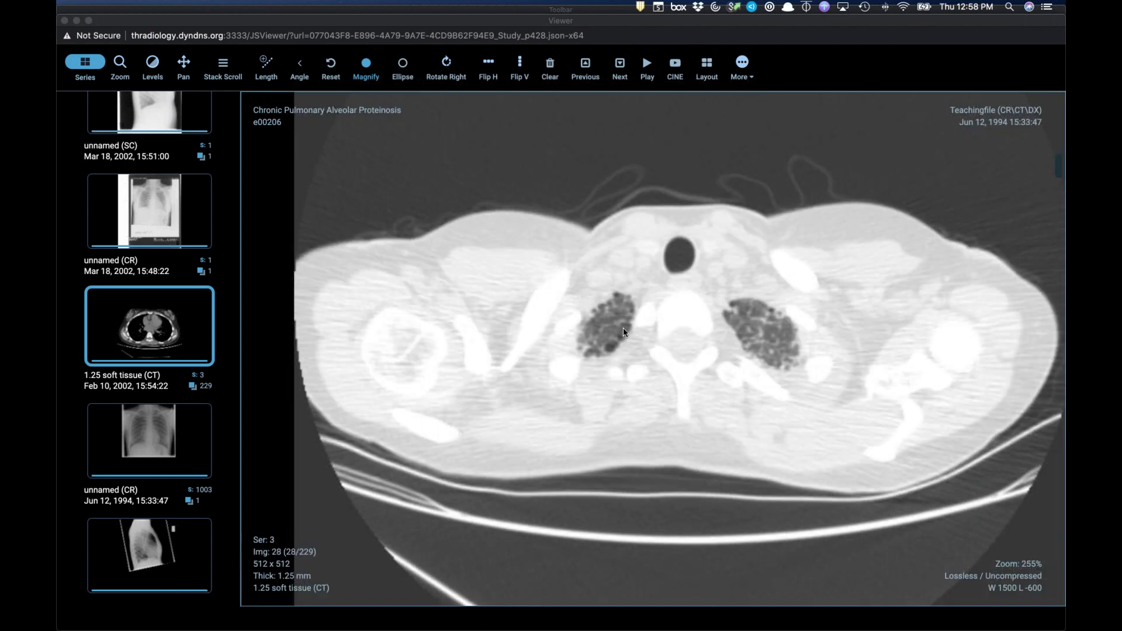
{"action": "scroll", "coordinate": [631, 336], "scroll_direction": "down", "scroll_amount": 10}
{"action": "scroll", "coordinate": [647, 343], "scroll_direction": "down", "scroll_amount": 20}
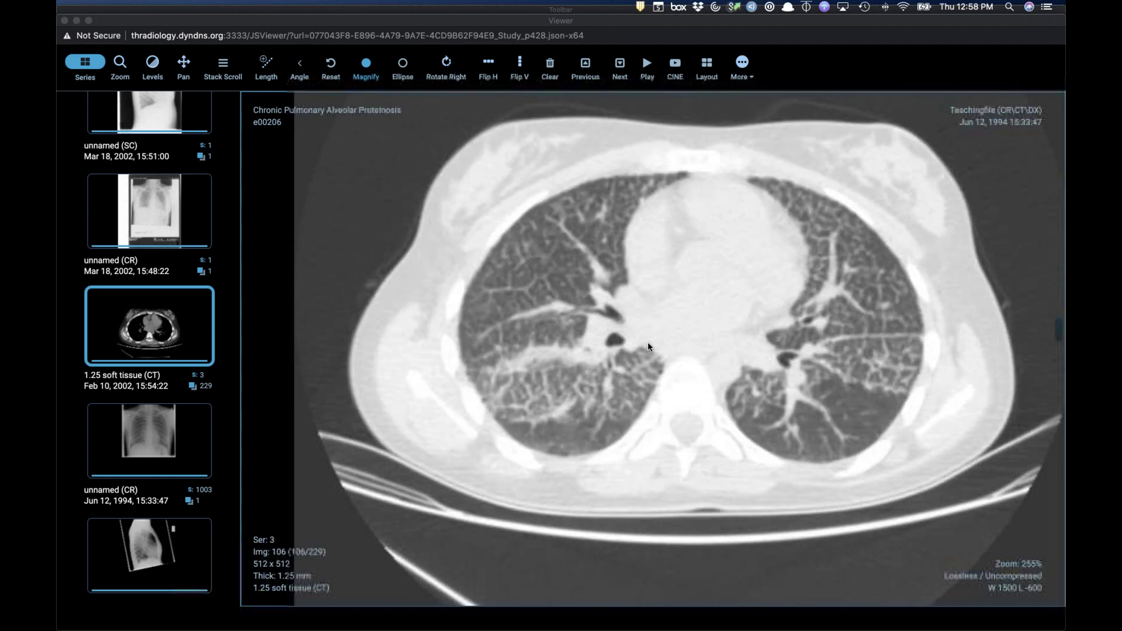
{"action": "scroll", "coordinate": [647, 343], "scroll_direction": "down", "scroll_amount": 10}
{"action": "scroll", "coordinate": [647, 344], "scroll_direction": "up", "scroll_amount": 14}
{"action": "scroll", "coordinate": [647, 346], "scroll_direction": "down", "scroll_amount": 12}
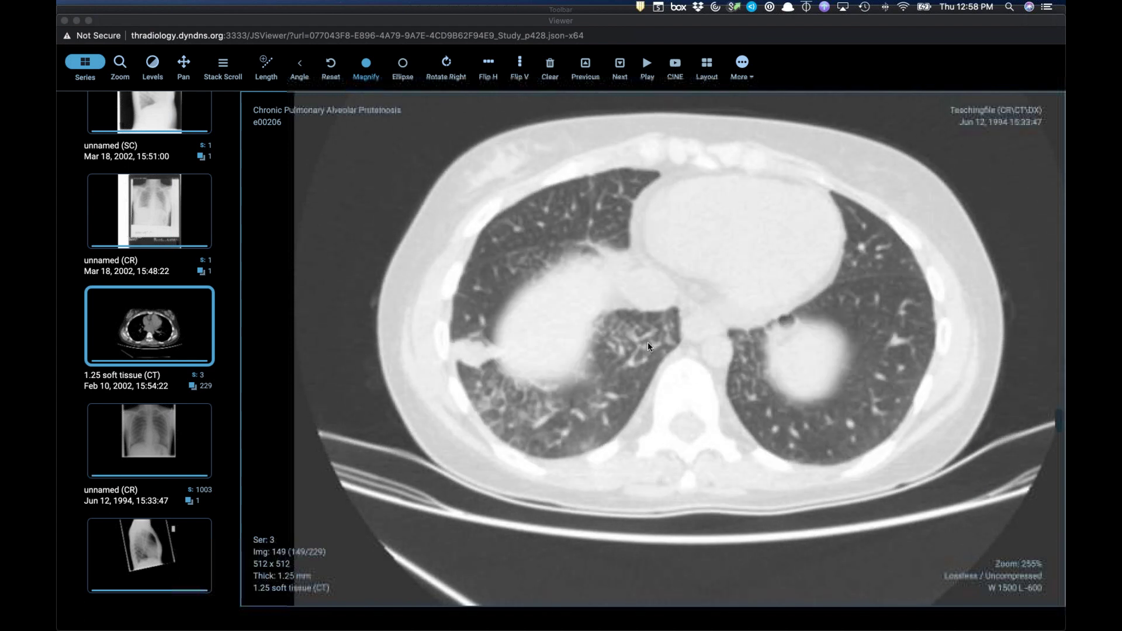
Examine the right lung's septal and parenchymal pattern from the carina through the lower-lobe slices
{"action": "scroll", "coordinate": [648, 346], "scroll_direction": "up", "scroll_amount": 20}
{"action": "scroll", "coordinate": [647, 346], "scroll_direction": "up", "scroll_amount": 20}
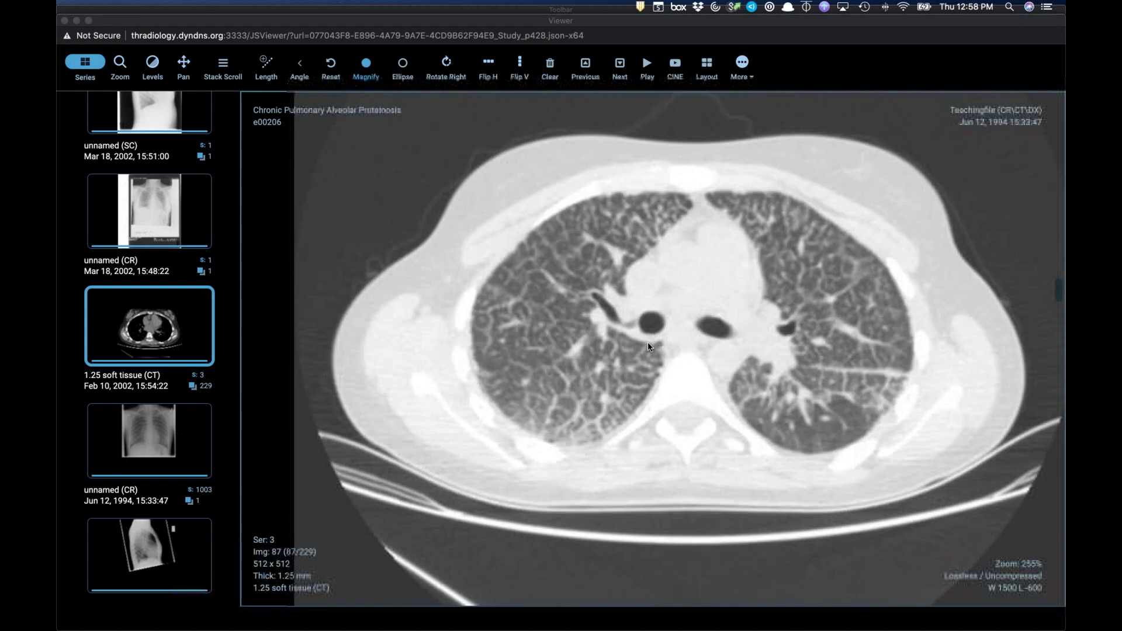
{"action": "scroll", "coordinate": [581, 331], "scroll_direction": "up", "scroll_amount": 15}
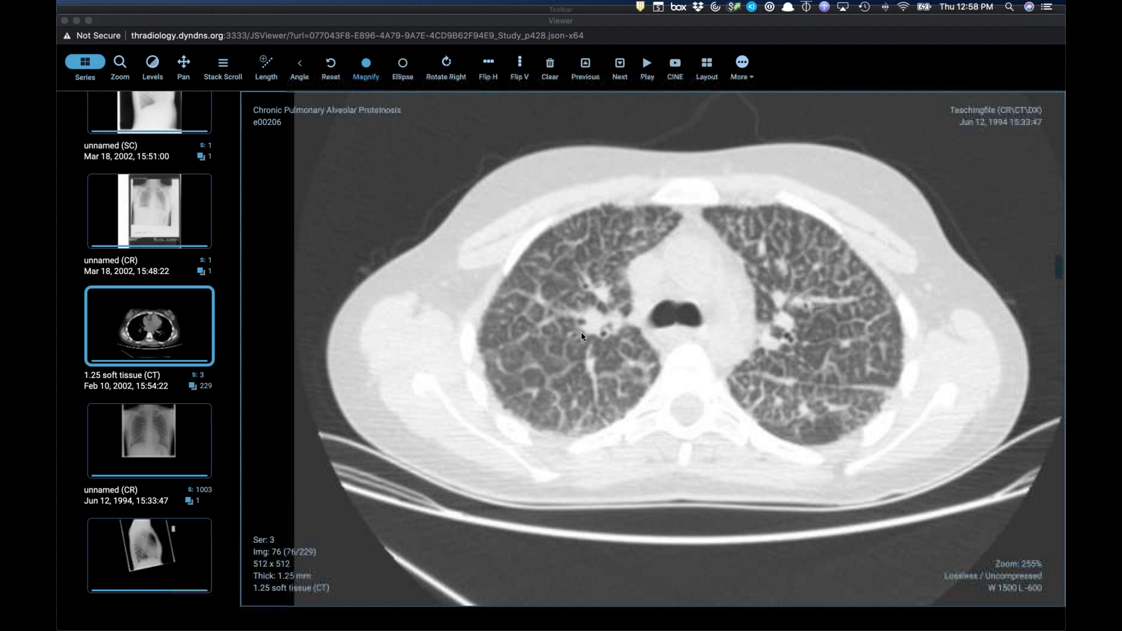
{"action": "scroll", "coordinate": [554, 381], "scroll_direction": "down", "scroll_amount": 9}
{"action": "scroll", "coordinate": [554, 381], "scroll_direction": "down", "scroll_amount": 17}
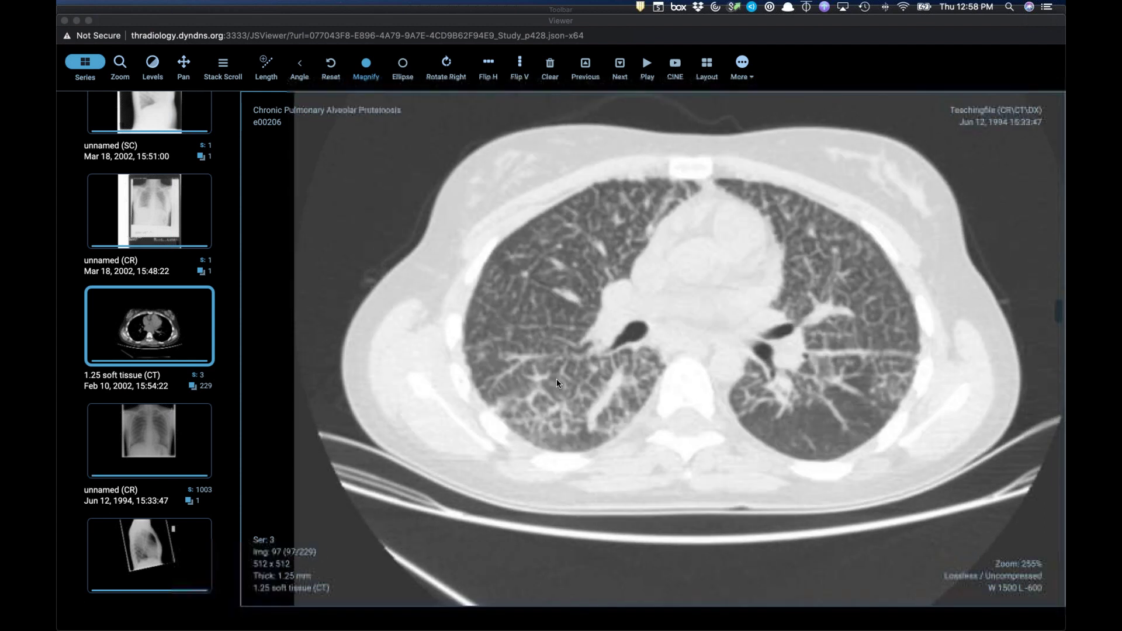
{"action": "scroll", "coordinate": [542, 339], "scroll_direction": "down", "scroll_amount": 6}
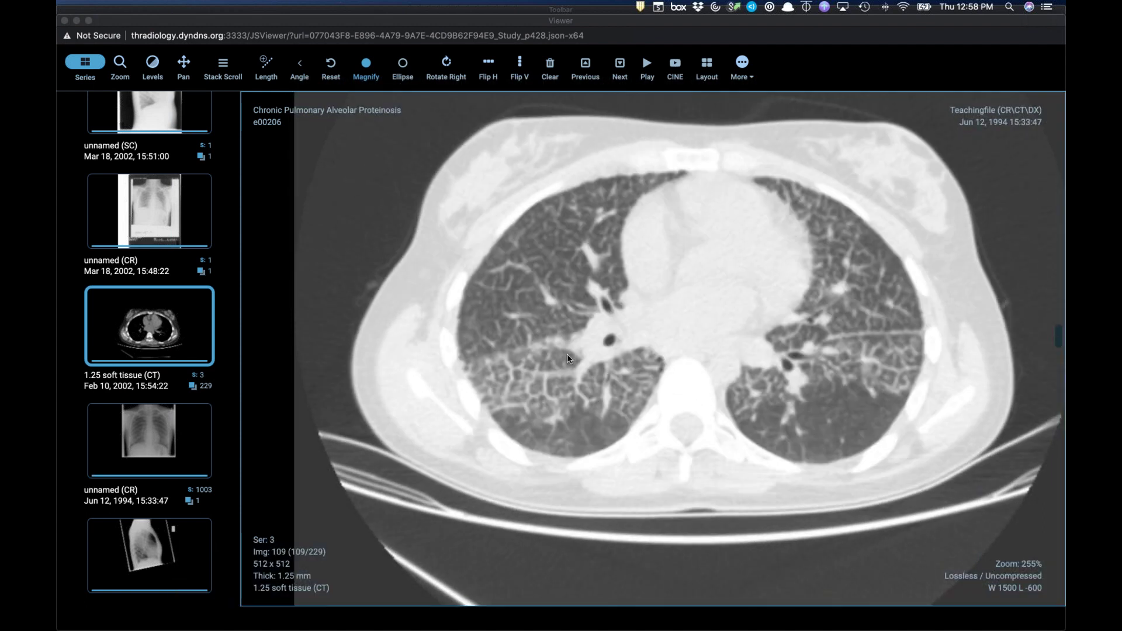
{"action": "scroll", "coordinate": [548, 383], "scroll_direction": "down", "scroll_amount": 12}
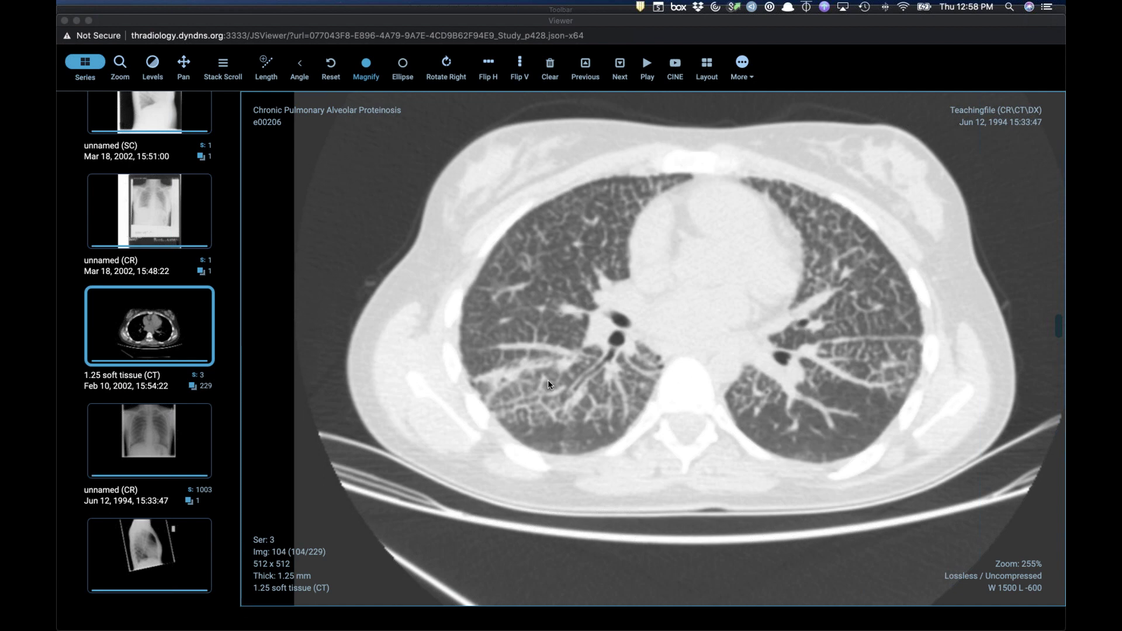
{"action": "scroll", "coordinate": [542, 352], "scroll_direction": "up", "scroll_amount": 3}
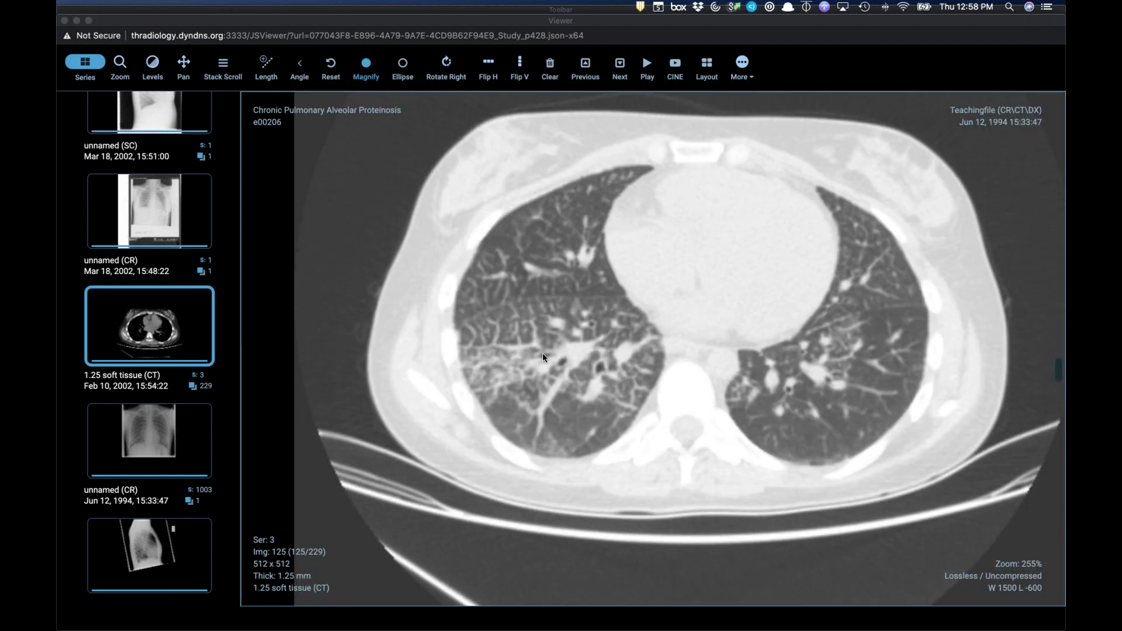
{"action": "scroll", "coordinate": [531, 353], "scroll_direction": "down", "scroll_amount": 13}
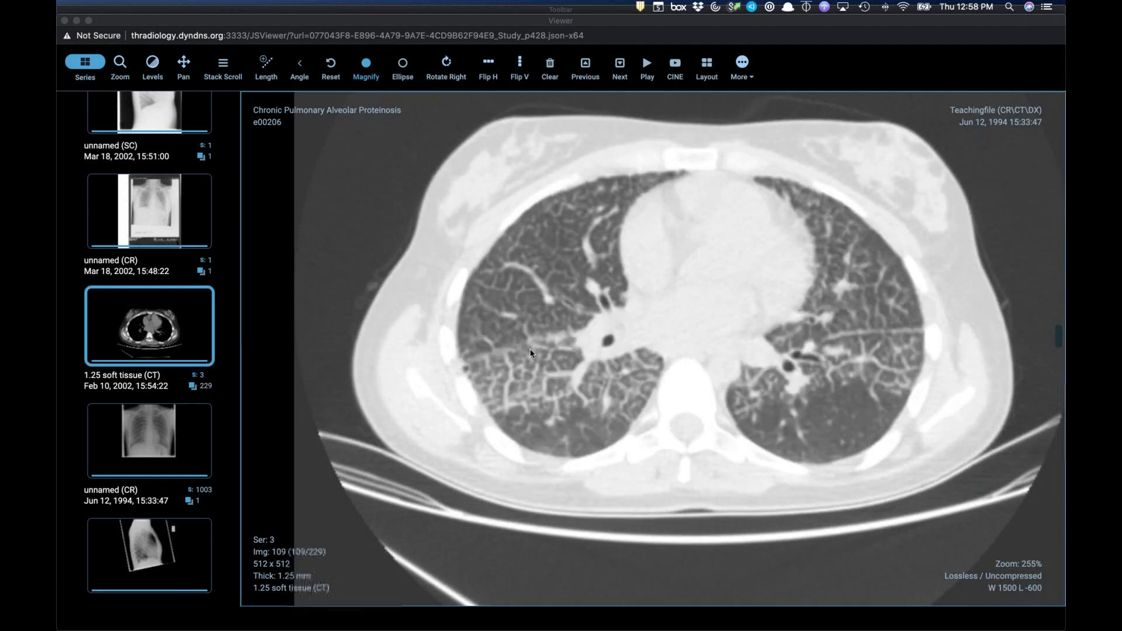
Compare the upper-lobe changes around the aortic arch with the lower-lobe and lung-base slices
{"action": "scroll", "coordinate": [545, 402], "scroll_direction": "up", "scroll_amount": 20}
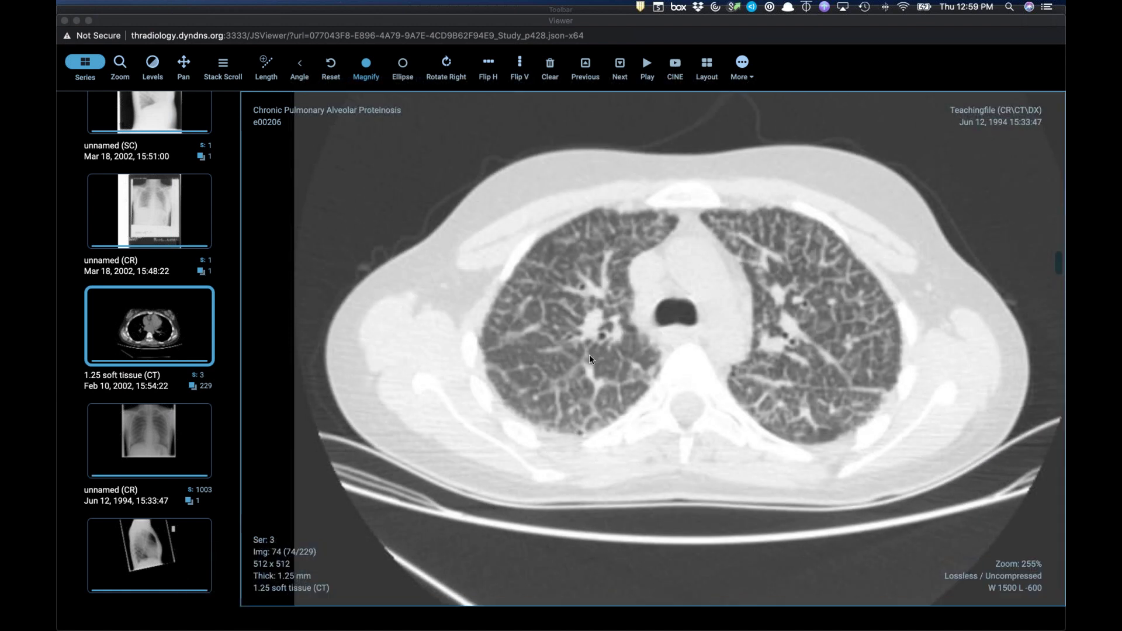
{"action": "scroll", "coordinate": [589, 354], "scroll_direction": "up", "scroll_amount": 15}
{"action": "scroll", "coordinate": [589, 355], "scroll_direction": "down", "scroll_amount": 10}
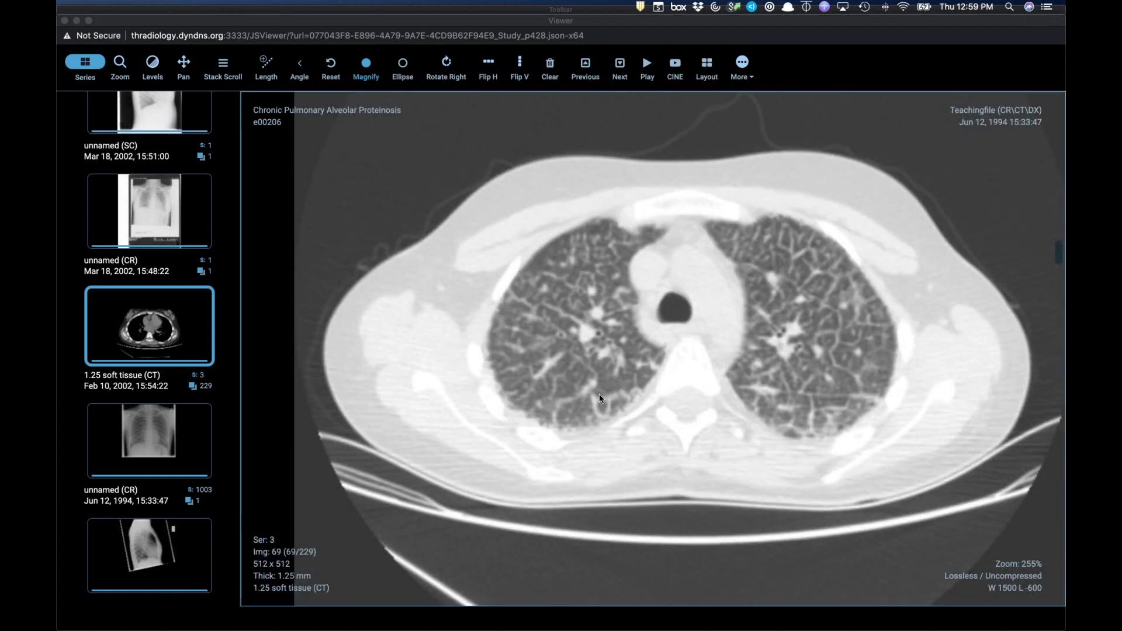
{"action": "scroll", "coordinate": [598, 394], "scroll_direction": "up", "scroll_amount": 14}
{"action": "scroll", "coordinate": [598, 394], "scroll_direction": "down", "scroll_amount": 20}
{"action": "scroll", "coordinate": [599, 398], "scroll_direction": "down", "scroll_amount": 17}
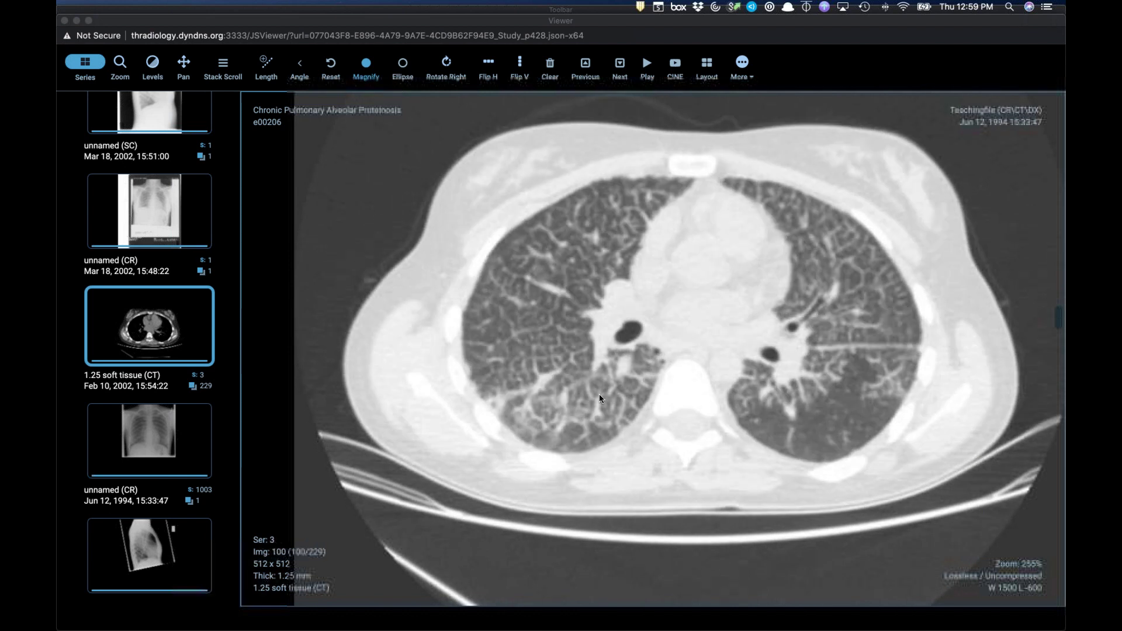
{"action": "scroll", "coordinate": [599, 398], "scroll_direction": "down", "scroll_amount": 5}
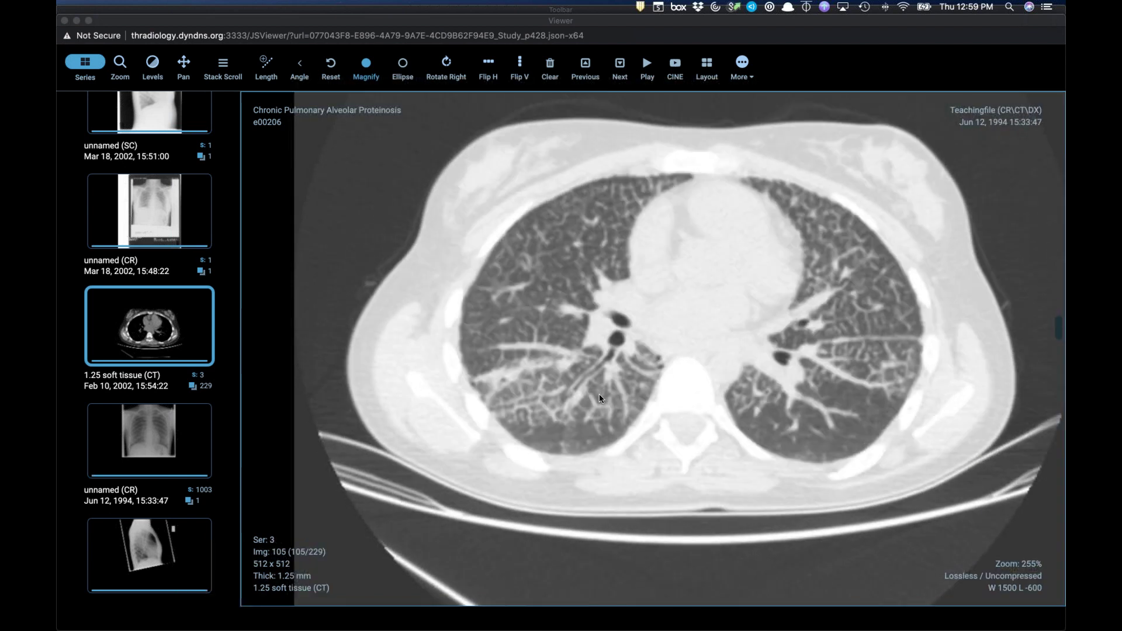
{"action": "scroll", "coordinate": [598, 394], "scroll_direction": "down", "scroll_amount": 20}
{"action": "scroll", "coordinate": [562, 373], "scroll_direction": "down", "scroll_amount": 10}
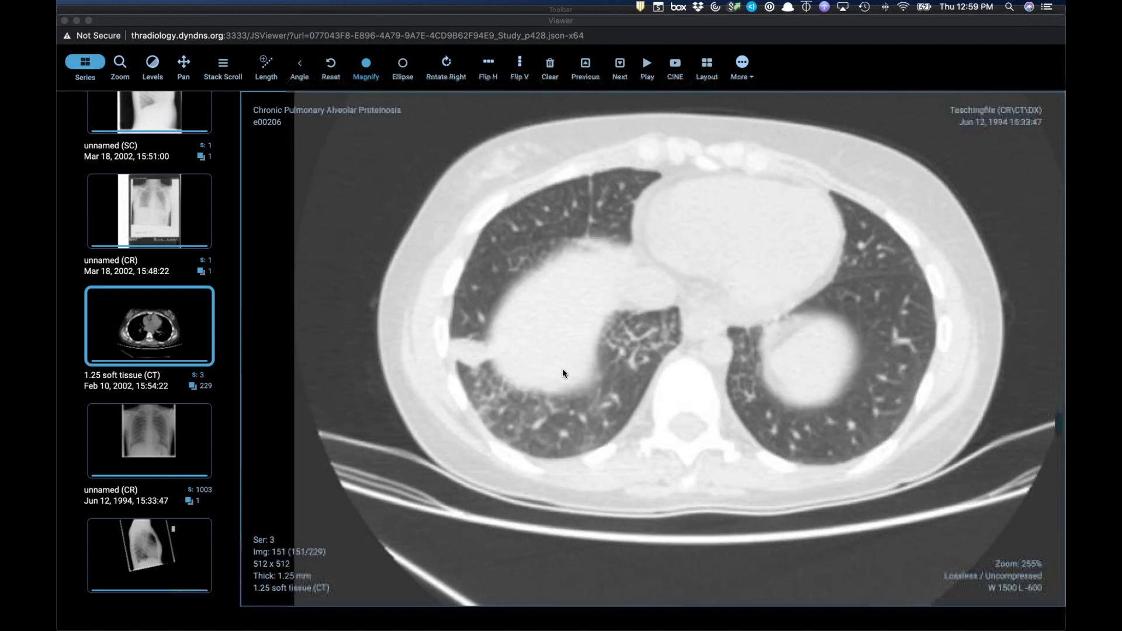
{"action": "scroll", "coordinate": [563, 382], "scroll_direction": "up", "scroll_amount": 17}
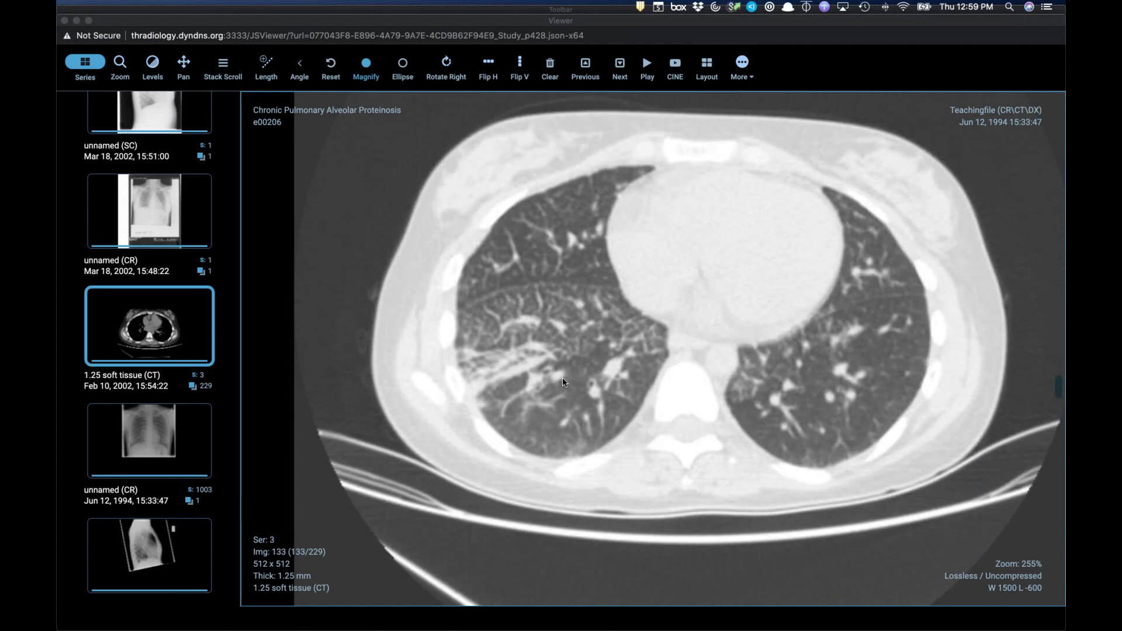
Switch to the chronic alveolar proteinosis with fibrosis study and survey its April 5, 2008 thin-slice CT from upper lobes to lower lungs
{"action": "key", "text": "super+Tab"}
{"action": "key", "text": "super+Tab"}
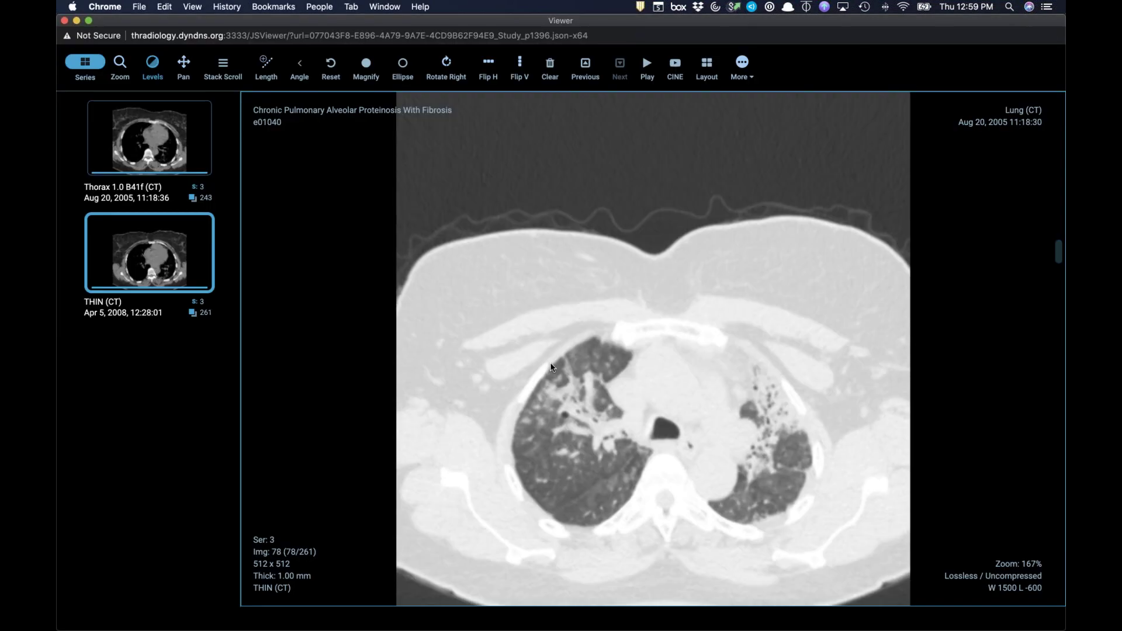
{"action": "scroll", "coordinate": [536, 330], "scroll_direction": "up", "scroll_amount": 10}
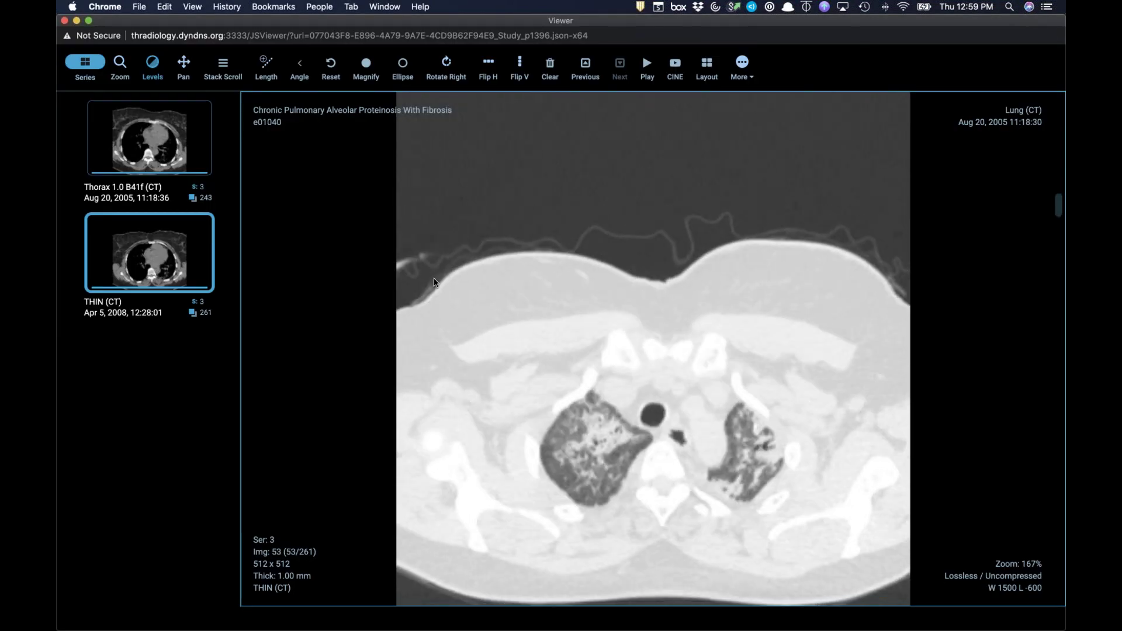
{"action": "scroll", "coordinate": [417, 314], "scroll_direction": "down", "scroll_amount": 20}
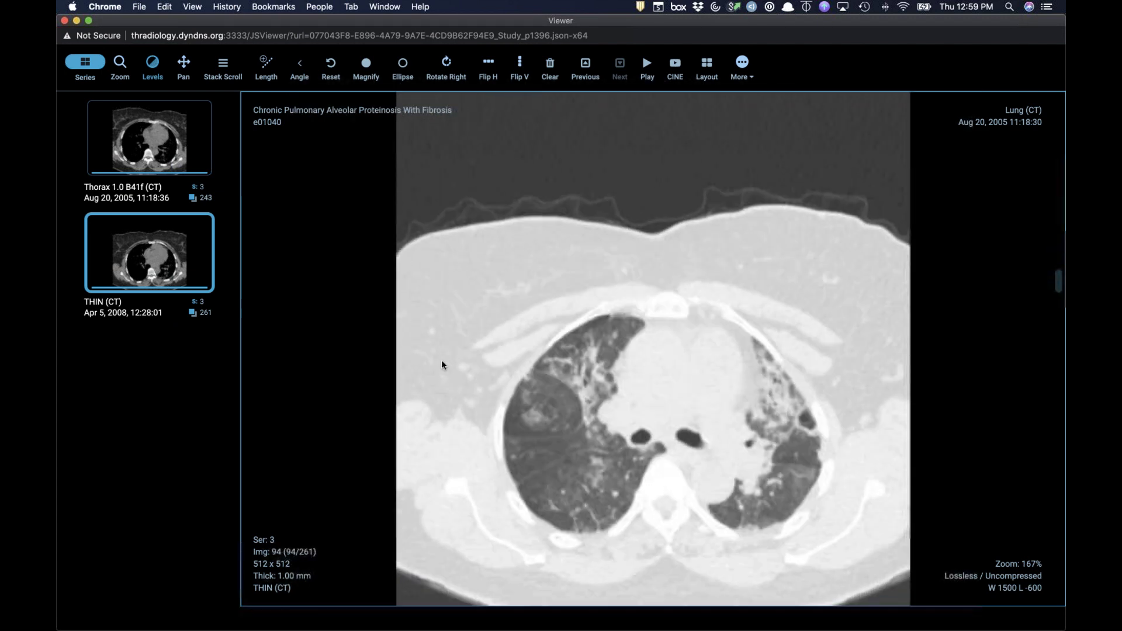
{"action": "scroll", "coordinate": [442, 364], "scroll_direction": "down", "scroll_amount": 12}
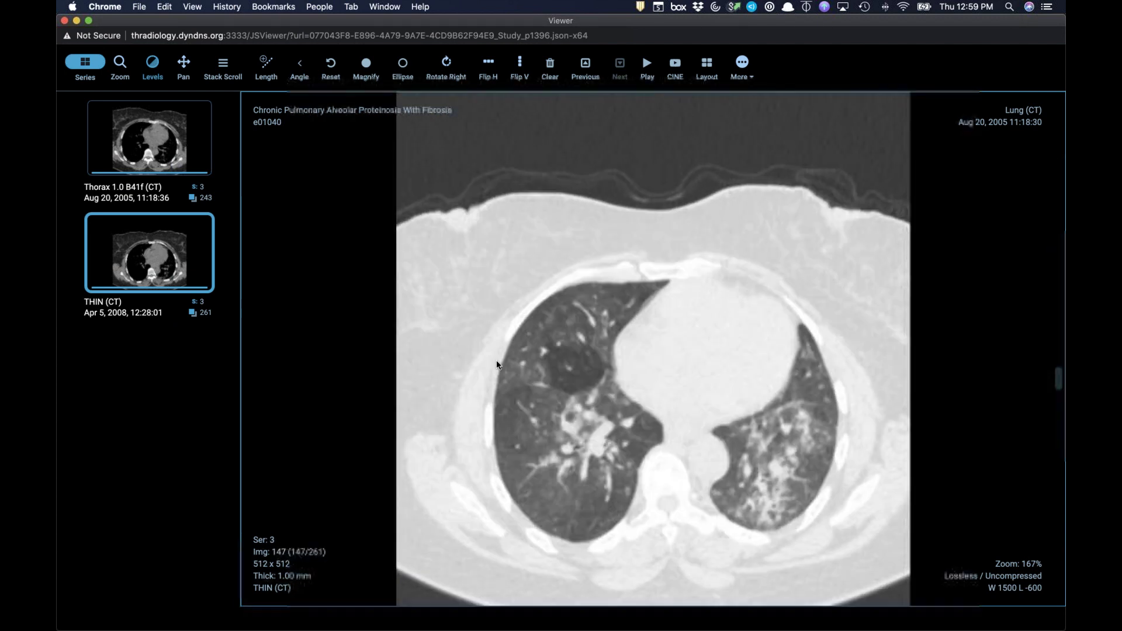
{"action": "scroll", "coordinate": [497, 364], "scroll_direction": "up", "scroll_amount": 14}
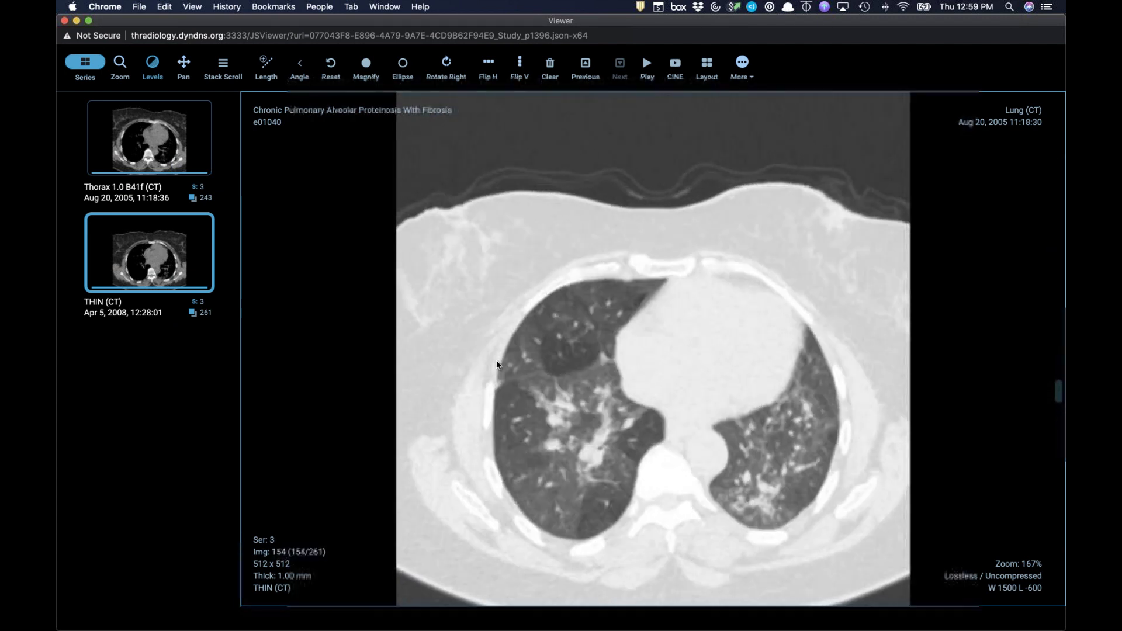
{"action": "scroll", "coordinate": [496, 364], "scroll_direction": "up", "scroll_amount": 18}
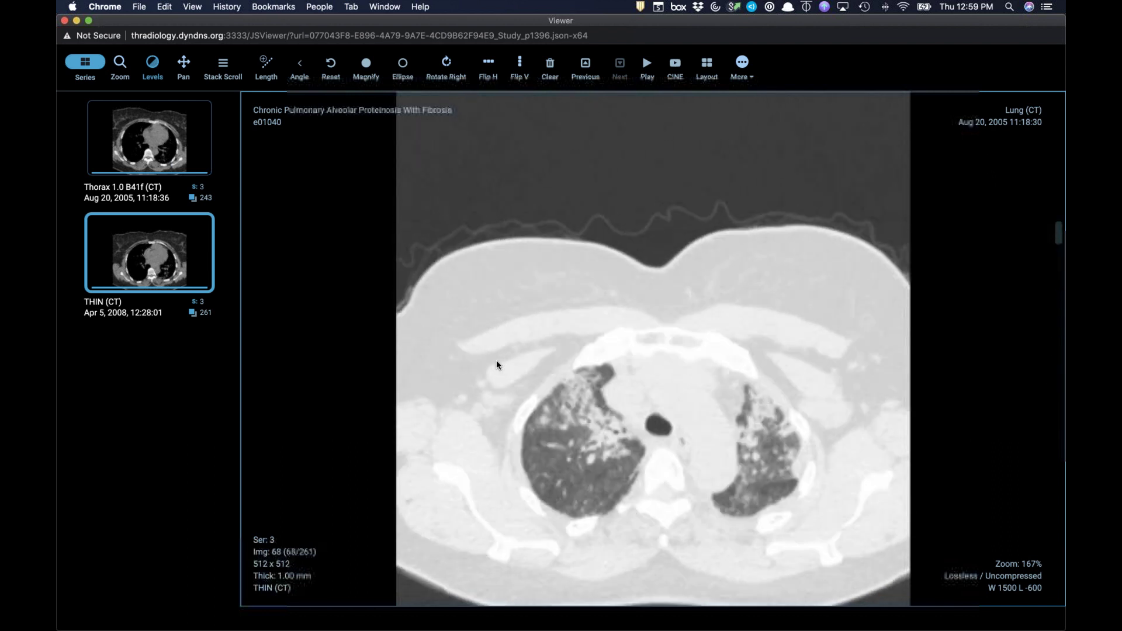
Examine the right upper lobe, left perihilar region and lower lungs in the 2008 thin-slice series for fibrotic change
{"action": "scroll", "coordinate": [559, 366], "scroll_direction": "down", "scroll_amount": 6}
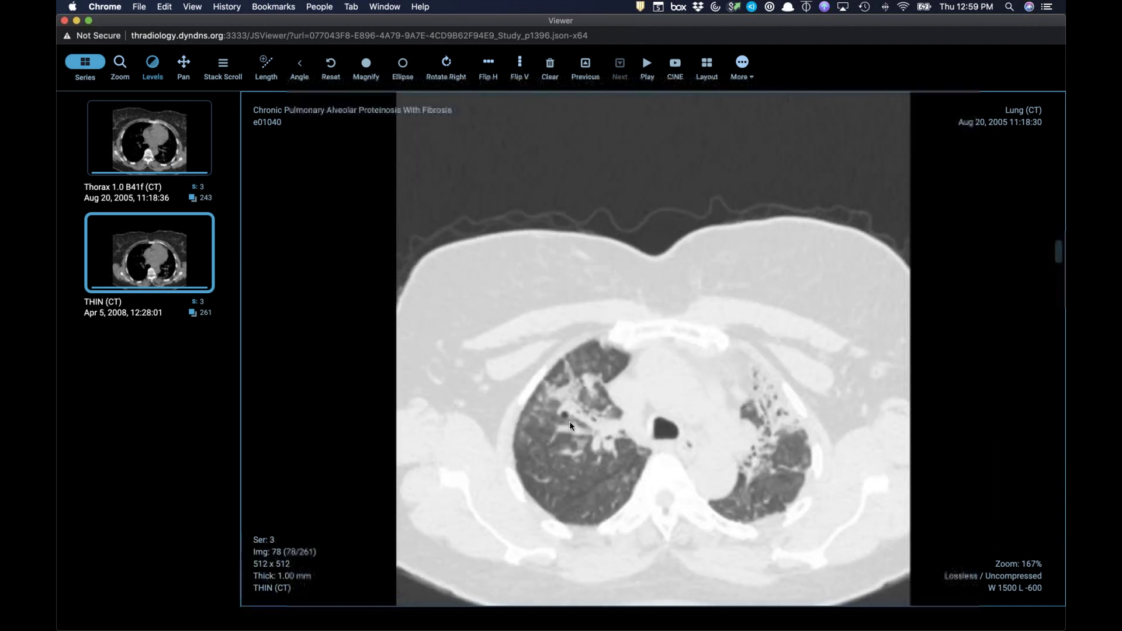
{"action": "scroll", "coordinate": [777, 438], "scroll_direction": "down", "scroll_amount": 5}
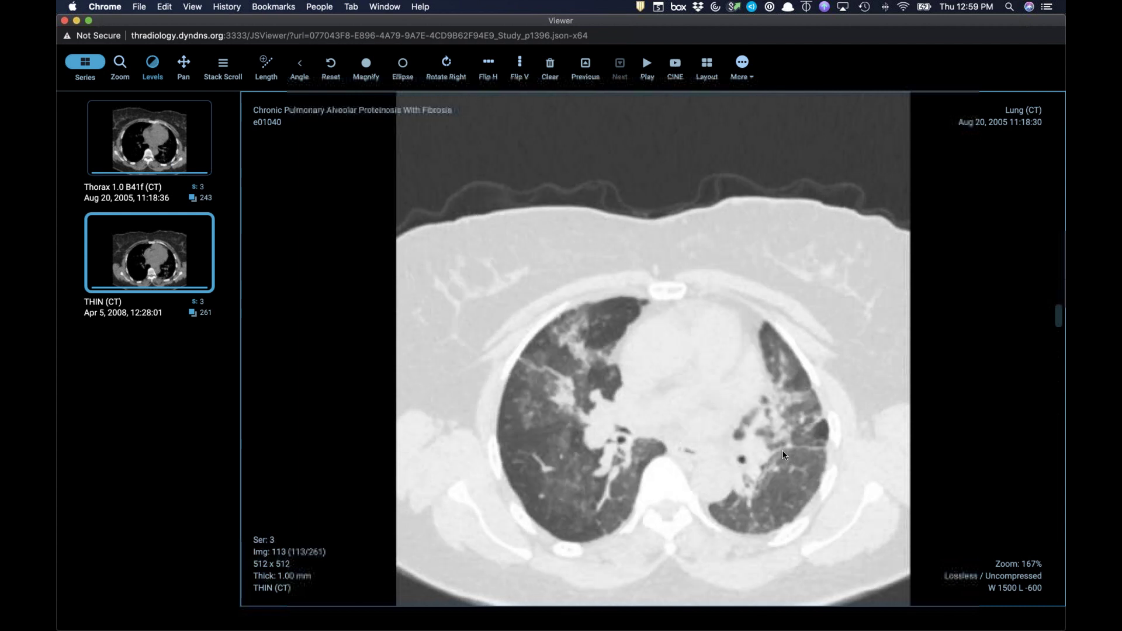
{"action": "scroll", "coordinate": [789, 447], "scroll_direction": "down", "scroll_amount": 20}
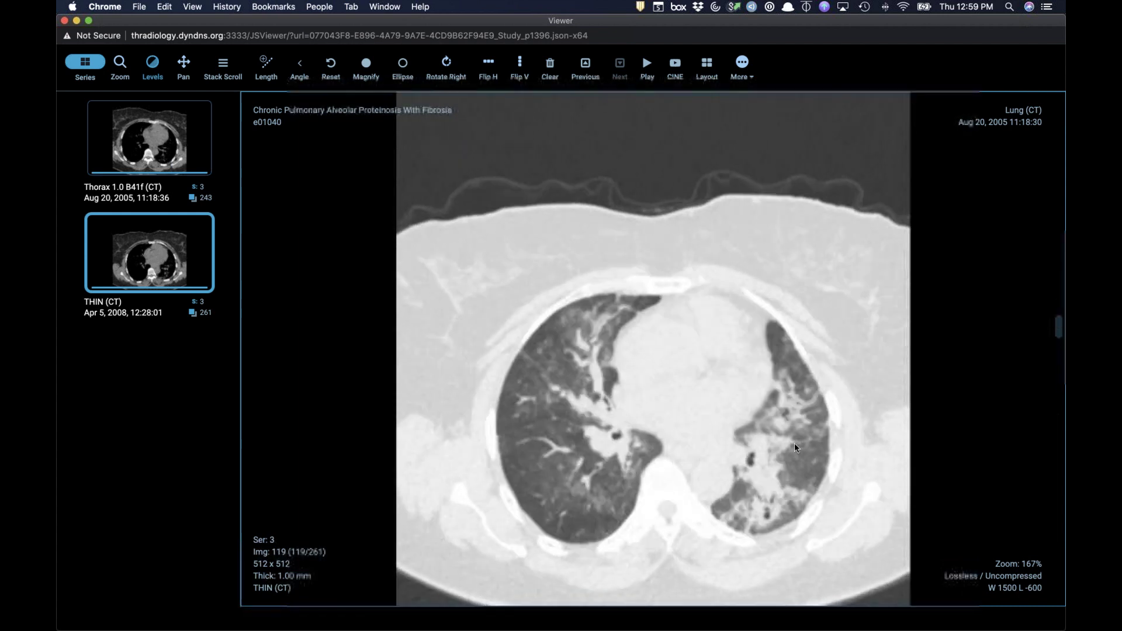
{"action": "scroll", "coordinate": [794, 448], "scroll_direction": "down", "scroll_amount": 4}
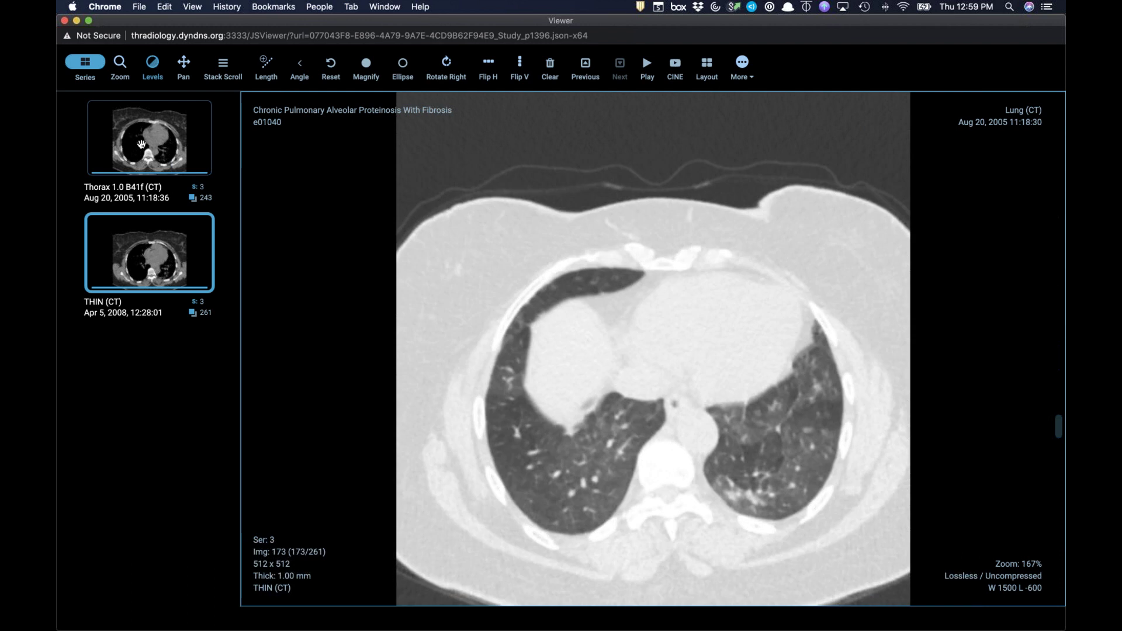
Load the August 20, 2005 Thorax CT series in the lung window (W 1500, L -600) and survey it from the apices to the lower lungs
{"action": "left_click_drag", "start_coordinate": [142, 145], "coordinate": [409, 228]}
{"action": "scroll", "coordinate": [460, 313], "scroll_direction": "down", "scroll_amount": 20}
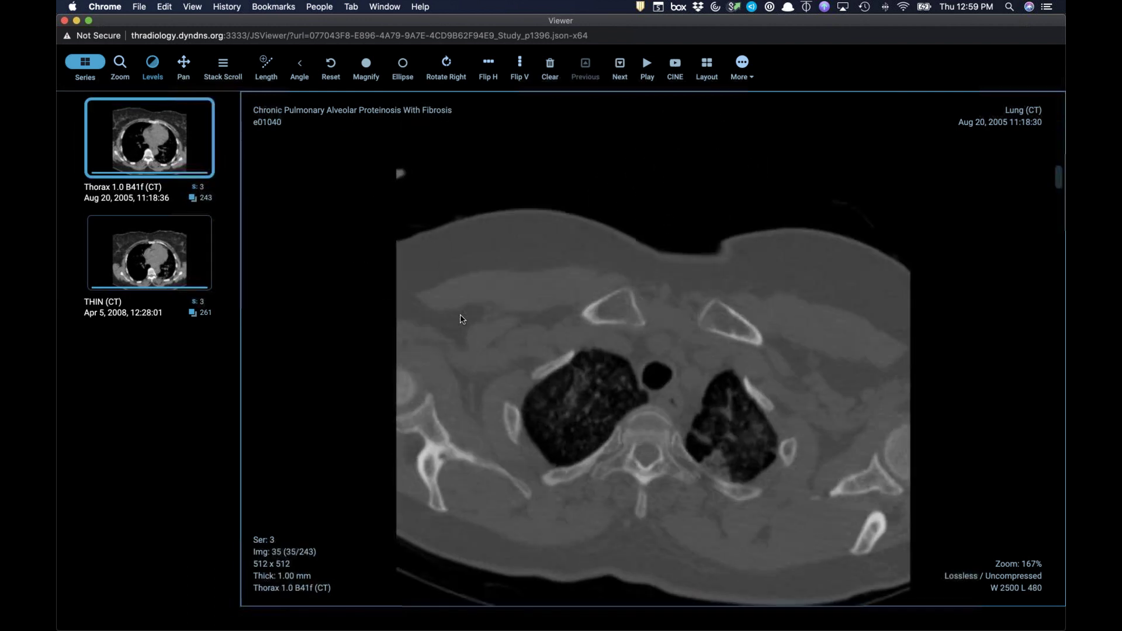
{"action": "key", "text": "2"}
{"action": "scroll", "coordinate": [460, 314], "scroll_direction": "down", "scroll_amount": 20}
{"action": "scroll", "coordinate": [460, 314], "scroll_direction": "up", "scroll_amount": 20}
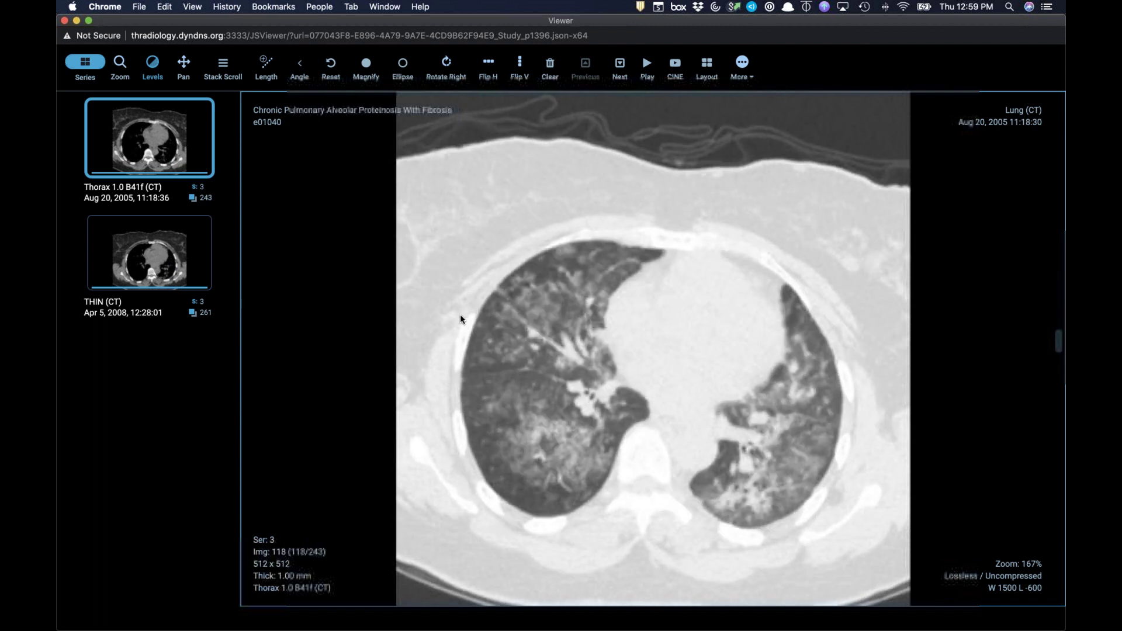
{"action": "scroll", "coordinate": [460, 316], "scroll_direction": "down", "scroll_amount": 1}
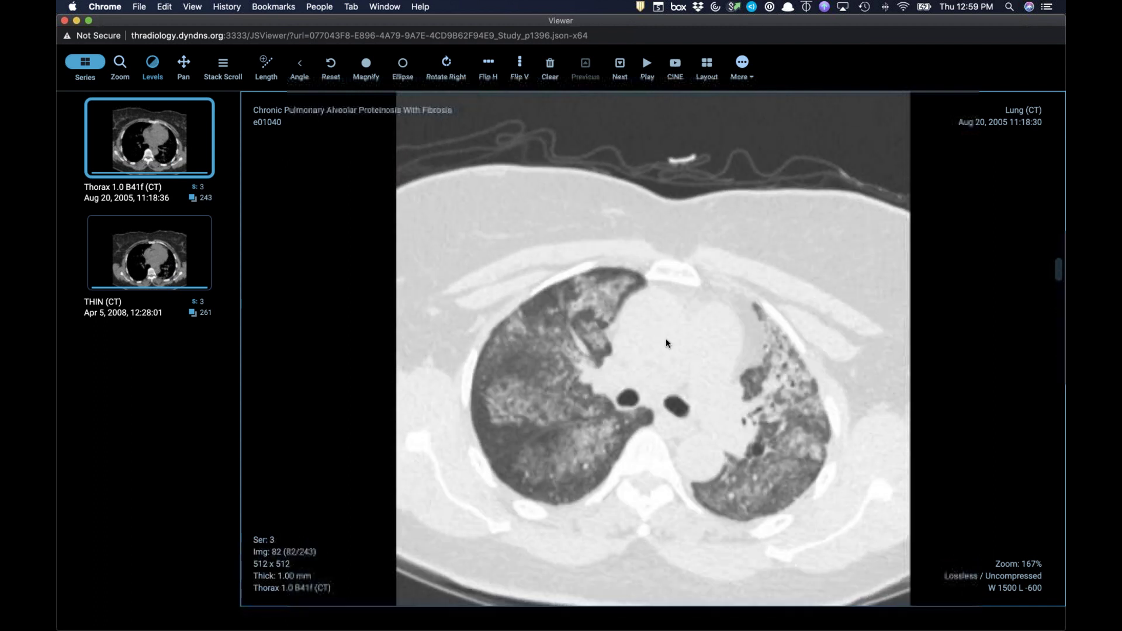
{"action": "scroll", "coordinate": [789, 365], "scroll_direction": "down", "scroll_amount": 20}
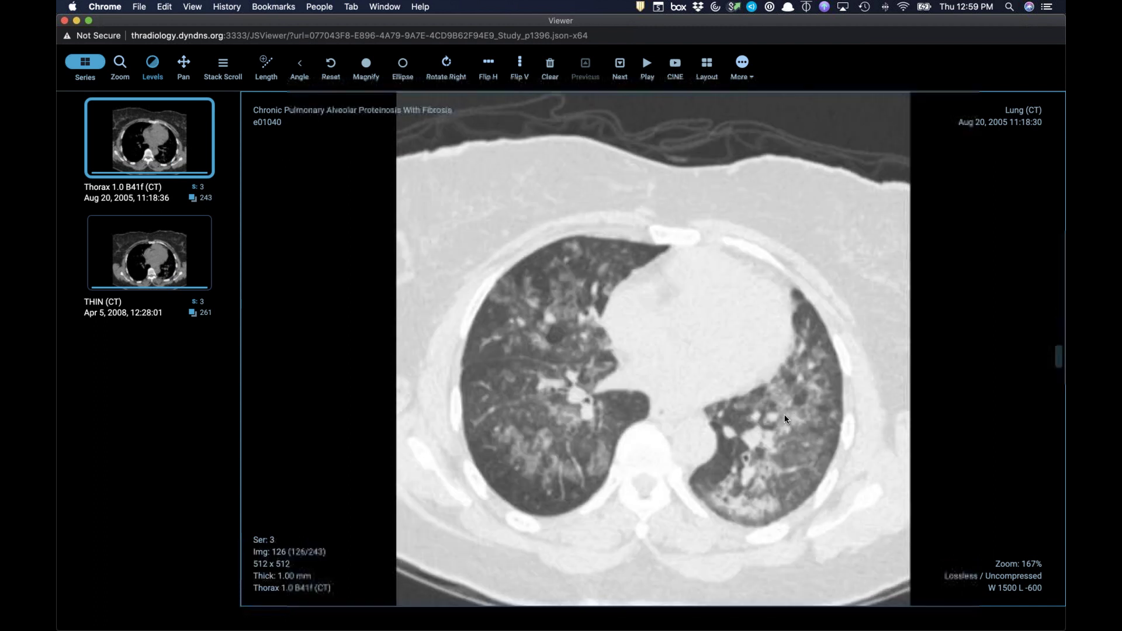
Examine the parenchymal opacities in both lungs on the 2005 series, comparing slices at the main bronchi with the perihilar and lower-lung slices
{"action": "scroll", "coordinate": [625, 447], "scroll_direction": "up", "scroll_amount": 20}
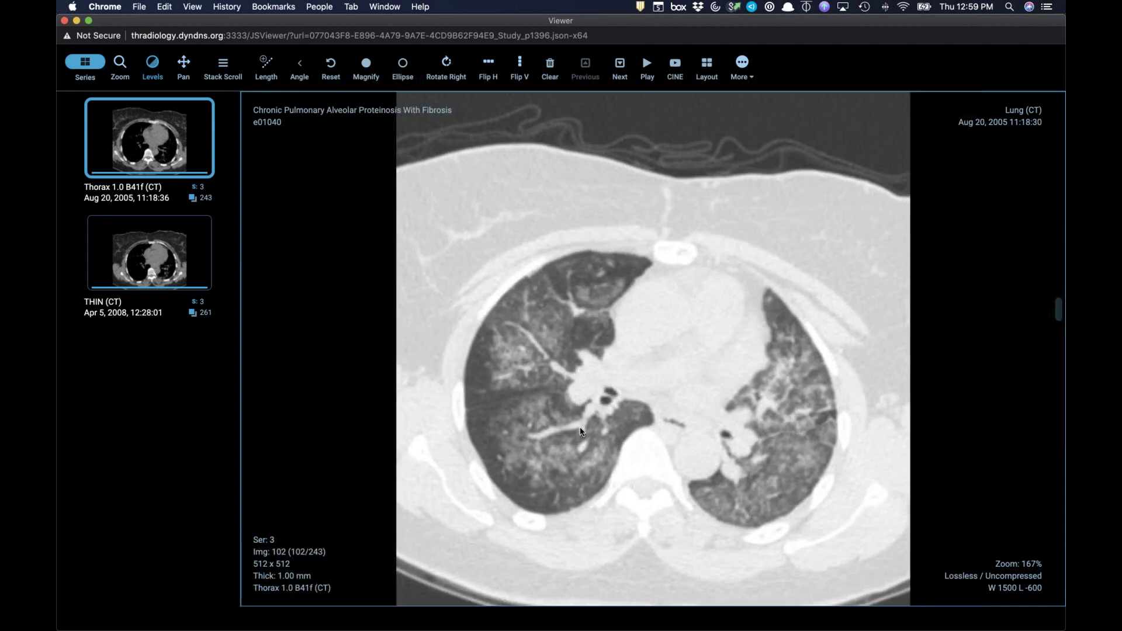
{"action": "scroll", "coordinate": [527, 410], "scroll_direction": "up", "scroll_amount": 6}
{"action": "scroll", "coordinate": [527, 415], "scroll_direction": "down", "scroll_amount": 15}
{"action": "scroll", "coordinate": [527, 415], "scroll_direction": "up", "scroll_amount": 20}
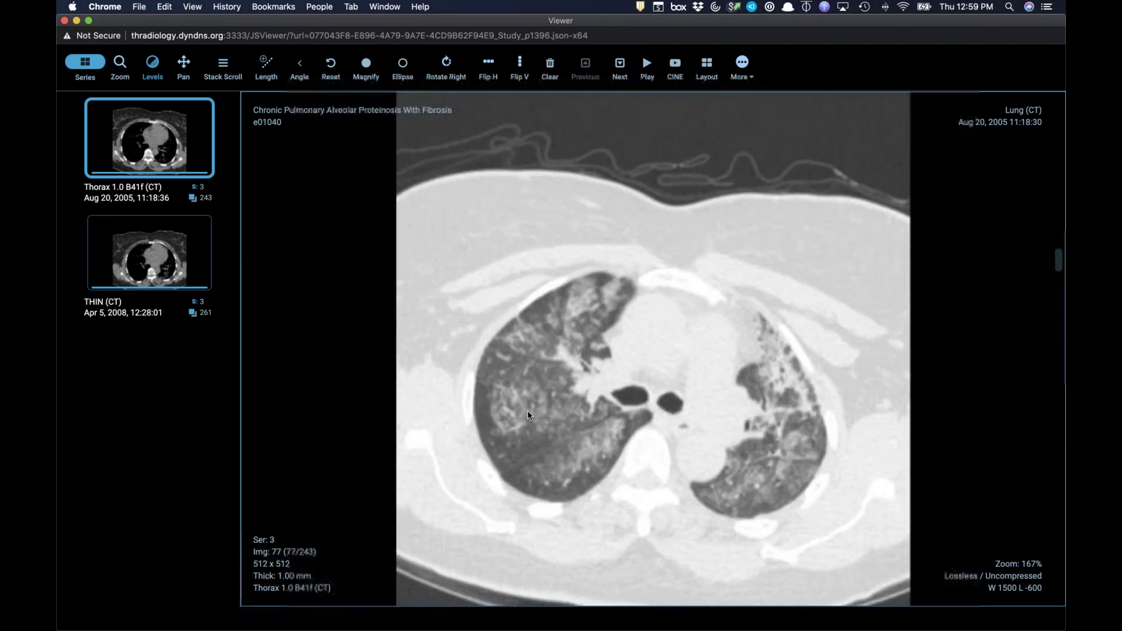
{"action": "scroll", "coordinate": [527, 410], "scroll_direction": "down", "scroll_amount": 5}
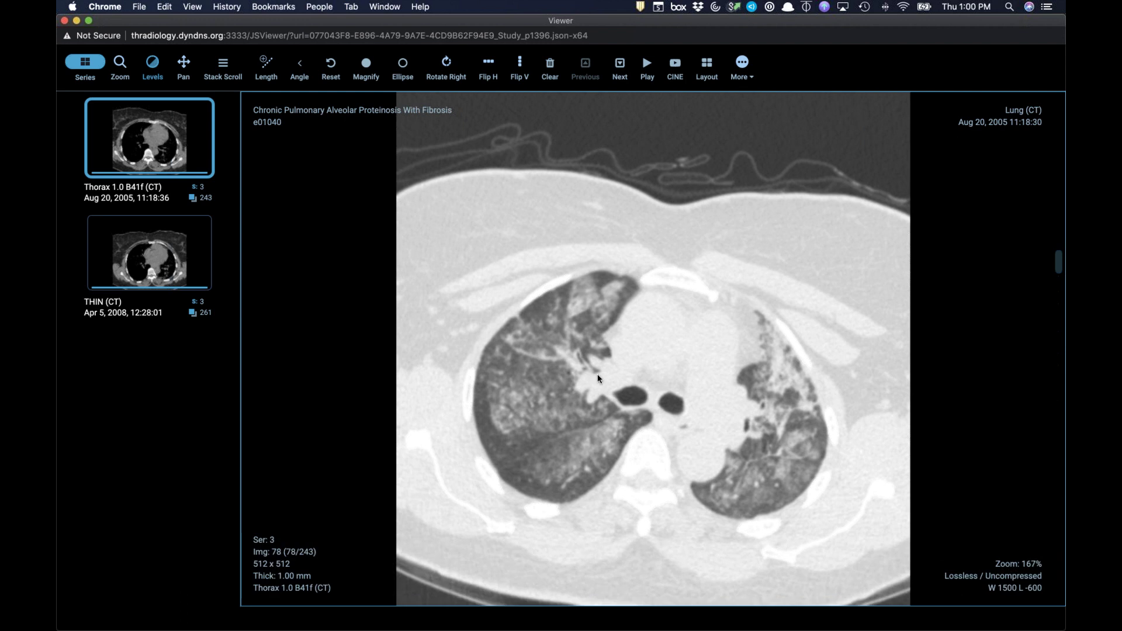
{"action": "scroll", "coordinate": [598, 379], "scroll_direction": "down", "scroll_amount": 20}
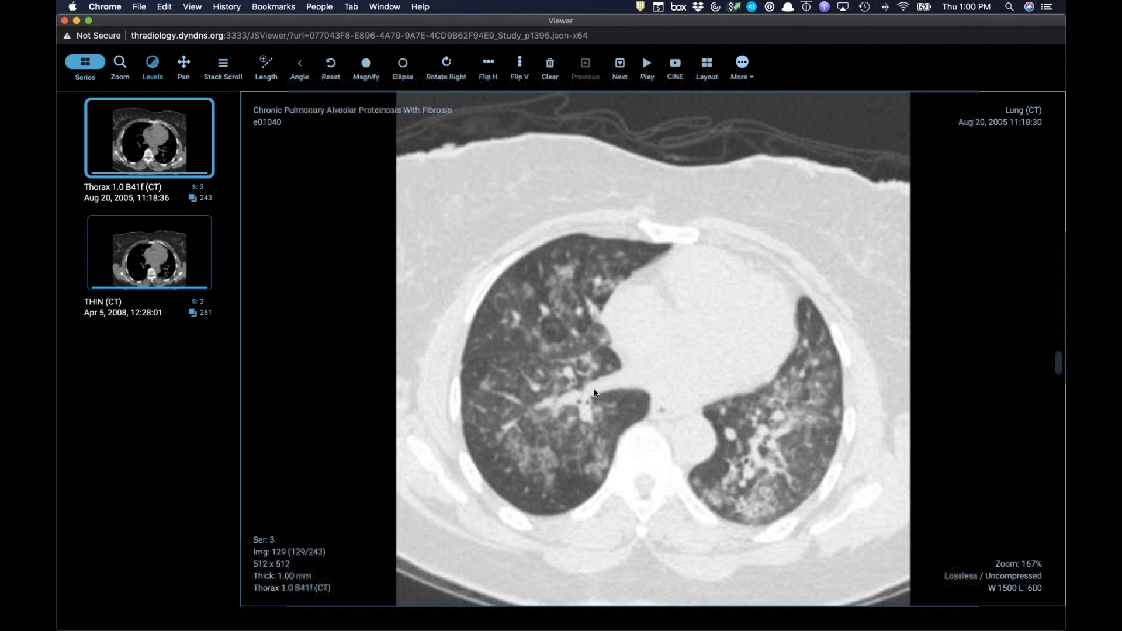
{"action": "scroll", "coordinate": [719, 435], "scroll_direction": "up", "scroll_amount": 14}
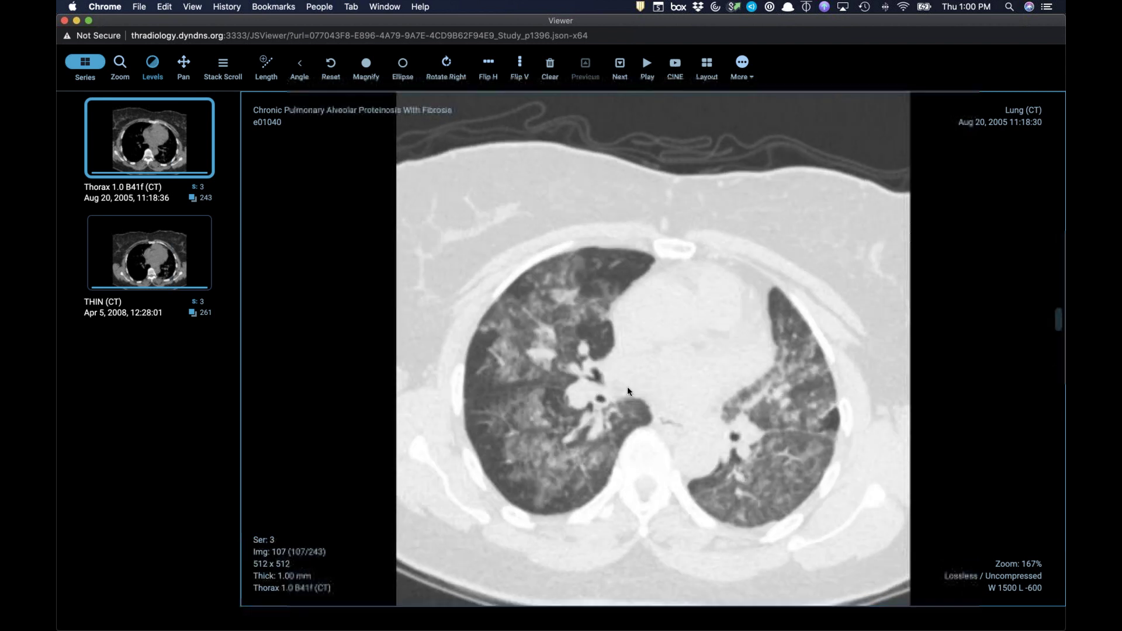
{"action": "scroll", "coordinate": [719, 435], "scroll_direction": "up", "scroll_amount": 20}
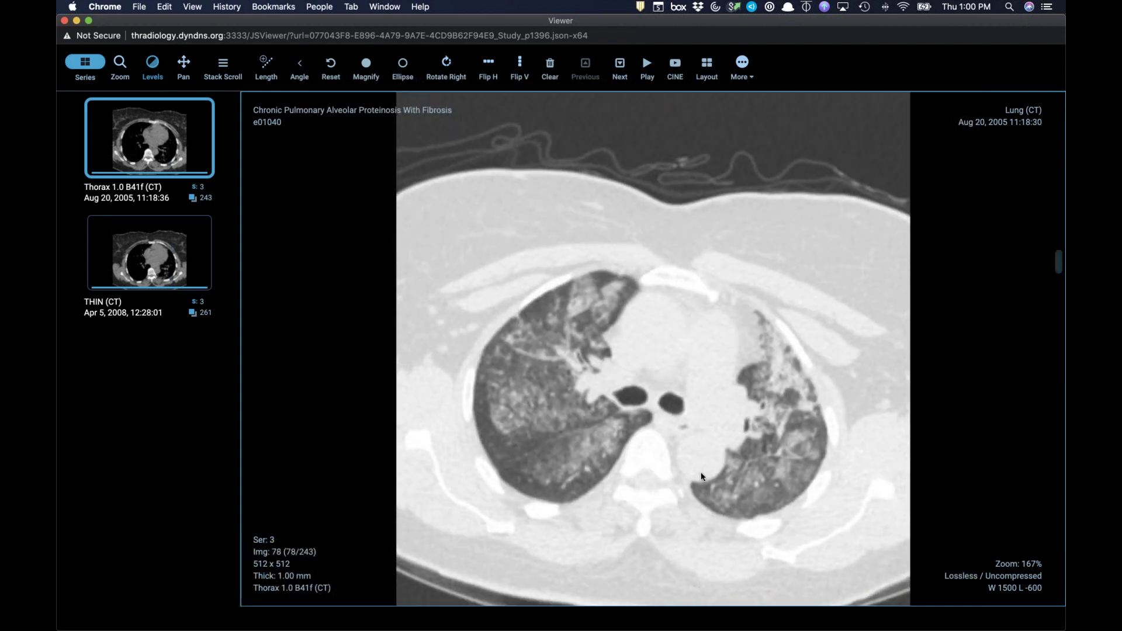